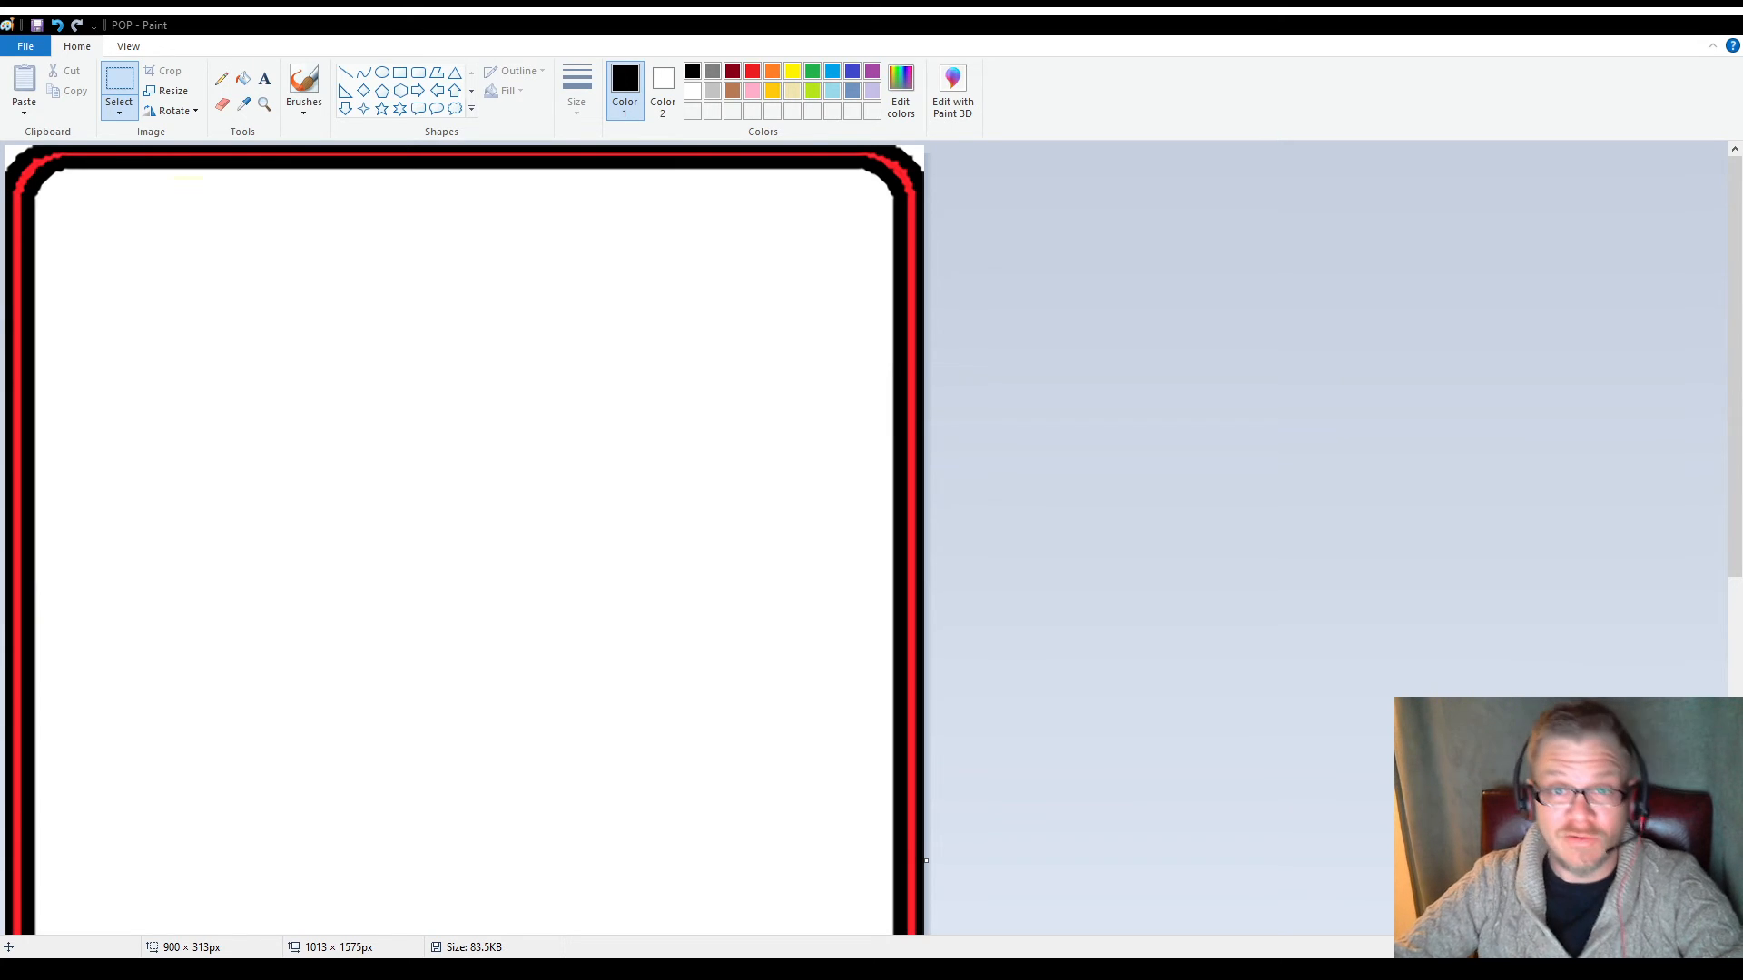
# Look over the full length of the blank page and its black and red rounded border
pyautogui.scroll(-3, 448, 492)
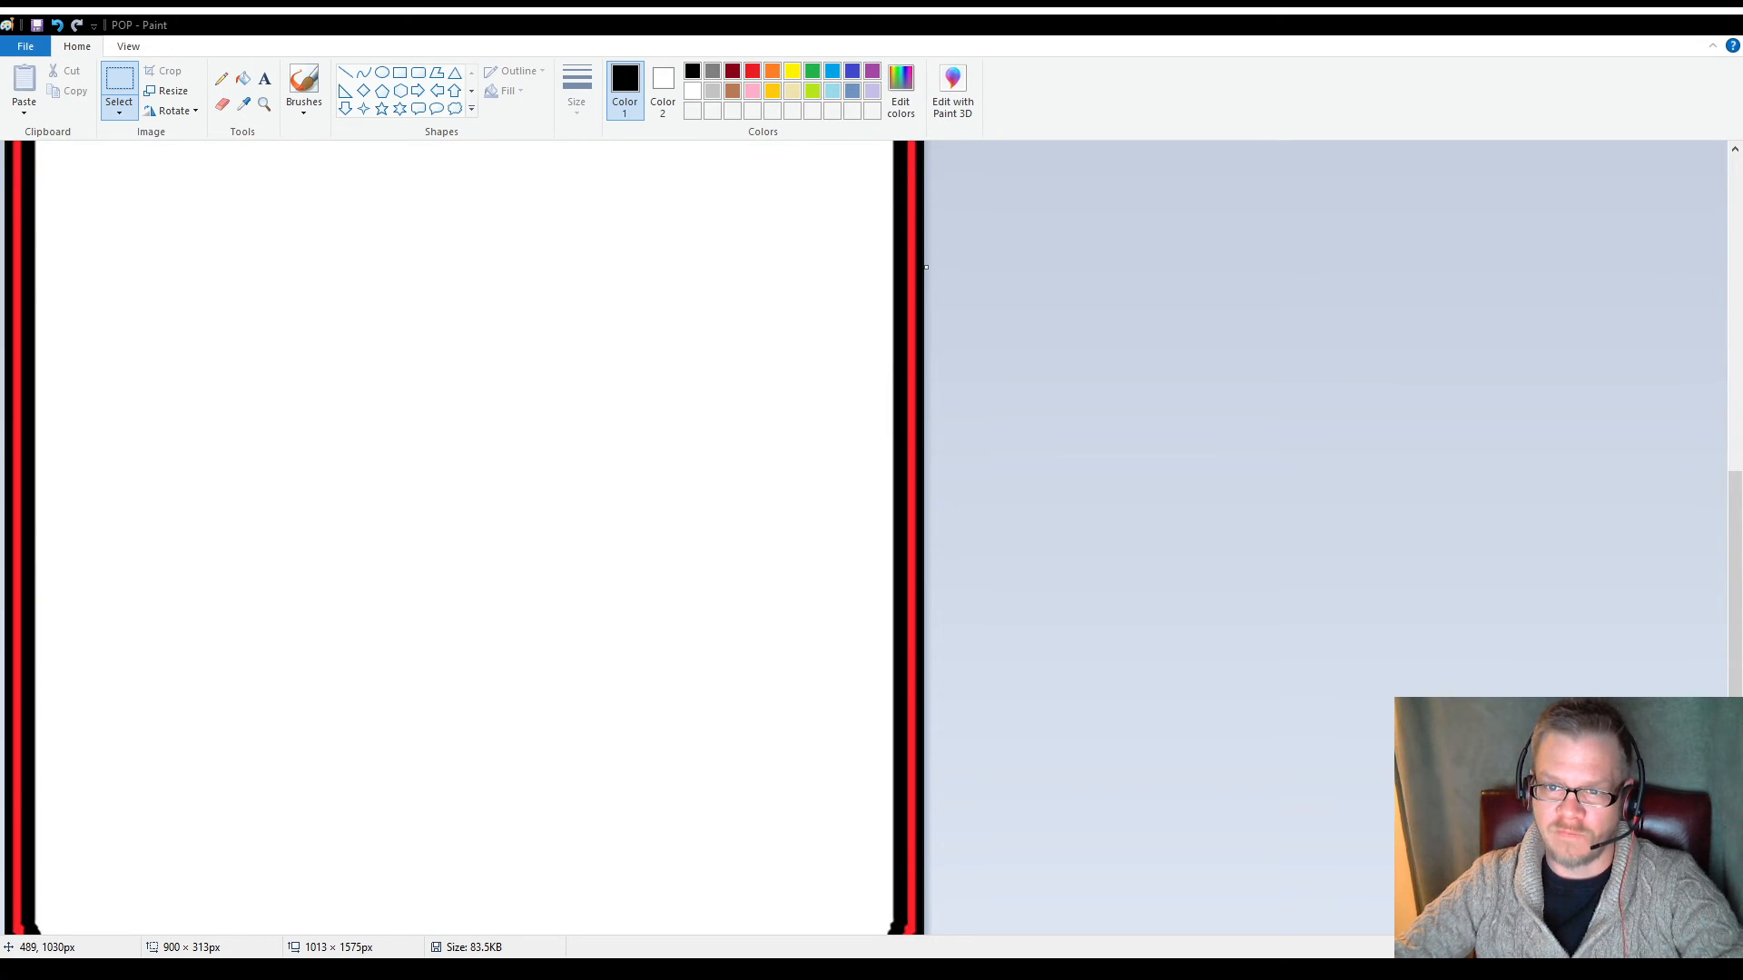
pyautogui.scroll(3, 448, 491)
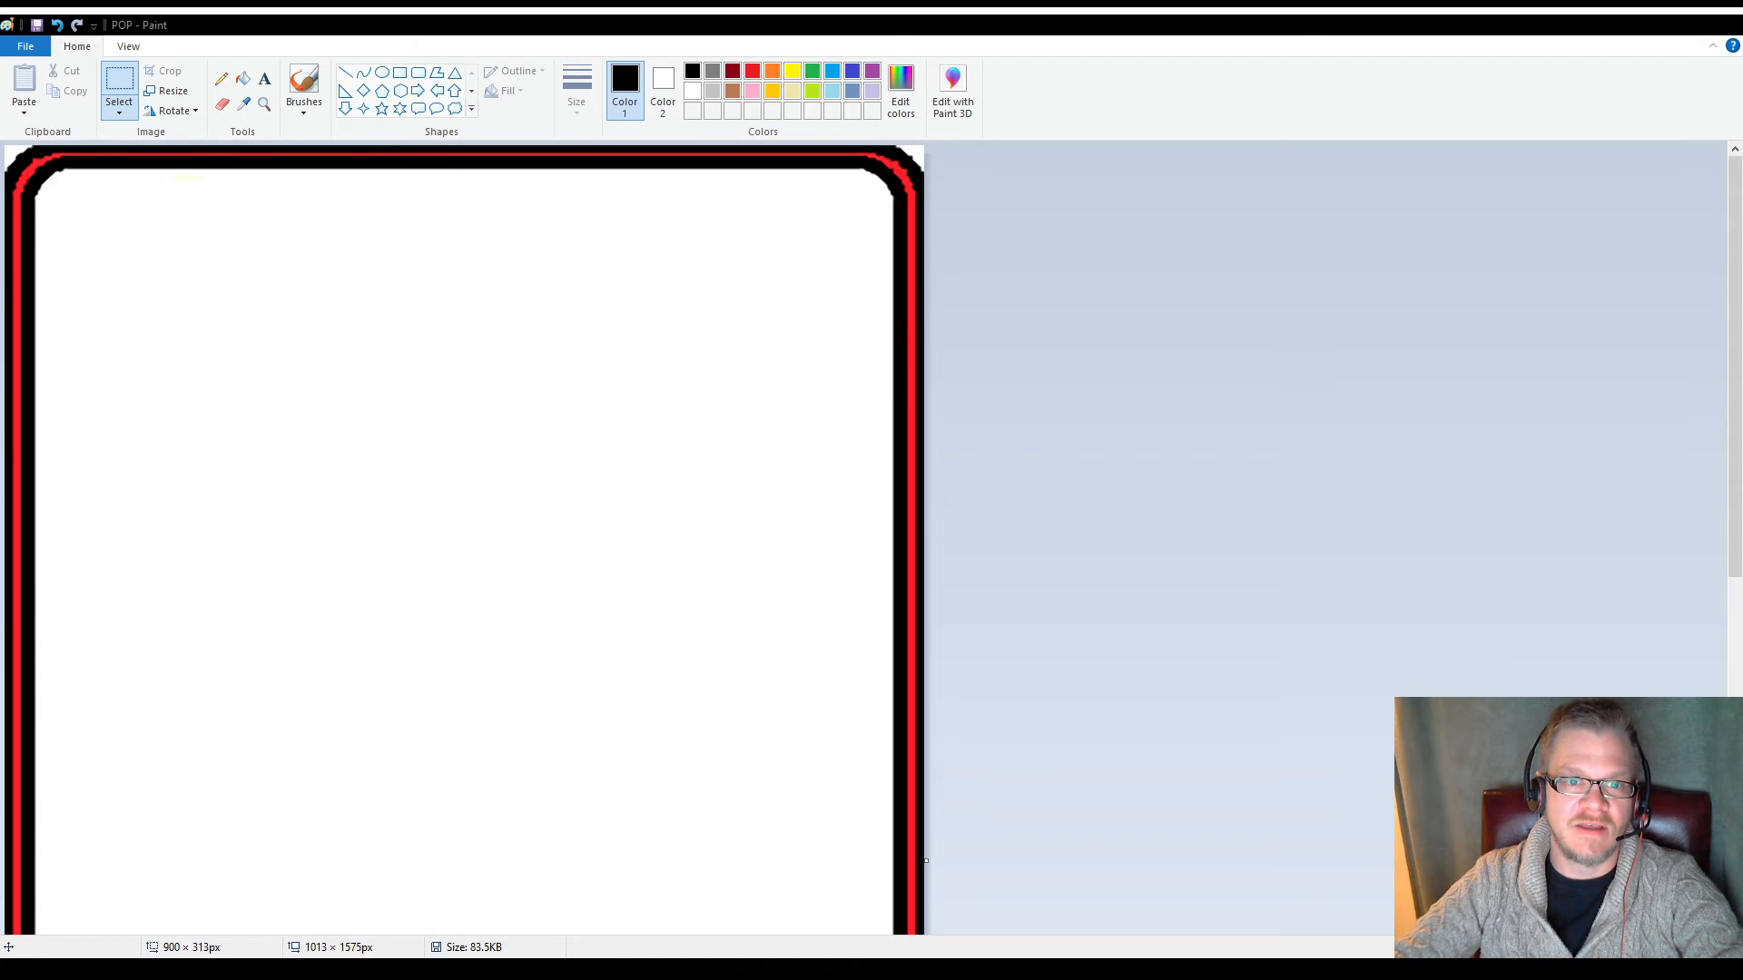
pyautogui.scroll(-2, 439, 511)
pyautogui.scroll(2, 438, 511)
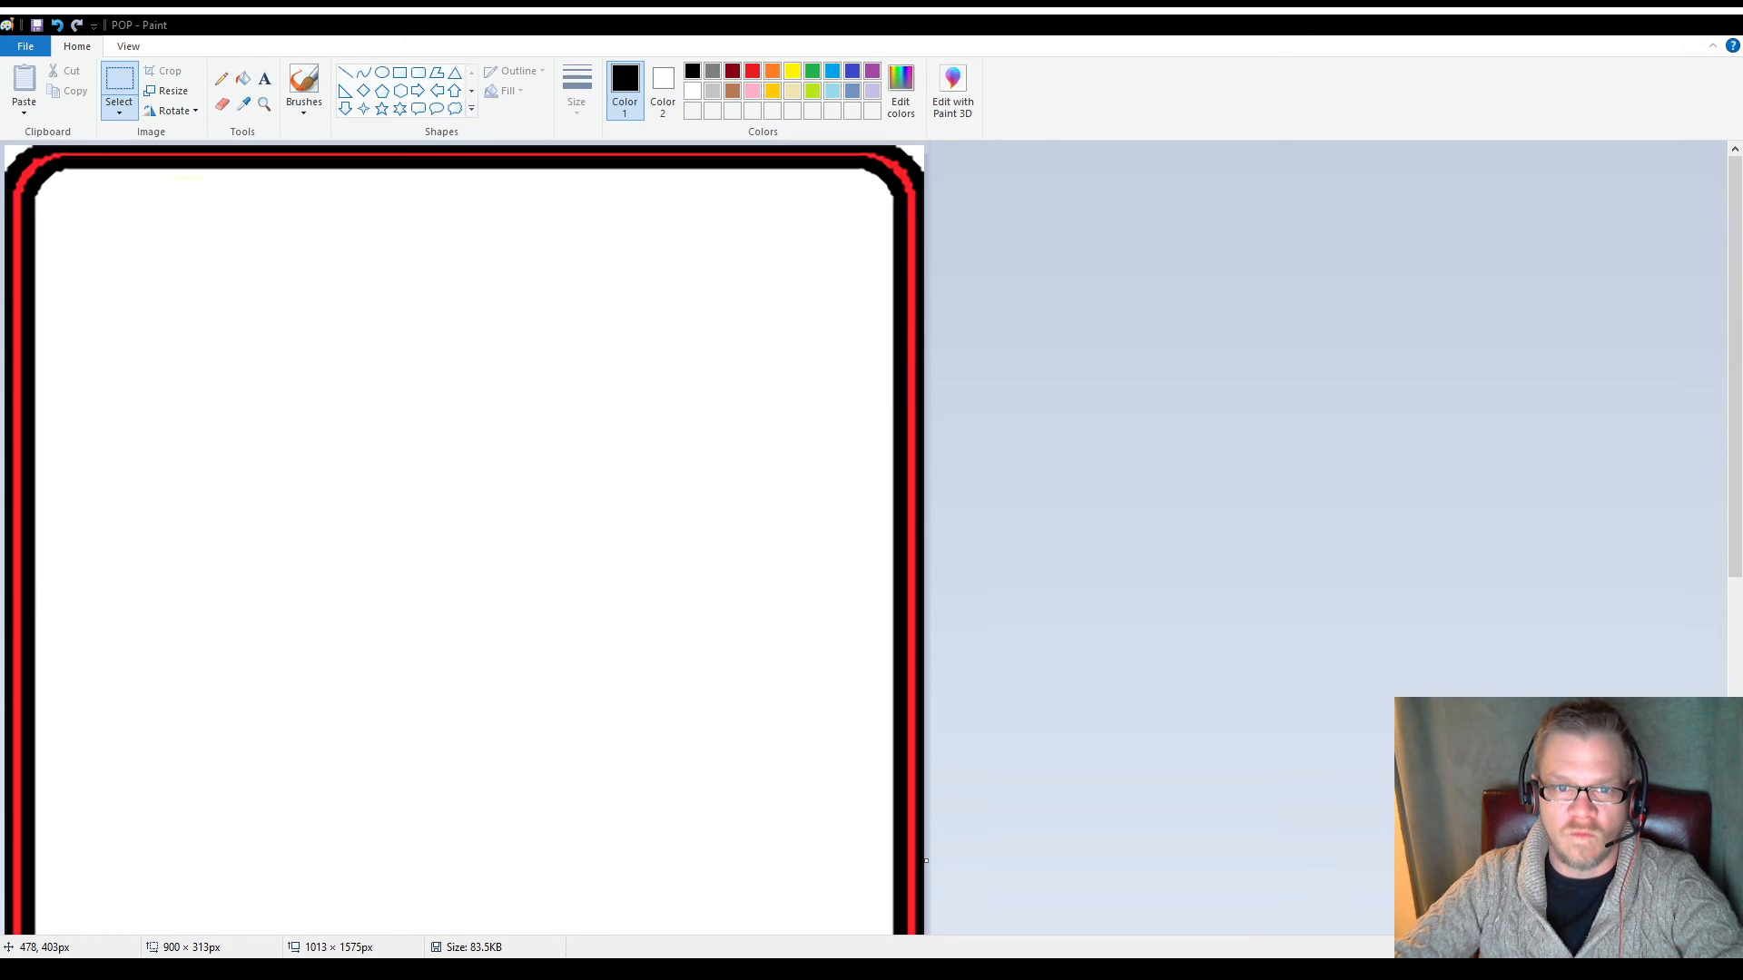
pyautogui.scroll(-4, 438, 511)
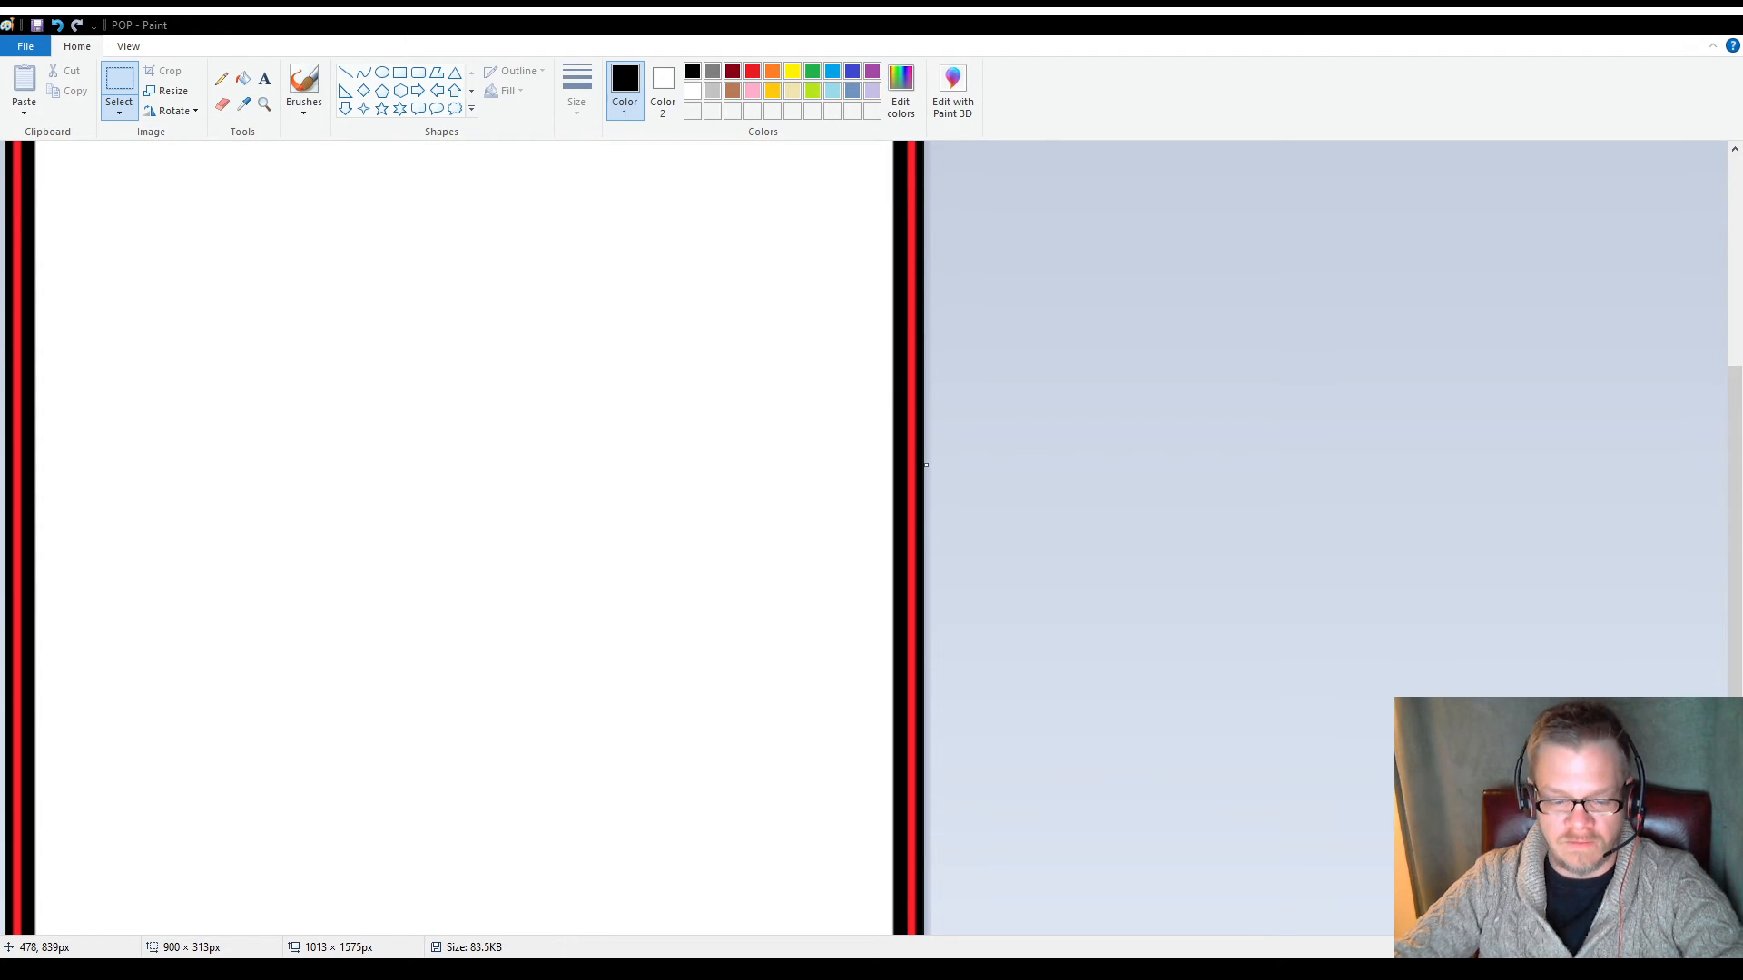
pyautogui.scroll(4, 409, 454)
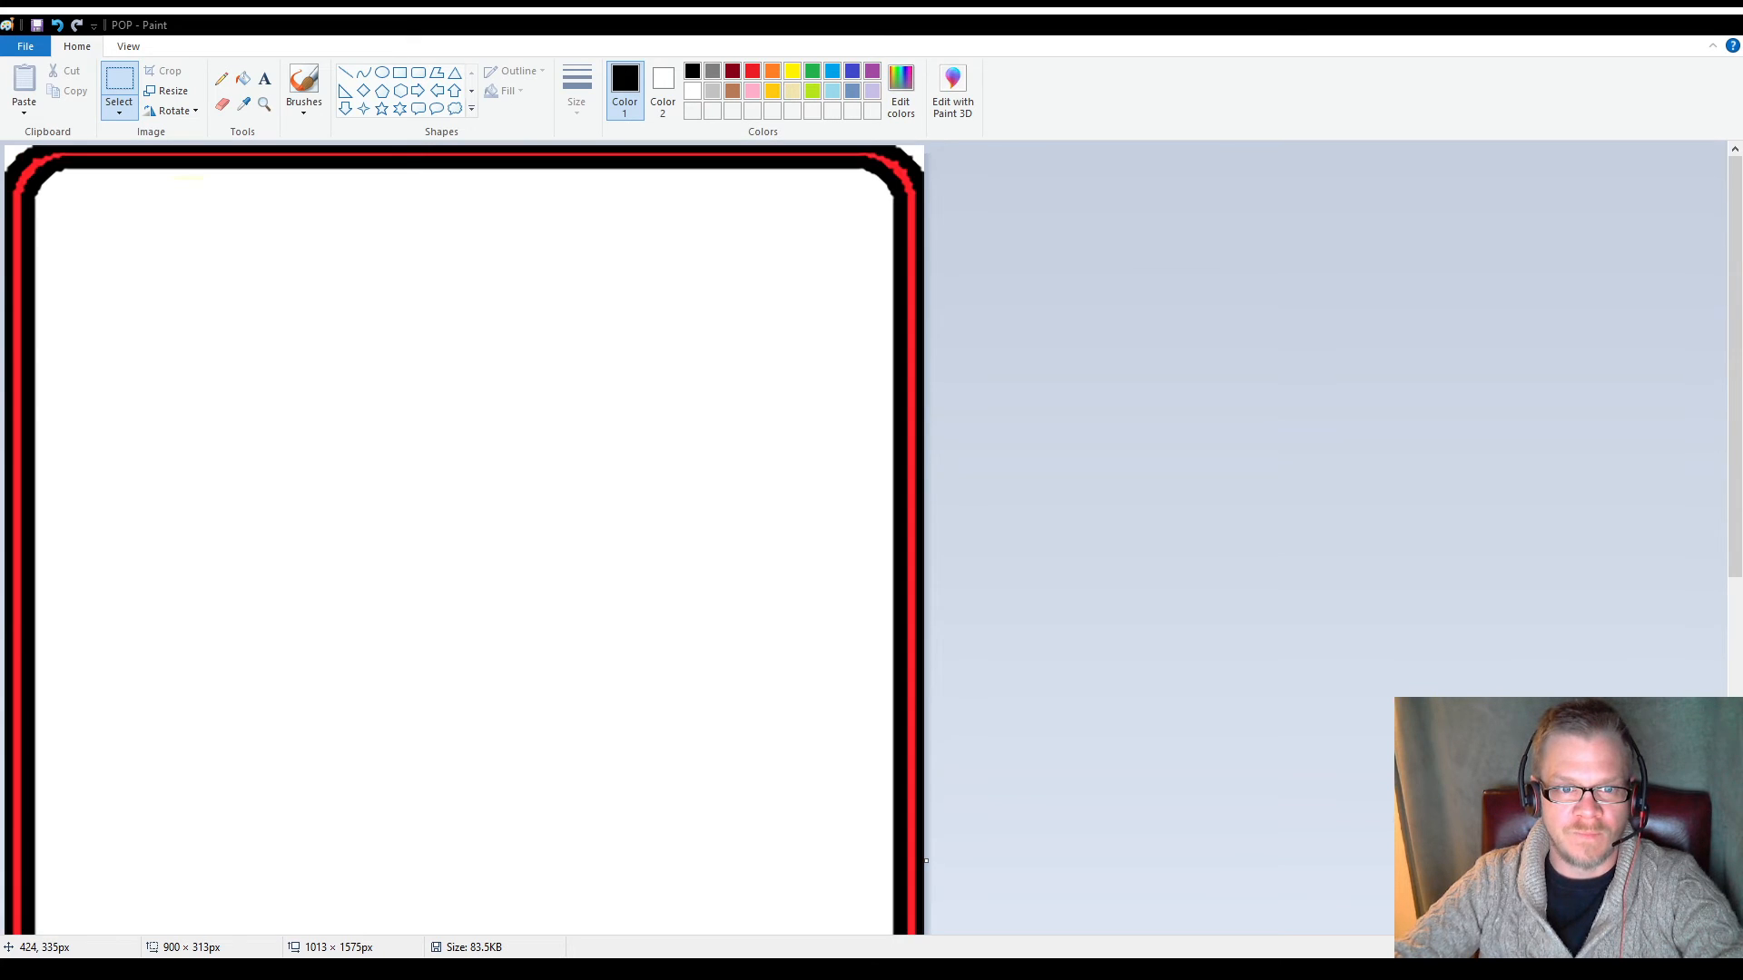
pyautogui.scroll(-6, 390, 451)
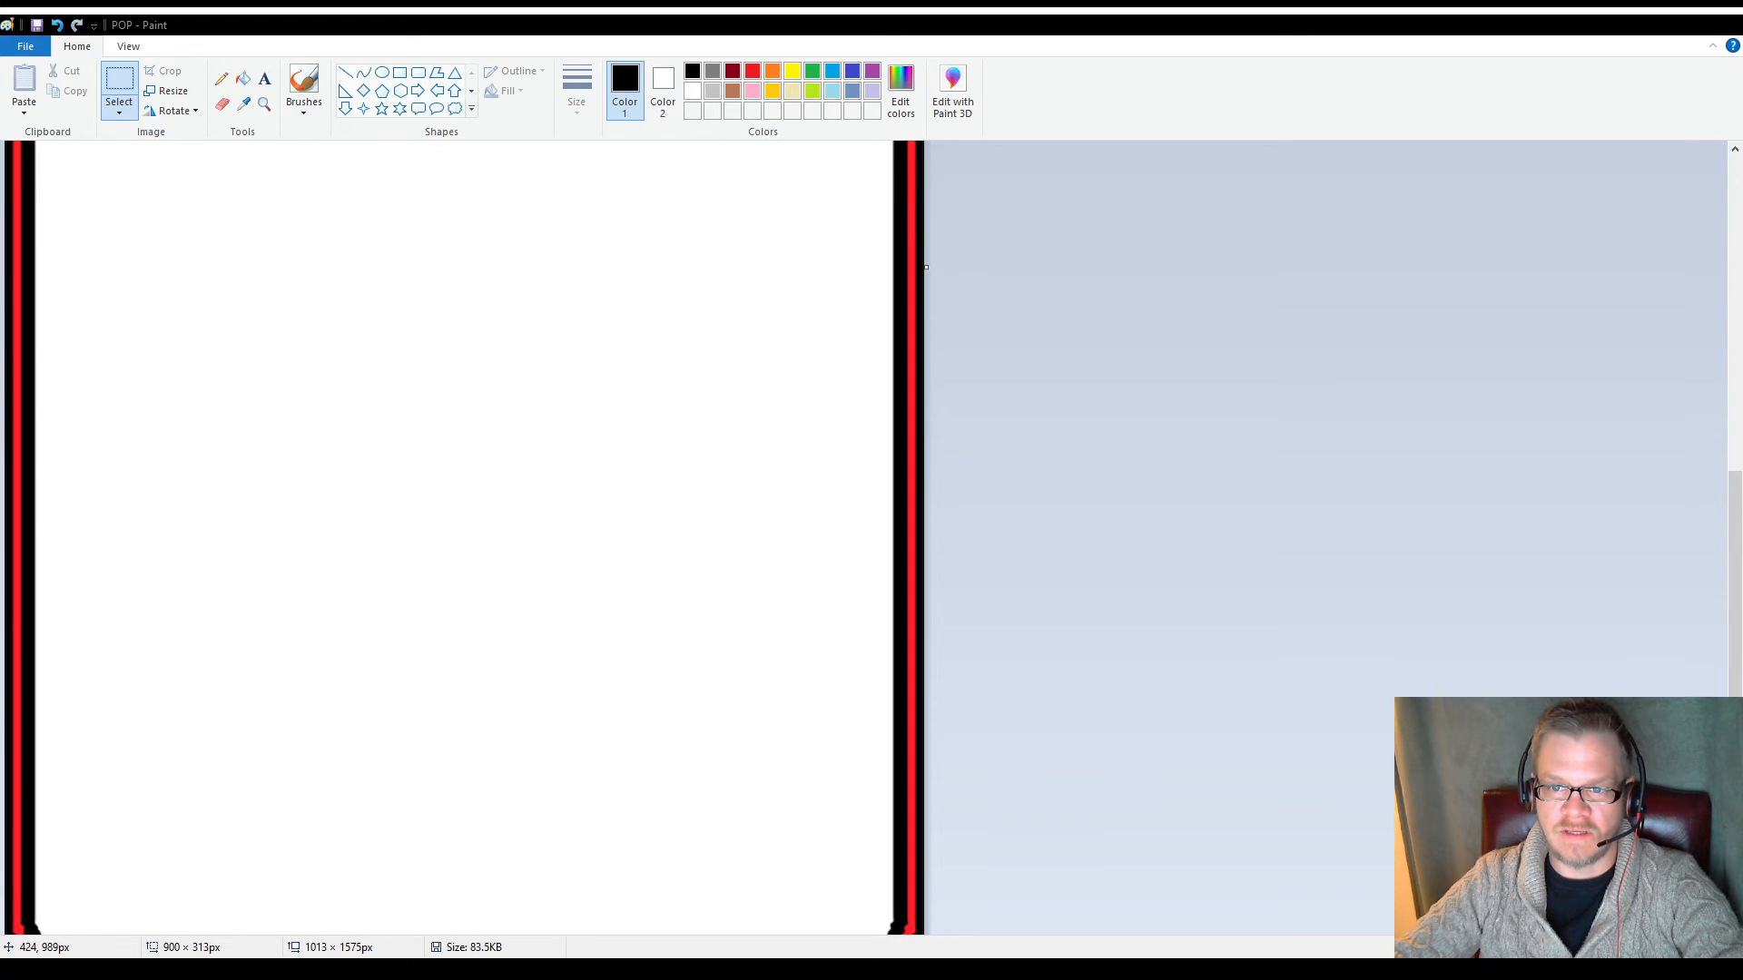
pyautogui.scroll(-1, 389, 403)
pyautogui.scroll(6, 389, 403)
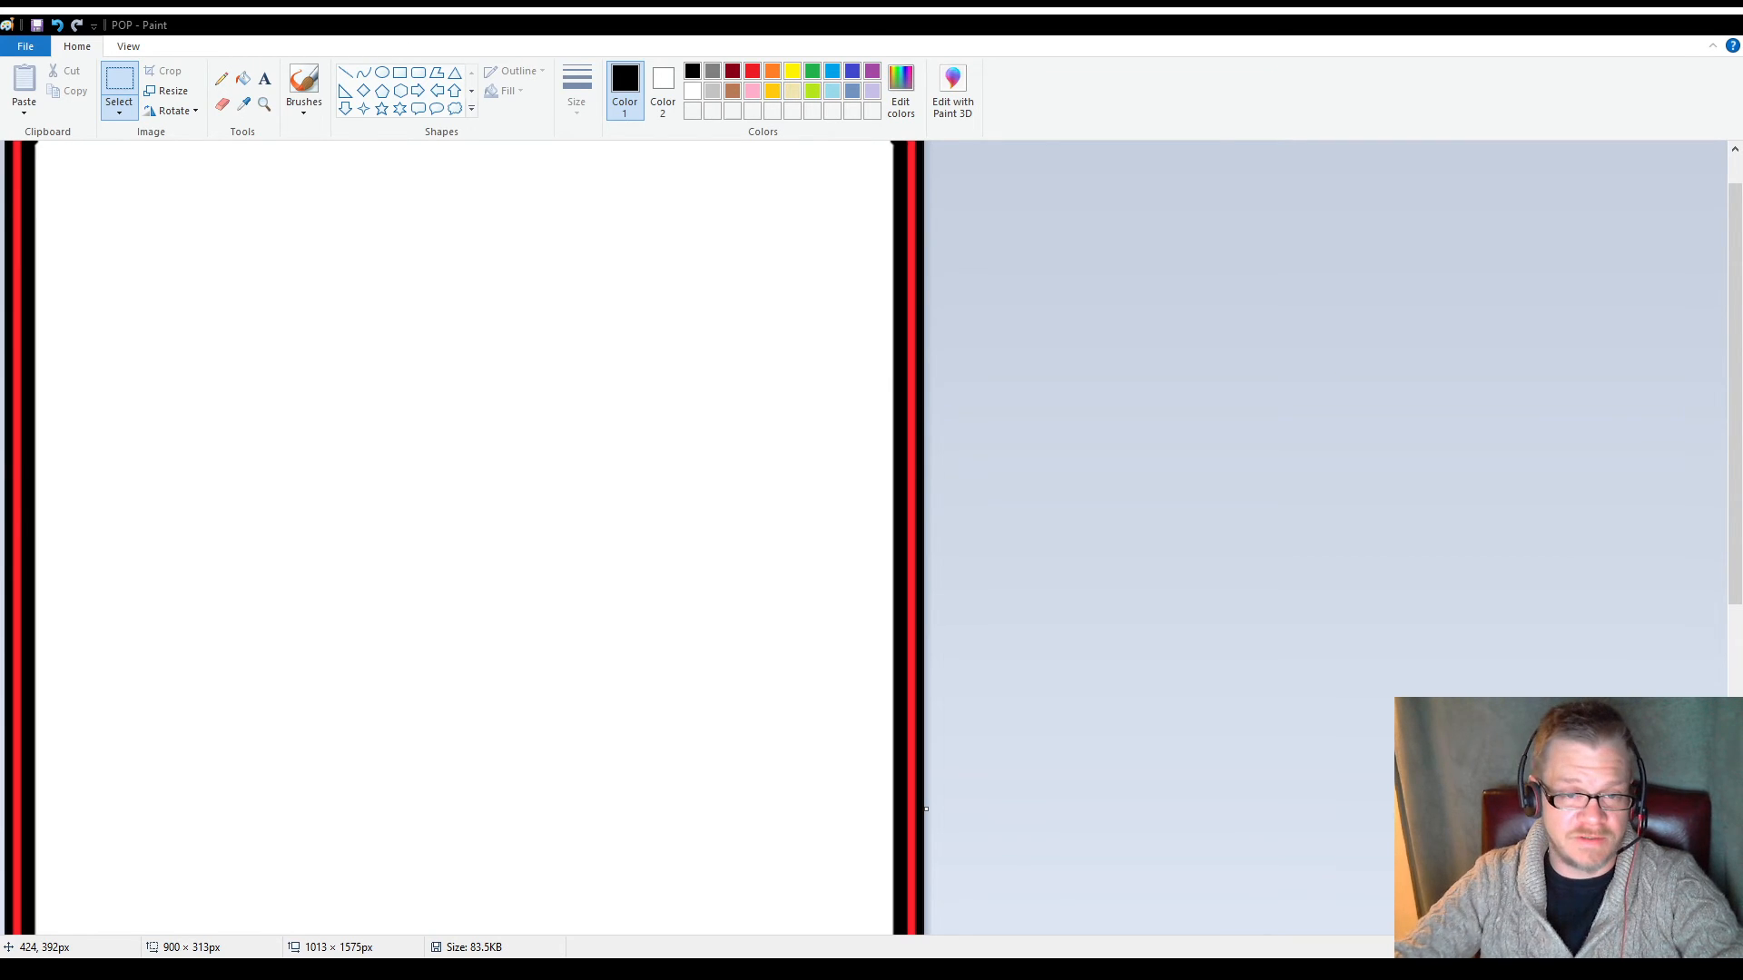
pyautogui.scroll(-6, 450, 511)
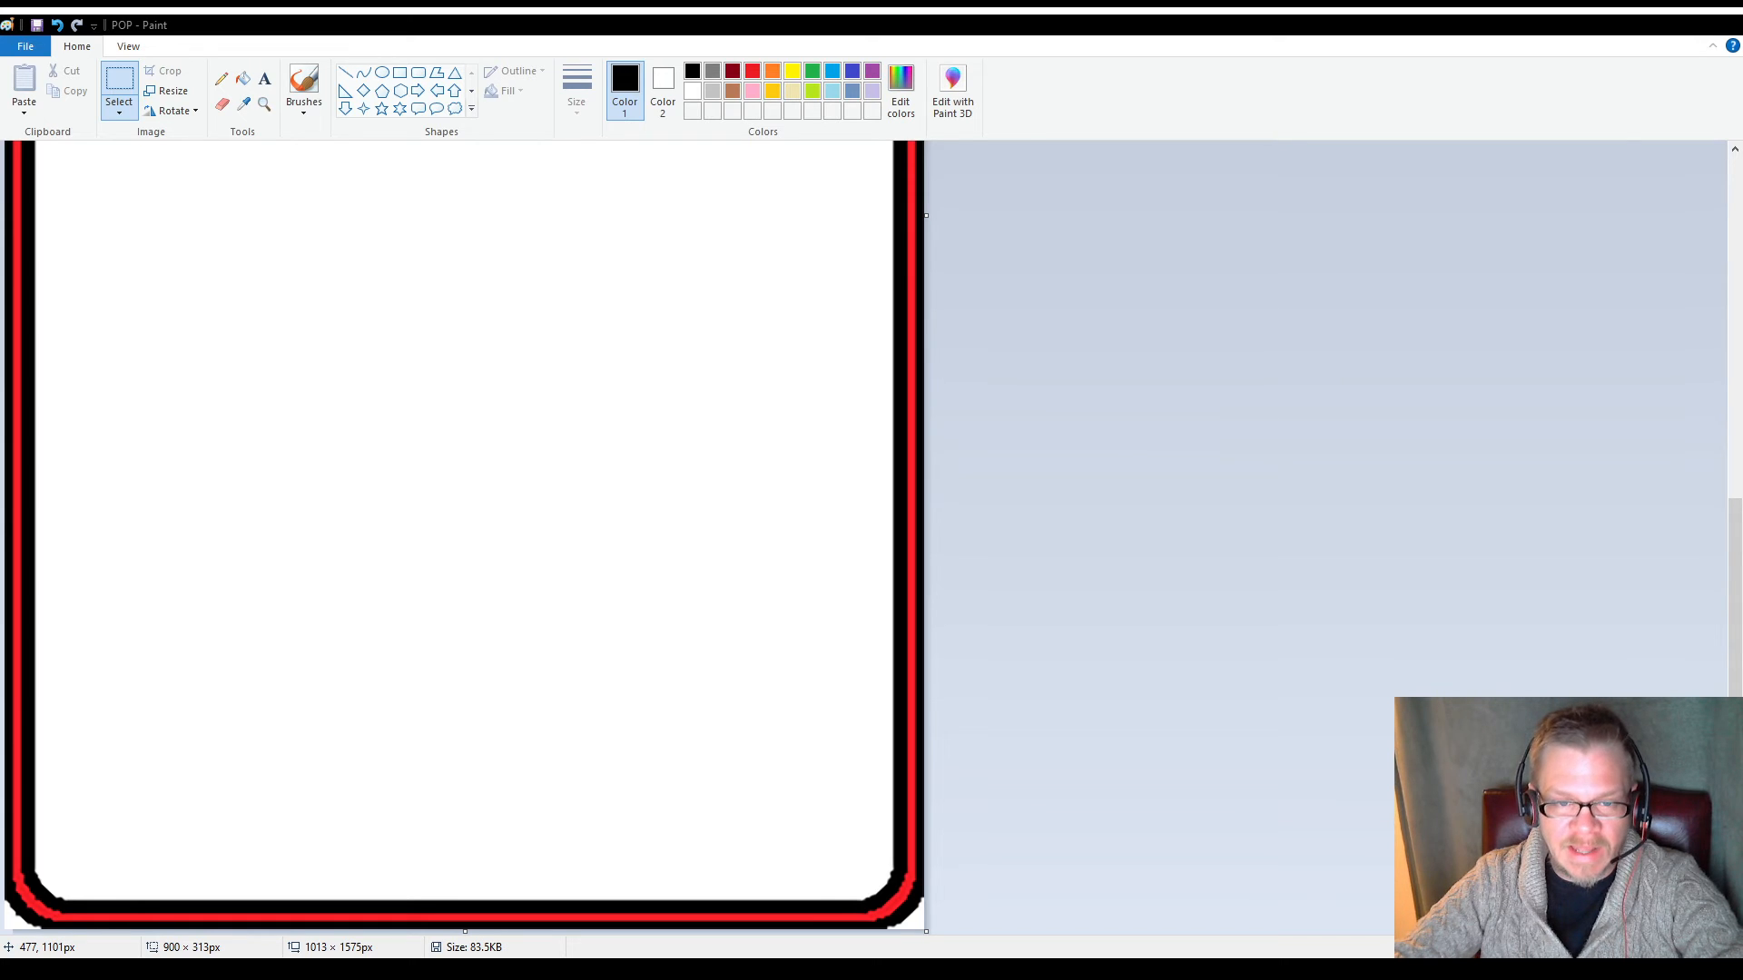
pyautogui.scroll(7, 437, 500)
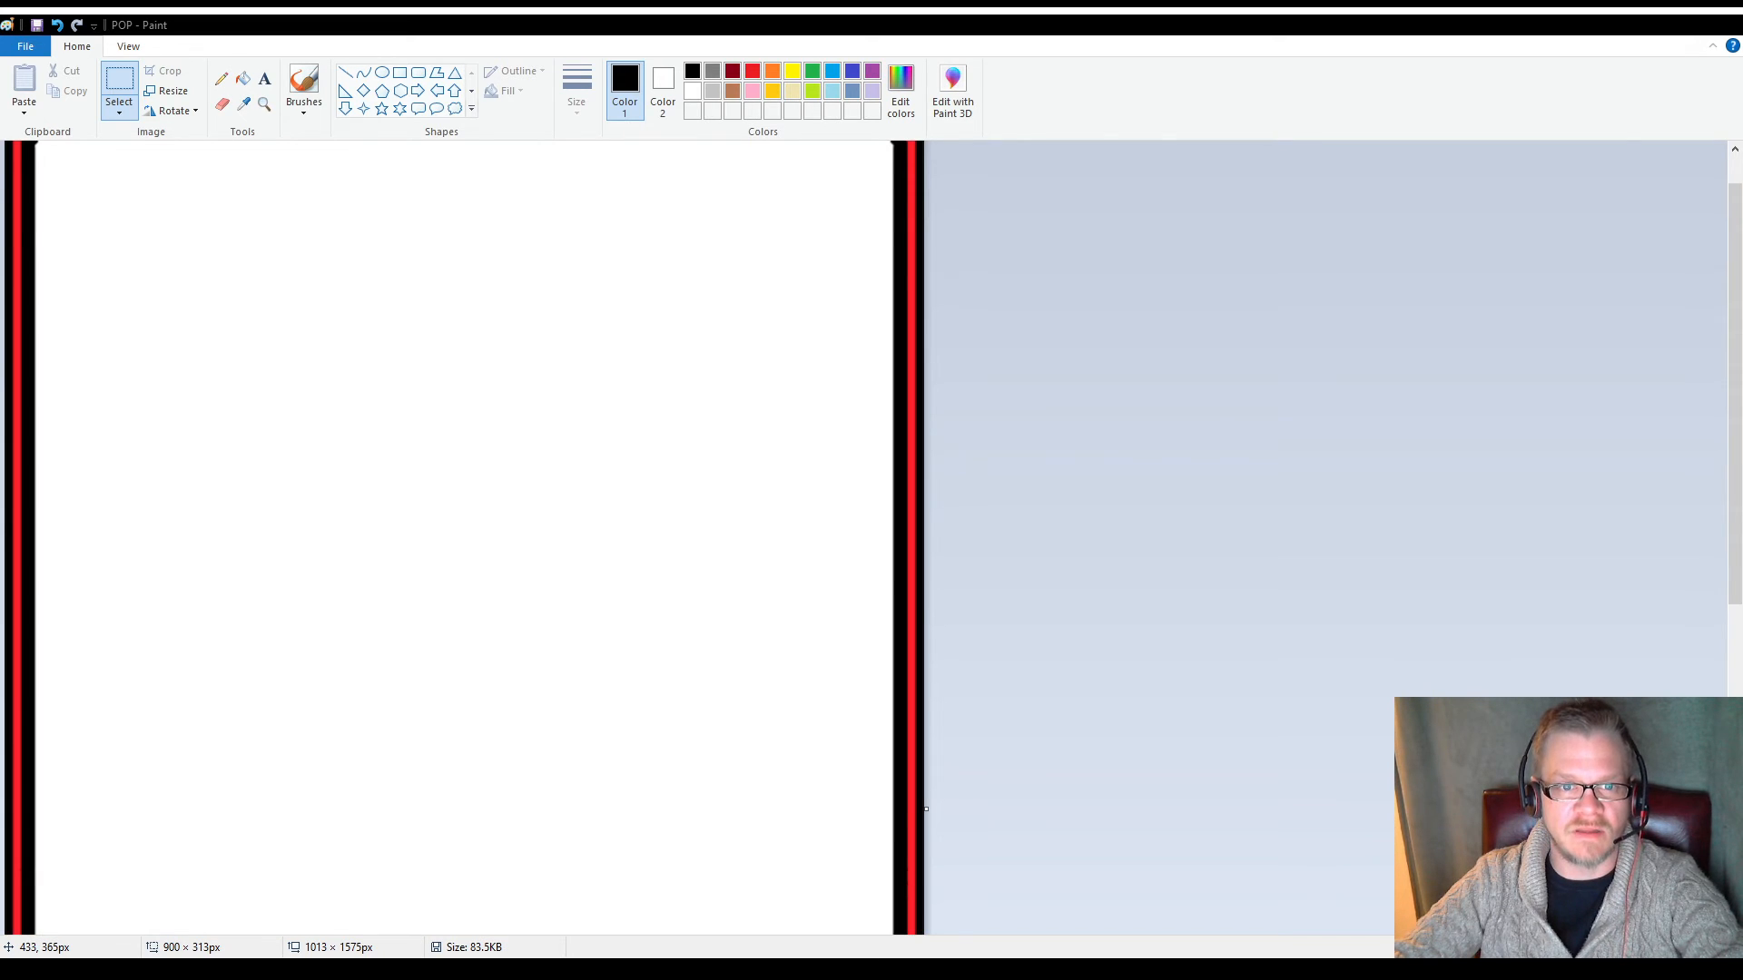
pyautogui.scroll(-6, 391, 454)
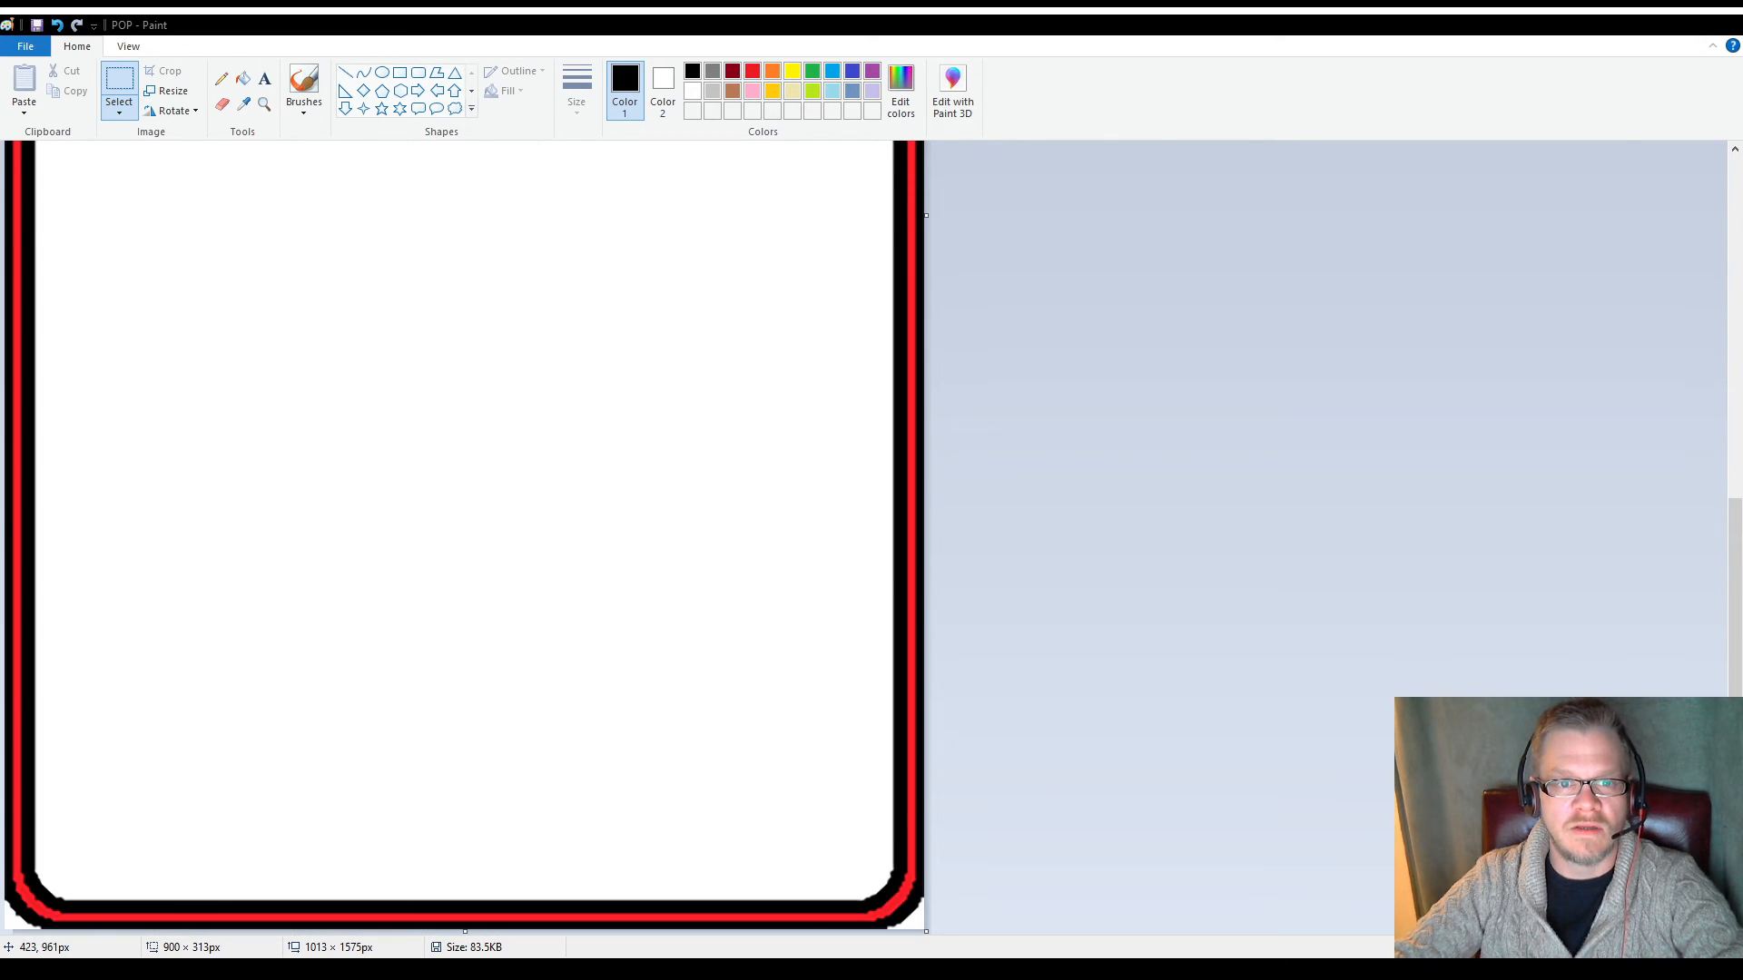
pyautogui.scroll(7, 465, 535)
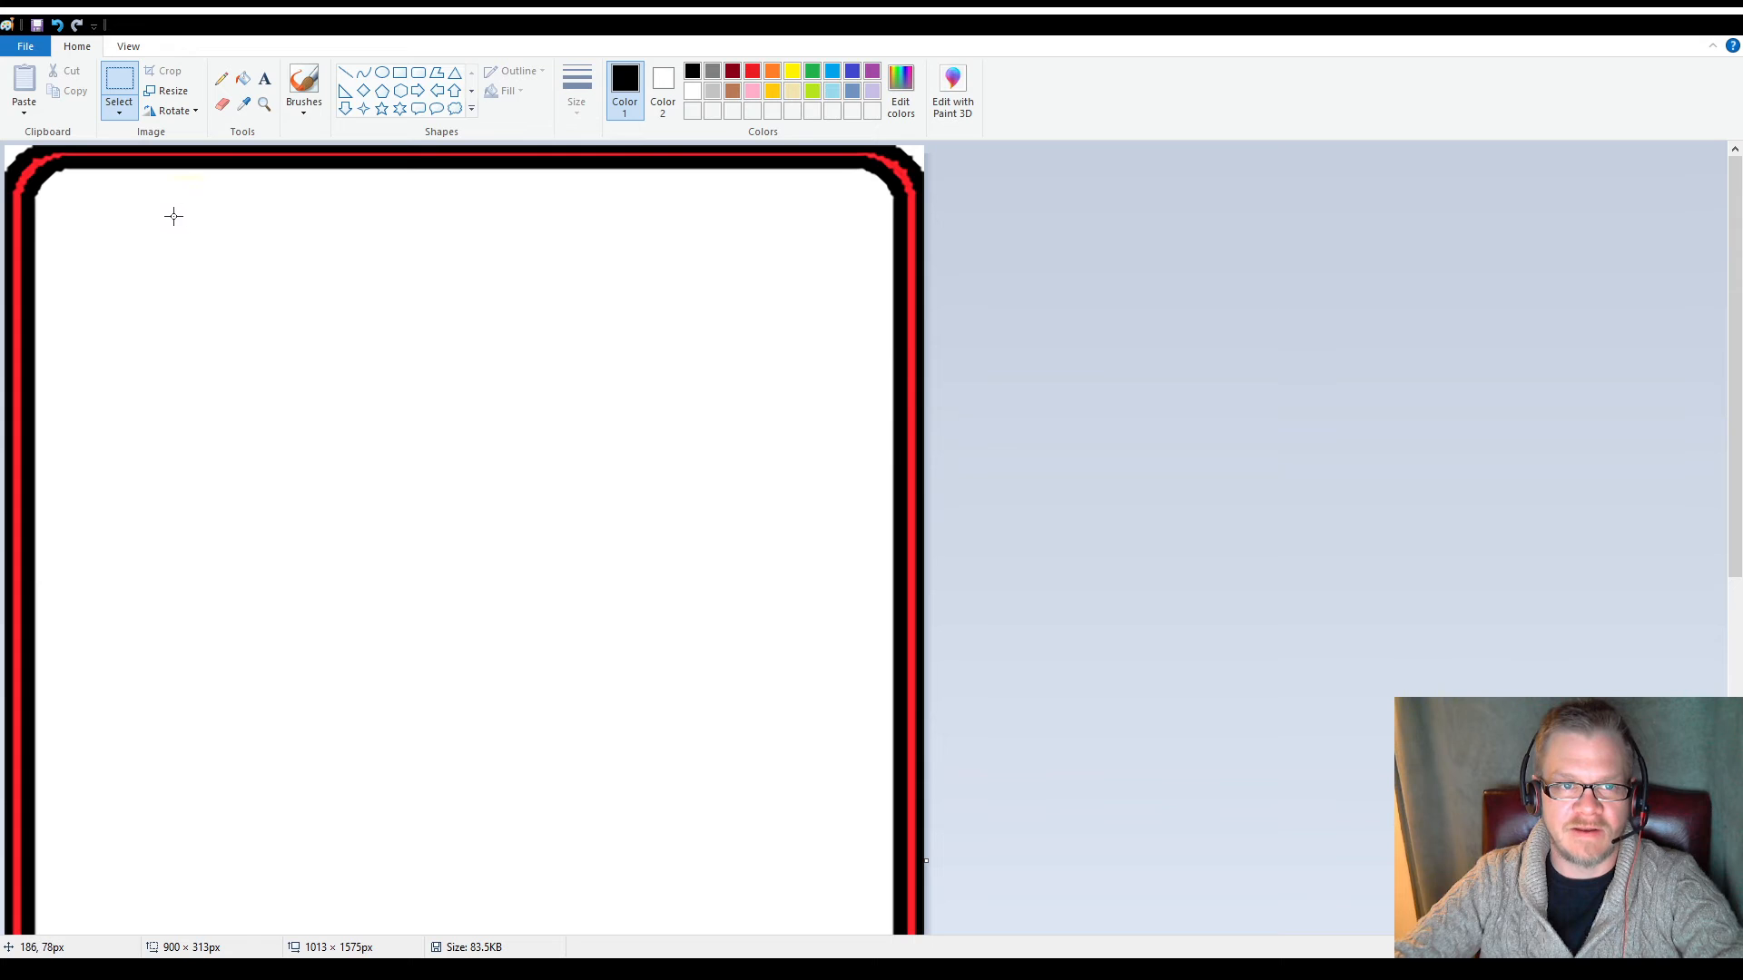
# Add a text box of about 744 × 422 px in the upper part of the frame and enter the heading "P.O.P."
pyautogui.moveTo(172, 215); pyautogui.dragTo(784, 555)
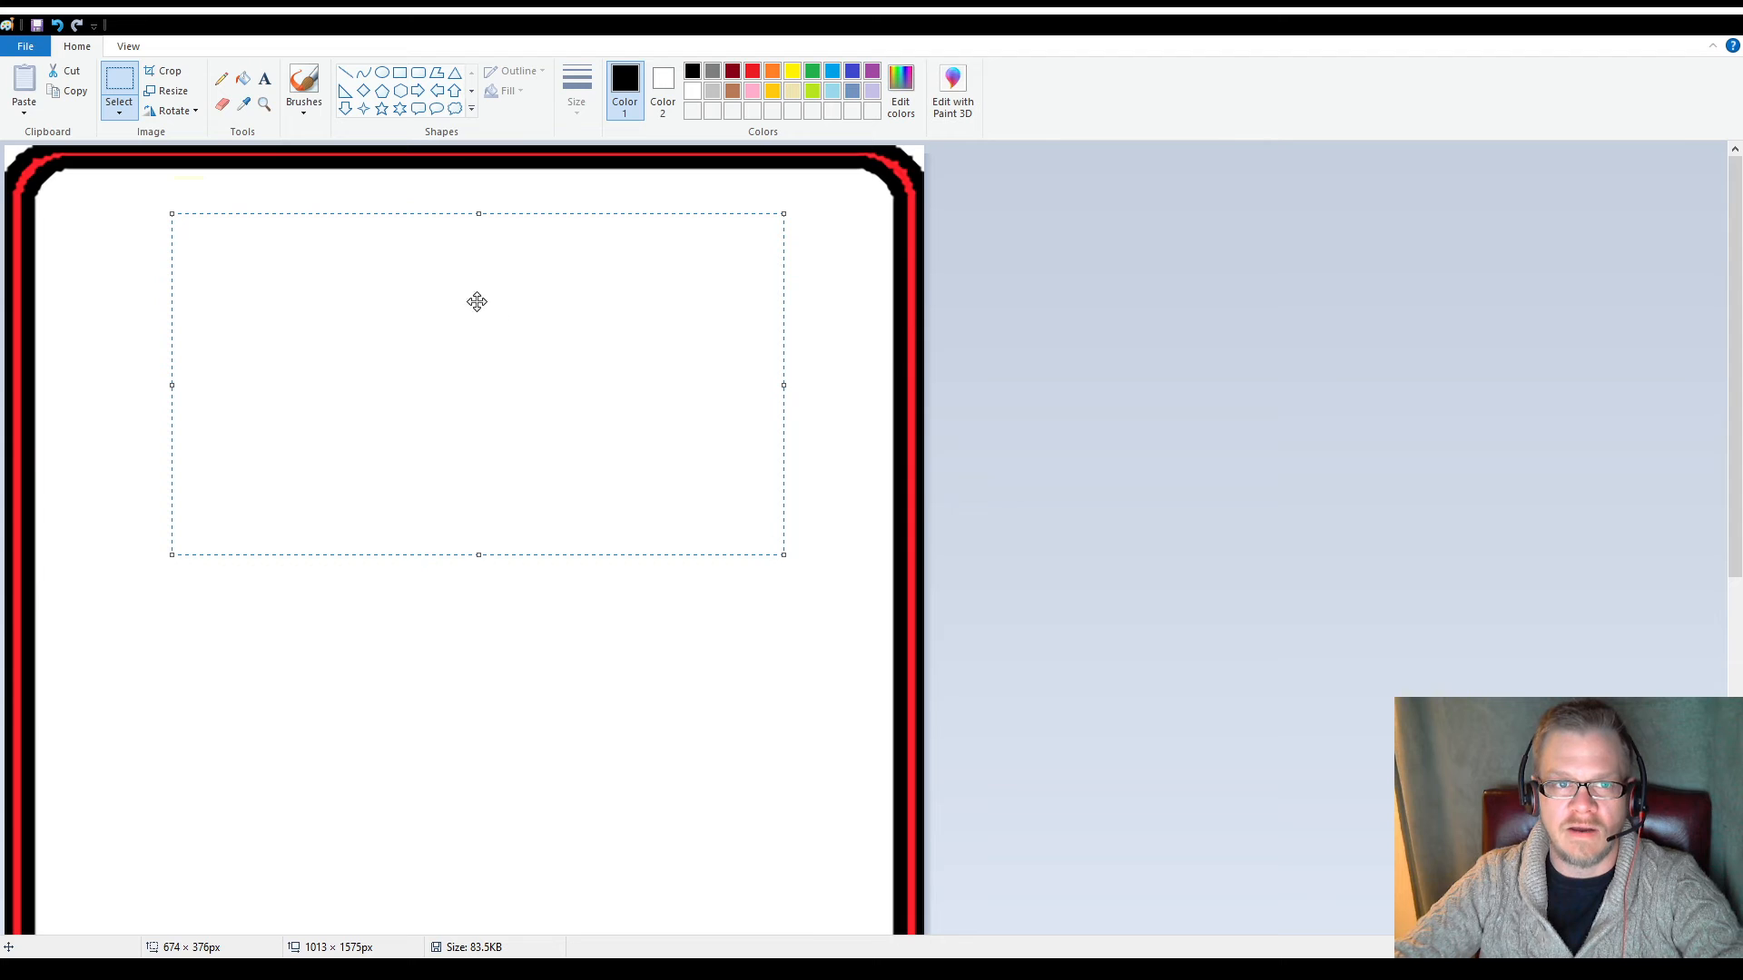
pyautogui.click(271, 84)
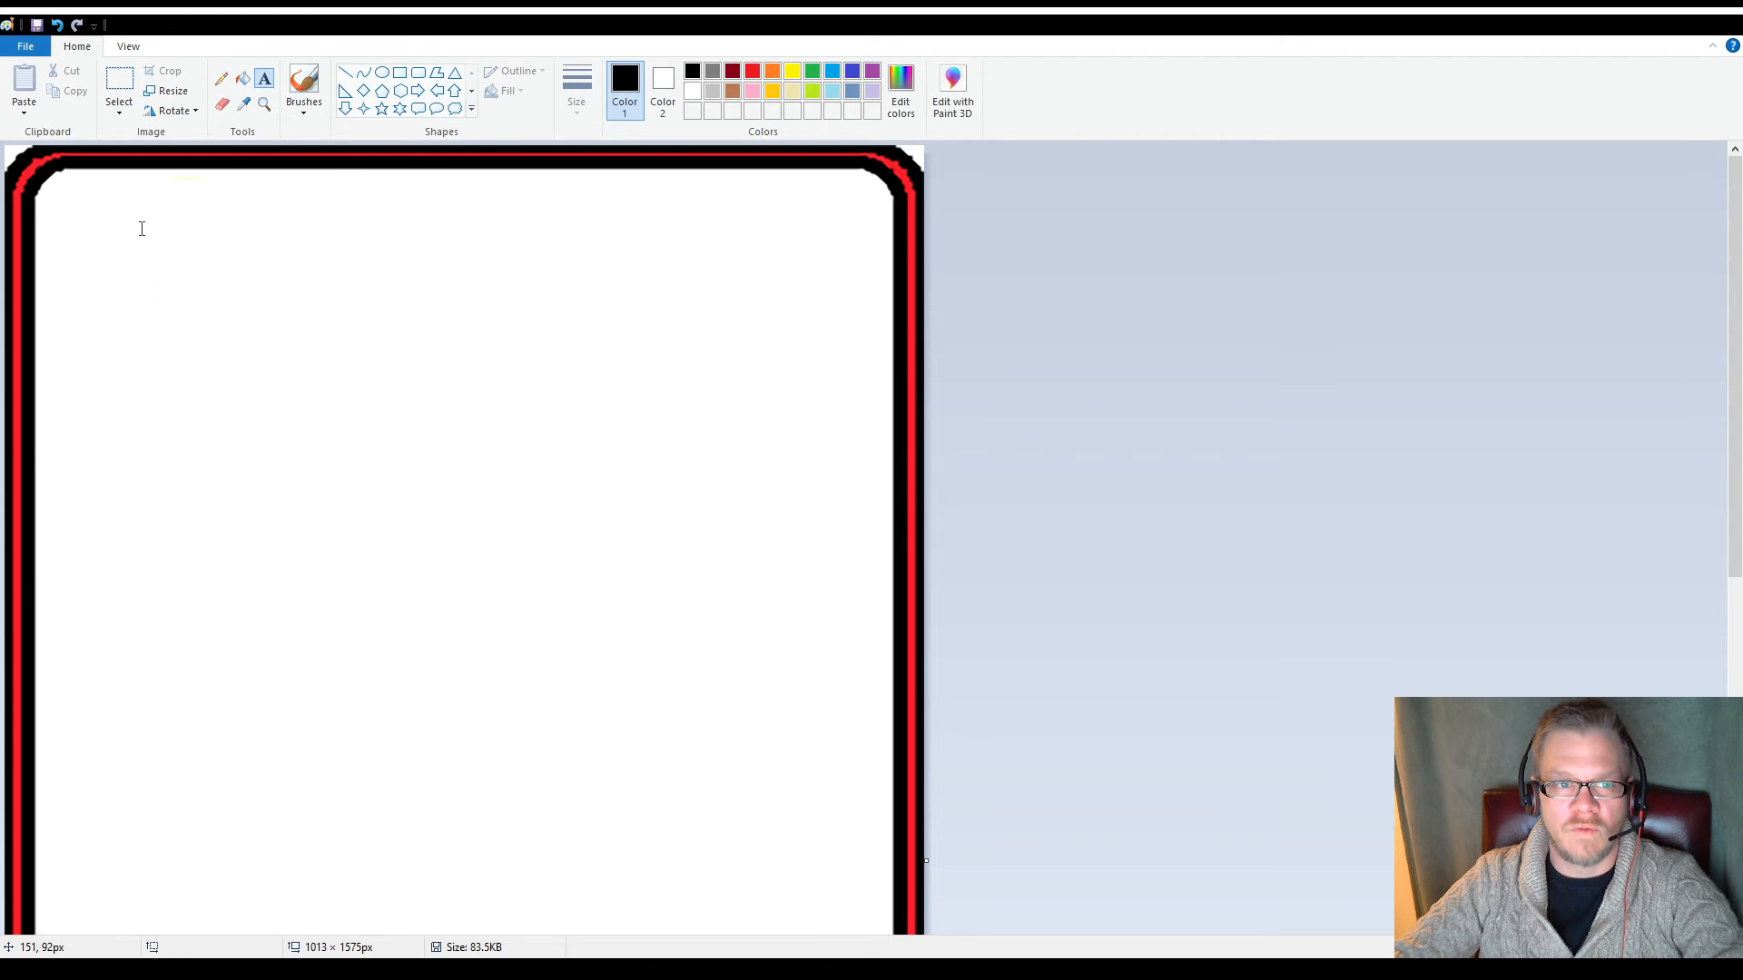
pyautogui.moveTo(127, 219); pyautogui.dragTo(804, 605)
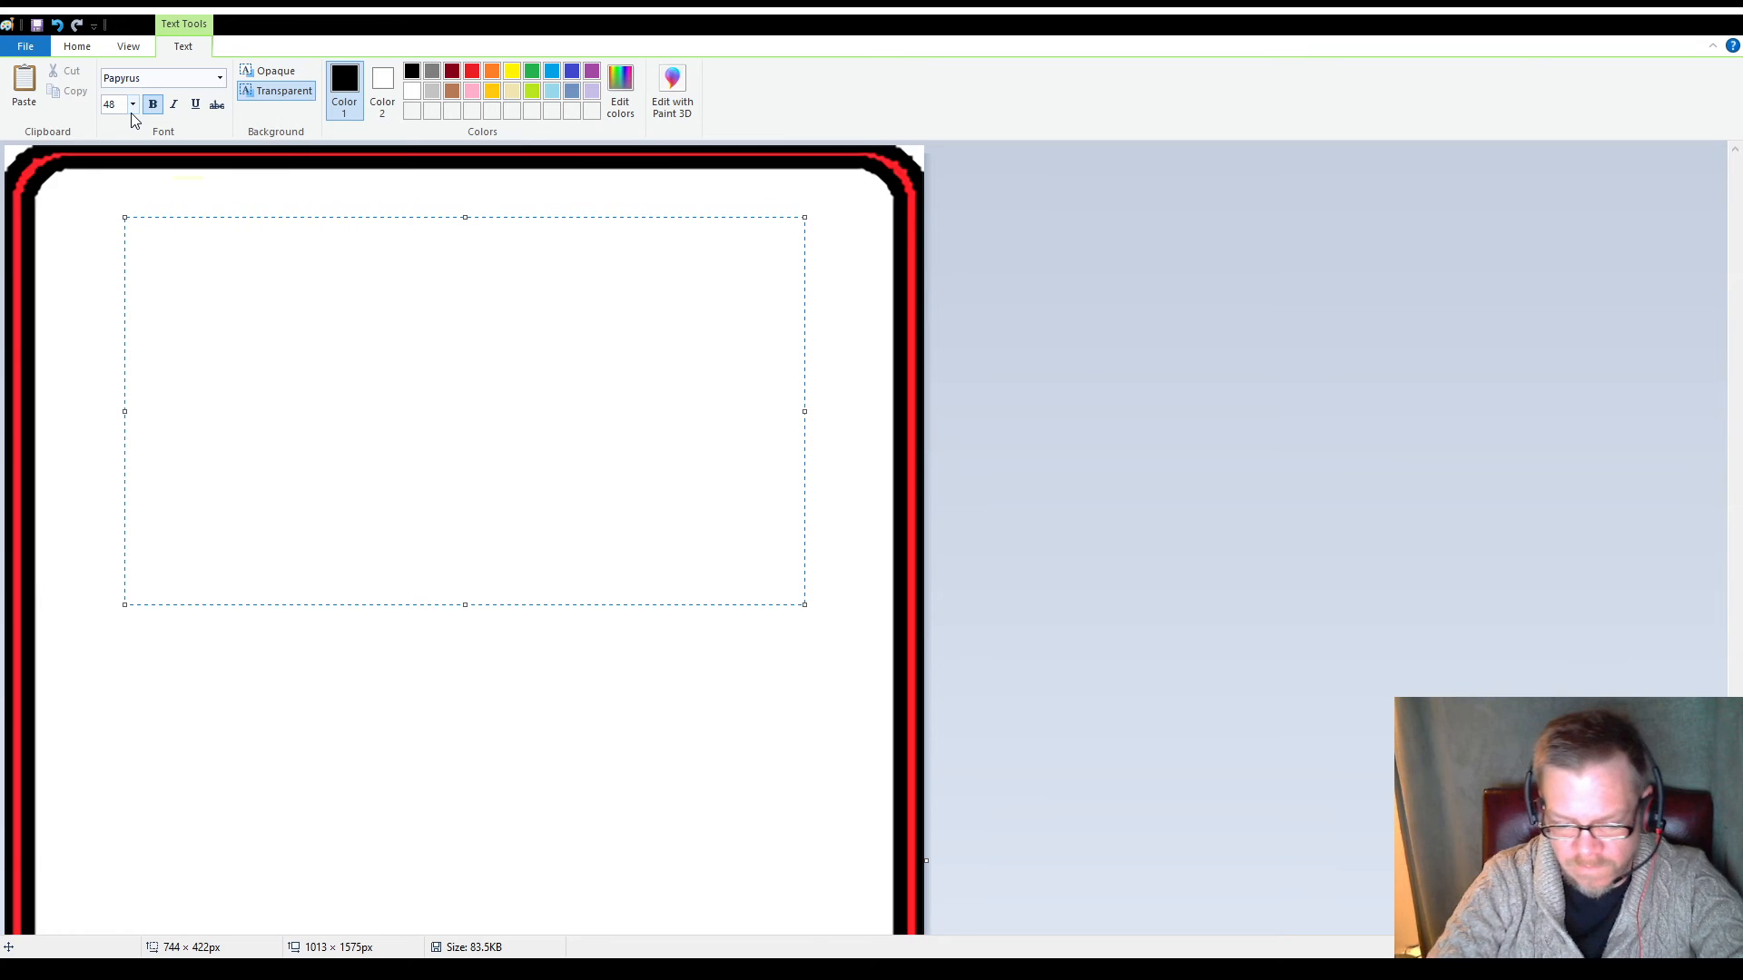
pyautogui.write('P')
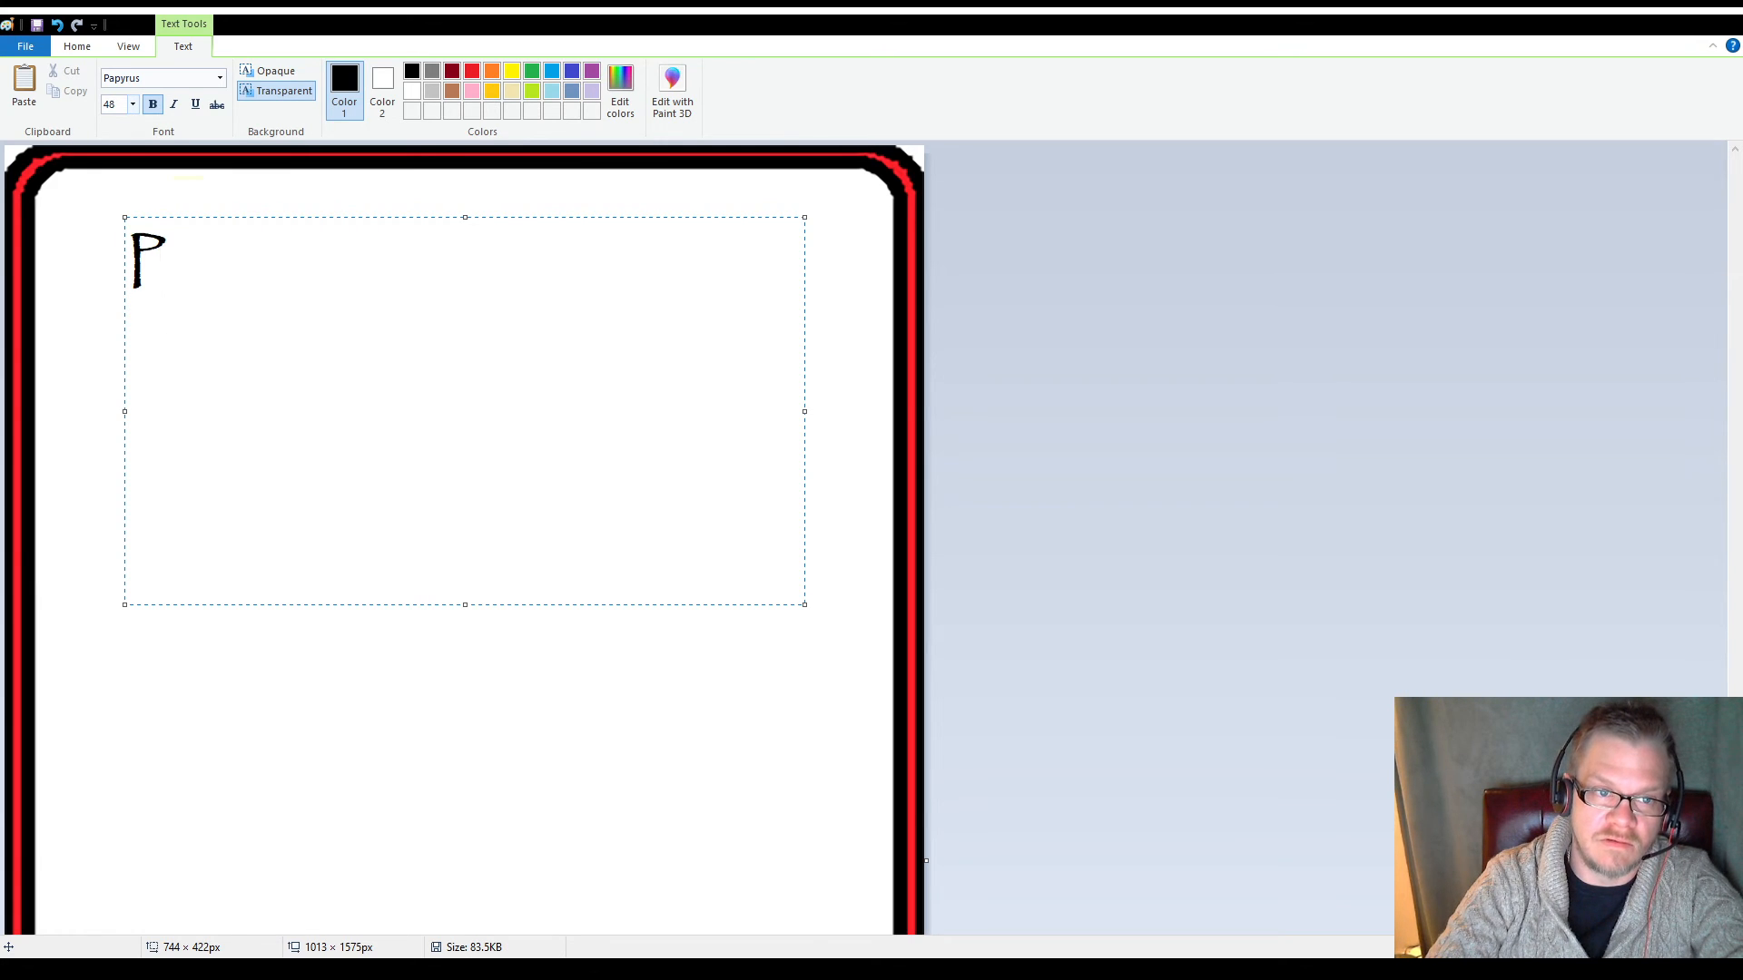
pyautogui.write('/')
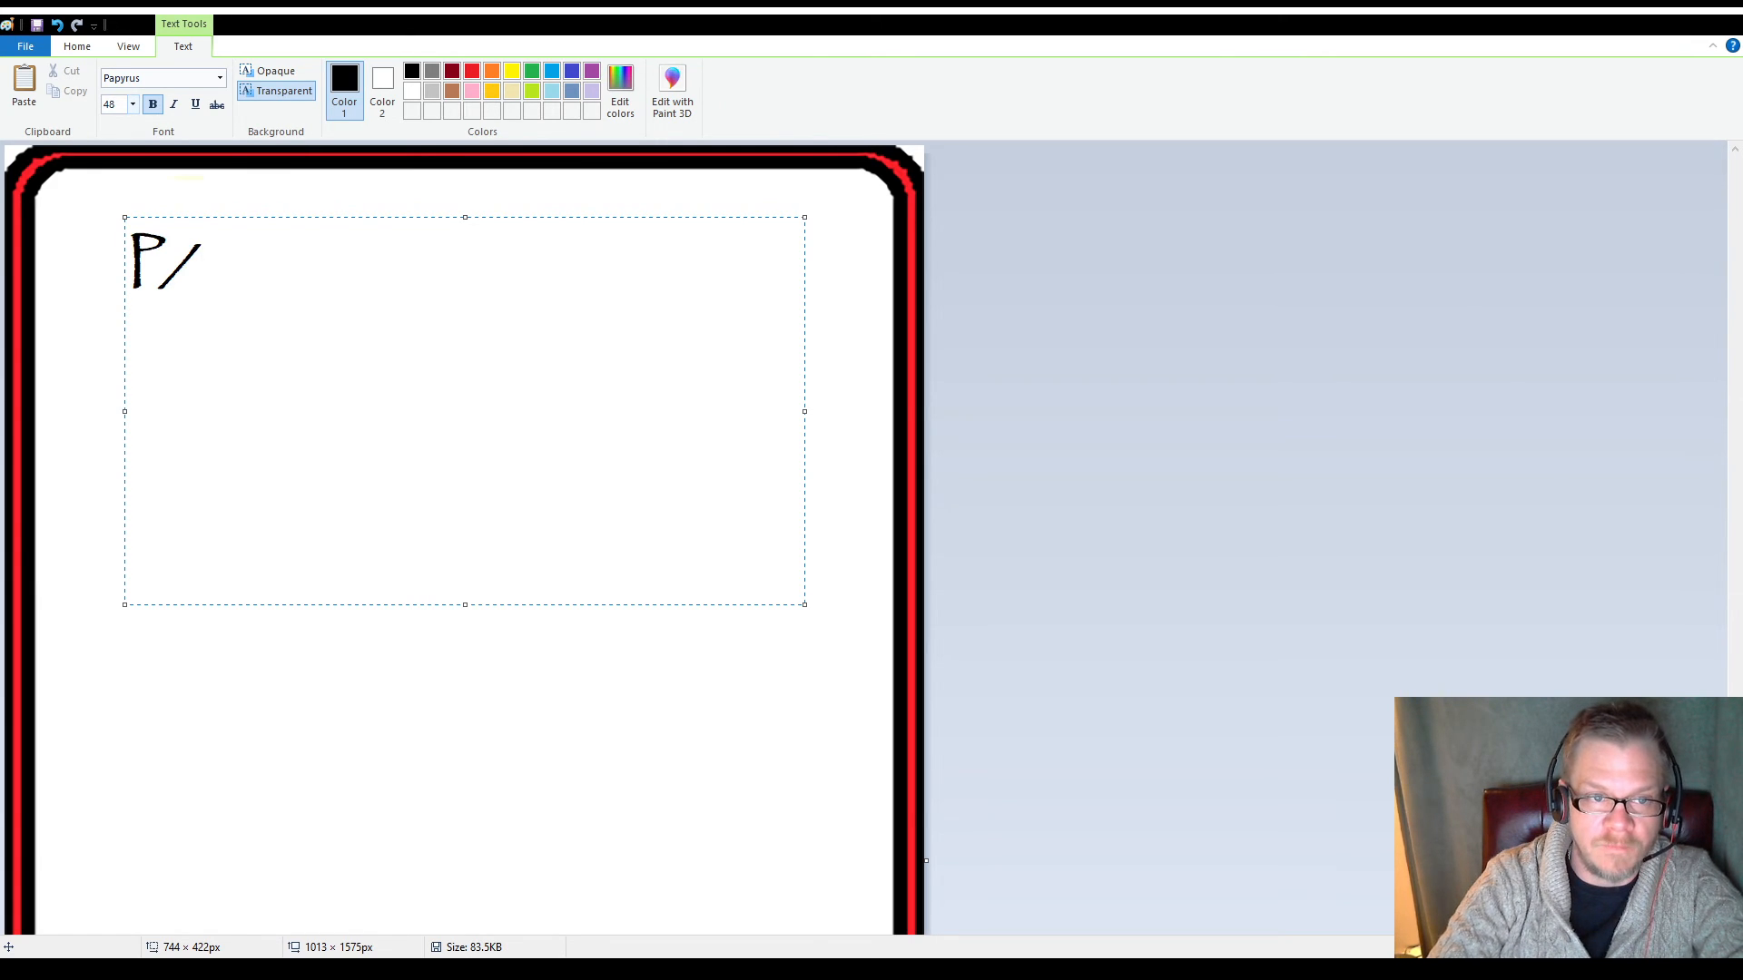
pyautogui.press('BackSpace')
pyautogui.write('O')
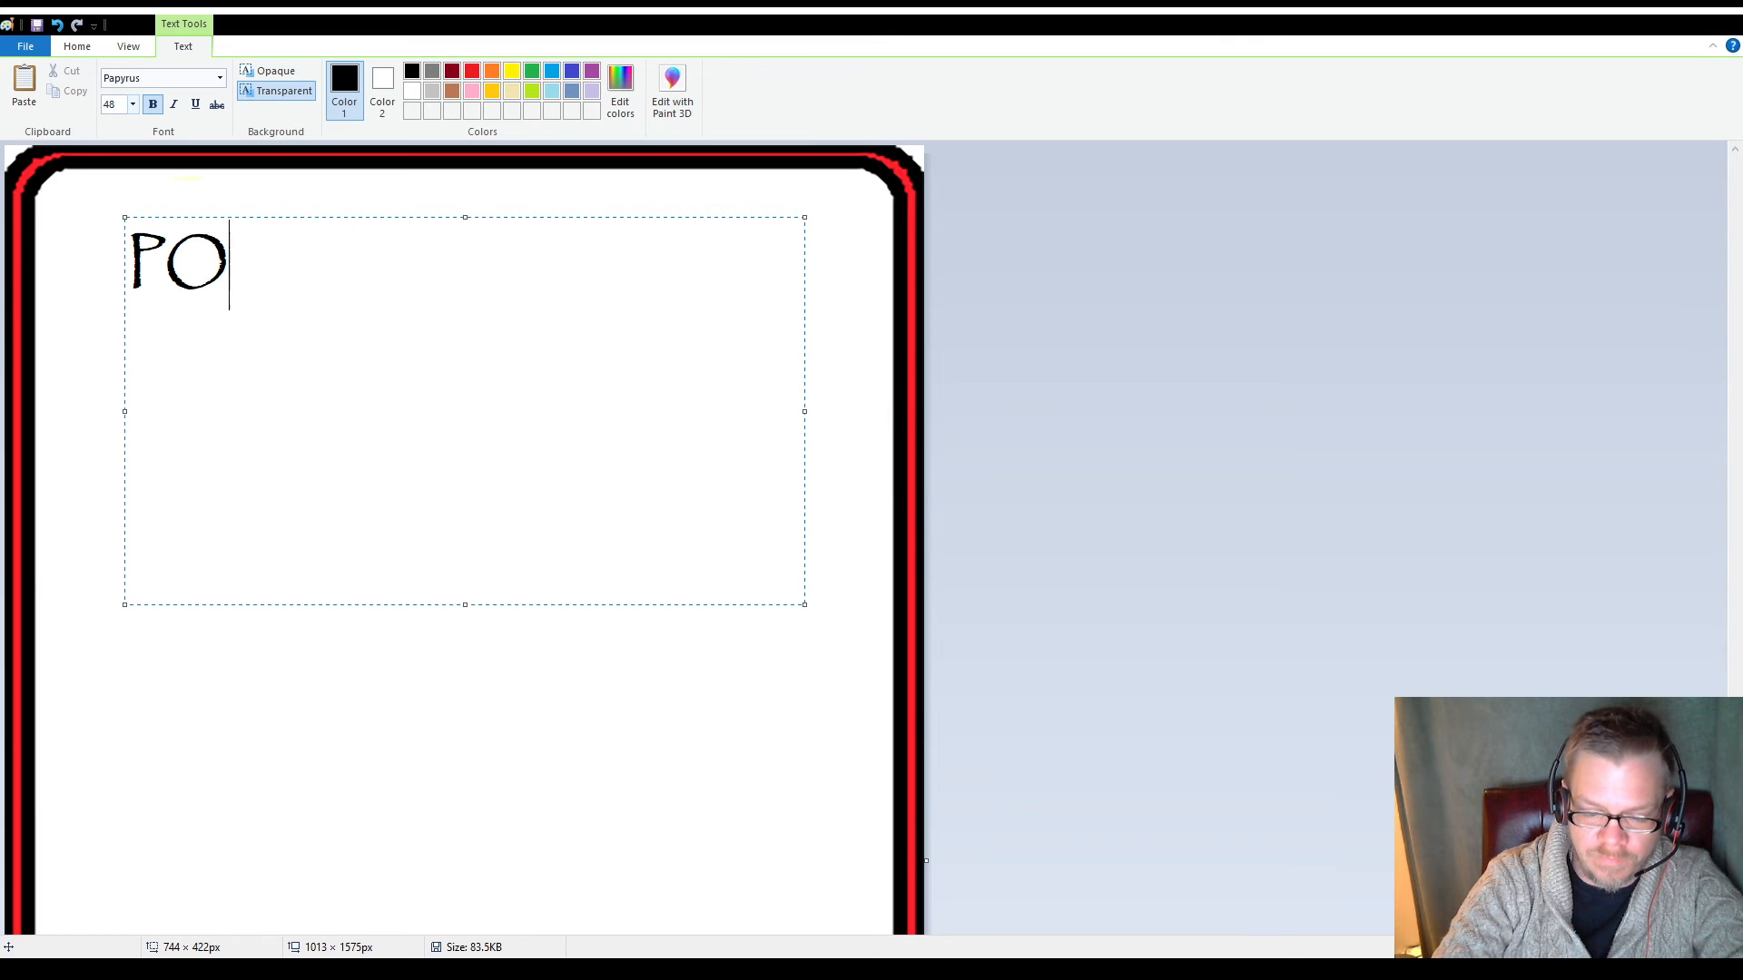
pyautogui.press('BackSpace')
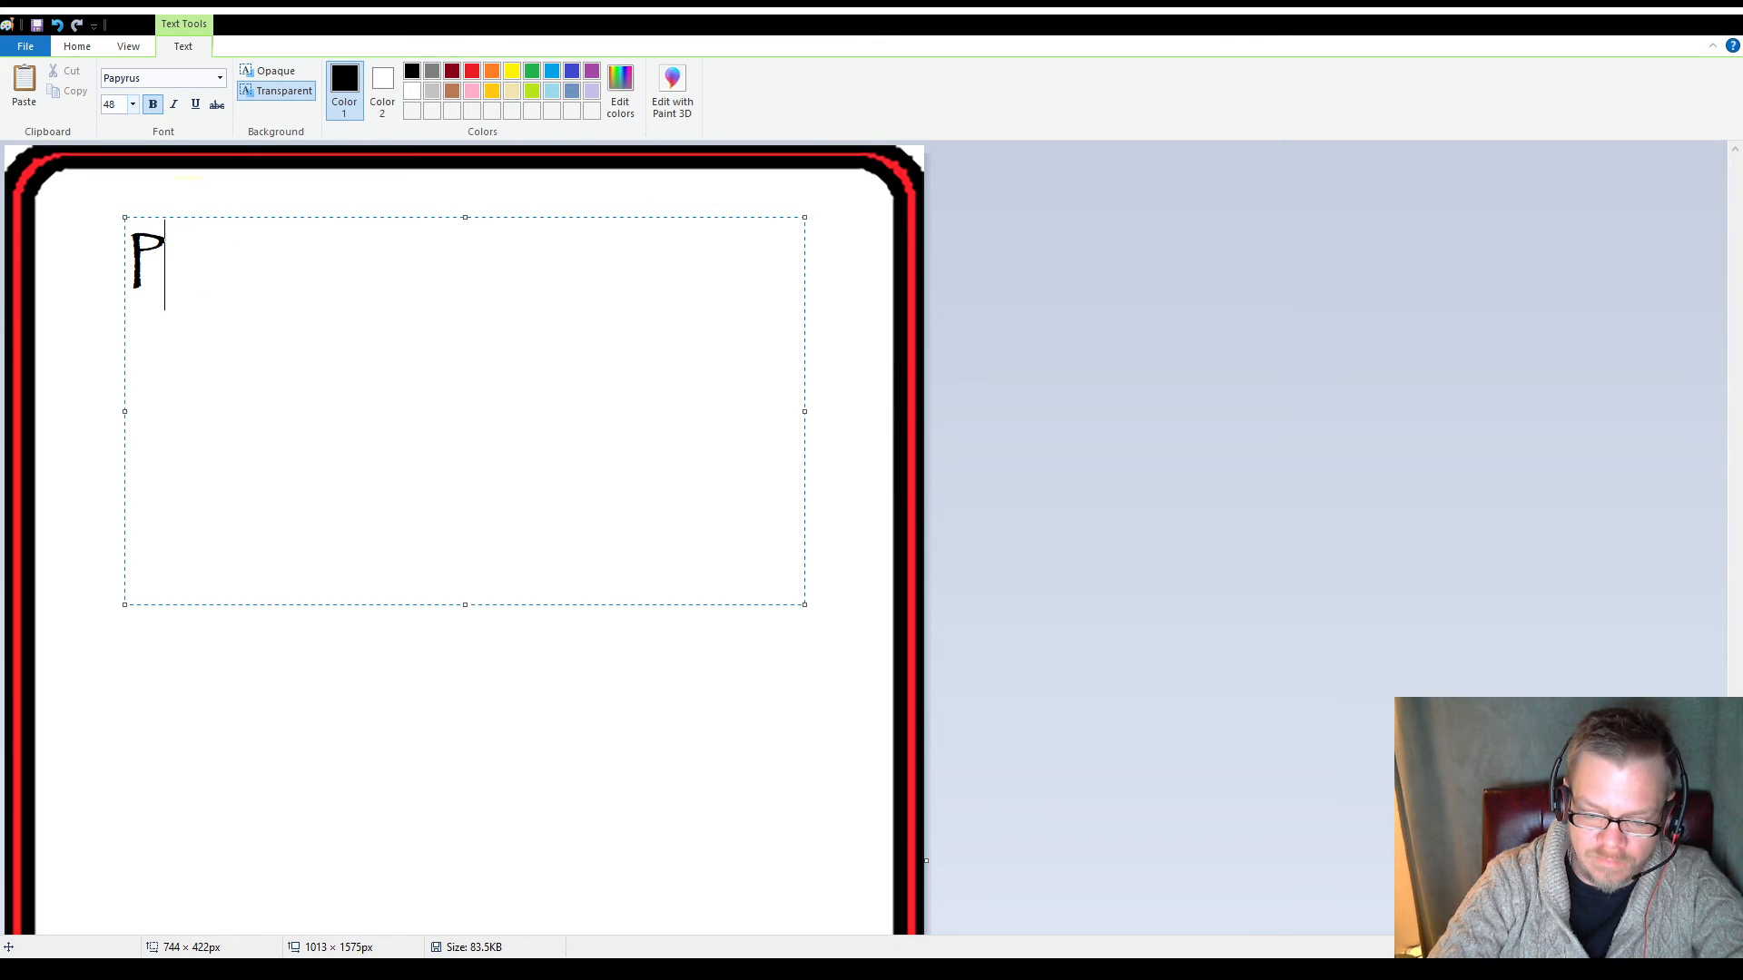
pyautogui.write('.O')
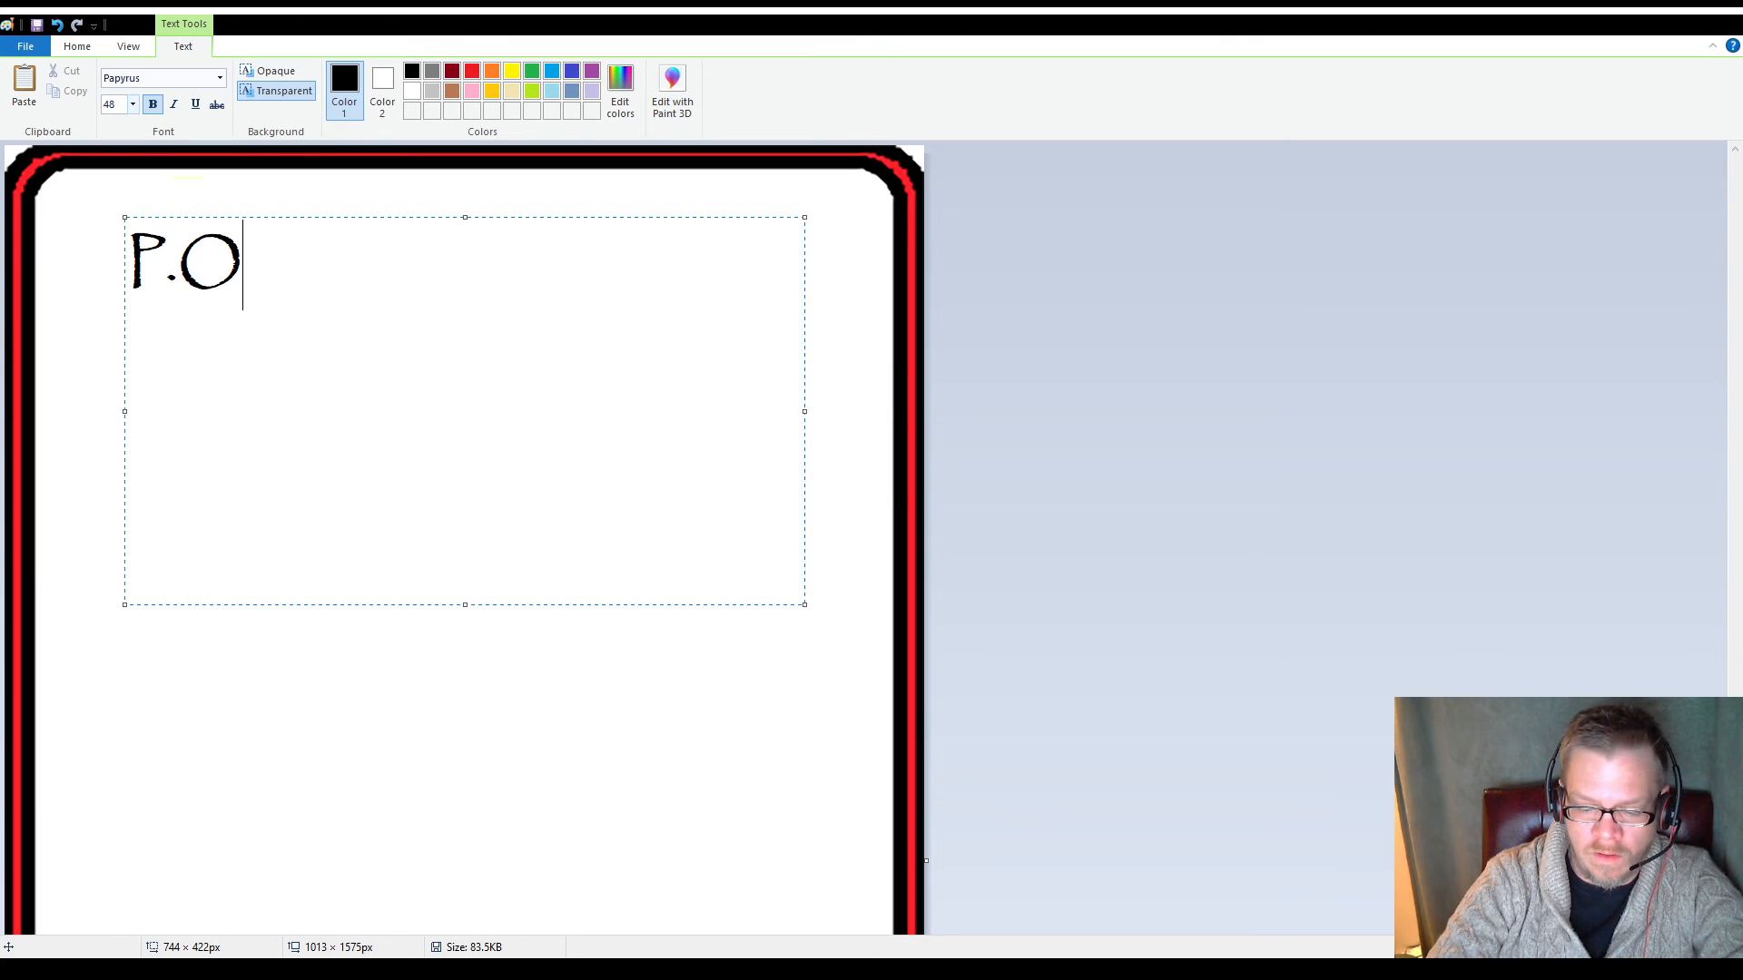
pyautogui.write('.P.')
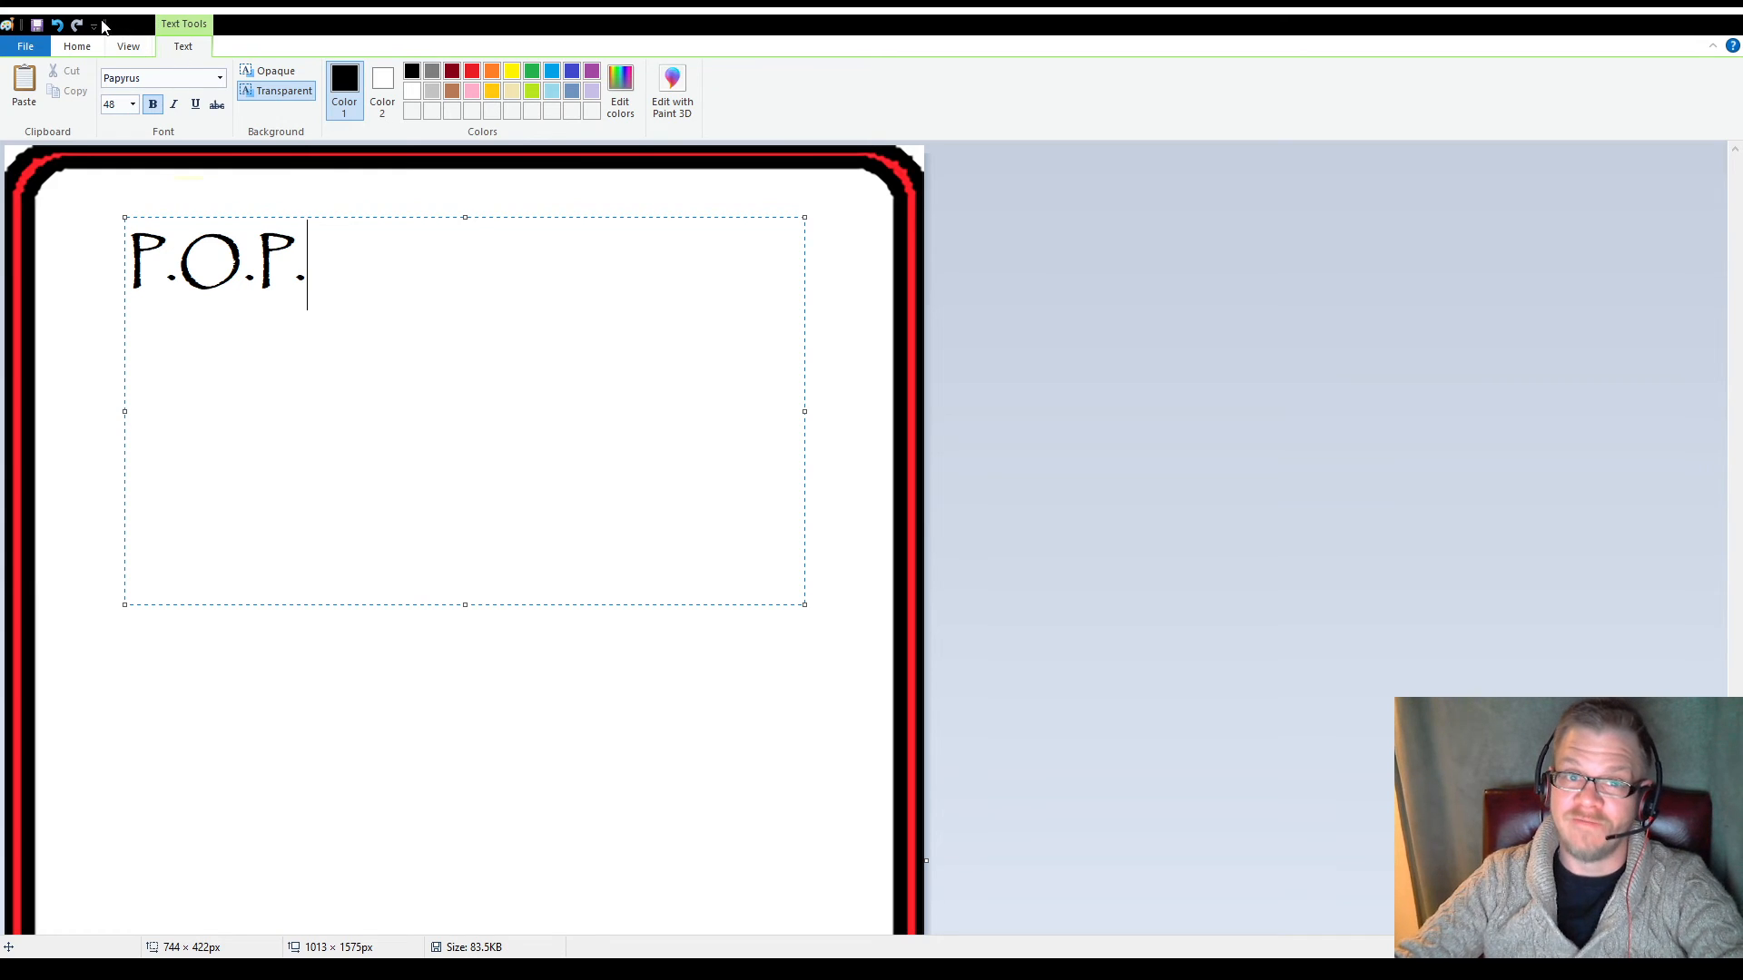
# Set the font size of the "P.O.P." heading to 72
pyautogui.moveTo(332, 292); pyautogui.dragTo(151, 257)
pyautogui.click(120, 104)
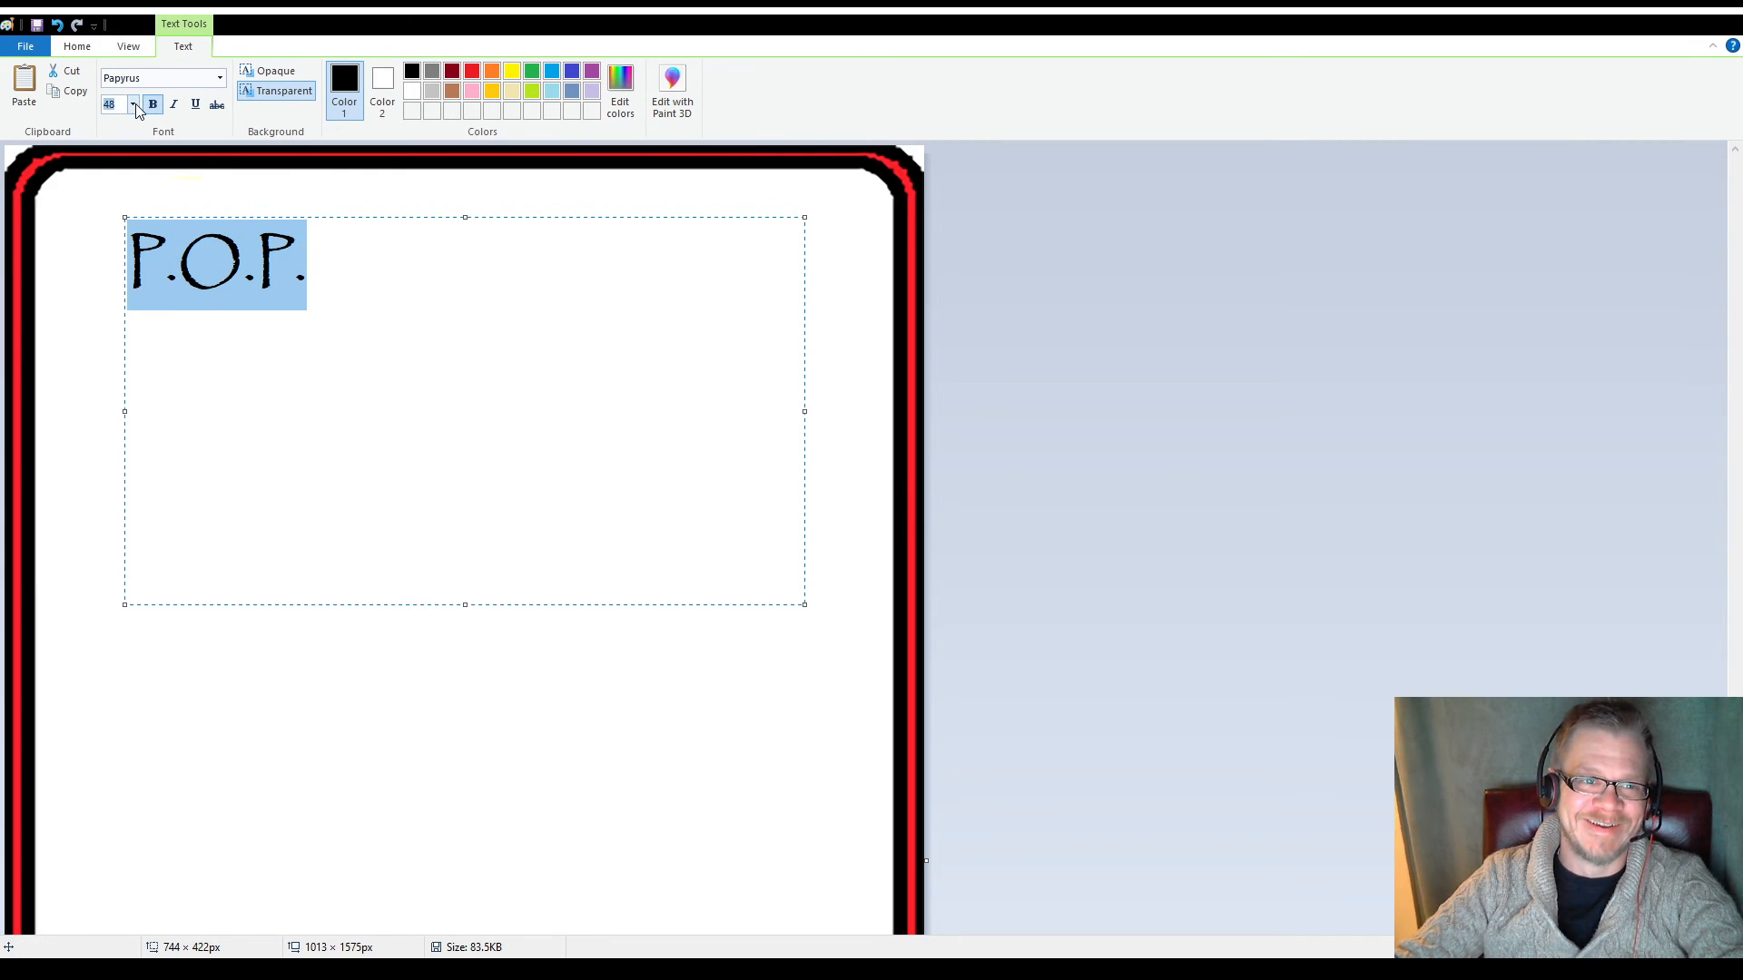
pyautogui.write('72')
pyautogui.press('Return')
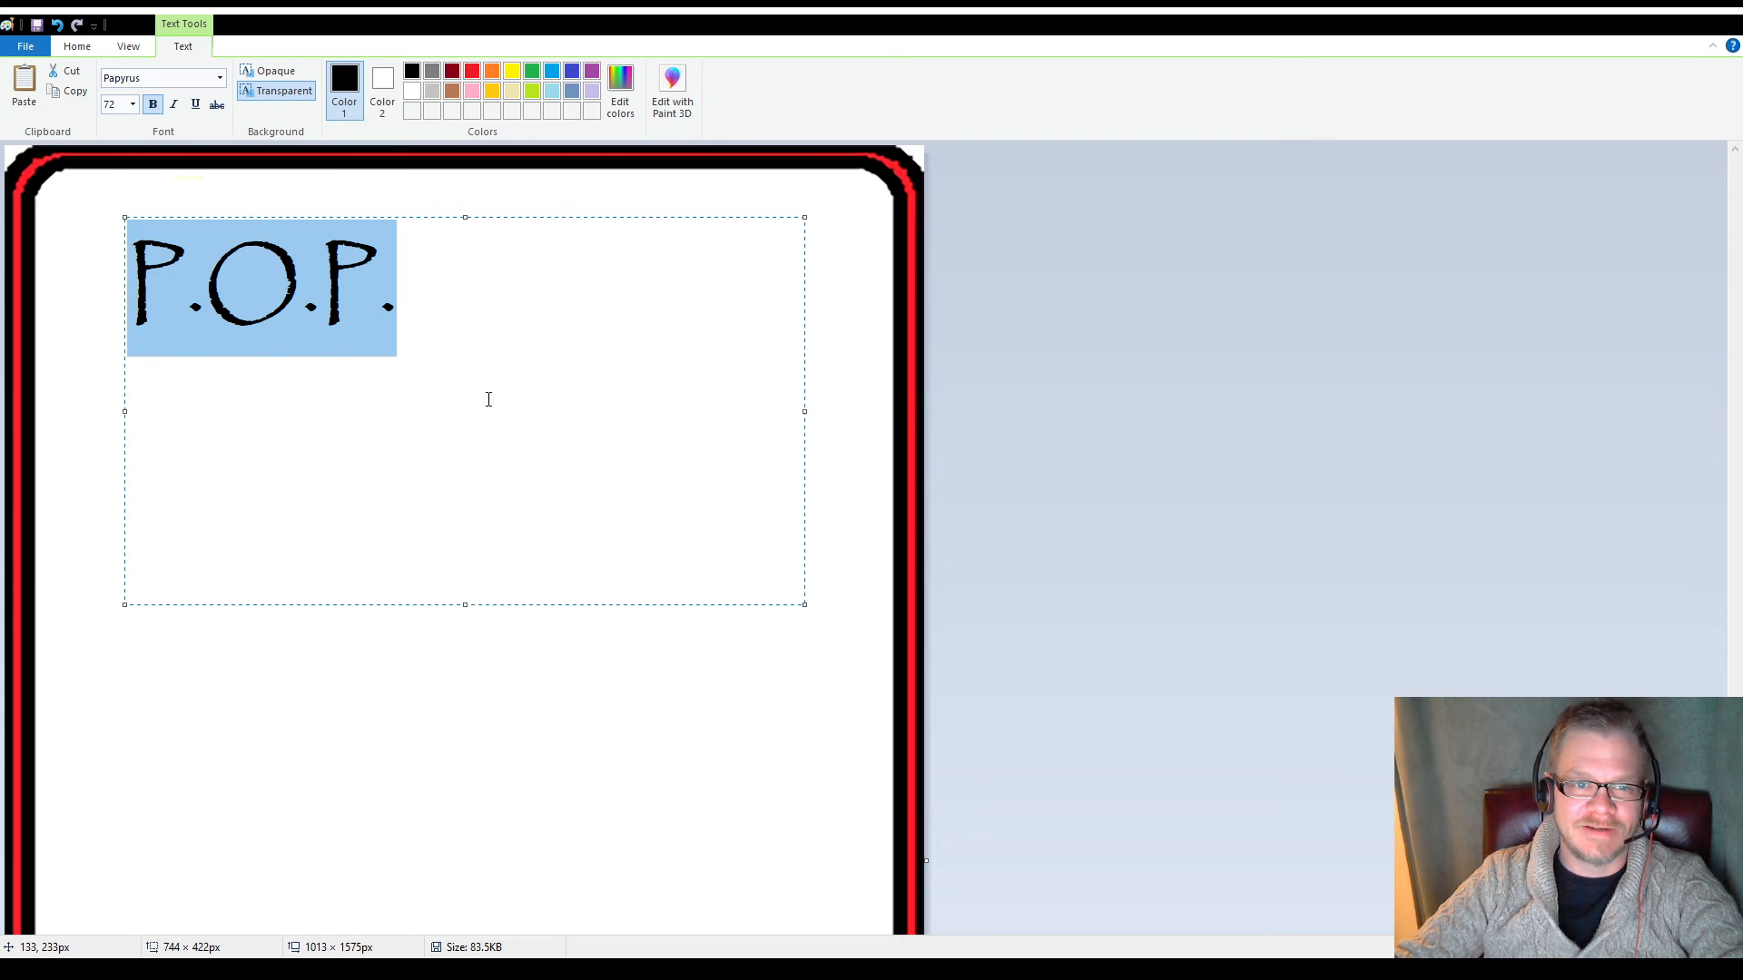
# Narrow the heading's text box to about 325 px wide and place it in the frame's upper-left corner
pyautogui.moveTo(804, 405); pyautogui.dragTo(415, 411)
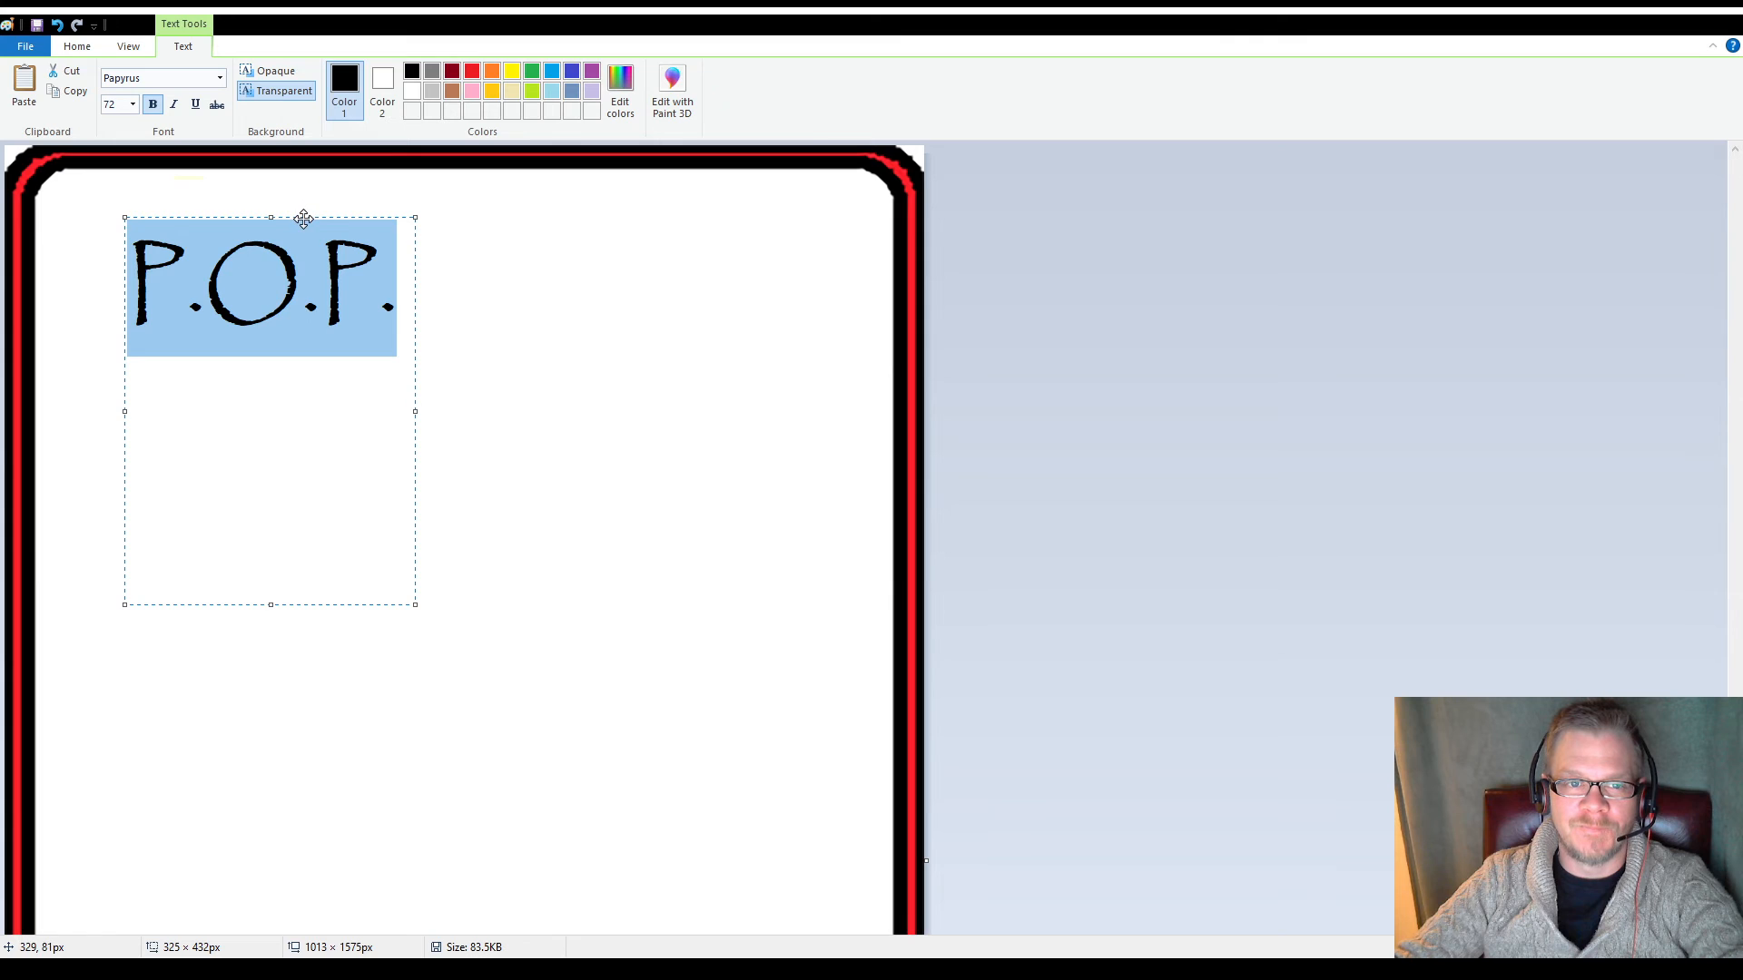
pyautogui.moveTo(303, 218); pyautogui.dragTo(218, 210)
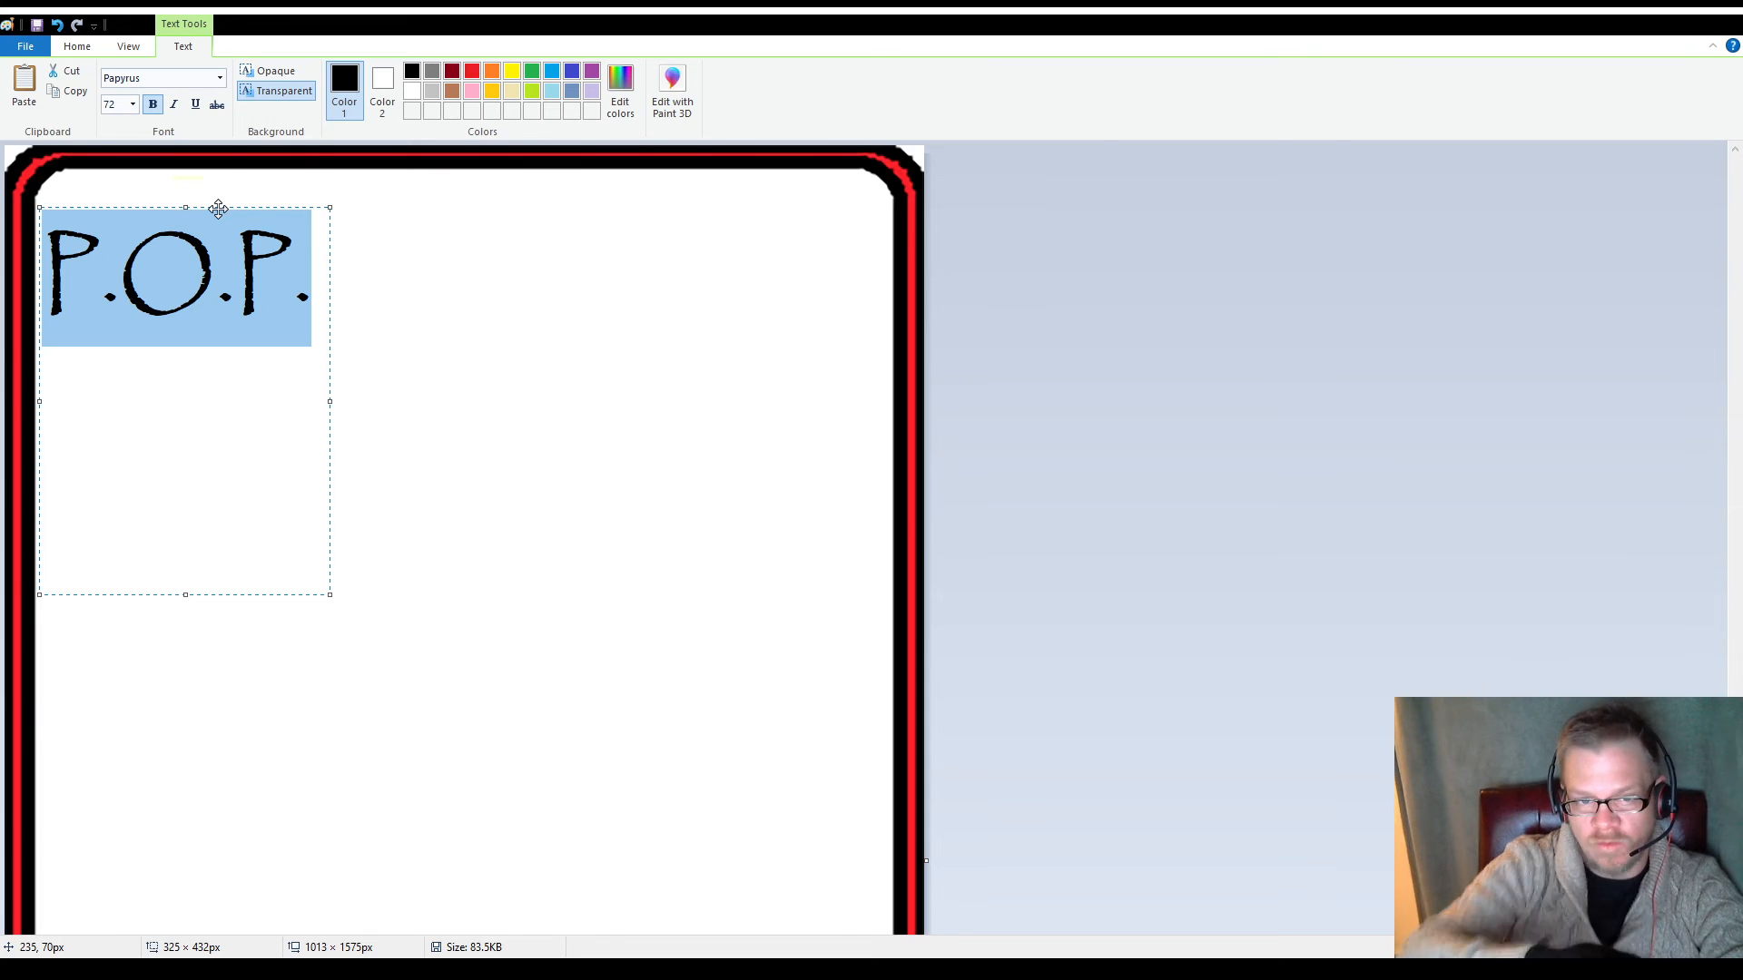
pyautogui.click(494, 442)
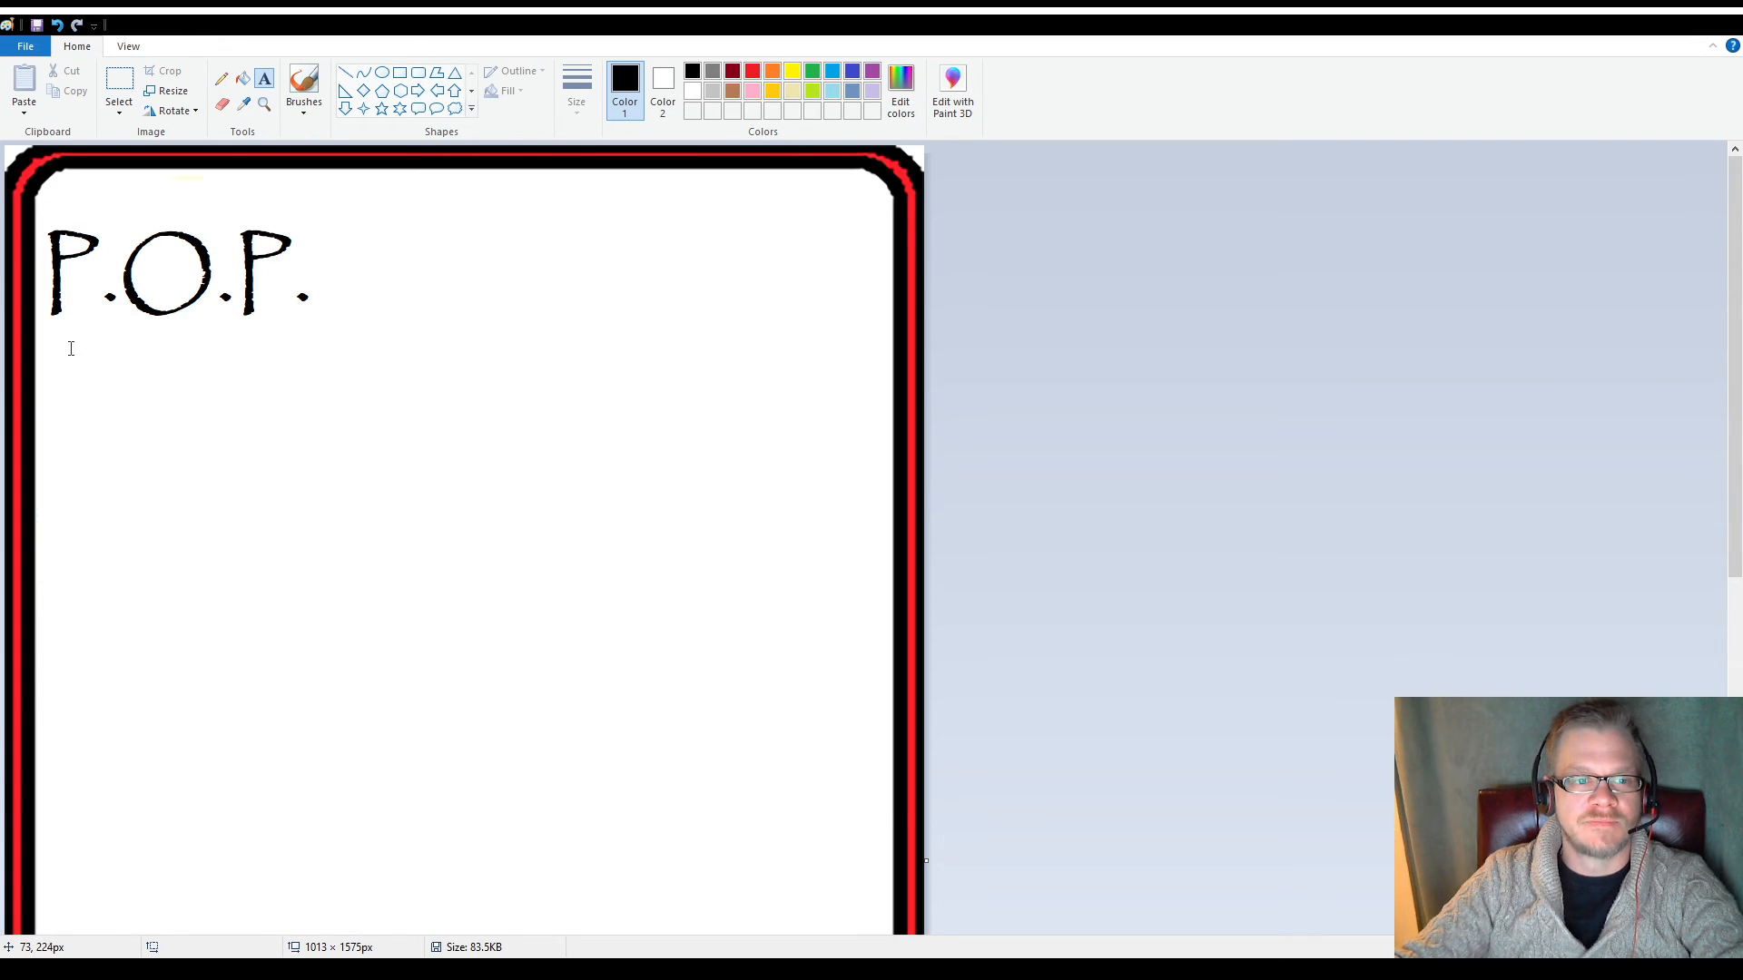
# Add a text box of about 810 × 161 px directly below the heading, using Lucida Sans Typewriter at size 20
pyautogui.moveTo(48, 341); pyautogui.dragTo(414, 414)
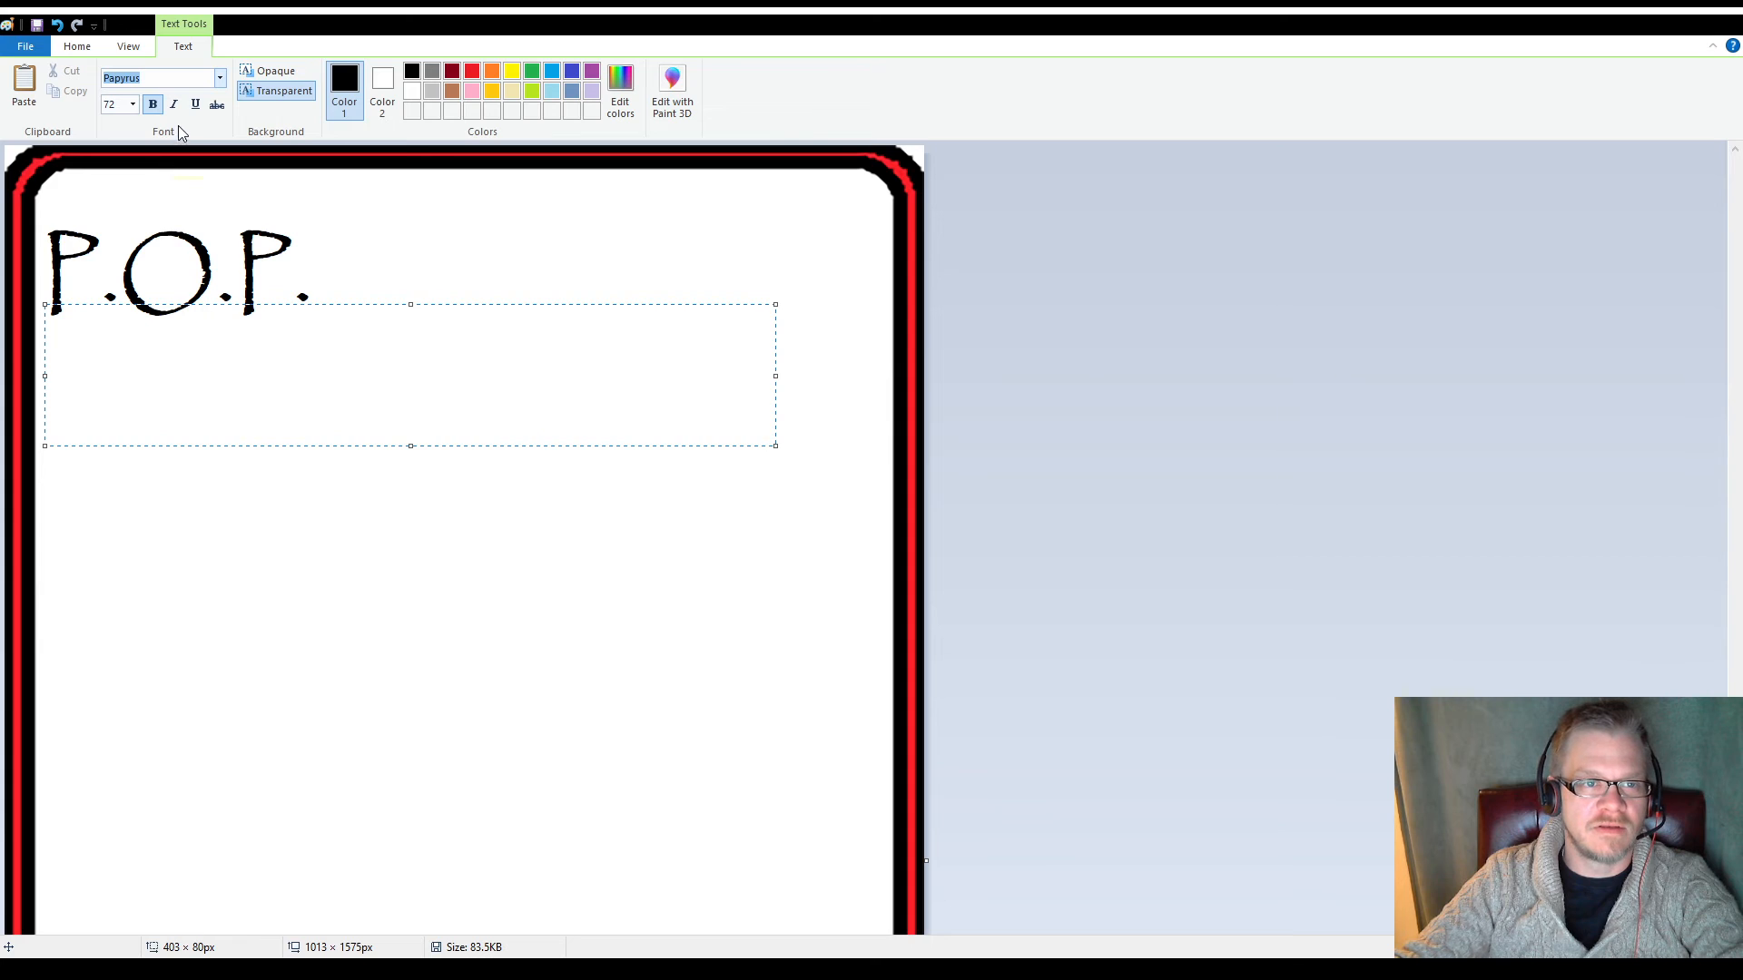
pyautogui.click(203, 221)
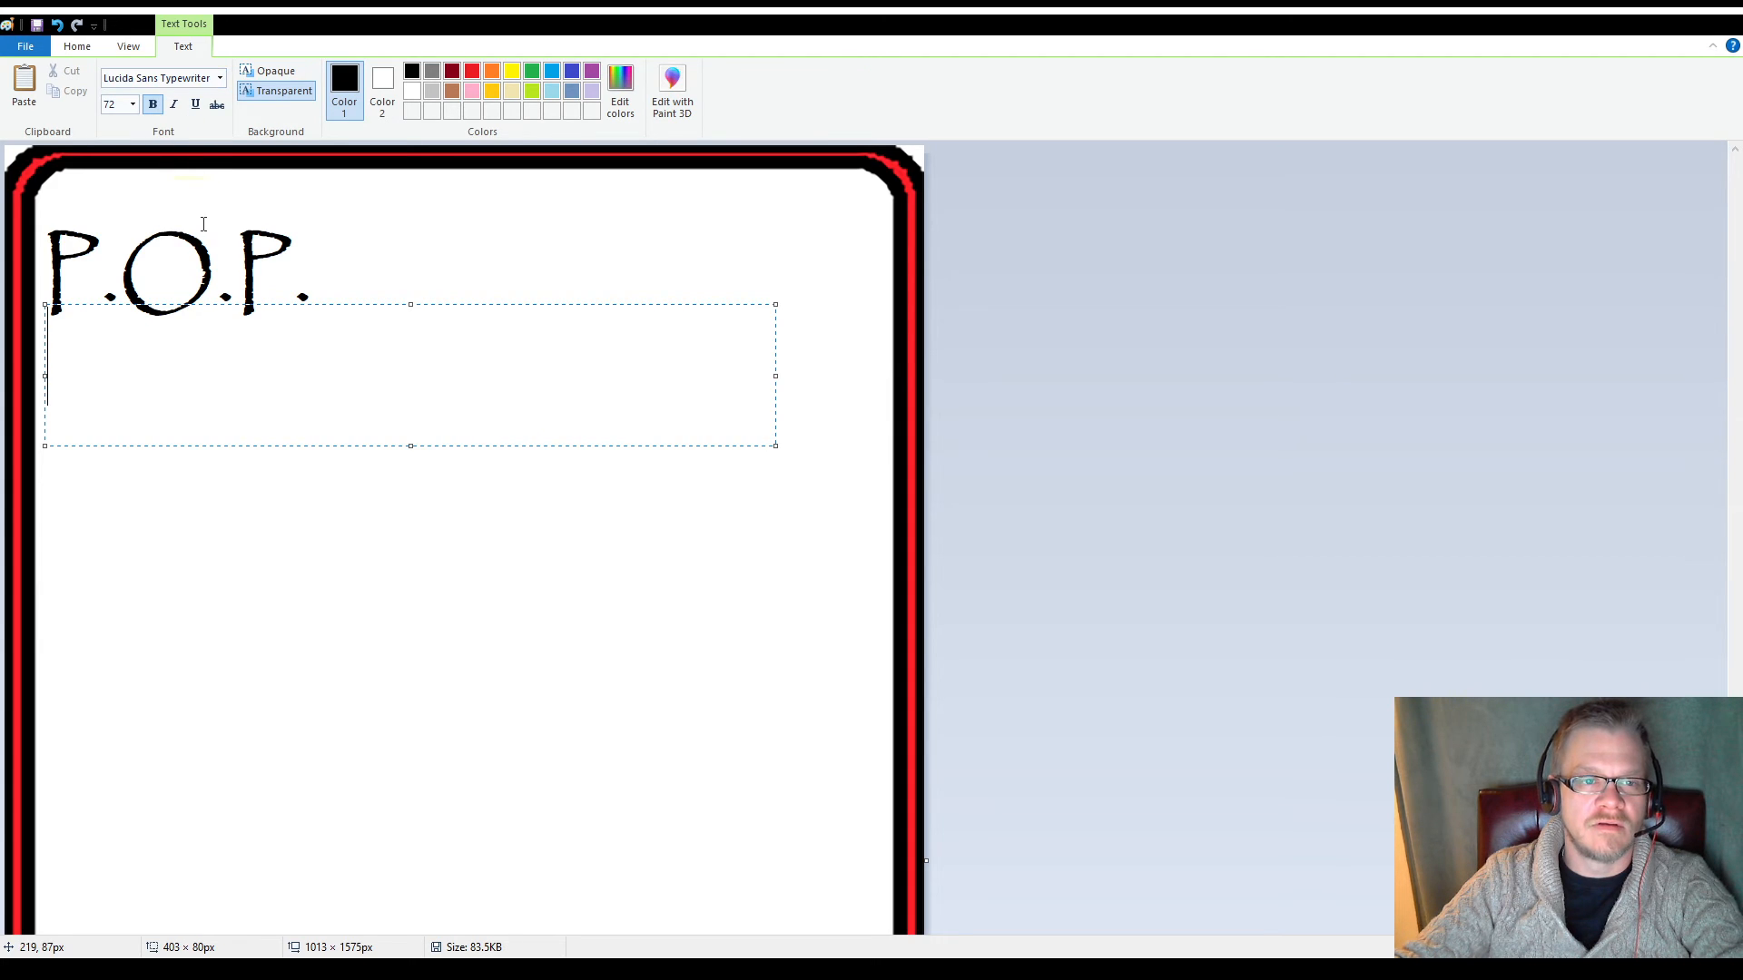
pyautogui.click(137, 105)
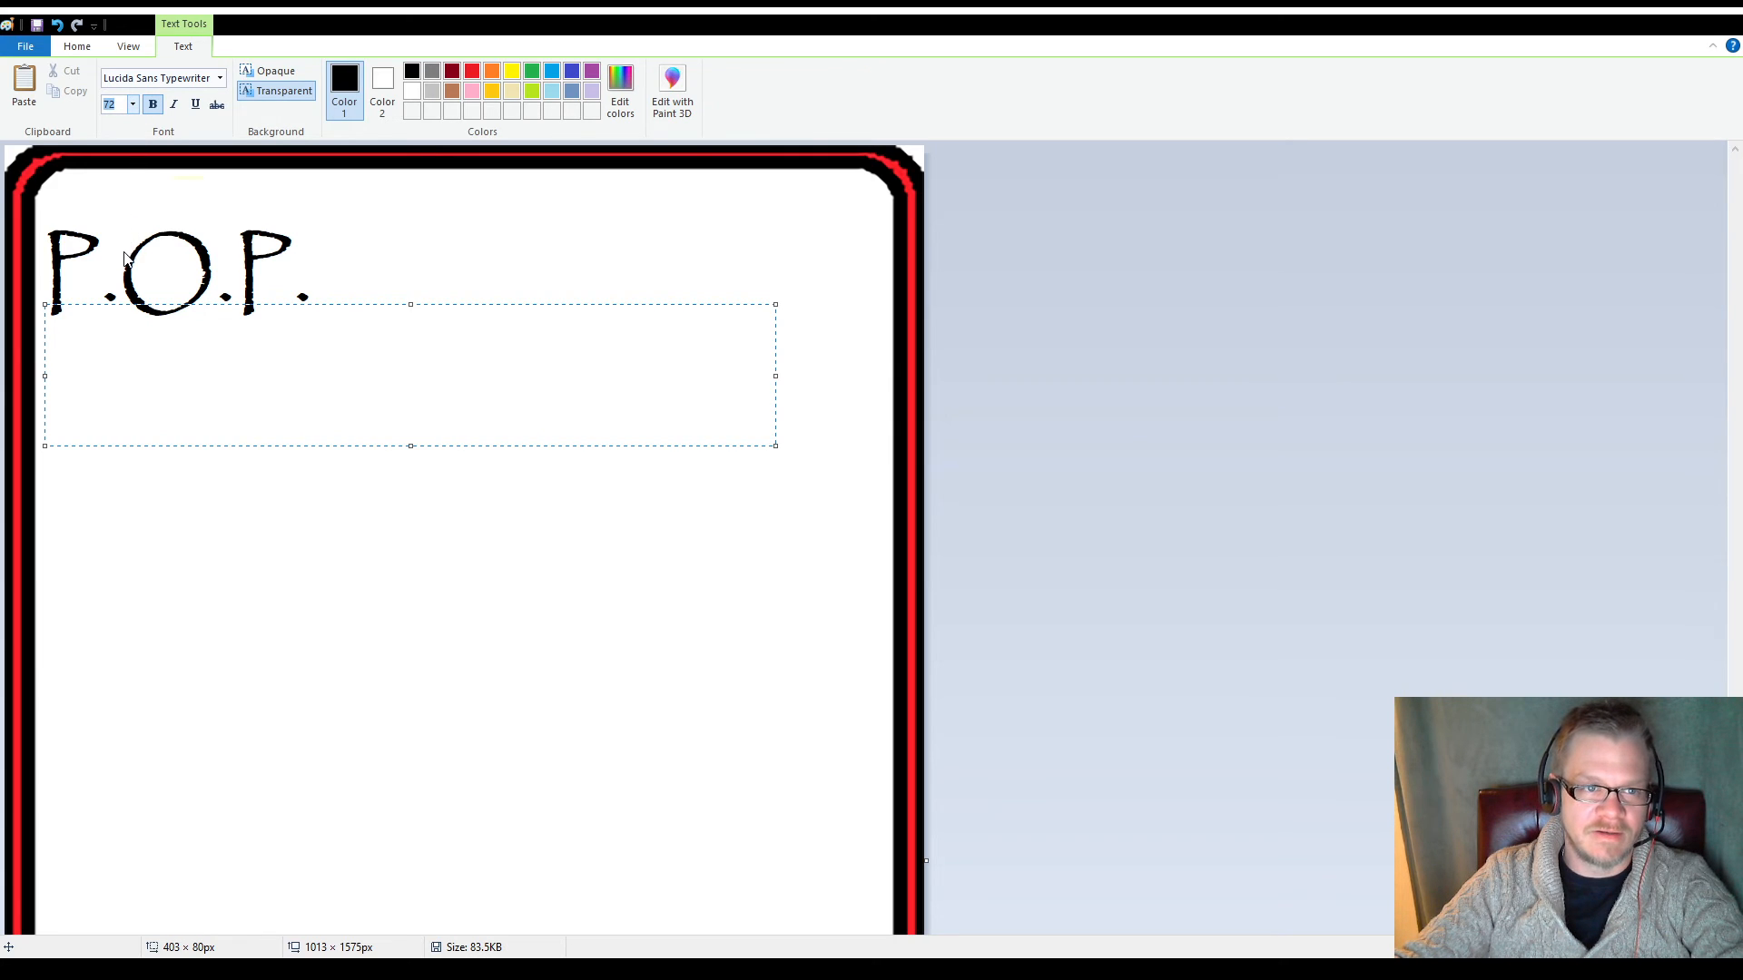
pyautogui.write('20')
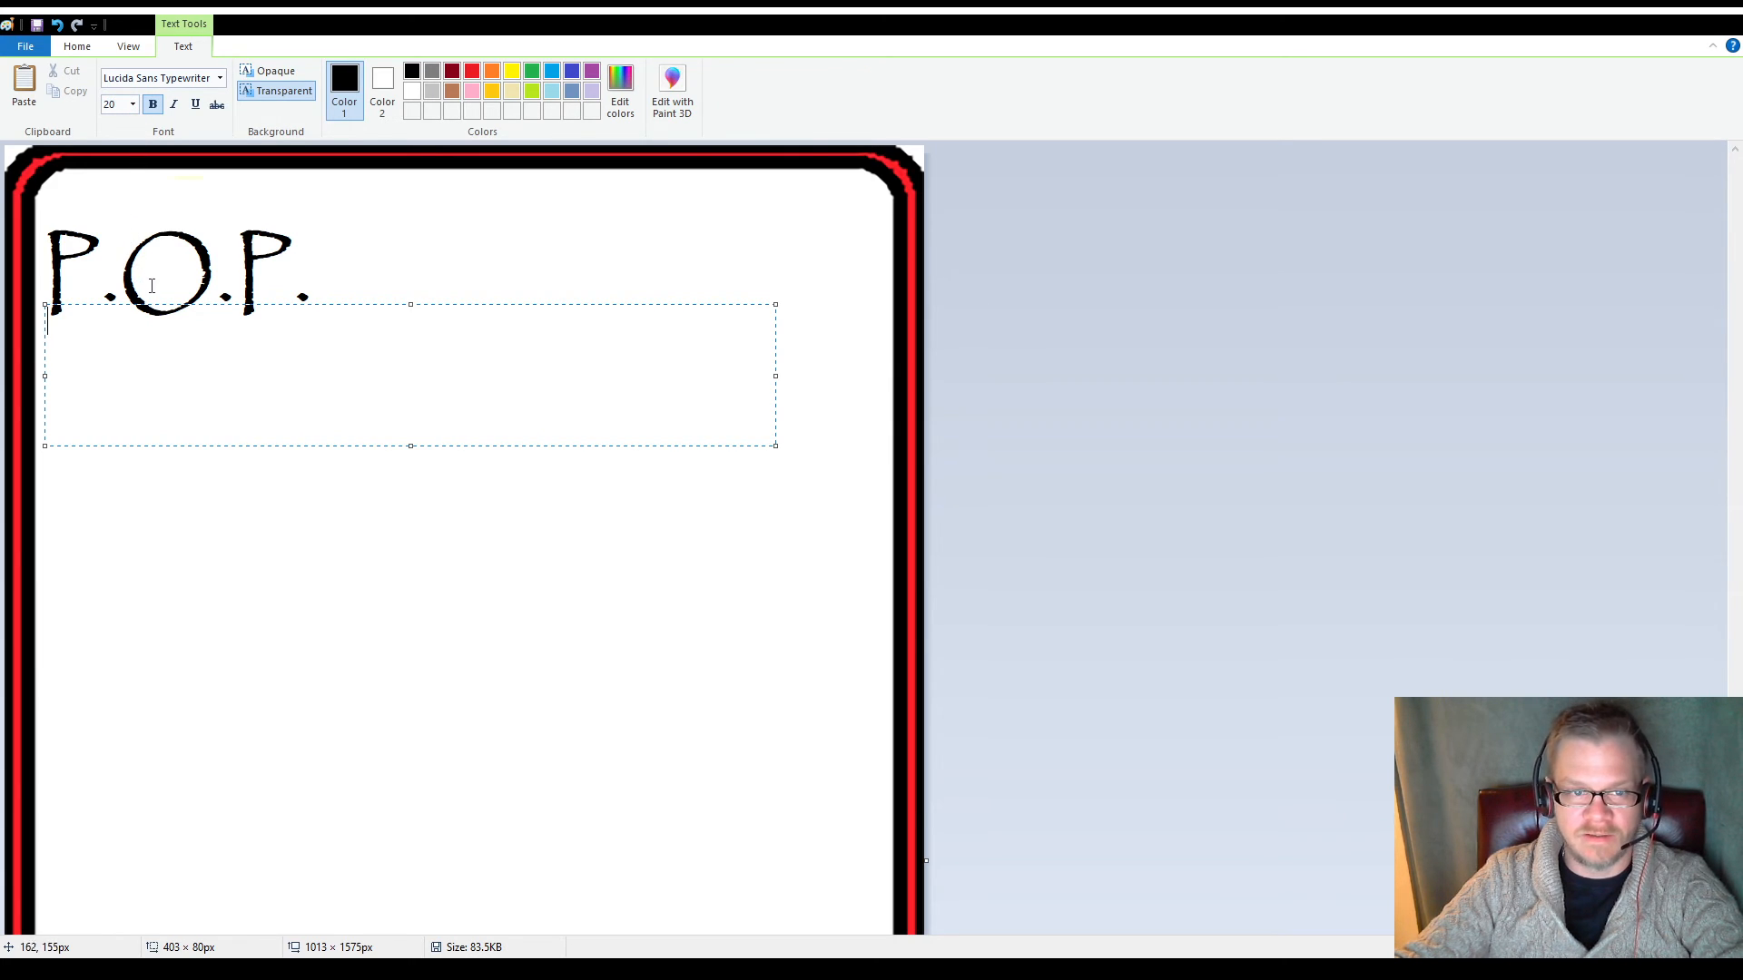
pyautogui.moveTo(155, 304); pyautogui.dragTo(155, 327)
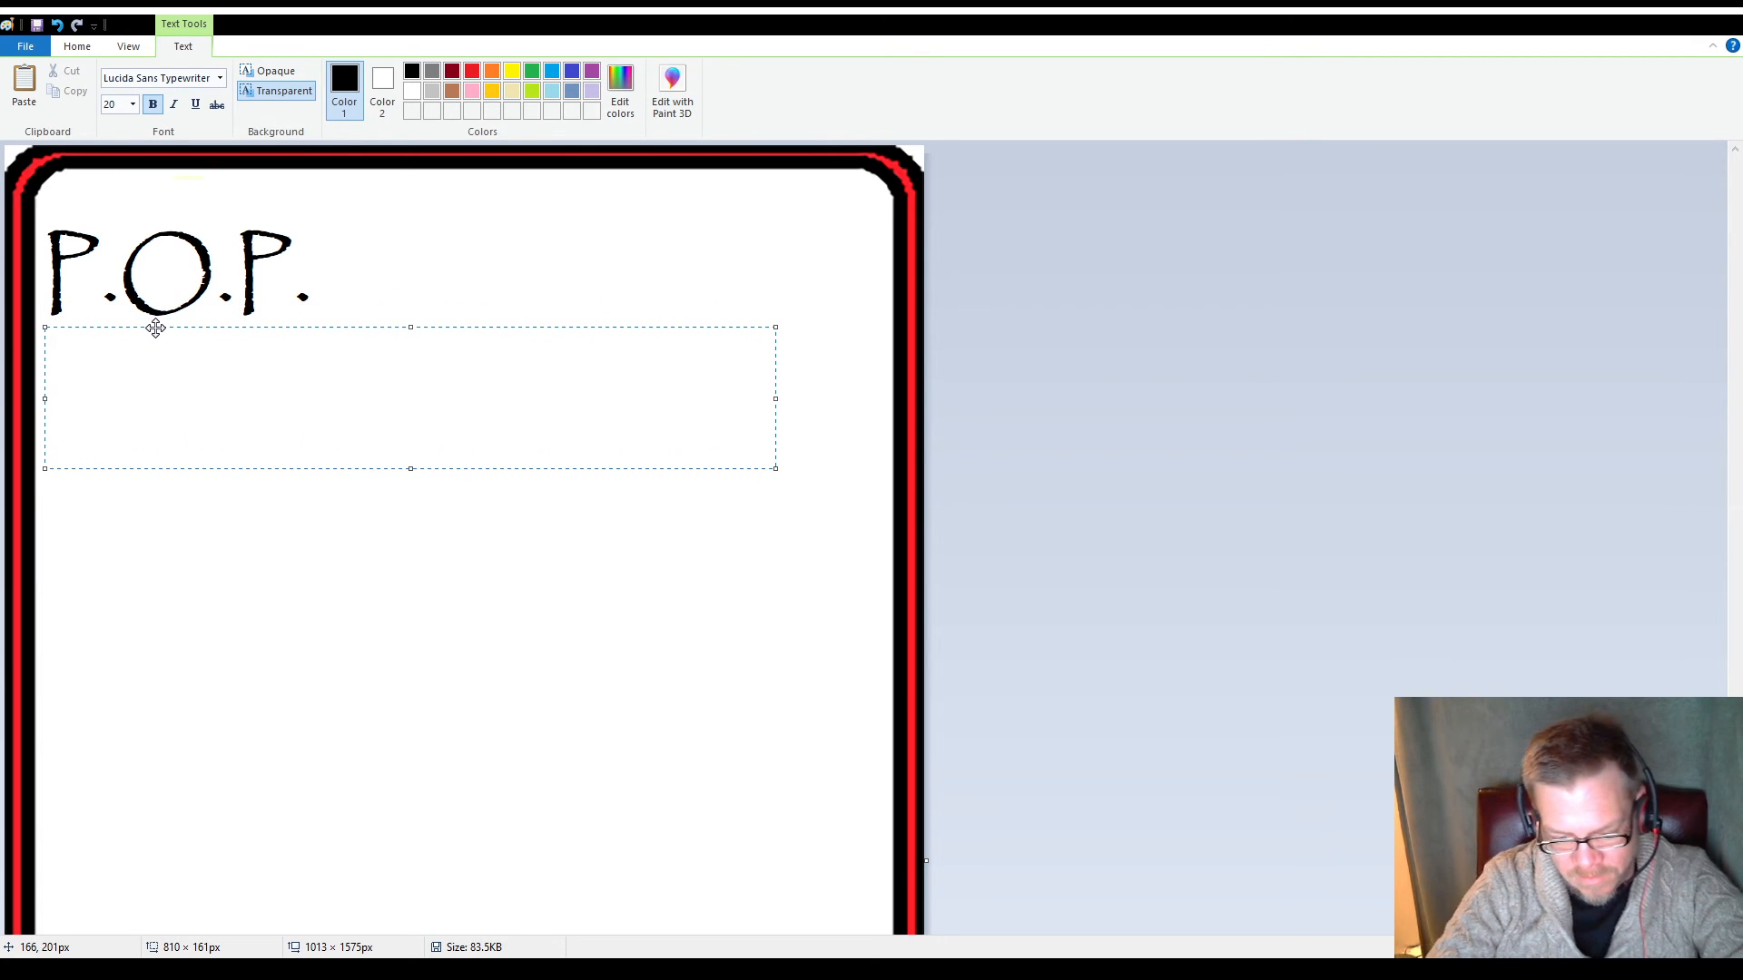
# Enter "Pets Over People" as the first line of the text box below the heading
pyautogui.write('Petes')
pyautogui.press('BackSpace')
pyautogui.press('BackSpace')
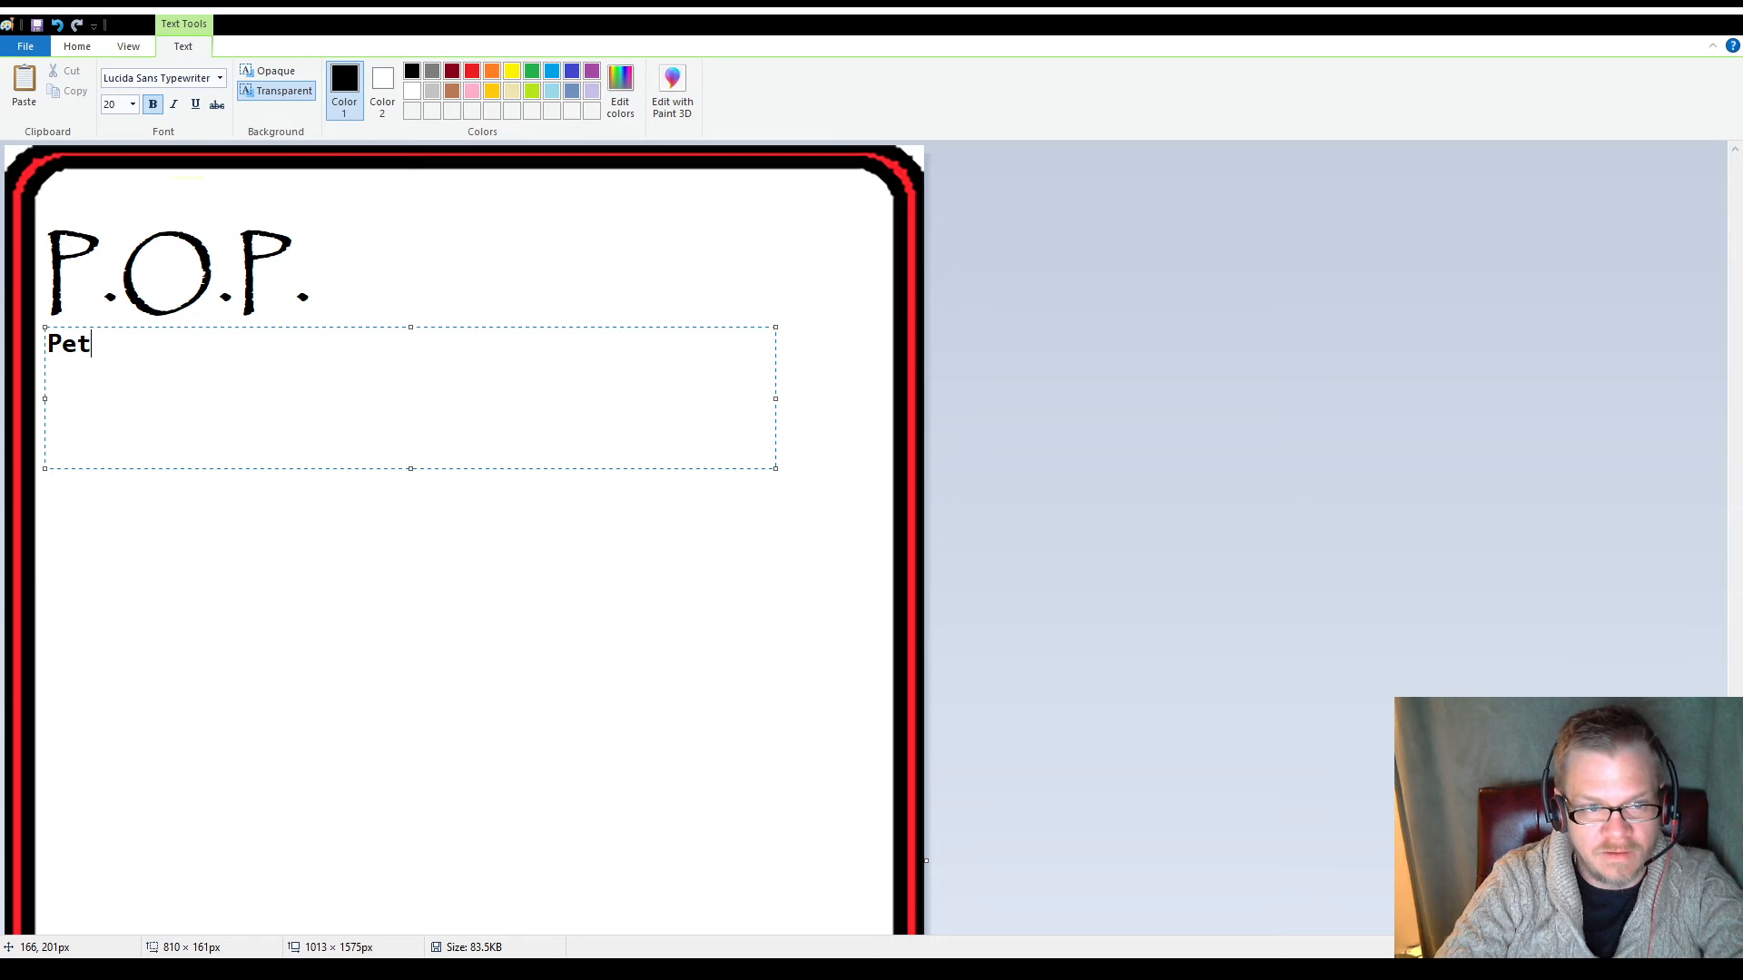
pyautogui.write('s O')
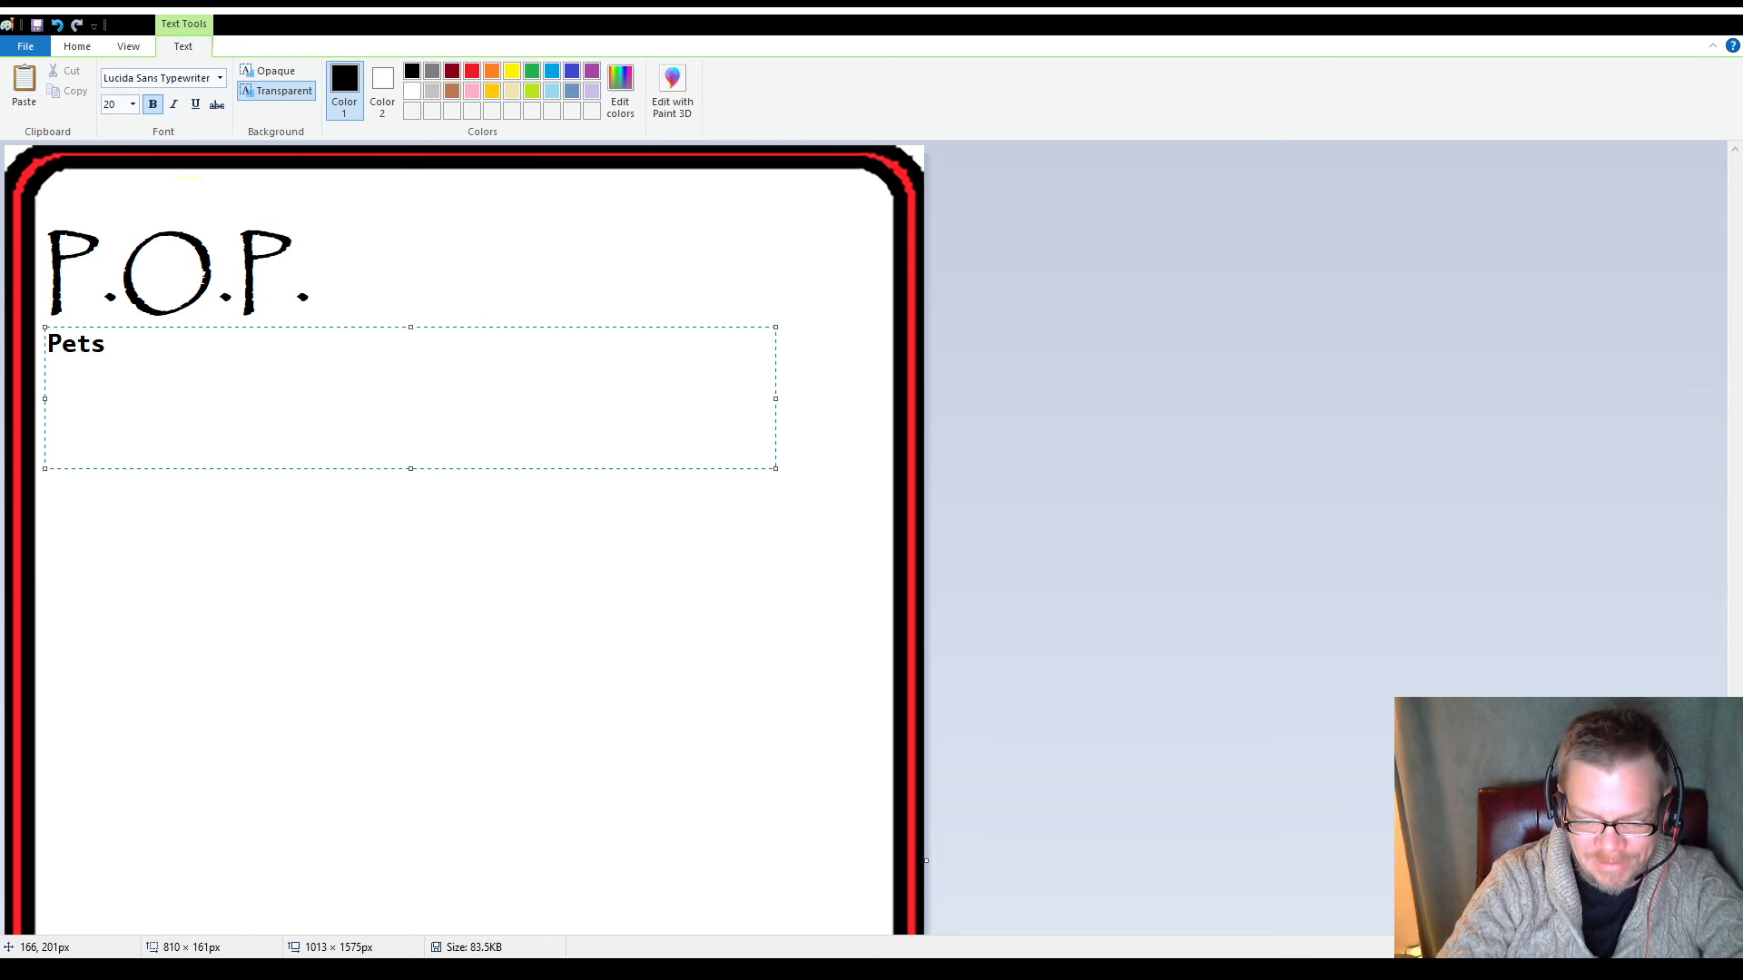
pyautogui.write('ver')
pyautogui.press('BackSpace')
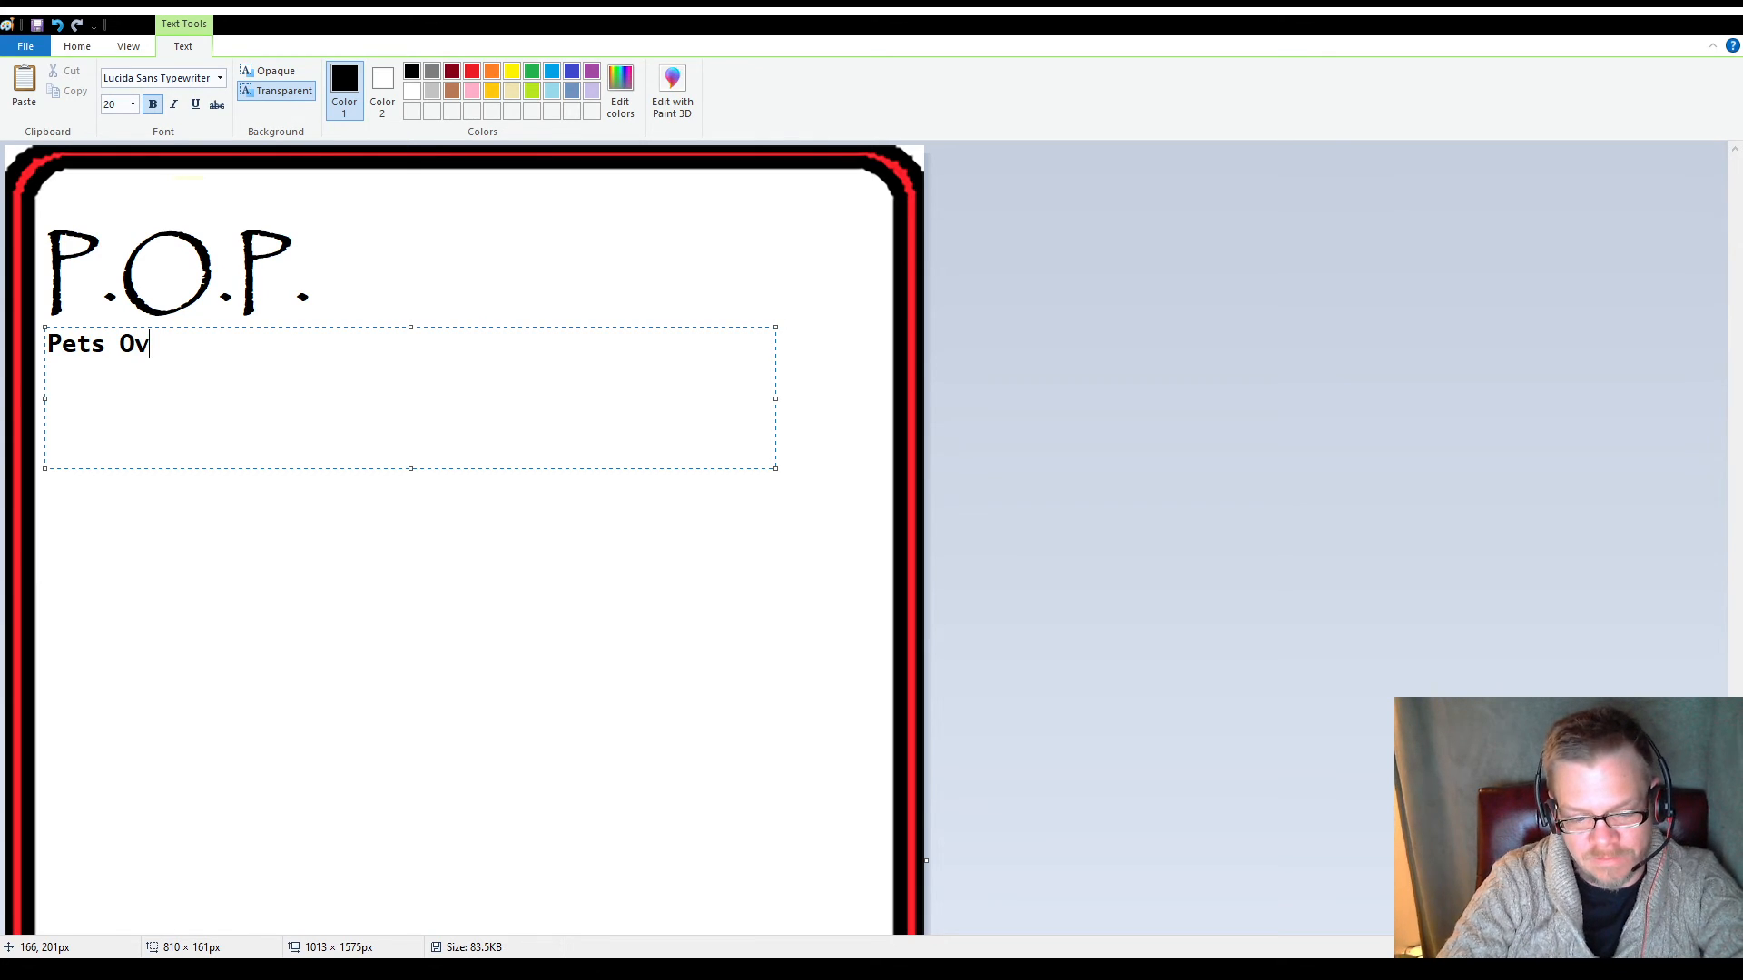
pyautogui.write('er')
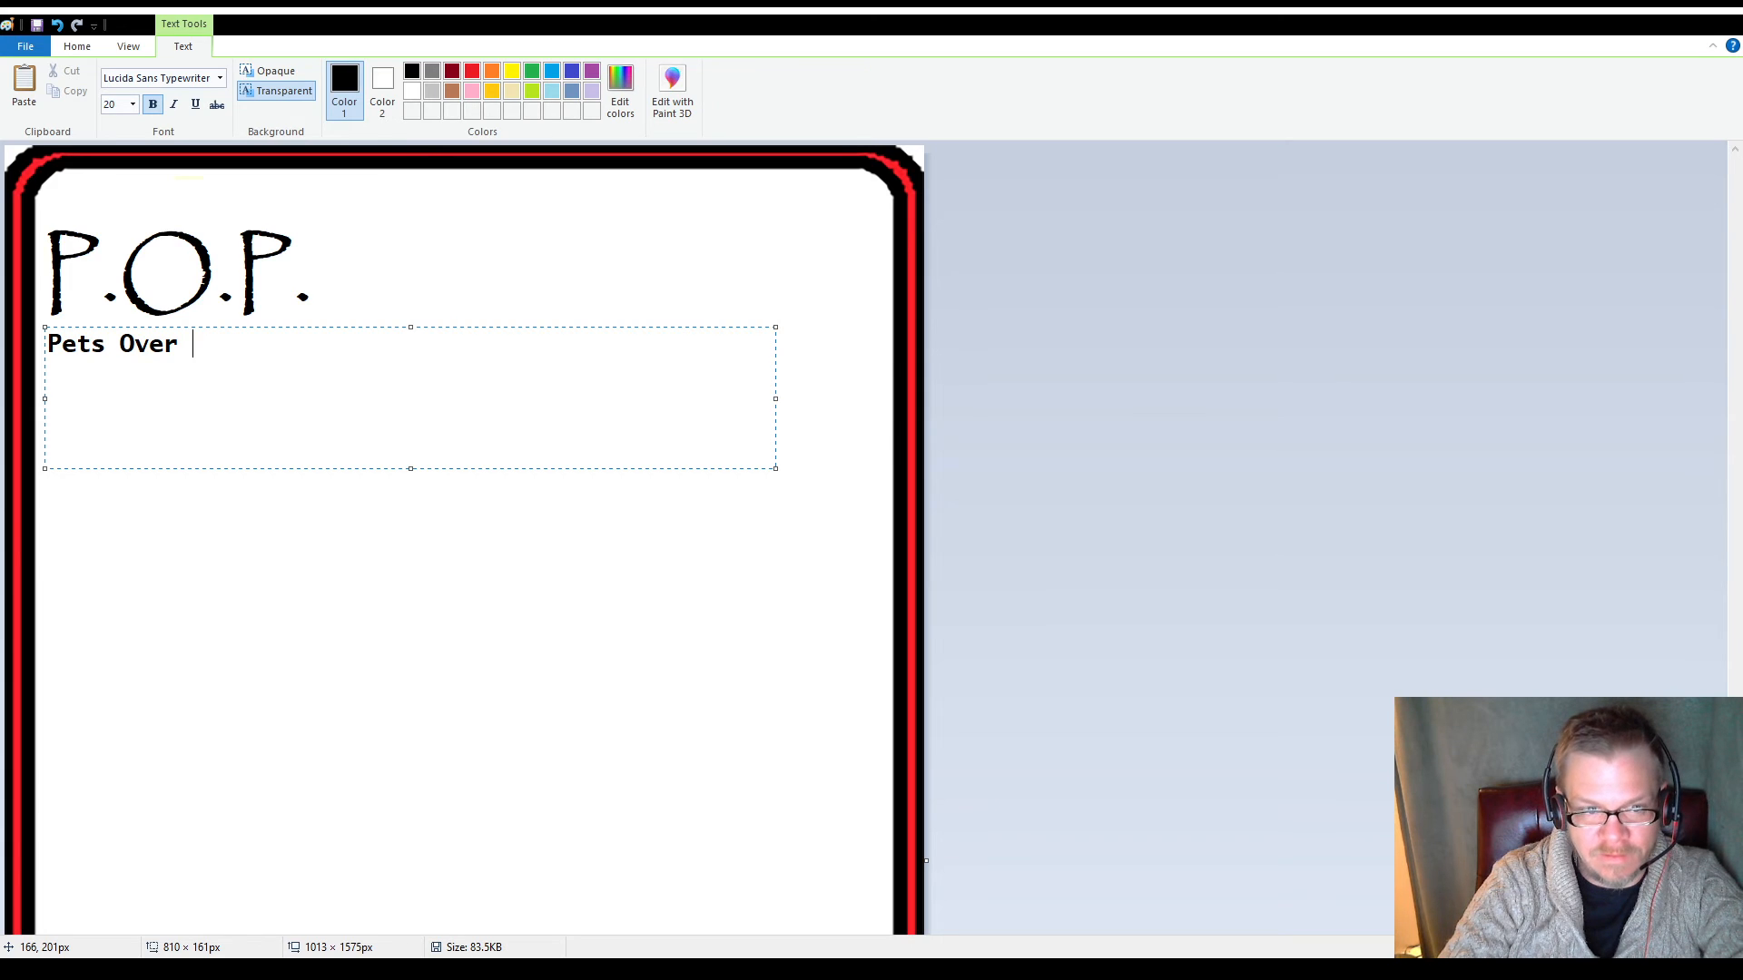
pyautogui.write(' Peo')
pyautogui.press('BackSpace')
pyautogui.write('eo-pl')
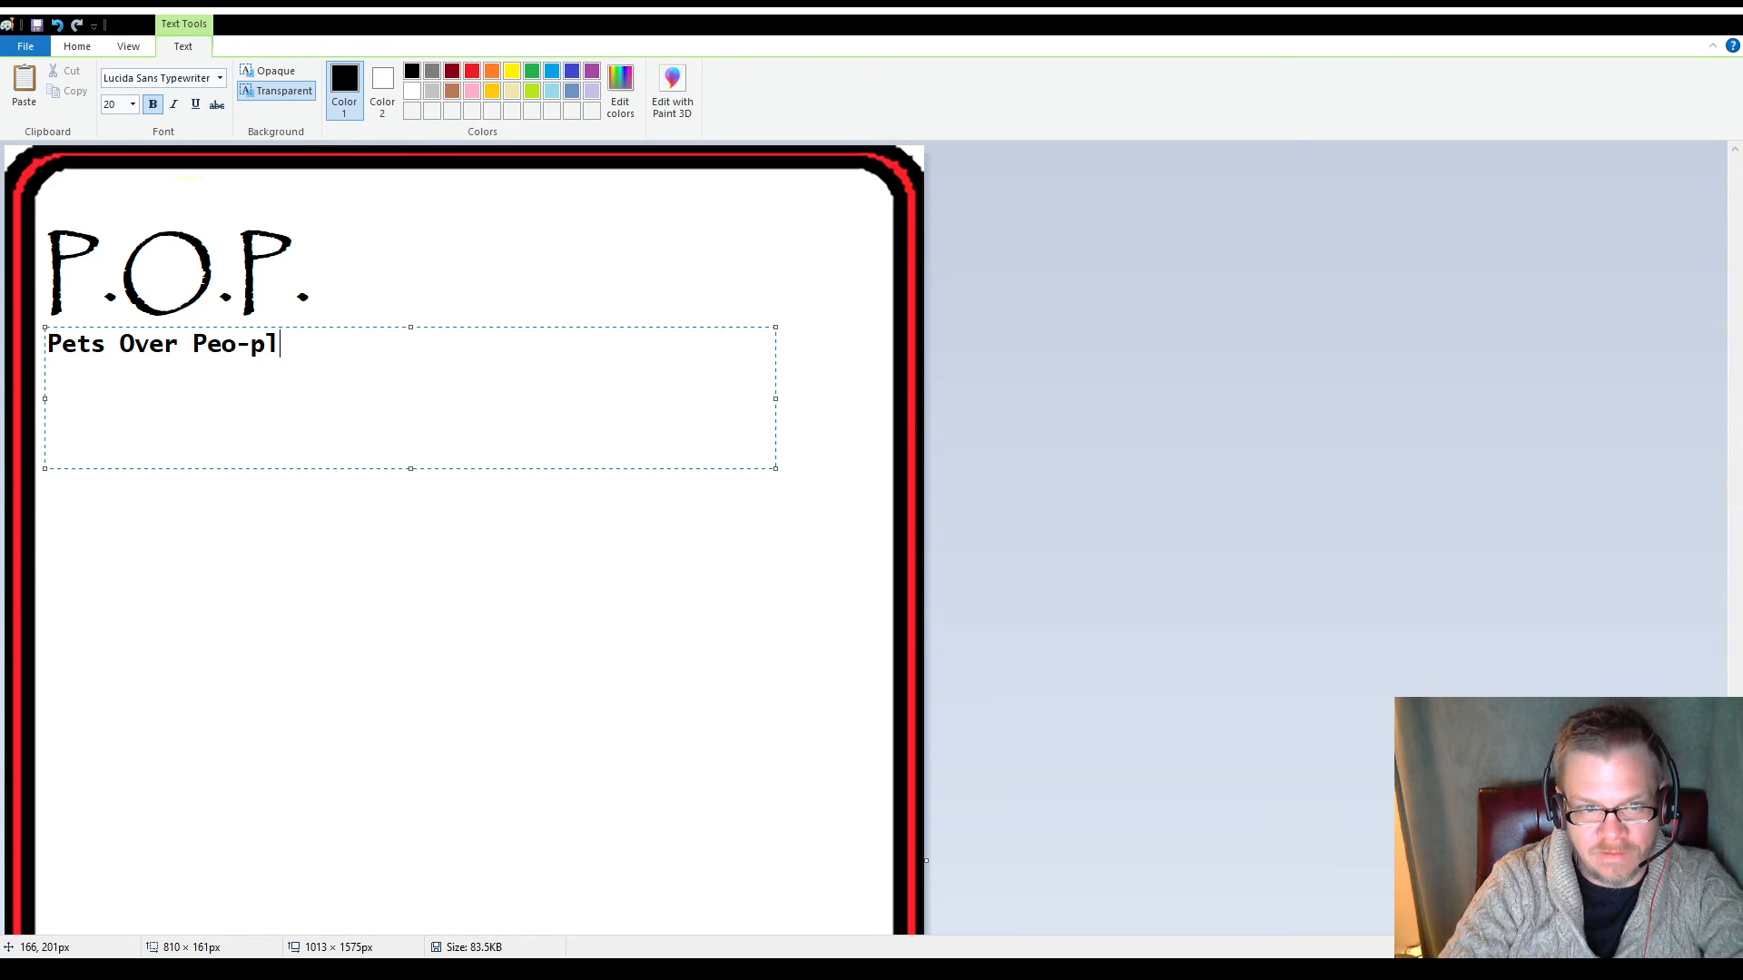
pyautogui.press('Left')
pyautogui.press('Left')
pyautogui.press('BackSpace')
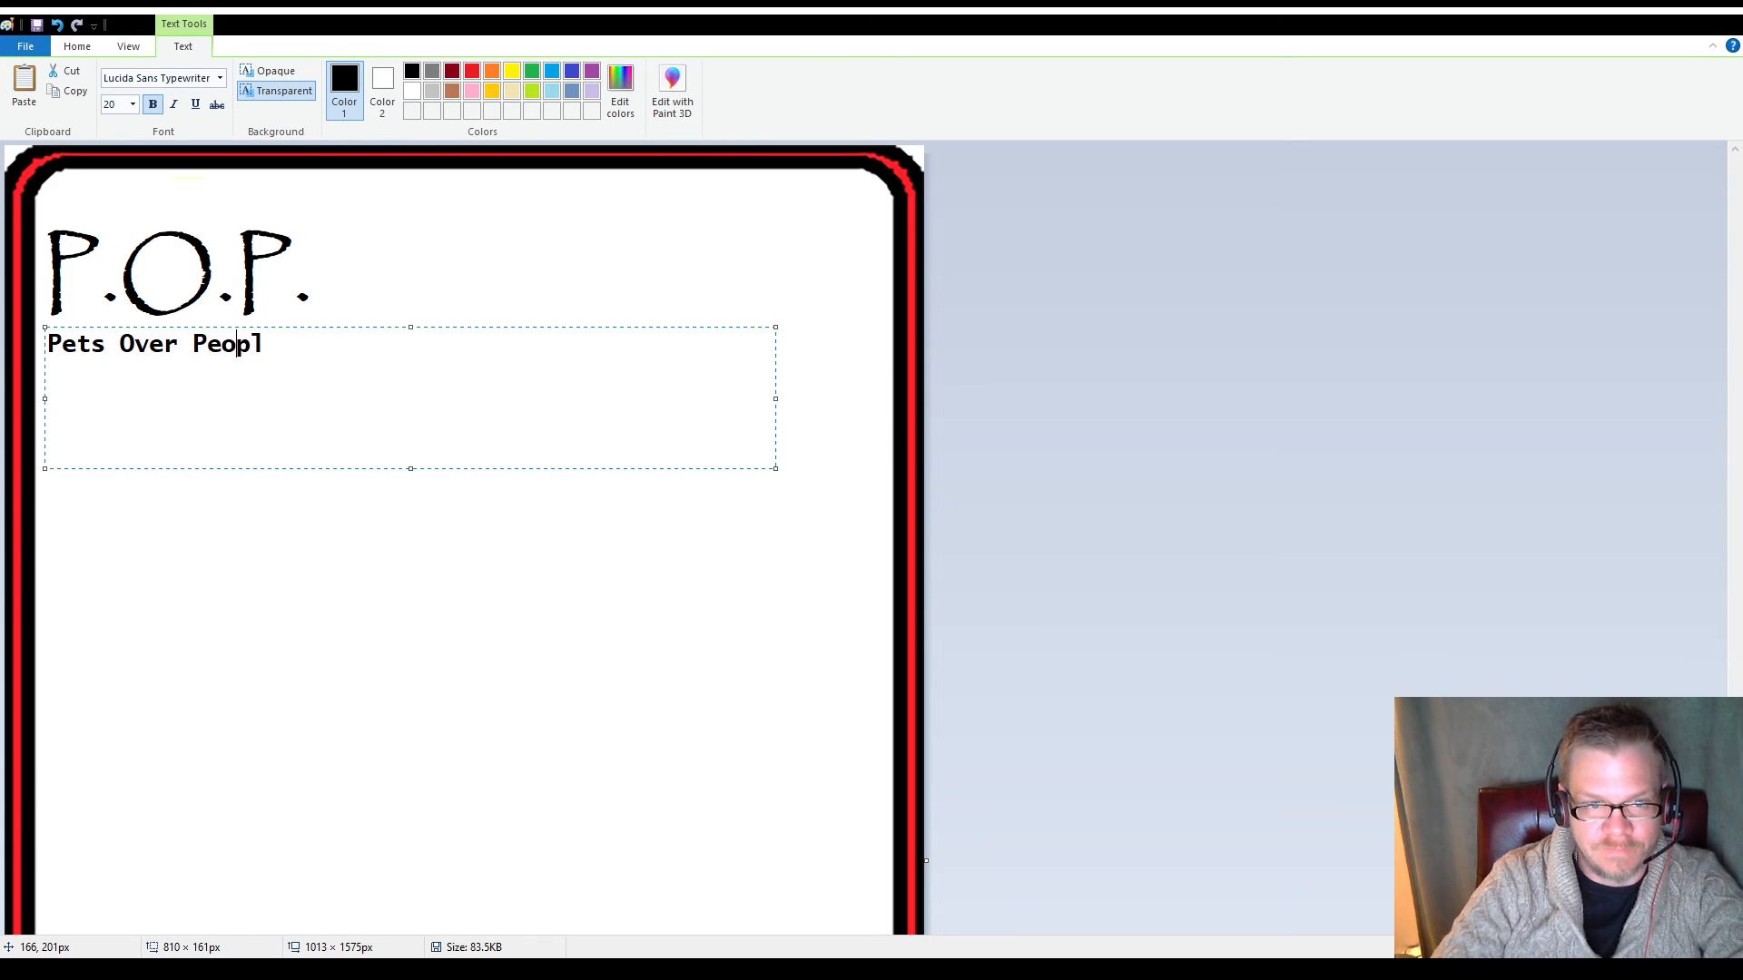
pyautogui.press('Right')
pyautogui.press('Right')
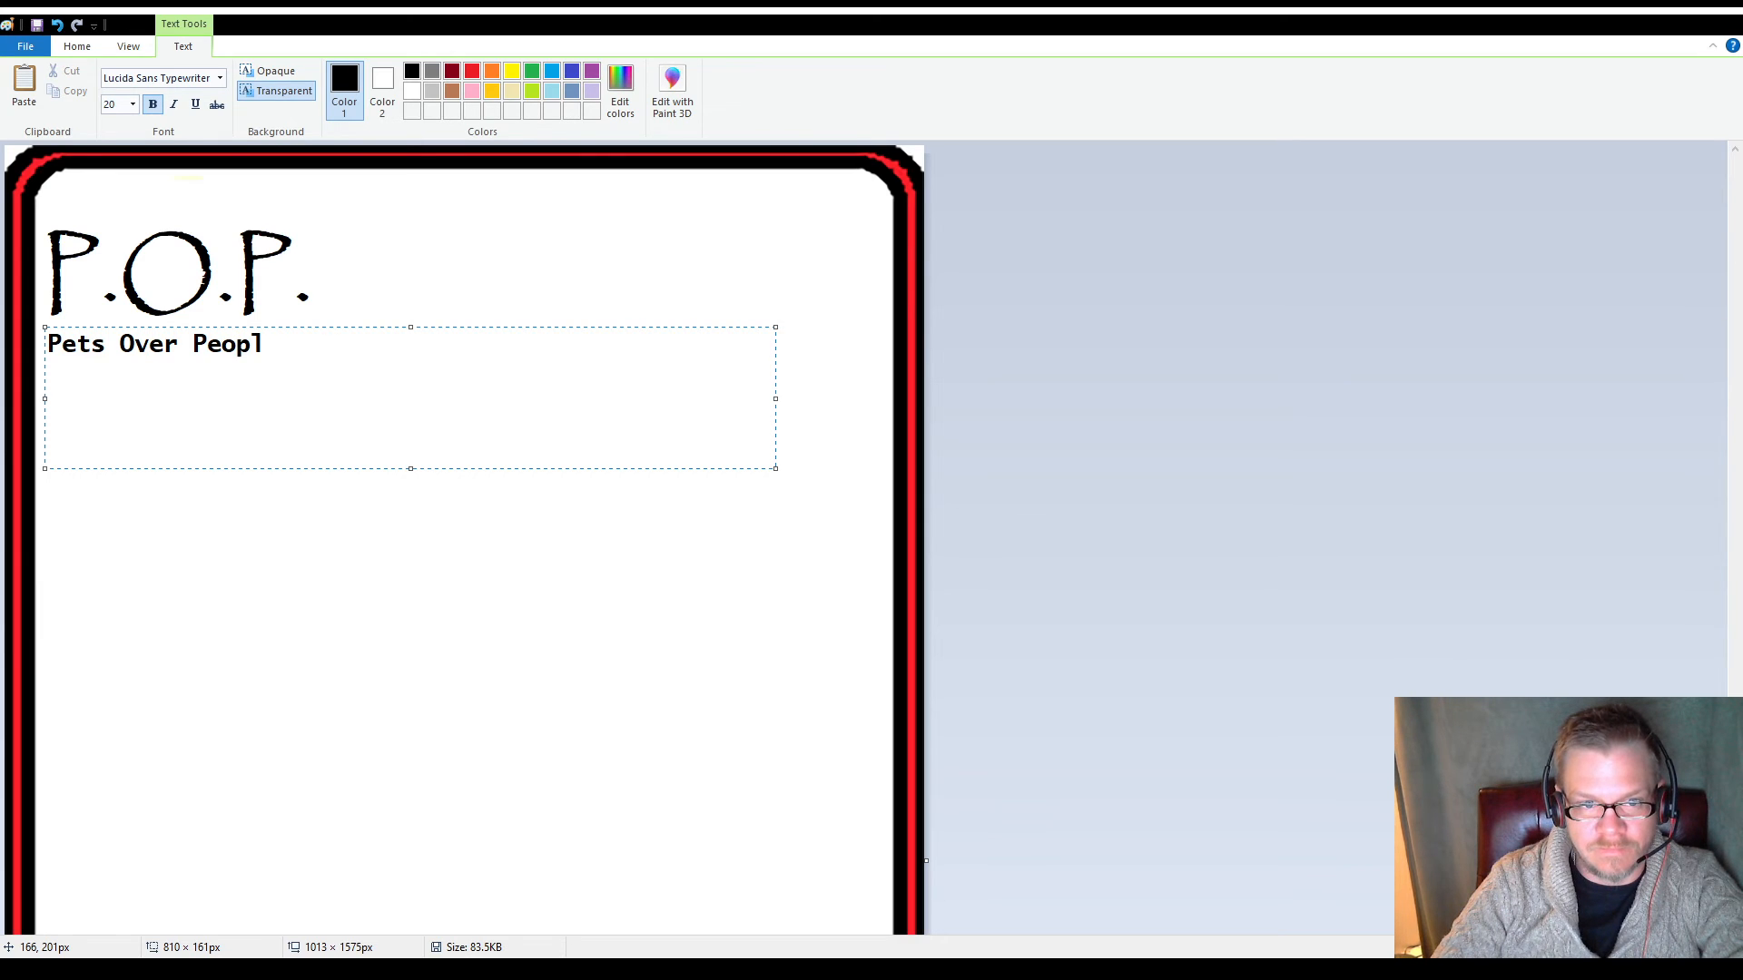
pyautogui.write('e')
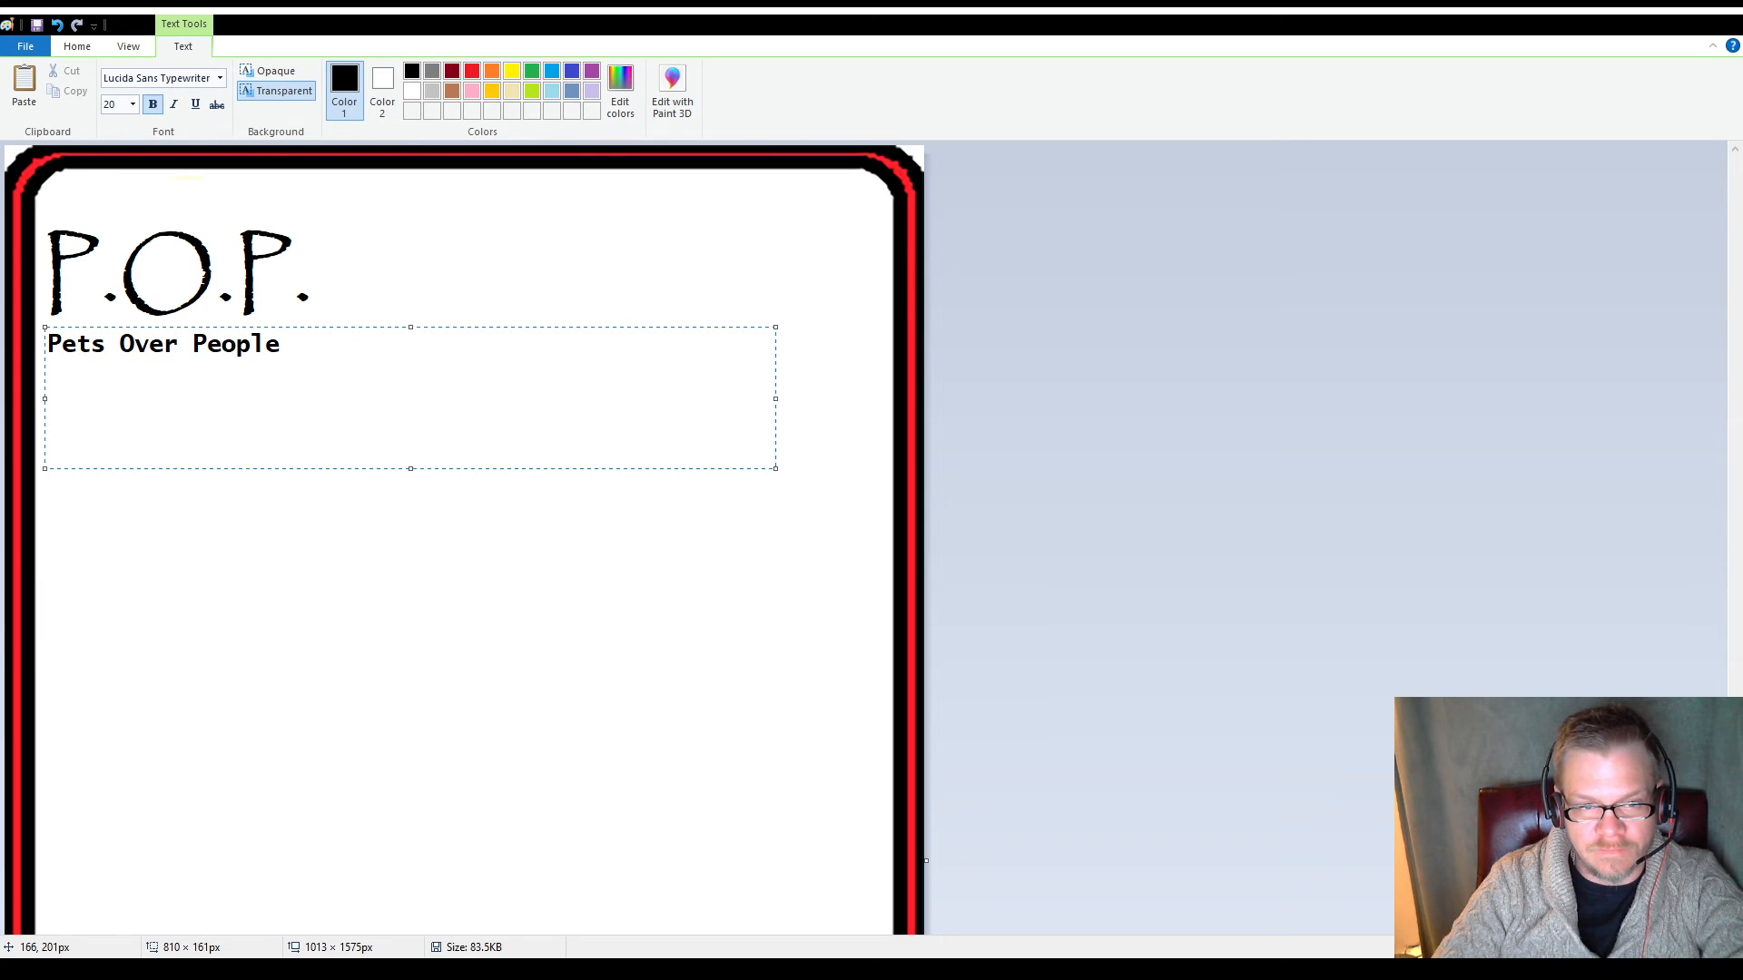
# Add a second line reading "*BPS" under "Pets Over People"
pyautogui.press('Return')
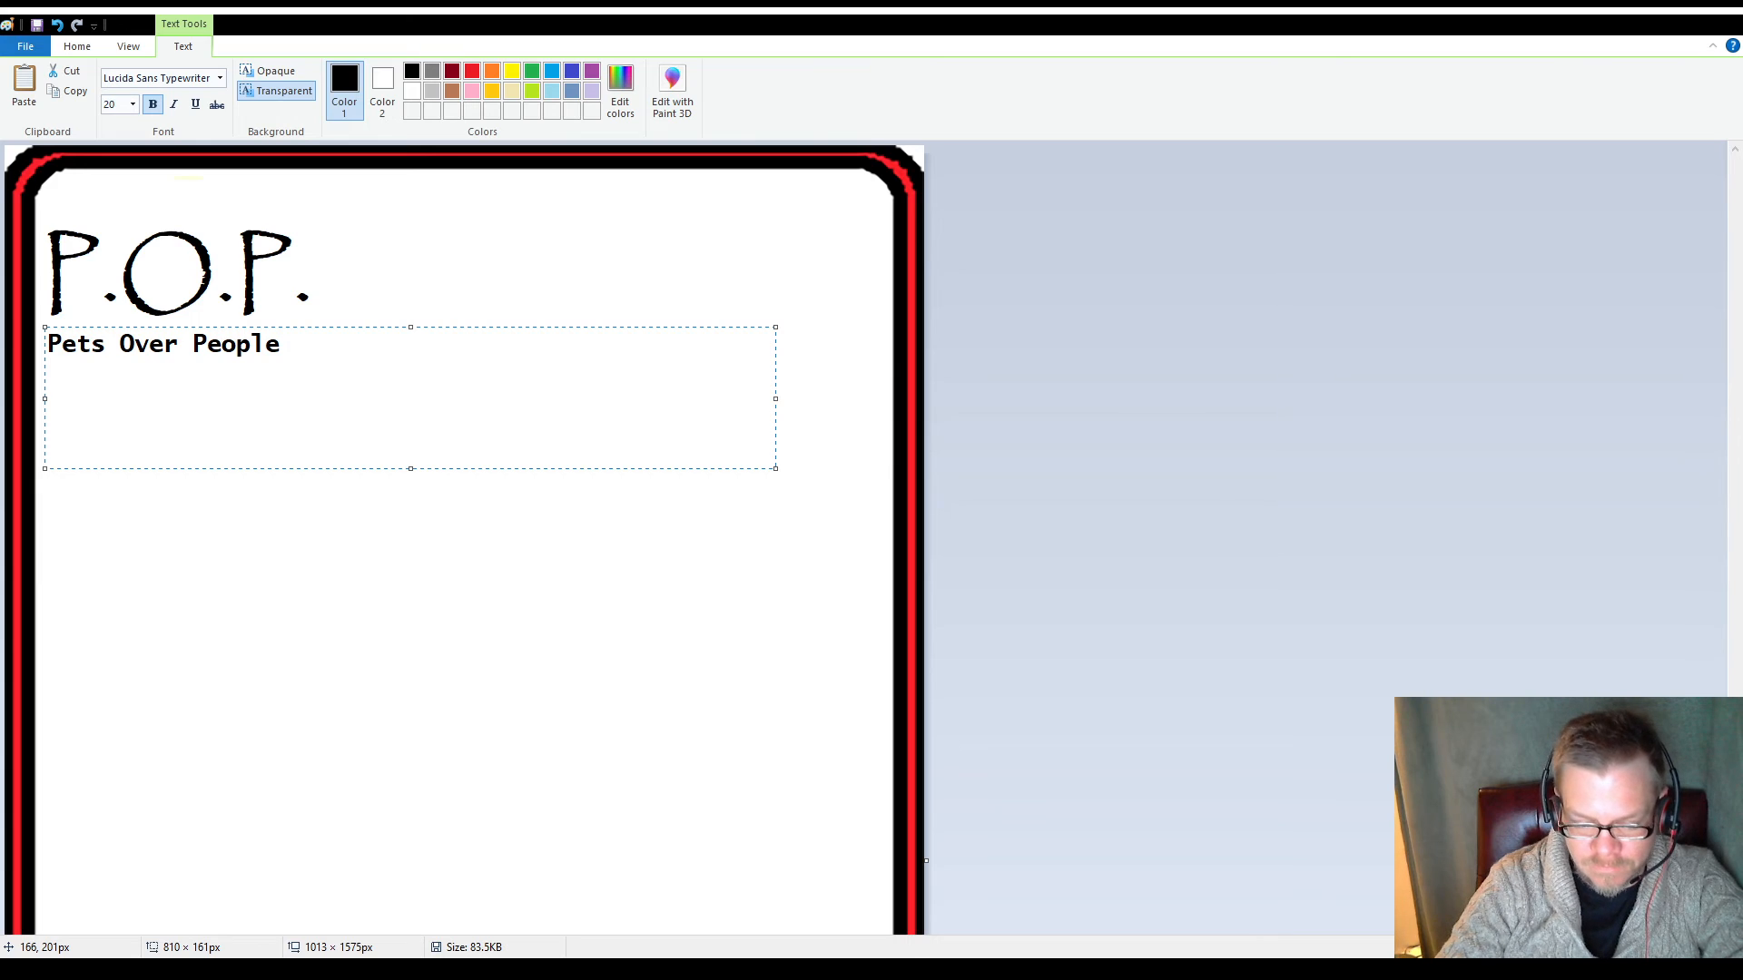
pyautogui.write('*BPS')
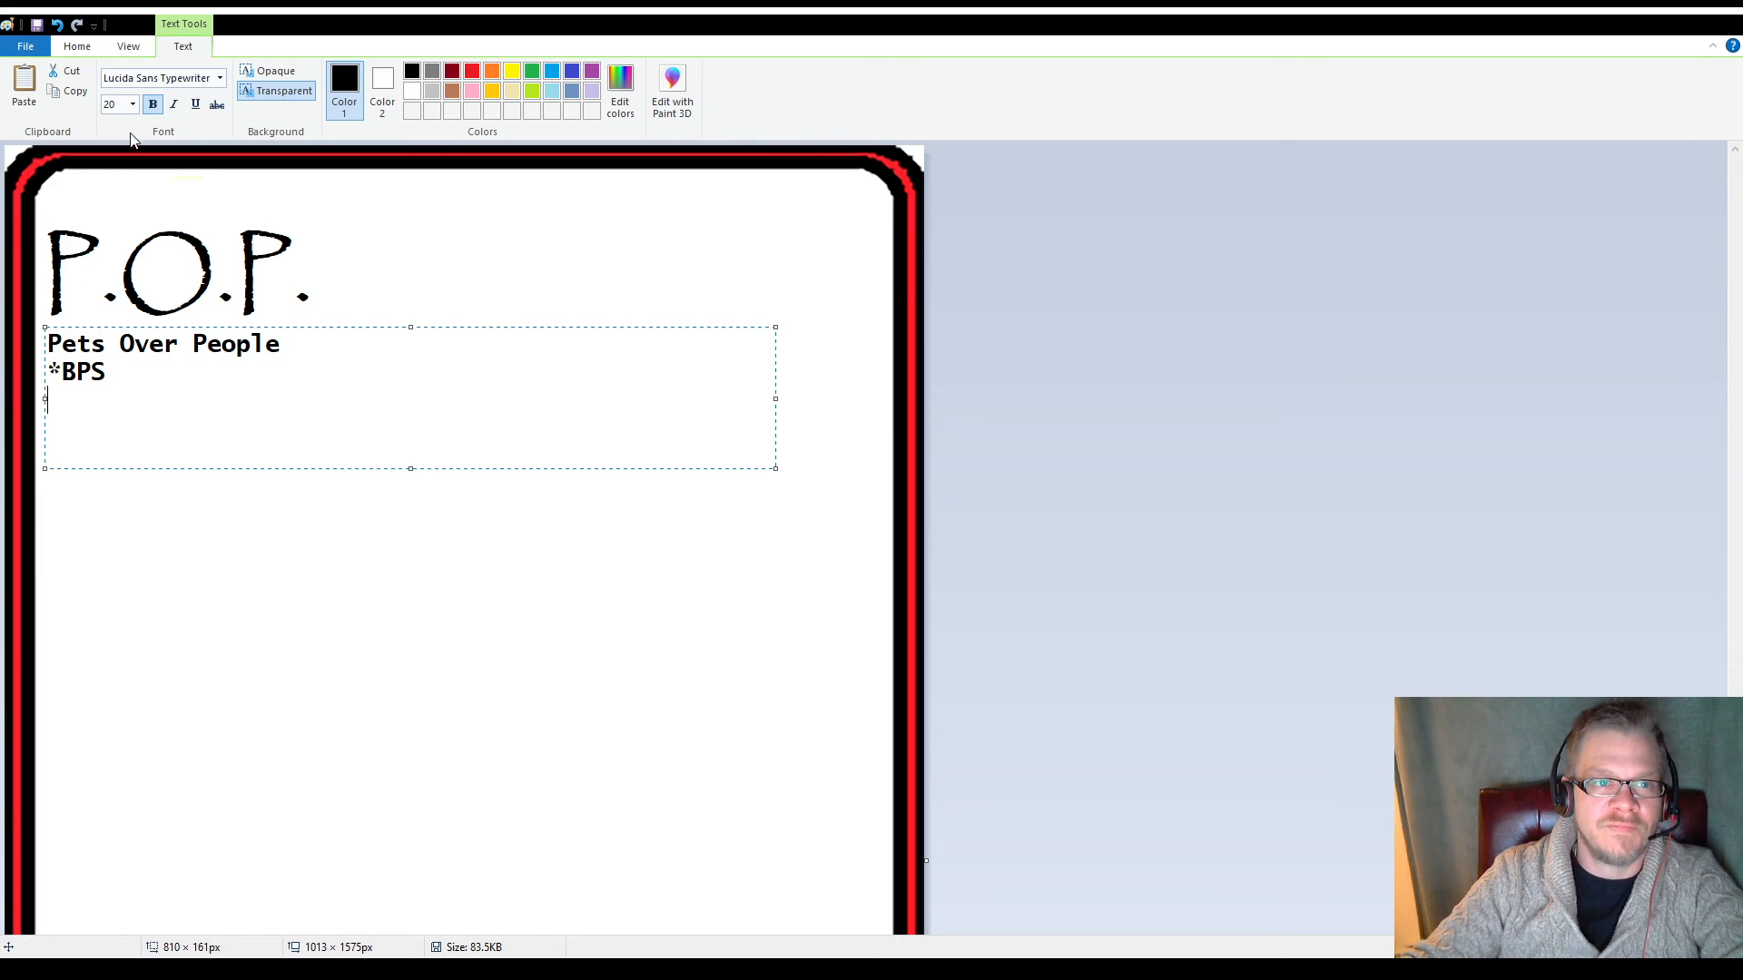
# Add a third line "because people suck" at font size 11 and nudge the text box slightly to the right
pyautogui.click(124, 104)
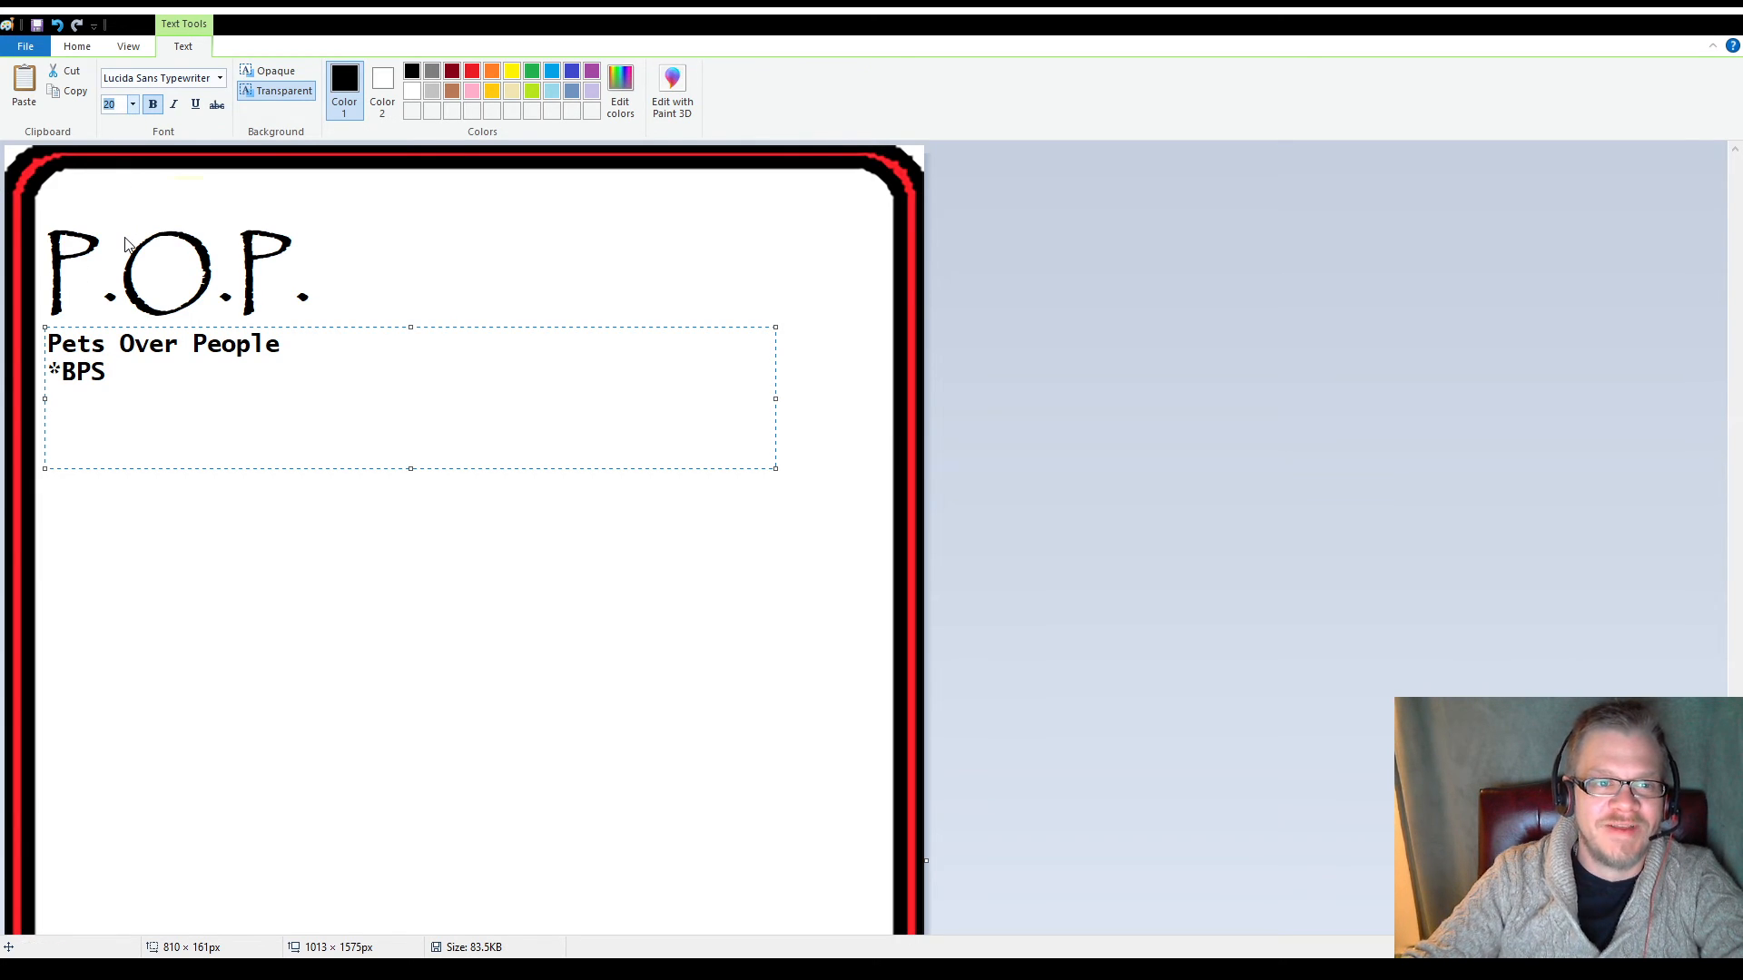
pyautogui.write('11')
pyautogui.press('Return')
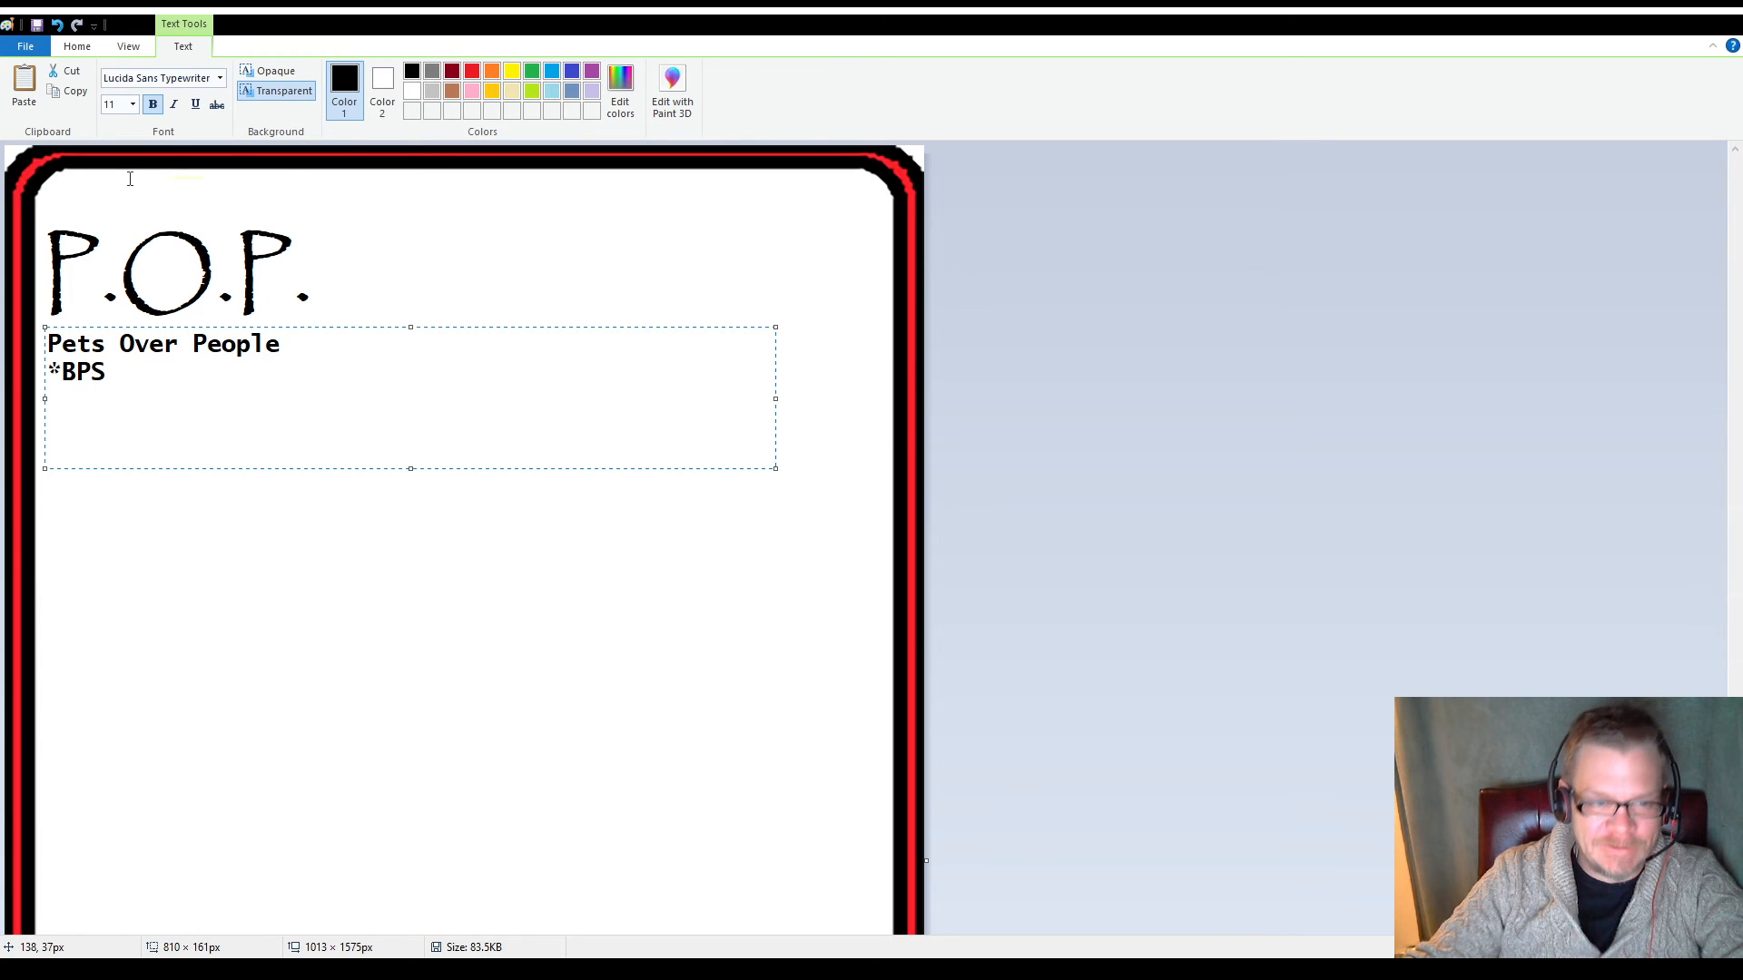
pyautogui.write('because people suck')
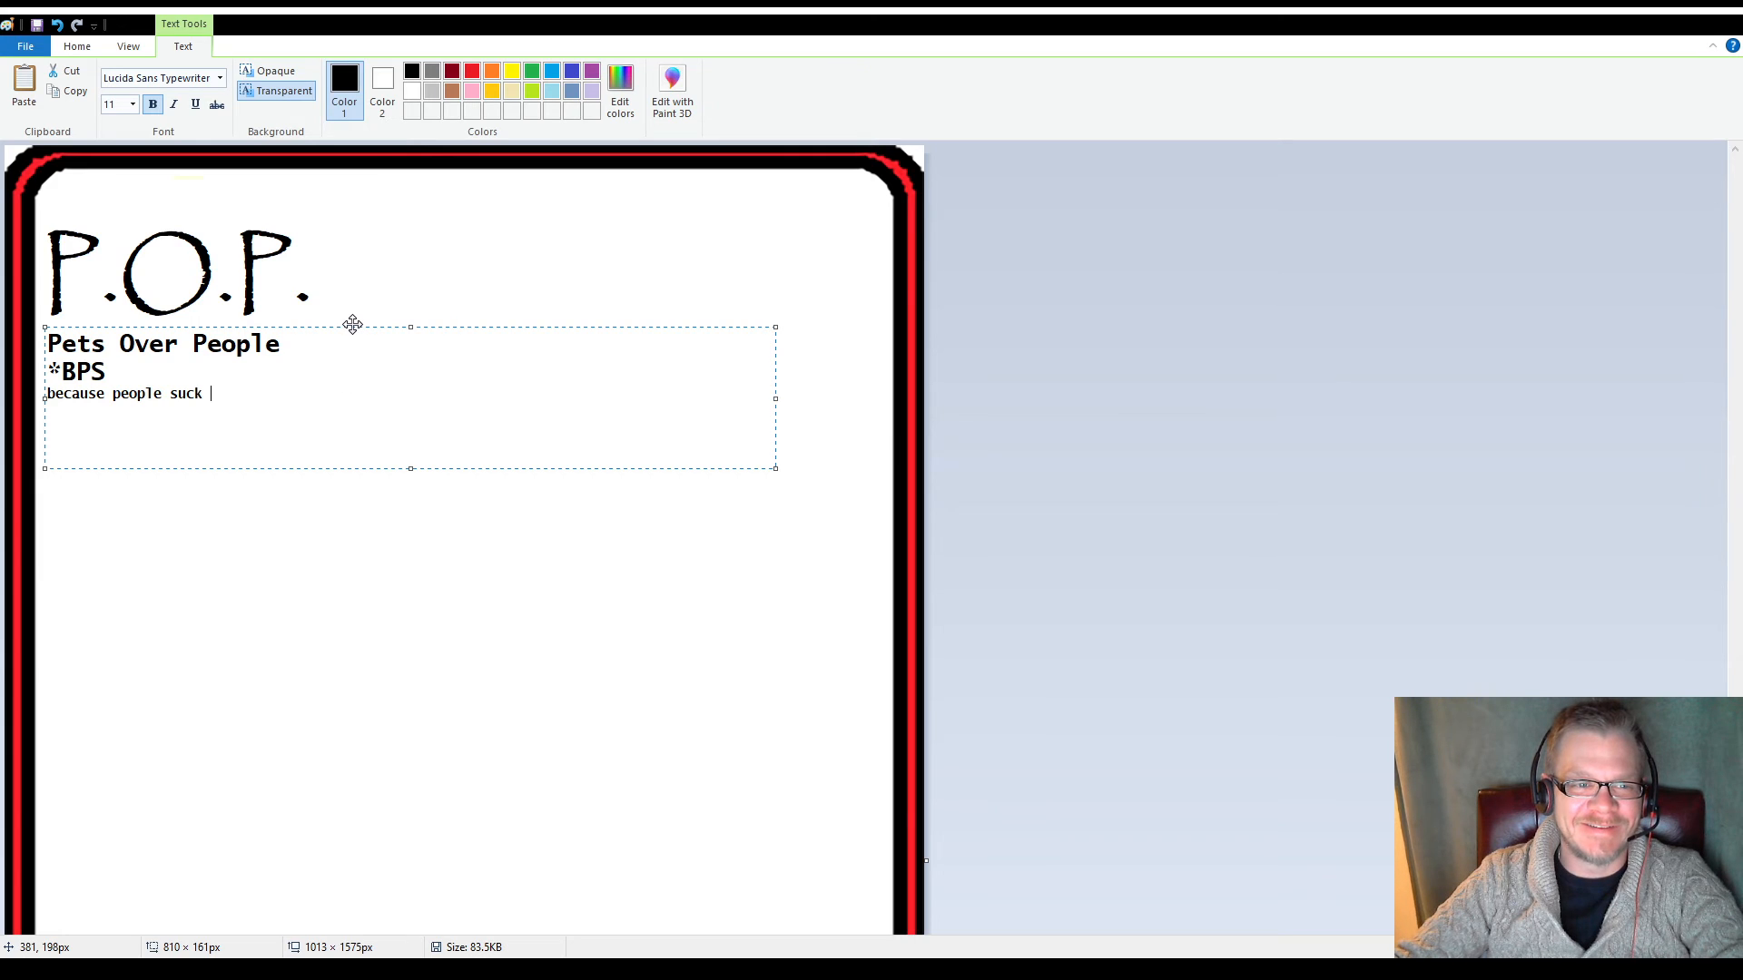
pyautogui.moveTo(352, 325); pyautogui.dragTo(355, 323)
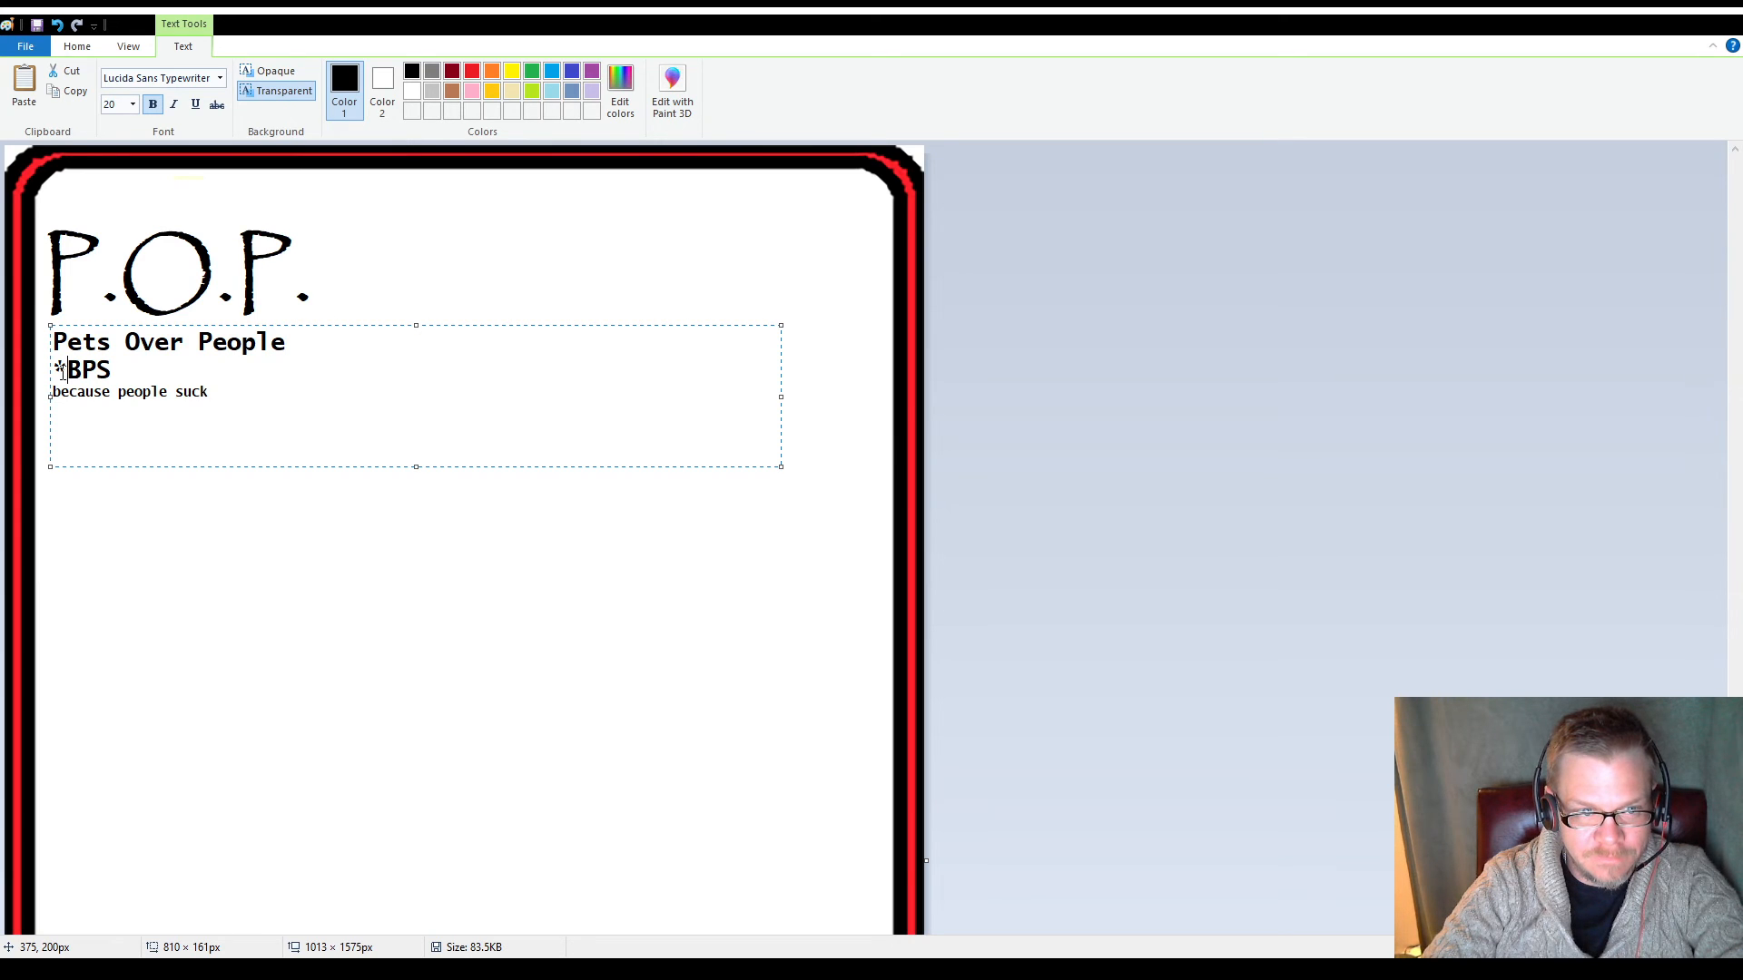
# Remove the asterisk before "BPS", enclose "because people suck" in parentheses, and commit the text
pyautogui.press('BackSpace')
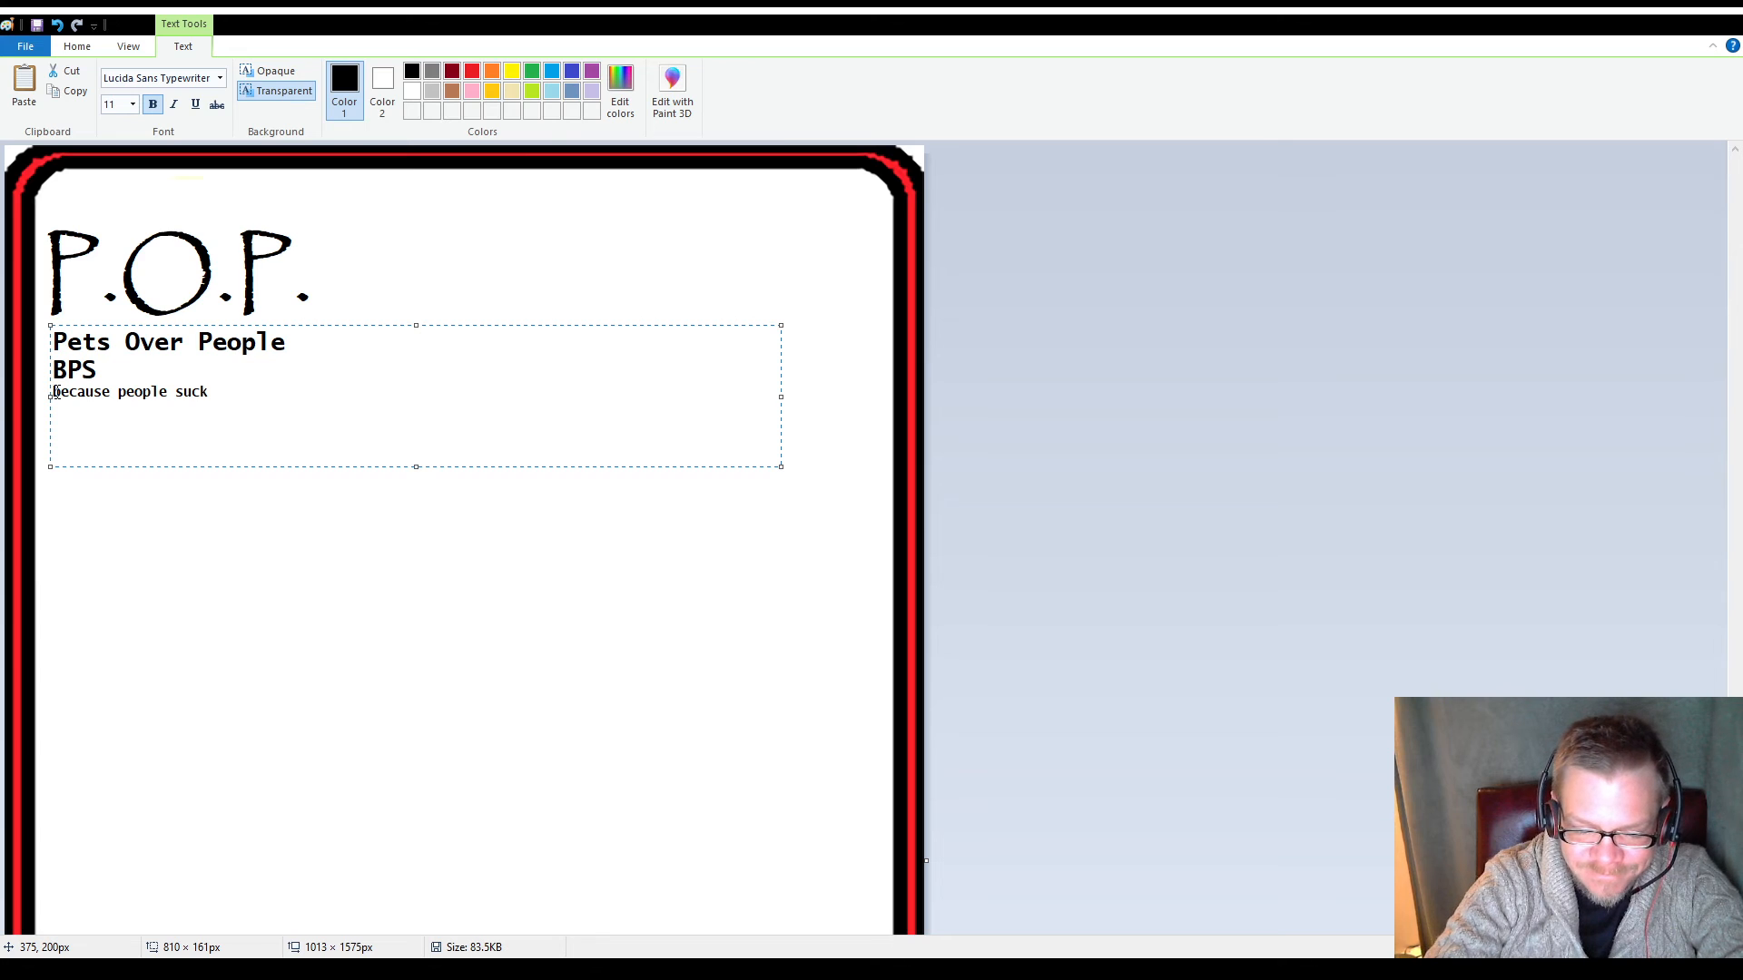
pyautogui.write('(')
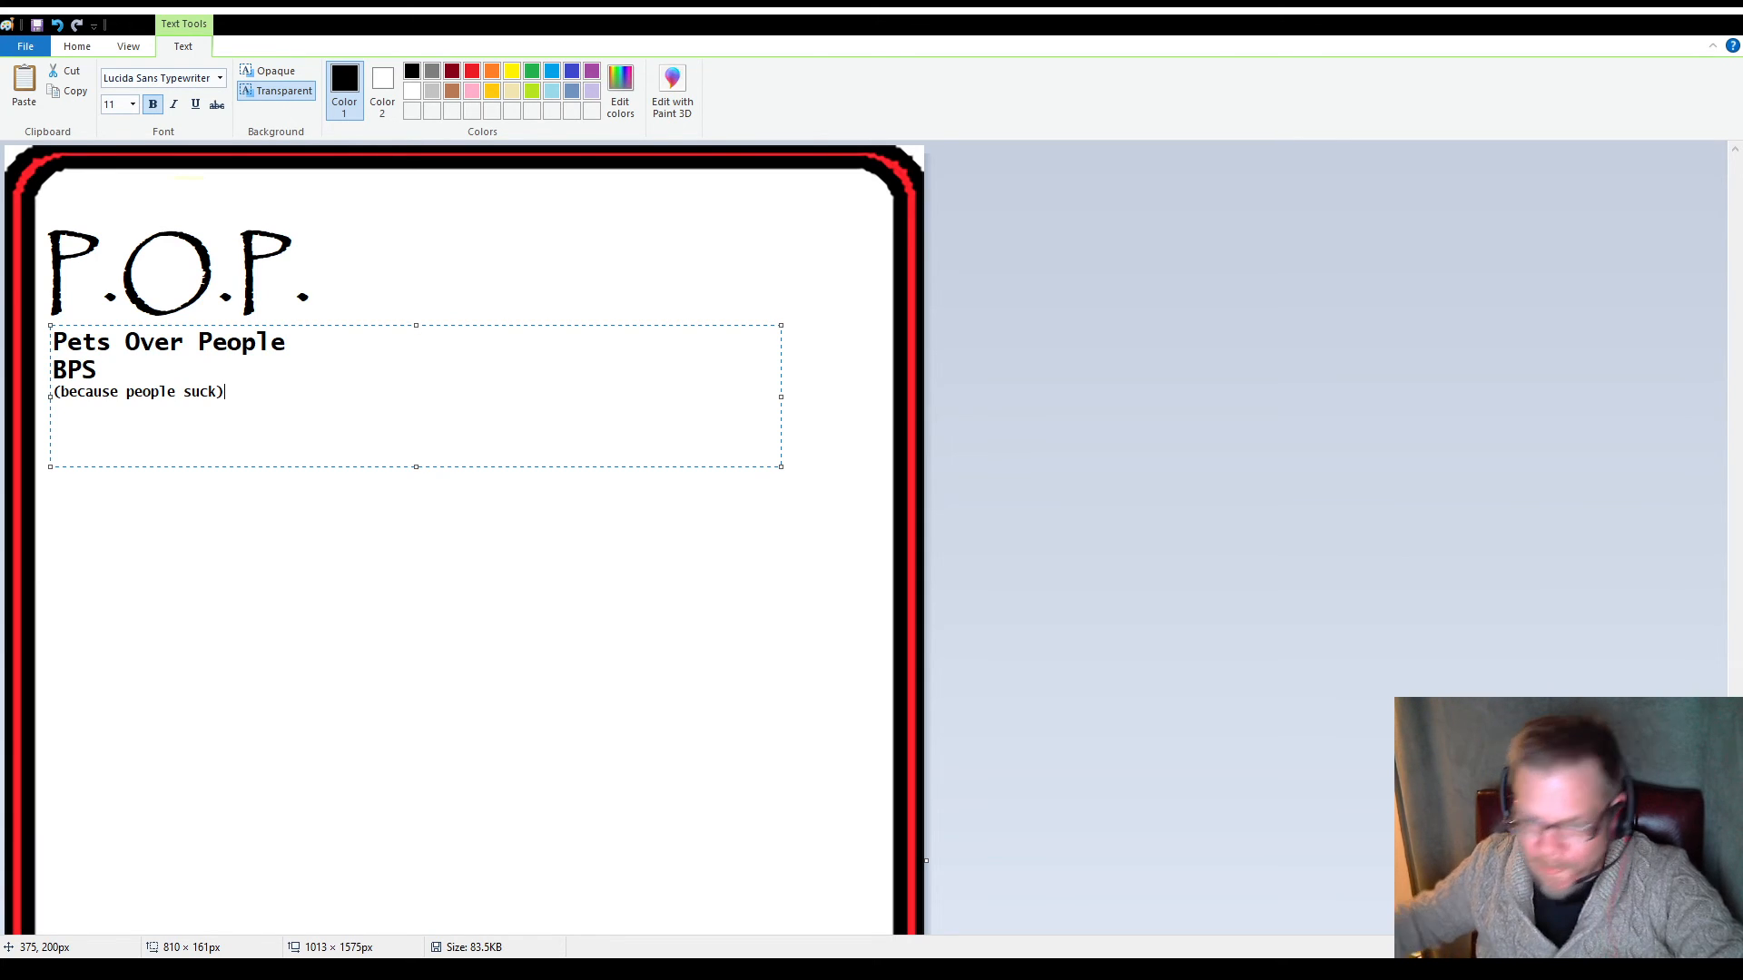
pyautogui.click(544, 641)
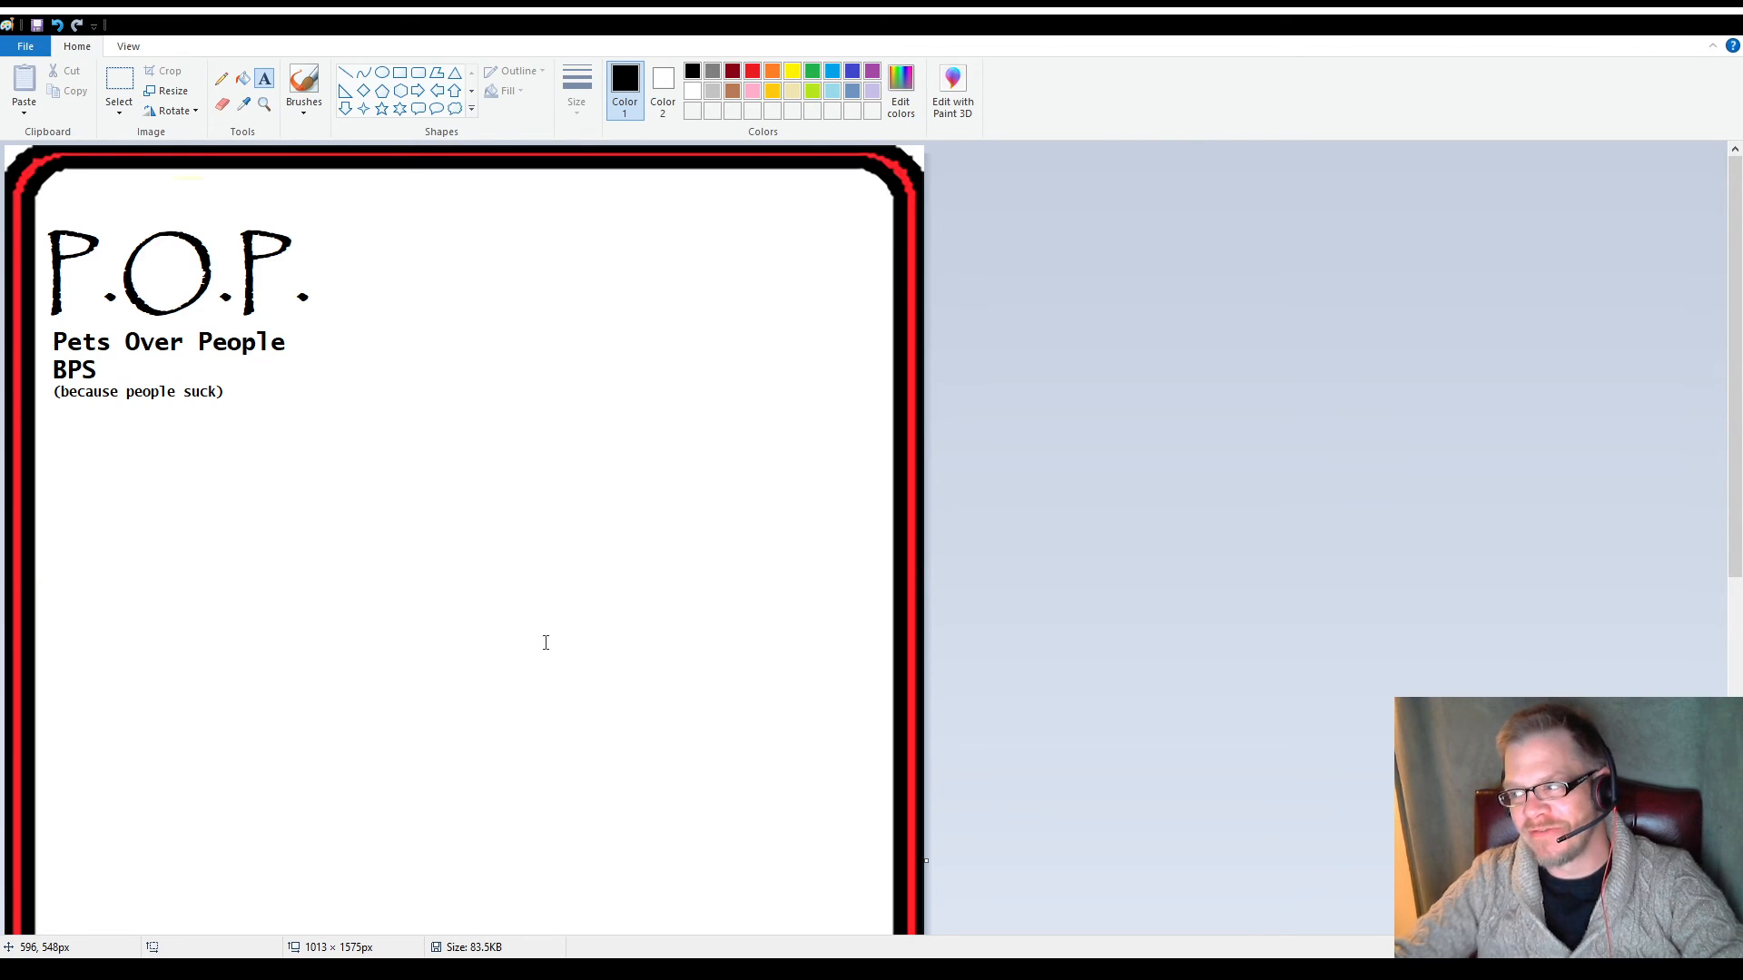
# Draw a black-outlined ellipse about 654 × 431 px in the middle of the page, below the text
pyautogui.scroll(-5, 320, 745)
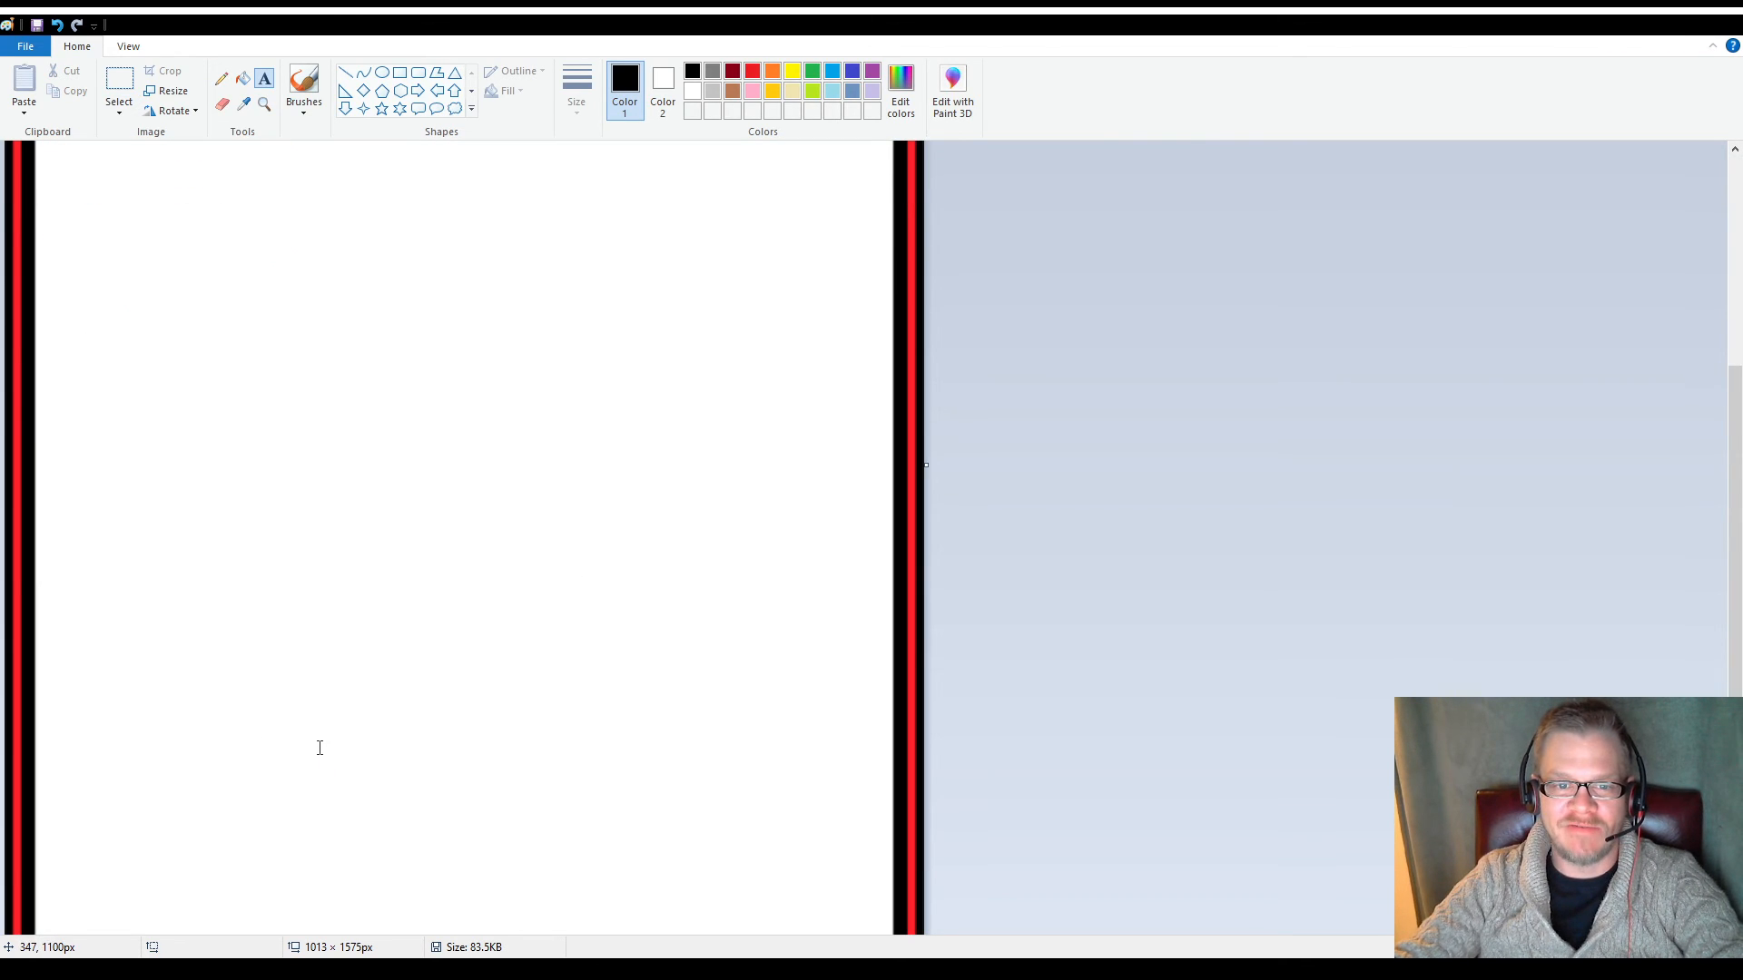
pyautogui.scroll(5, 319, 747)
pyautogui.scroll(-8, 320, 747)
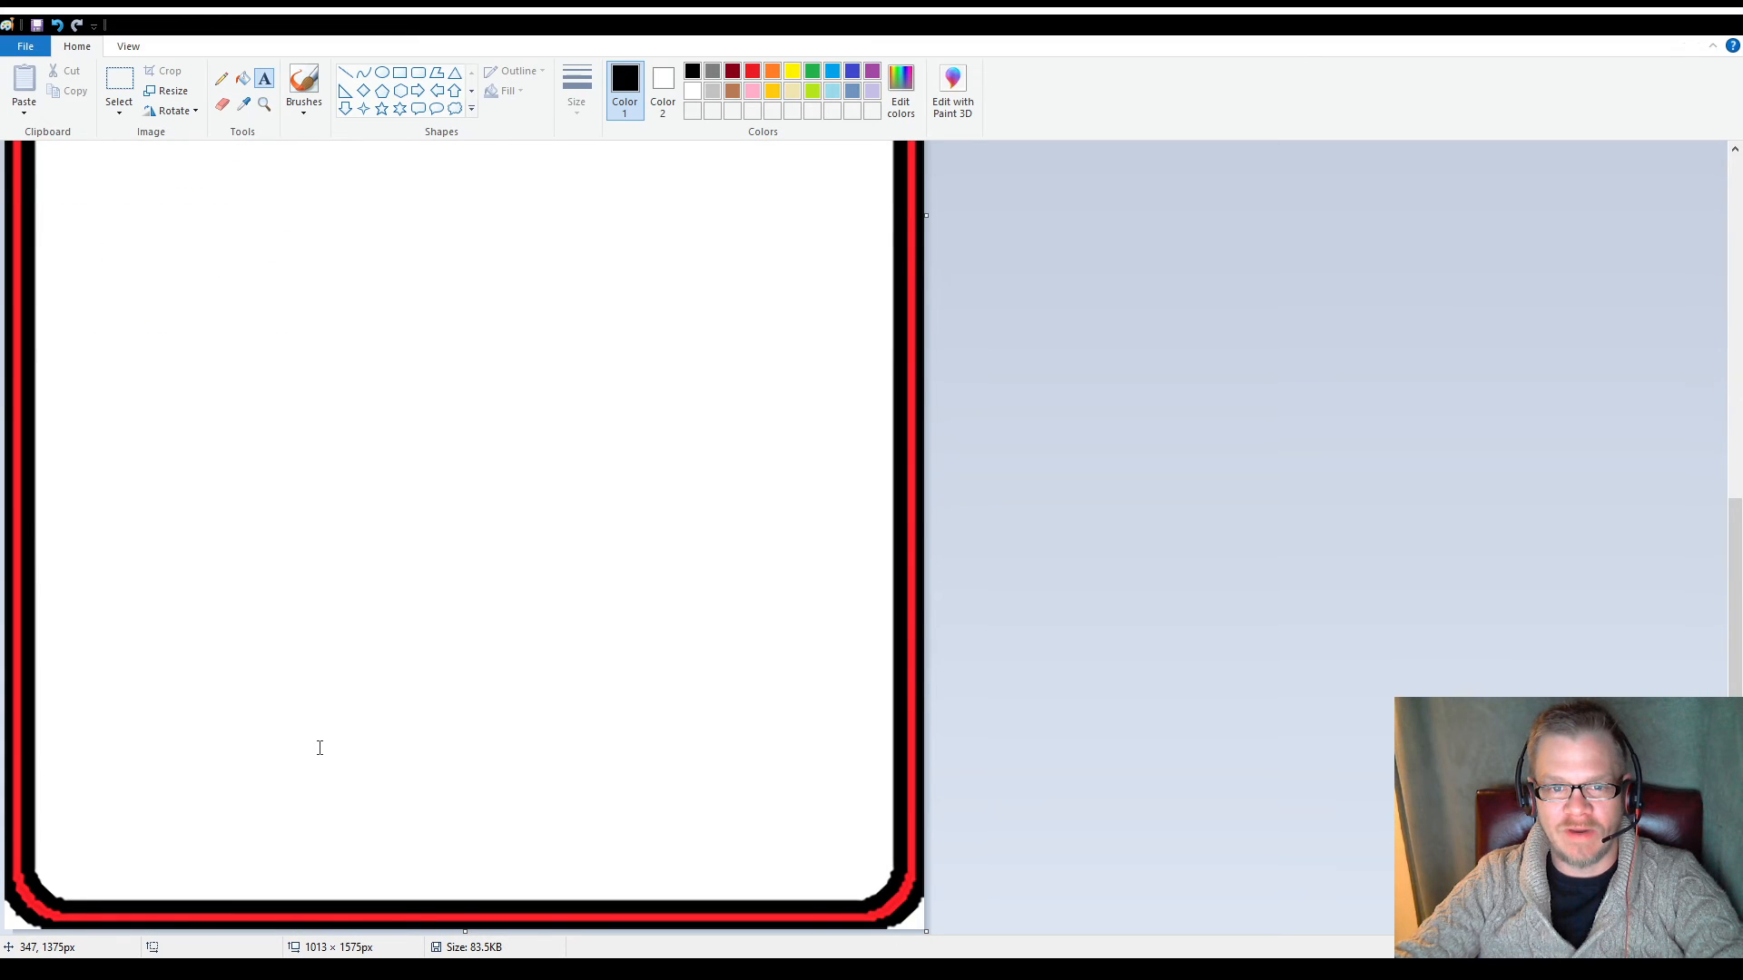
pyautogui.scroll(8, 320, 747)
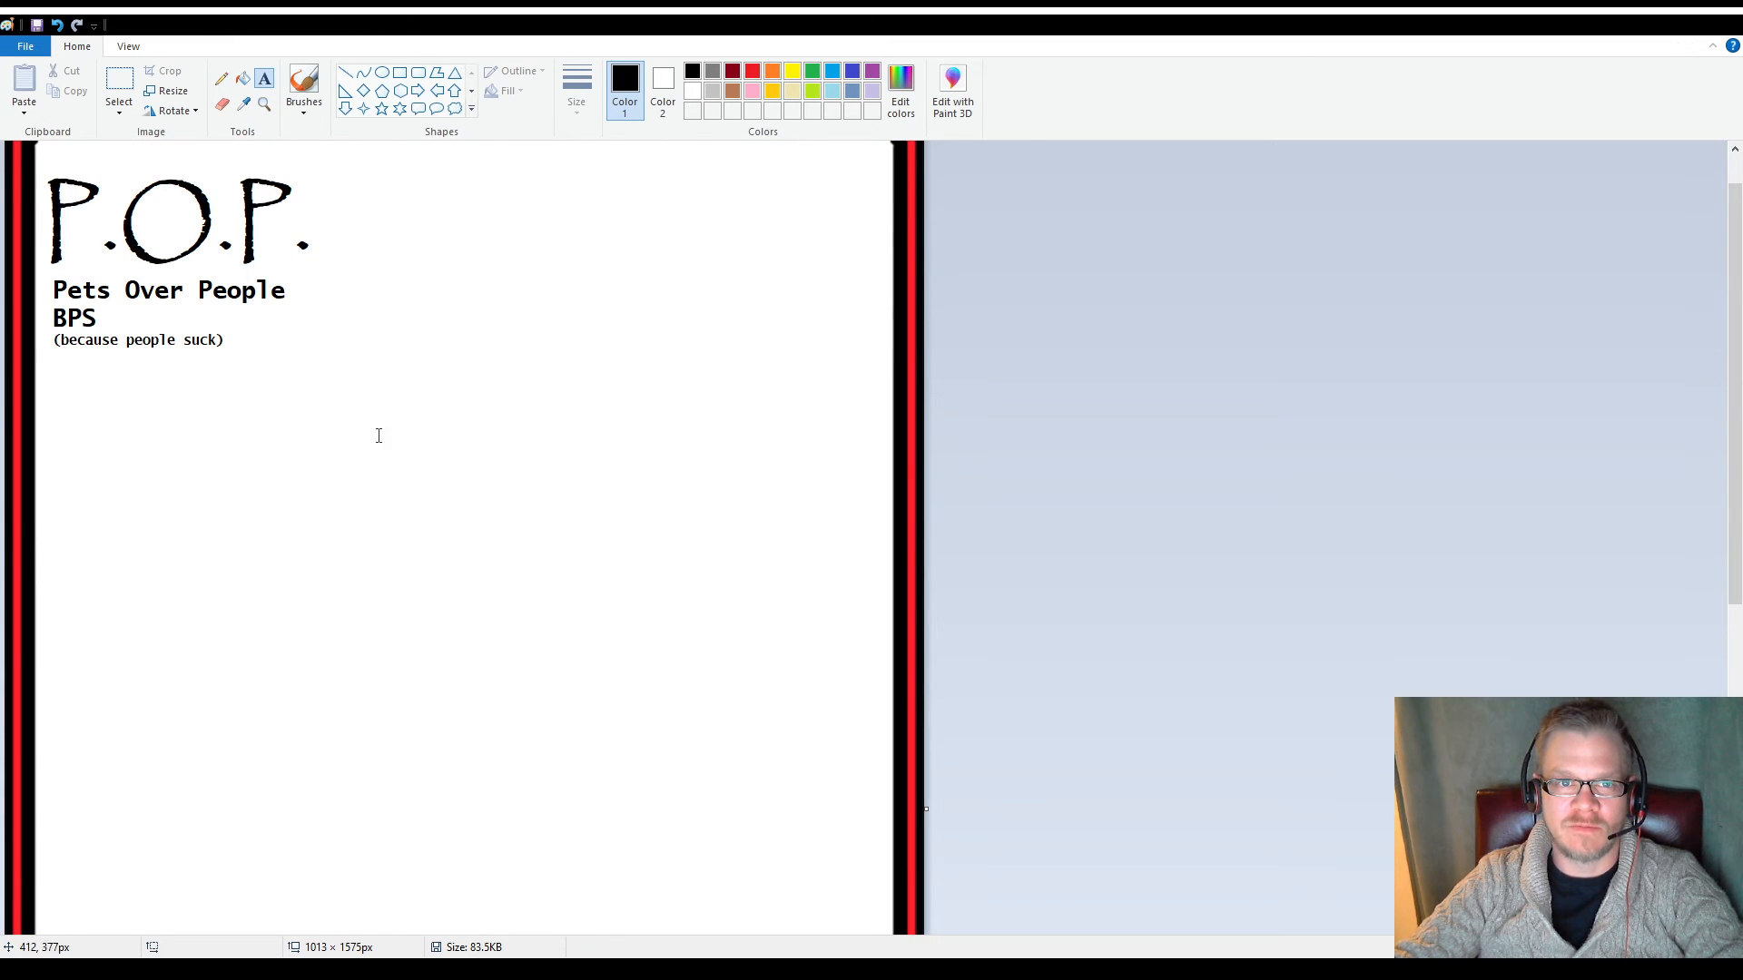
pyautogui.click(383, 76)
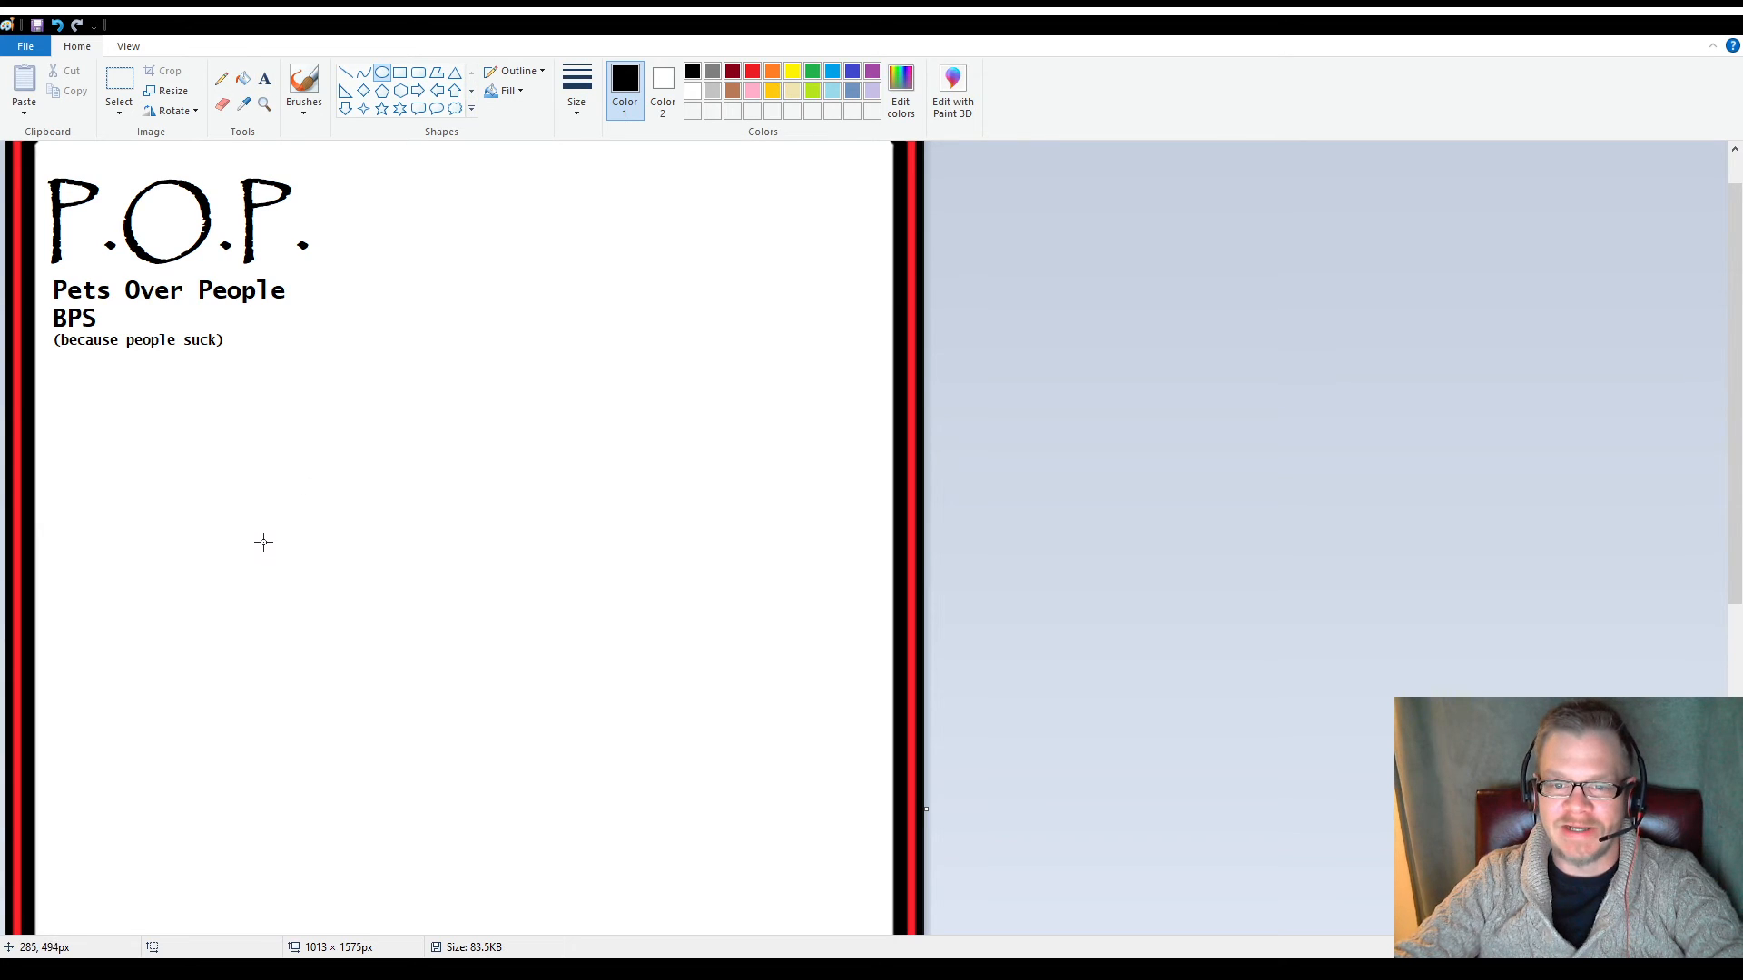
pyautogui.moveTo(265, 531); pyautogui.dragTo(858, 918)
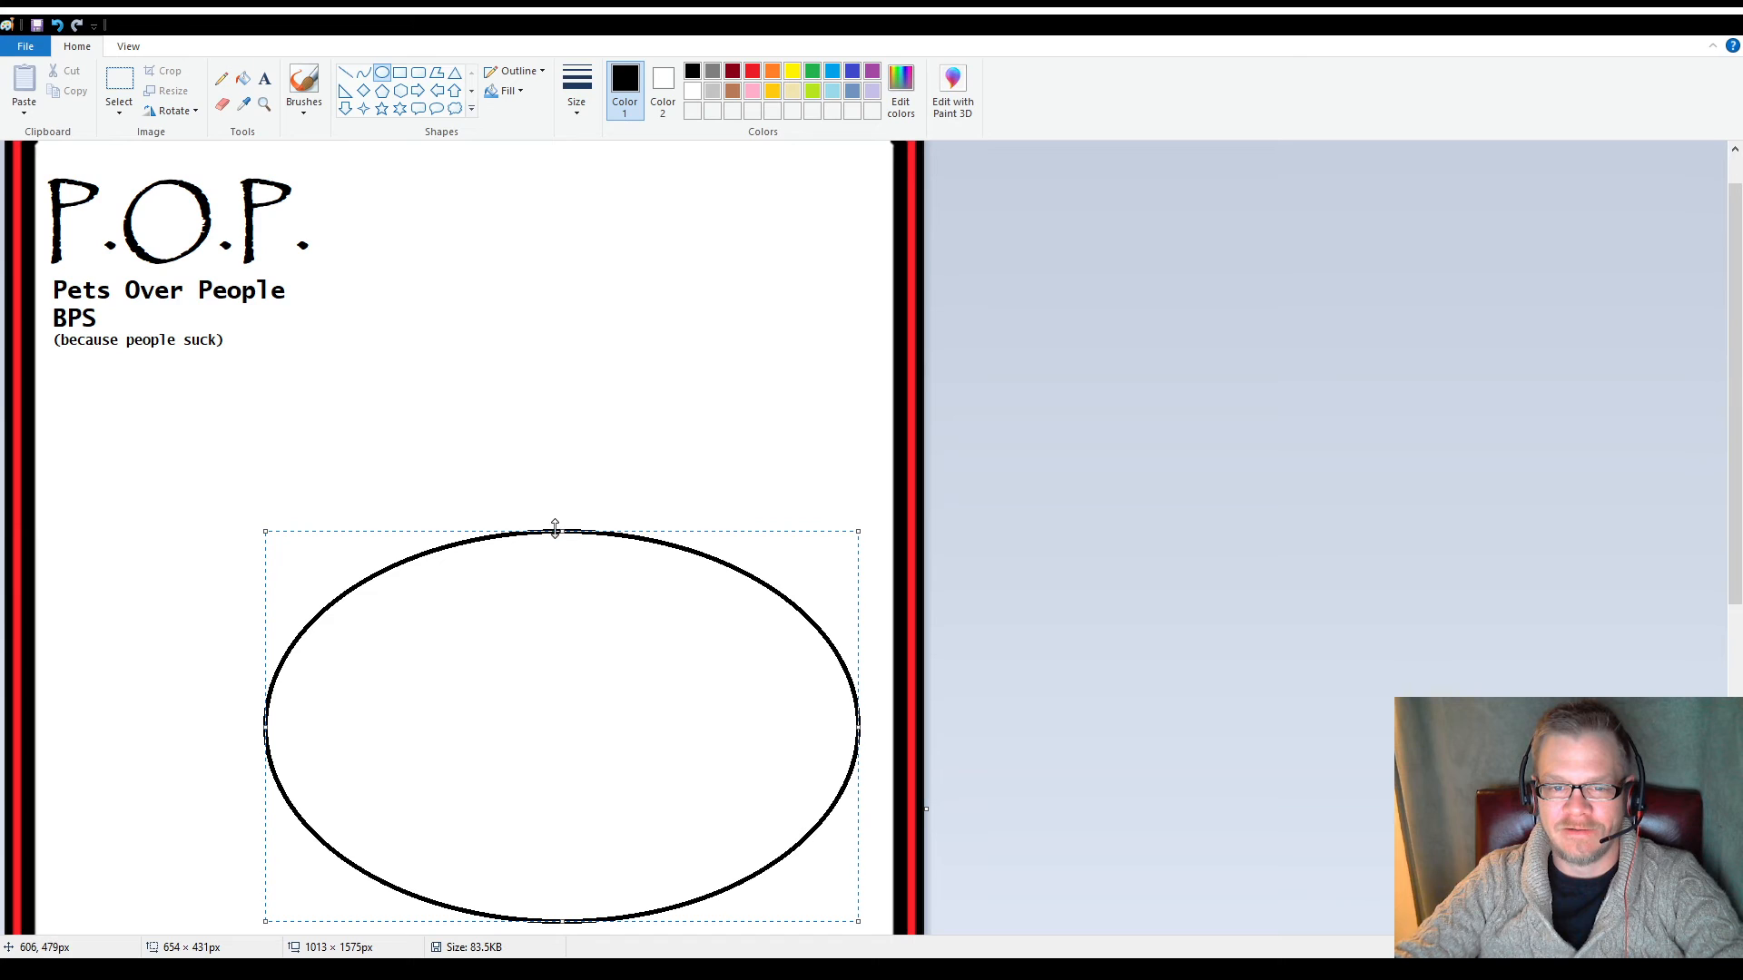
# Shift the ellipse slightly to the left within the frame and fix it in place
pyautogui.moveTo(556, 529); pyautogui.dragTo(497, 551)
pyautogui.scroll(-3, 498, 551)
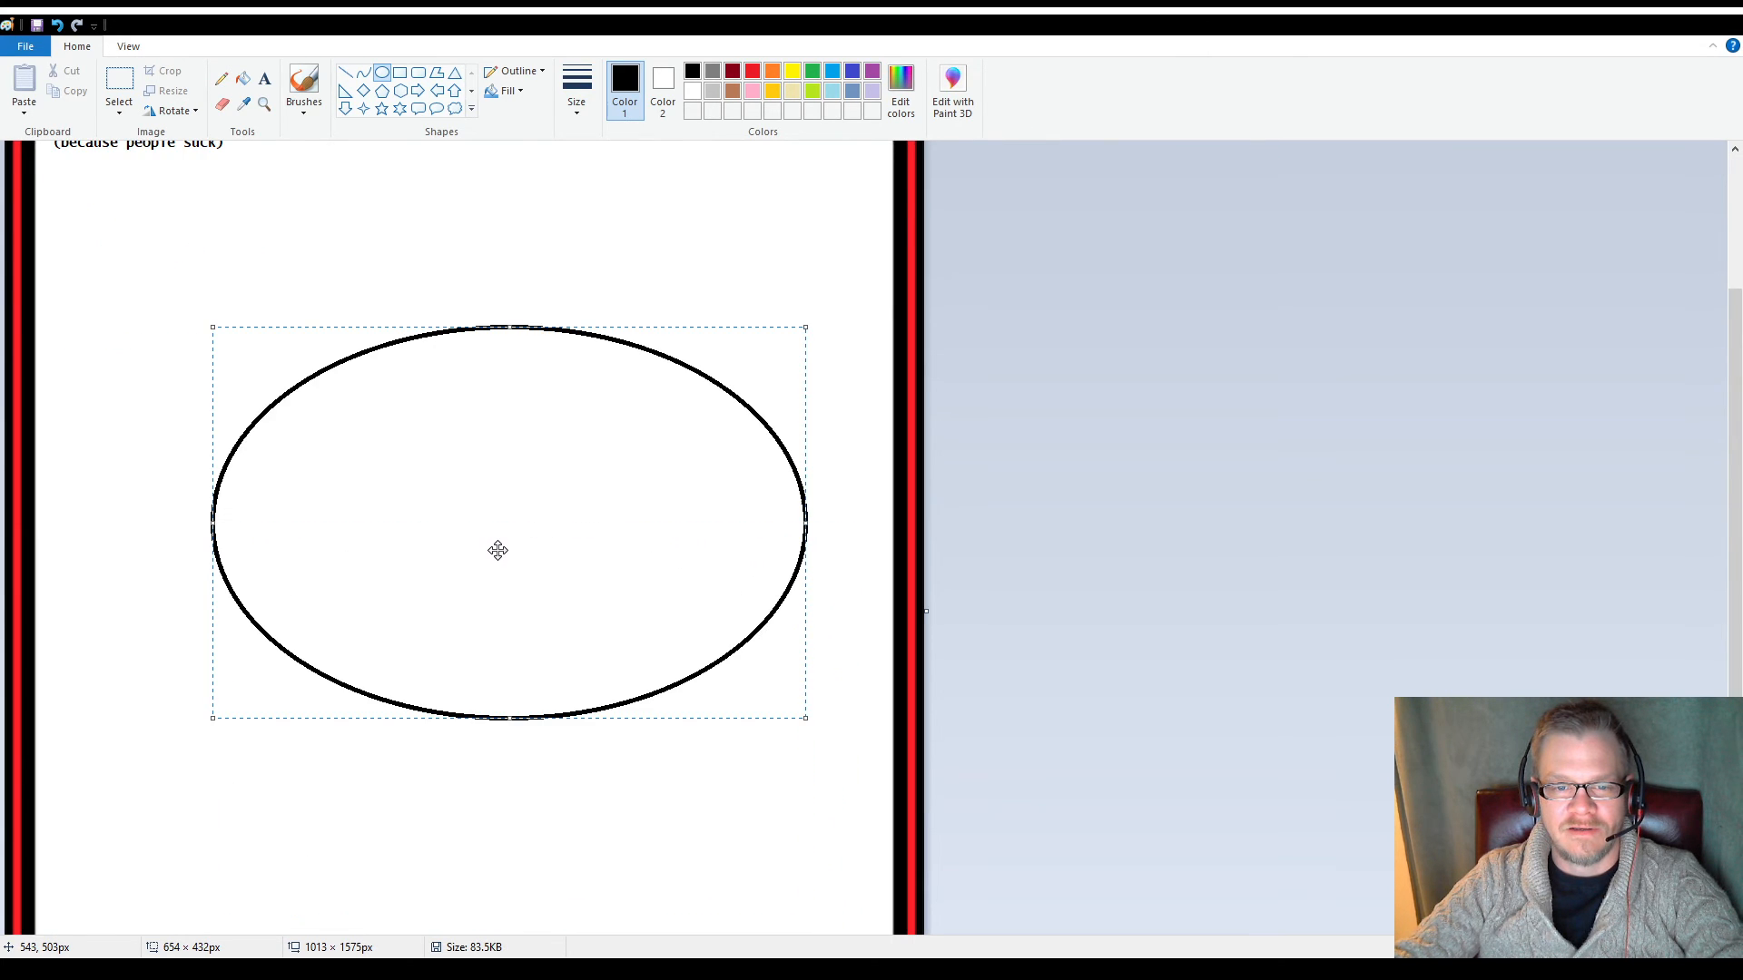
pyautogui.scroll(3, 498, 551)
pyautogui.click(503, 428)
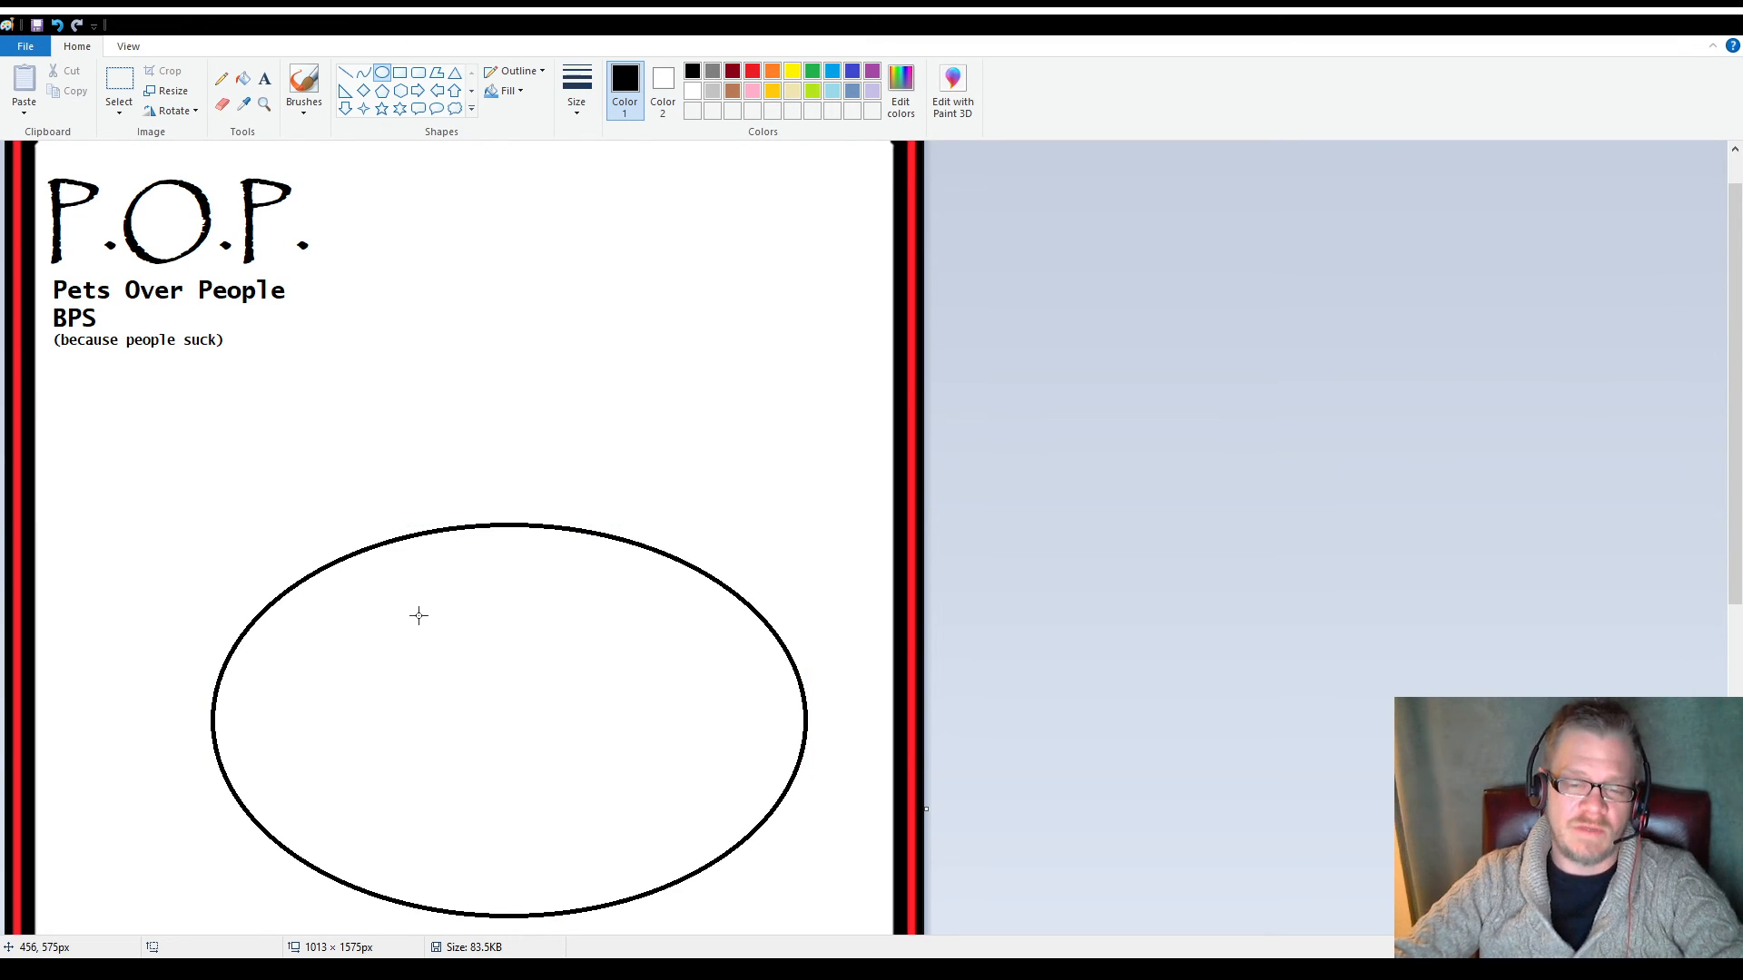
# Cut a gap in the ellipse's bottom by deleting a 192 × 80 px selection and a 96 × 62 px selection at its left end
pyautogui.scroll(-6, 418, 635)
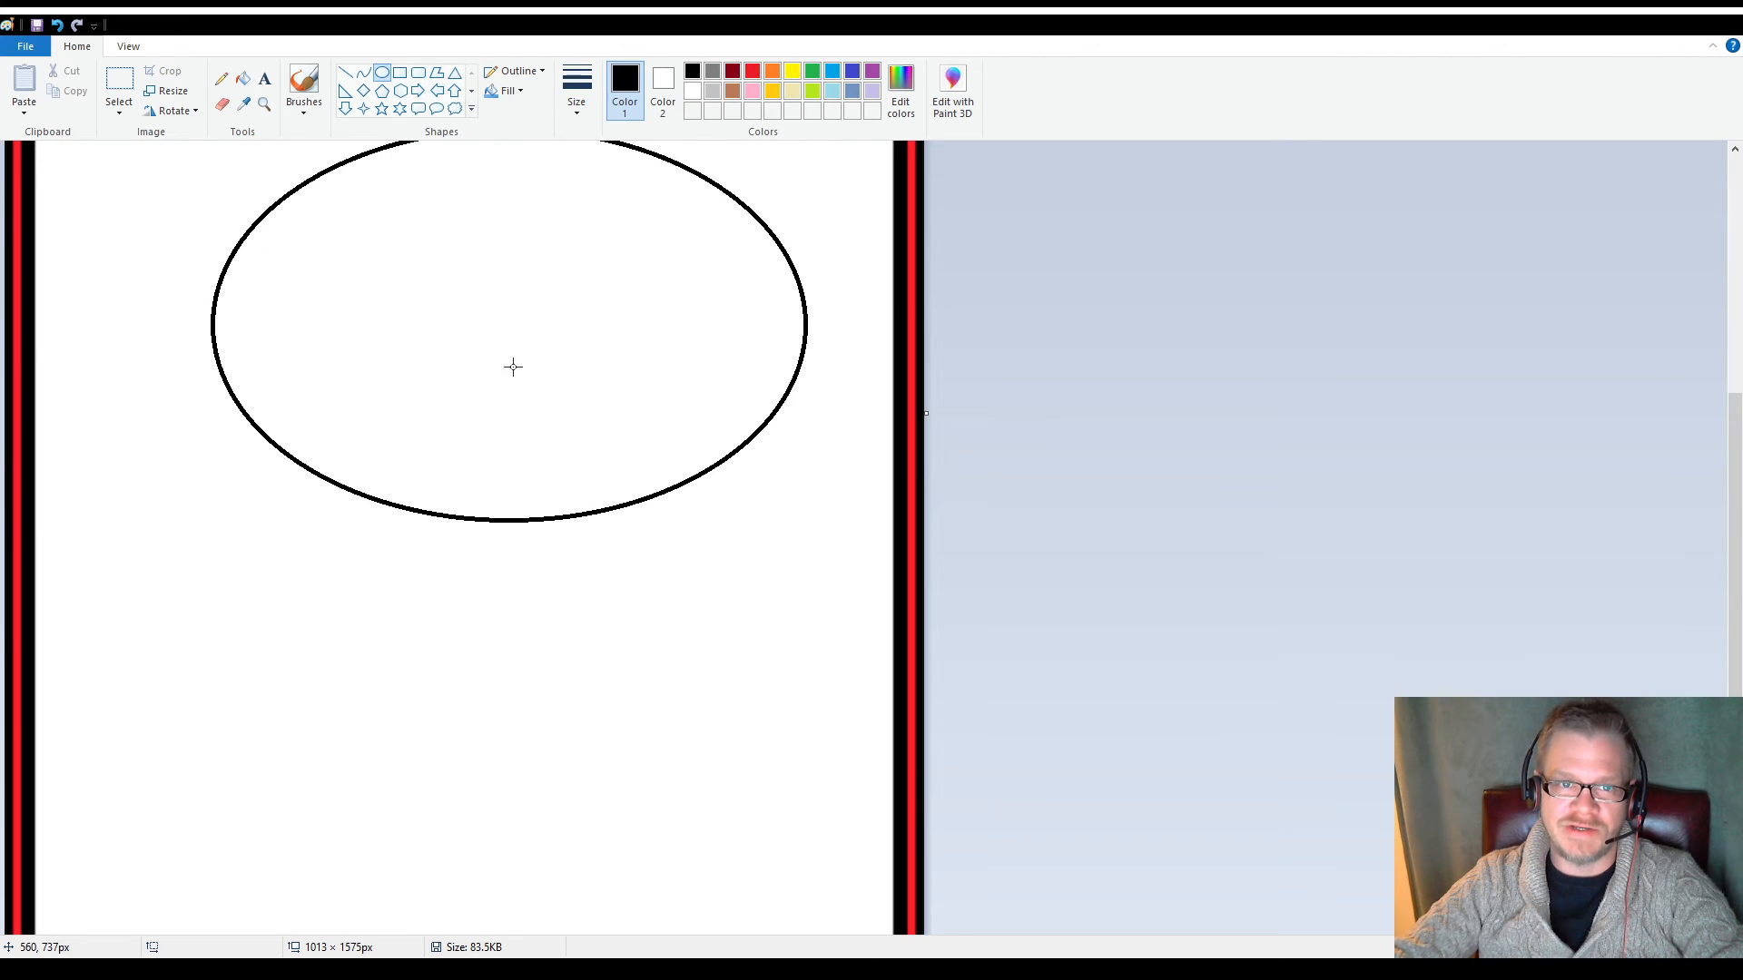
pyautogui.click(119, 87)
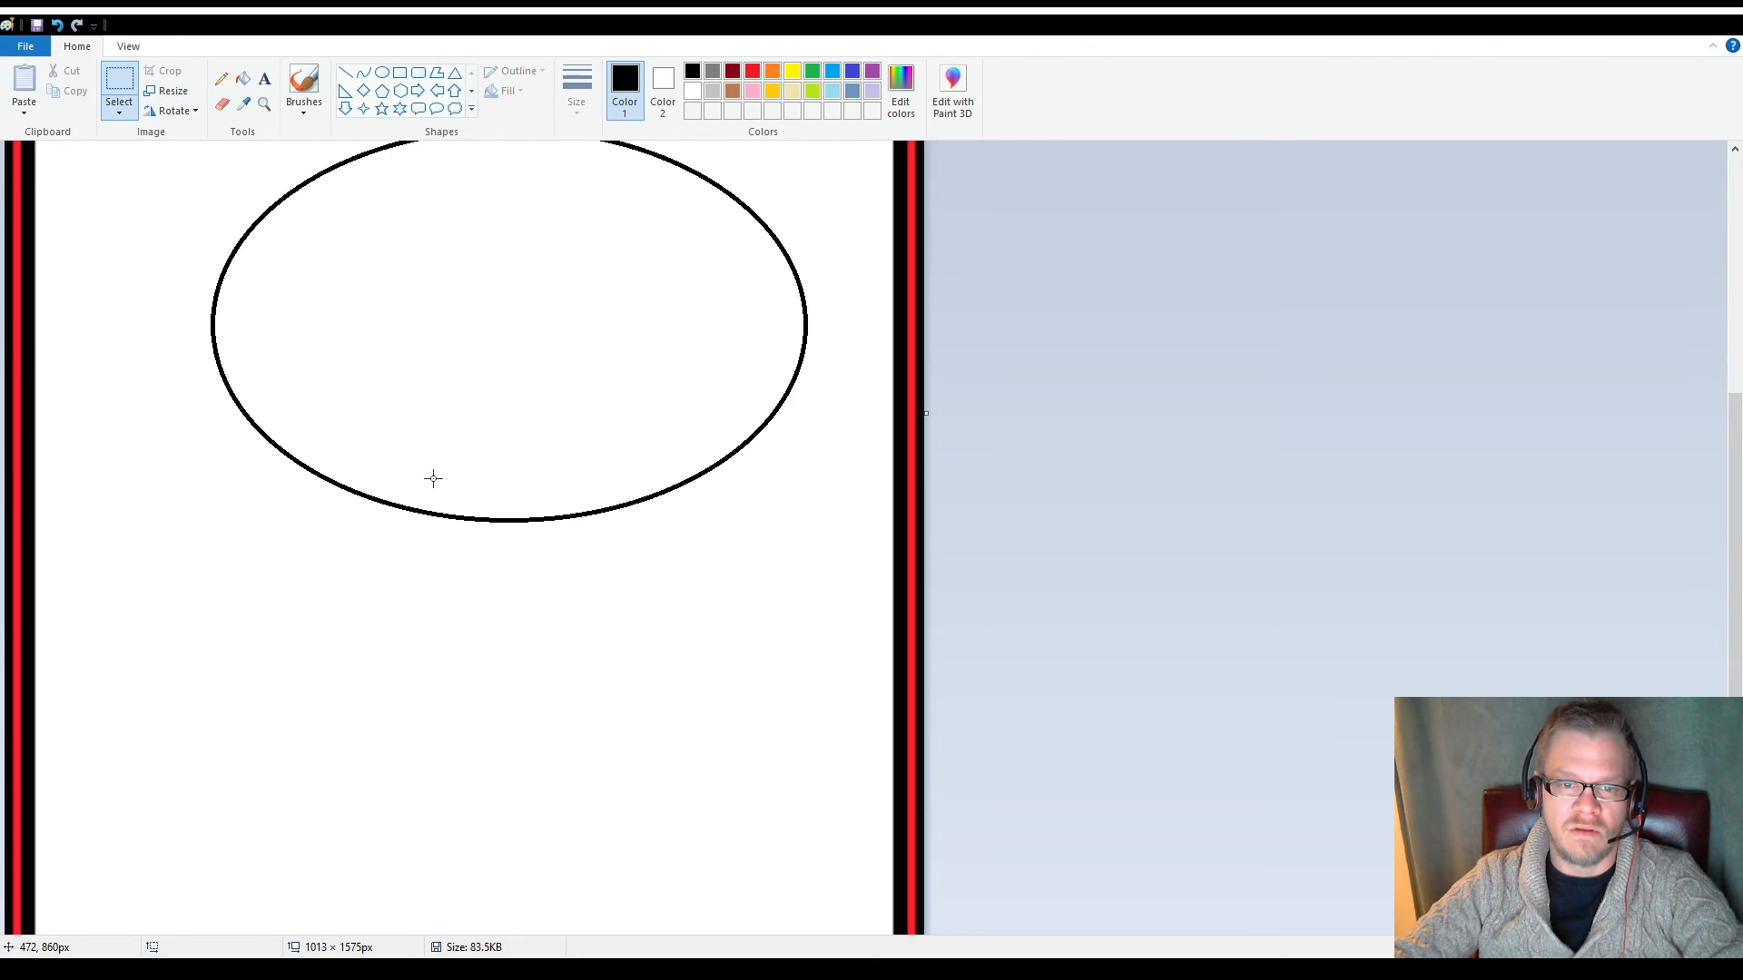
pyautogui.moveTo(442, 481); pyautogui.dragTo(617, 551)
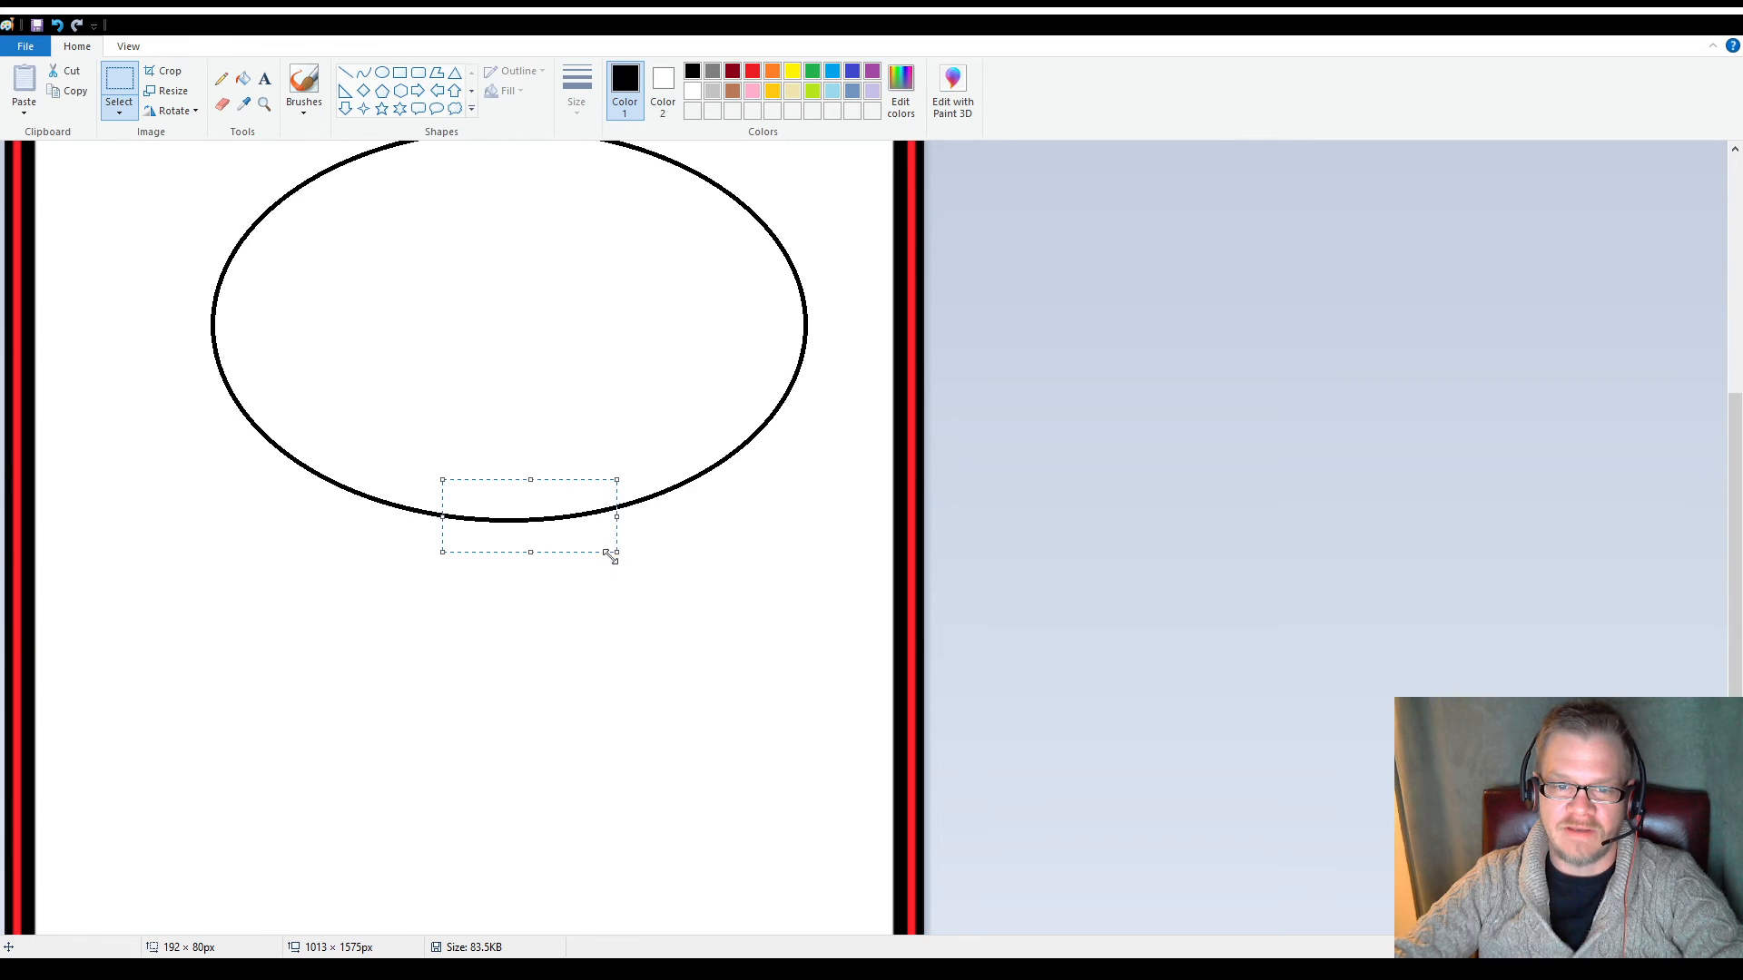
pyautogui.press('Delete')
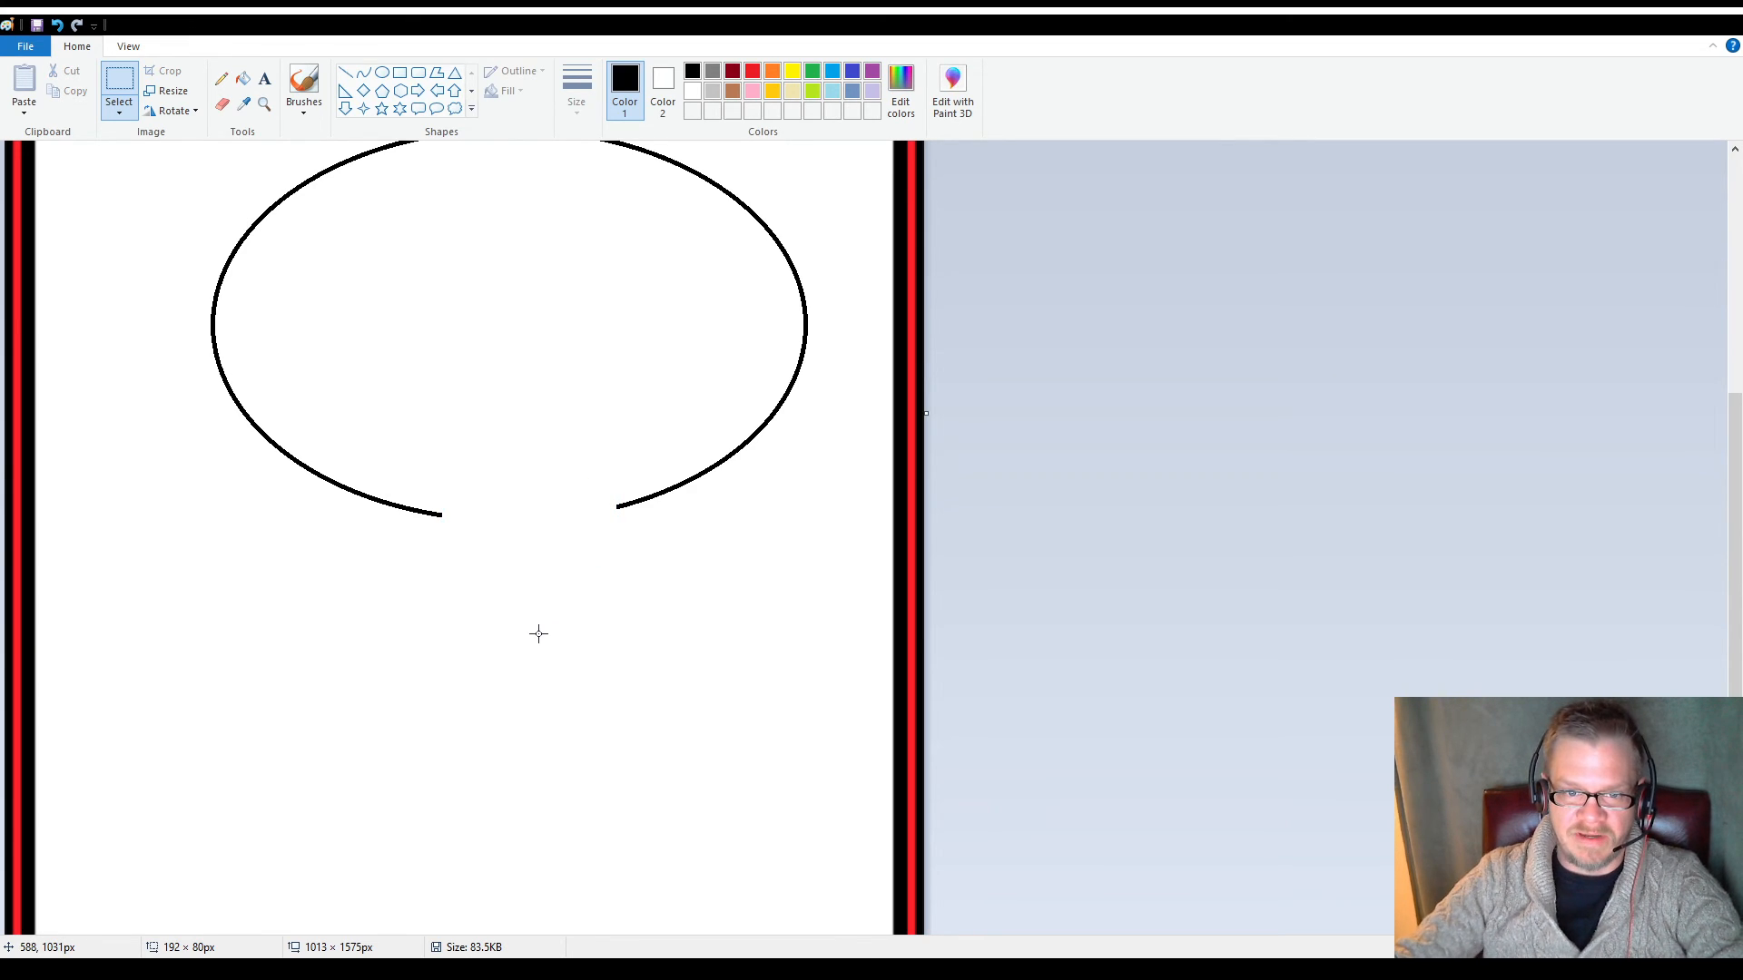
pyautogui.moveTo(395, 484); pyautogui.dragTo(482, 540)
pyautogui.press('Delete')
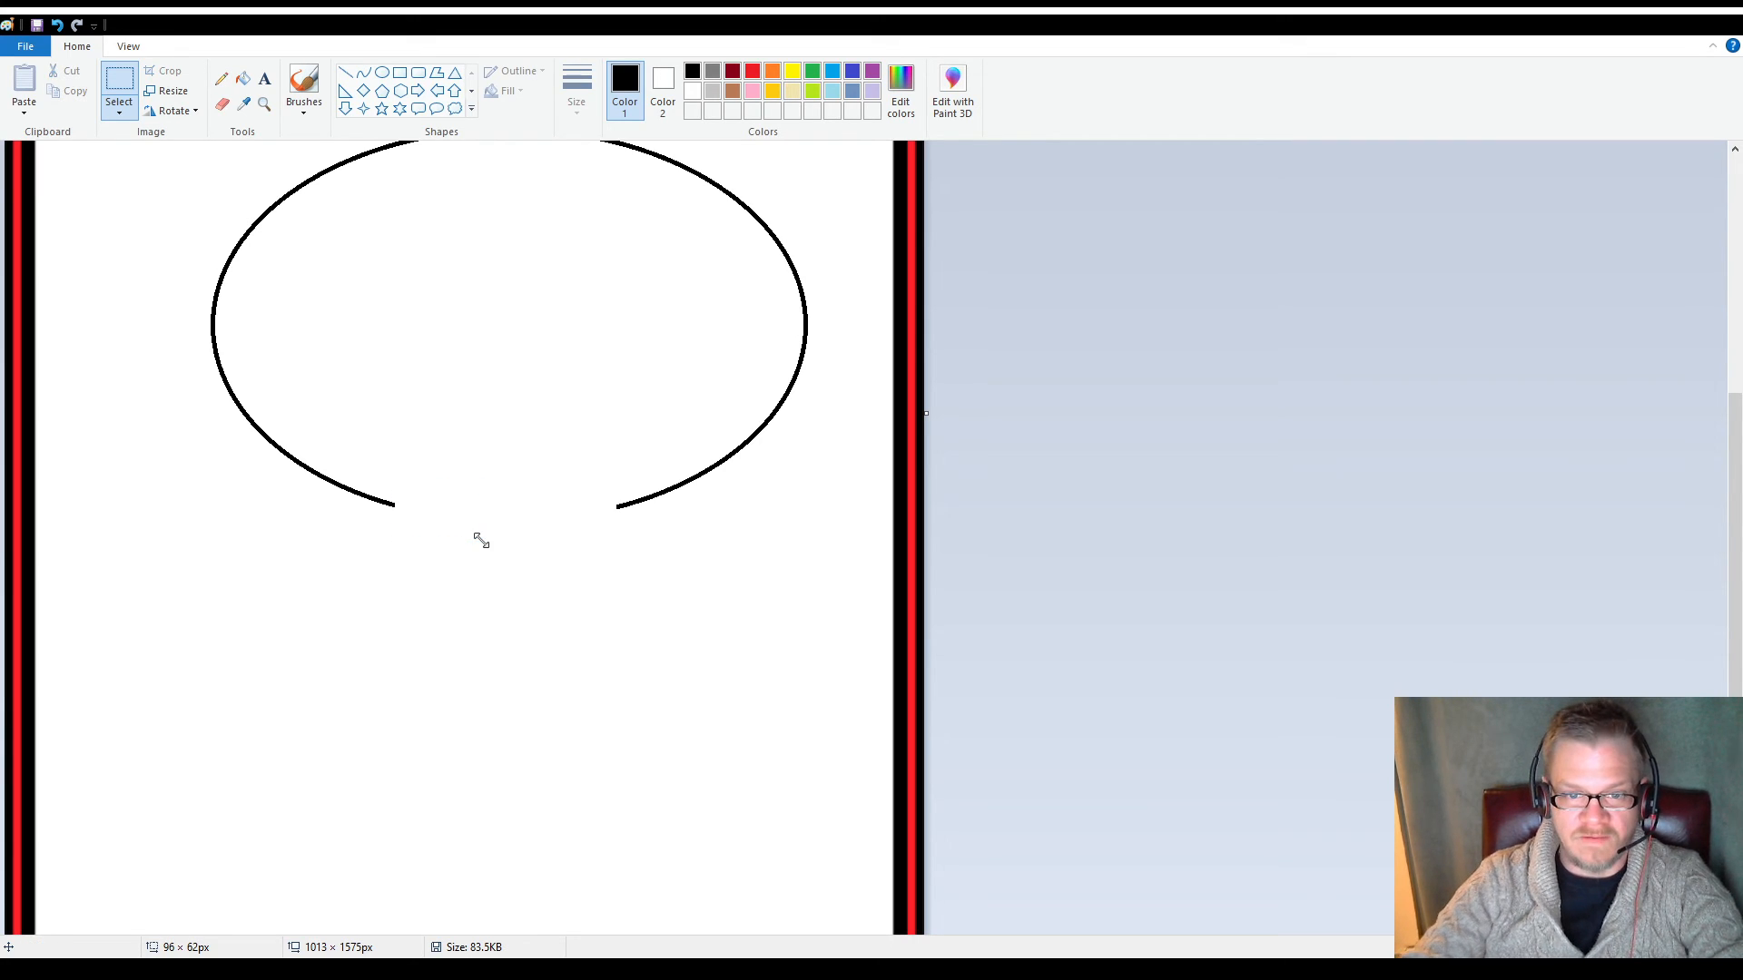
# Draw a rounded rectangle across the gap at the ellipse's bottom so its sides meet the two open ends
pyautogui.scroll(4, 462, 526)
pyautogui.scroll(-2, 362, 499)
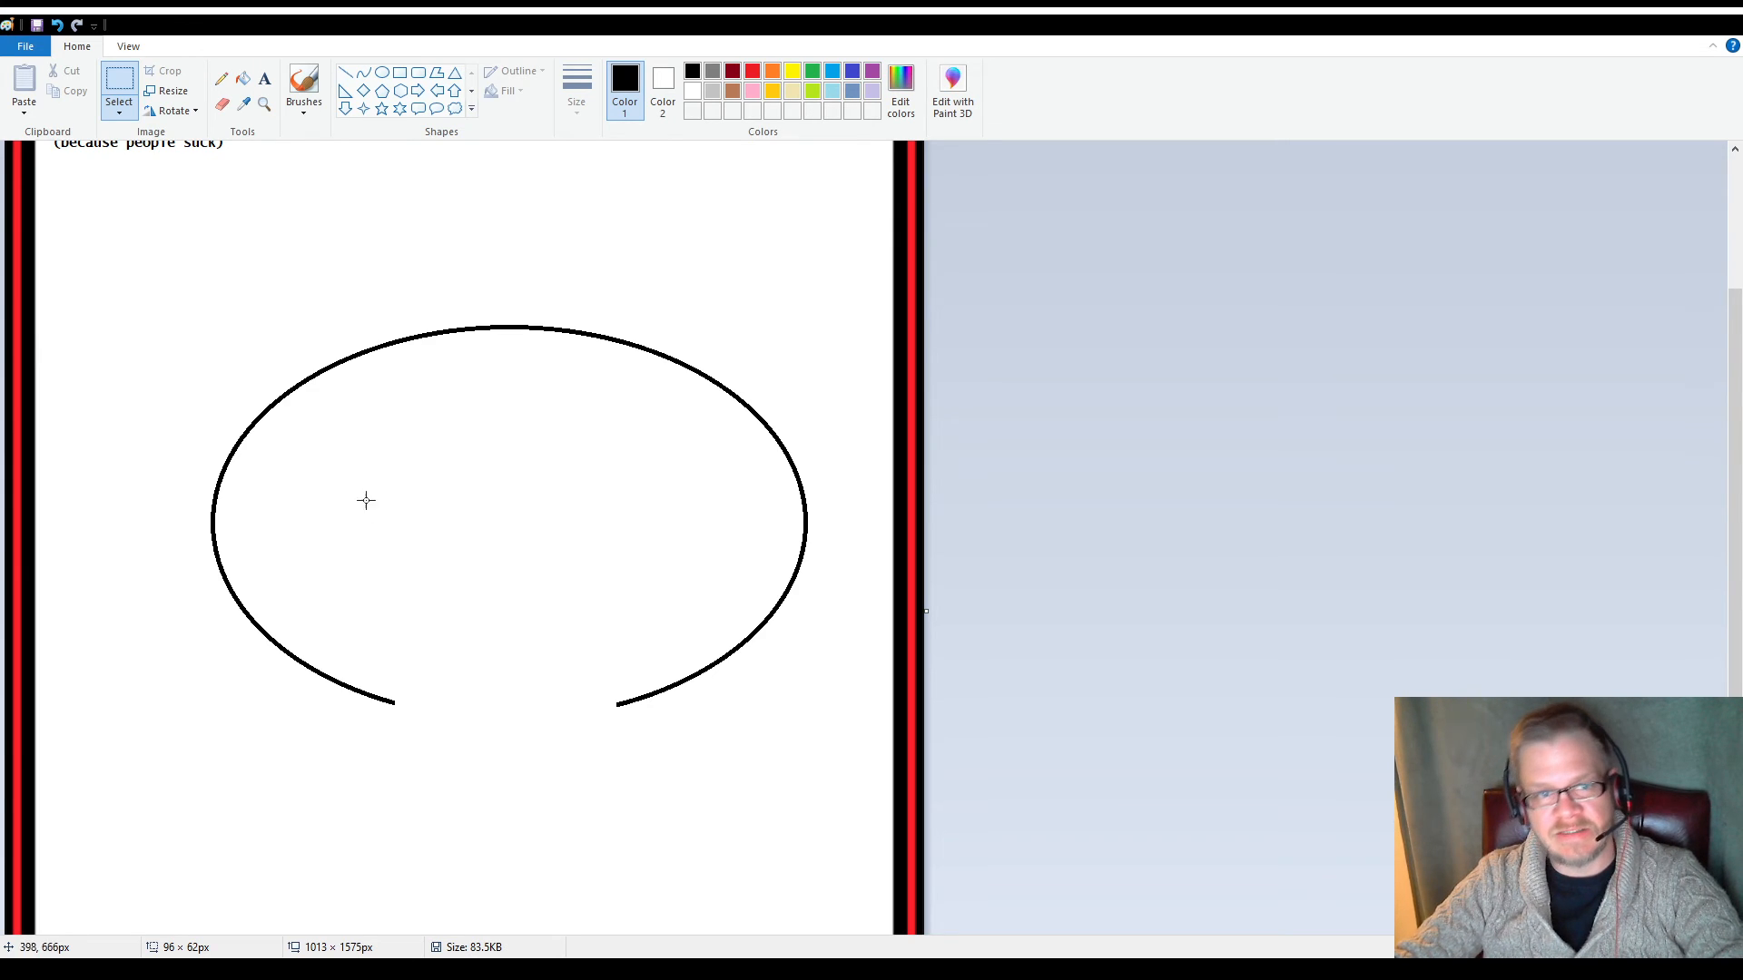
pyautogui.click(417, 74)
pyautogui.moveTo(393, 679); pyautogui.dragTo(620, 814)
pyautogui.click(448, 560)
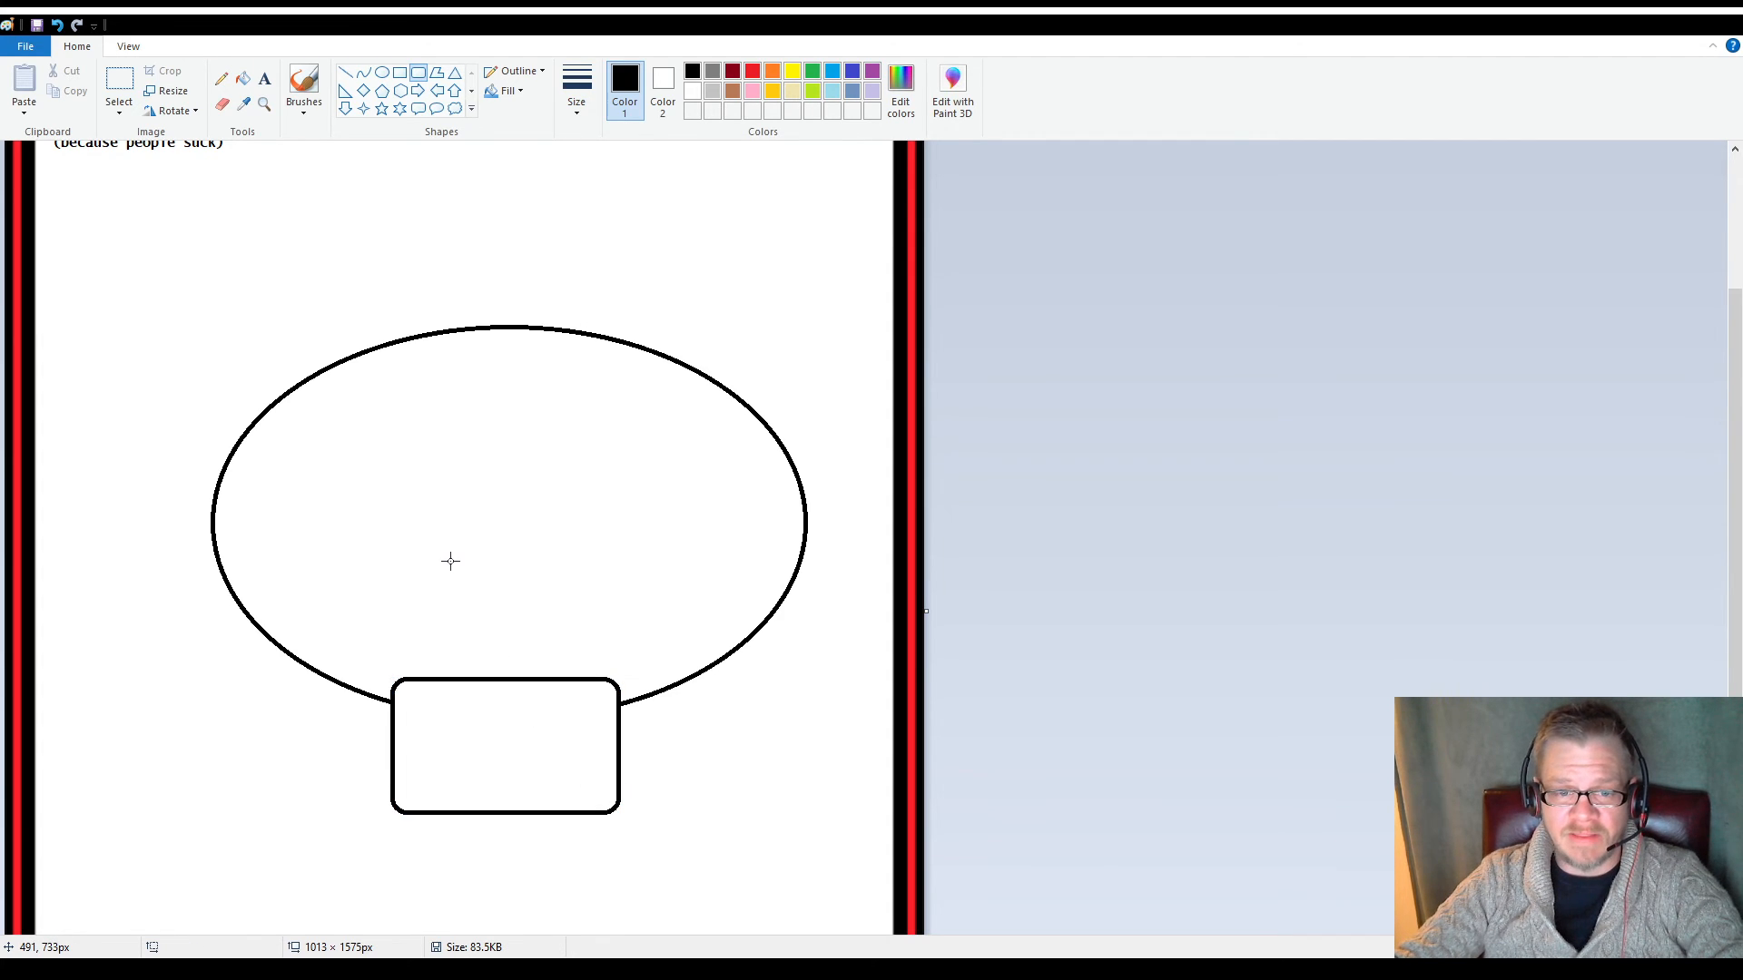
# Erase the rounded rectangle's top edge and upper corners so that it opens into the ellipse
pyautogui.click(221, 103)
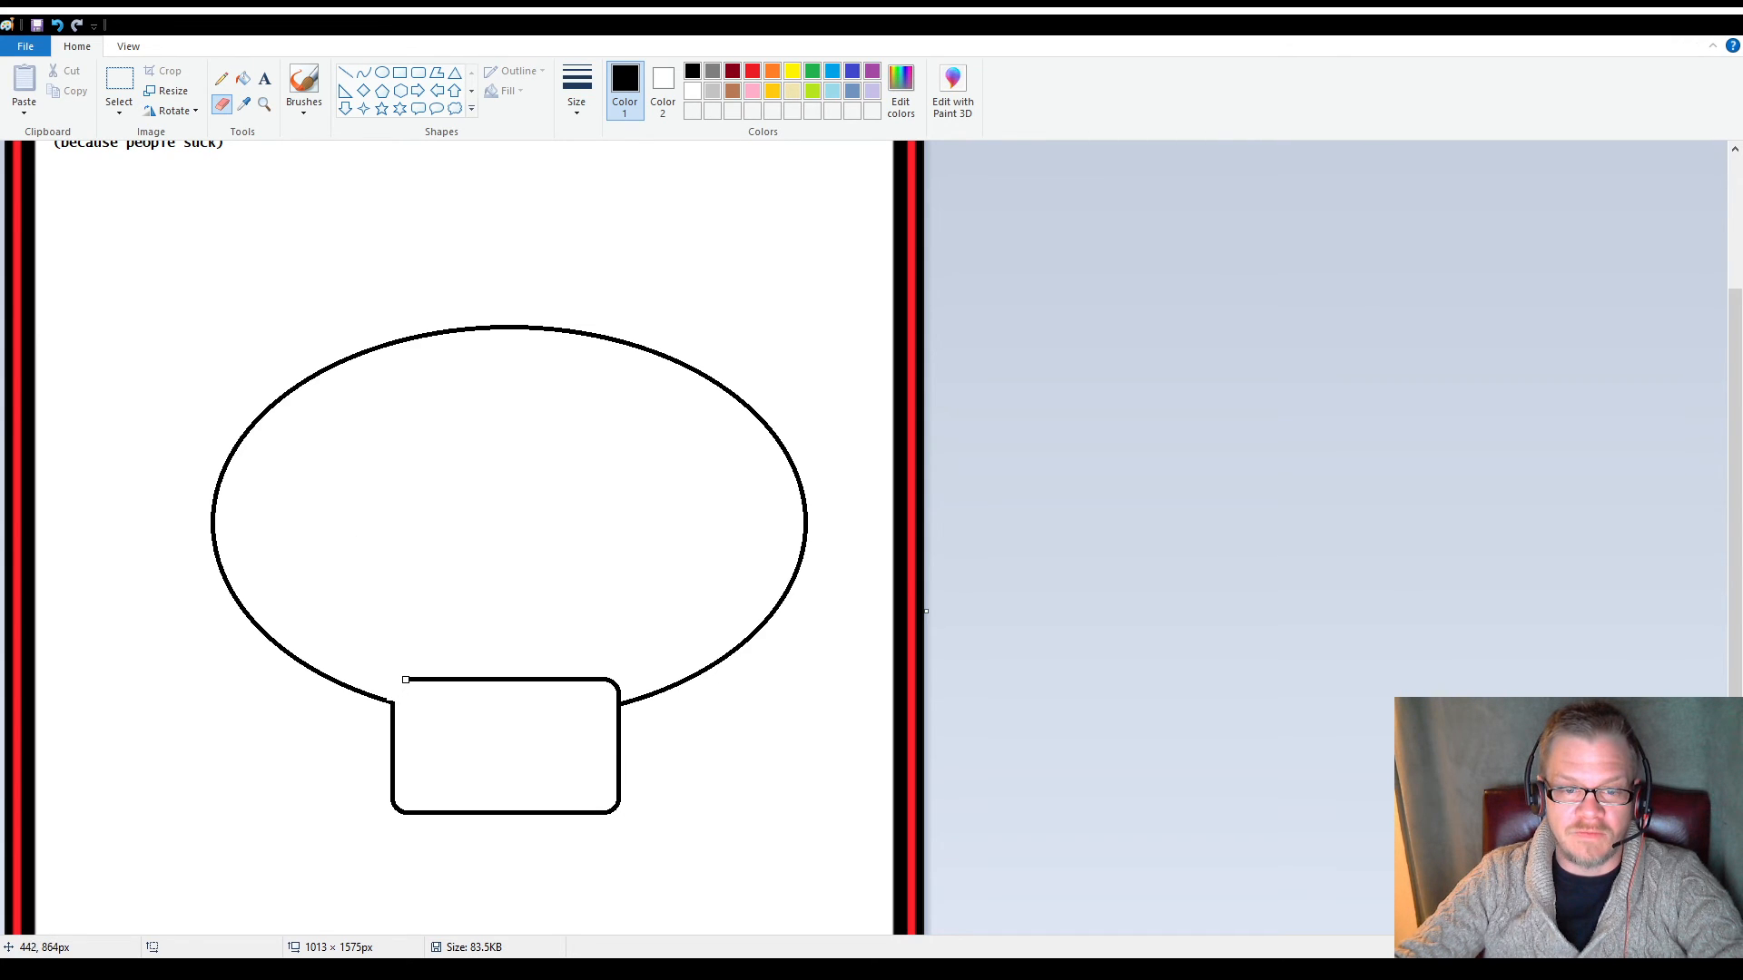
pyautogui.moveTo(444, 681); pyautogui.dragTo(491, 681)
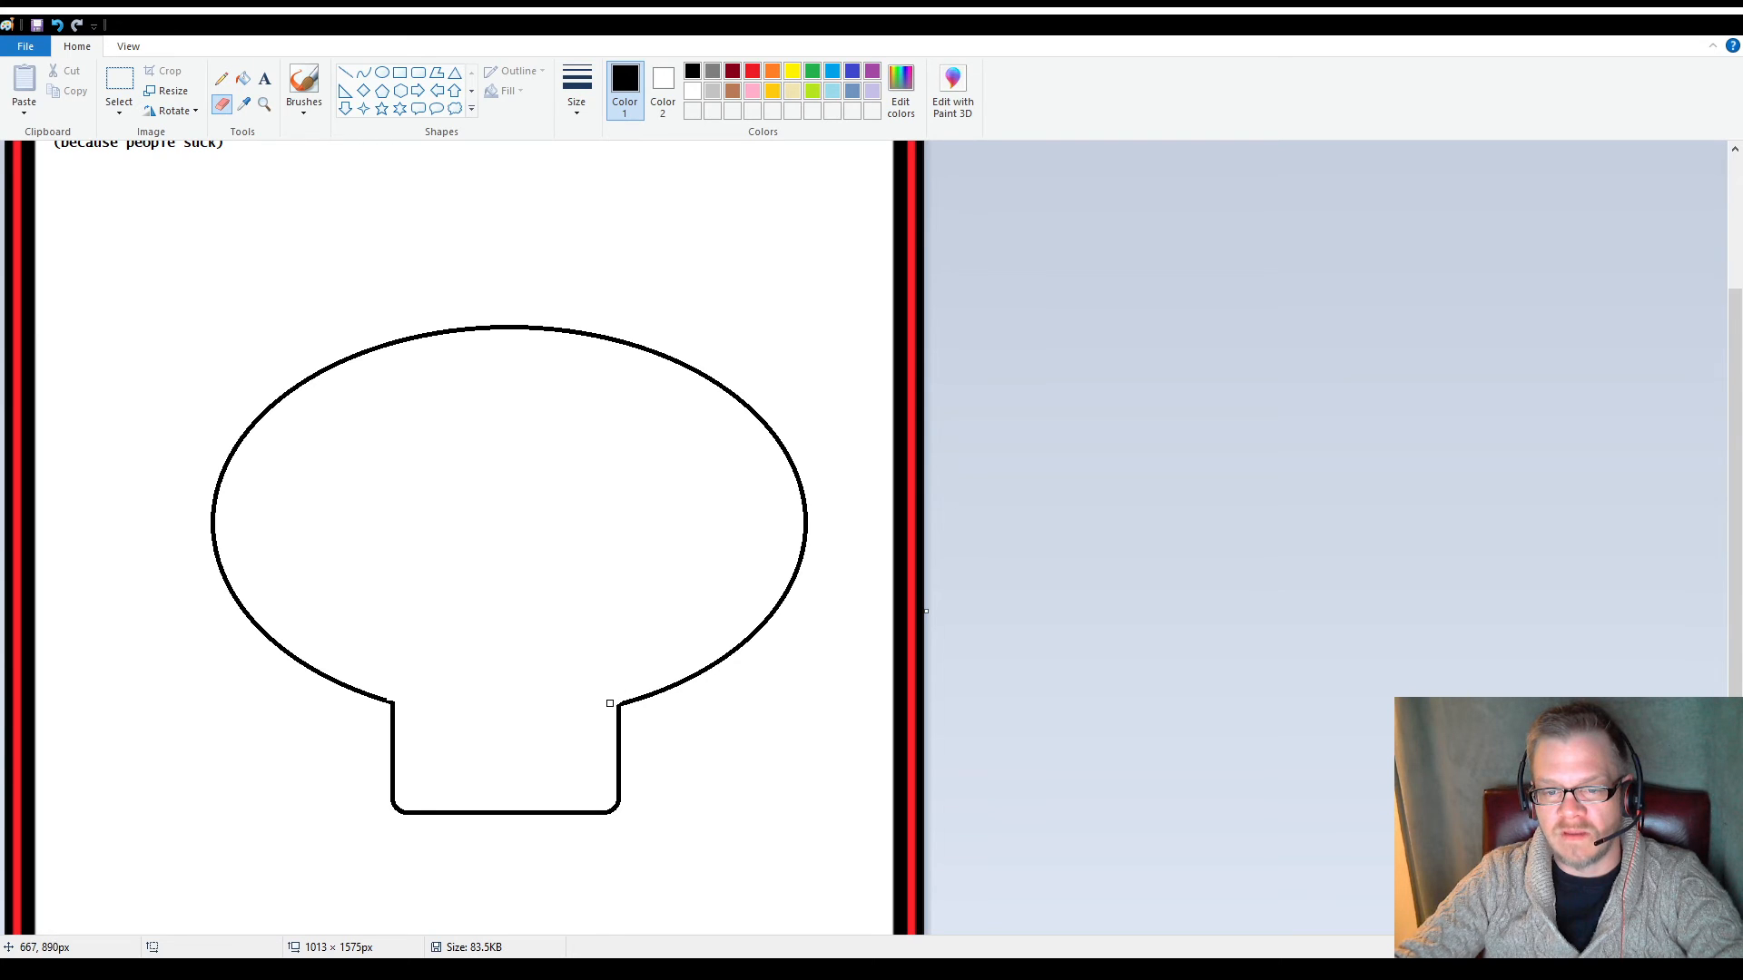
# Patch the uneven joint between the ellipse's left end and the rounded rectangle with a short straight line
pyautogui.click(226, 83)
pyautogui.click(265, 103)
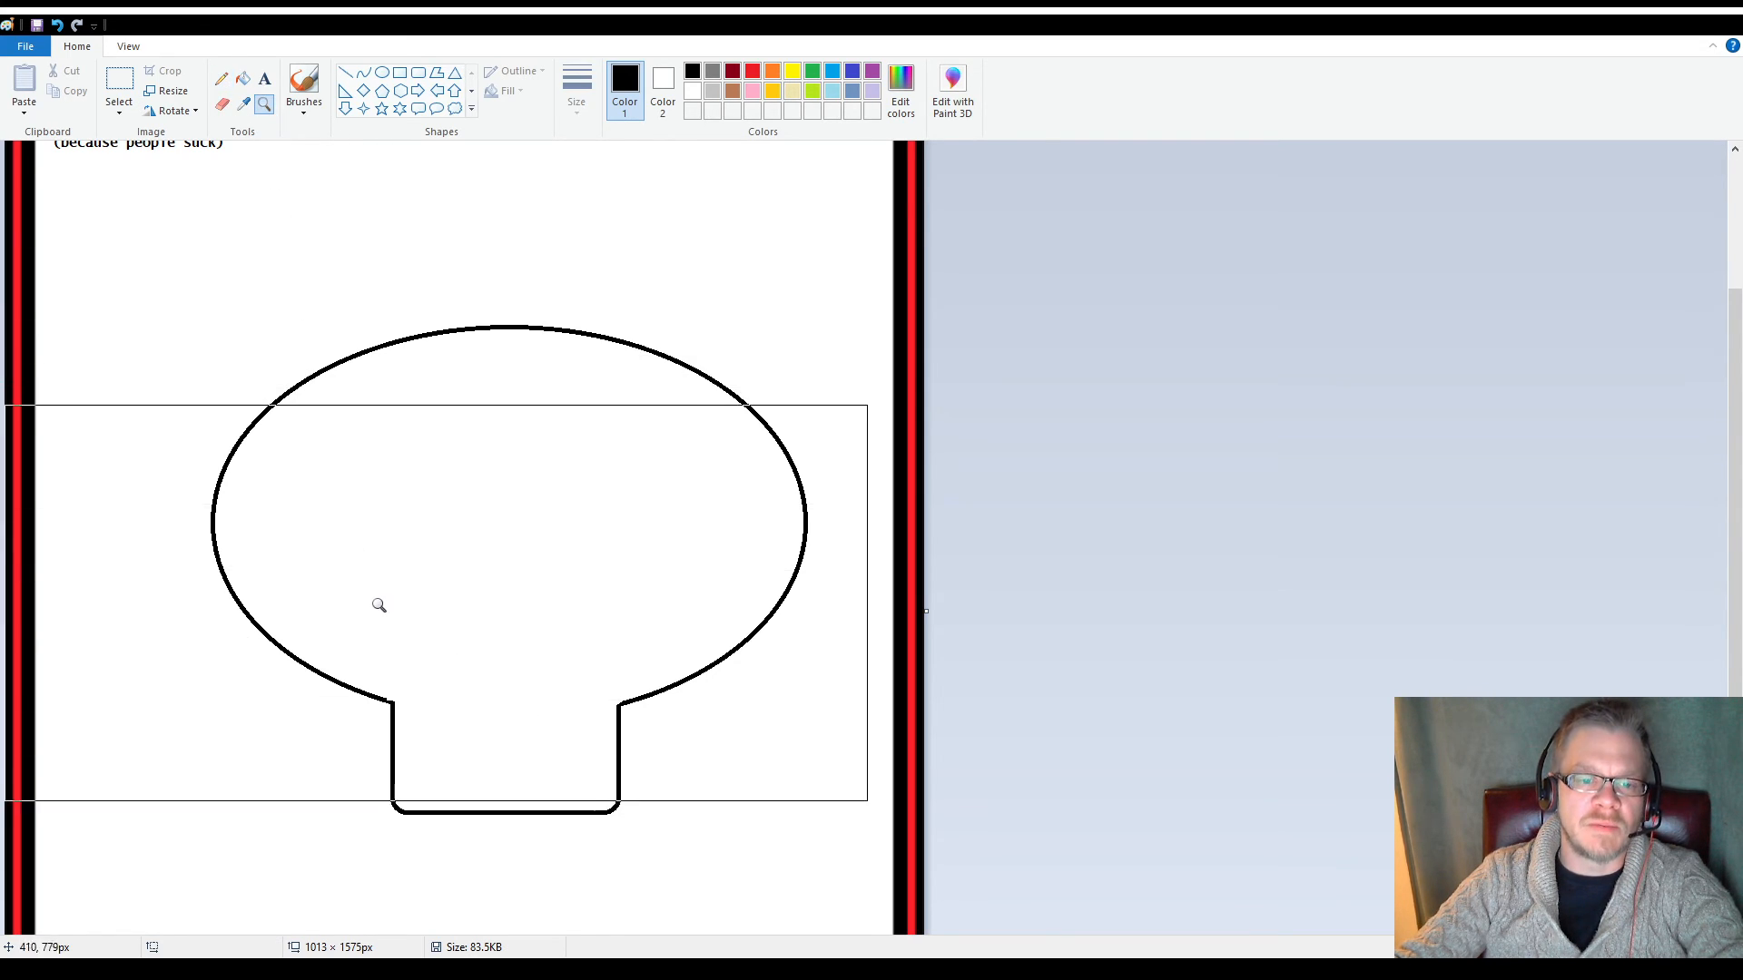
pyautogui.click(386, 613)
pyautogui.click(817, 699)
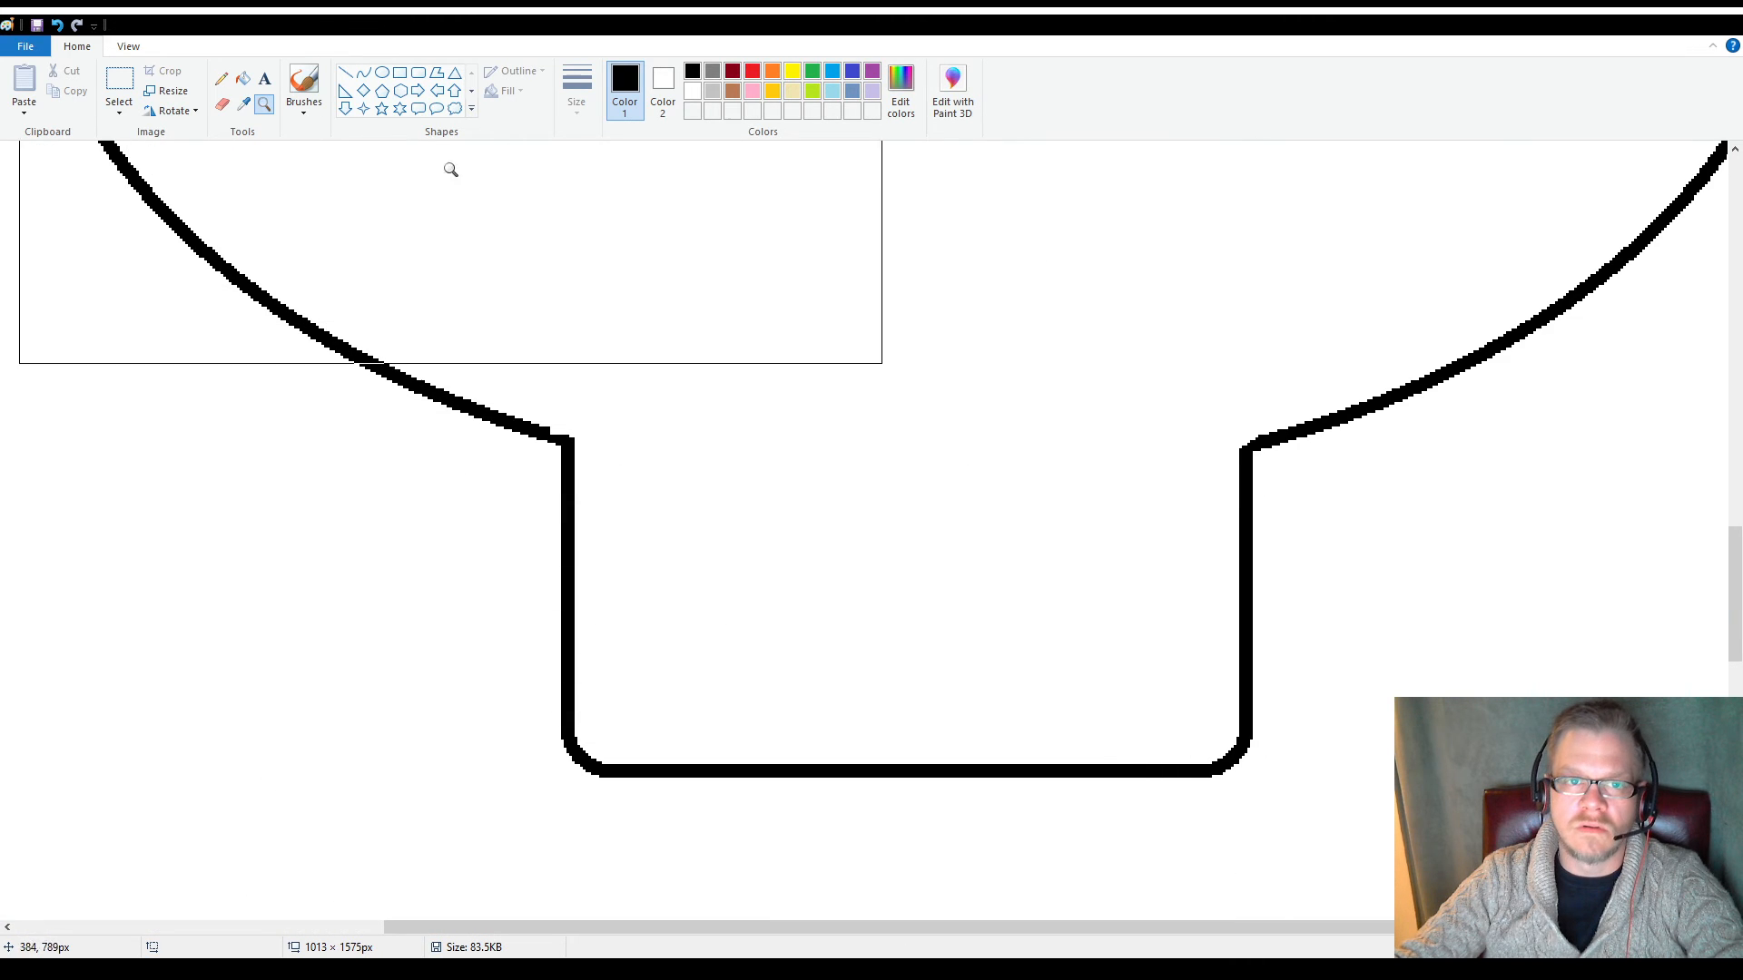
pyautogui.click(222, 79)
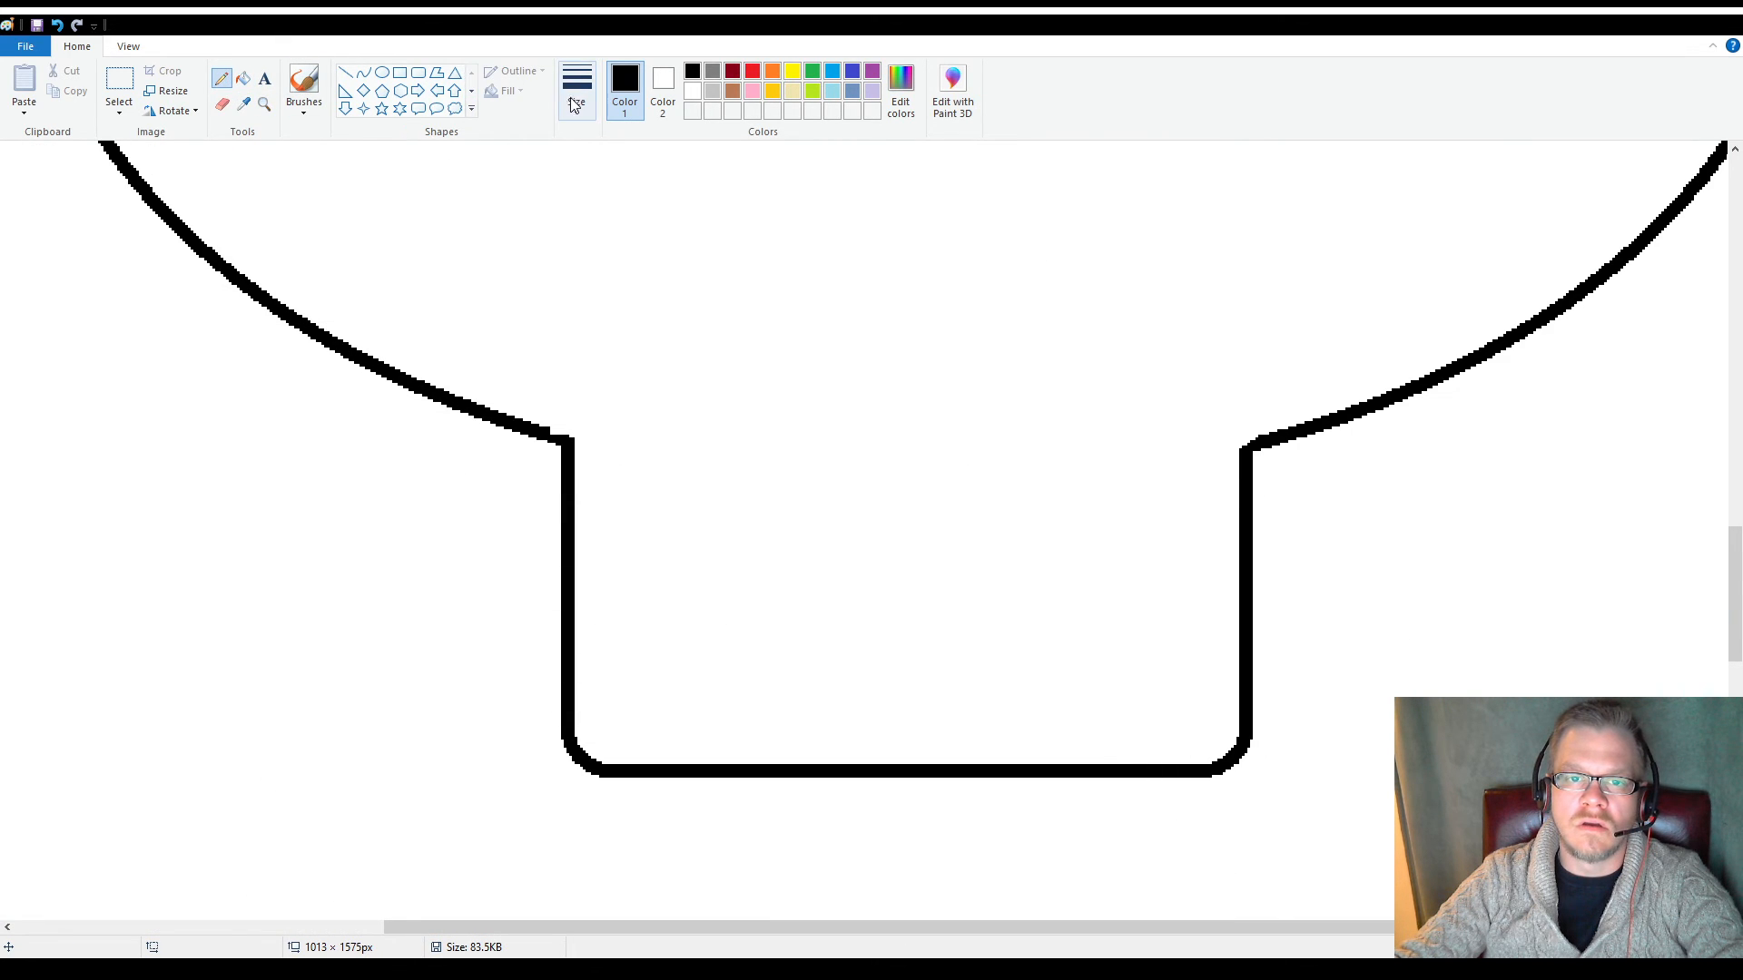
pyautogui.click(345, 73)
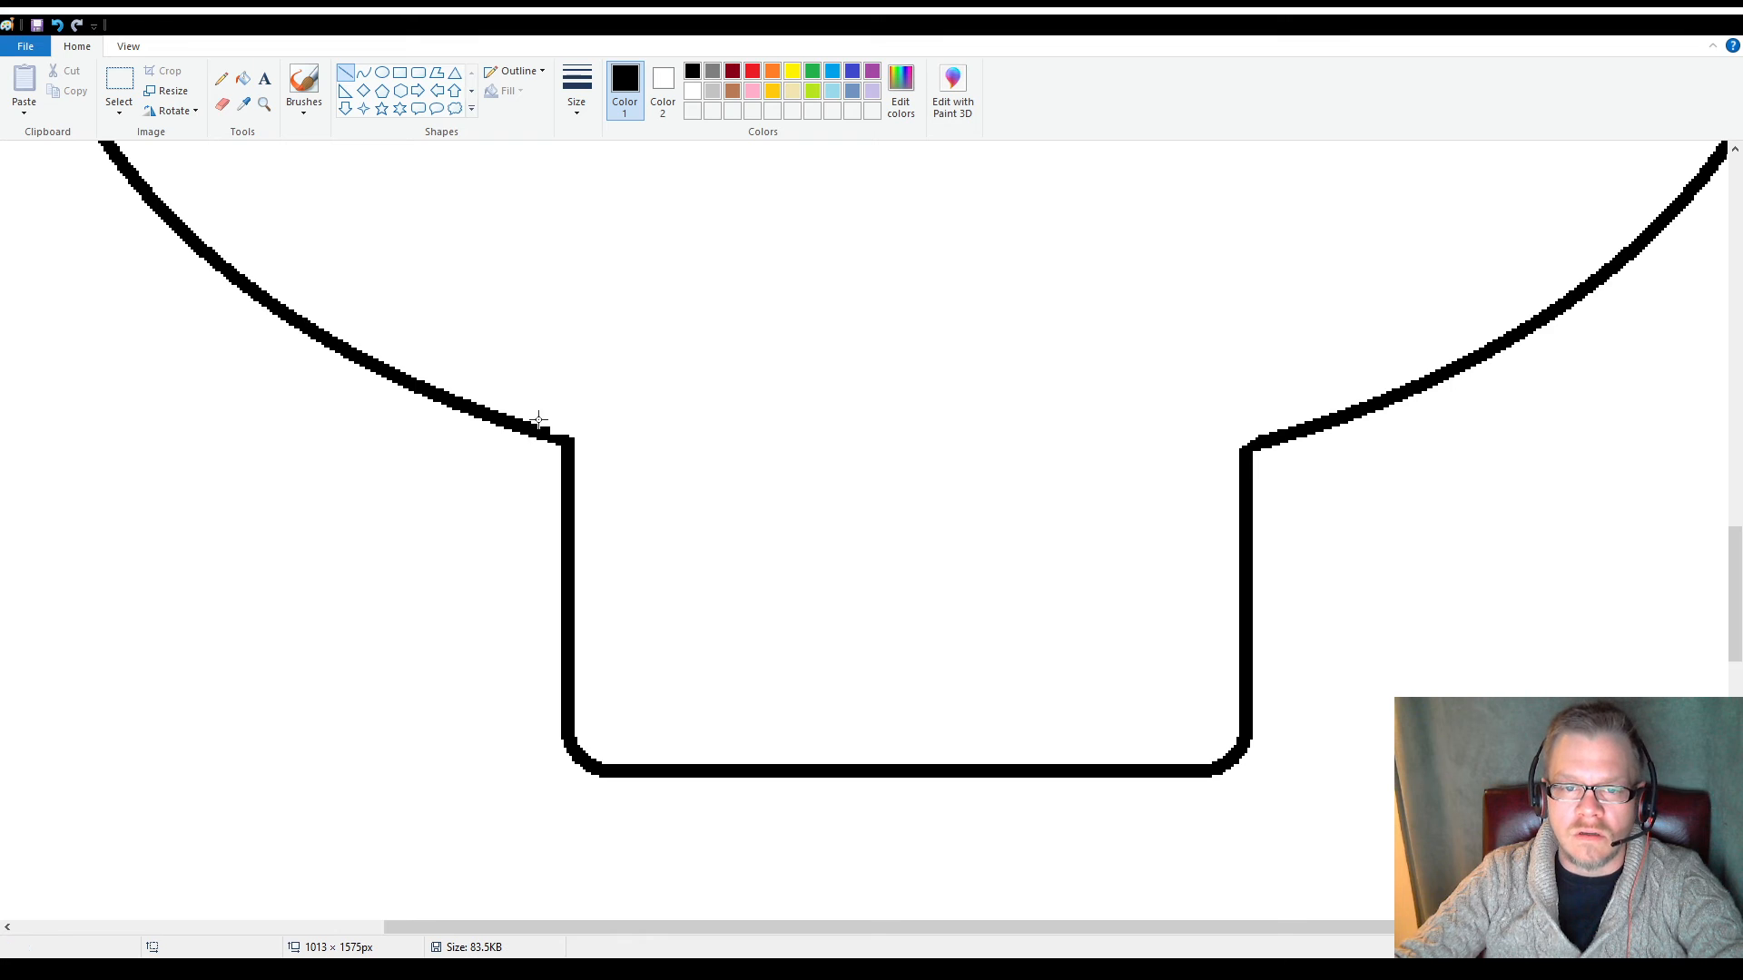
pyautogui.moveTo(538, 428); pyautogui.dragTo(567, 441)
pyautogui.click(593, 333)
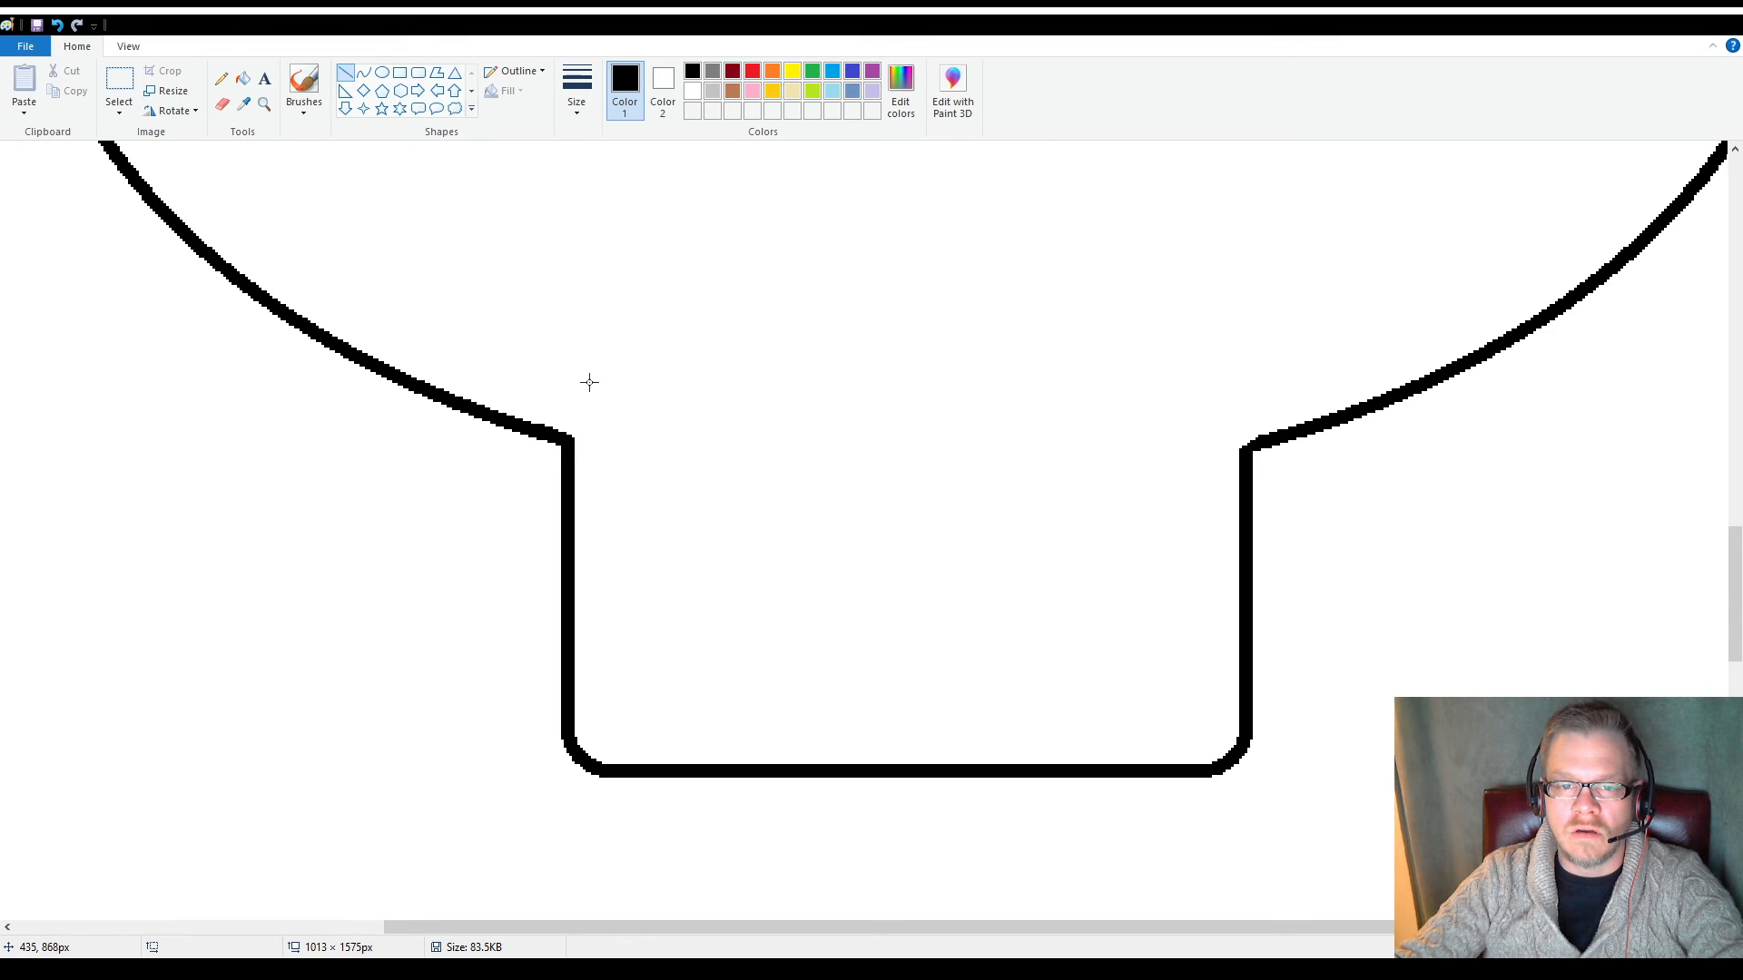
# Draw a vertical line 210 px long straight down from the ellipse's leftmost point
pyautogui.click(264, 103)
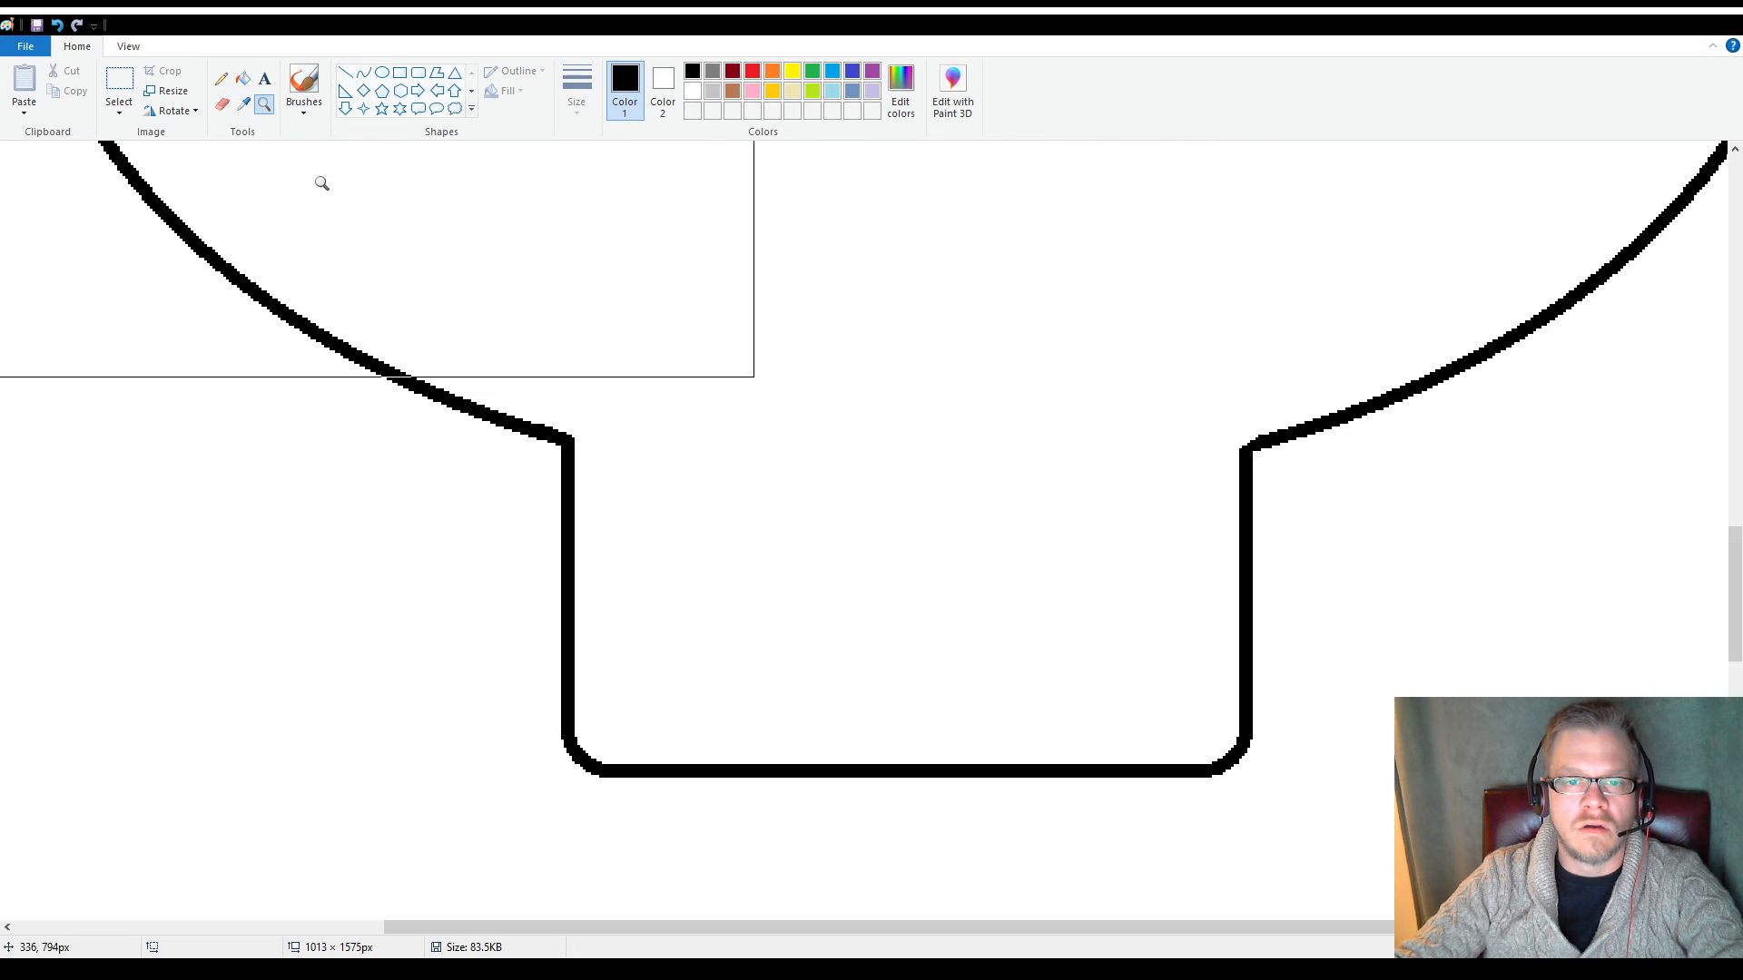
pyautogui.rightClick(323, 182)
pyautogui.rightClick(661, 384)
pyautogui.scroll(5, 595, 327)
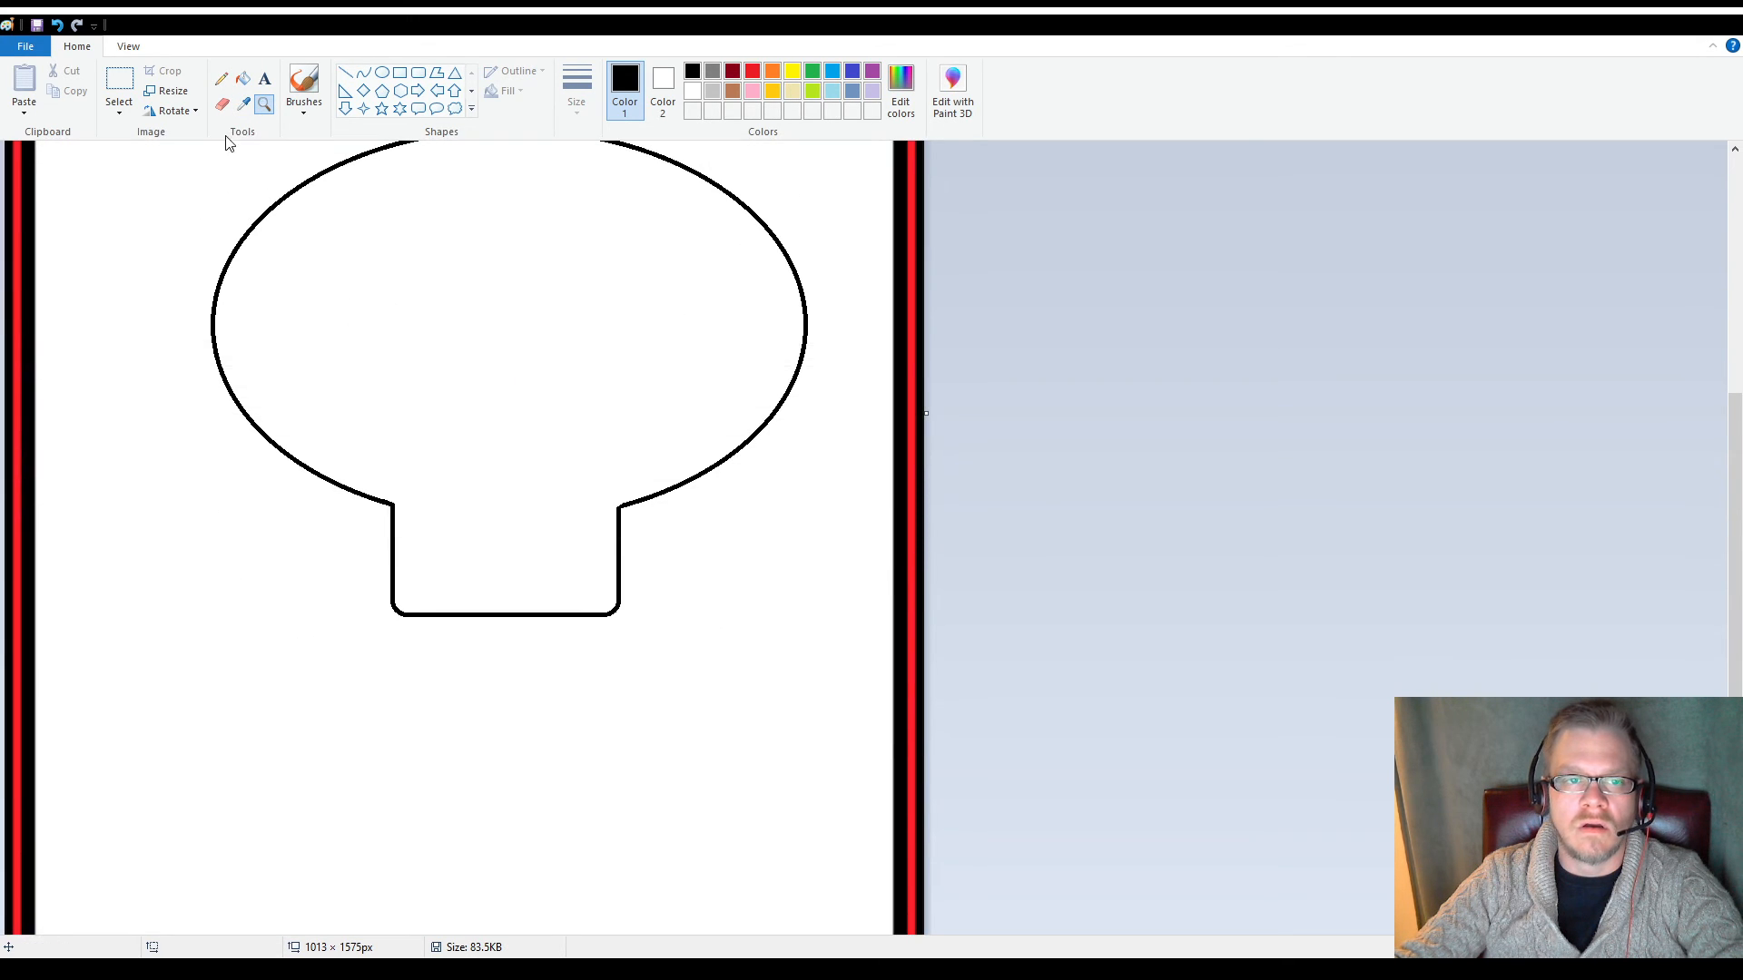
pyautogui.click(345, 72)
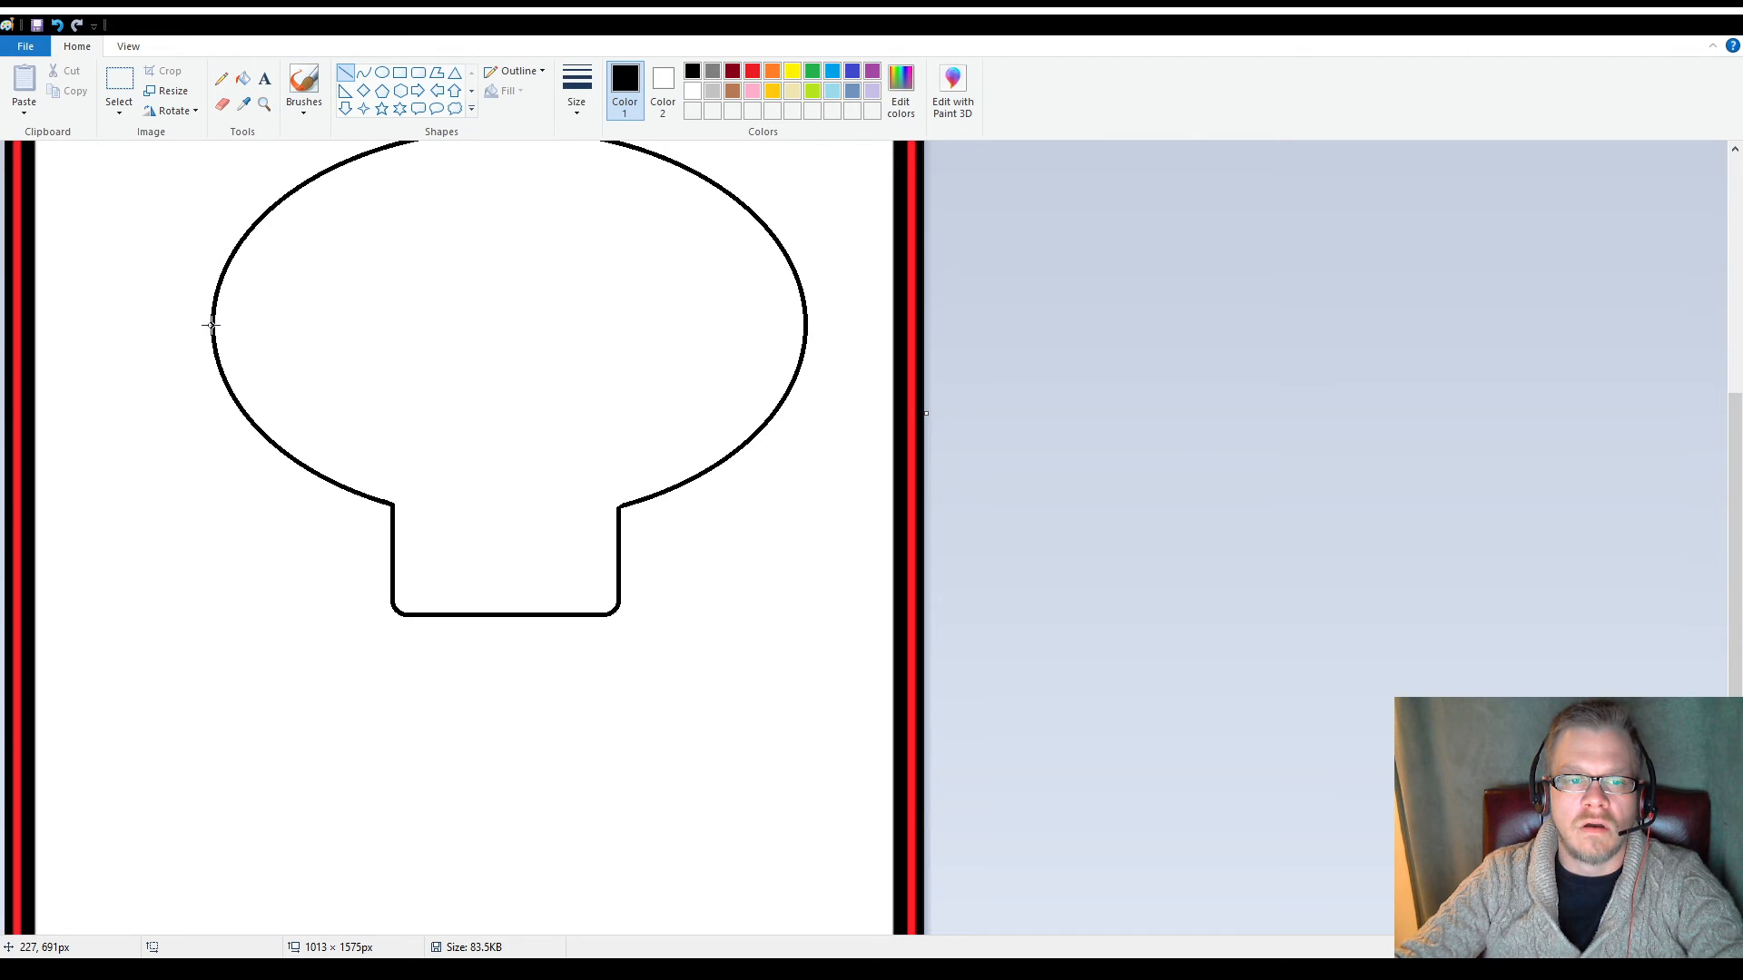
pyautogui.moveTo(211, 324); pyautogui.dragTo(210, 515)
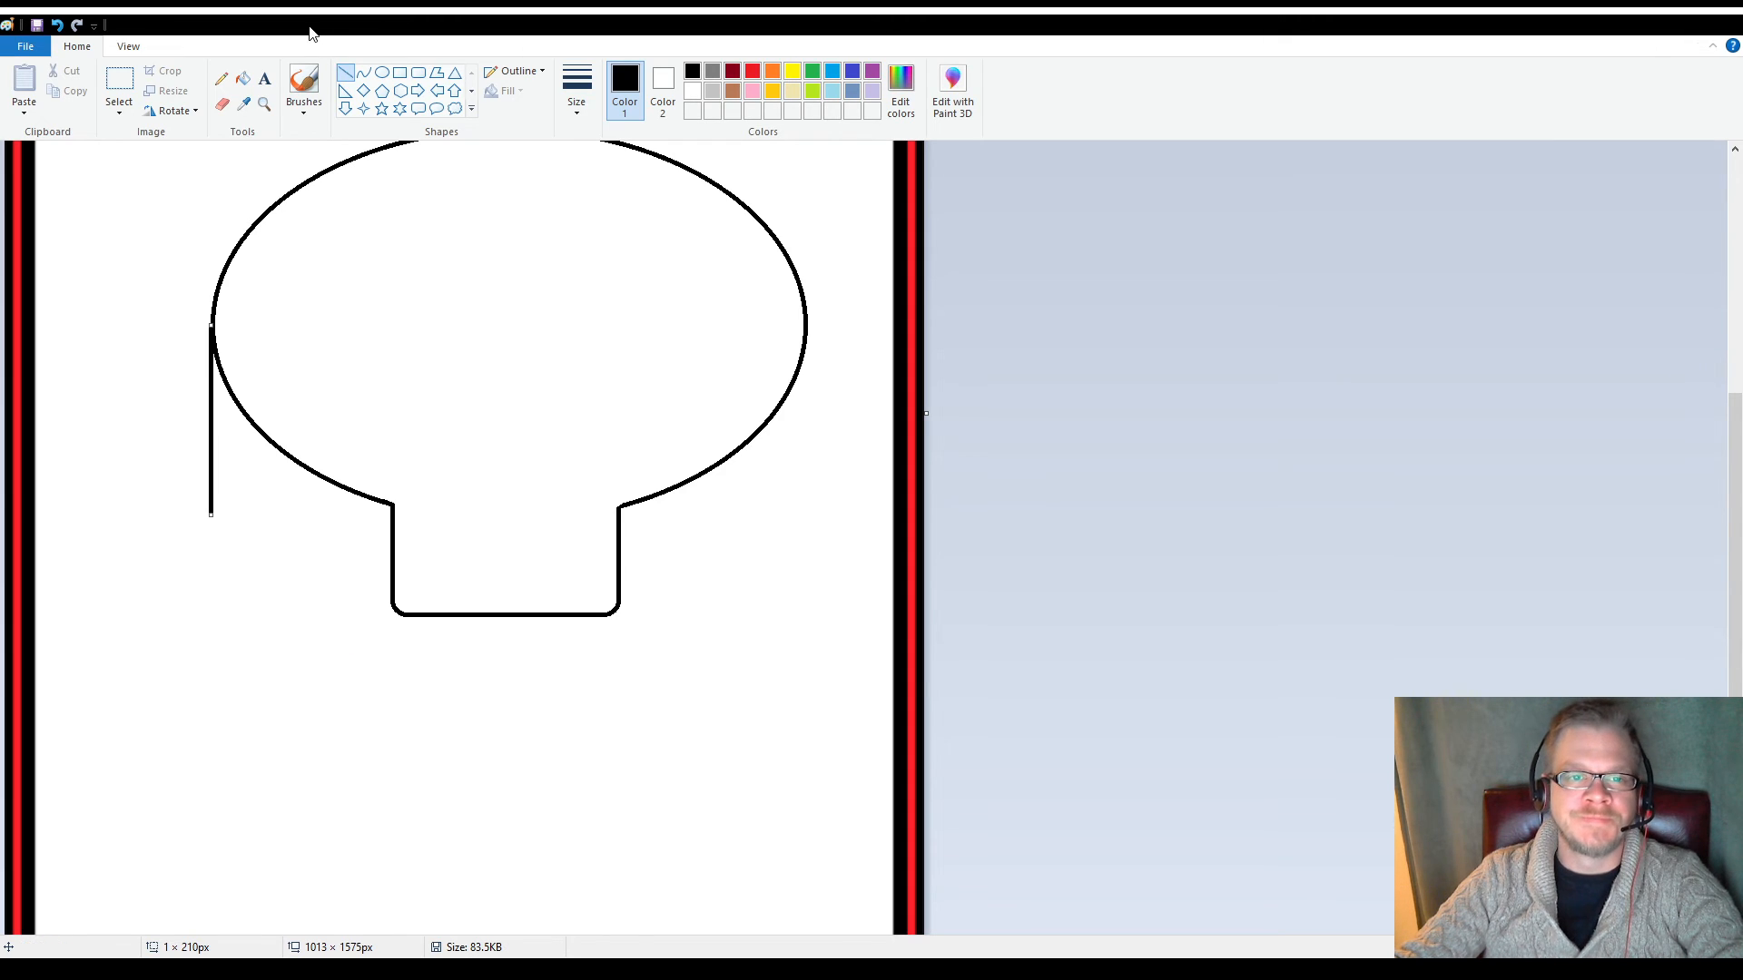
# Draw a second ellipse below the first, starting at the vertical line's lower end, and size it to 656 × 334 px to match the upper width
pyautogui.click(383, 73)
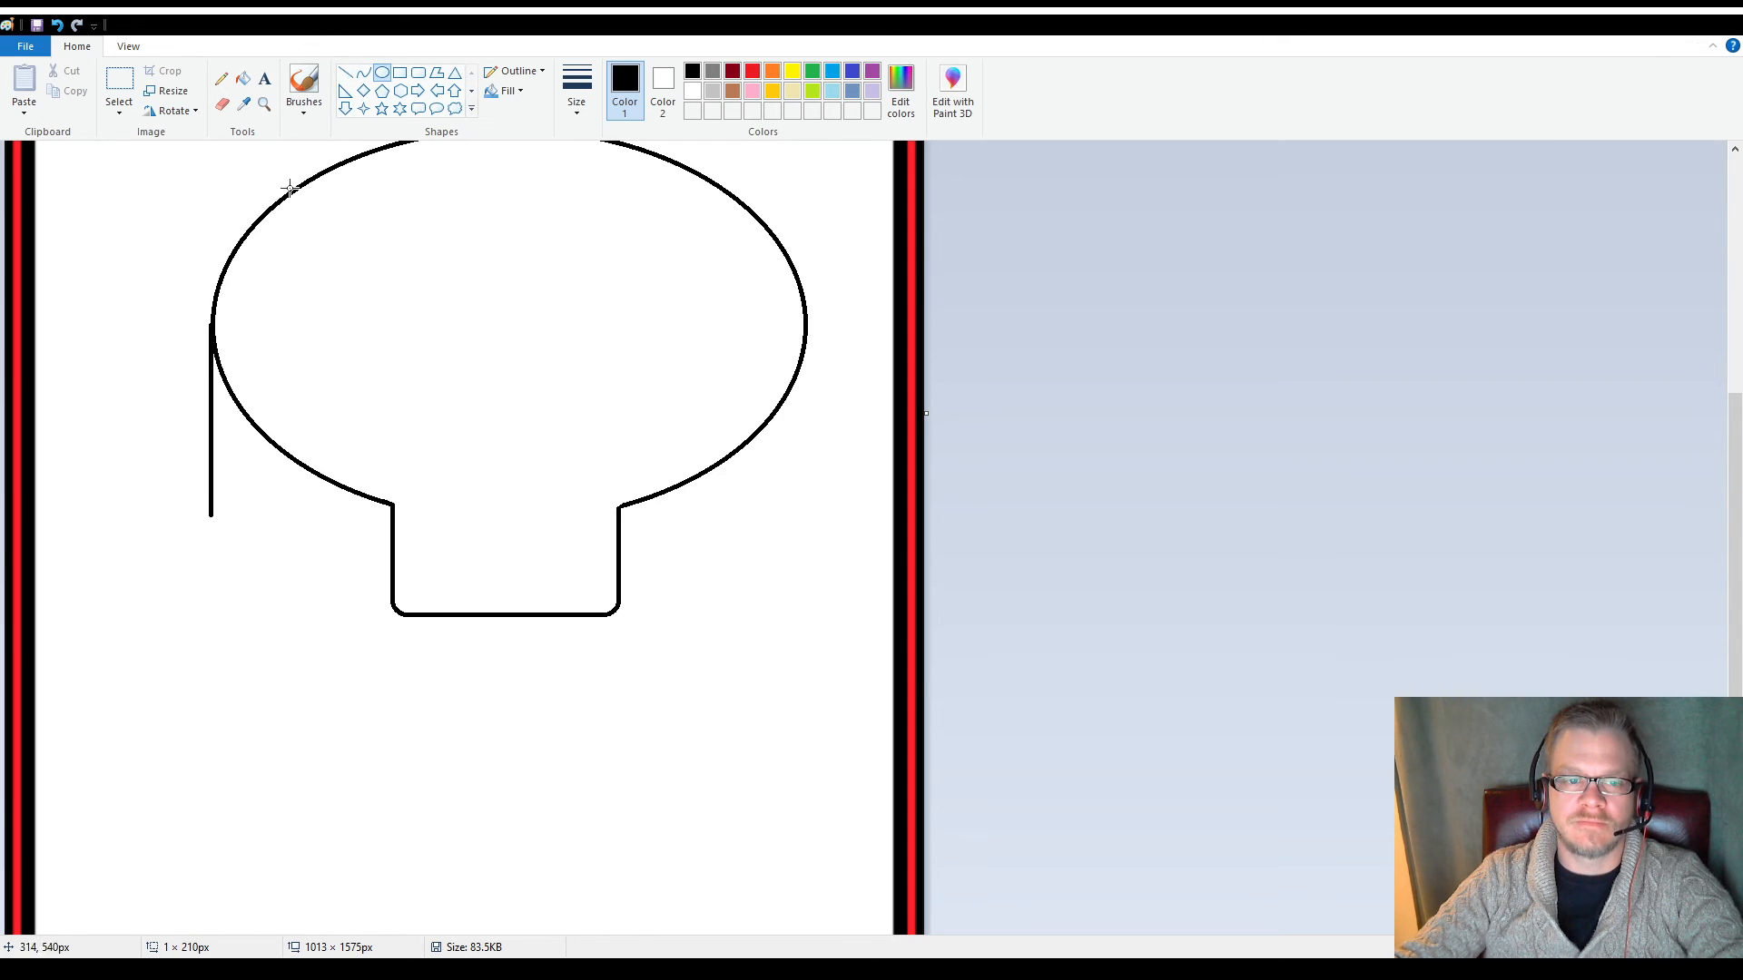
pyautogui.moveTo(211, 389); pyautogui.dragTo(811, 692)
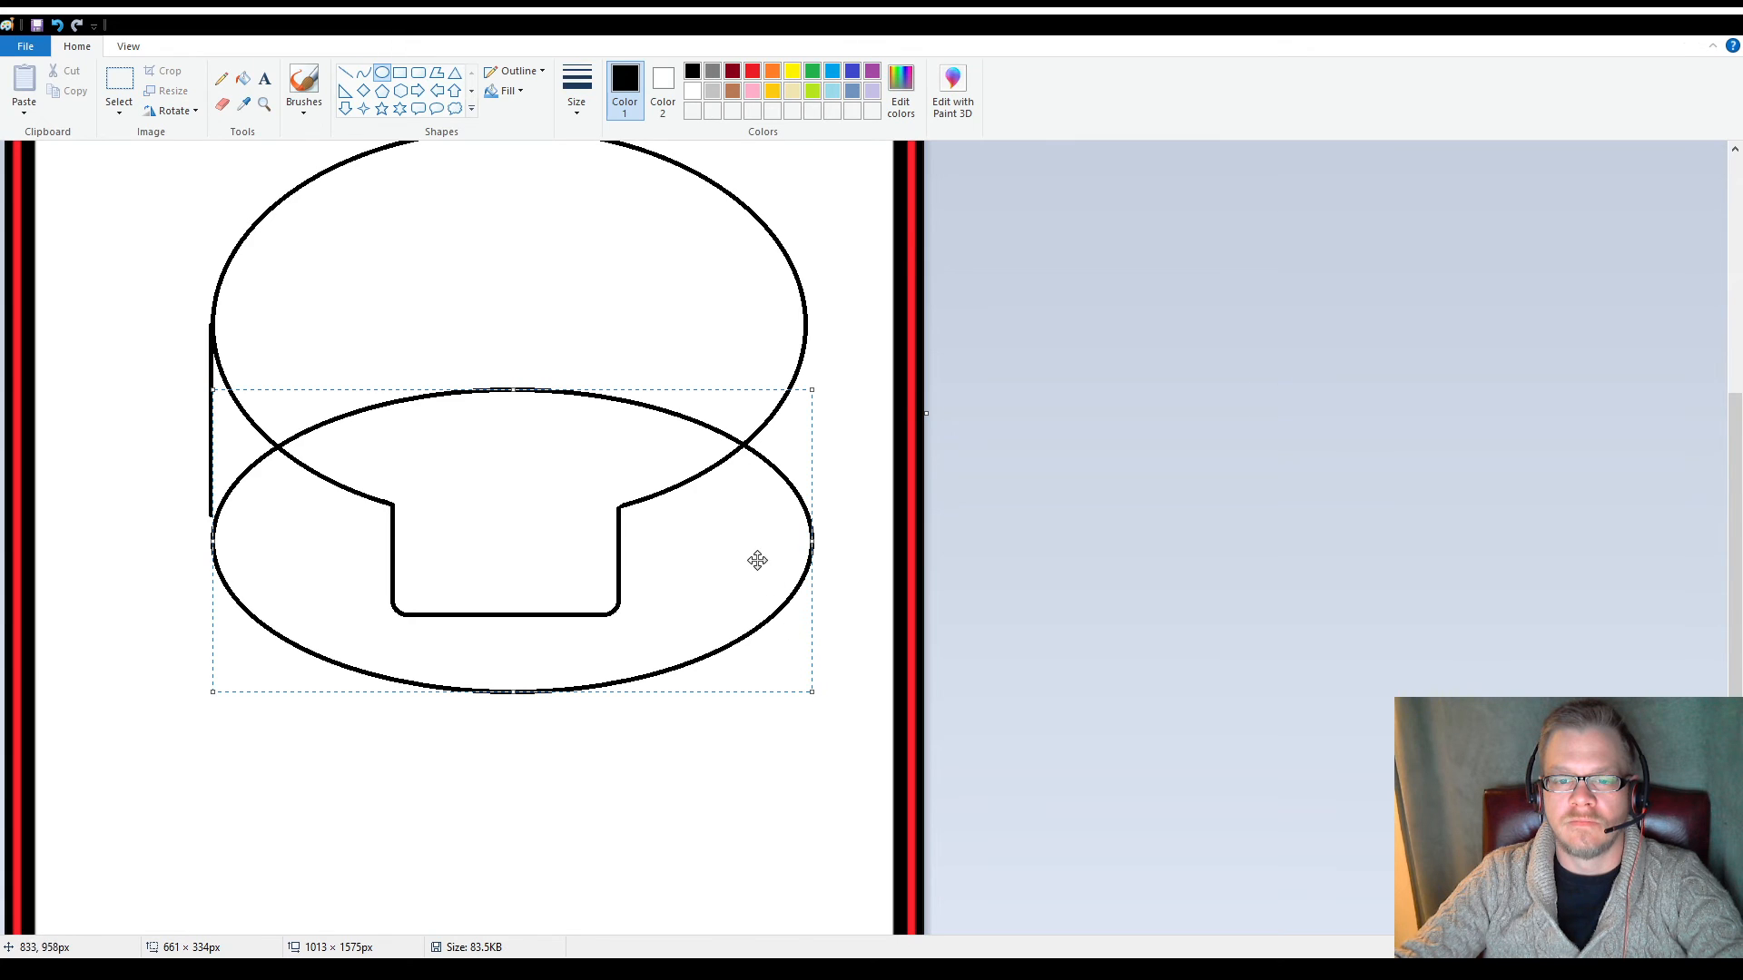
pyautogui.moveTo(733, 526); pyautogui.dragTo(732, 500)
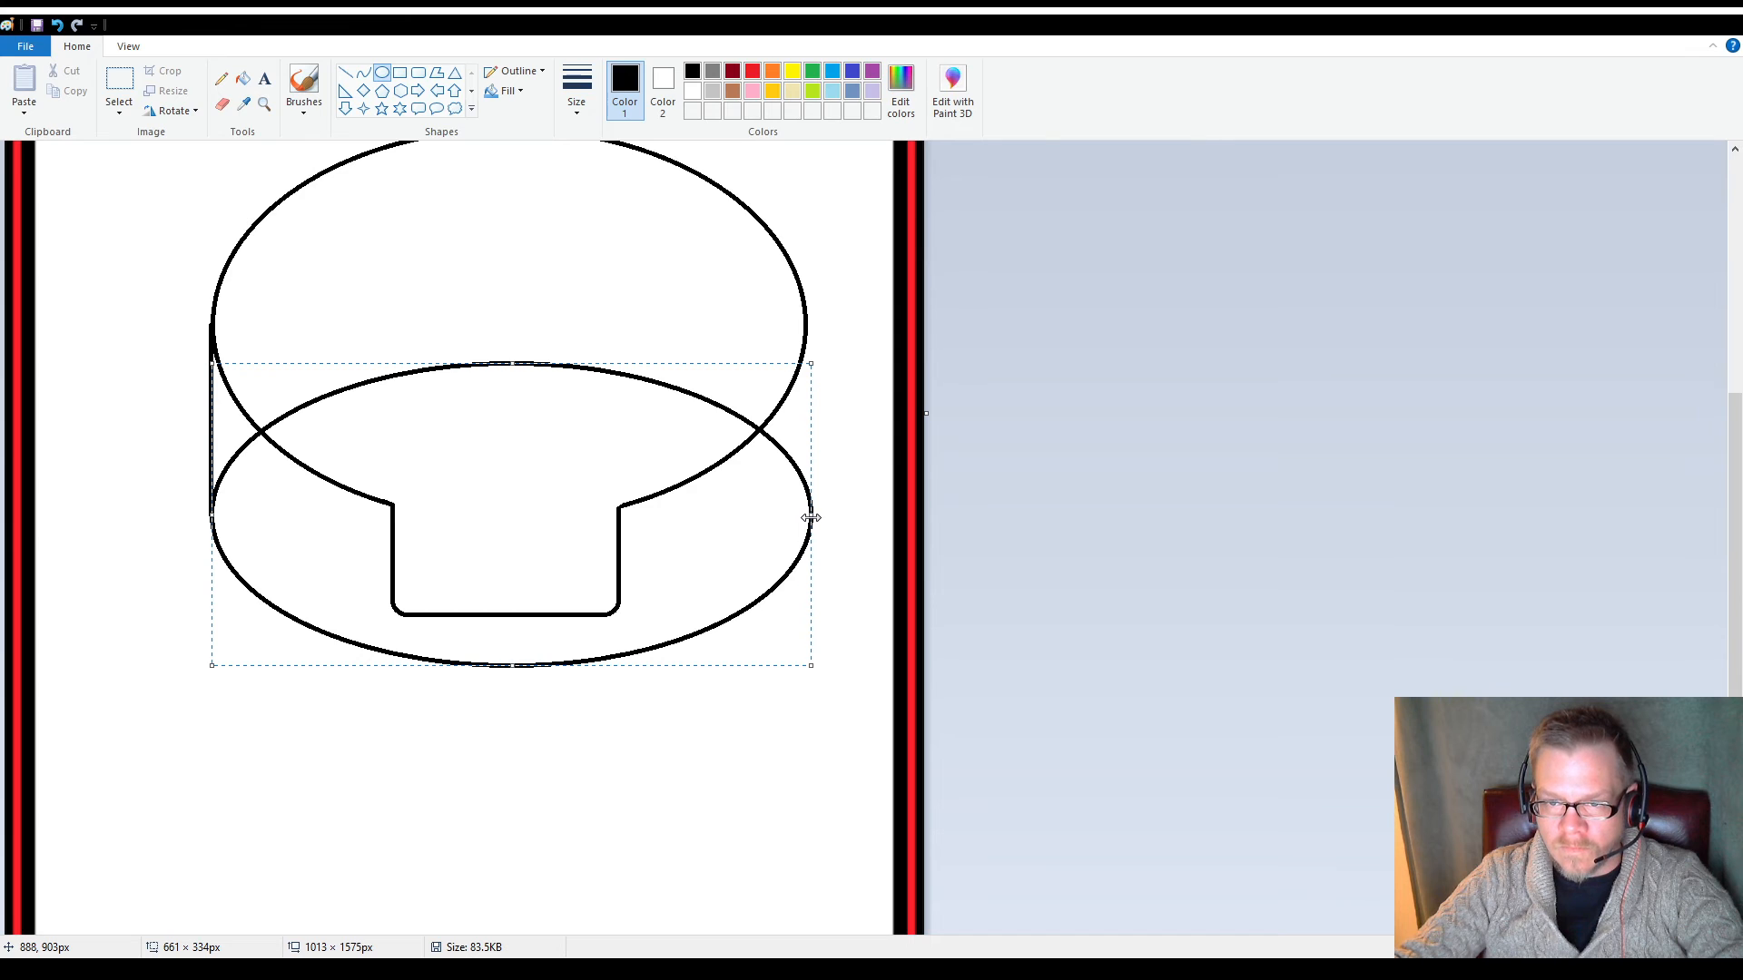
pyautogui.moveTo(811, 517); pyautogui.dragTo(806, 519)
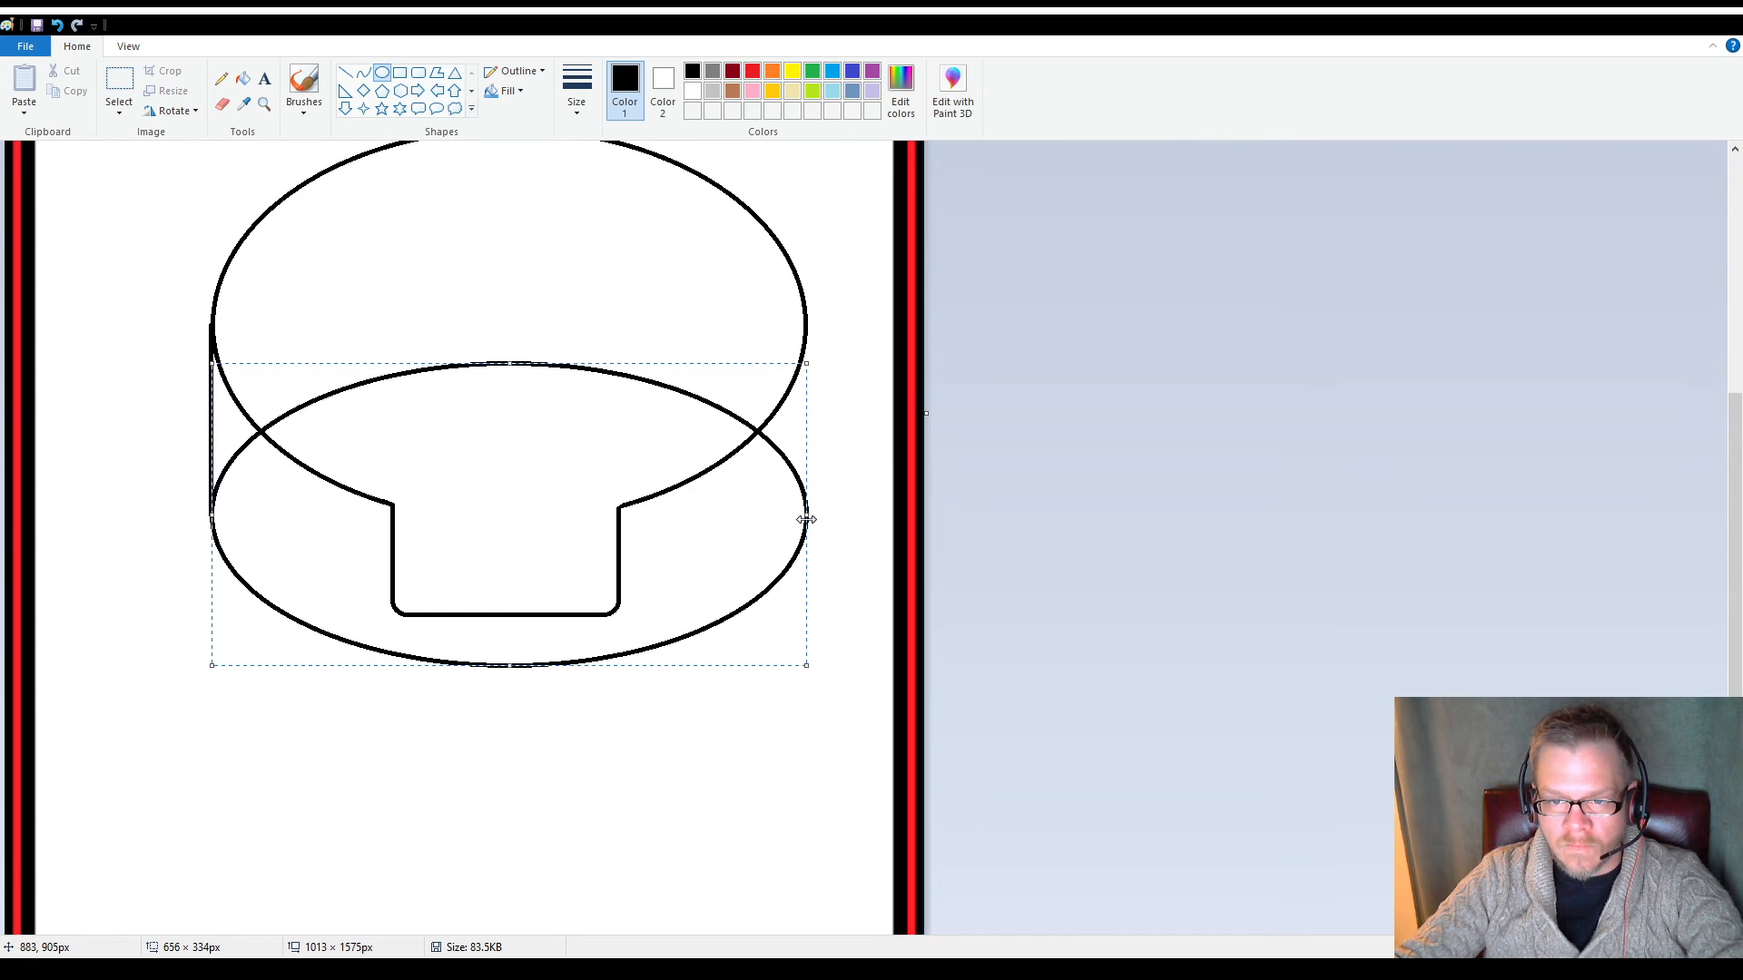
pyautogui.click(748, 715)
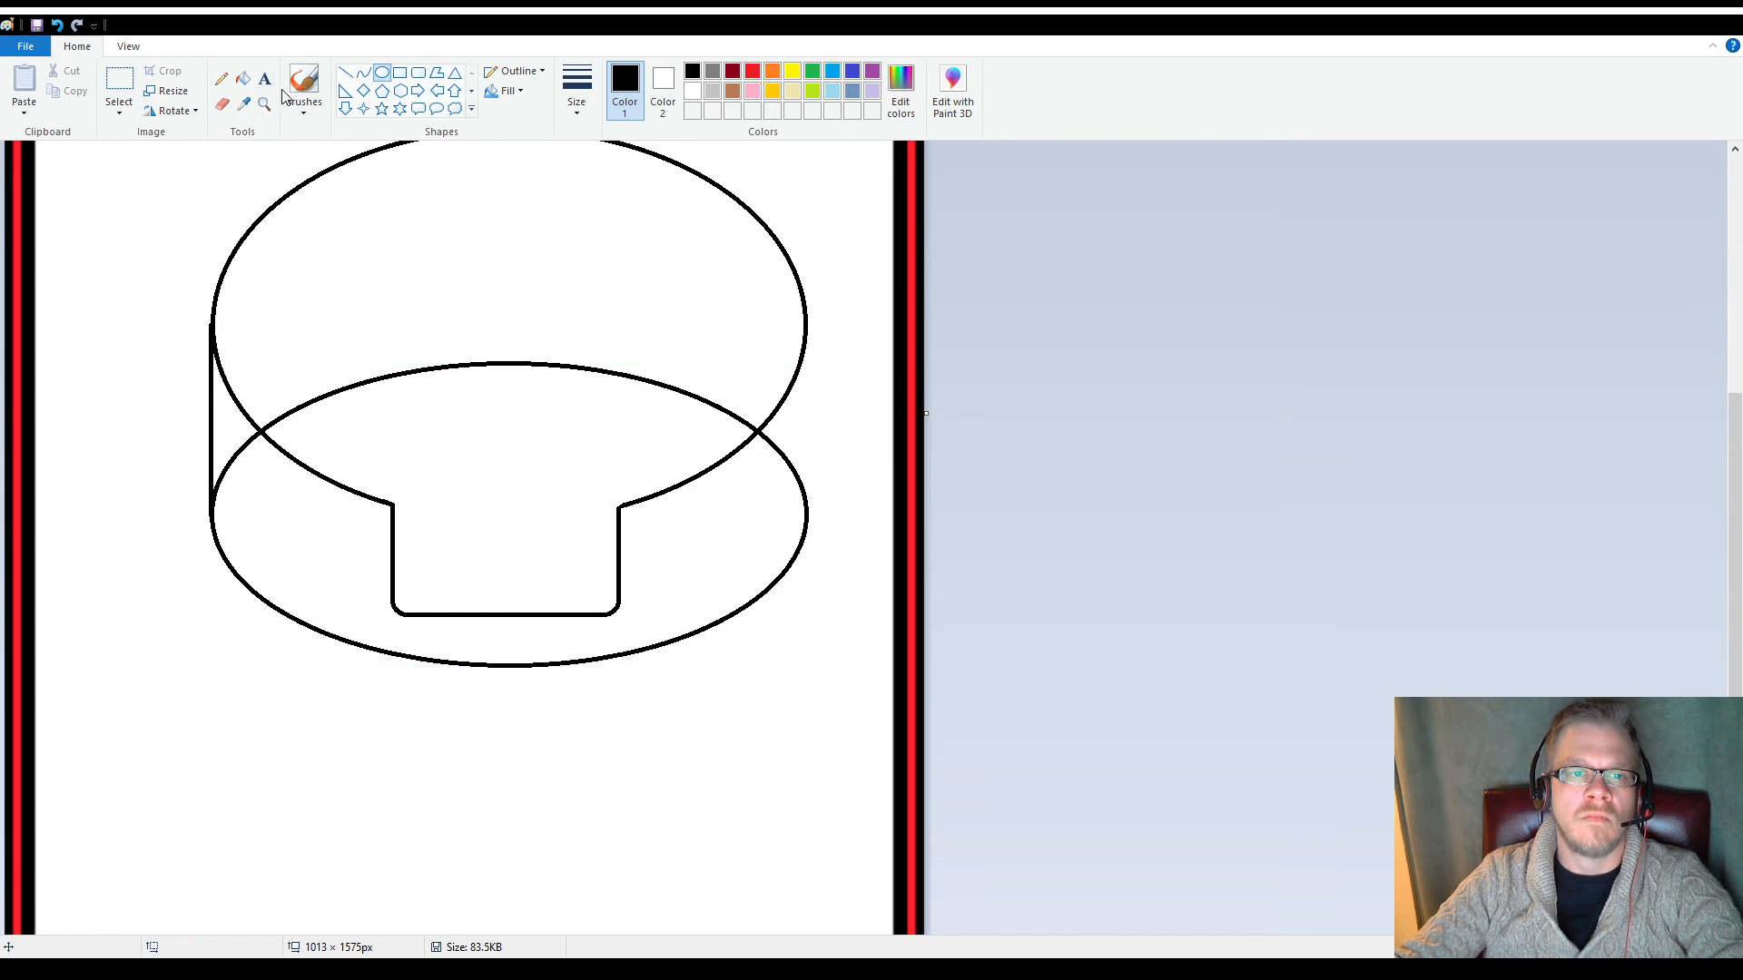
pyautogui.click(345, 73)
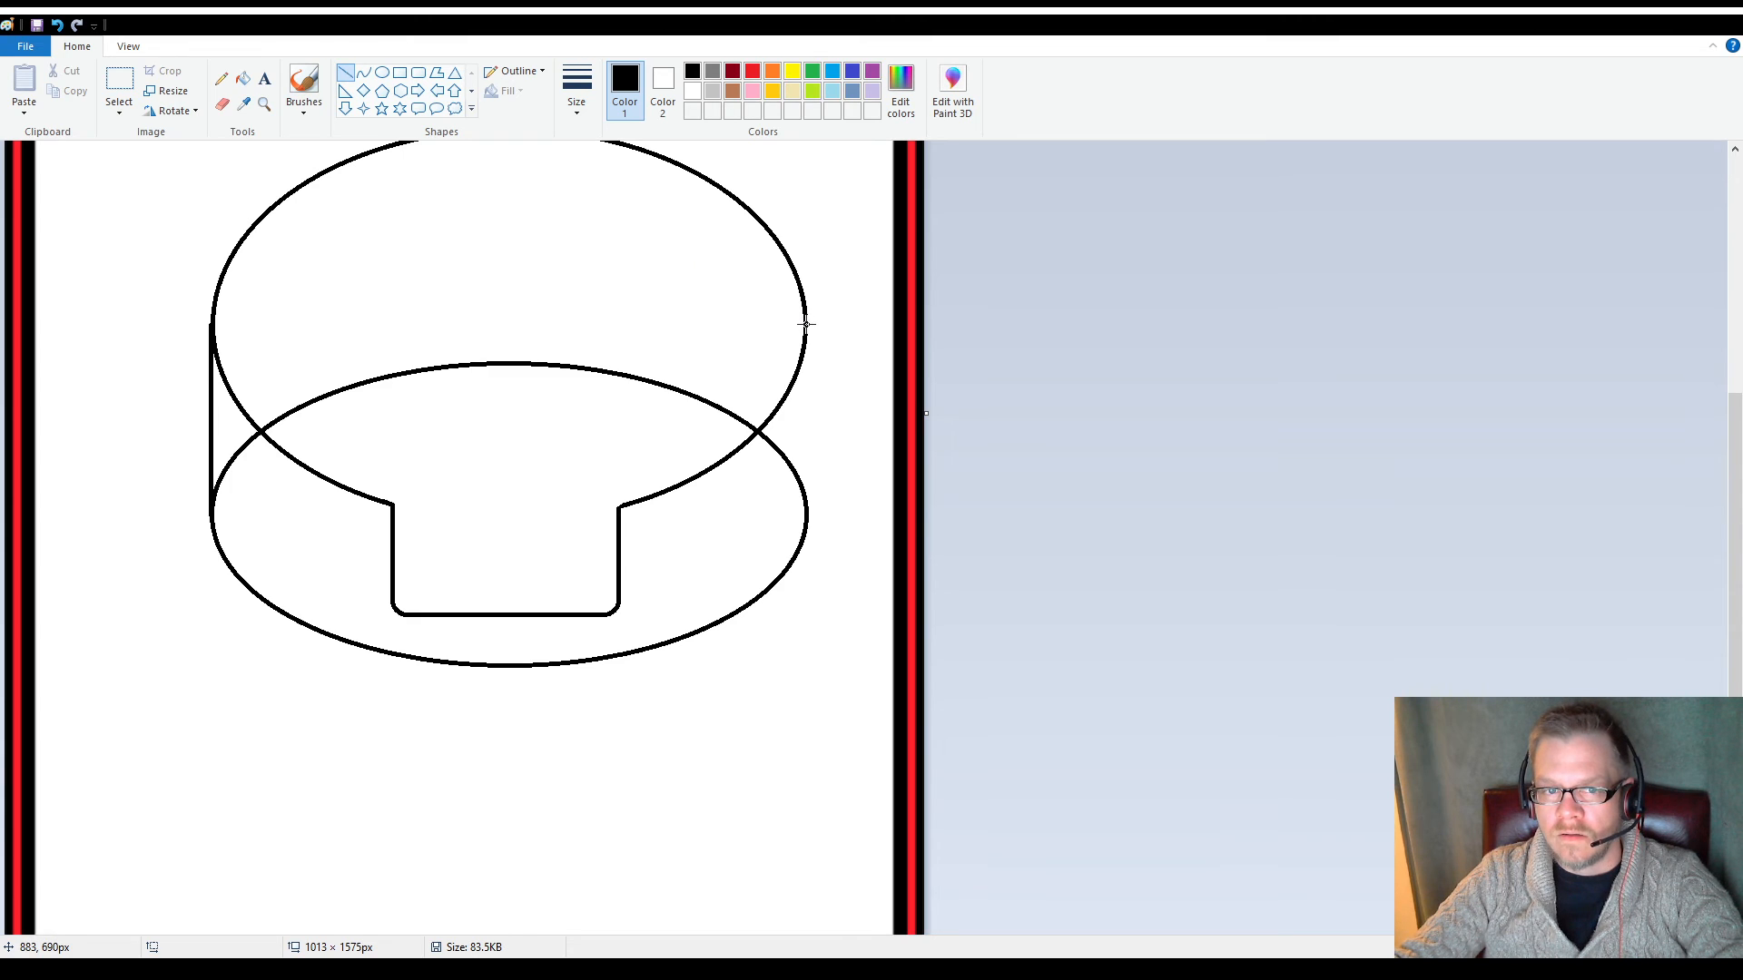
pyautogui.moveTo(806, 324)
pyautogui.mouseDown()
pyautogui.moveTo(820, 476)
pyautogui.moveTo(806, 518)
pyautogui.mouseUp()
pyautogui.click(840, 687)
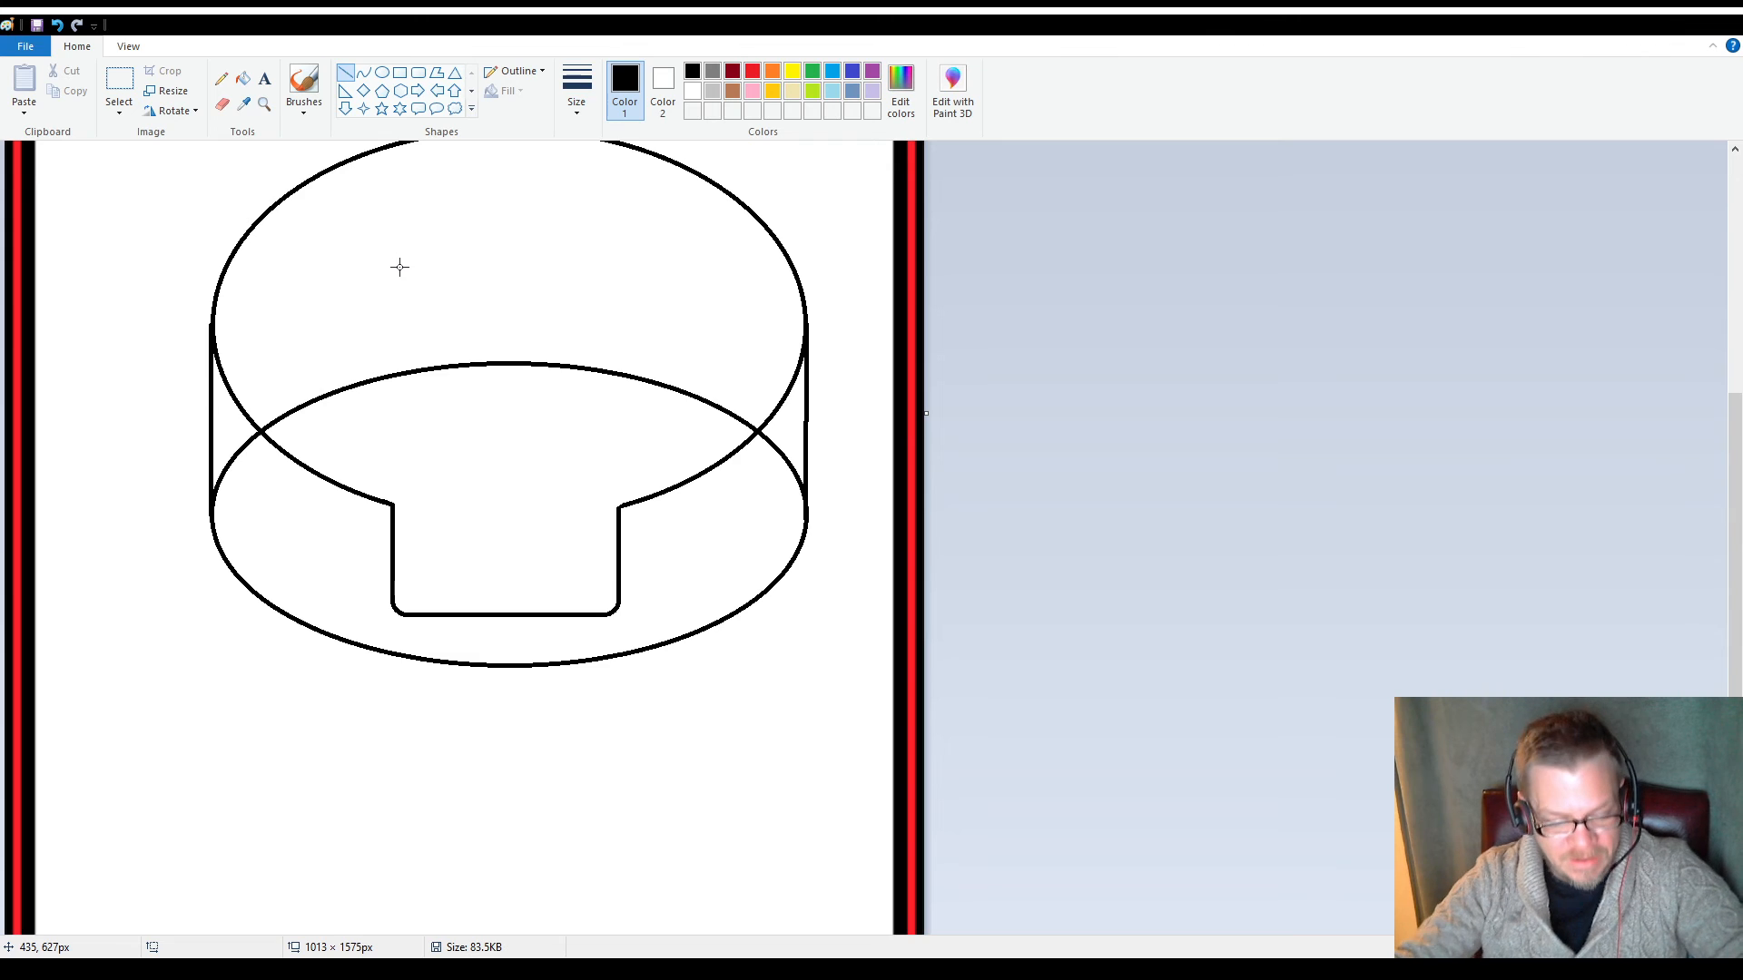
pyautogui.hotkey('ctrl', 'z')
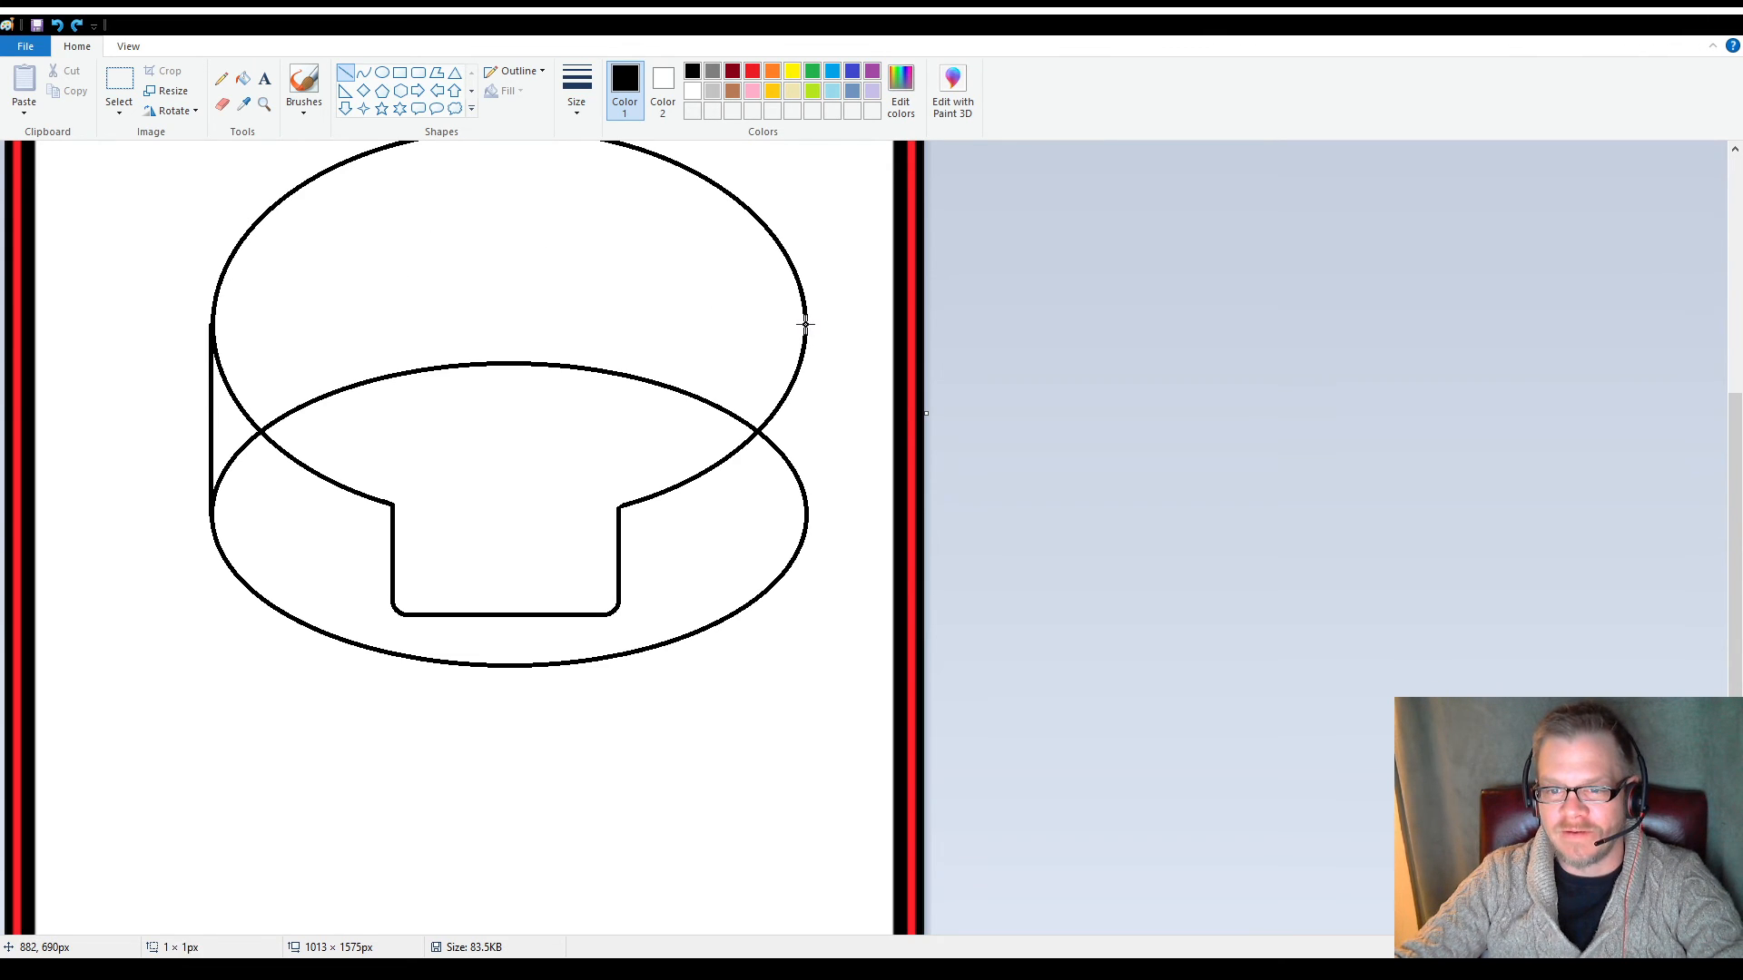
# Draw a straight vertical line from the upper ellipse's rightmost point down to the lower ellipse's rightmost point
pyautogui.moveTo(806, 324); pyautogui.dragTo(806, 514)
pyautogui.click(775, 680)
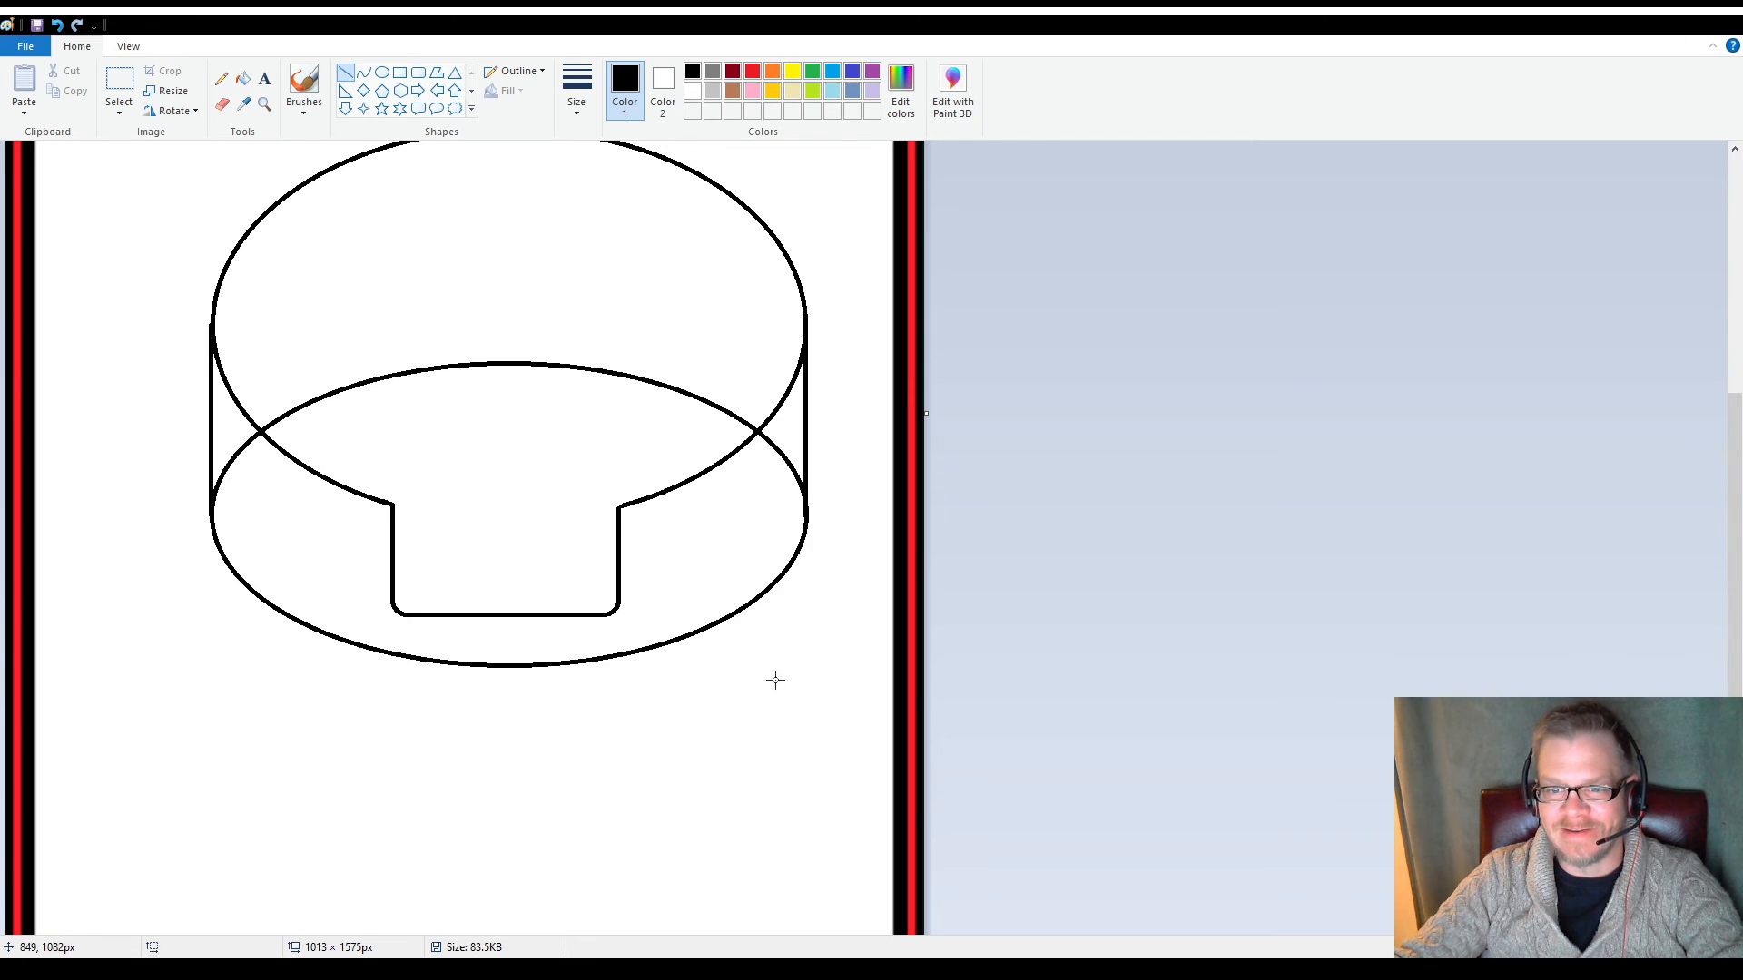
# Erase the lower ellipse's arc pieces inside both side walls and roughly along its back arc within the top face
pyautogui.click(221, 104)
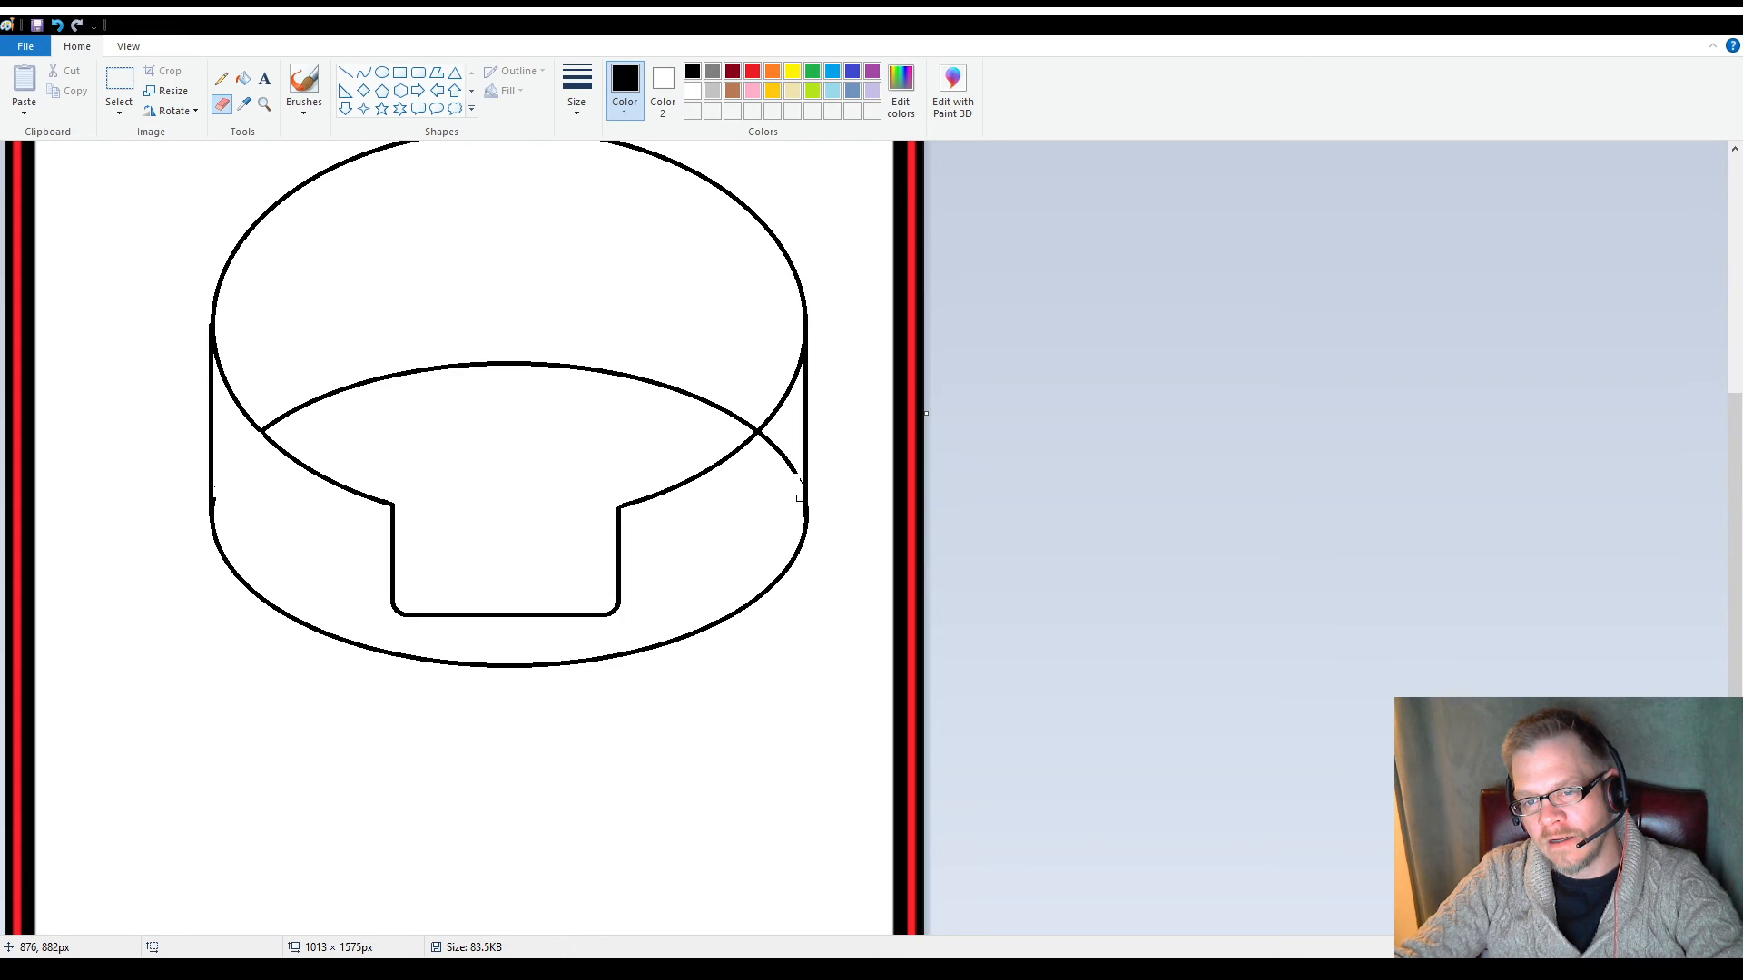
pyautogui.moveTo(799, 498); pyautogui.dragTo(762, 437)
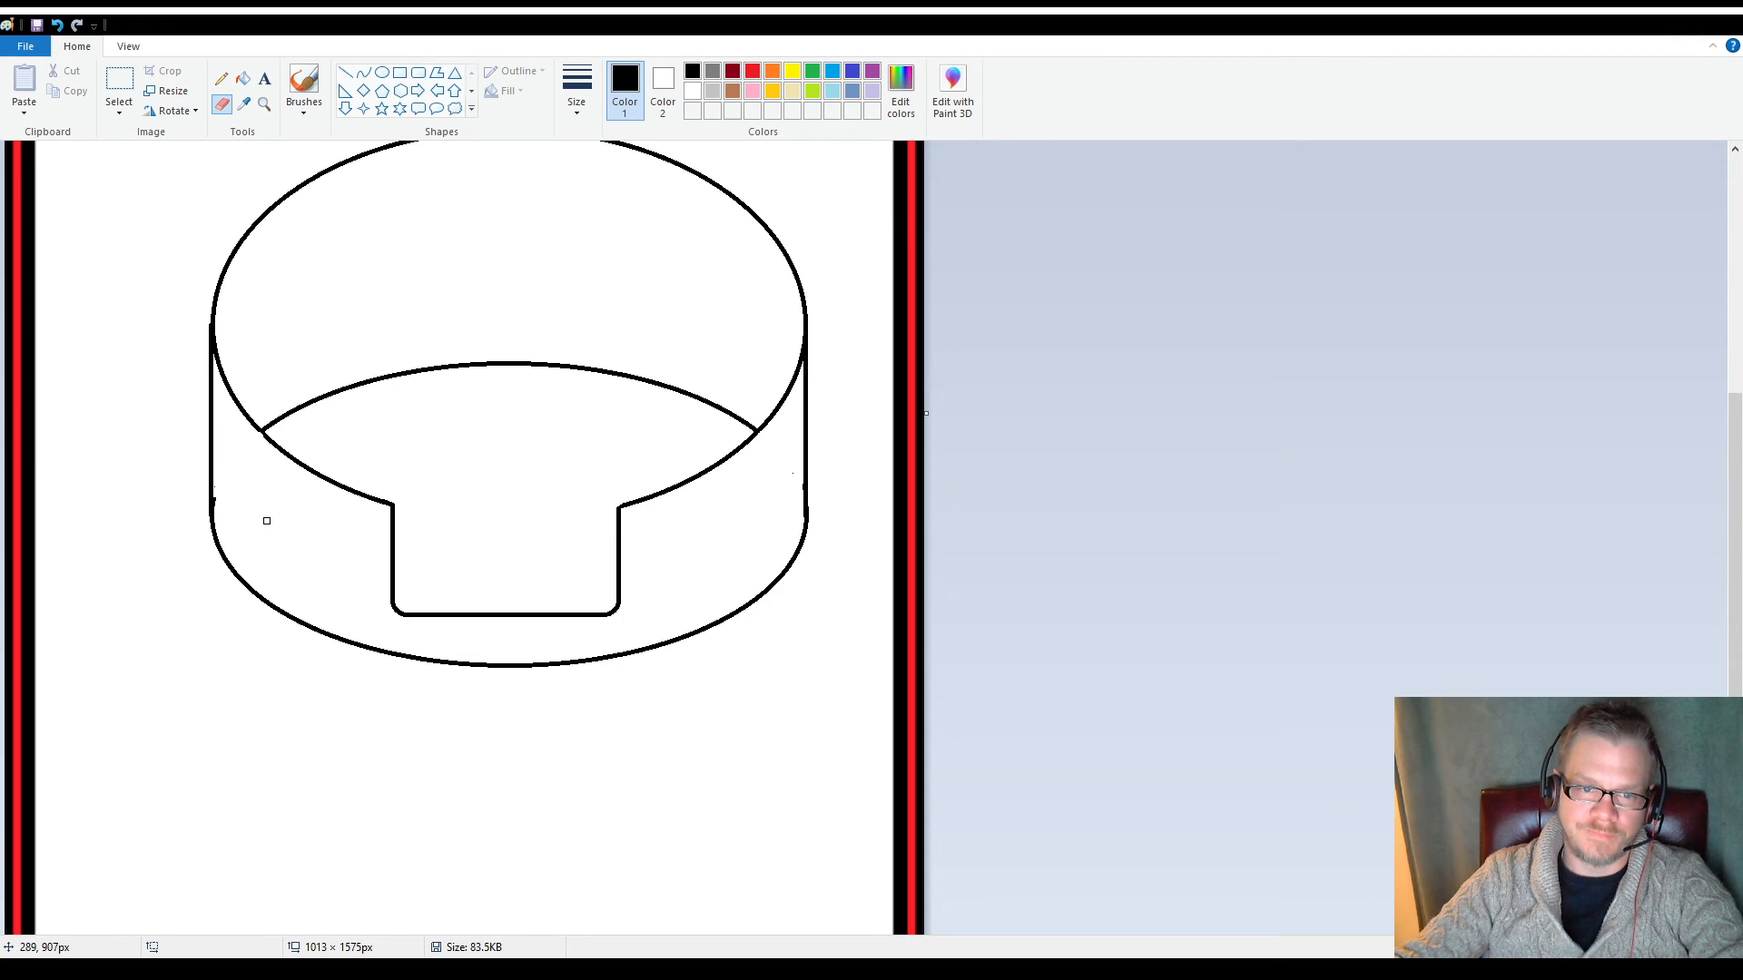
pyautogui.scroll(2, 442, 481)
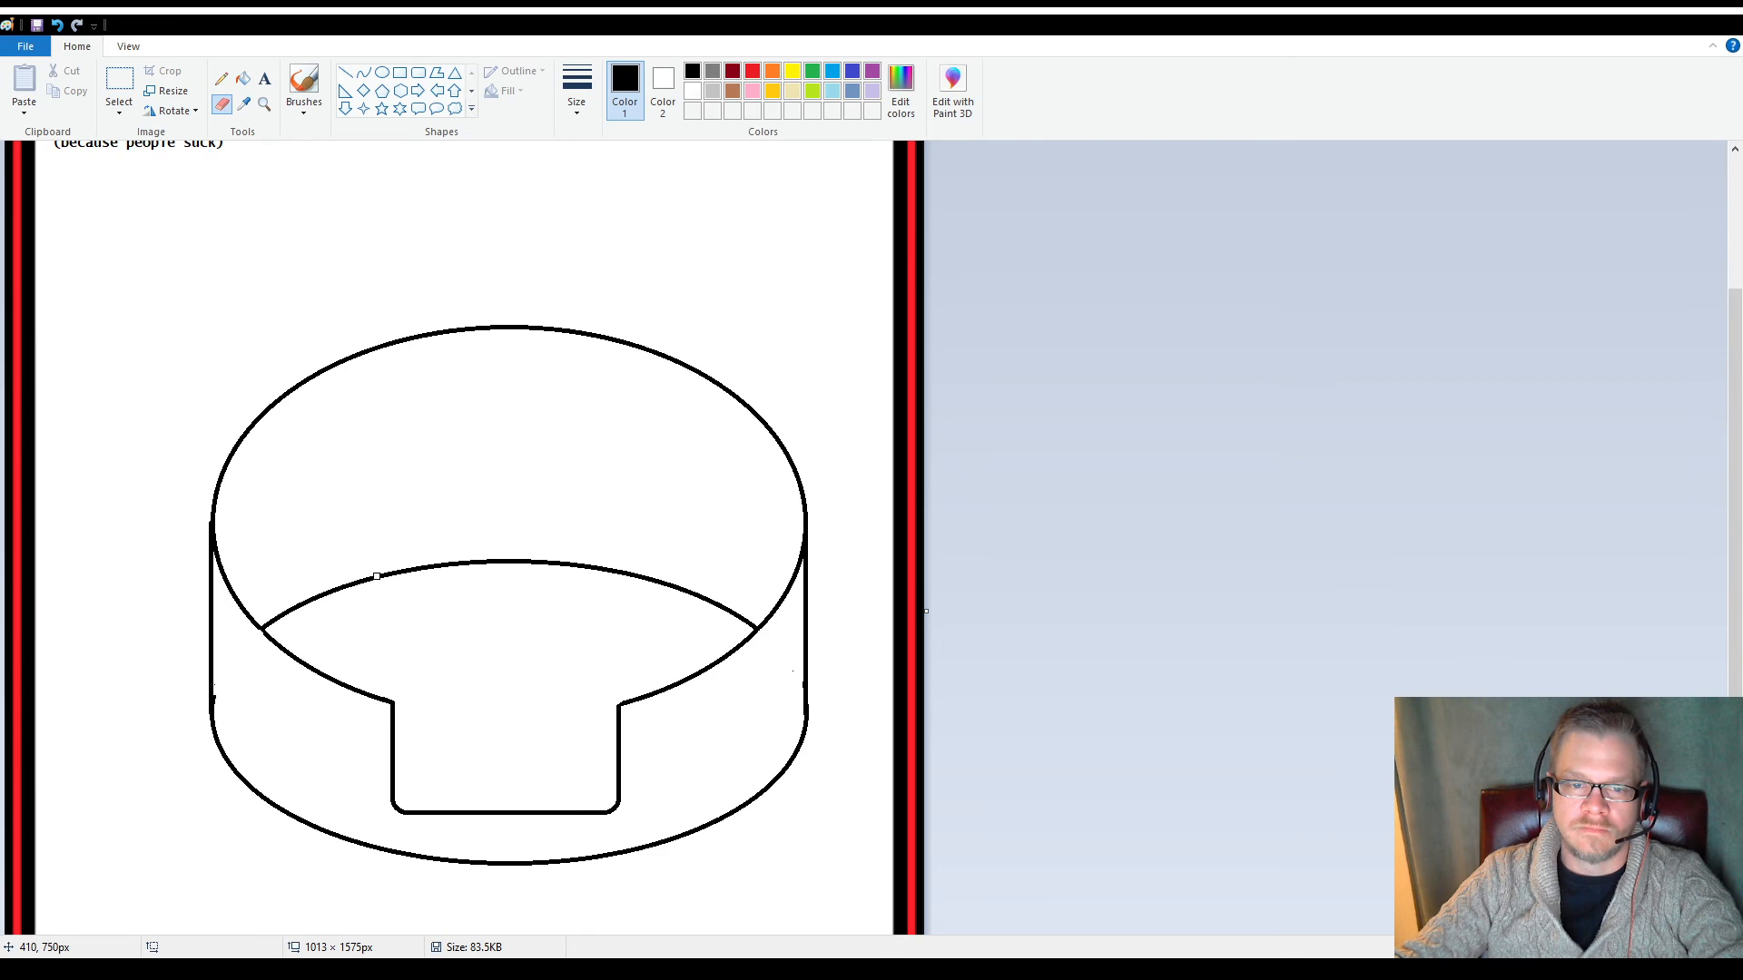
pyautogui.moveTo(375, 575)
pyautogui.mouseDown()
pyautogui.moveTo(551, 562)
pyautogui.moveTo(731, 610)
pyautogui.mouseUp()
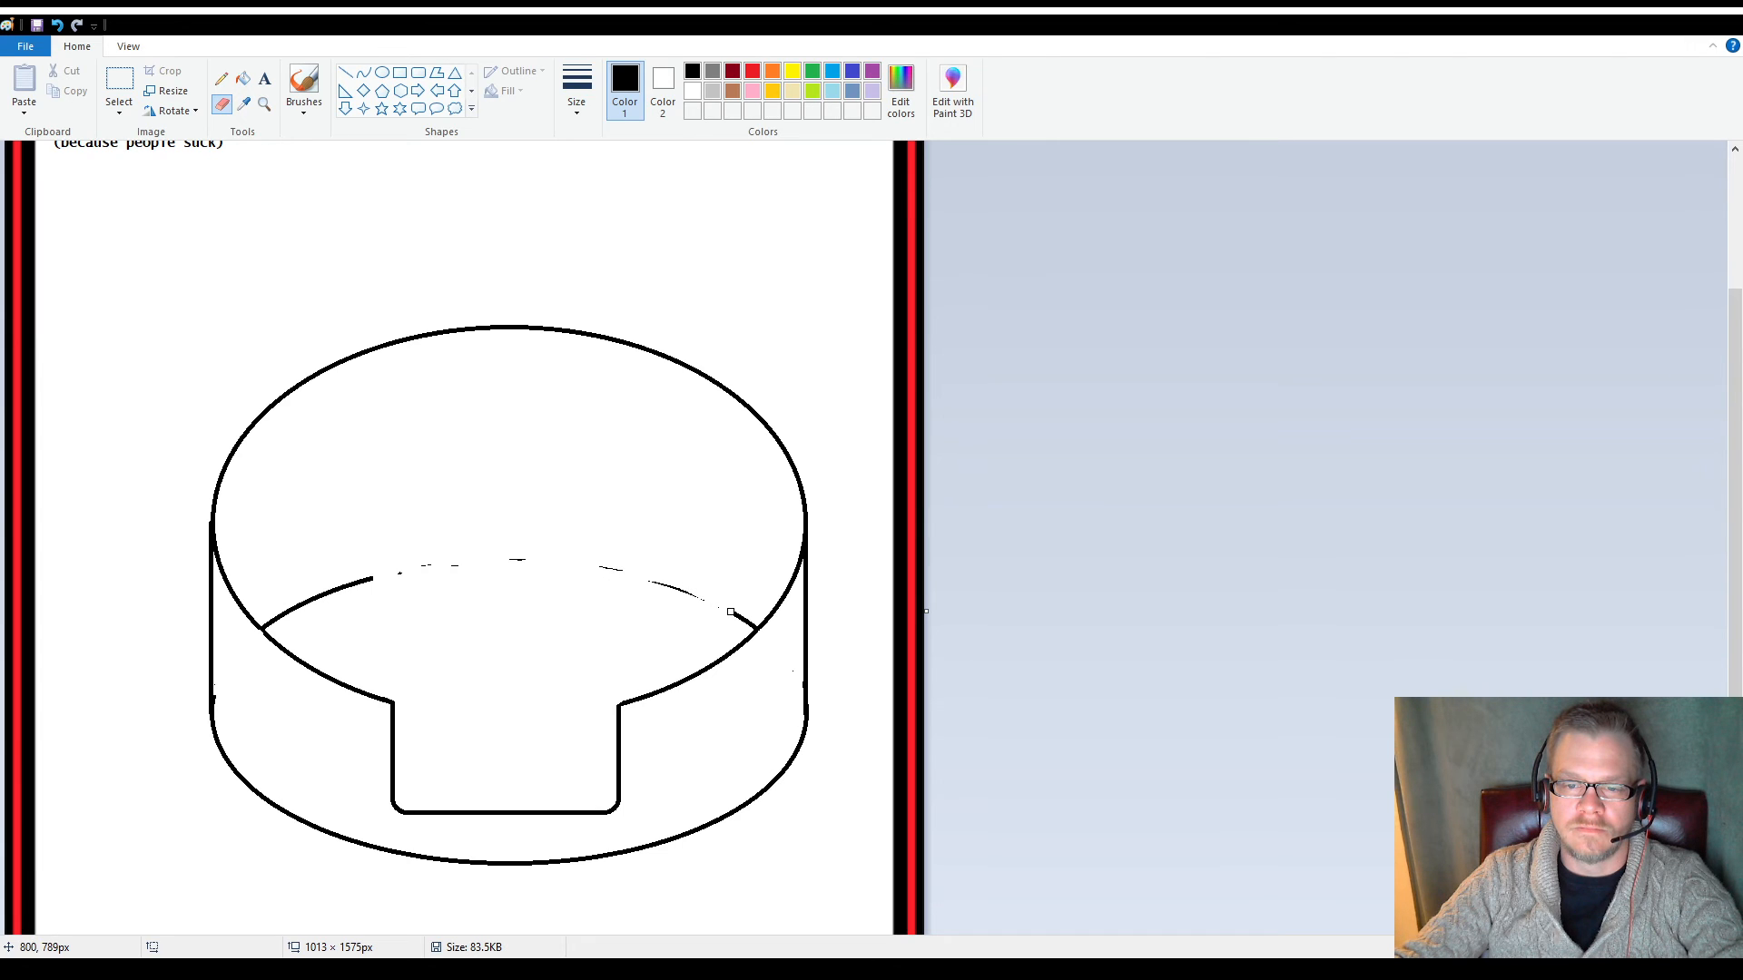
# Clear the back arc's leftovers by deleting a 419 × 155 px selection and a 48 × 38 px selection at its right end
pyautogui.click(119, 86)
pyautogui.moveTo(338, 493)
pyautogui.mouseDown()
pyautogui.moveTo(397, 538)
pyautogui.moveTo(718, 633)
pyautogui.mouseUp()
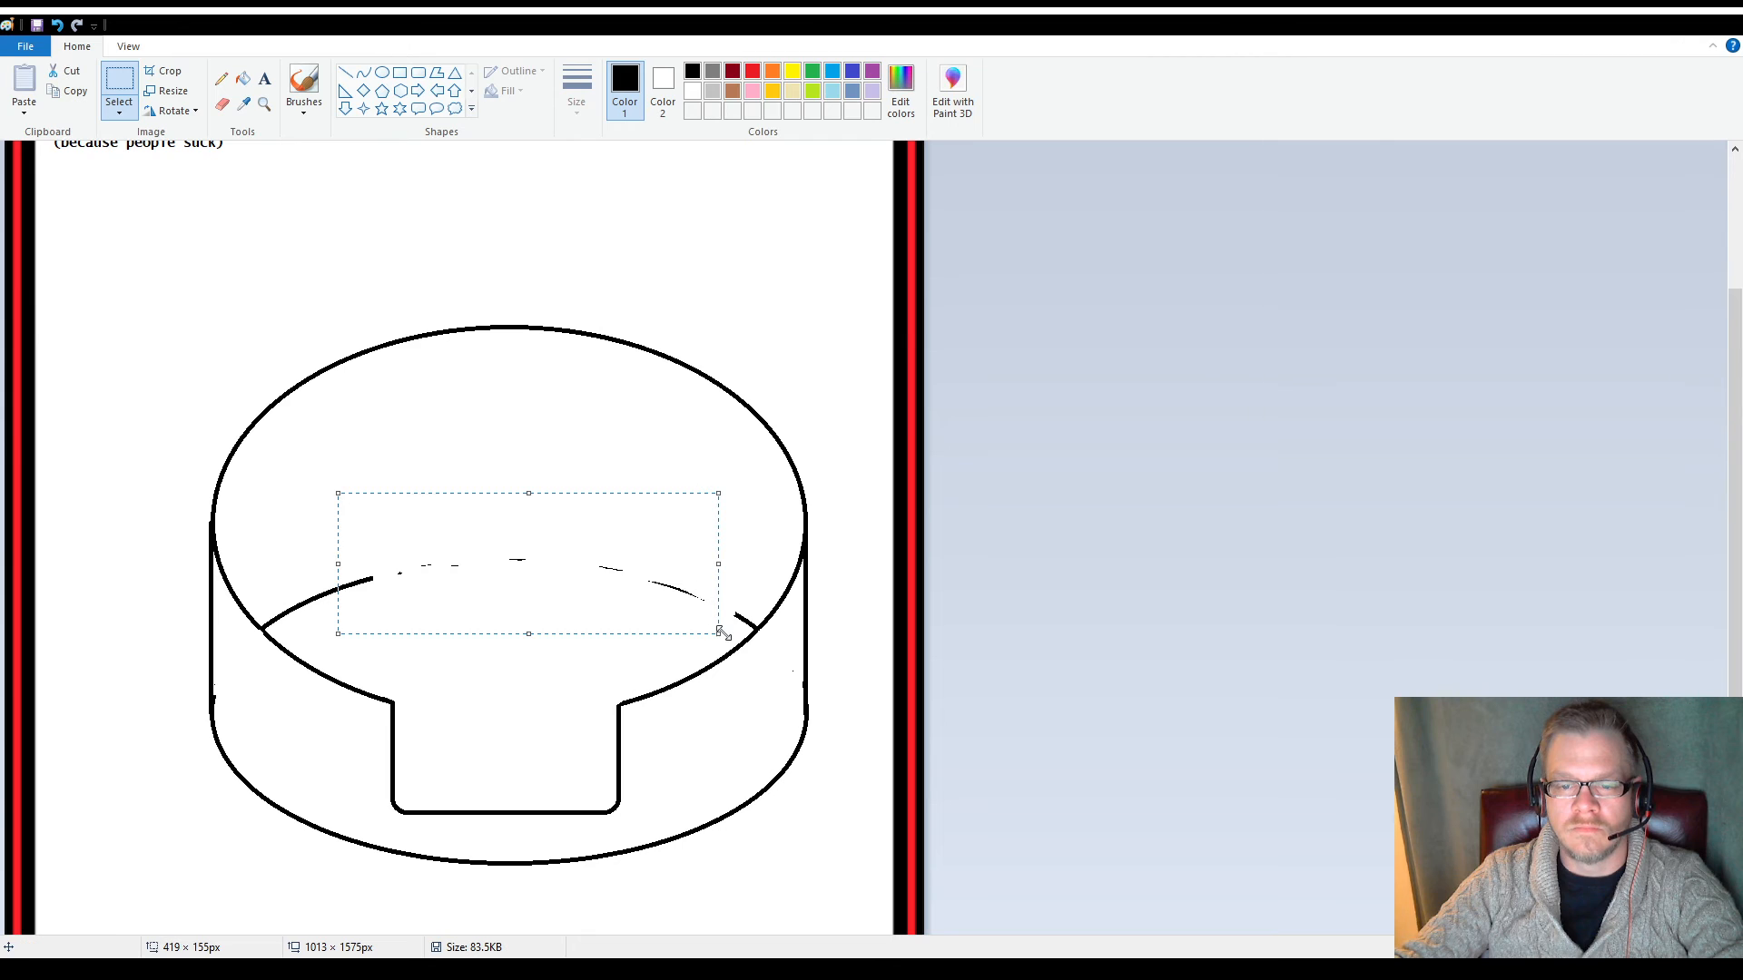
pyautogui.press('Delete')
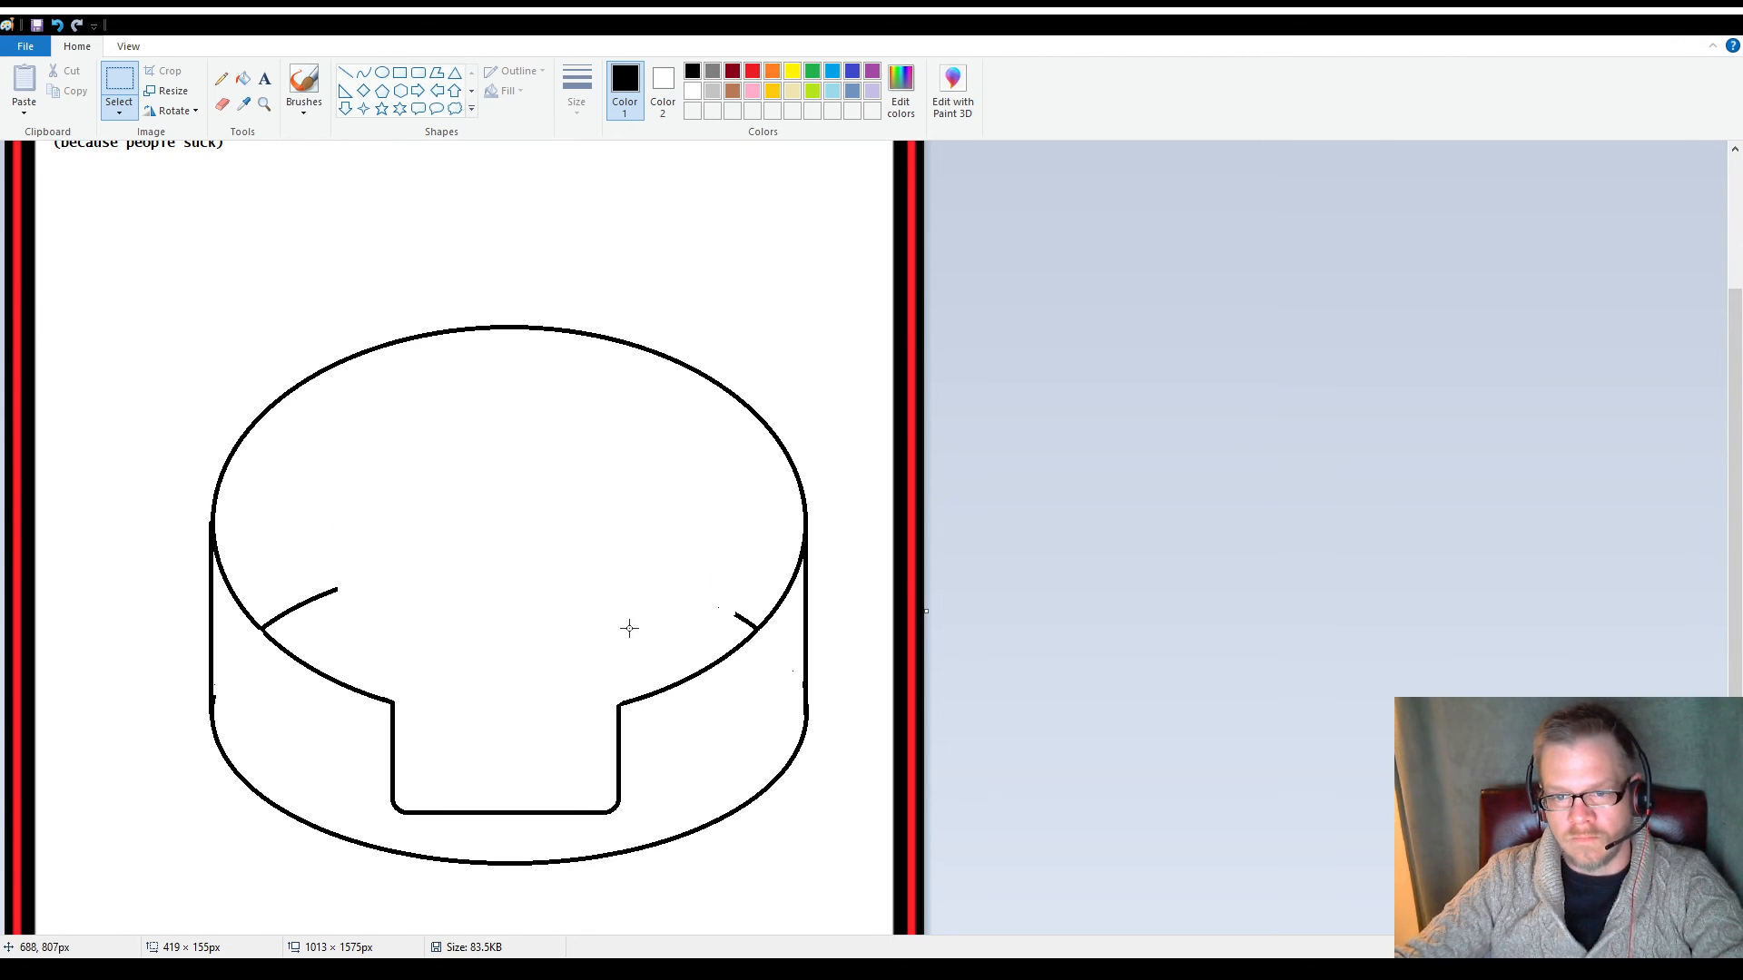
pyautogui.moveTo(684, 583); pyautogui.dragTo(727, 618)
pyautogui.press('Delete')
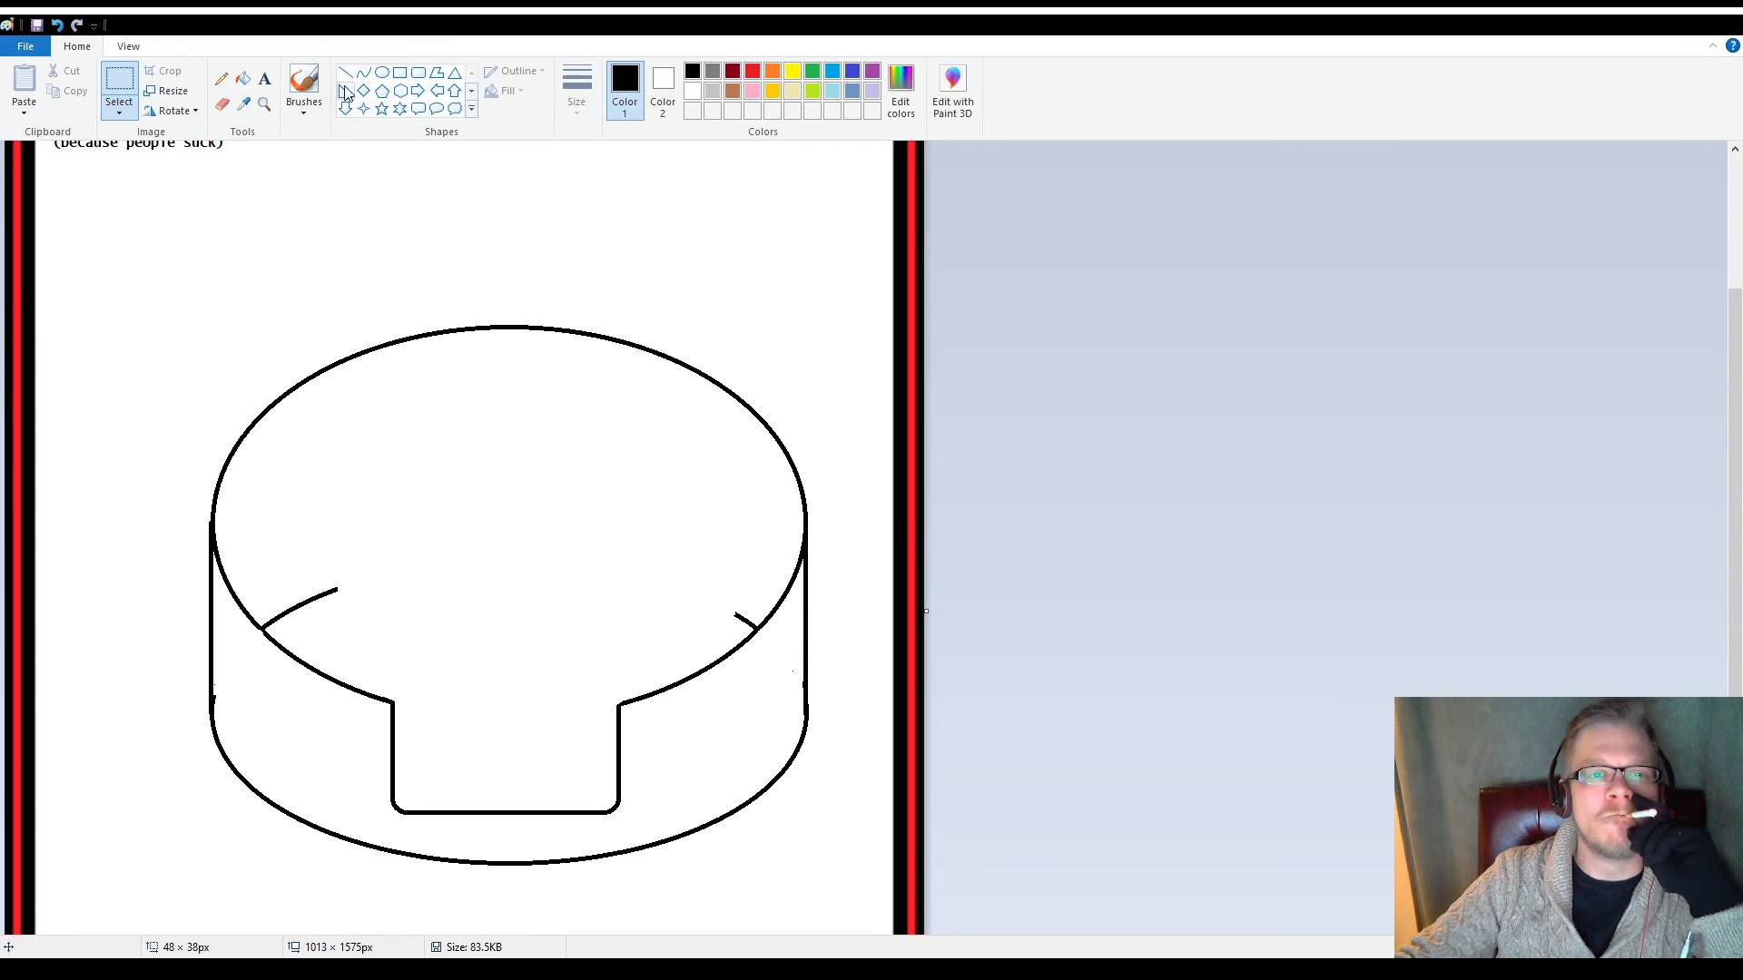
# Draw a small horizontal ellipse on the left part of the top face, touching the end of the remaining left arc
pyautogui.click(381, 72)
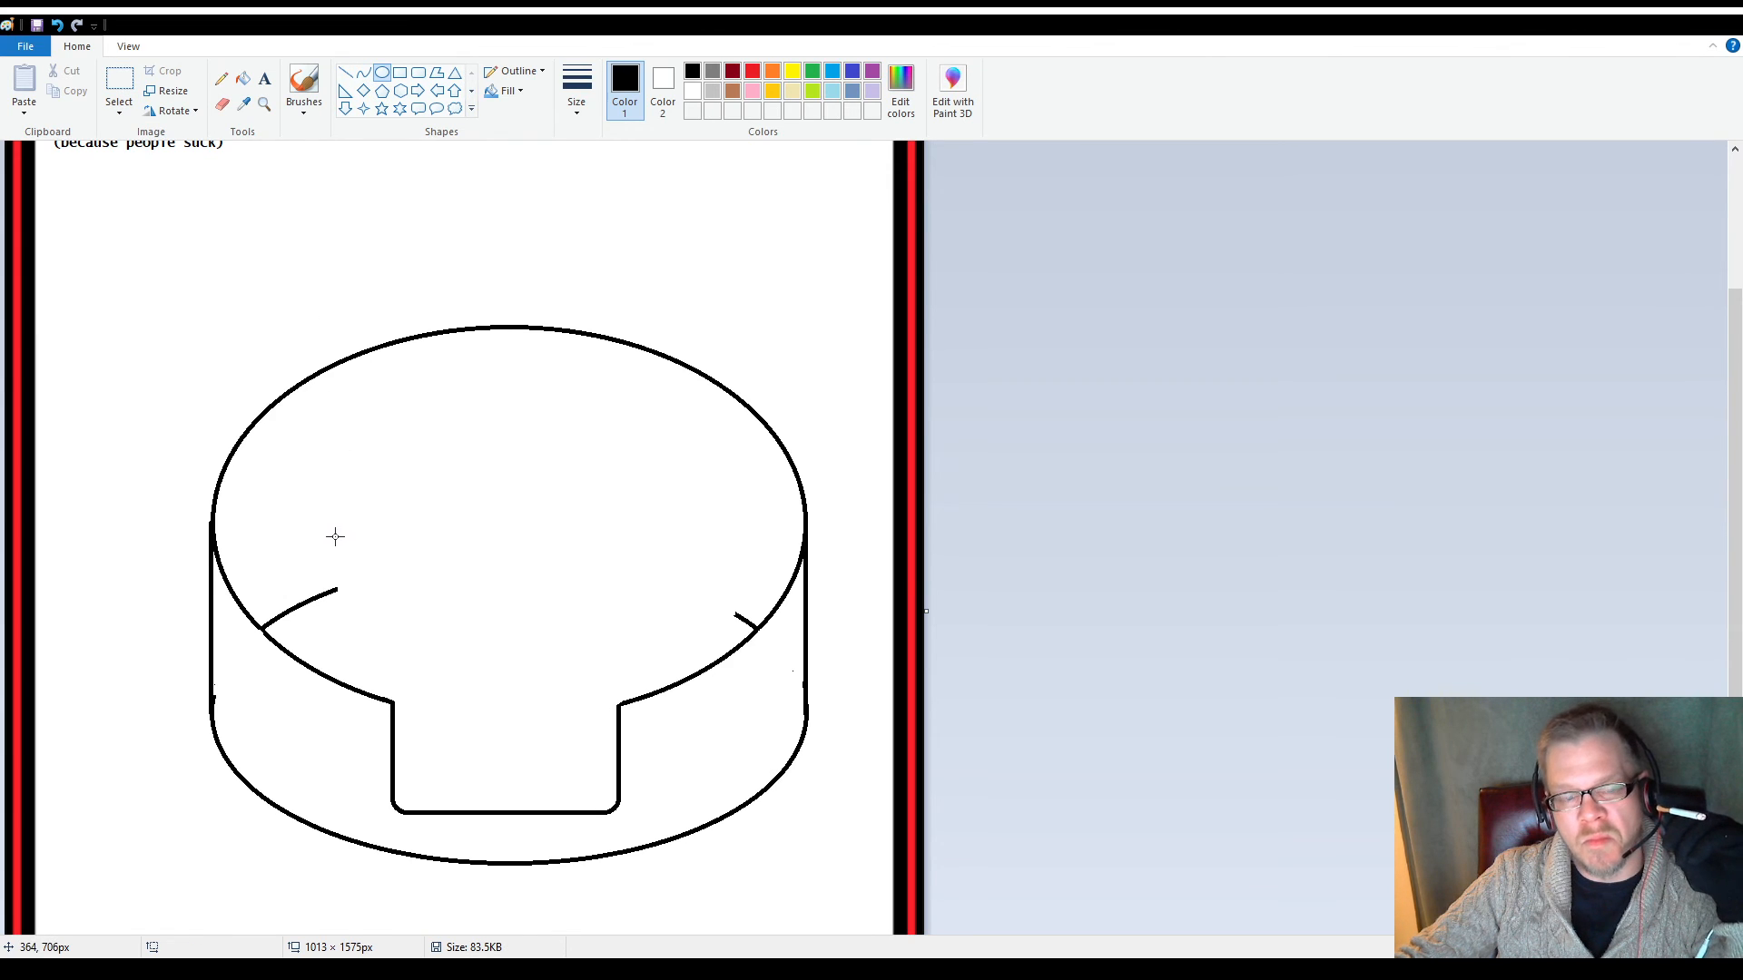
pyautogui.moveTo(335, 535); pyautogui.dragTo(484, 615)
pyautogui.click(501, 651)
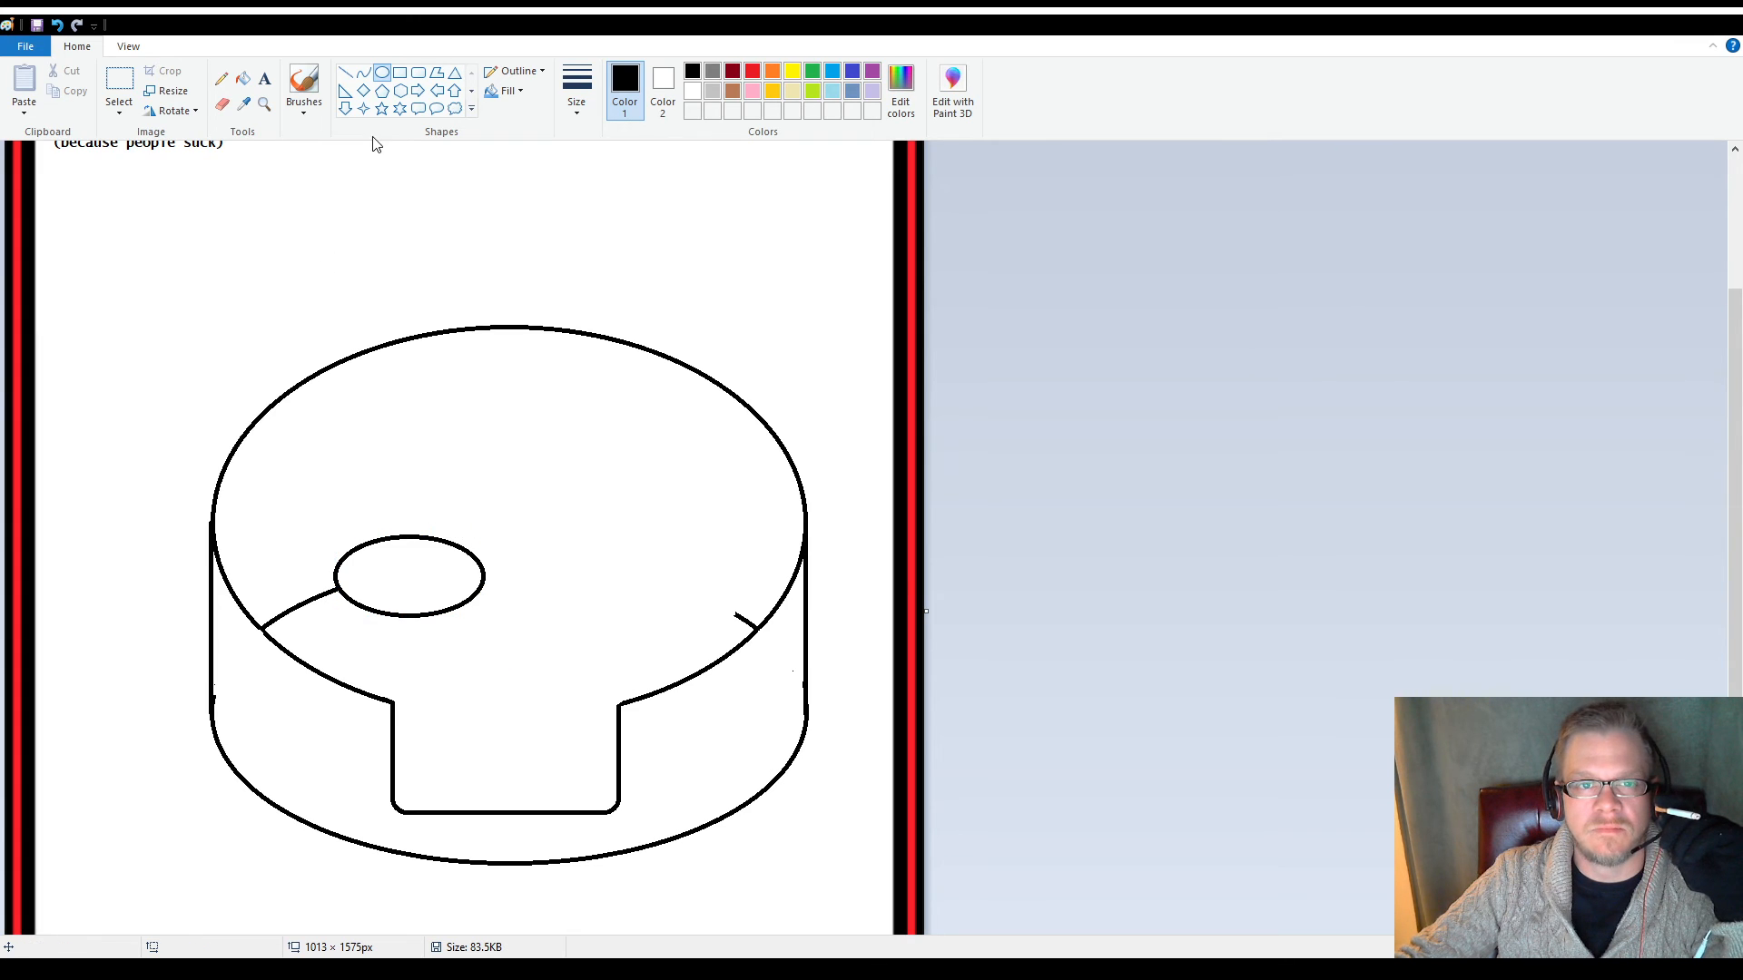
# Draw a triangle about 134 × 71 px, flip it point-down, shrink it and place it over the small ellipse's upper right edge
pyautogui.click(454, 73)
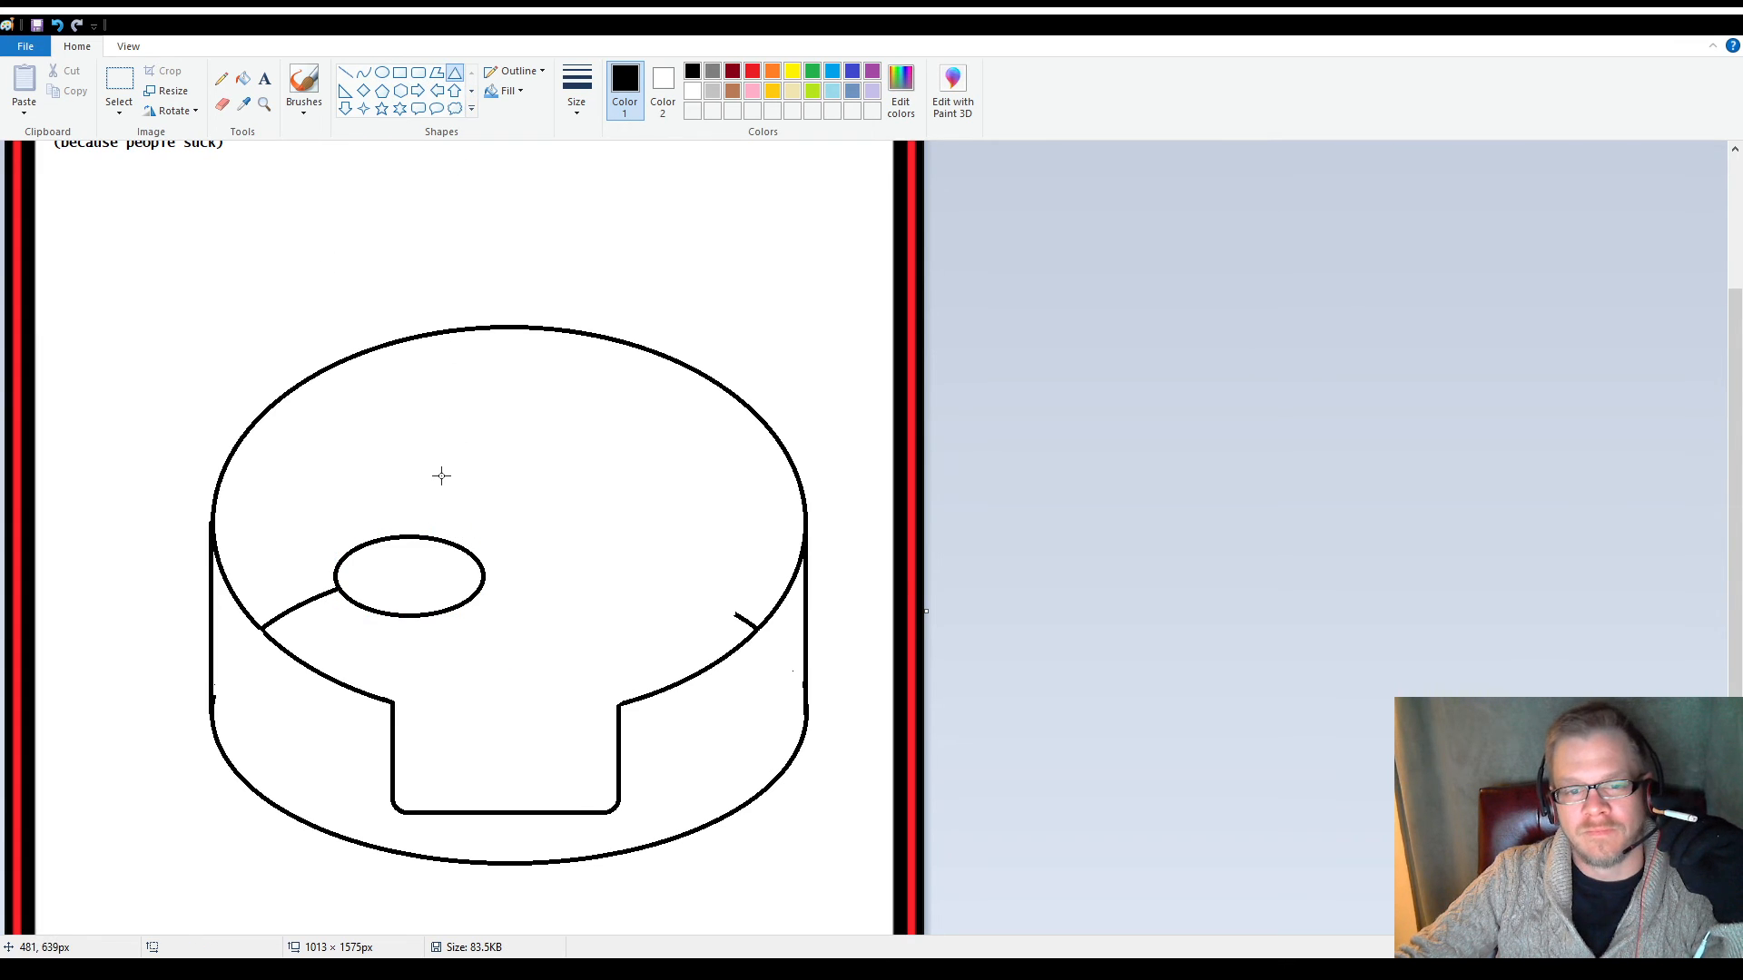
pyautogui.moveTo(438, 448); pyautogui.dragTo(558, 513)
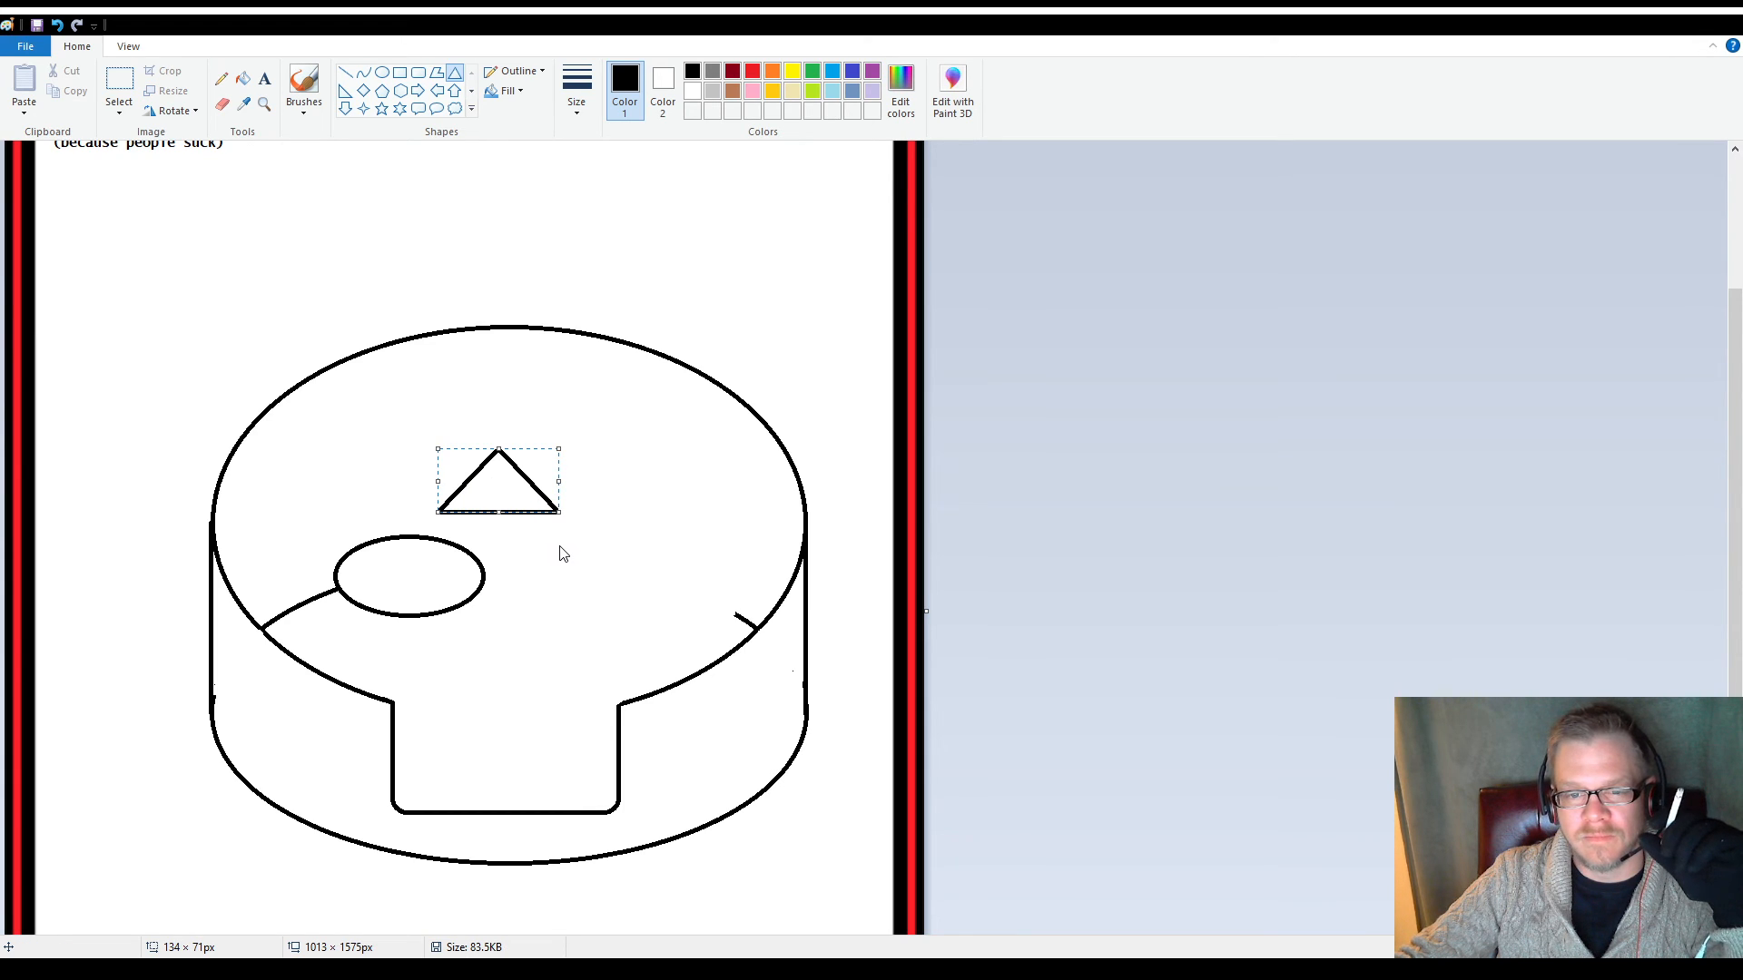
pyautogui.click(657, 609)
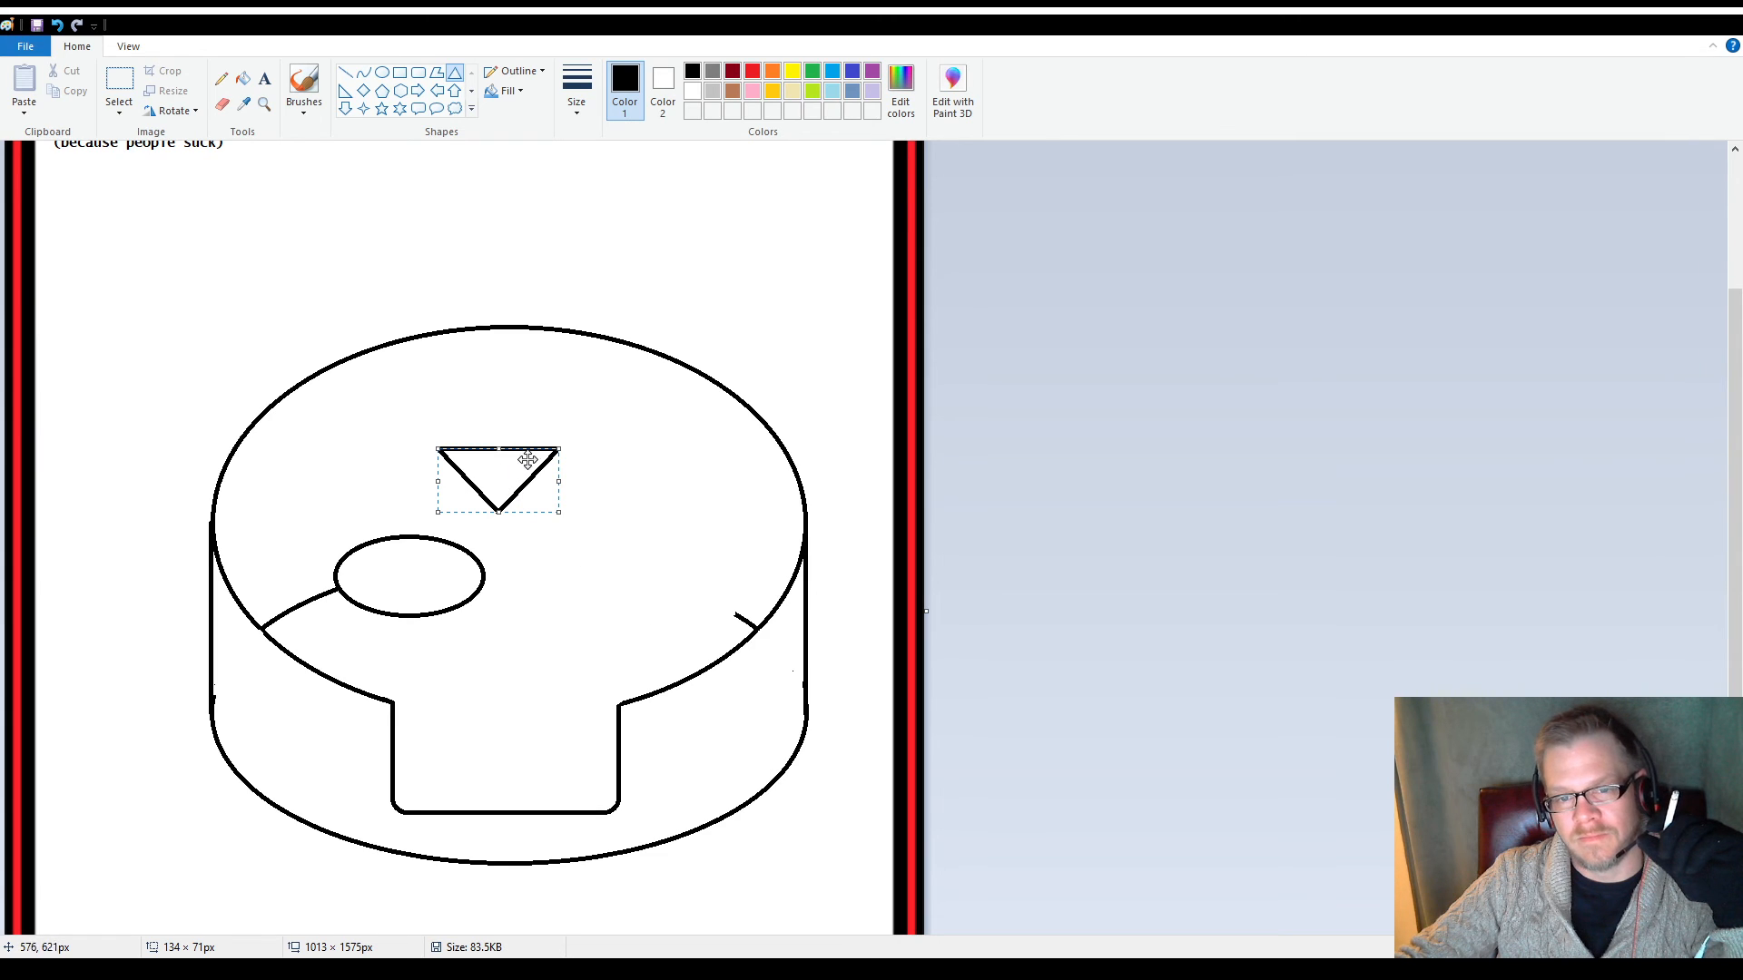
pyautogui.moveTo(558, 449); pyautogui.dragTo(474, 546)
pyautogui.click(440, 468)
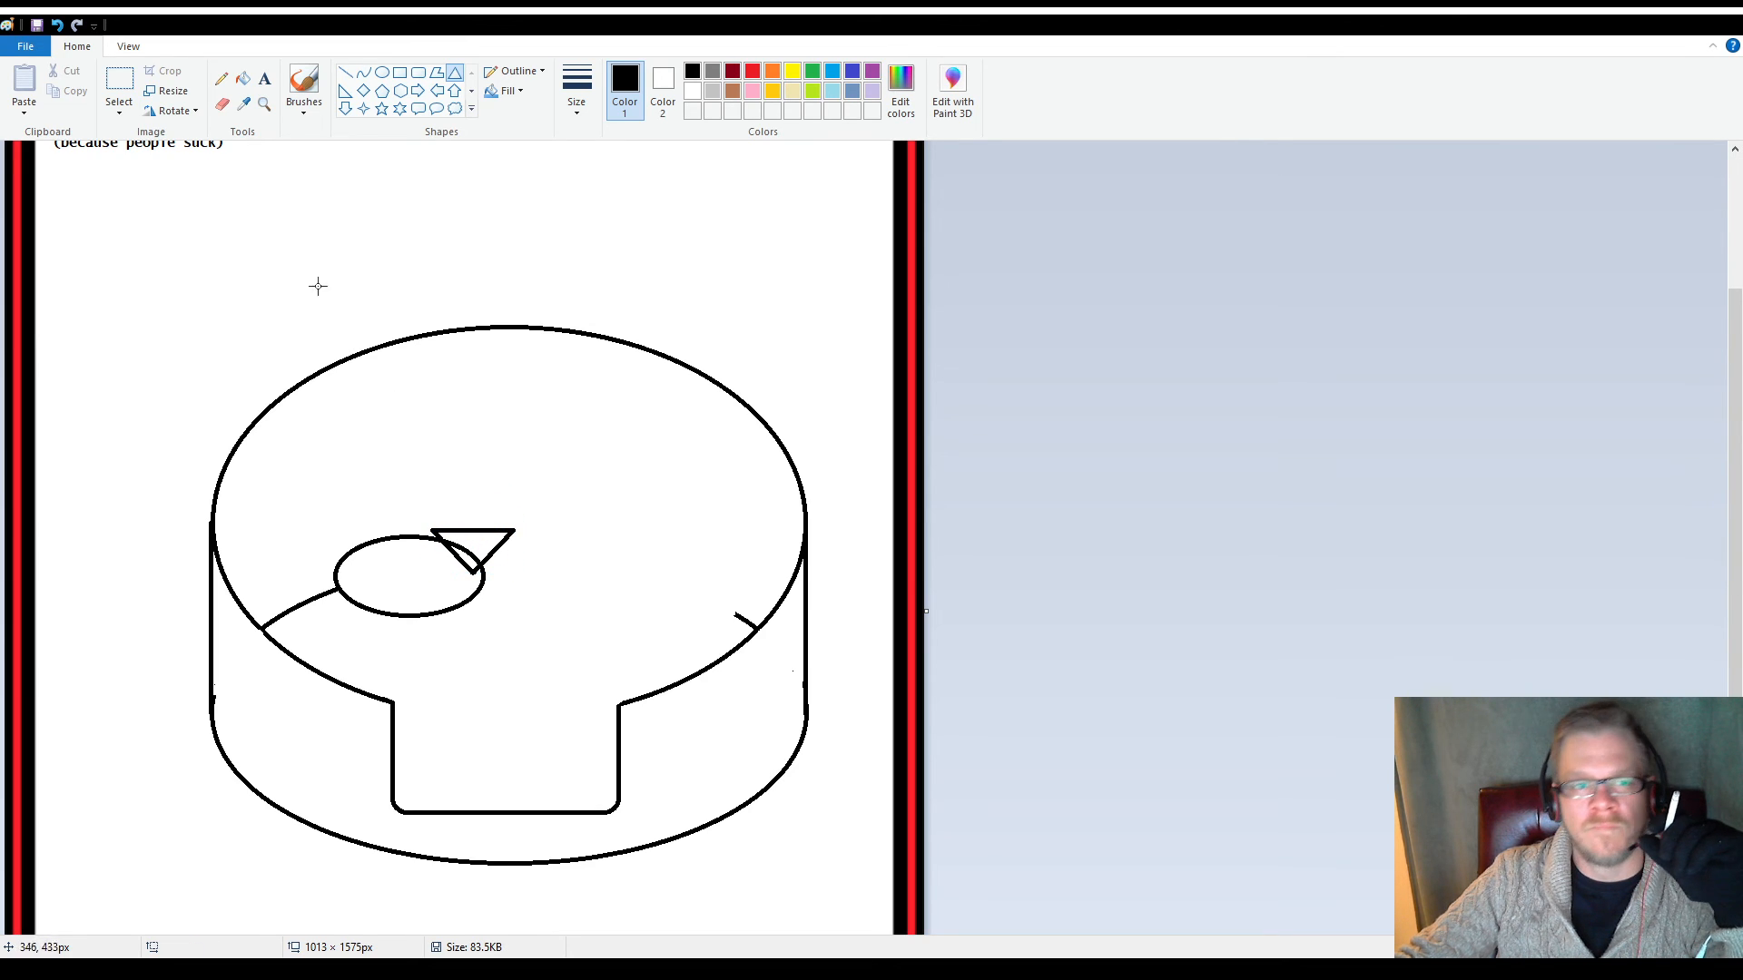
# Erase the ellipse's arc inside the point-down triangle and repair the triangle's two damaged slanted sides with short straight lines
pyautogui.click(221, 103)
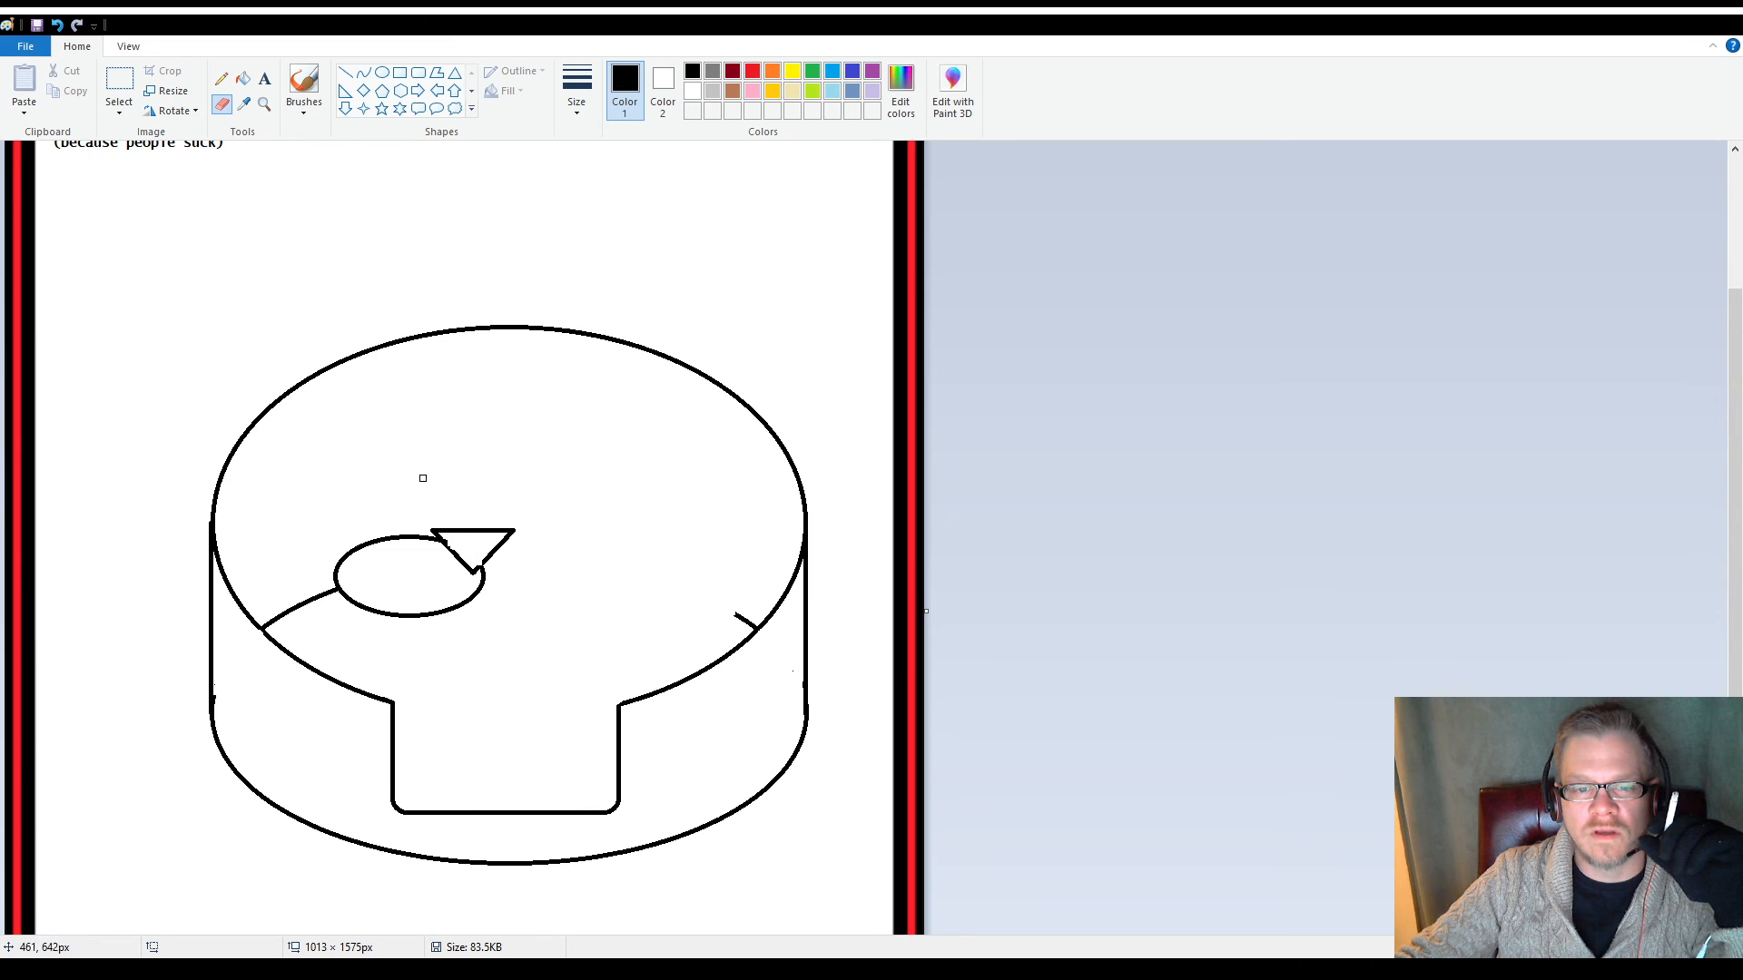
pyautogui.click(265, 104)
pyautogui.click(466, 597)
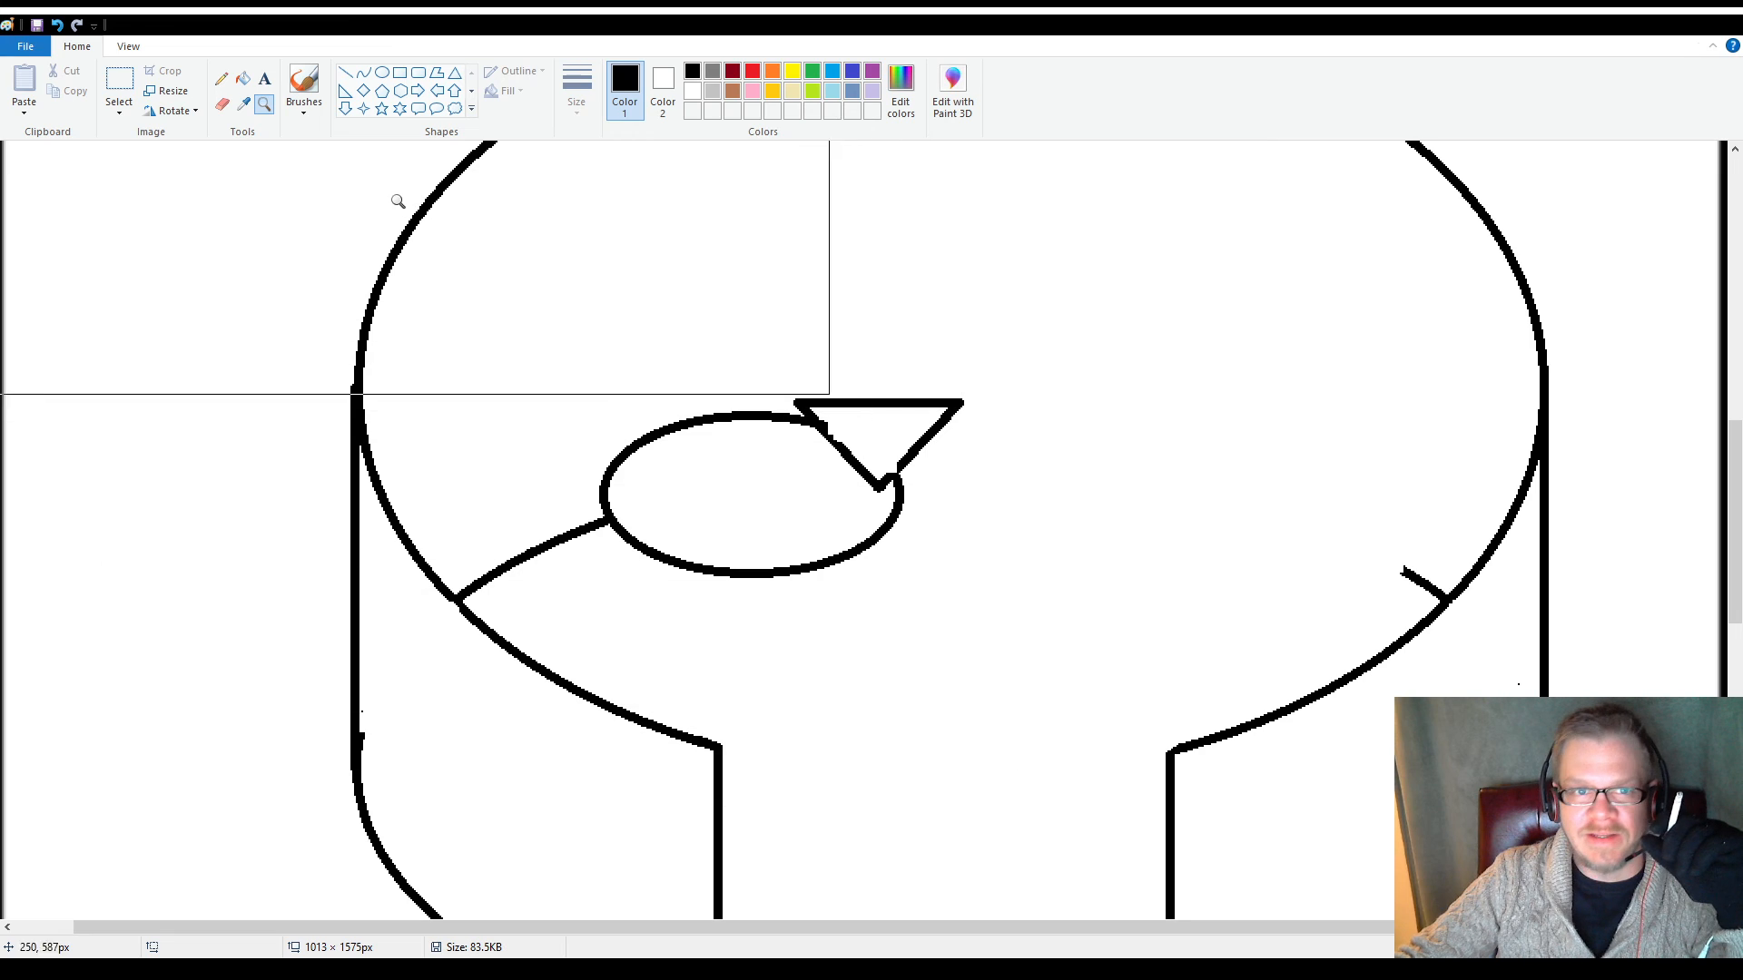
pyautogui.click(223, 80)
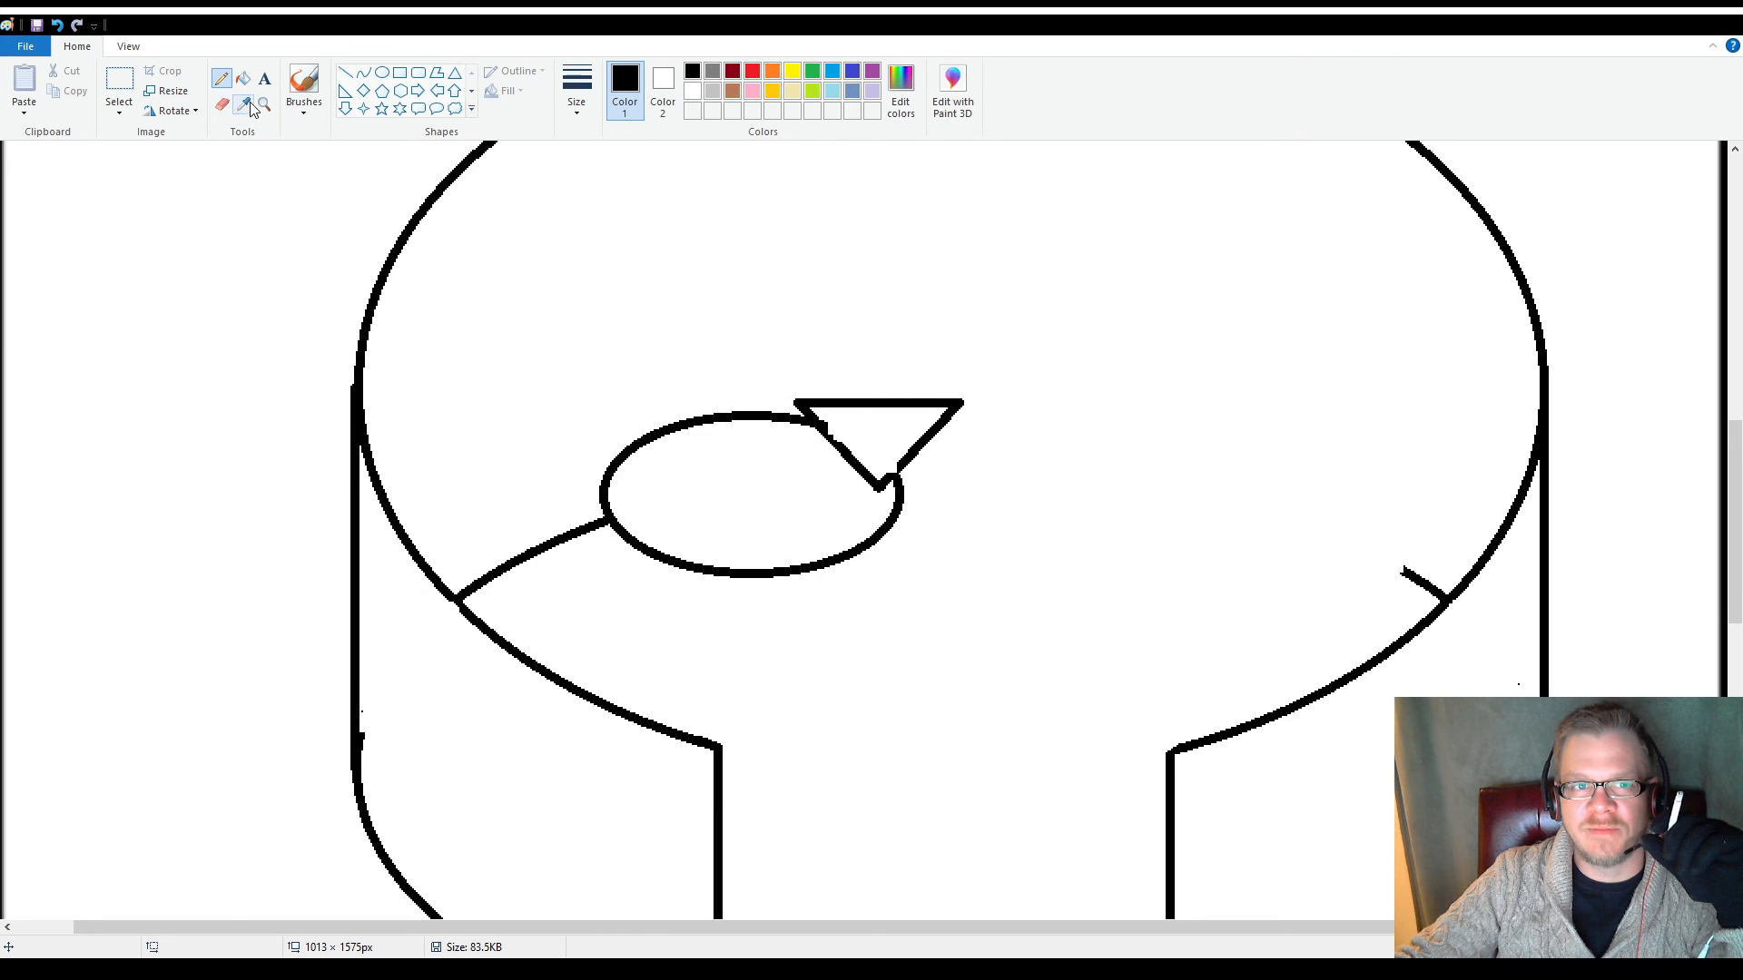
pyautogui.click(345, 78)
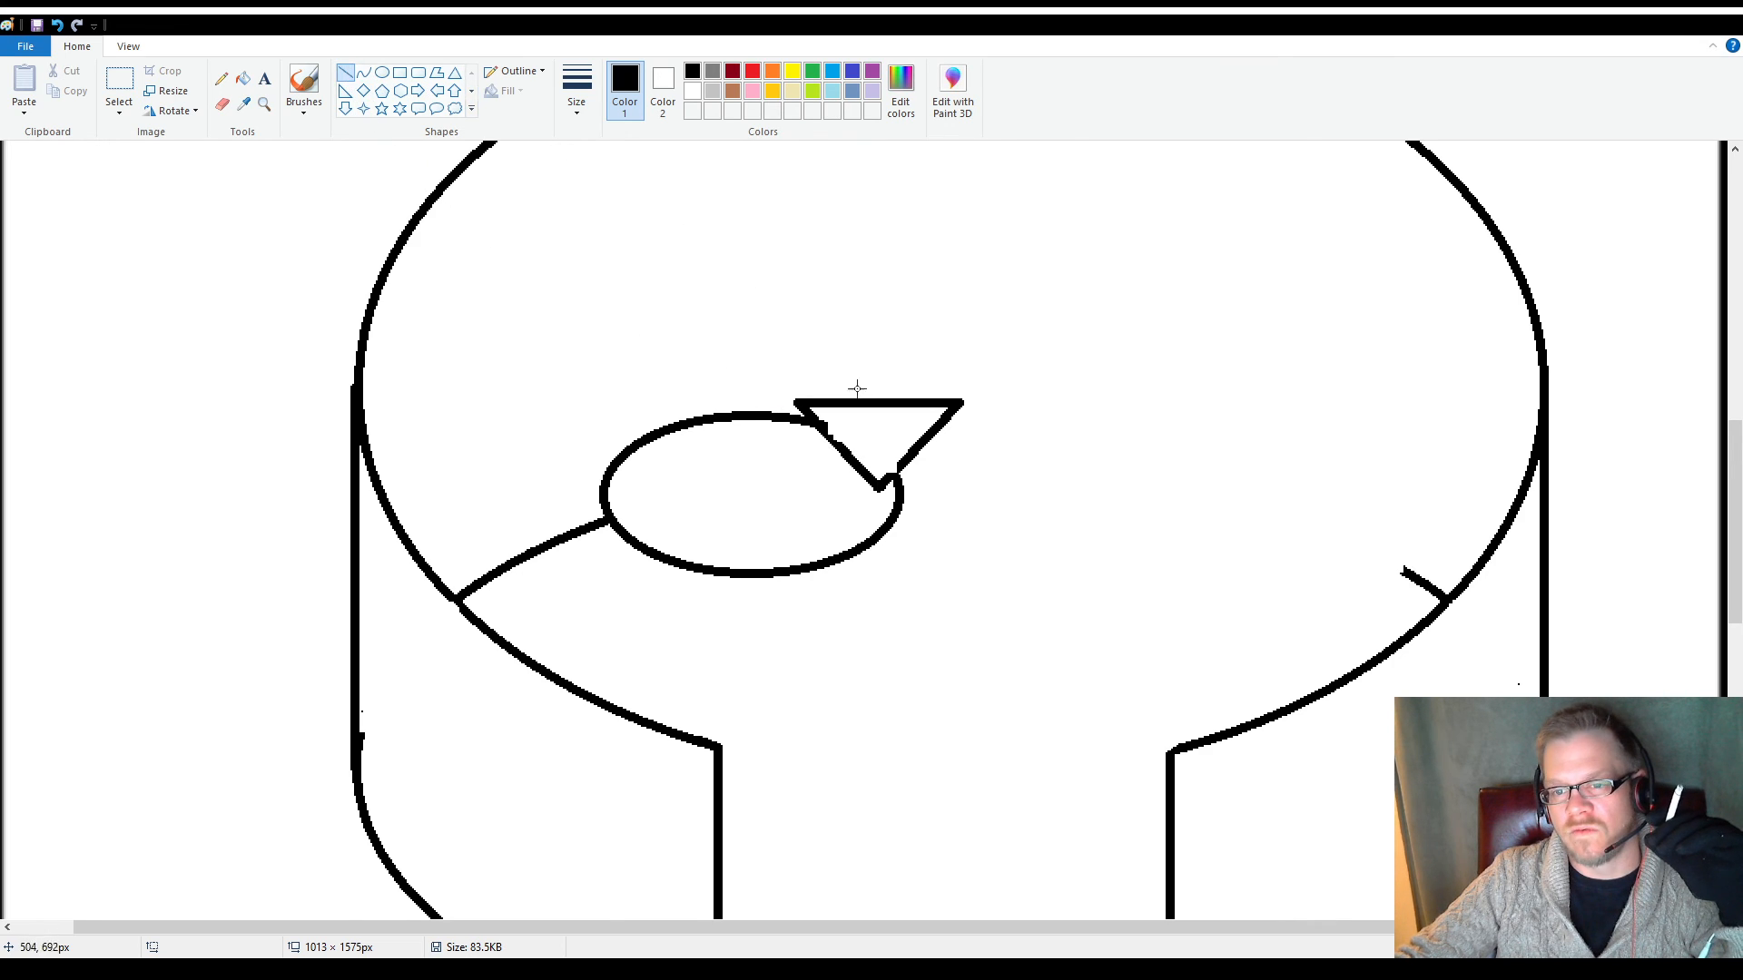
pyautogui.moveTo(911, 451); pyautogui.dragTo(885, 477)
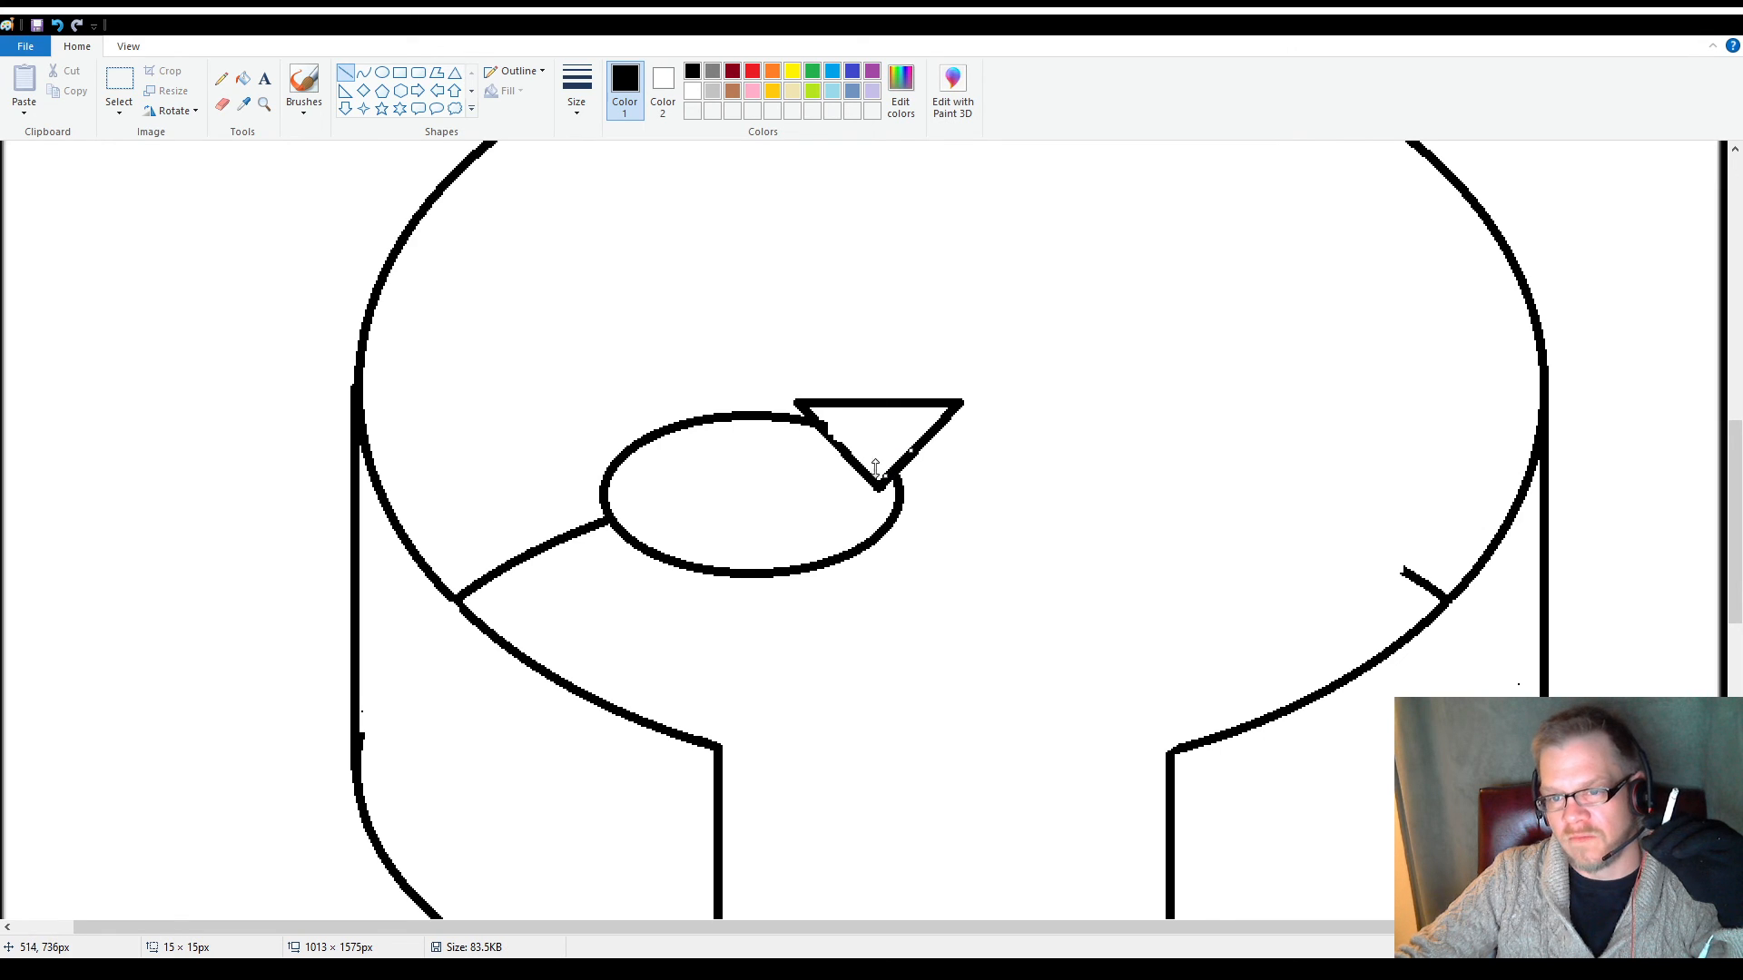
pyautogui.moveTo(814, 419); pyautogui.dragTo(852, 460)
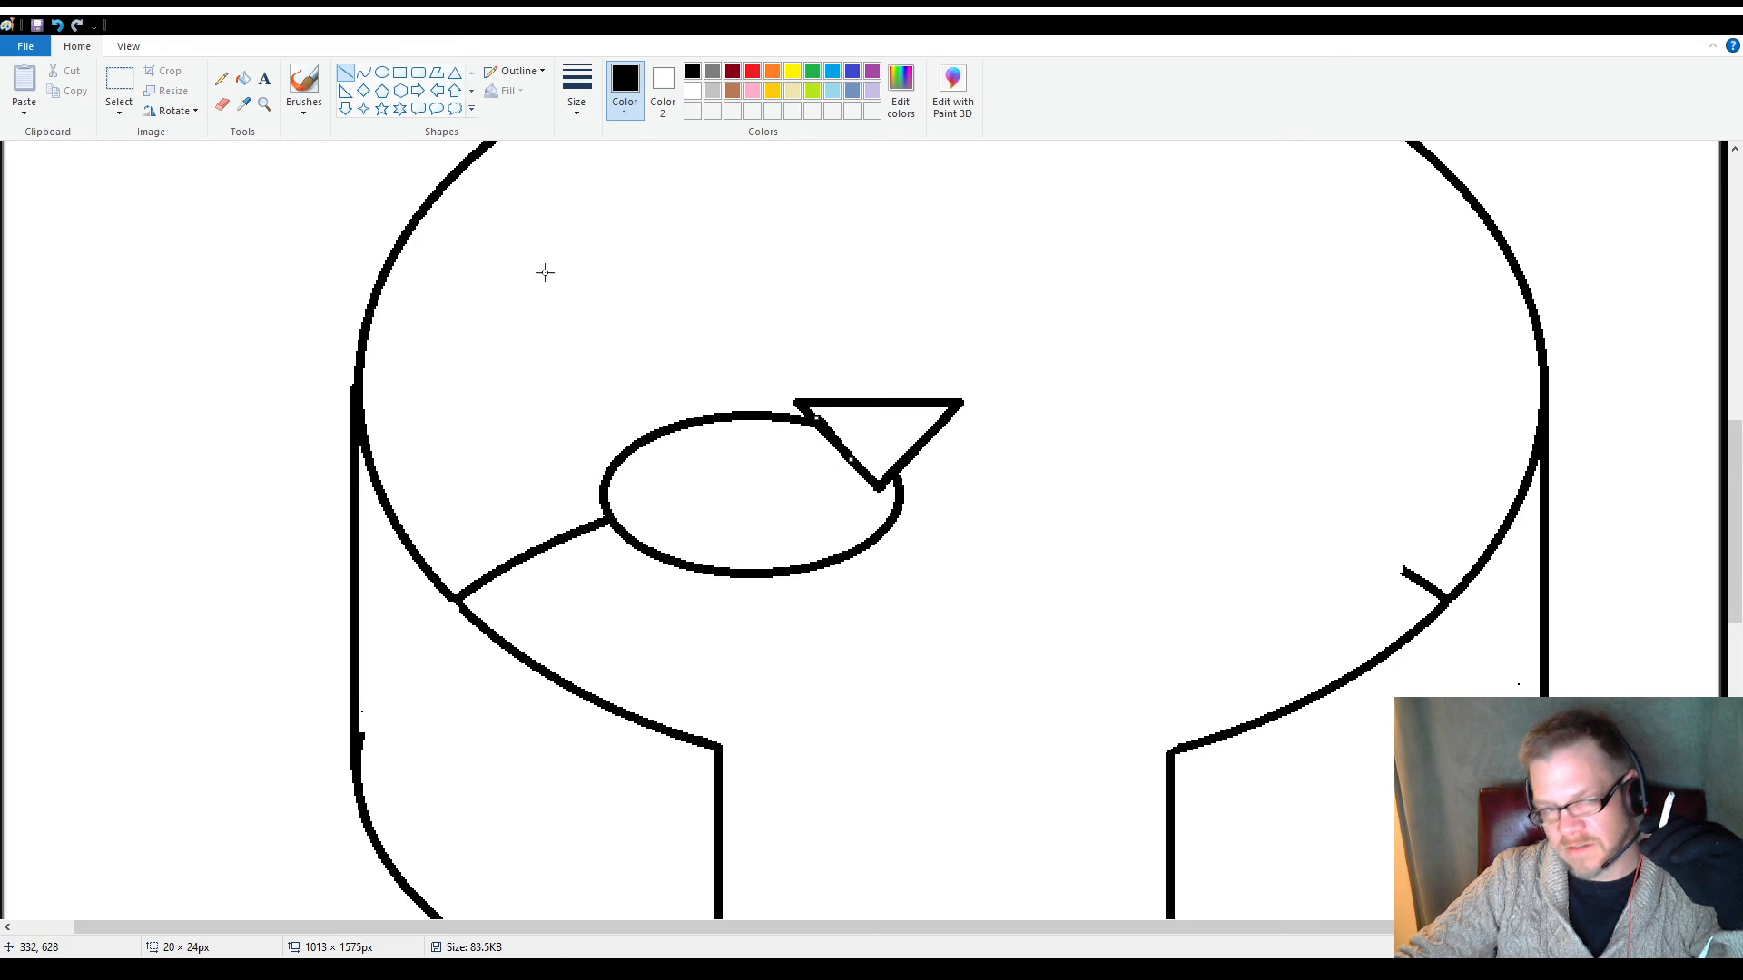
# Erase the small ellipse's left end and draw a bulging curve about 58 × 65 px from its upper arc past the remaining left arc
pyautogui.click(221, 104)
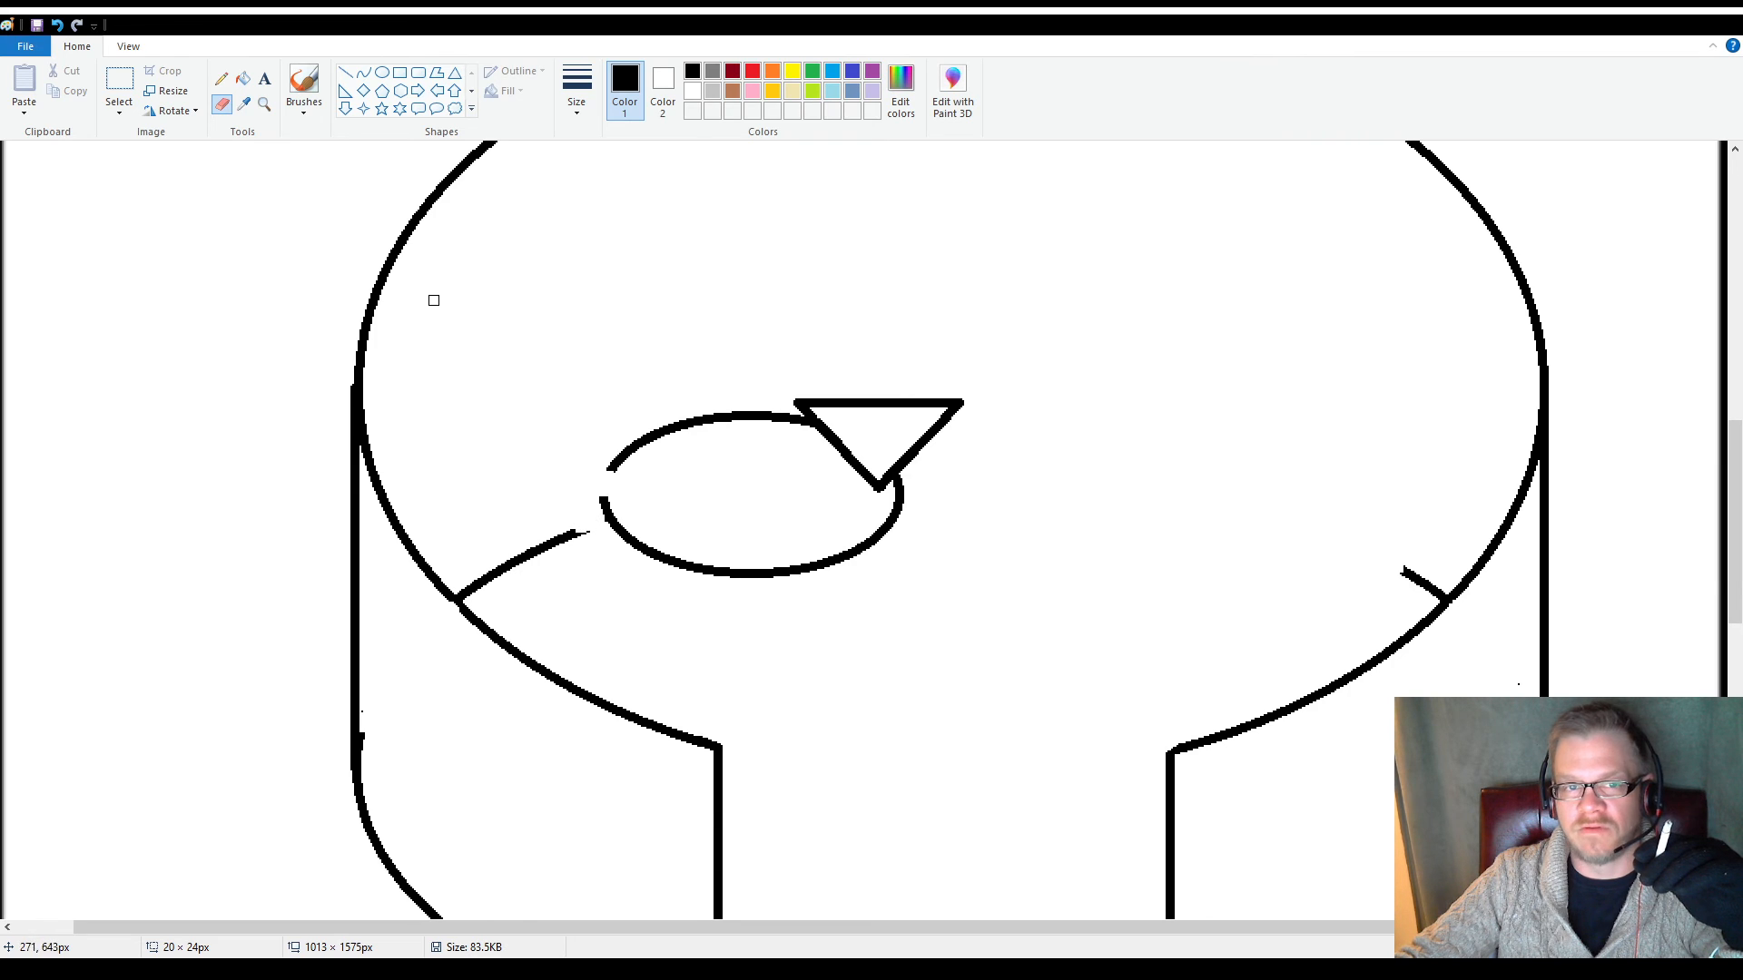
pyautogui.click(363, 72)
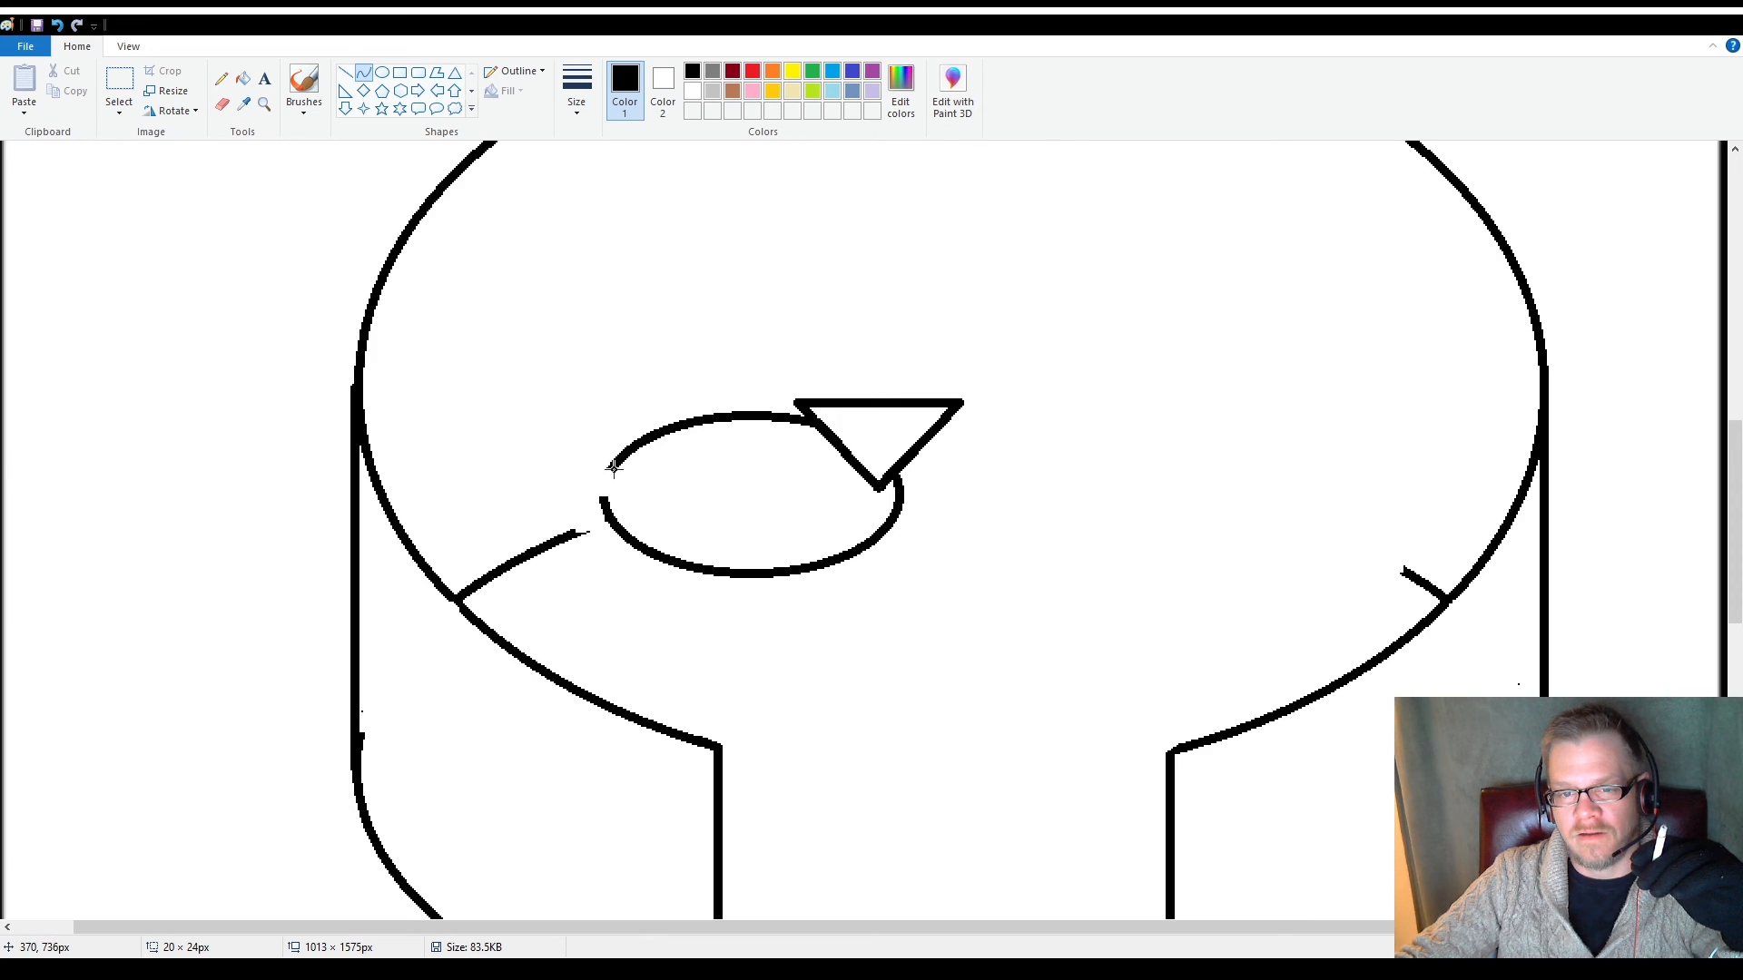
pyautogui.moveTo(614, 466); pyautogui.dragTo(659, 586)
pyautogui.moveTo(633, 519); pyautogui.dragTo(557, 524)
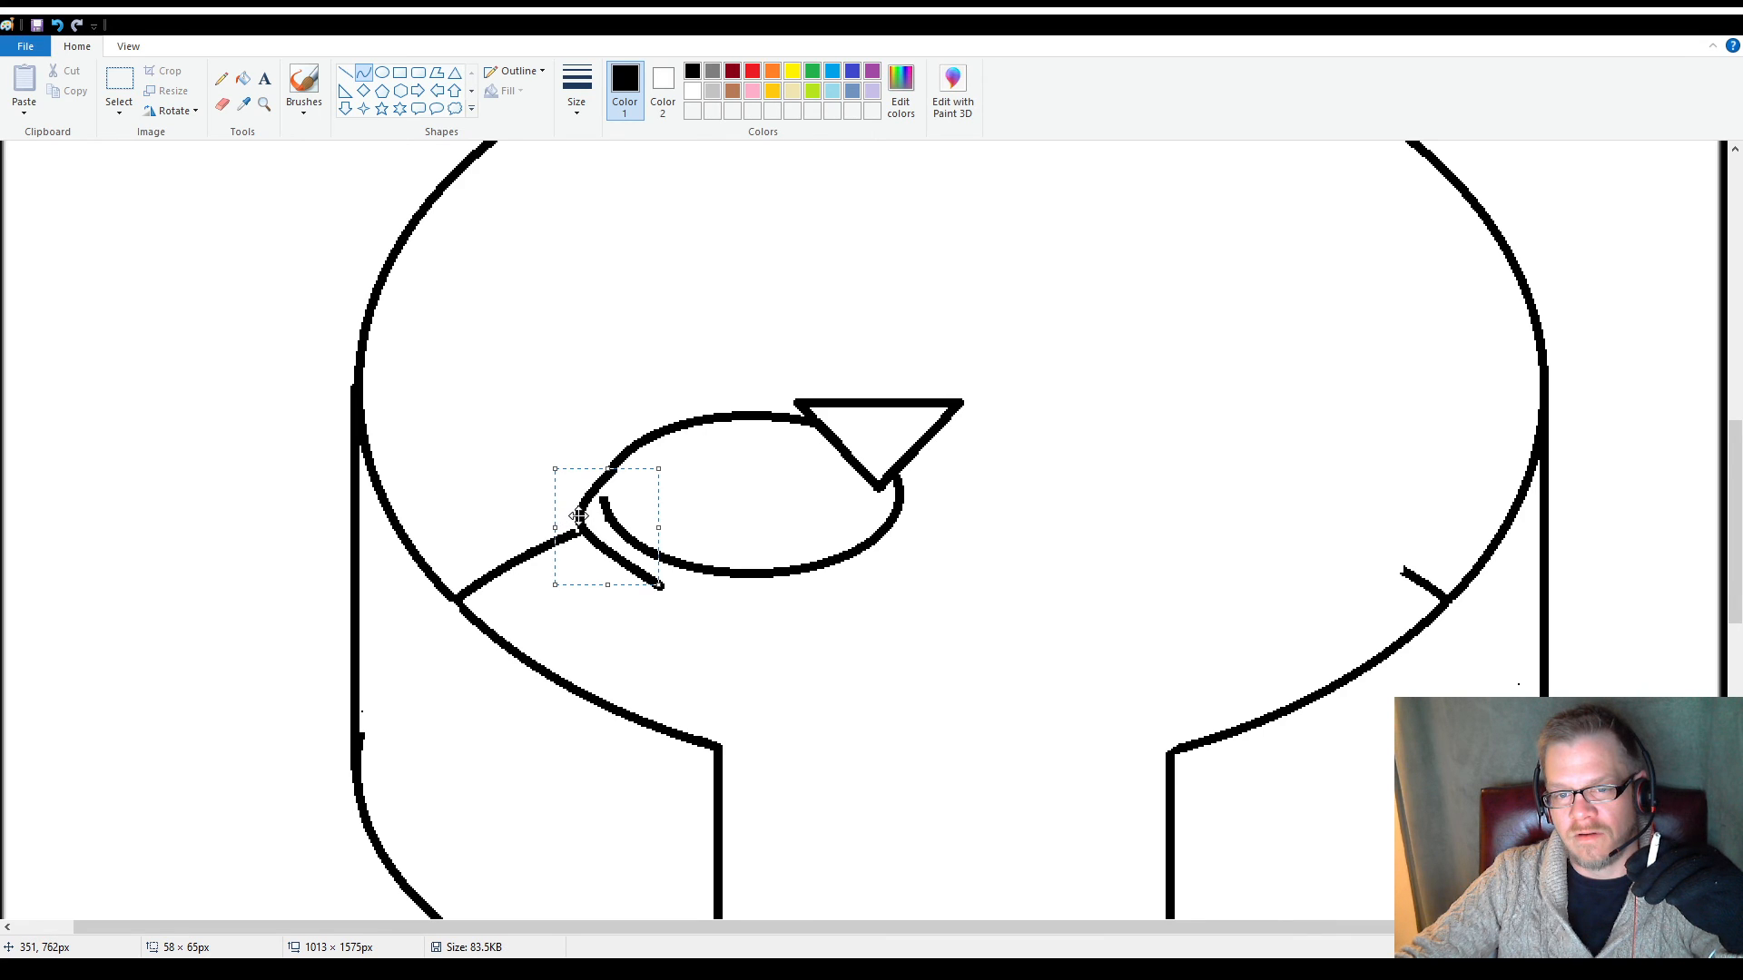
pyautogui.moveTo(578, 516); pyautogui.dragTo(574, 516)
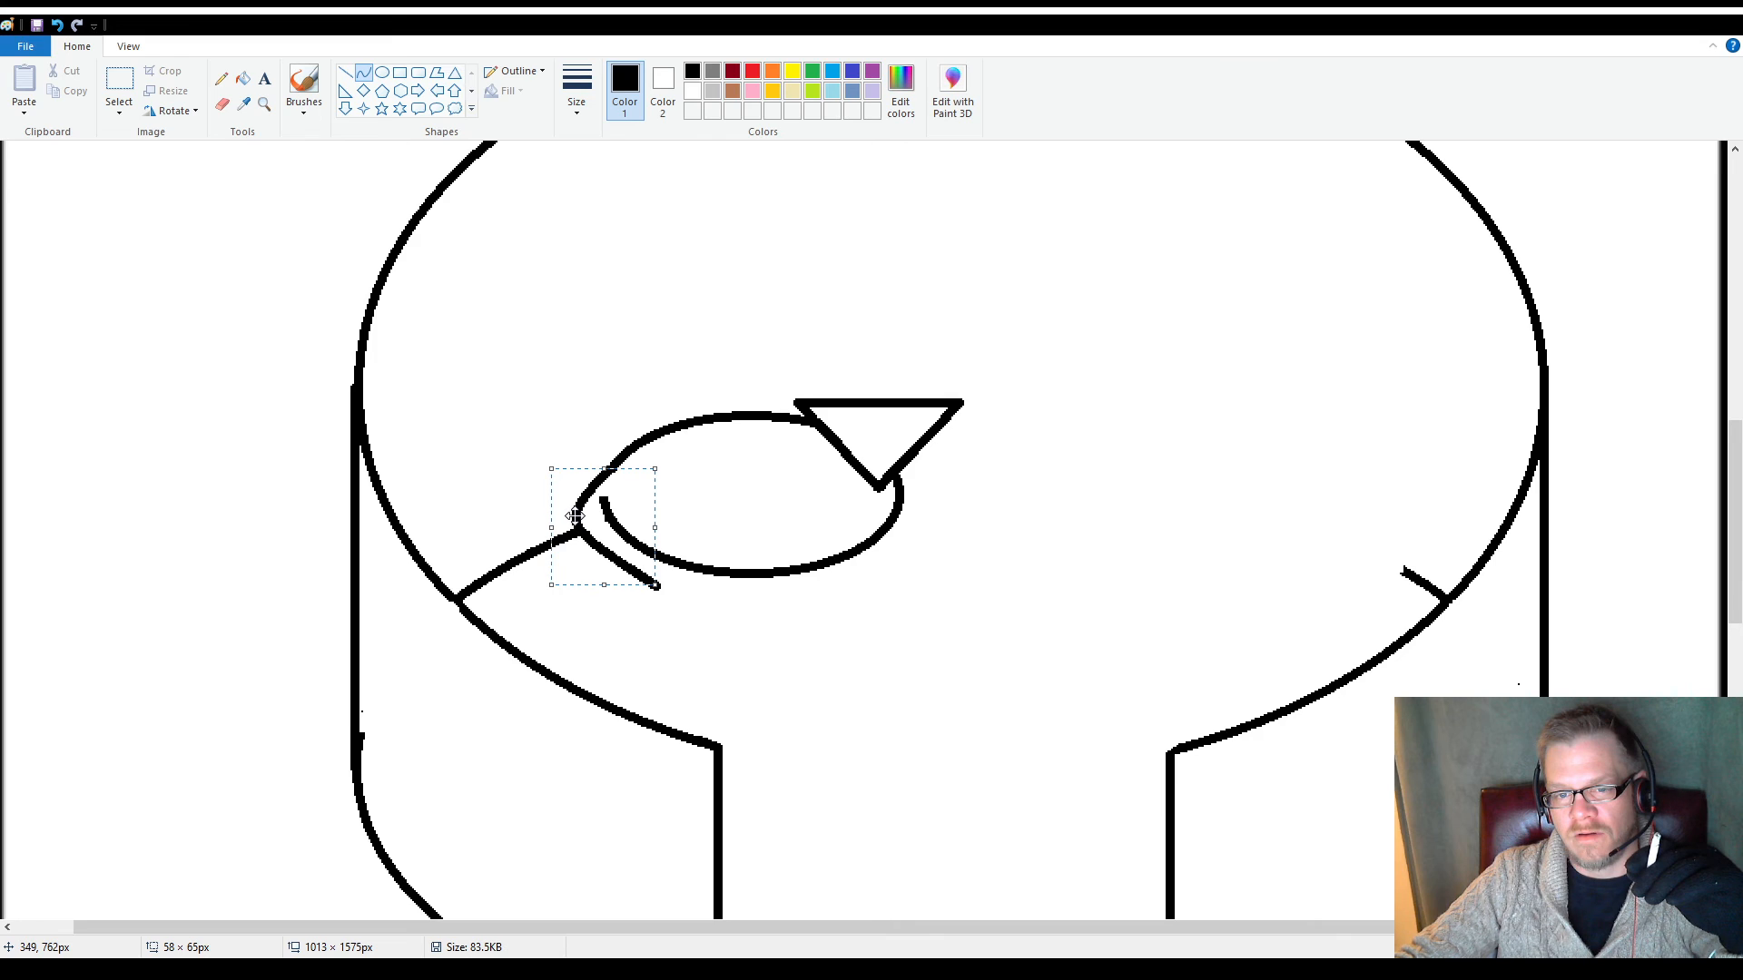
pyautogui.click(499, 453)
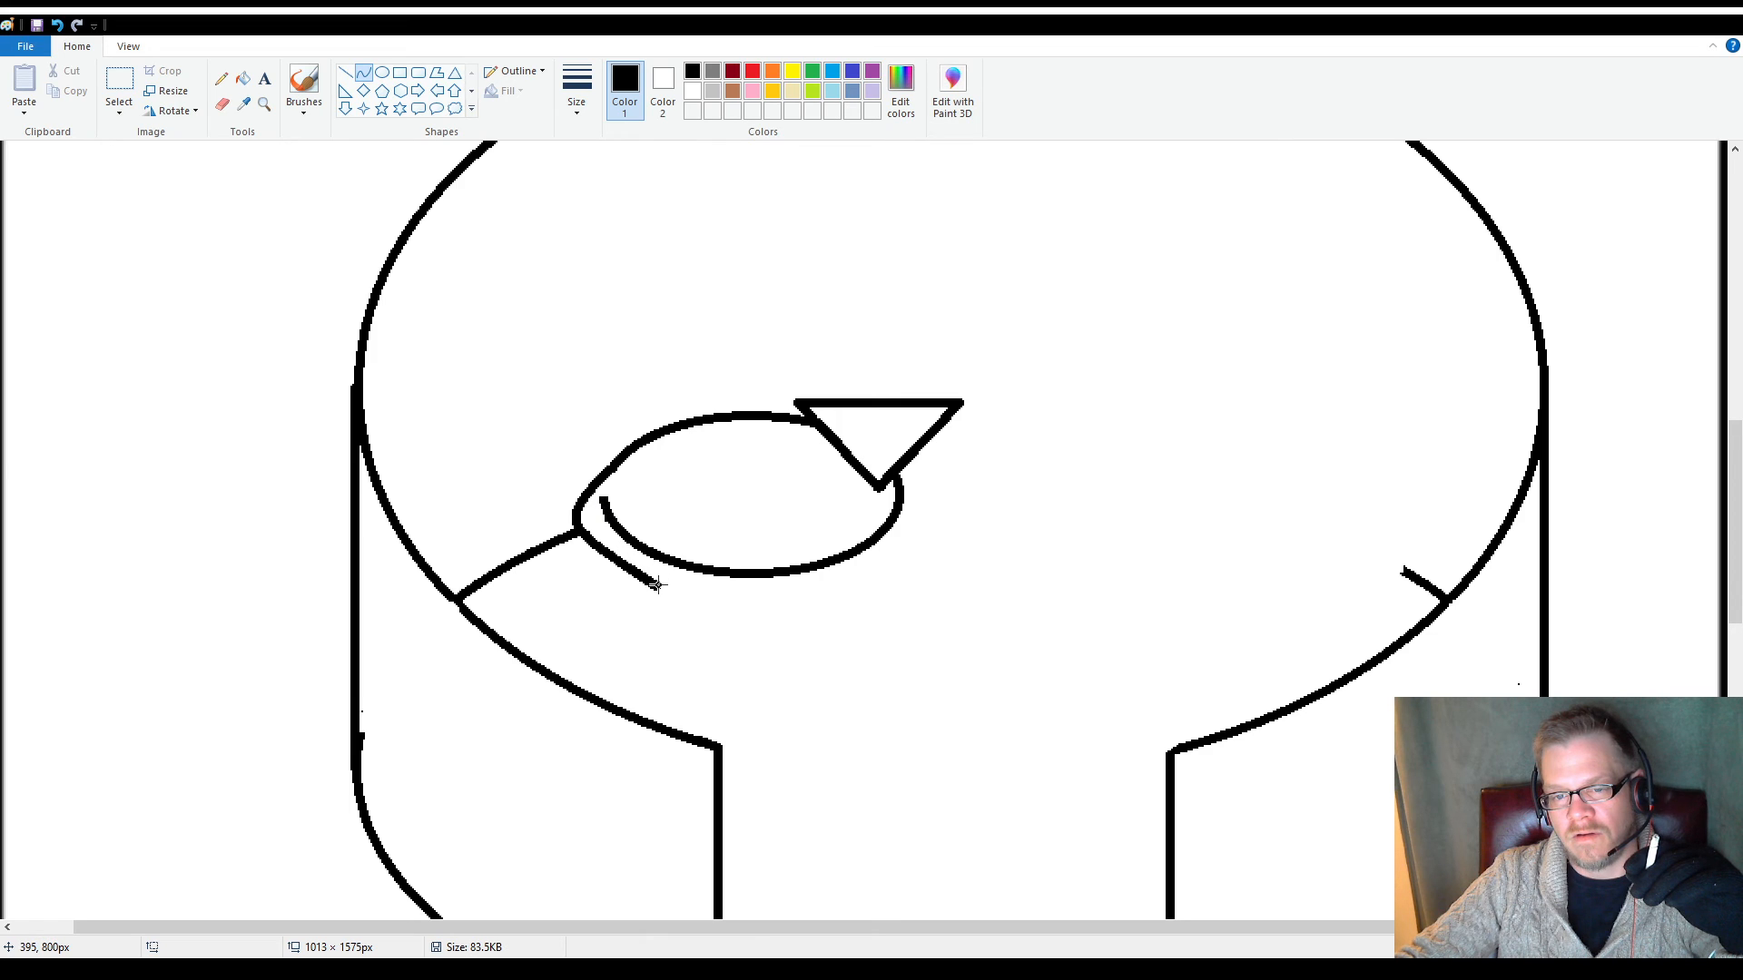
# Draw a curve from the bulge's lower end that forms a pointed tail tip under the small ellipse, bounding box about 126 × 39 px
pyautogui.moveTo(656, 586)
pyautogui.mouseDown()
pyautogui.moveTo(669, 563)
pyautogui.moveTo(676, 578)
pyautogui.mouseUp()
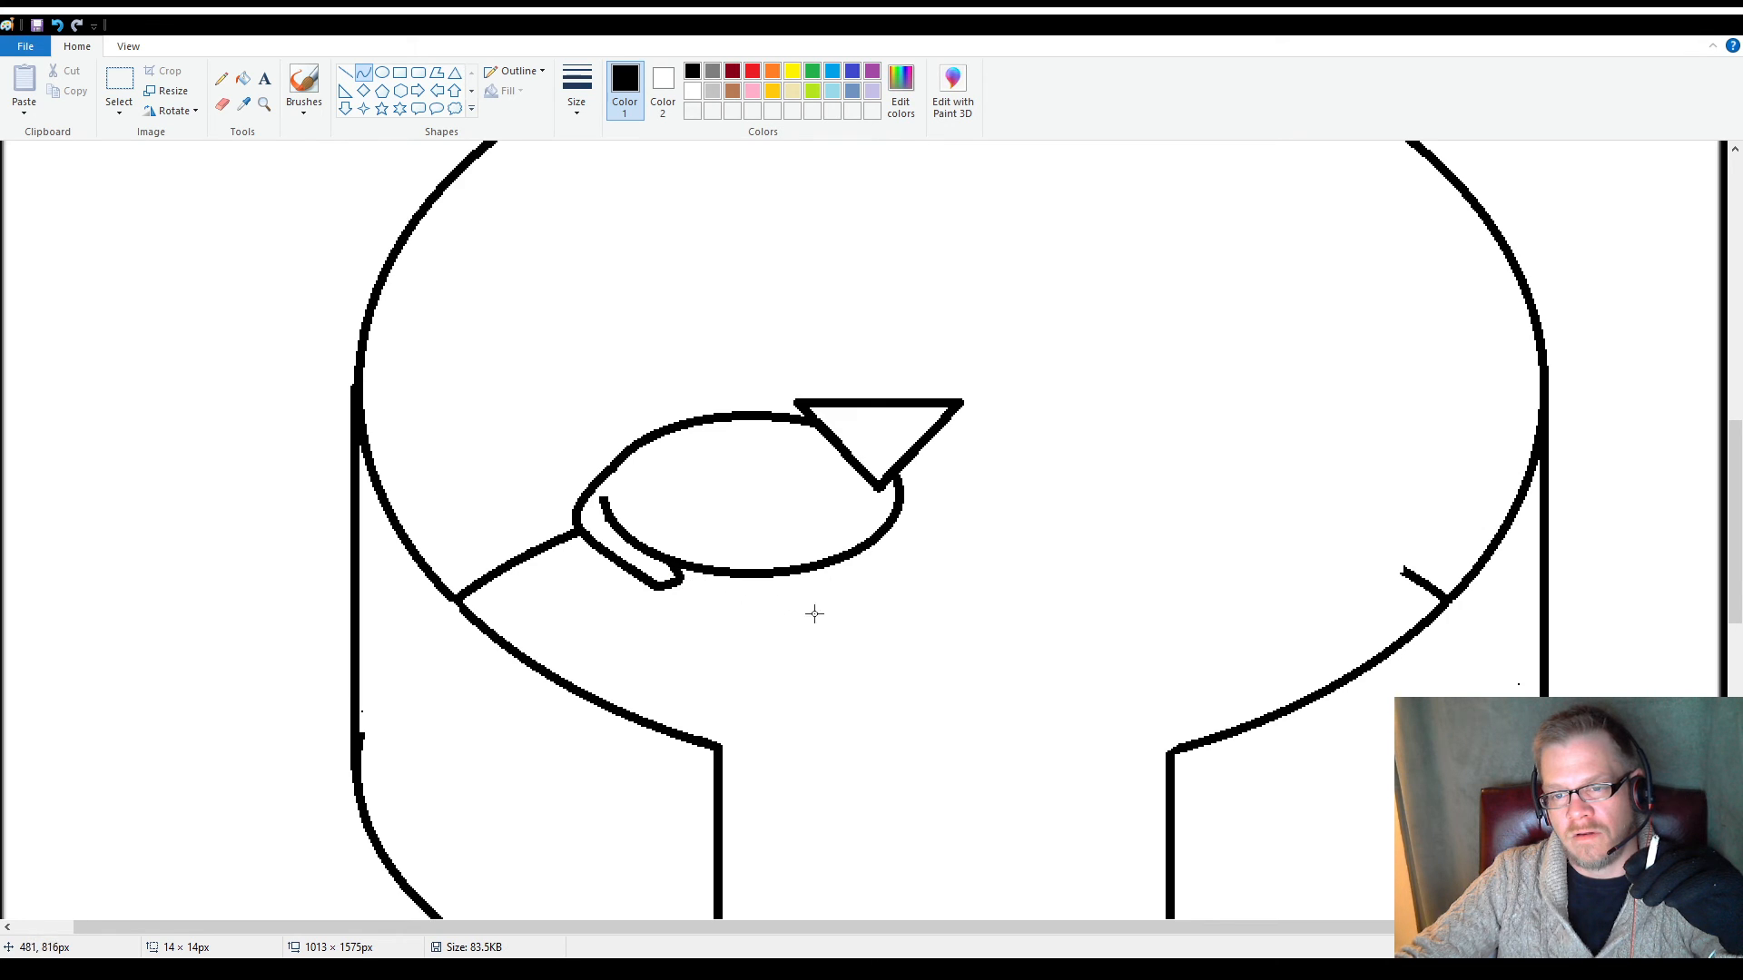
pyautogui.moveTo(883, 626); pyautogui.dragTo(885, 630)
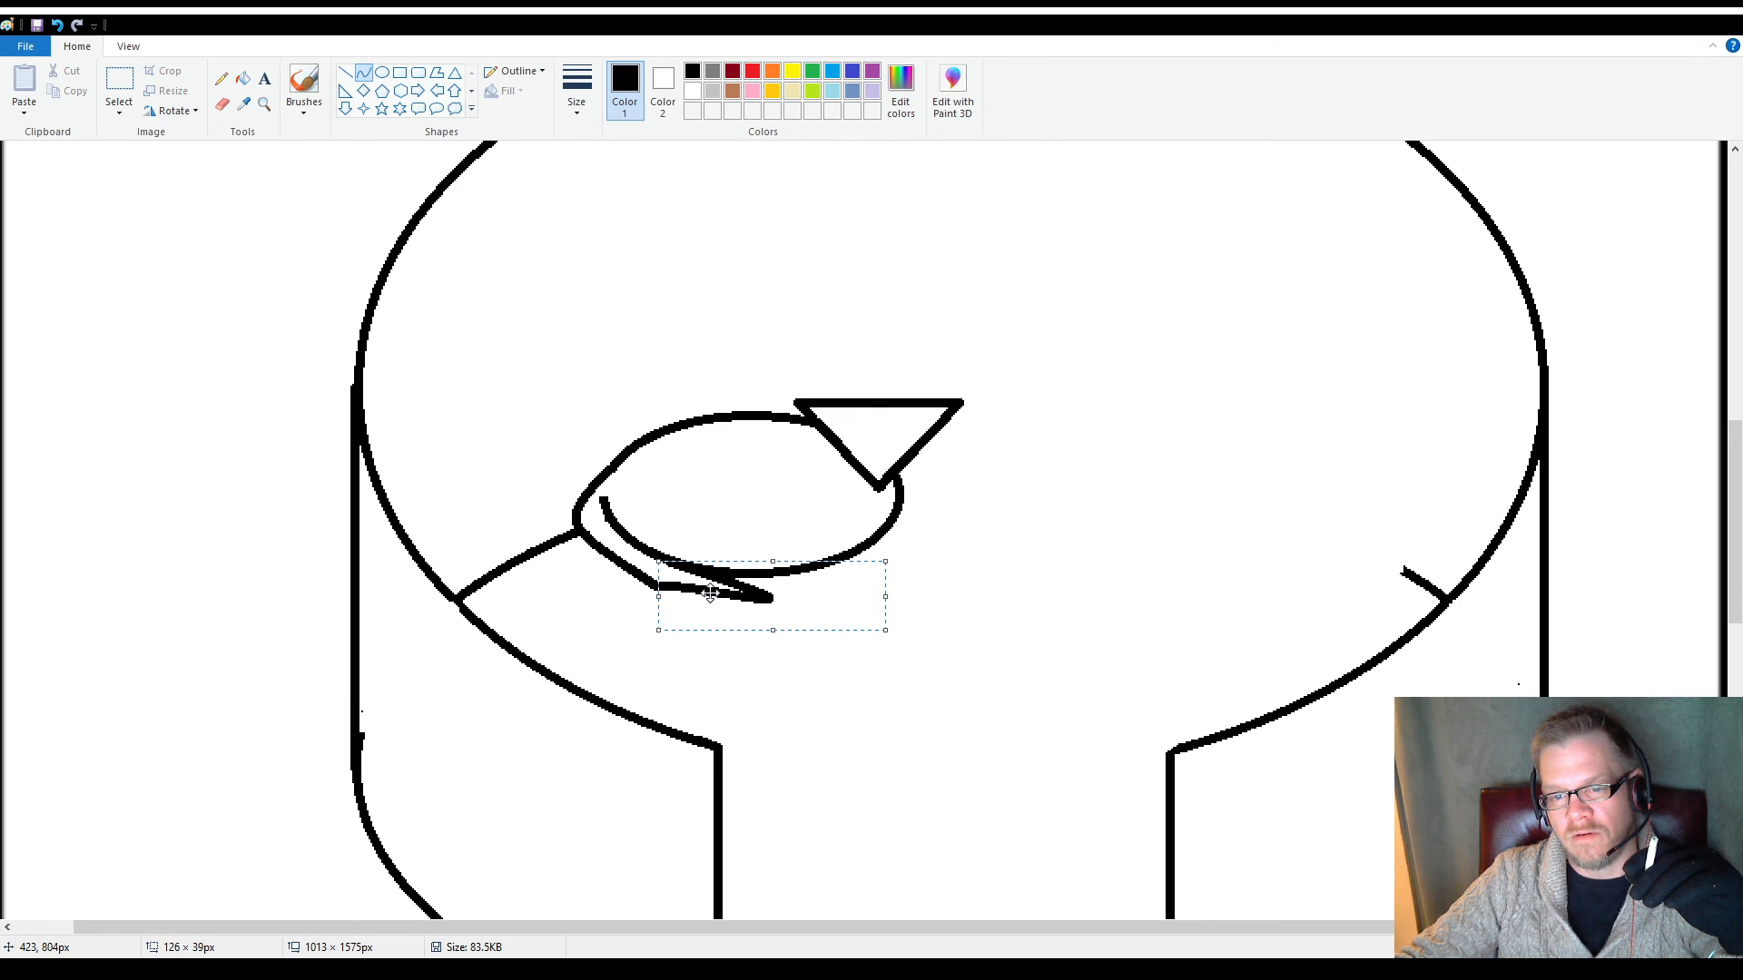
pyautogui.click(963, 579)
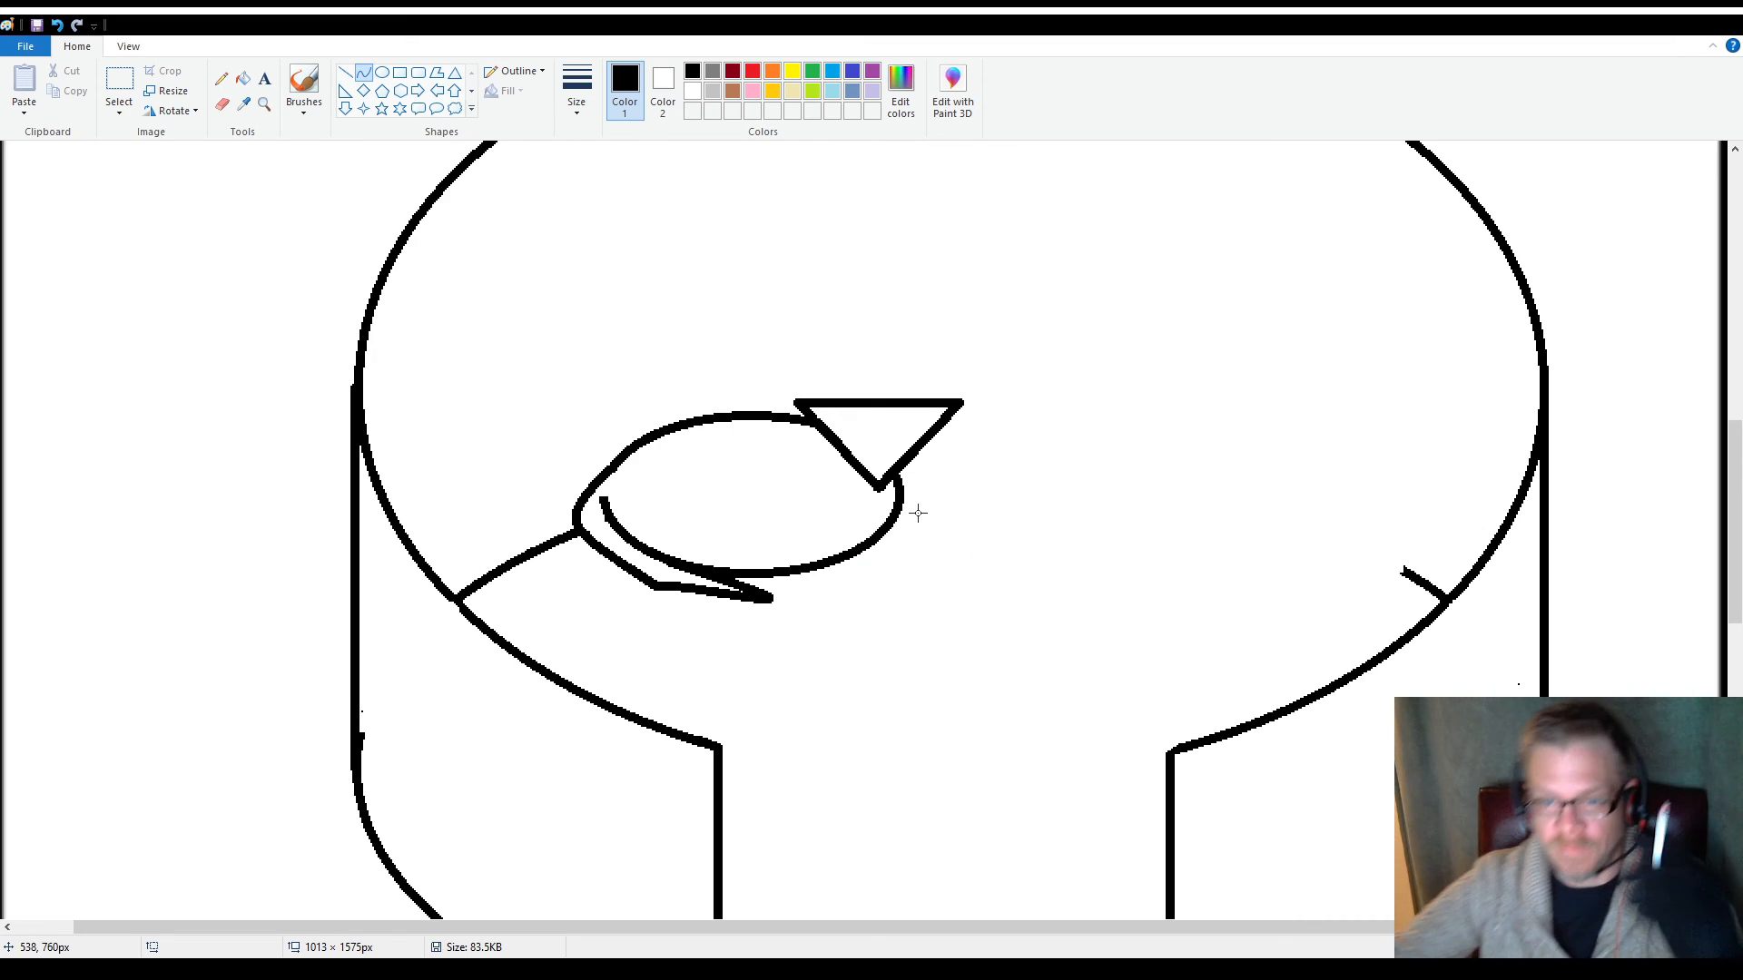
# Draw two short horizontal lines about 12 px long inside the triangle as closed eyes
pyautogui.click(346, 75)
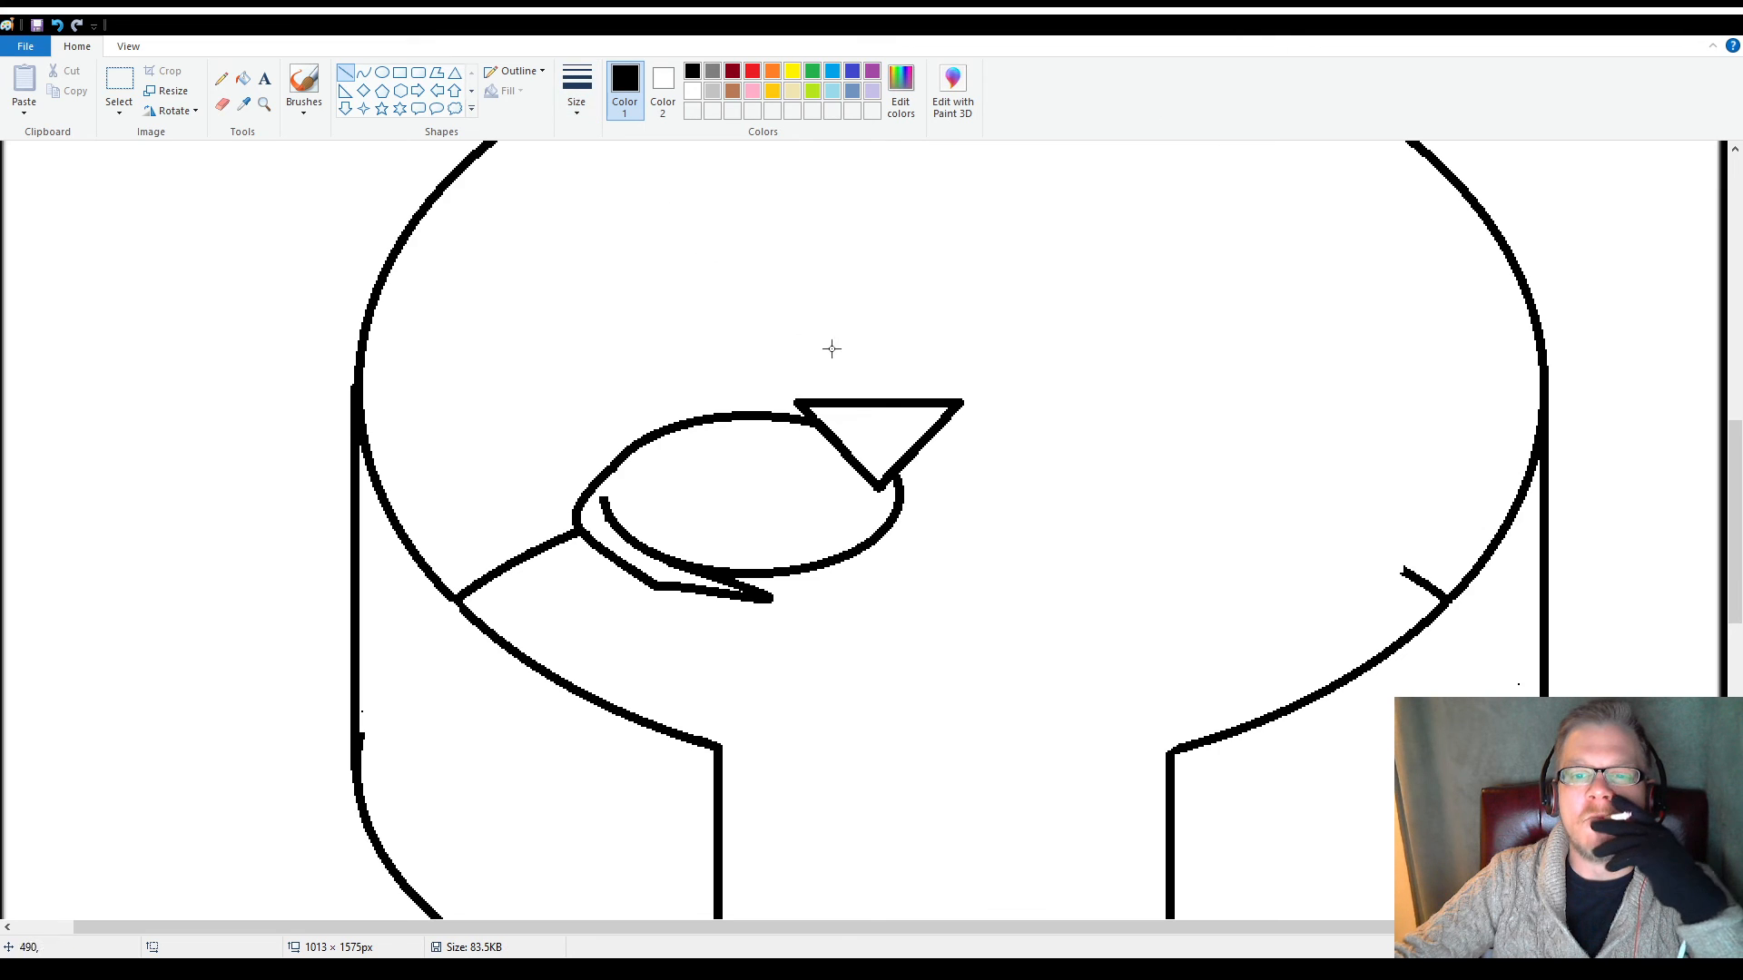
pyautogui.moveTo(895, 428)
pyautogui.mouseDown()
pyautogui.moveTo(913, 428)
pyautogui.moveTo(844, 428)
pyautogui.mouseUp()
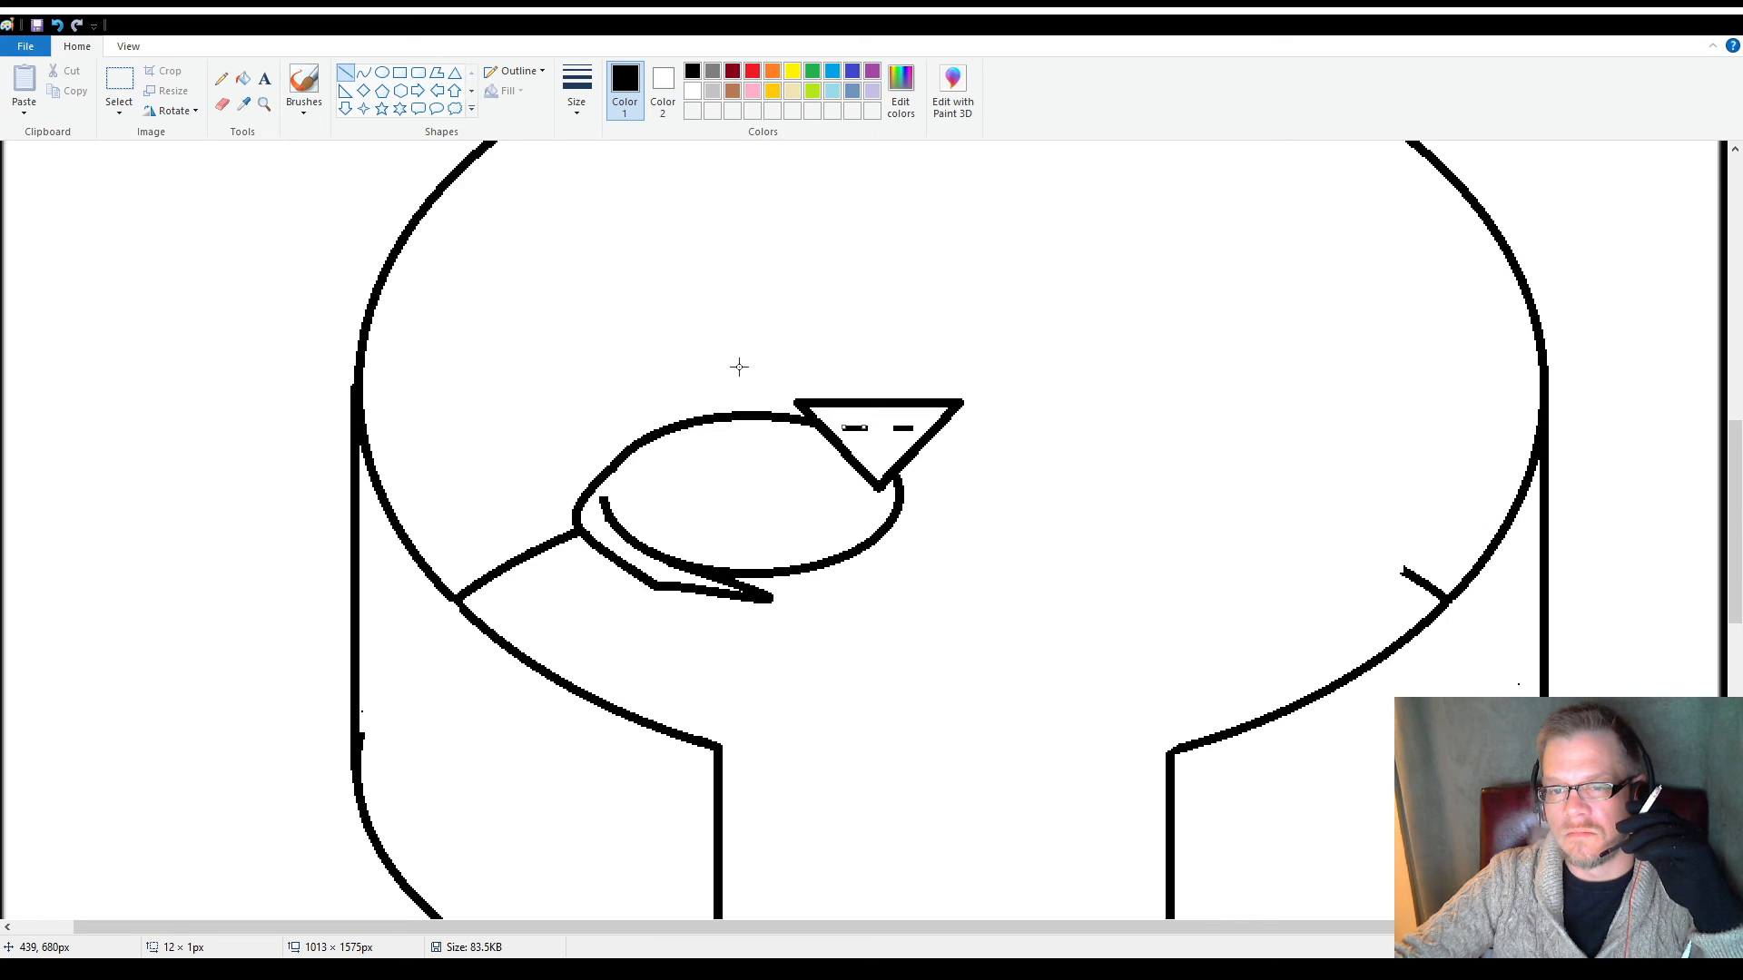
pyautogui.click(701, 357)
# Draw two small upright triangles about 20 × 21 px on the head's top edge as ears, one near each corner
pyautogui.click(454, 72)
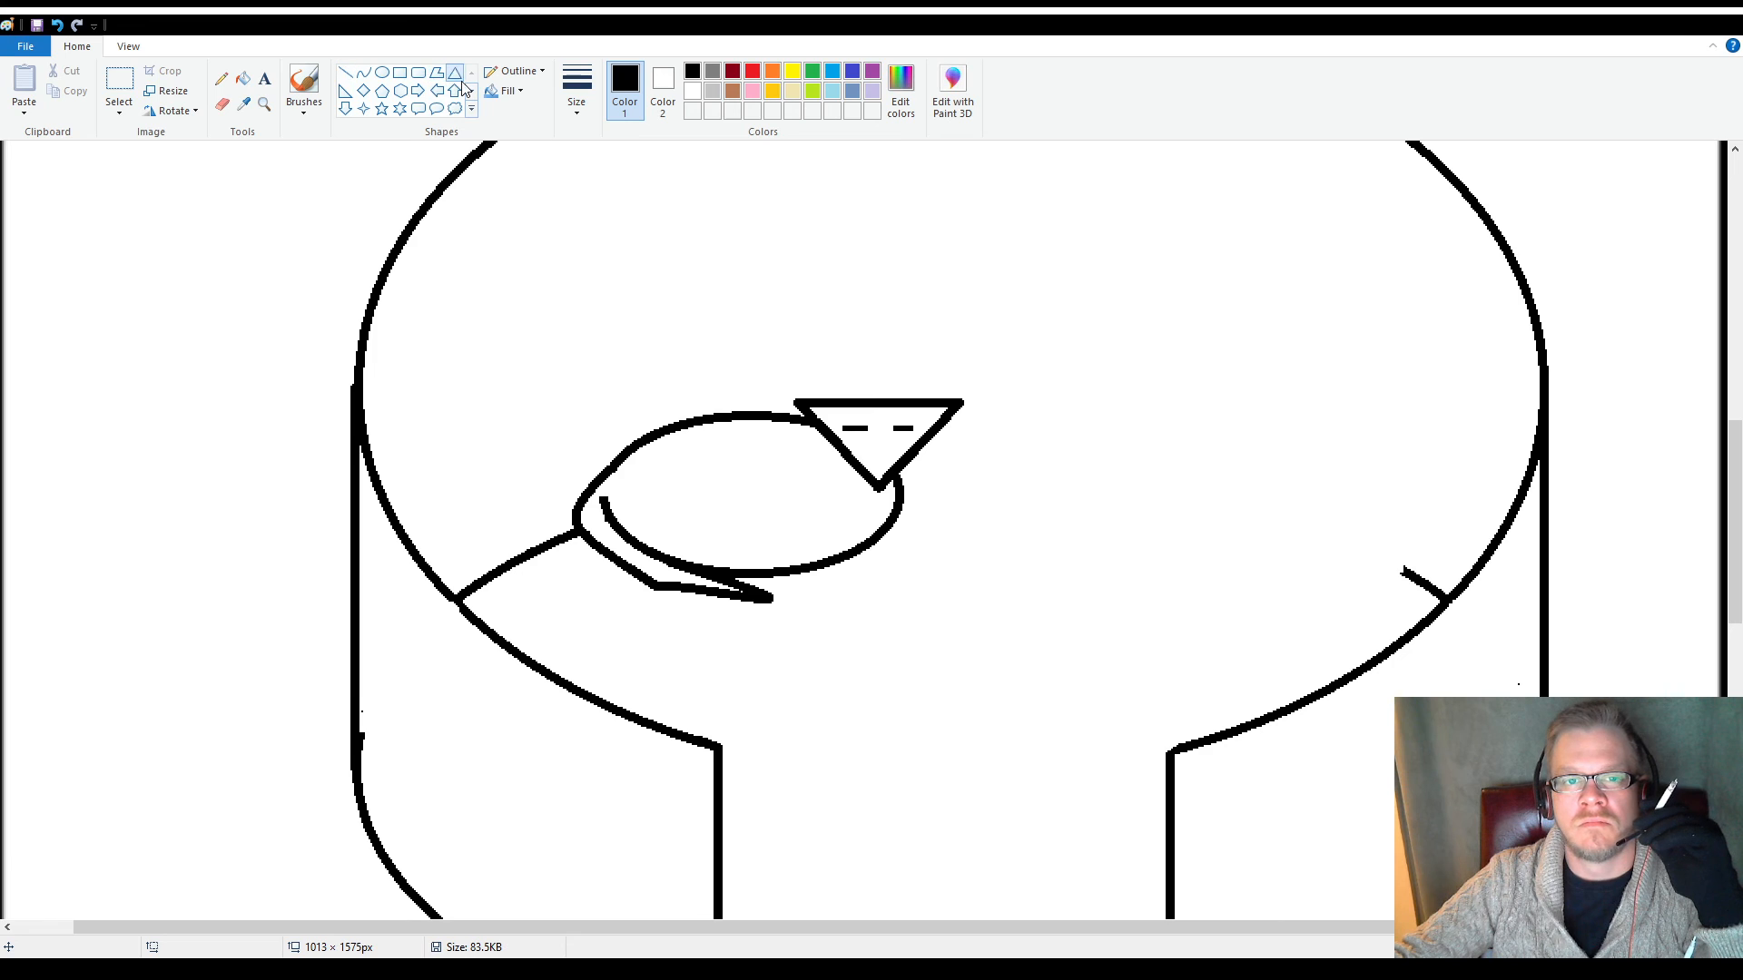
pyautogui.moveTo(765, 256); pyautogui.dragTo(930, 384)
pyautogui.click(820, 343)
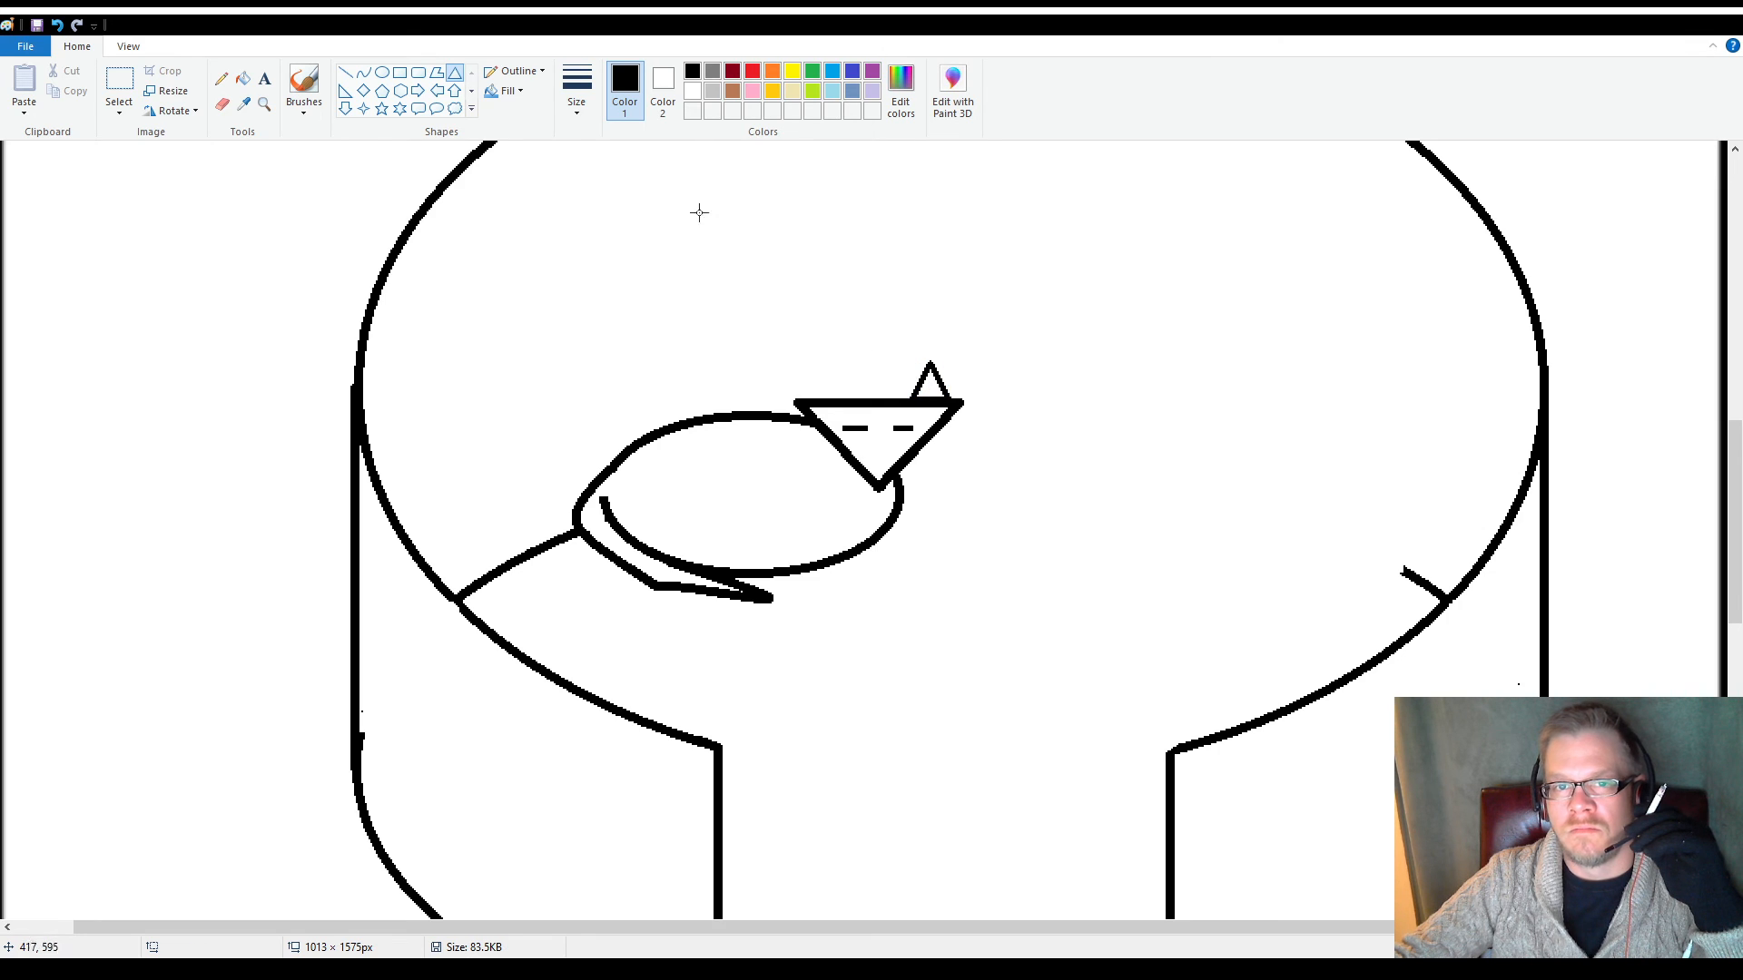
pyautogui.moveTo(797, 337); pyautogui.dragTo(828, 382)
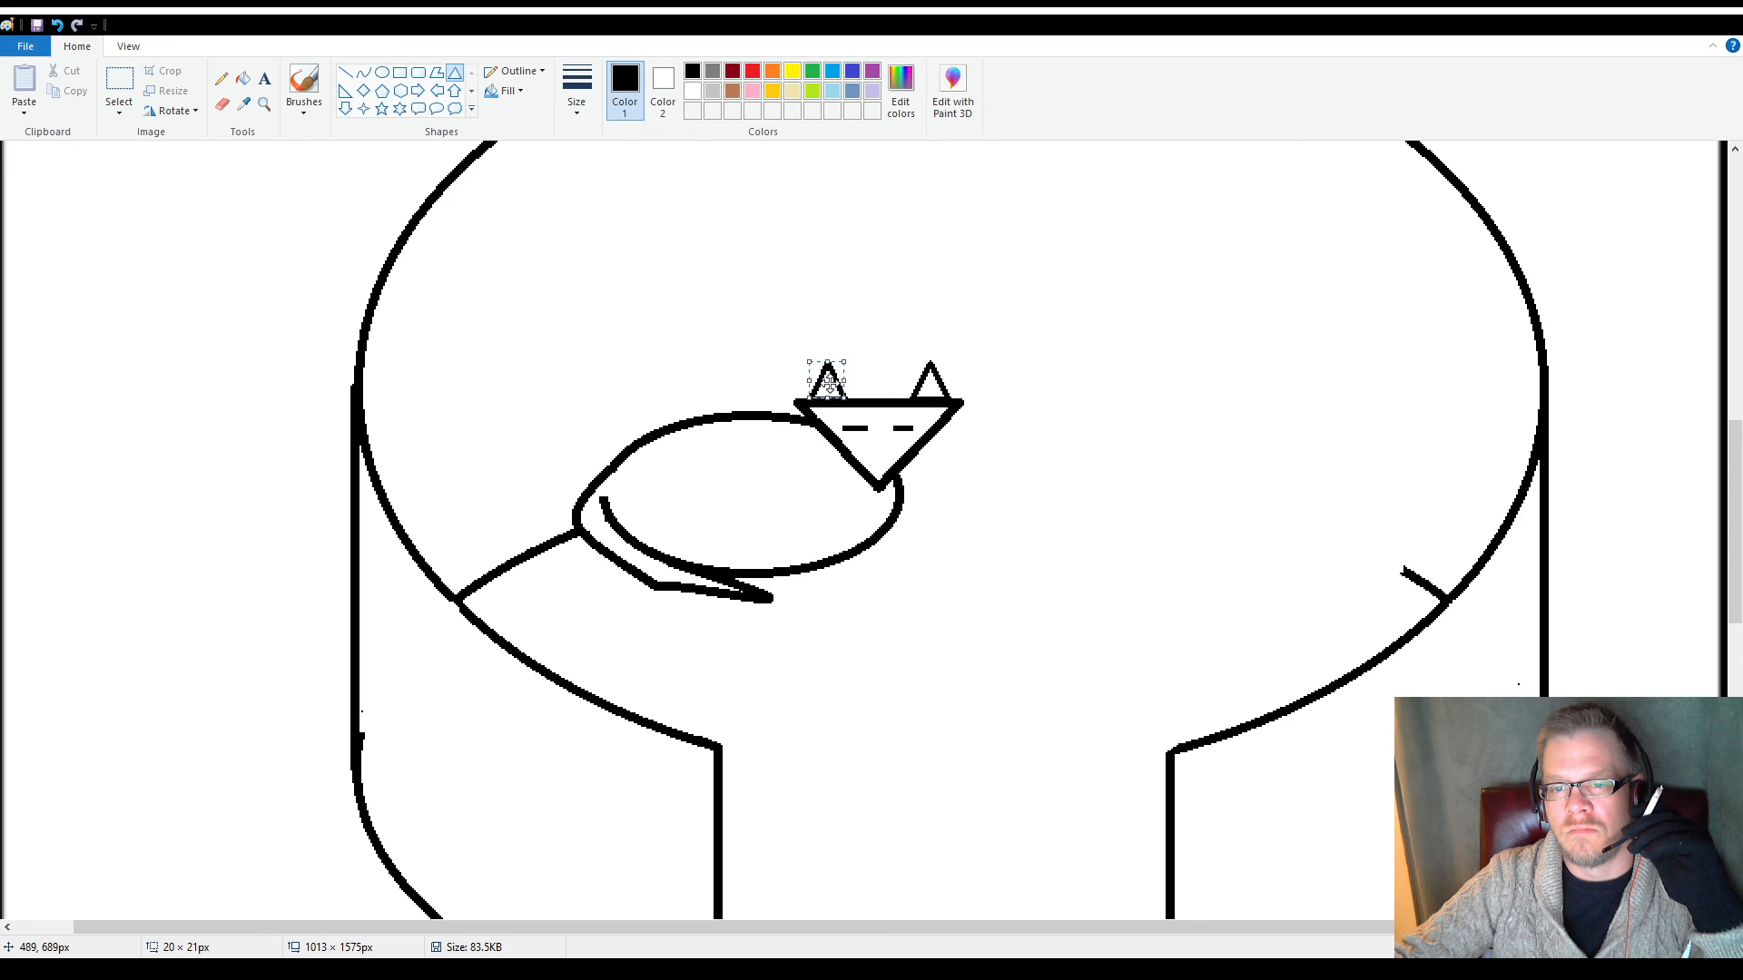
pyautogui.click(727, 334)
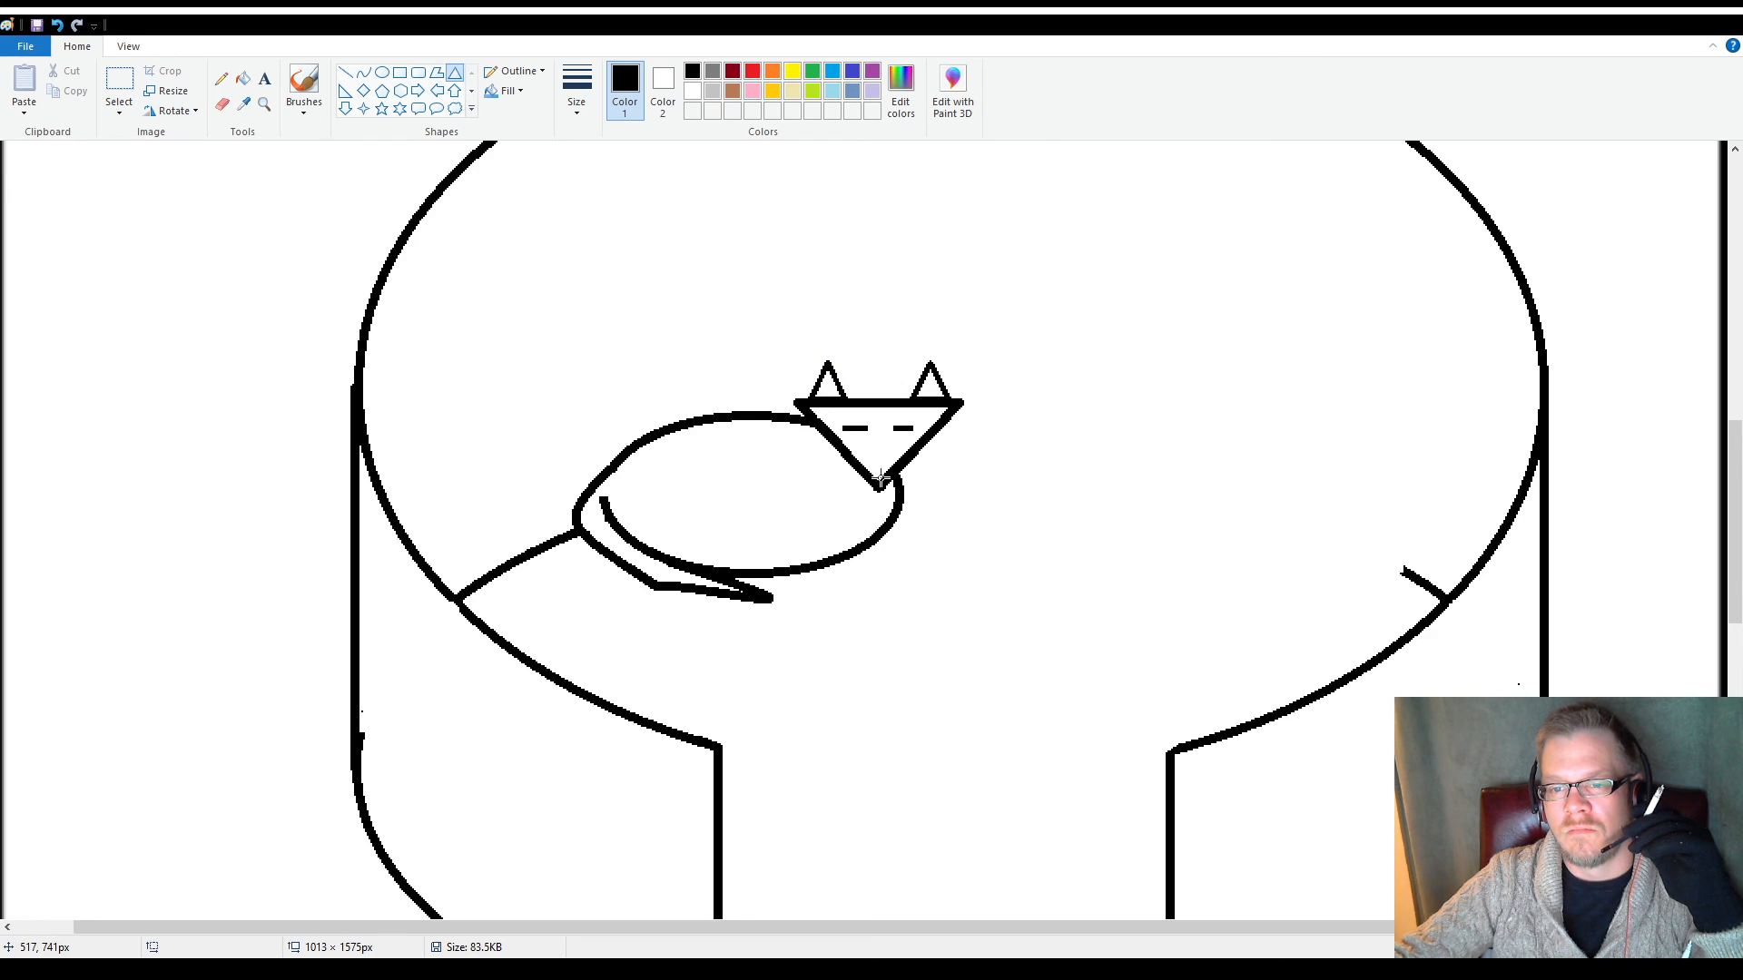
# Erase the head's top edge beneath both ears so they open into the face
pyautogui.click(222, 104)
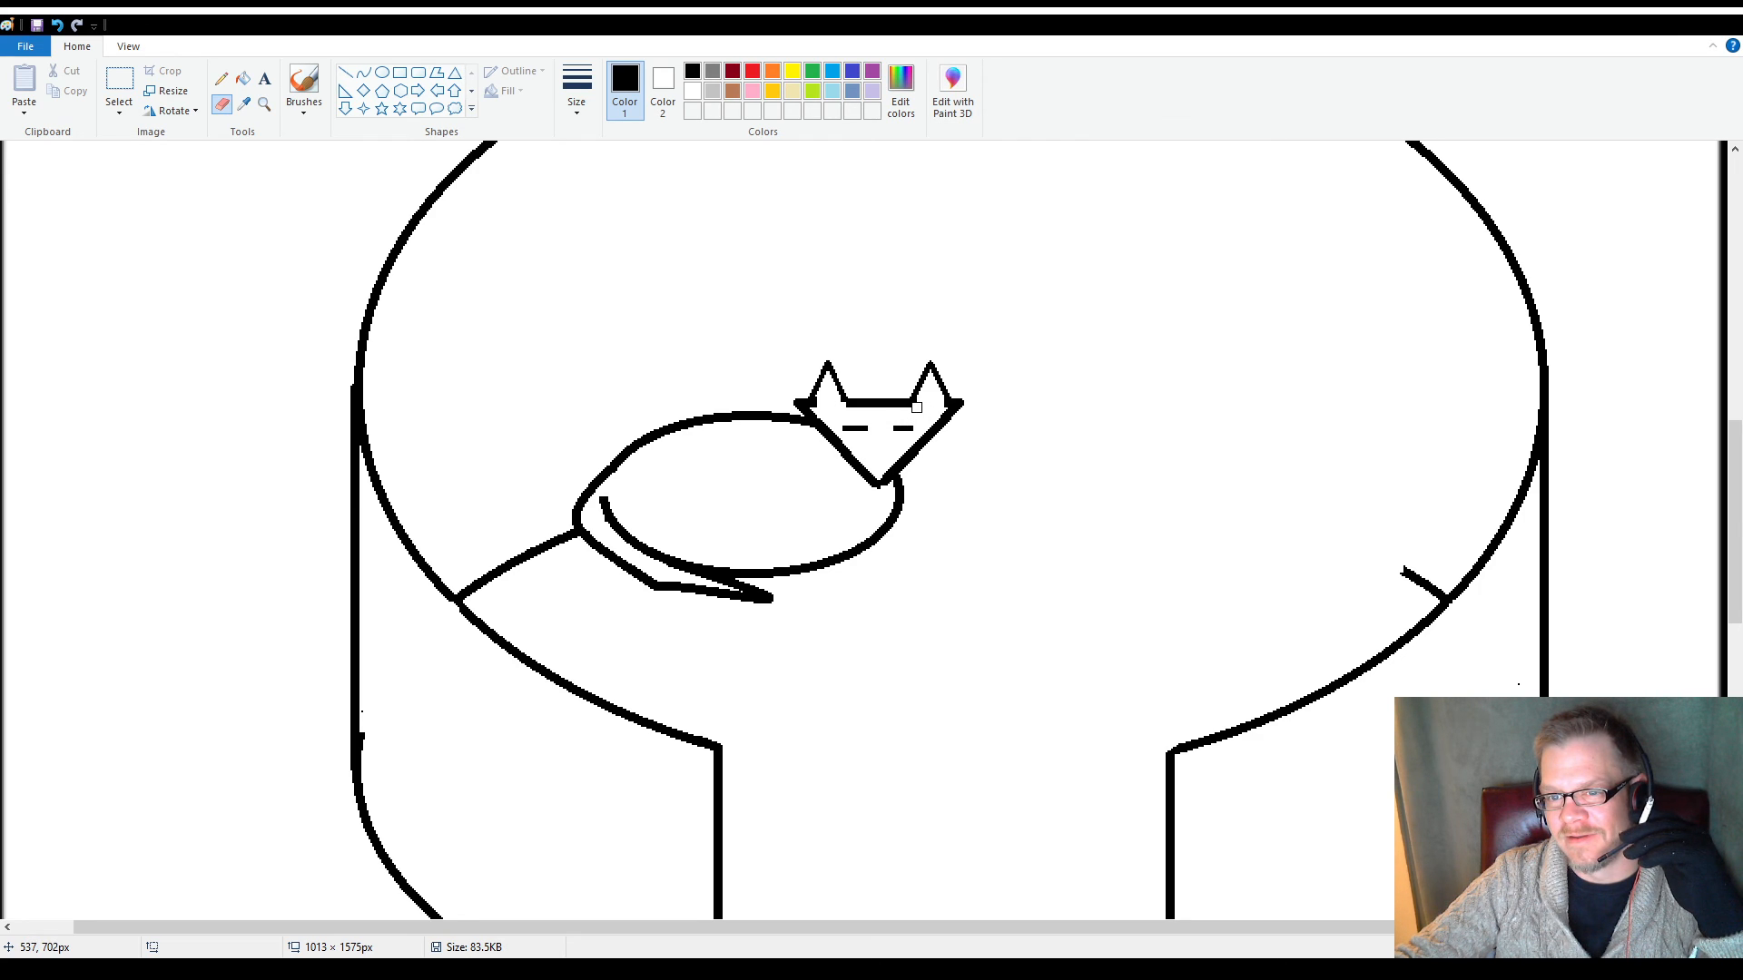
pyautogui.scroll(4, 750, 553)
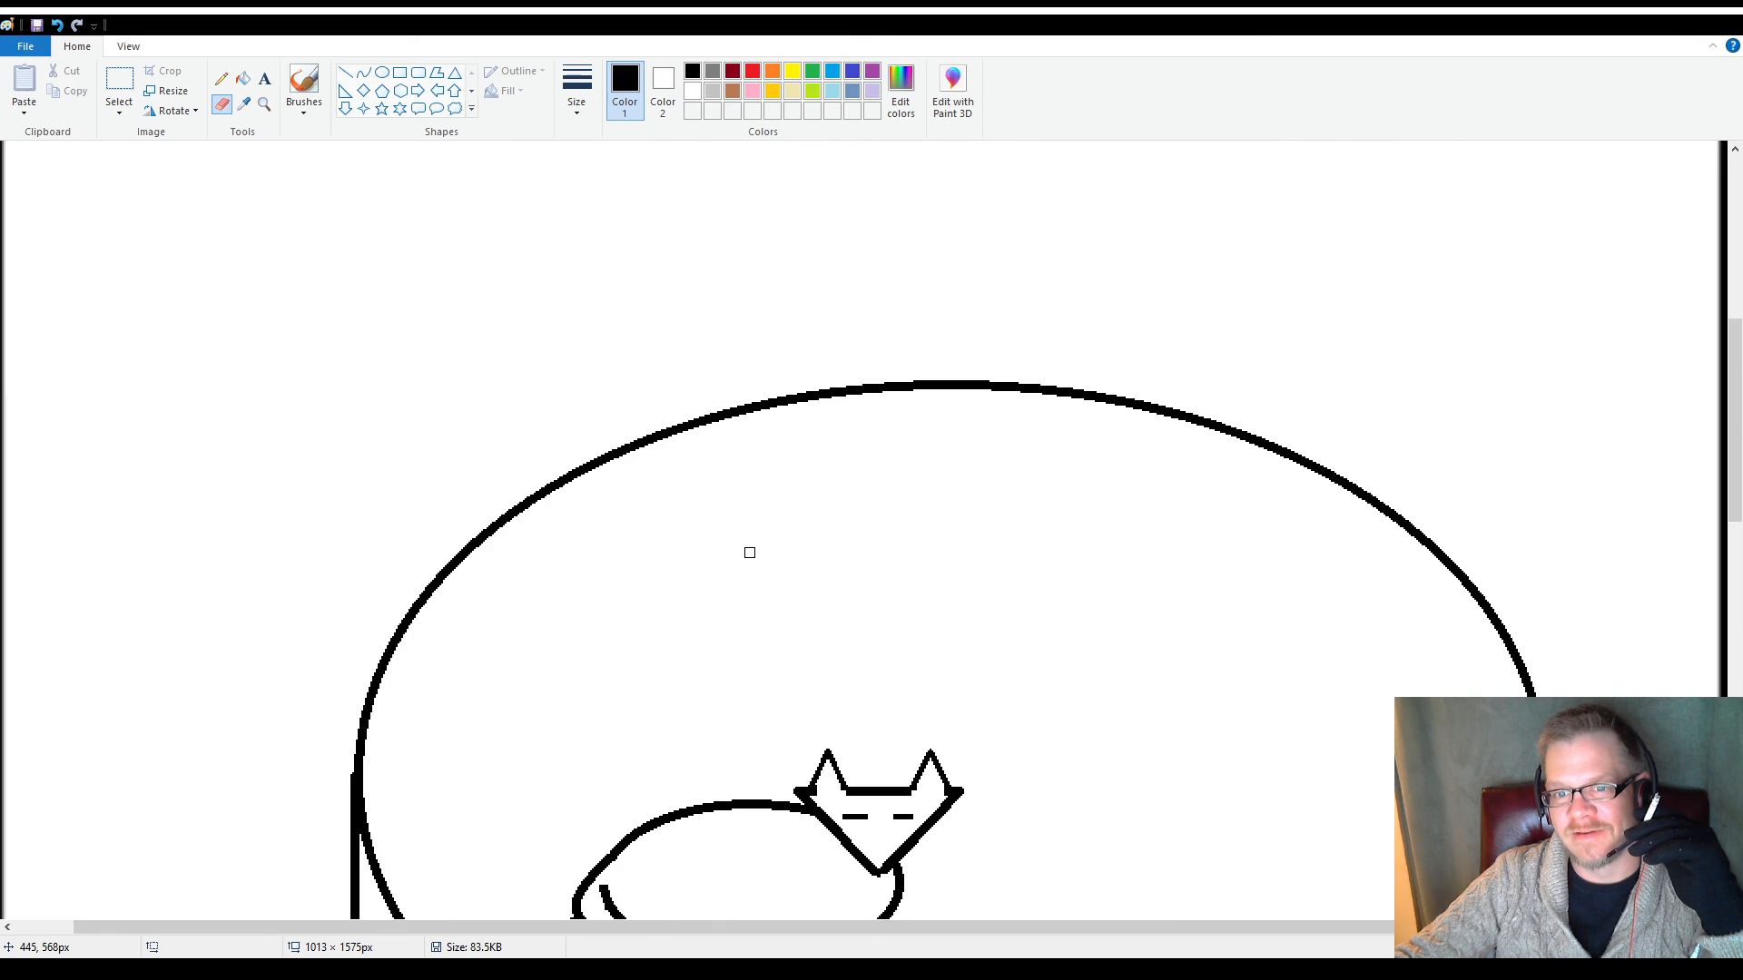
pyautogui.scroll(-4, 750, 552)
pyautogui.scroll(2, 743, 552)
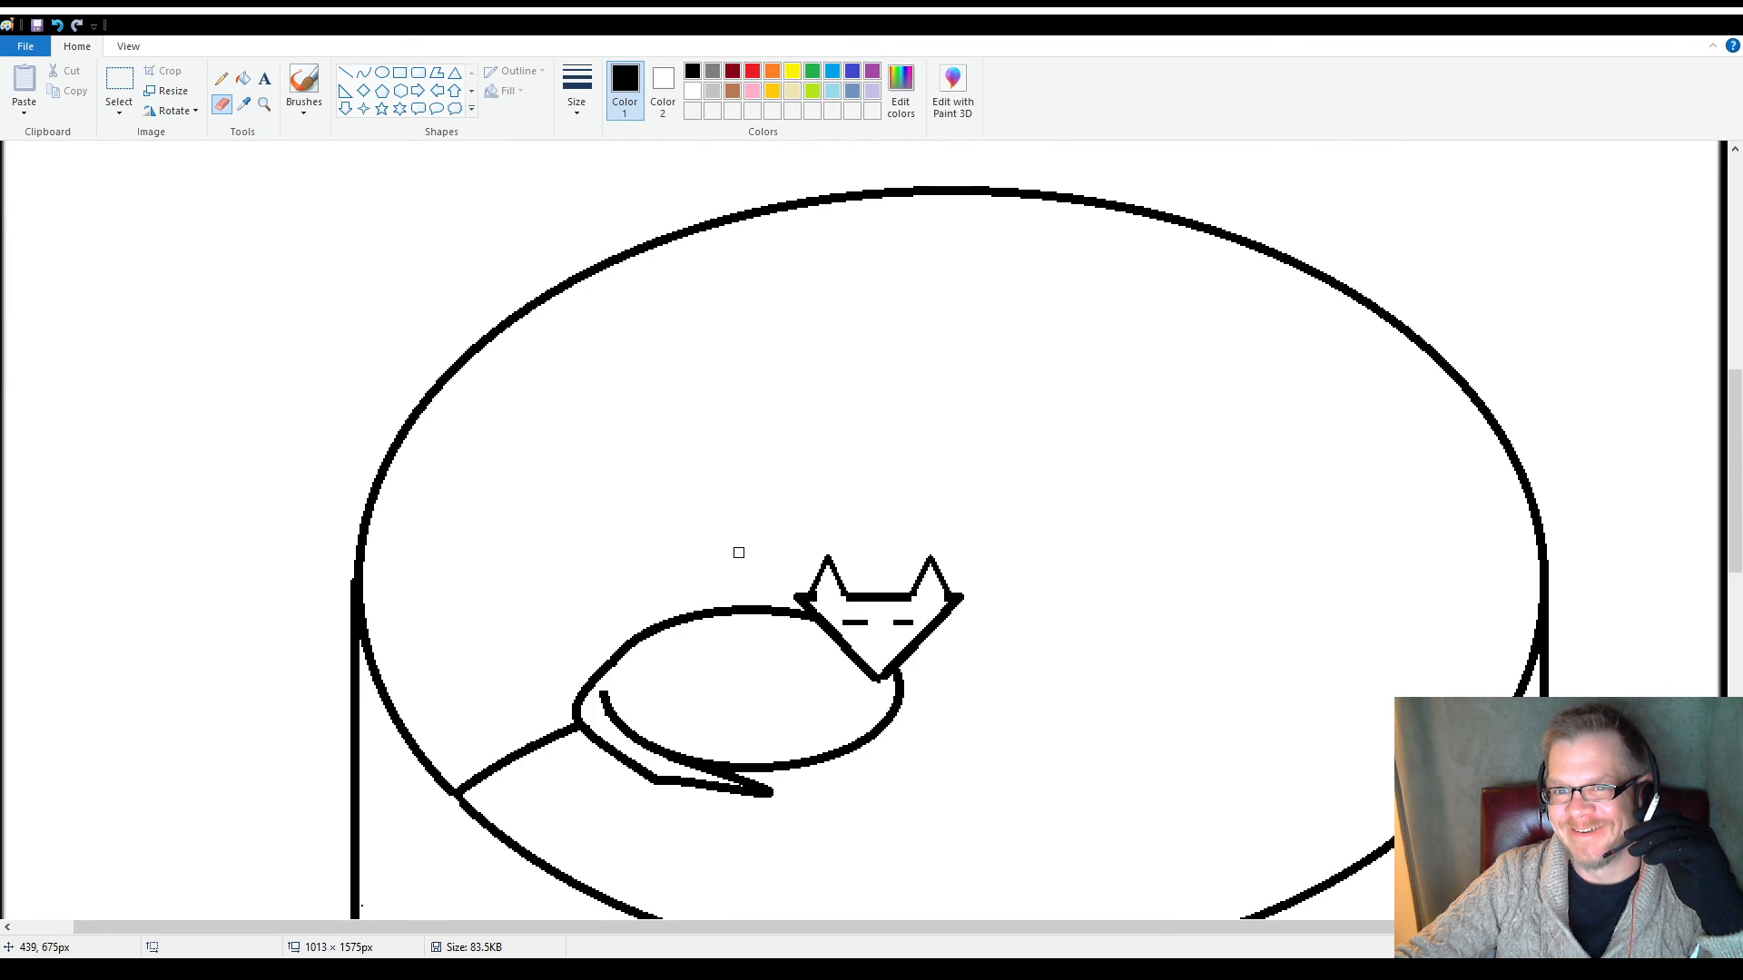
pyautogui.scroll(-2, 739, 553)
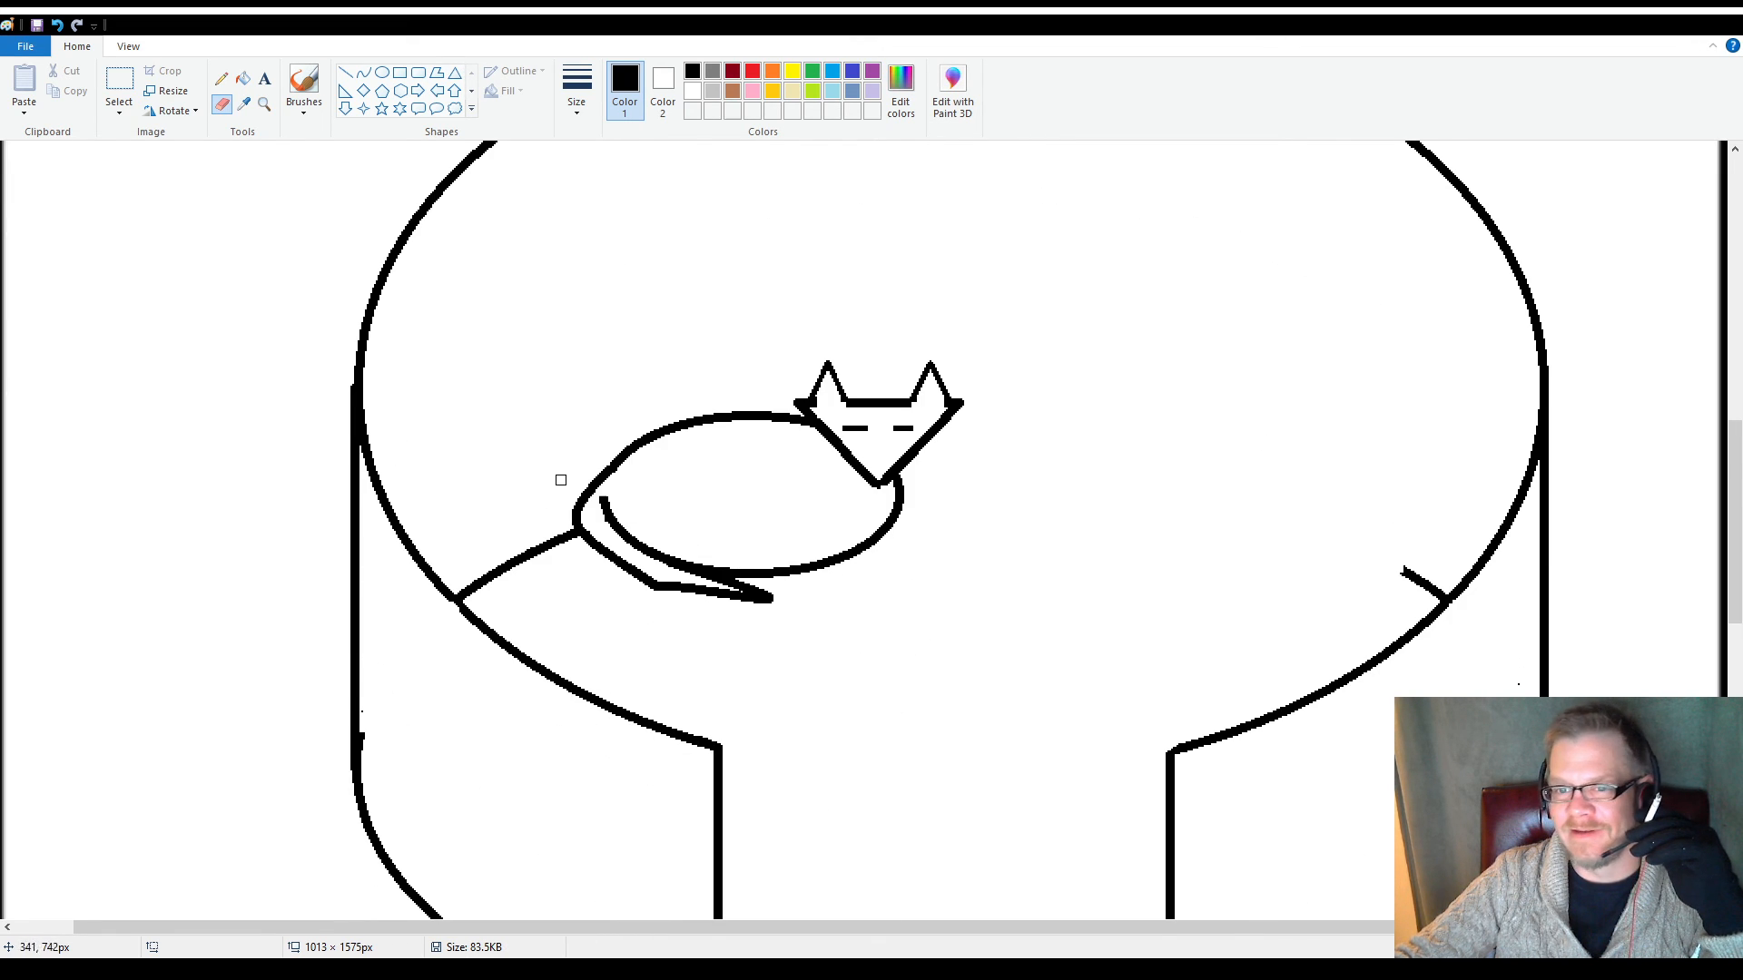
# Draw a rounded rectangle about 169 × 80 px on the top face, just above the notch's right side
pyautogui.click(418, 72)
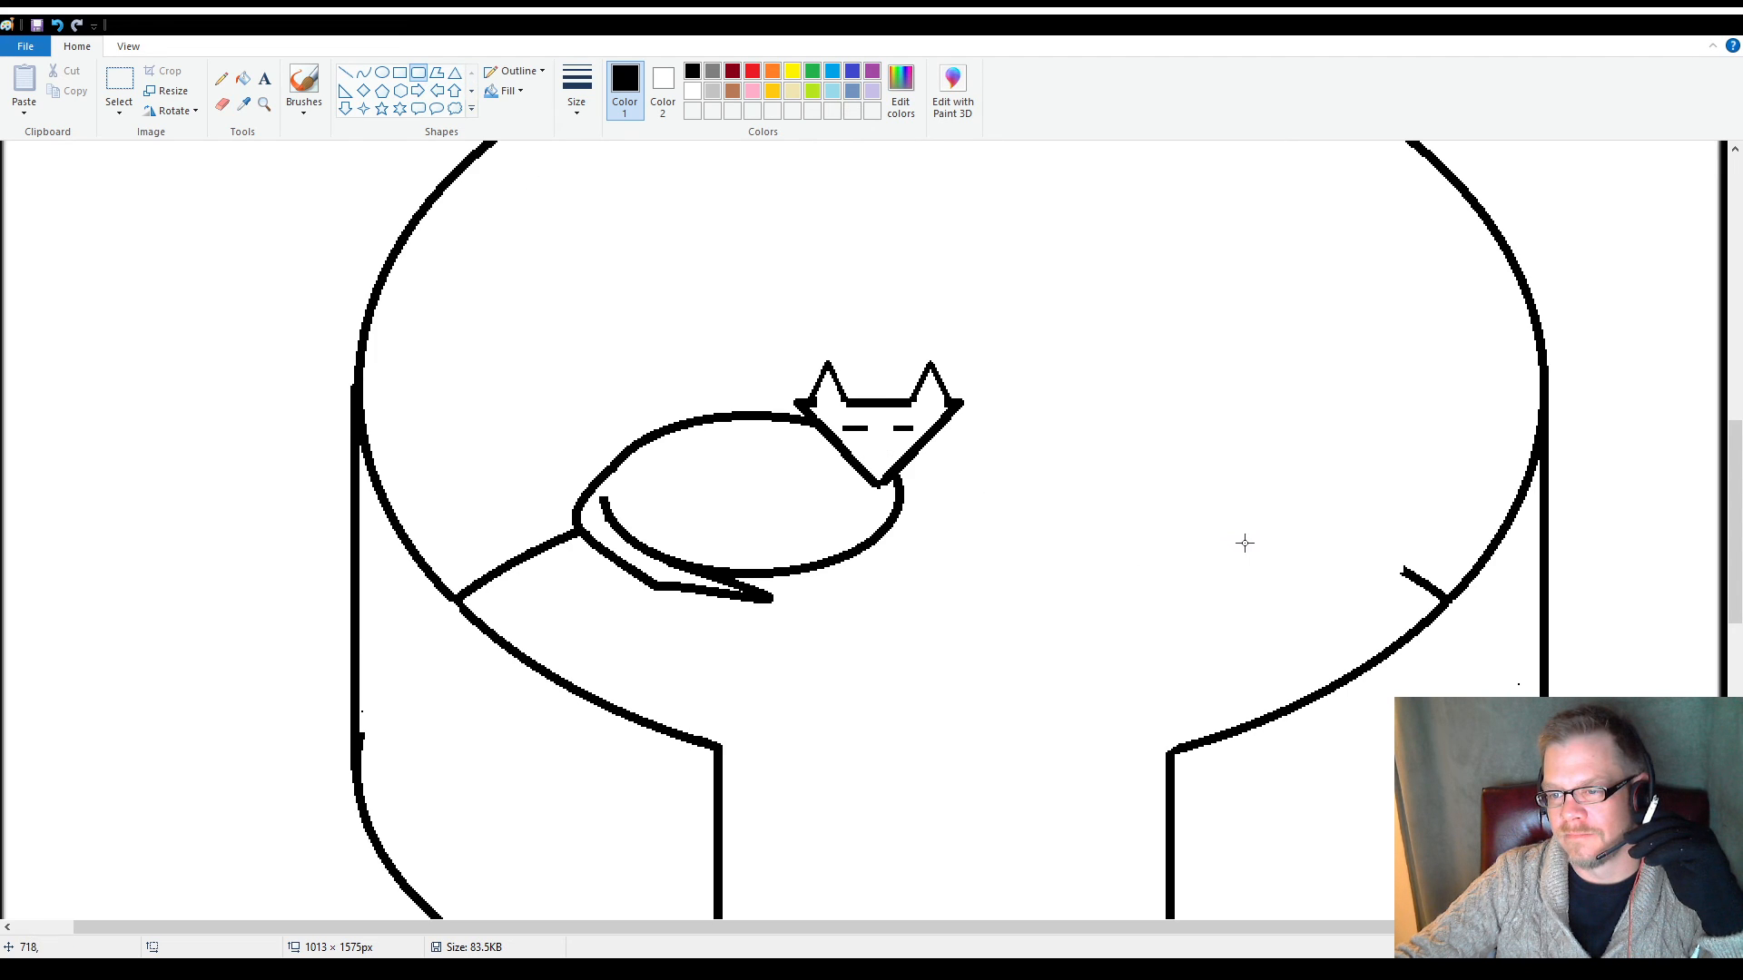
pyautogui.moveTo(1259, 581); pyautogui.dragTo(950, 727)
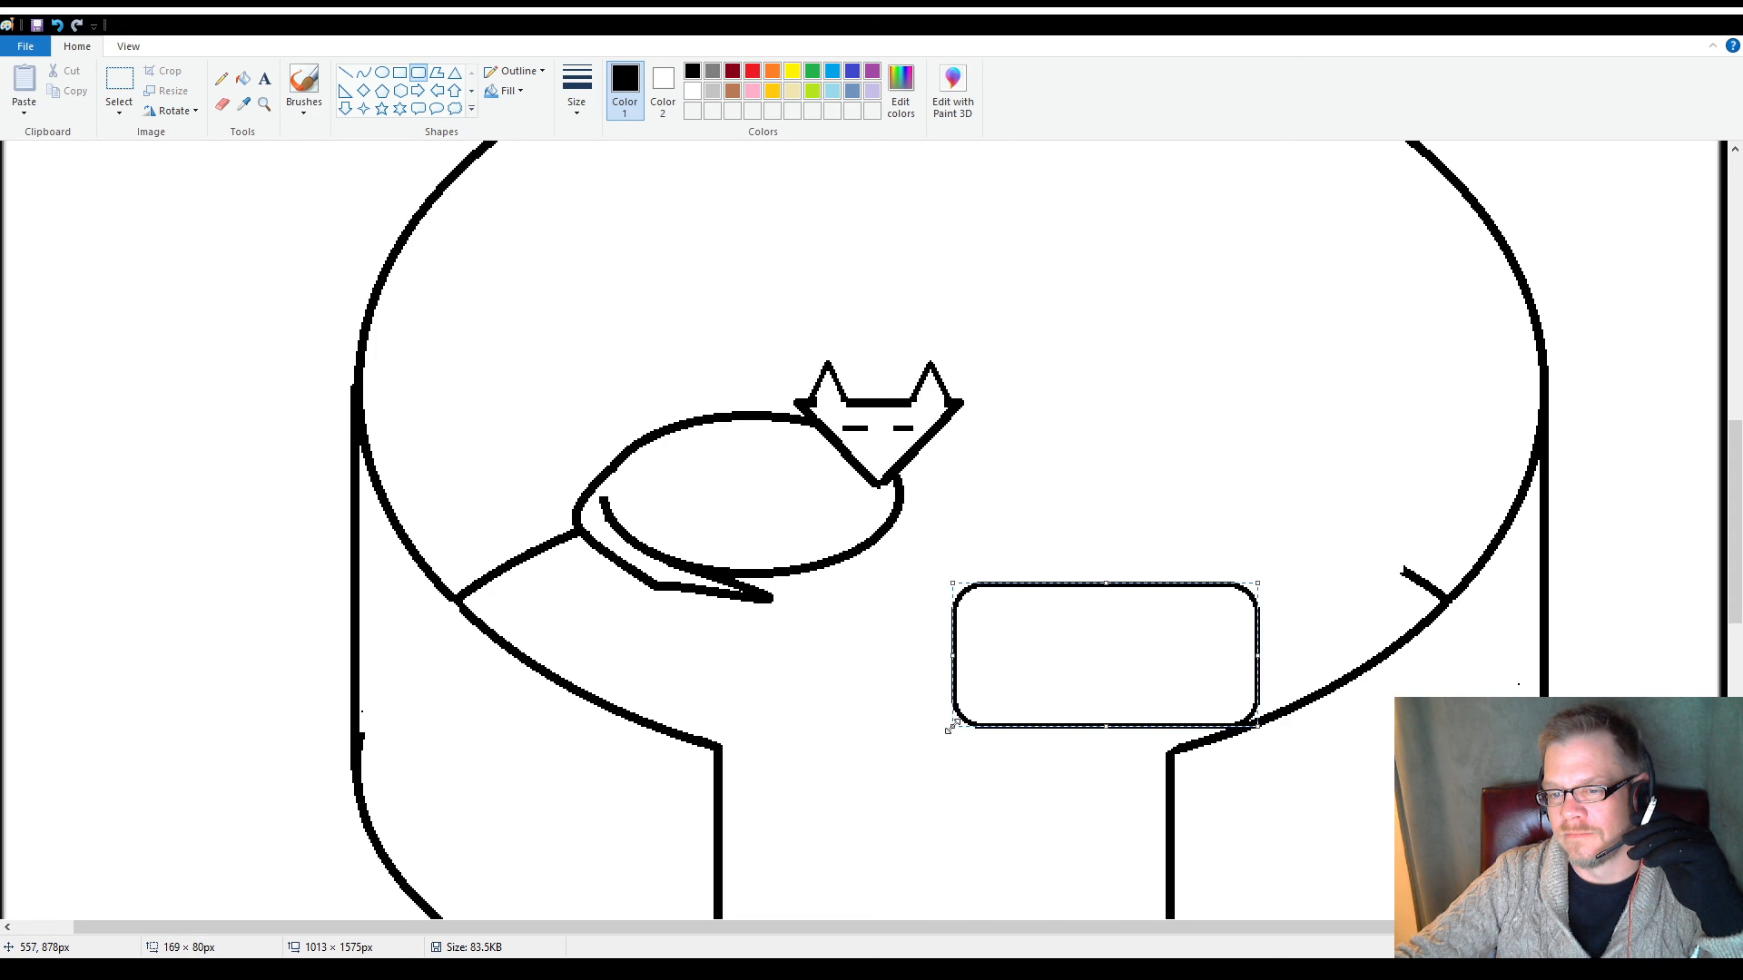
pyautogui.click(834, 691)
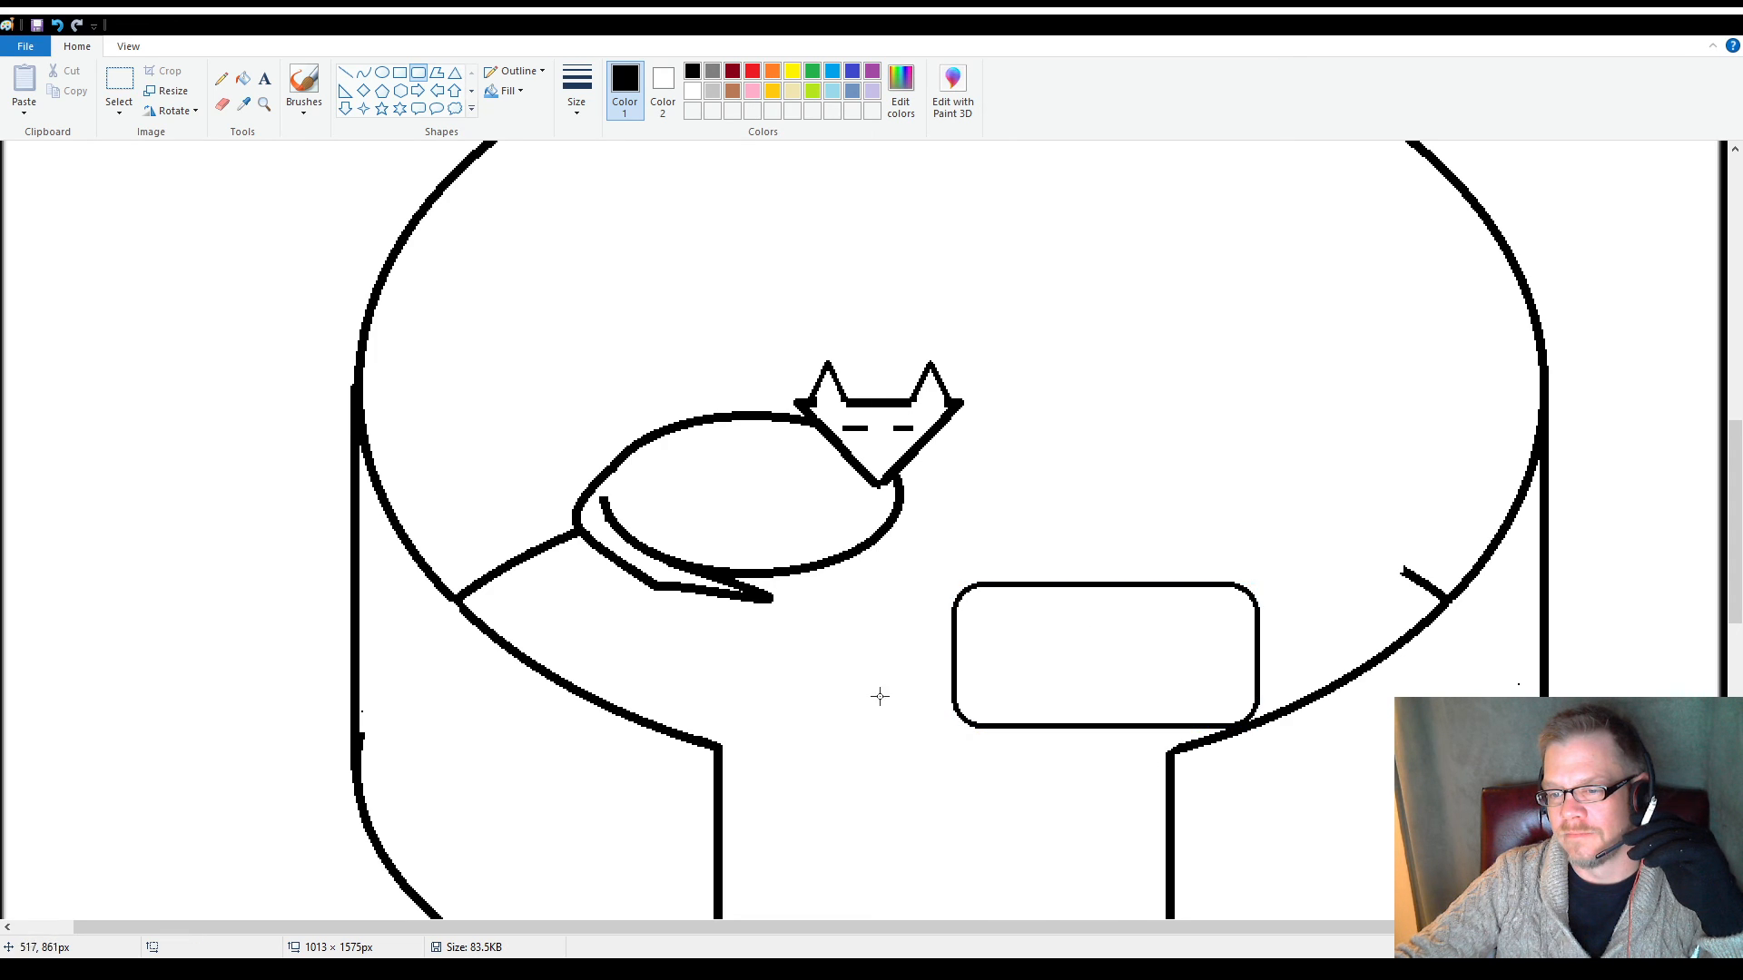
# Delete the rounded rectangle's lower-left corner with a rectangular selection of about 54 × 34 px
pyautogui.click(243, 102)
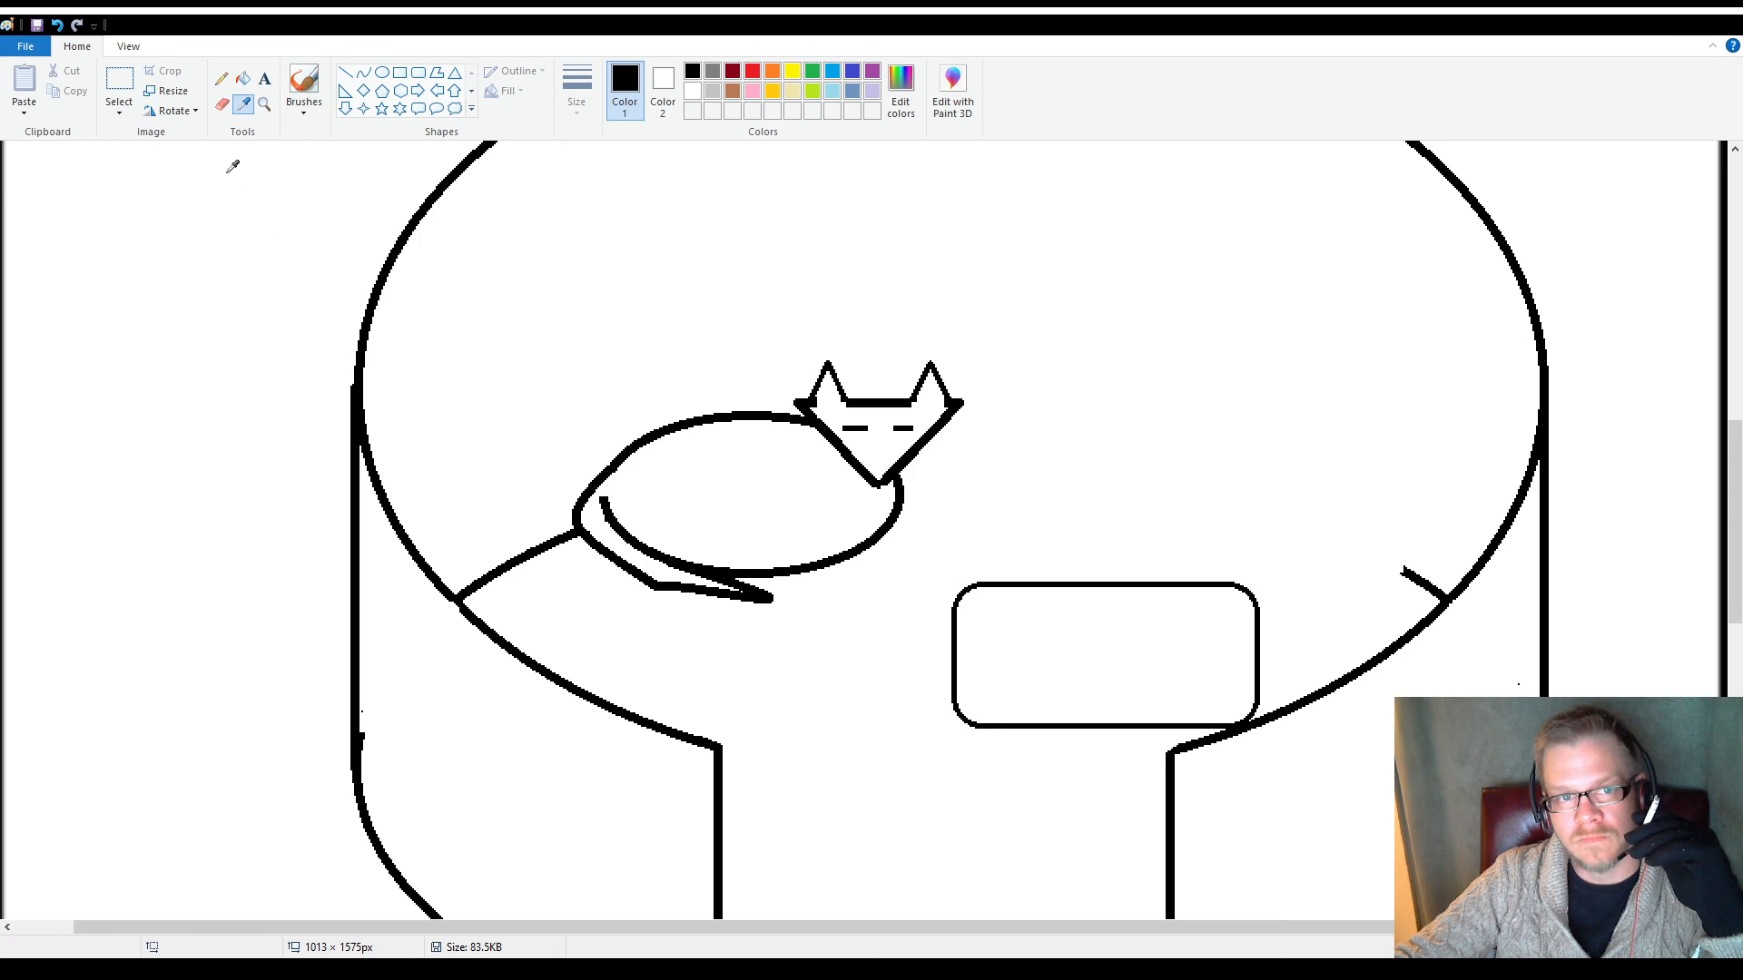
pyautogui.click(222, 104)
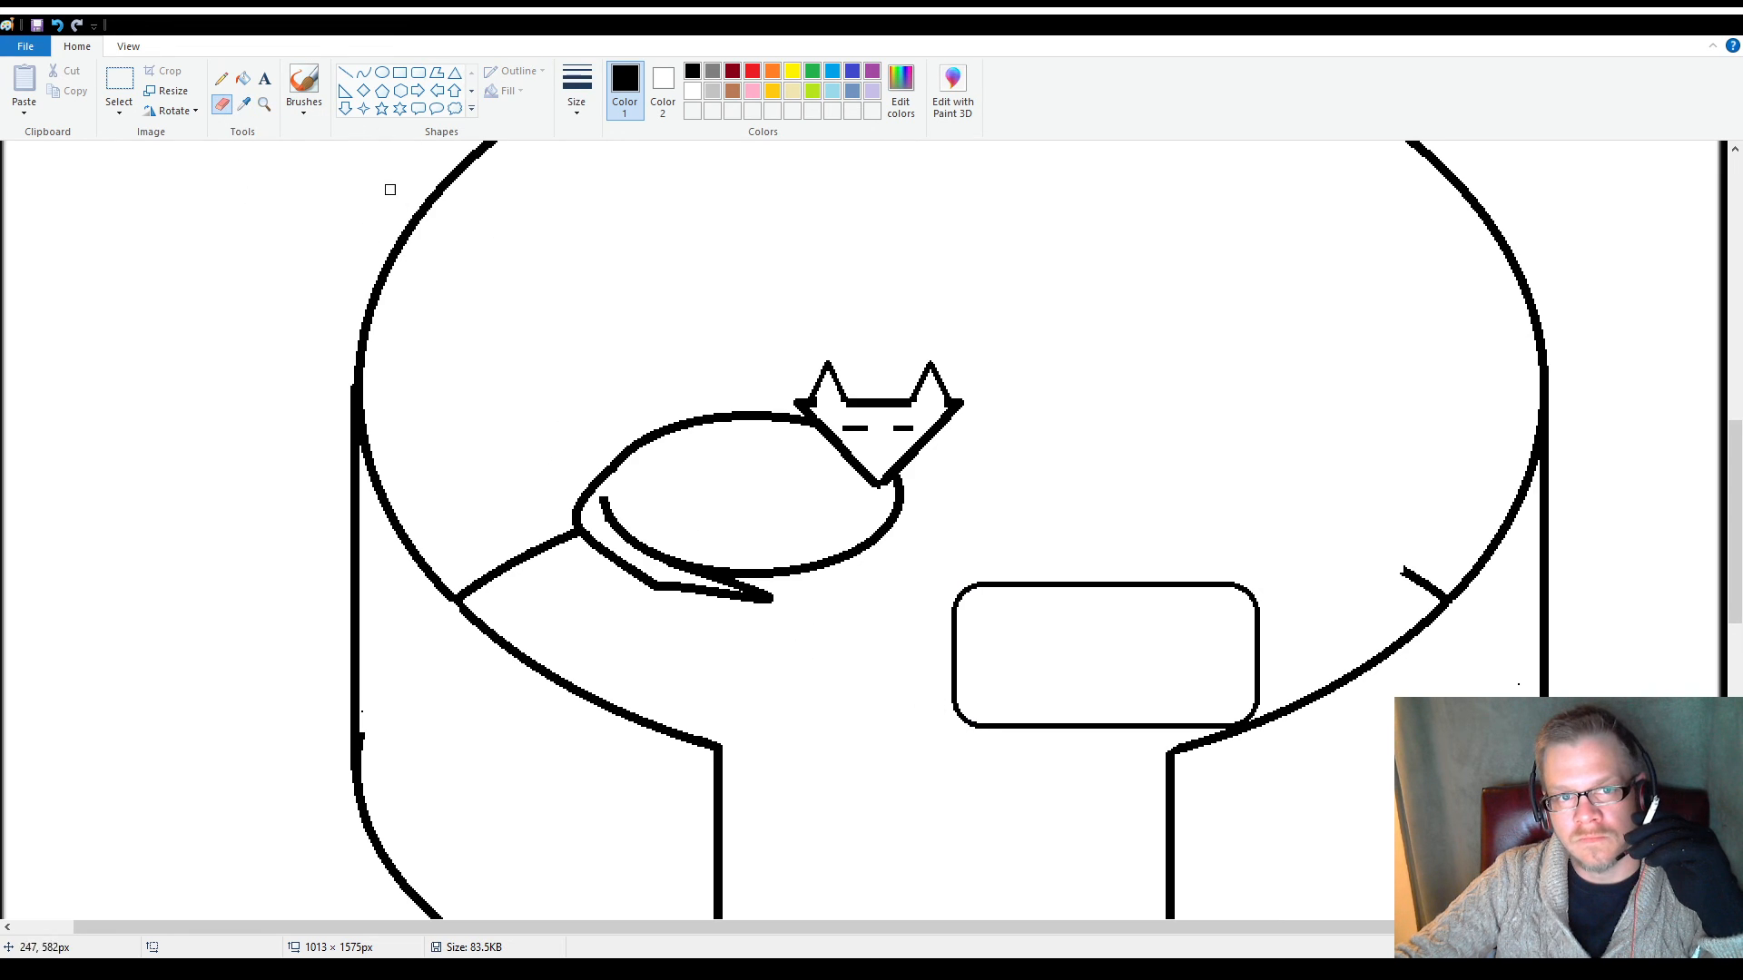
pyautogui.click(107, 88)
pyautogui.moveTo(919, 687); pyautogui.dragTo(1017, 747)
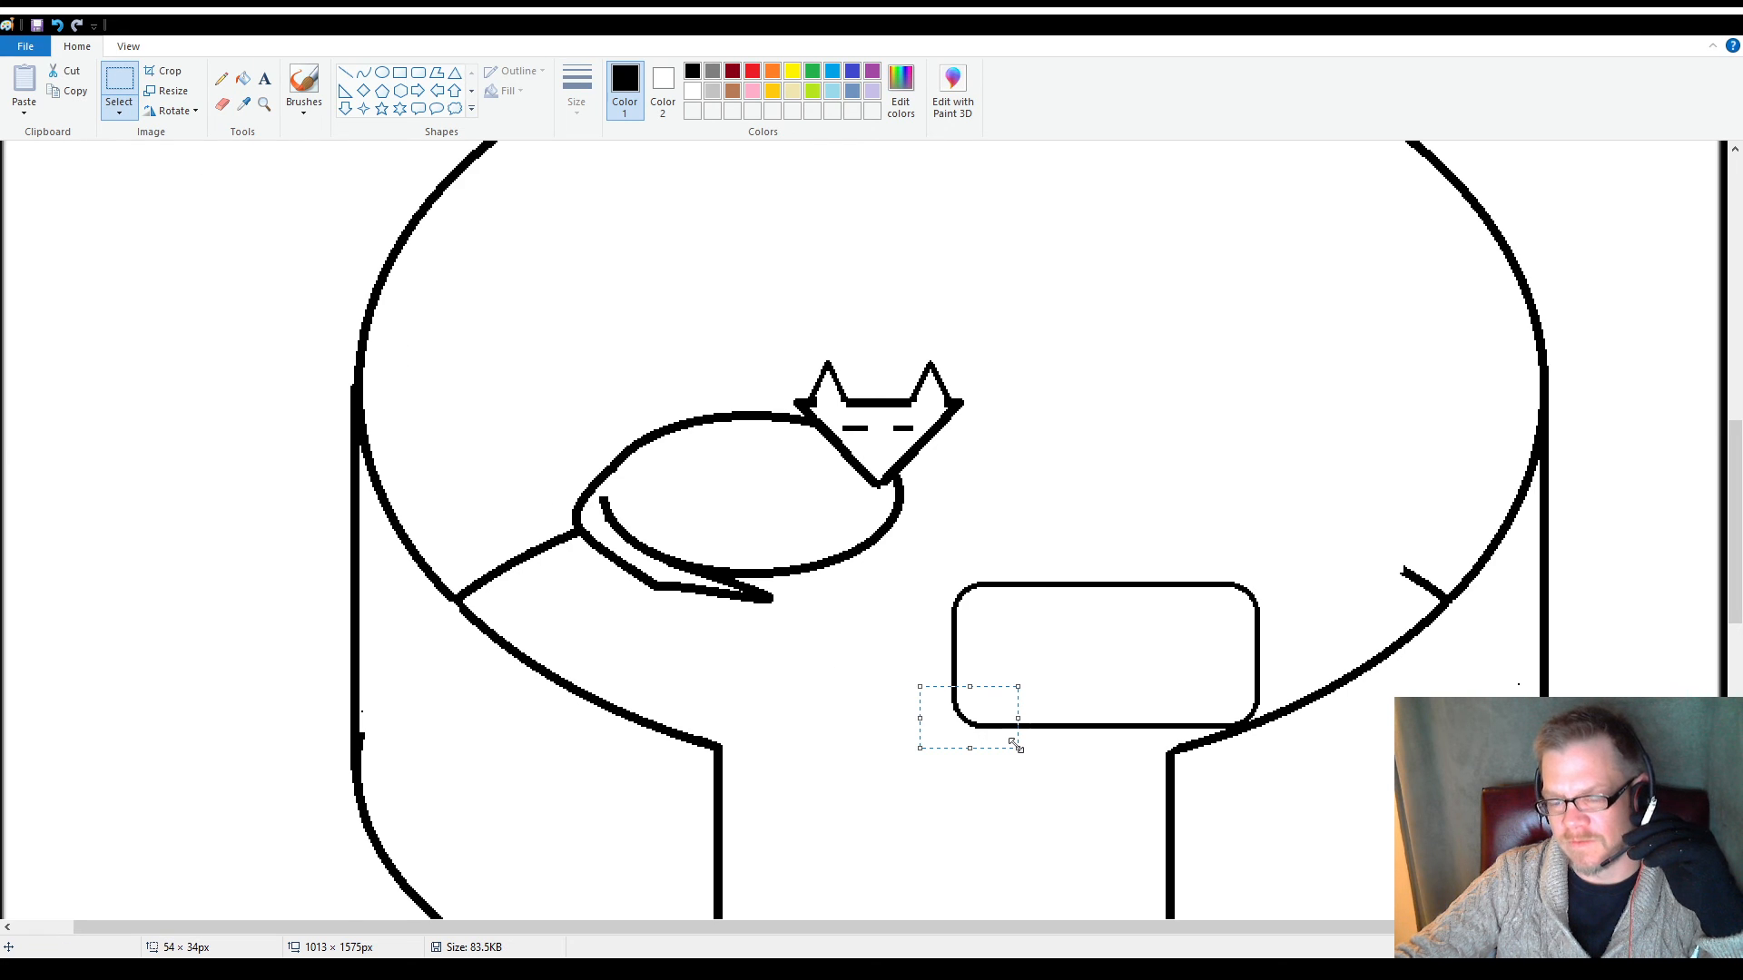
pyautogui.press('Delete')
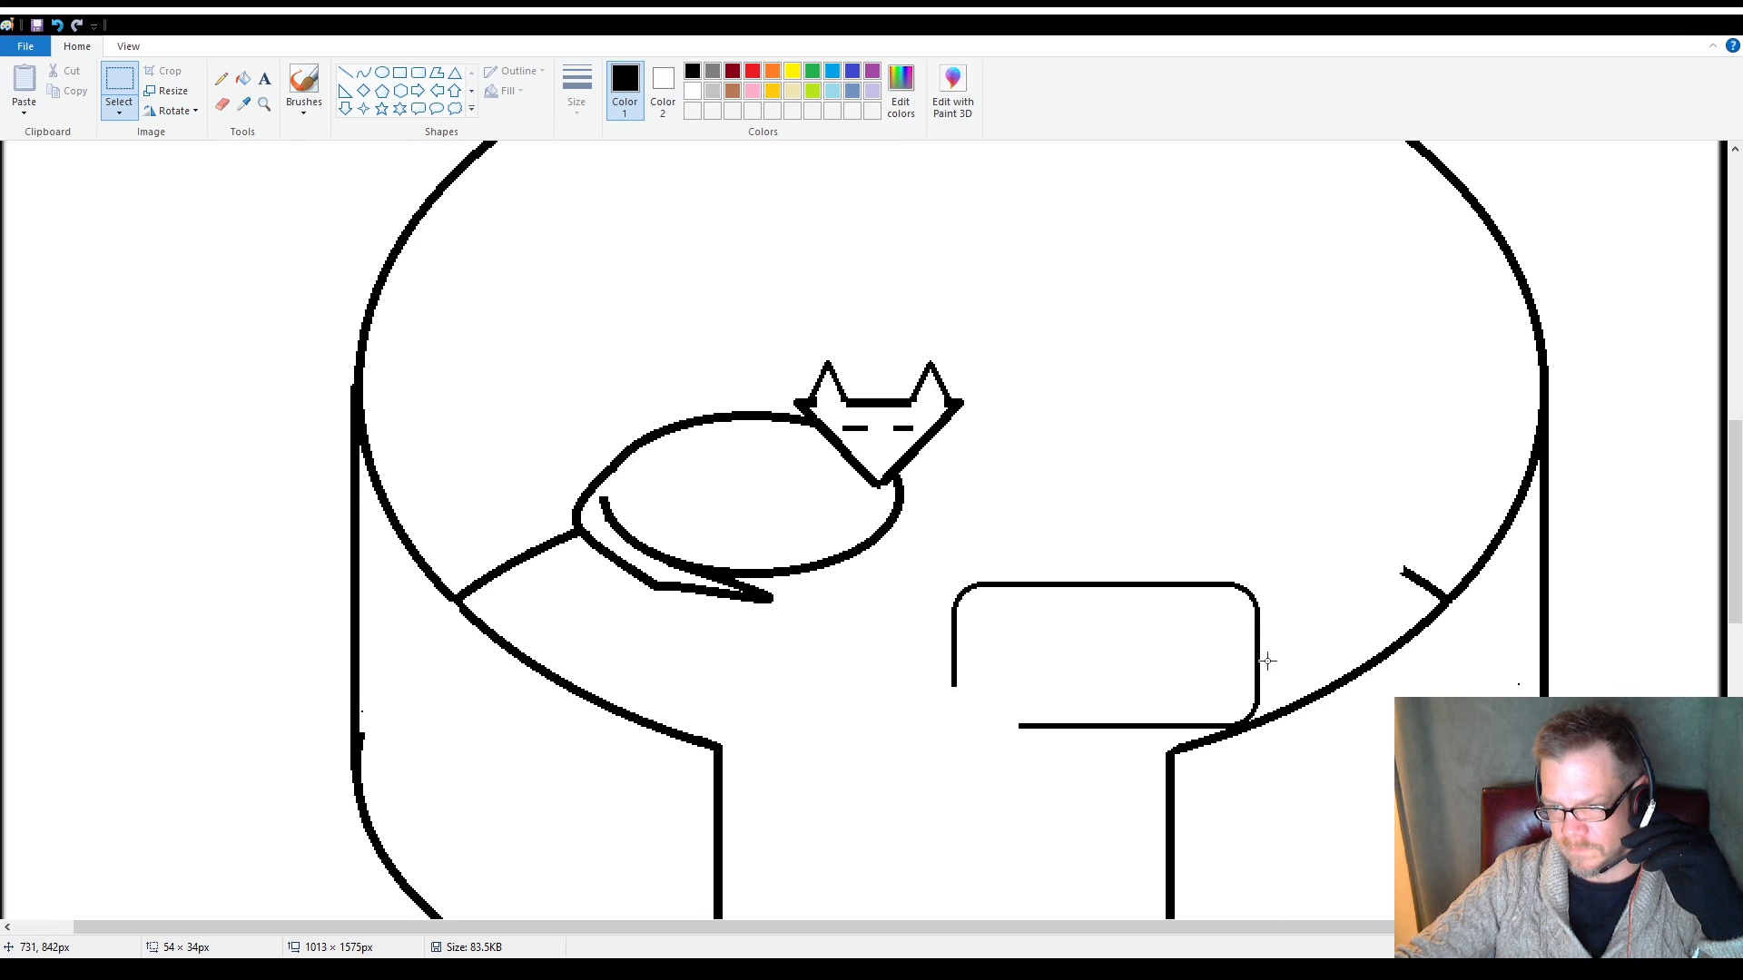
# Delete a short piece of the rounded rectangle's right side and a piece of its bottom edge near the lower-right corner
pyautogui.moveTo(1267, 662); pyautogui.dragTo(1182, 705)
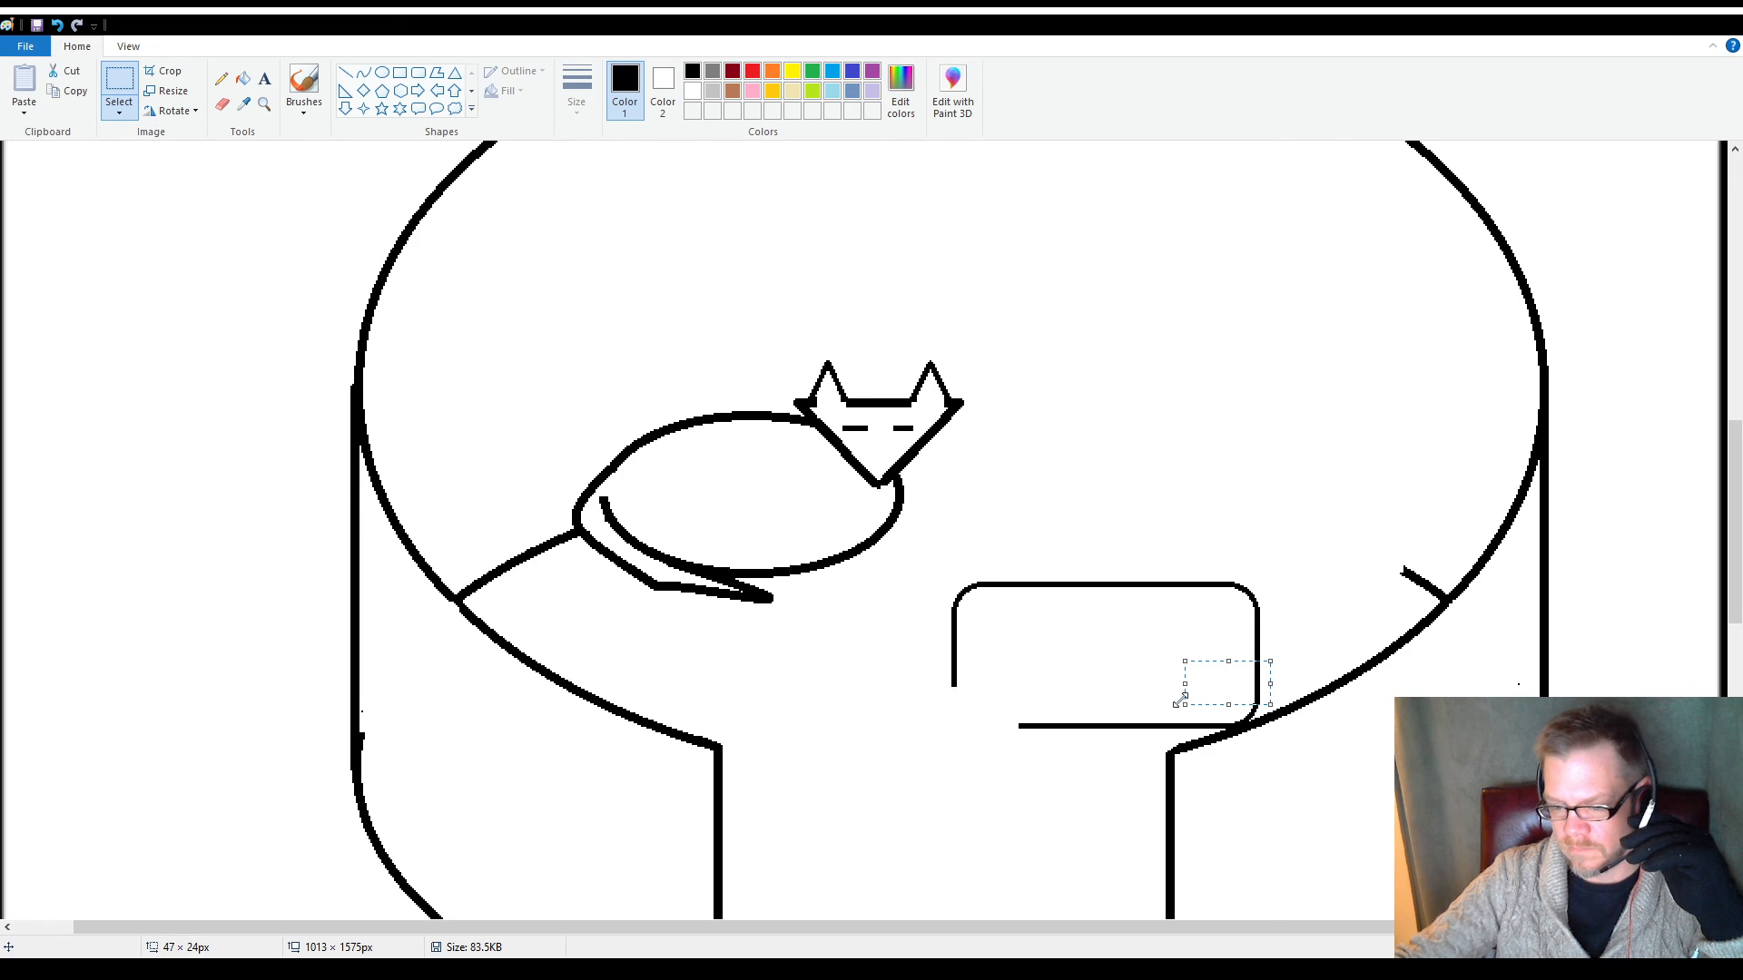
pyautogui.press('Delete')
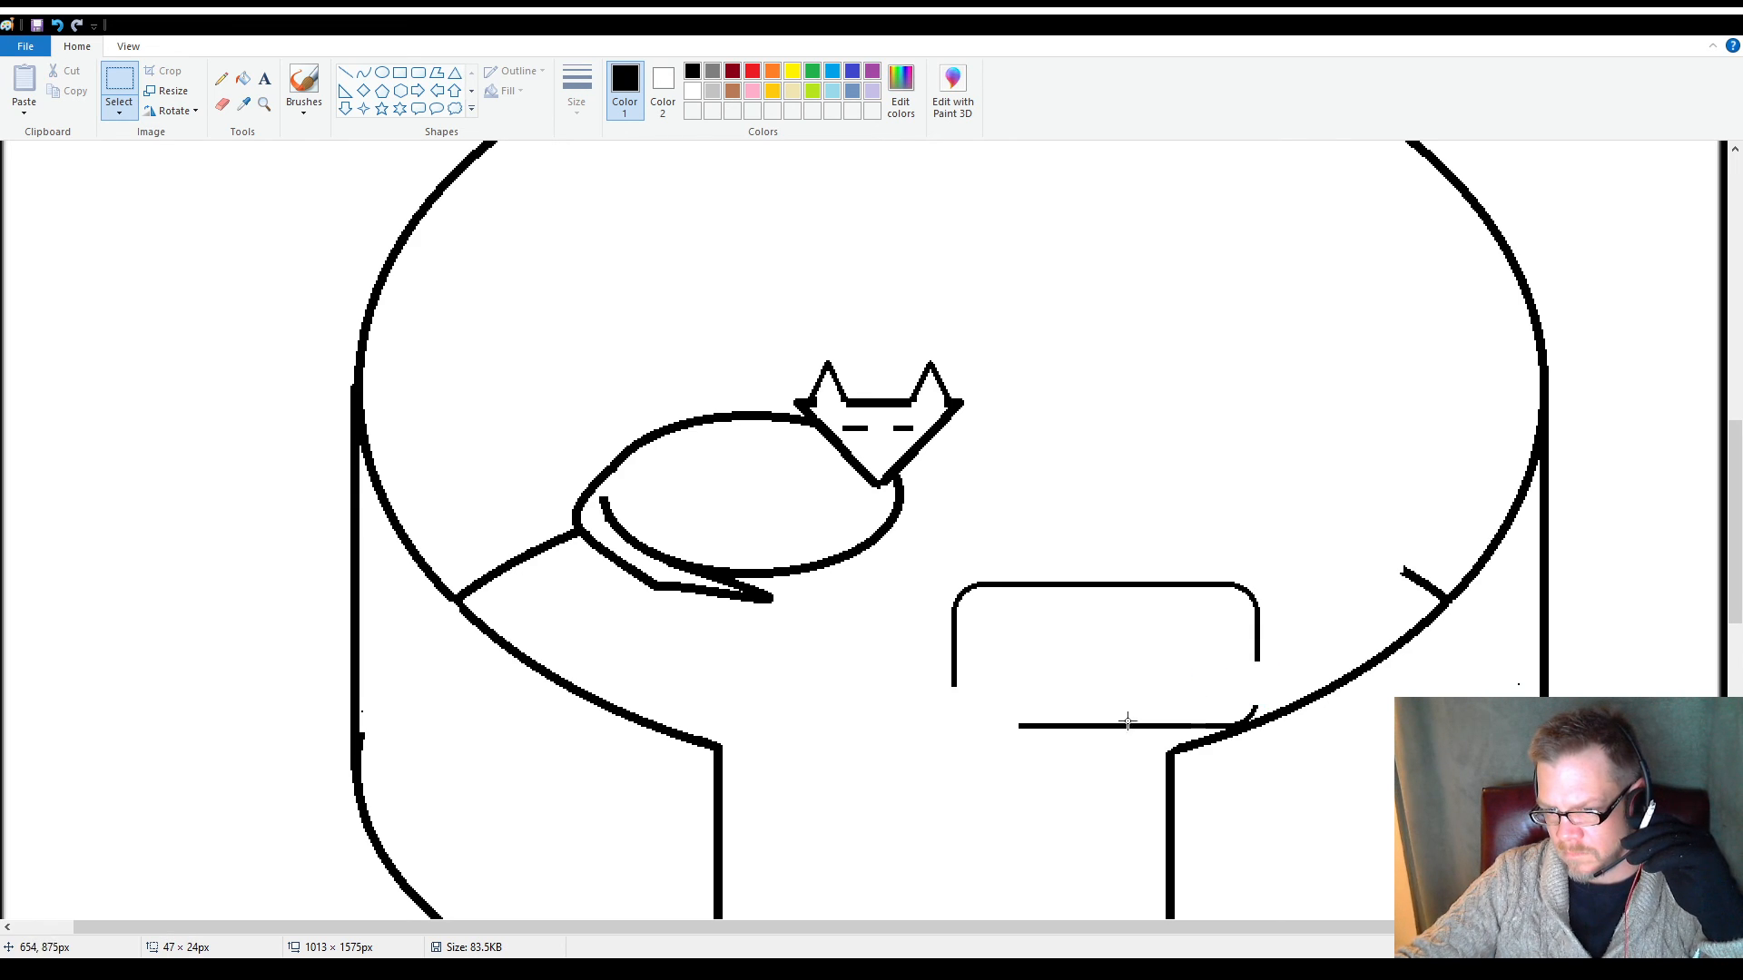
pyautogui.moveTo(1156, 712); pyautogui.dragTo(1212, 734)
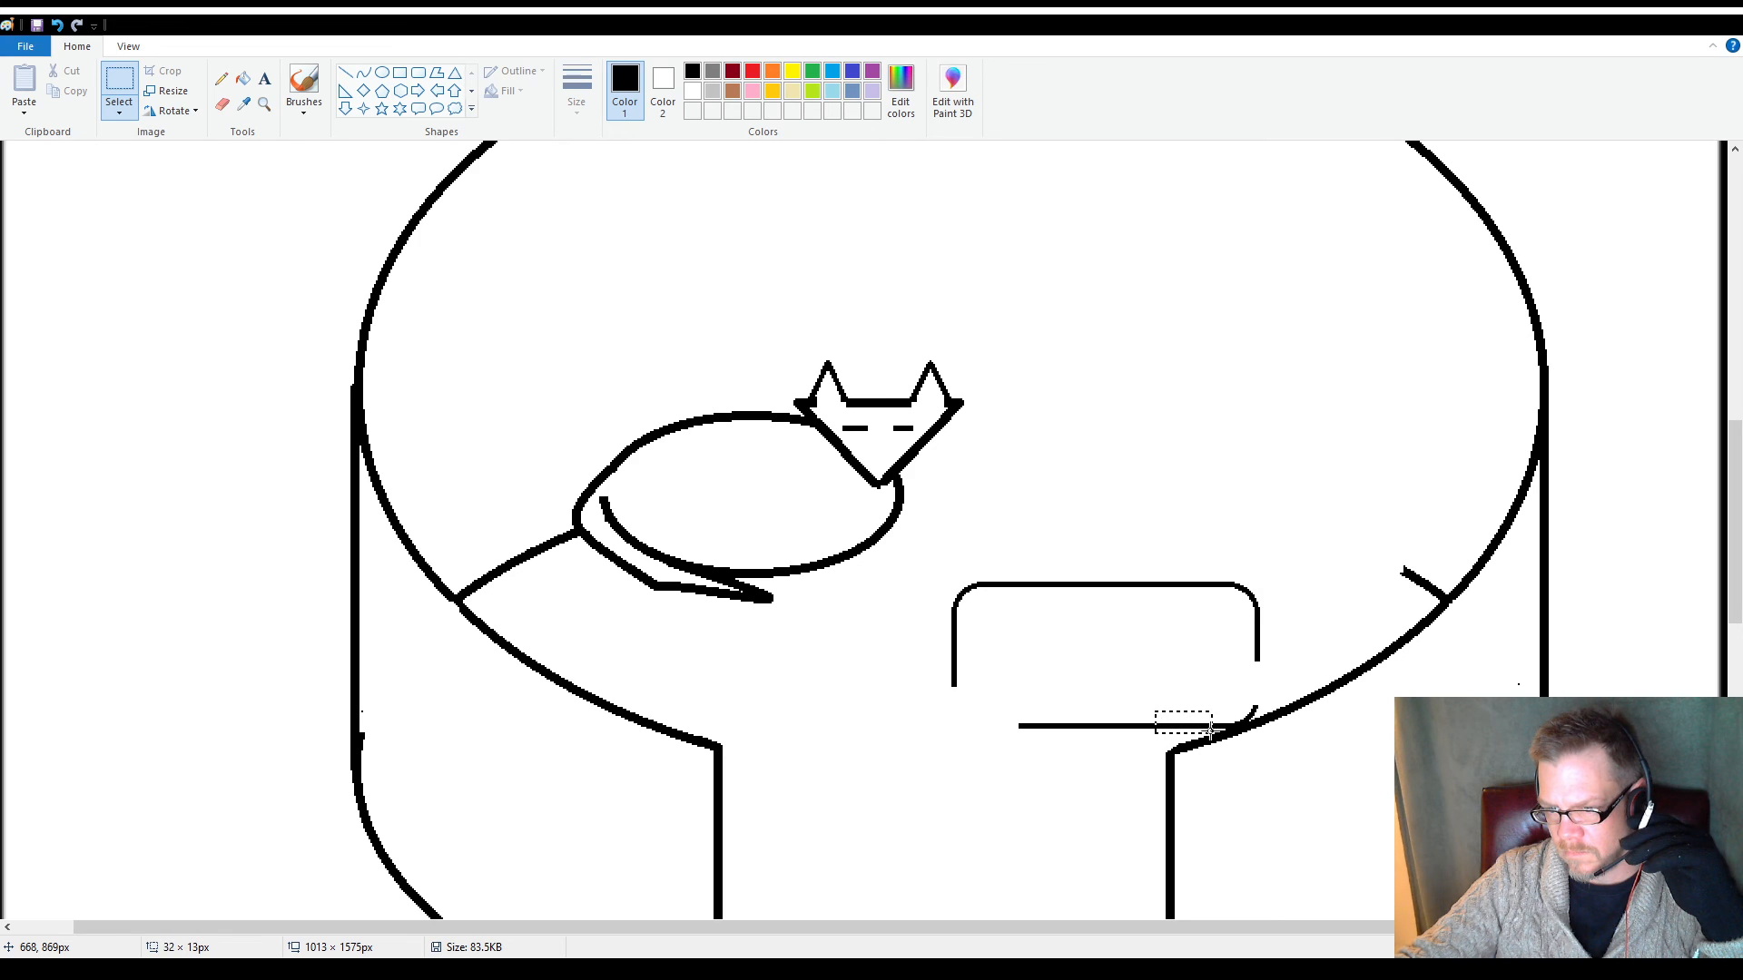
pyautogui.press('Delete')
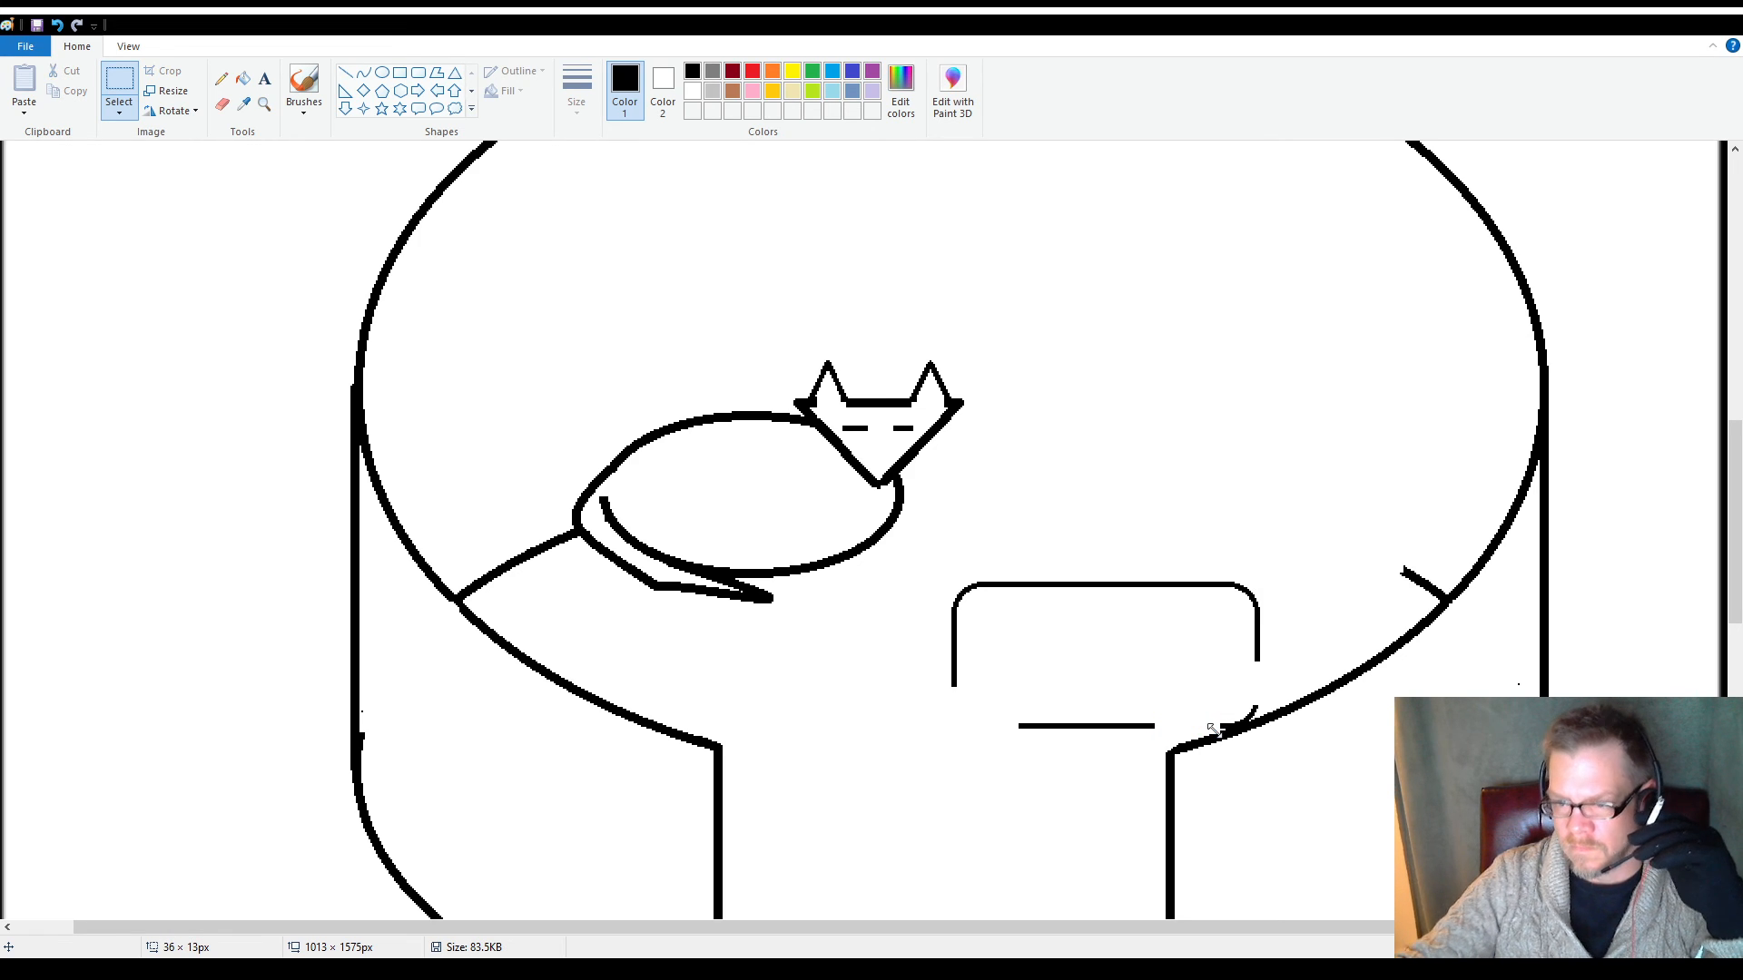
# Erase the rounded rectangle's upper-right corner and the upper part of its right side, keeping a short vertical piece
pyautogui.click(265, 103)
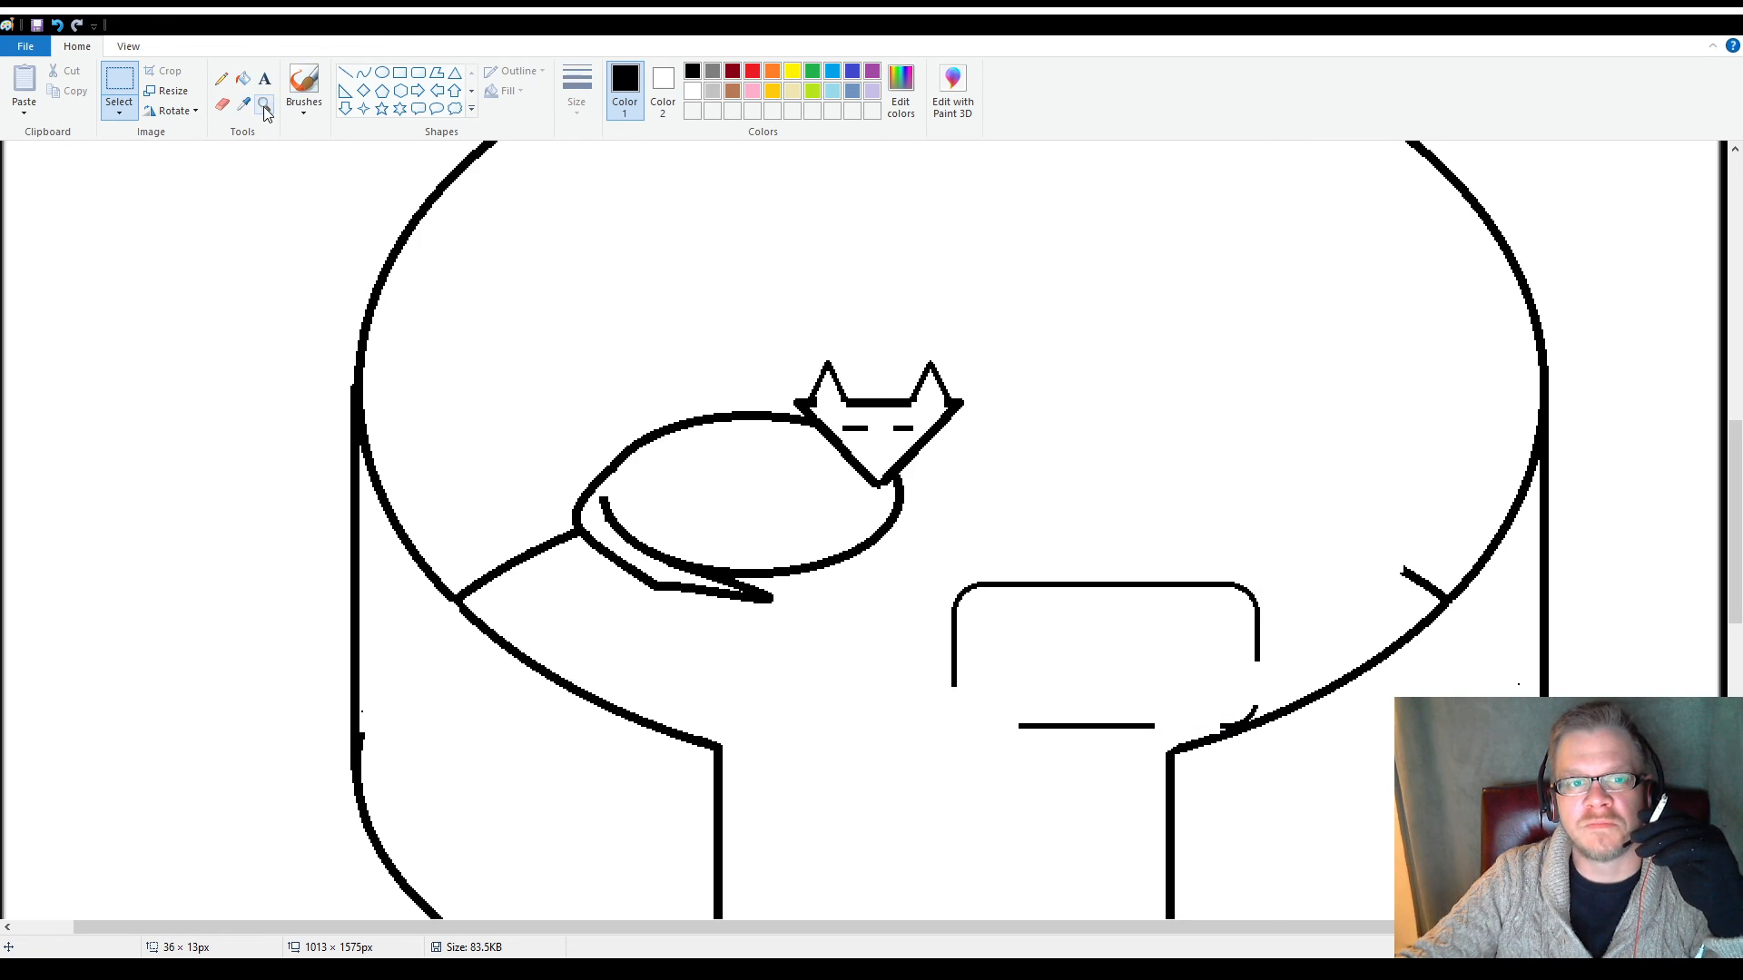
pyautogui.click(1069, 595)
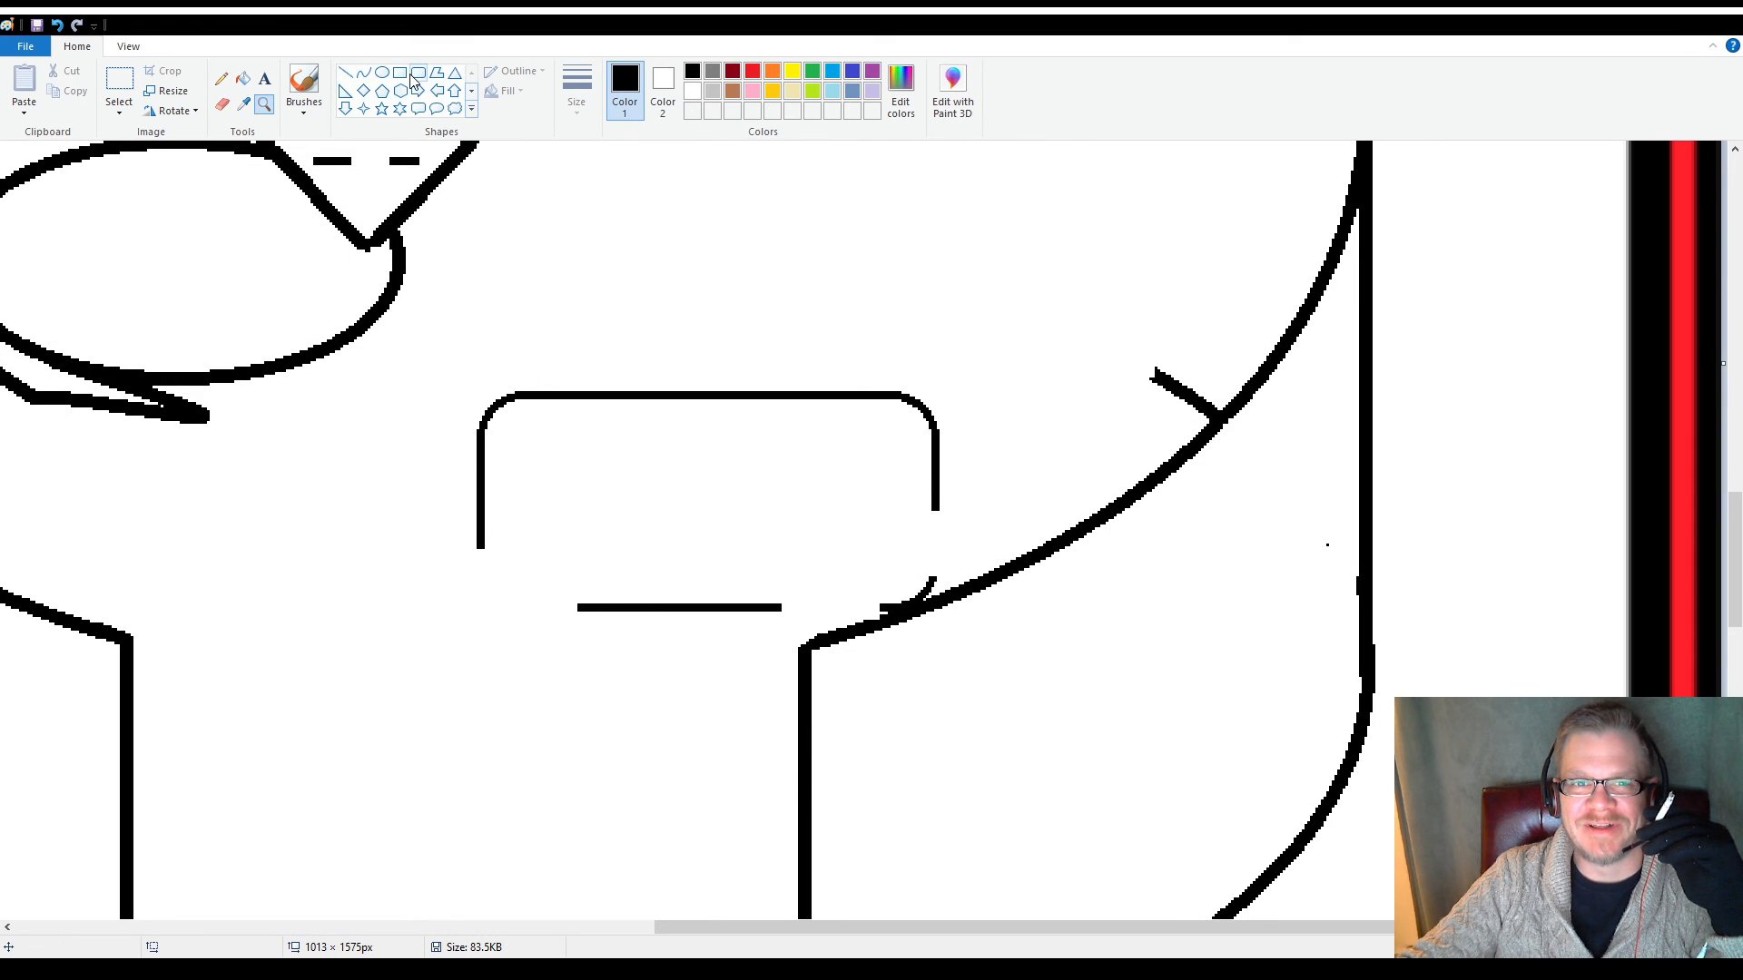
pyautogui.click(697, 425)
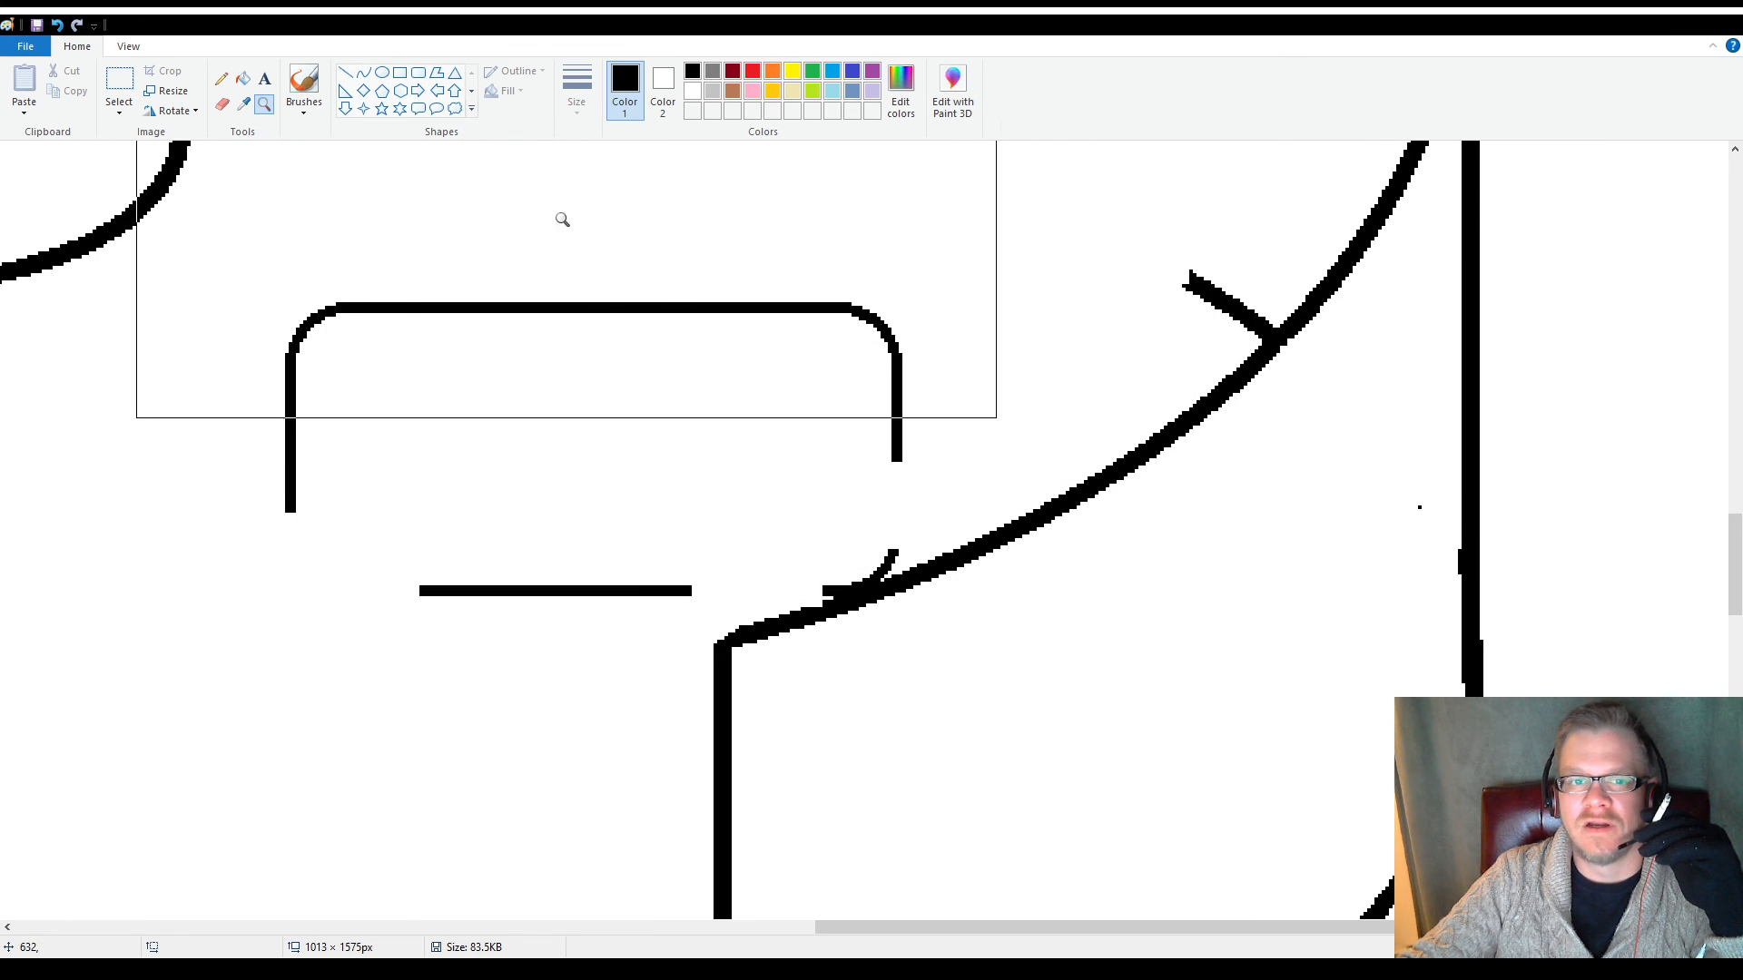
pyautogui.click(221, 104)
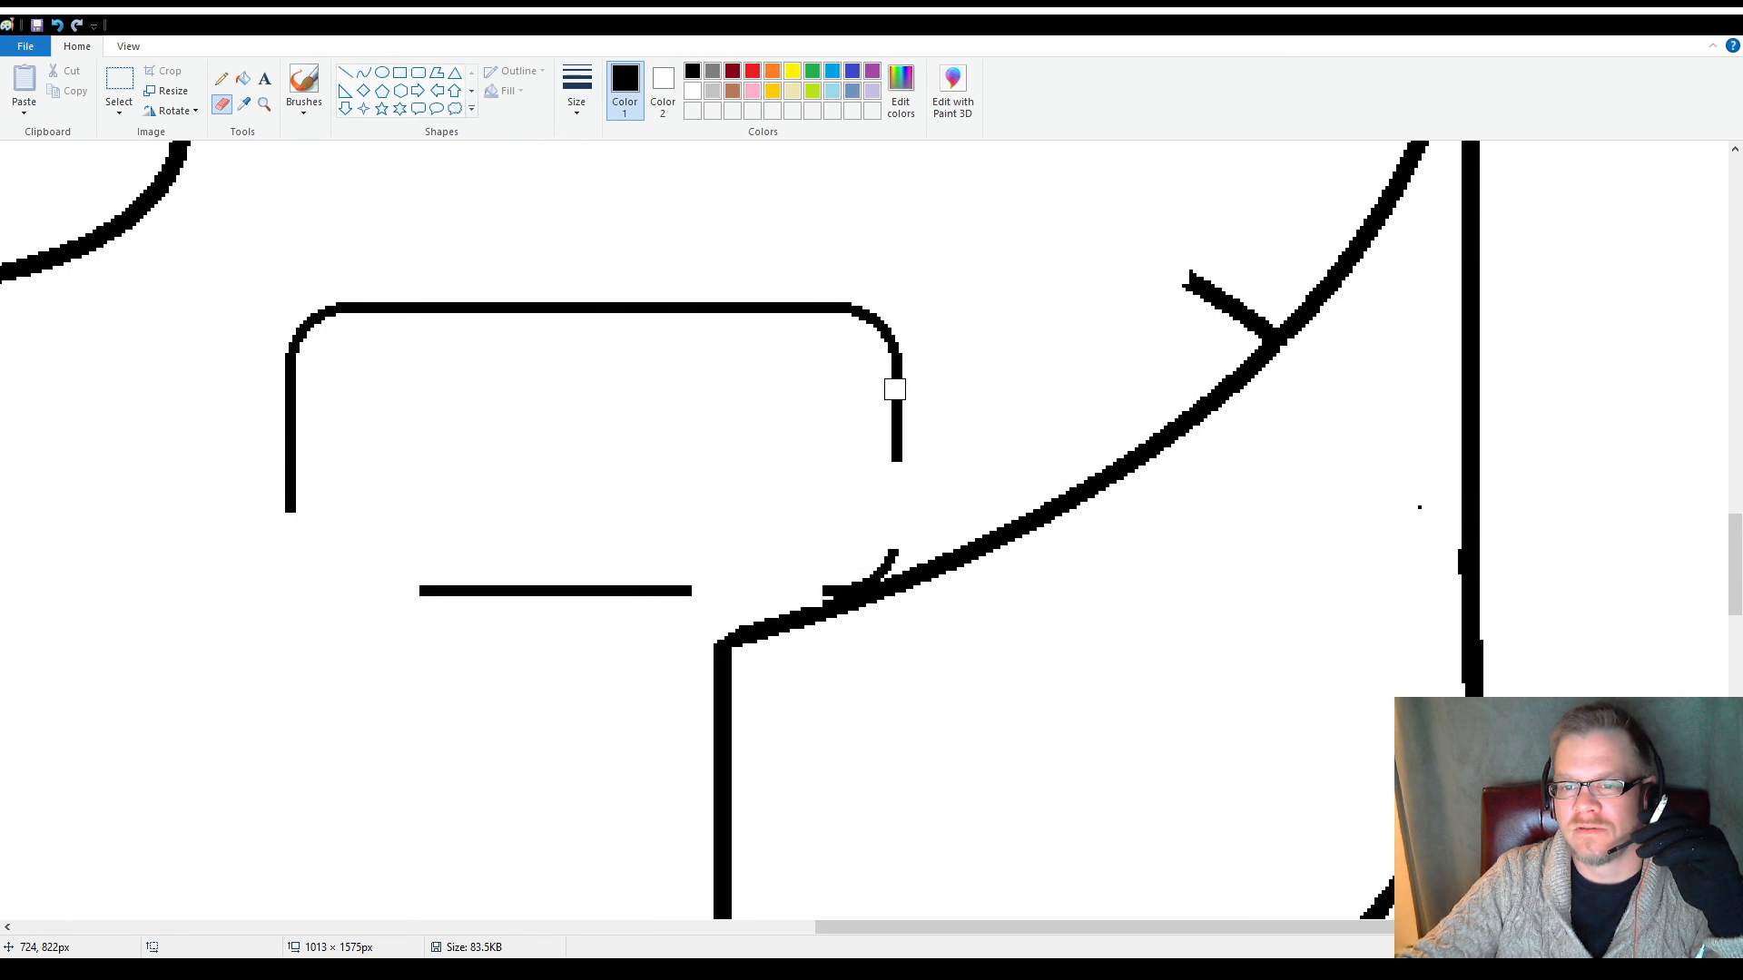
pyautogui.moveTo(894, 393); pyautogui.dragTo(891, 389)
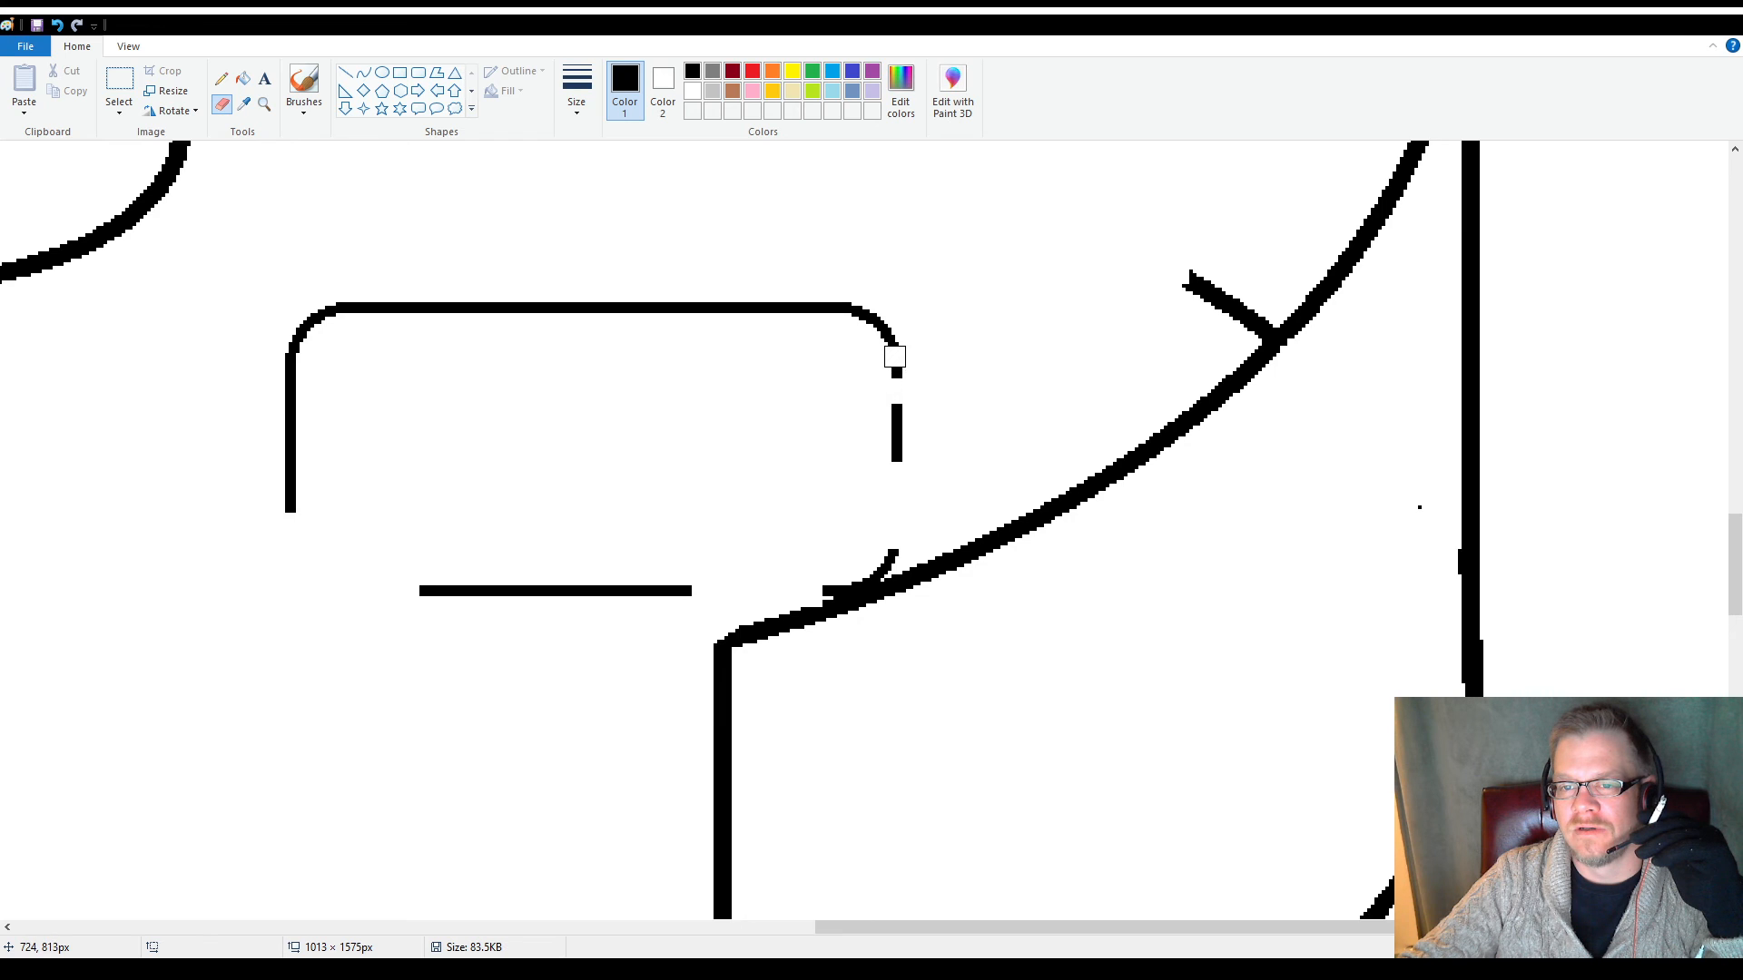
pyautogui.moveTo(875, 324); pyautogui.dragTo(895, 371)
# Draw an upright pointed tail at the rectangle's open upper-right corner from two curves, about 21 × 35 px and 14 × 59 px
pyautogui.click(363, 72)
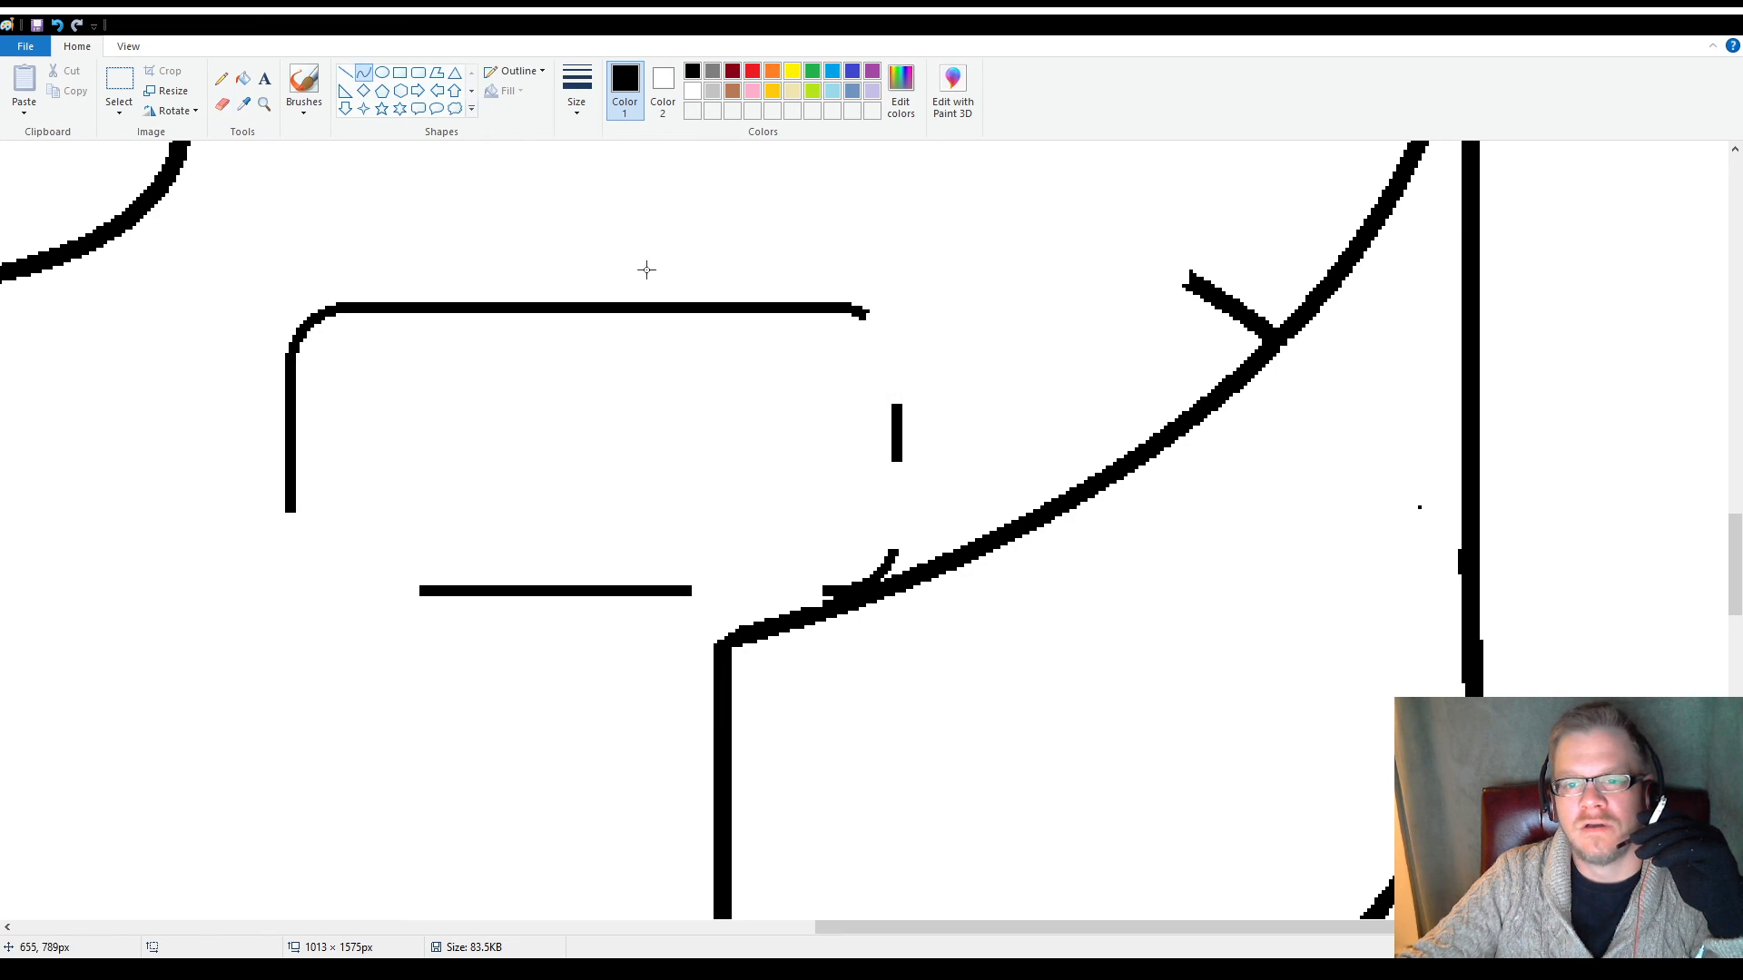
pyautogui.moveTo(863, 312); pyautogui.dragTo(928, 189)
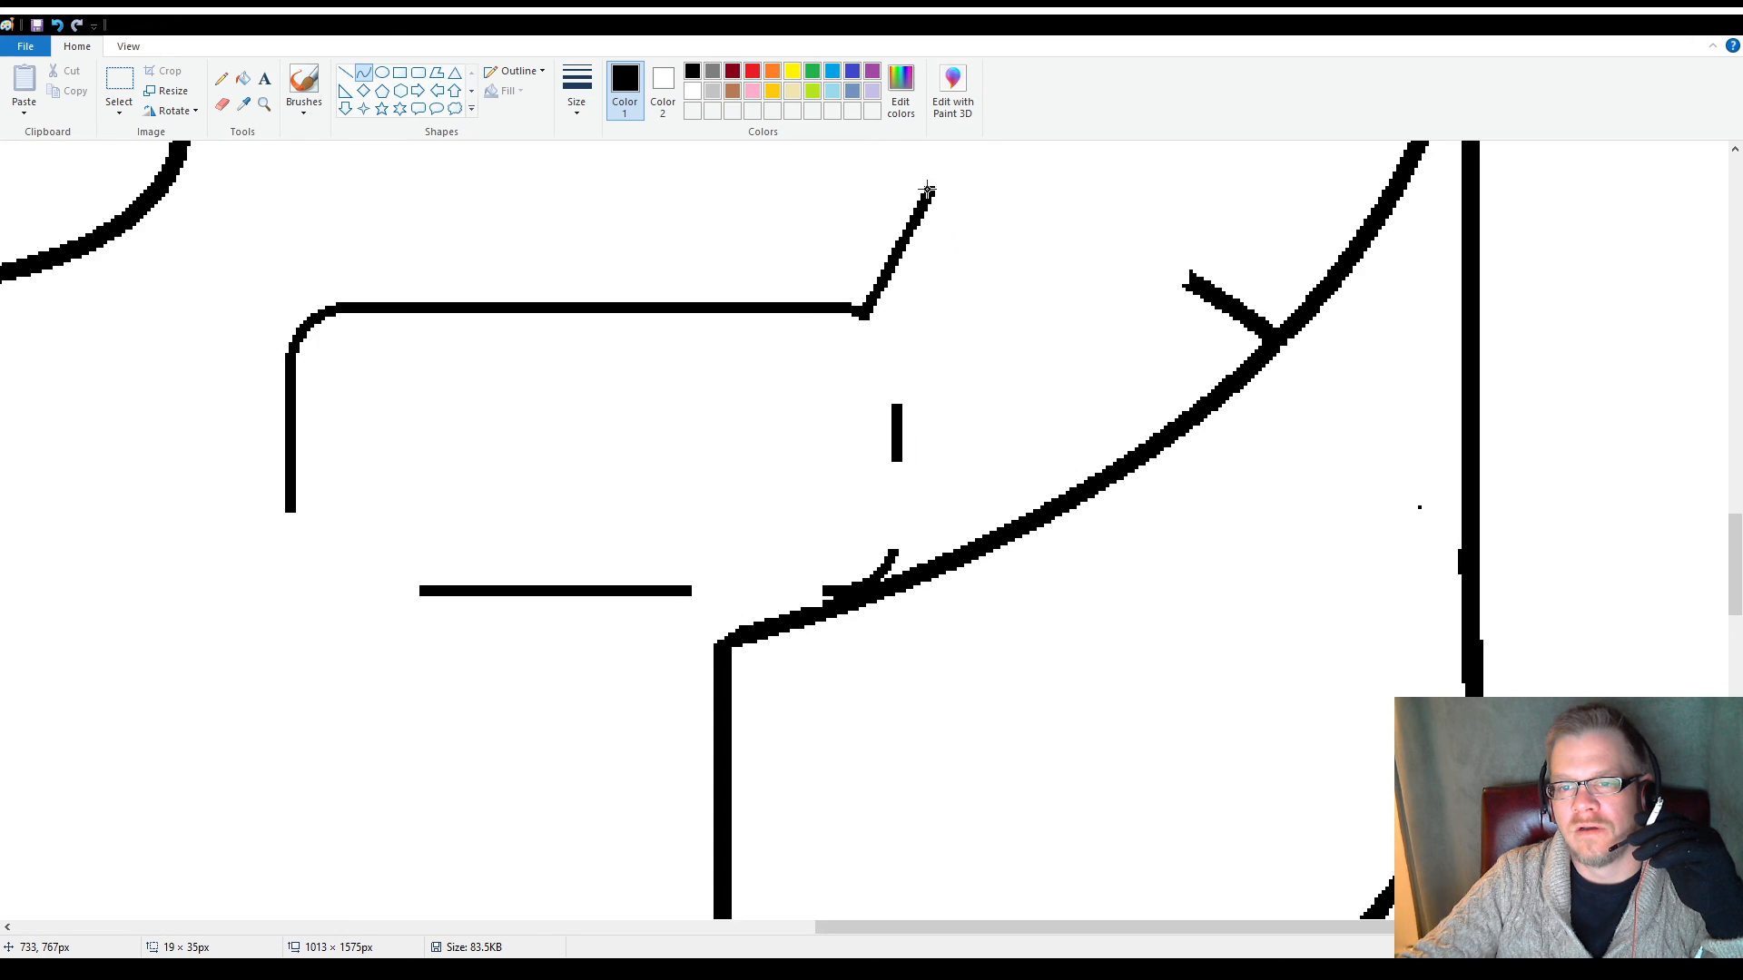
pyautogui.moveTo(910, 255)
pyautogui.mouseDown()
pyautogui.moveTo(936, 280)
pyautogui.moveTo(909, 281)
pyautogui.mouseUp()
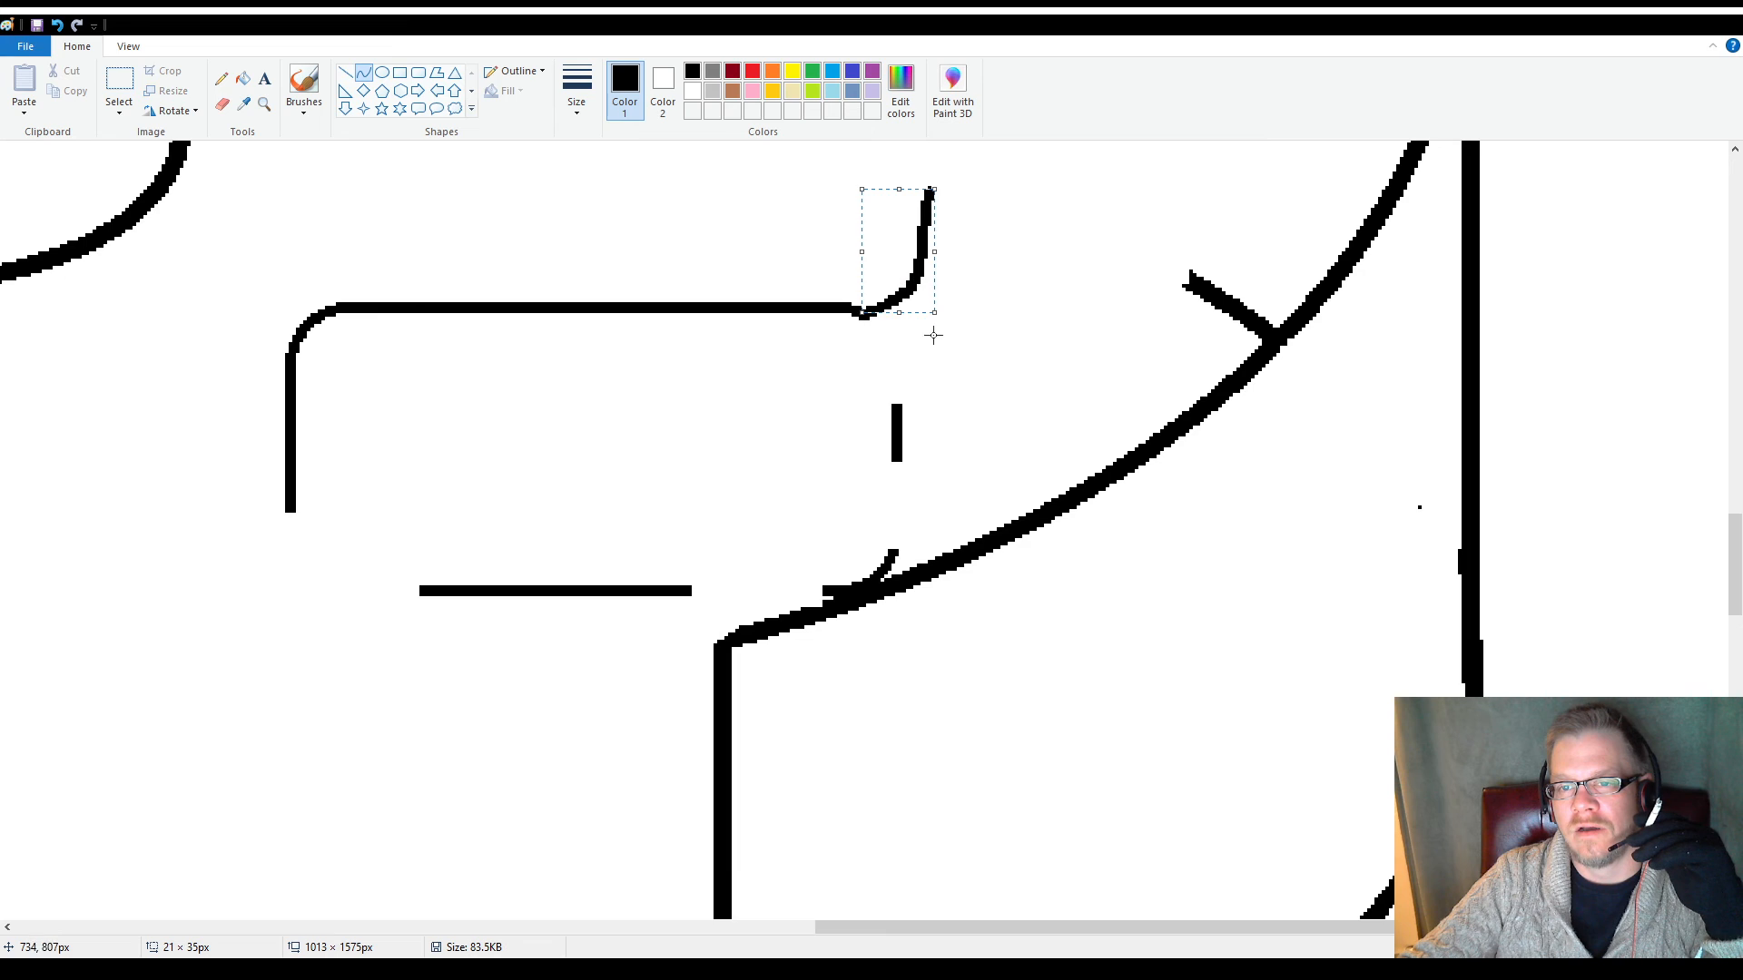
pyautogui.click(849, 421)
pyautogui.moveTo(896, 403)
pyautogui.mouseDown()
pyautogui.moveTo(971, 259)
pyautogui.moveTo(934, 195)
pyautogui.mouseUp()
pyautogui.moveTo(915, 313); pyautogui.dragTo(940, 327)
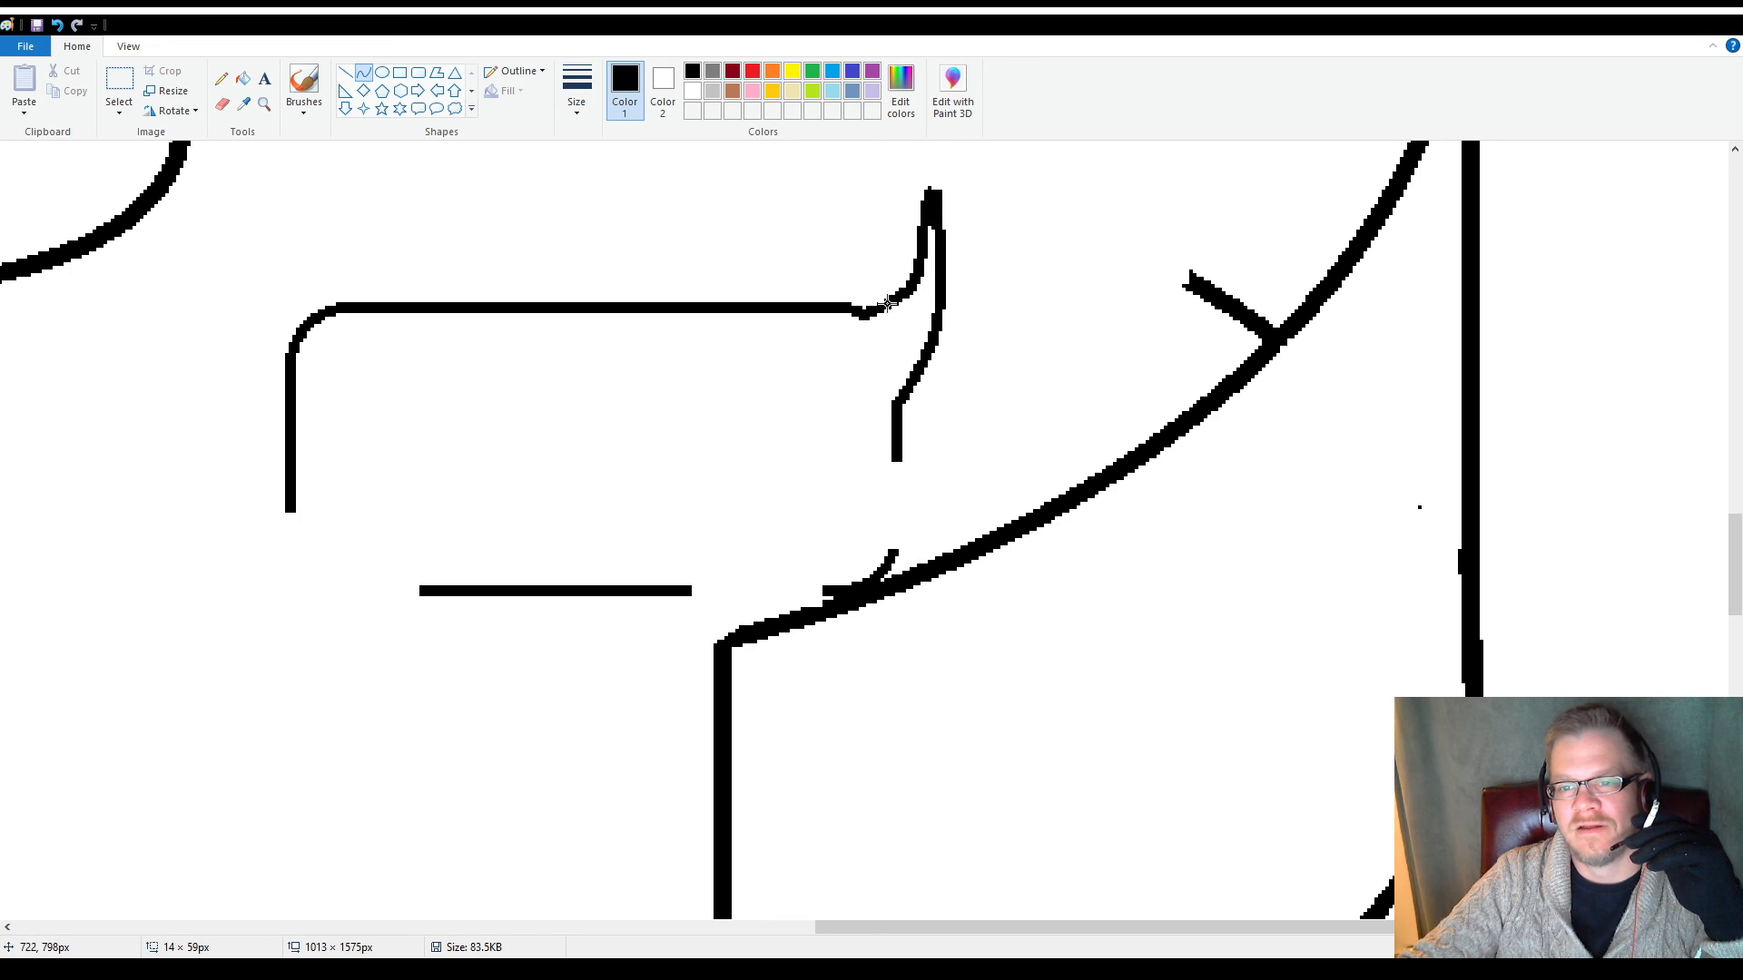
pyautogui.moveTo(934, 325); pyautogui.dragTo(935, 336)
pyautogui.click(781, 258)
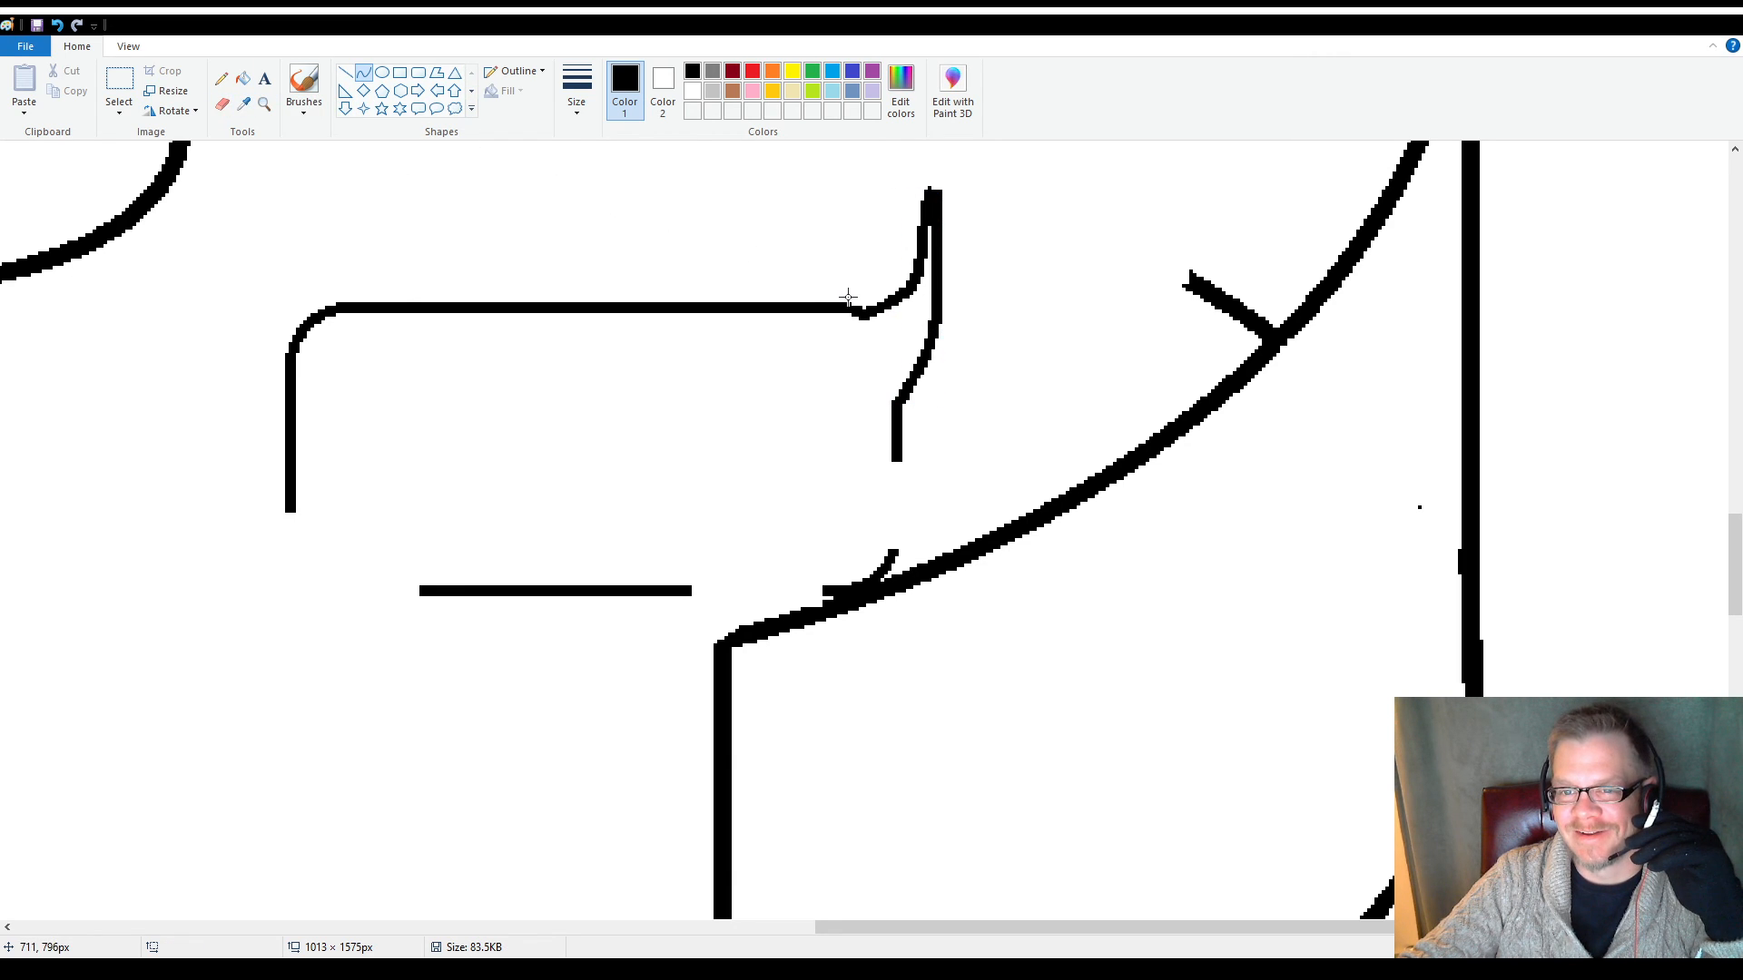
pyautogui.click(222, 103)
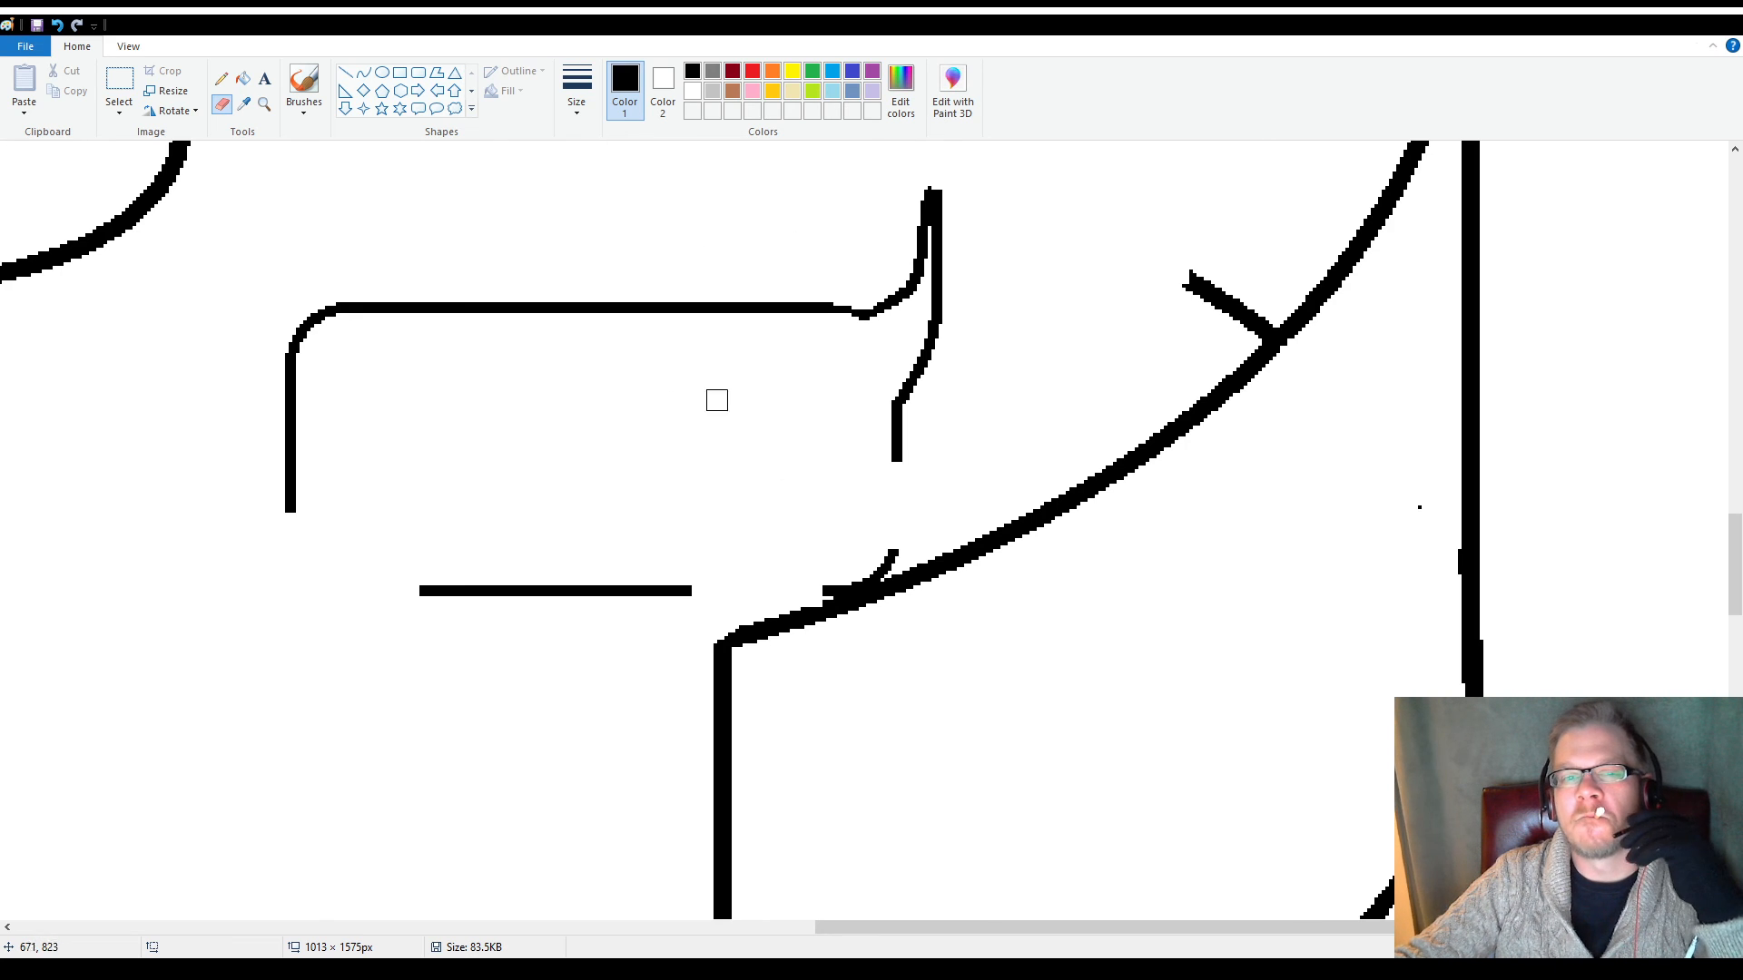
# Draw a bent curve from the right side's lower end into the body as the inner hind-leg outline, about 86 × 45 px including its bend
pyautogui.click(363, 73)
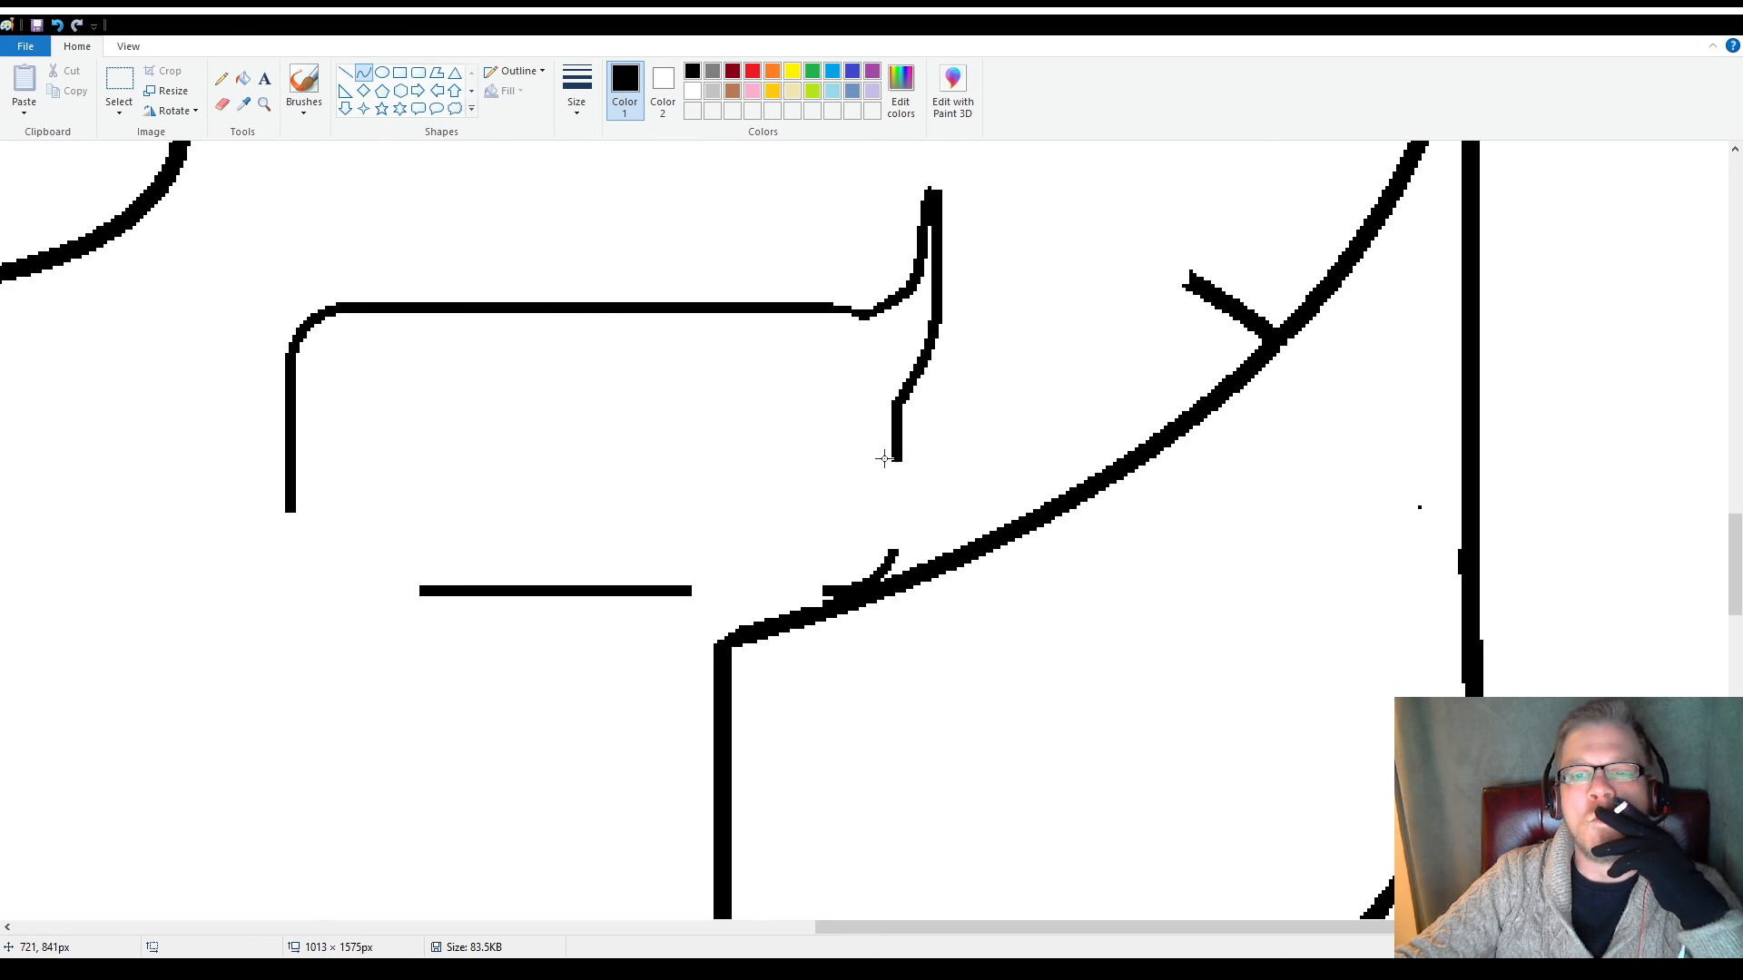
pyautogui.moveTo(892, 461)
pyautogui.mouseDown()
pyautogui.moveTo(692, 571)
pyautogui.moveTo(740, 420)
pyautogui.moveTo(683, 524)
pyautogui.moveTo(695, 539)
pyautogui.mouseUp()
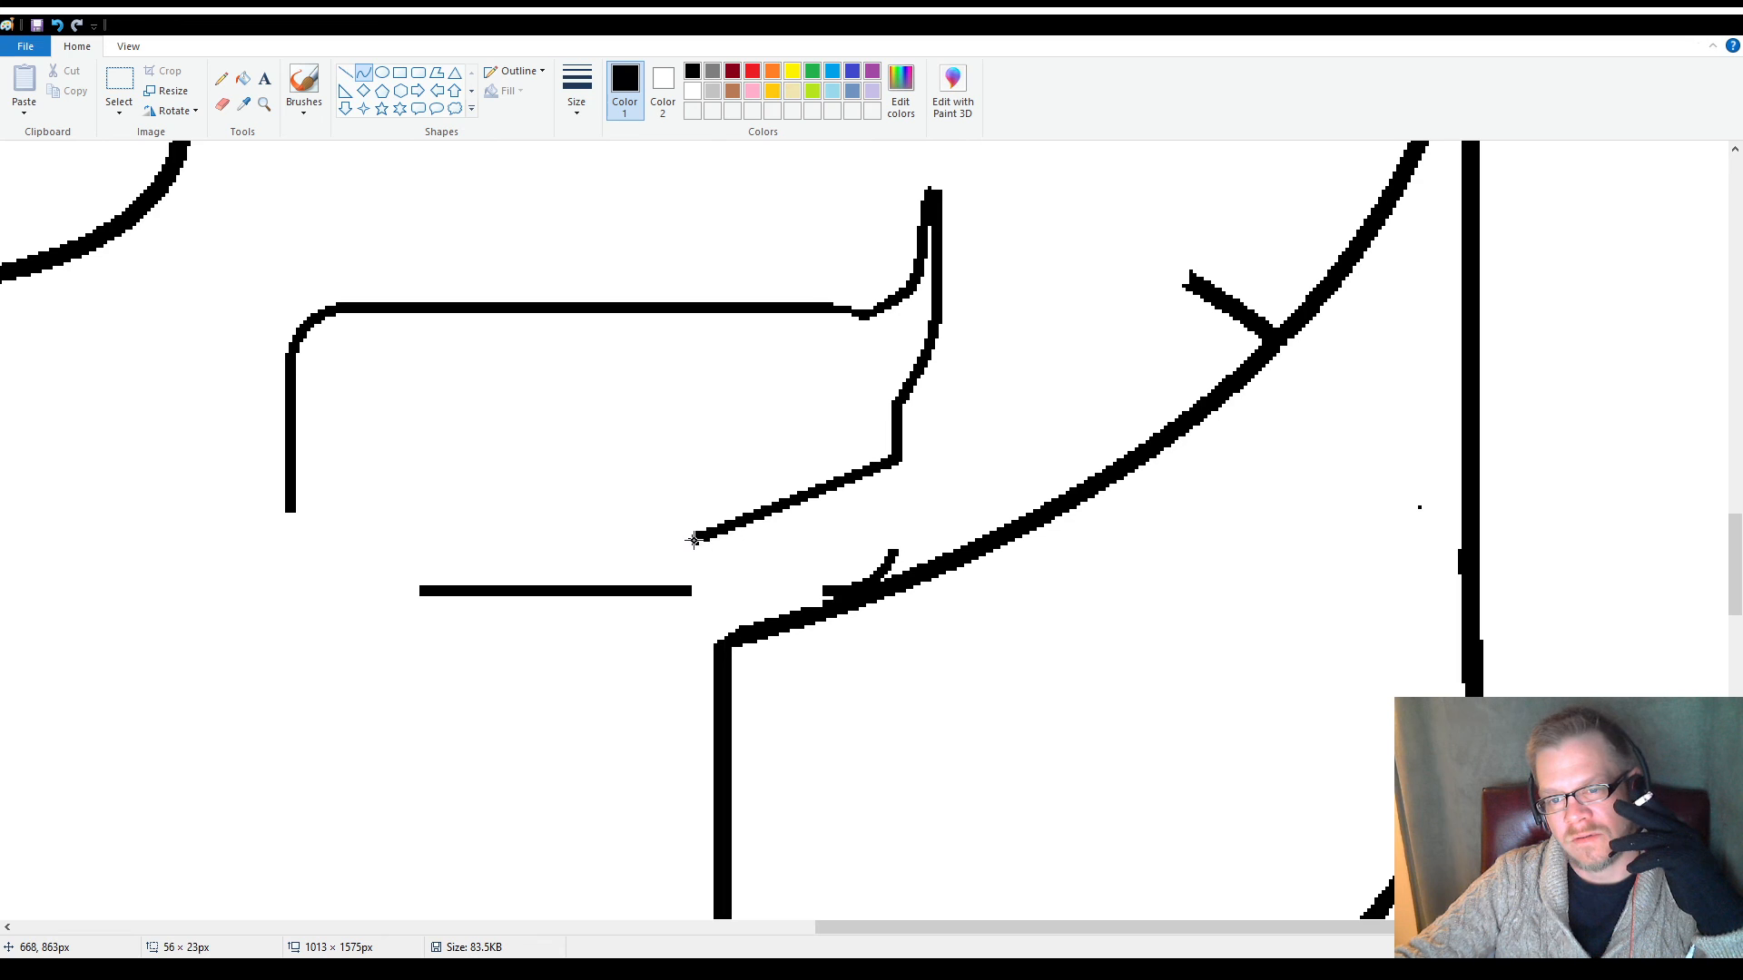
pyautogui.moveTo(818, 488); pyautogui.dragTo(716, 443)
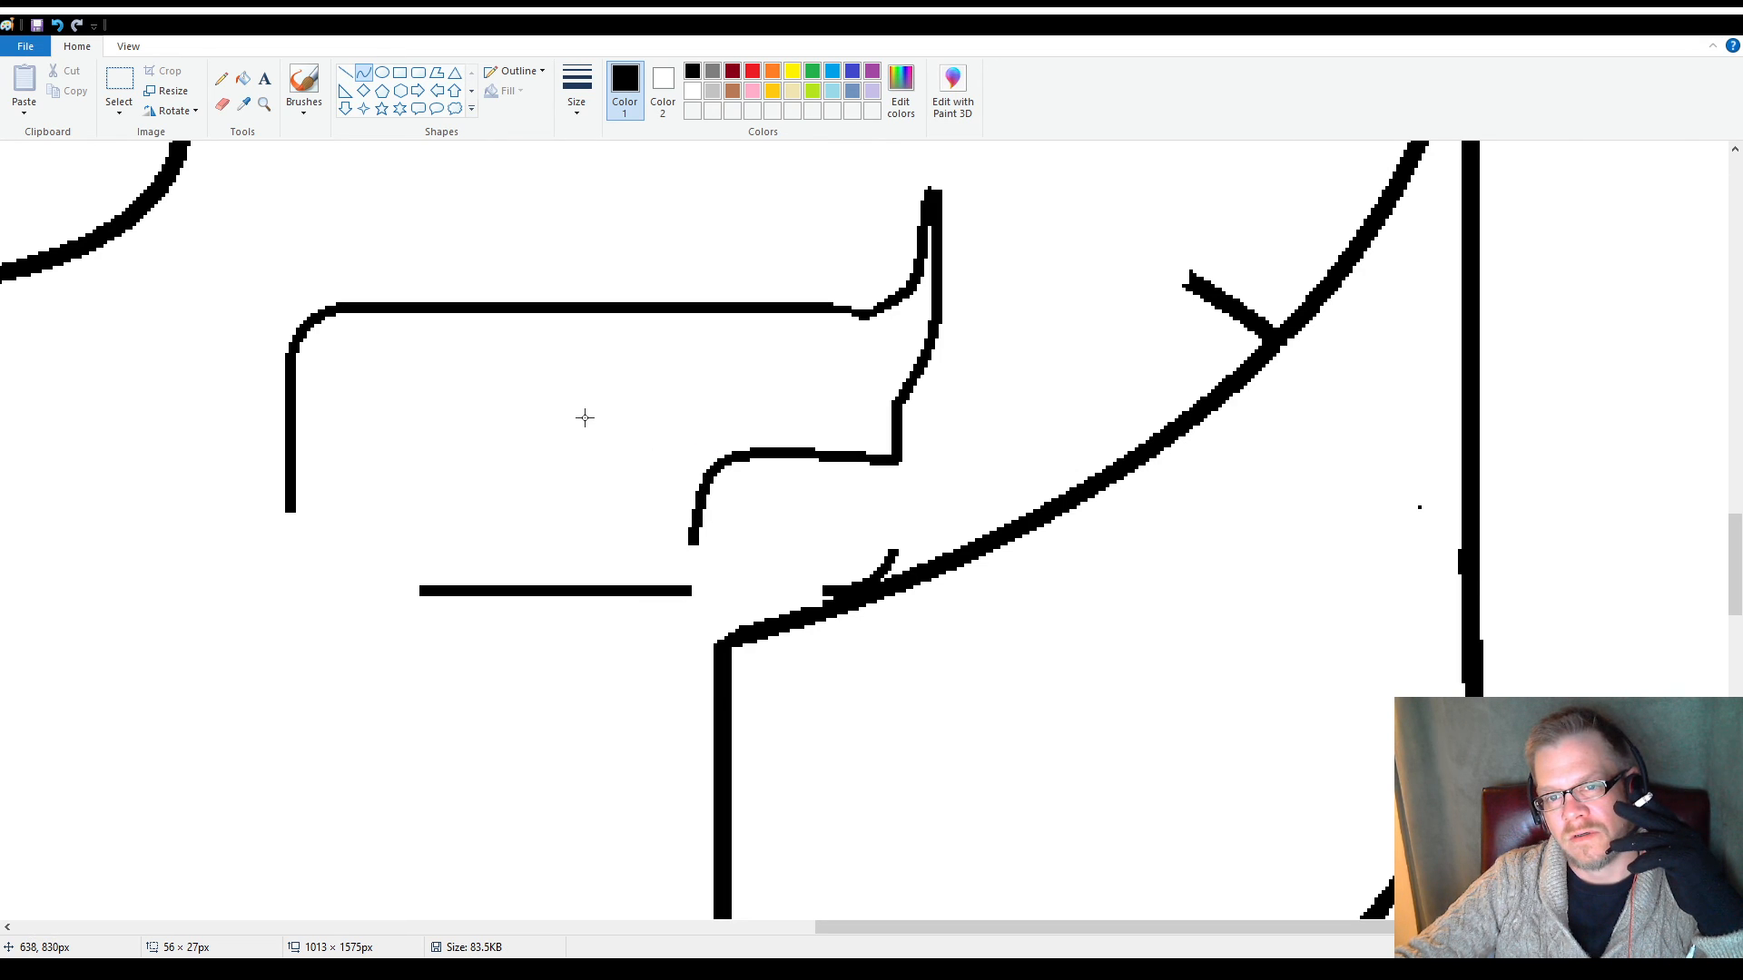
pyautogui.moveTo(753, 459); pyautogui.dragTo(584, 380)
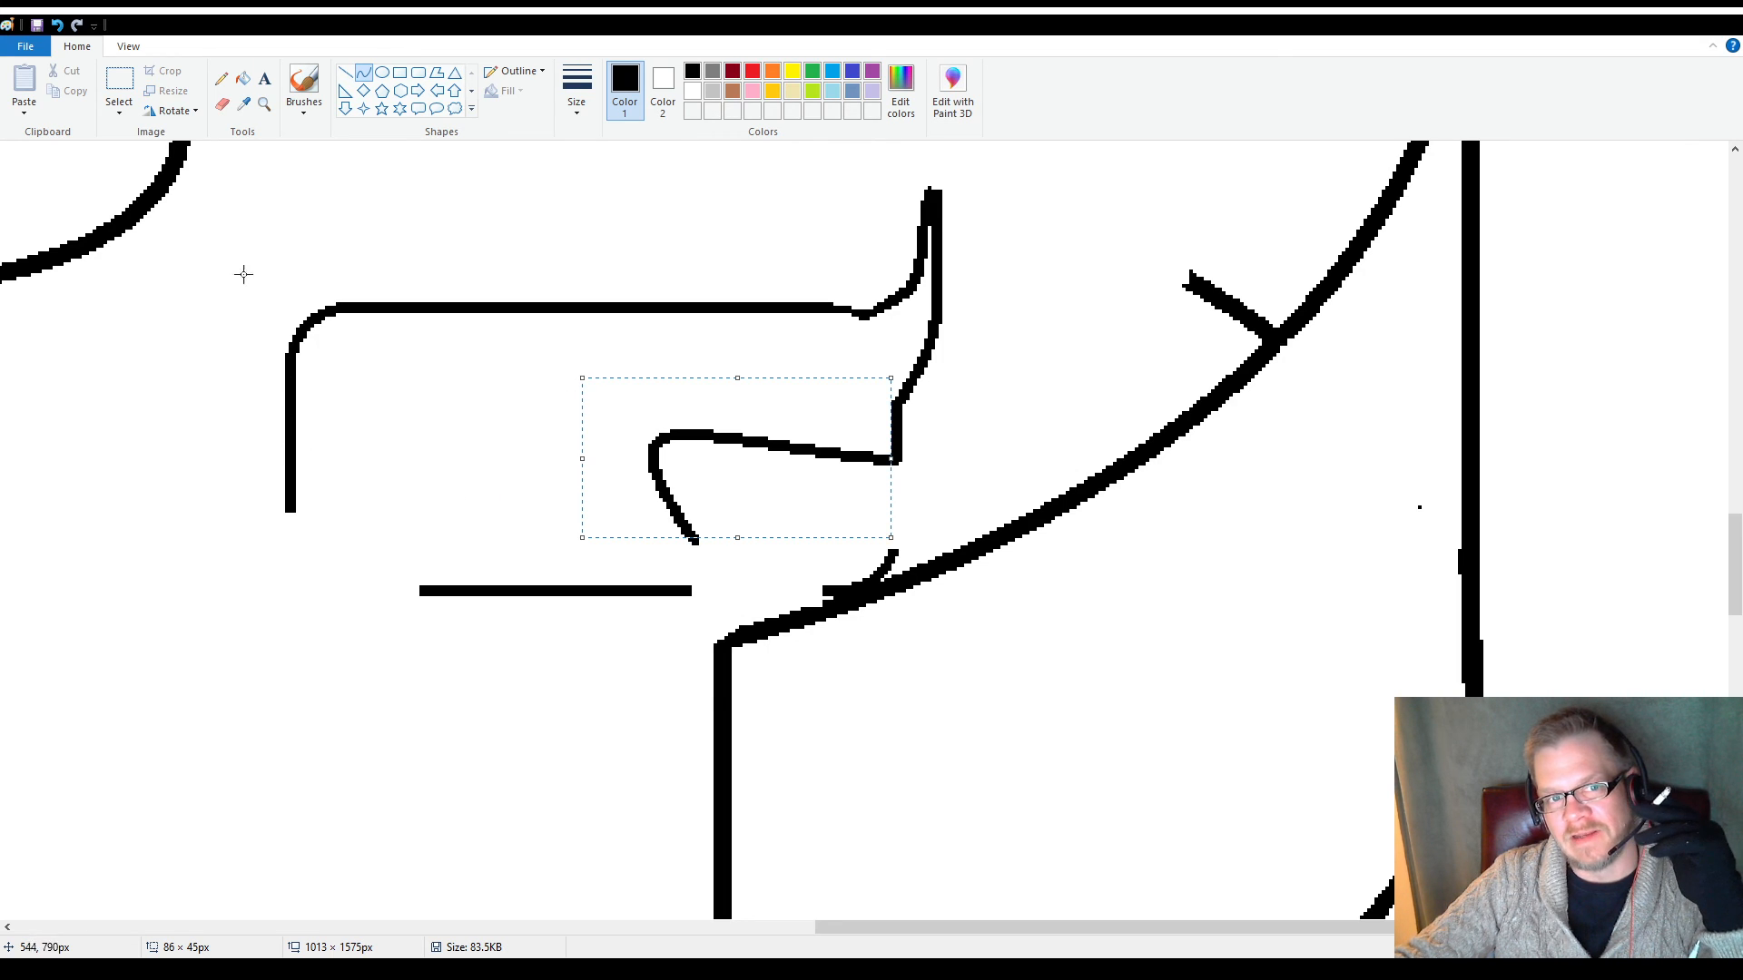
# Delete the lower end of the body's left side with a rectangular selection of about 18 × 28 px
pyautogui.click(119, 80)
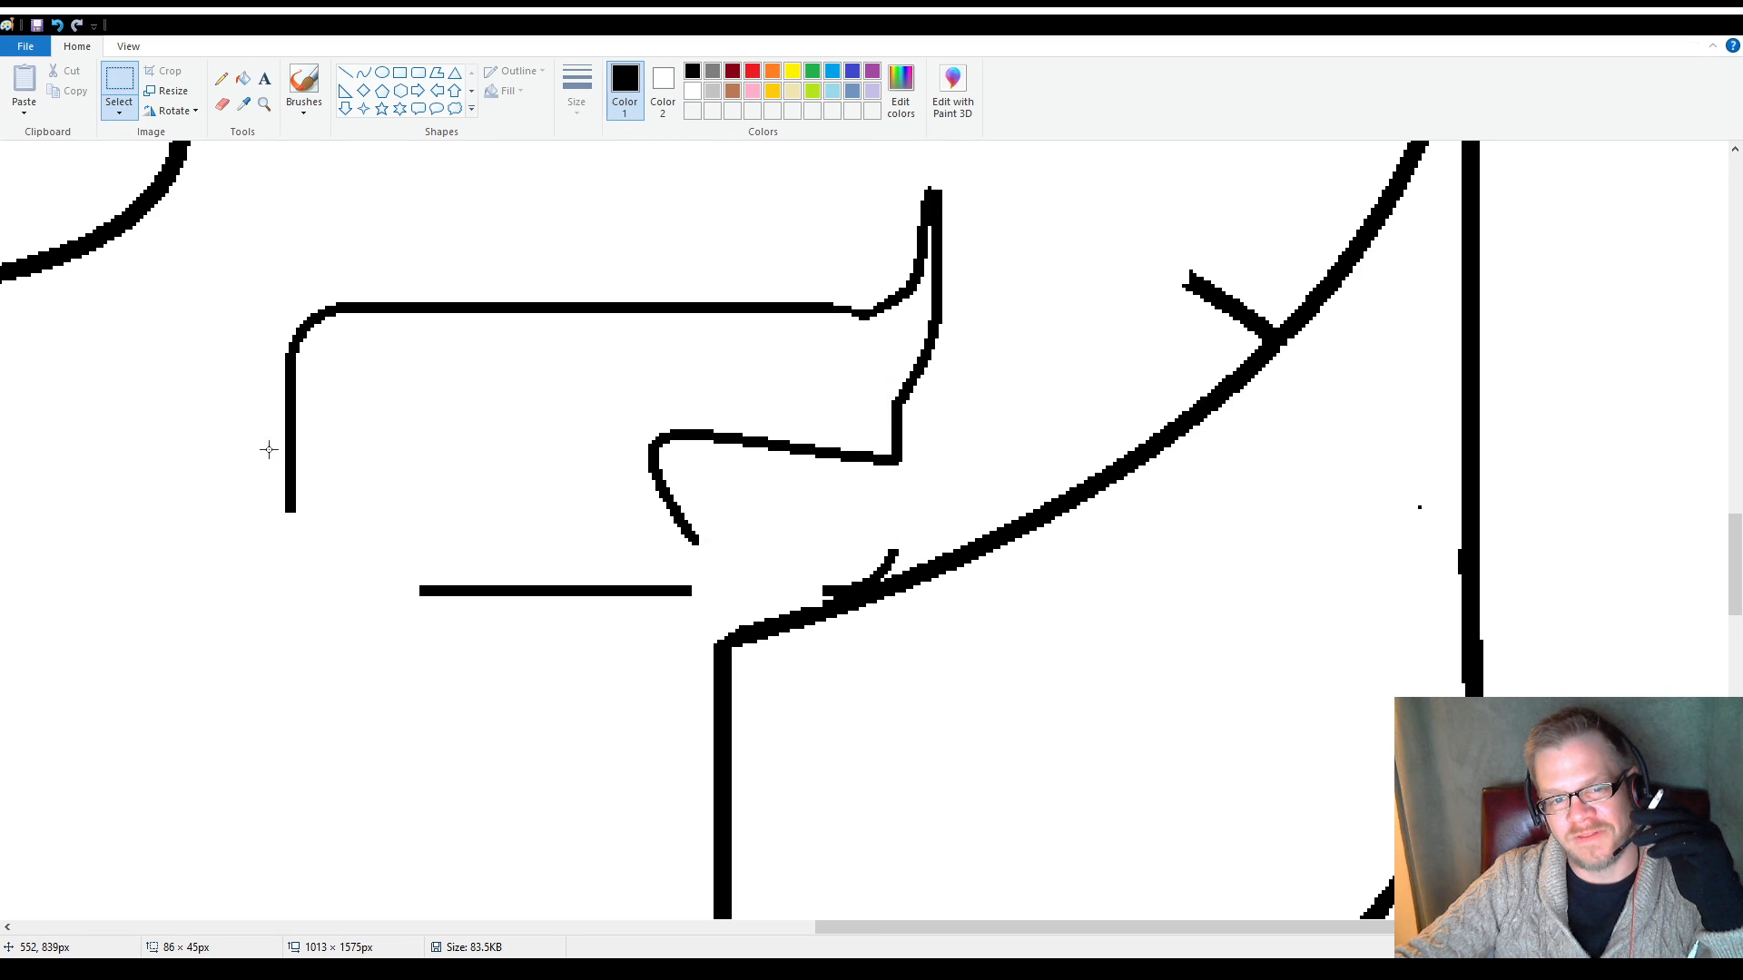
pyautogui.moveTo(270, 455); pyautogui.dragTo(330, 557)
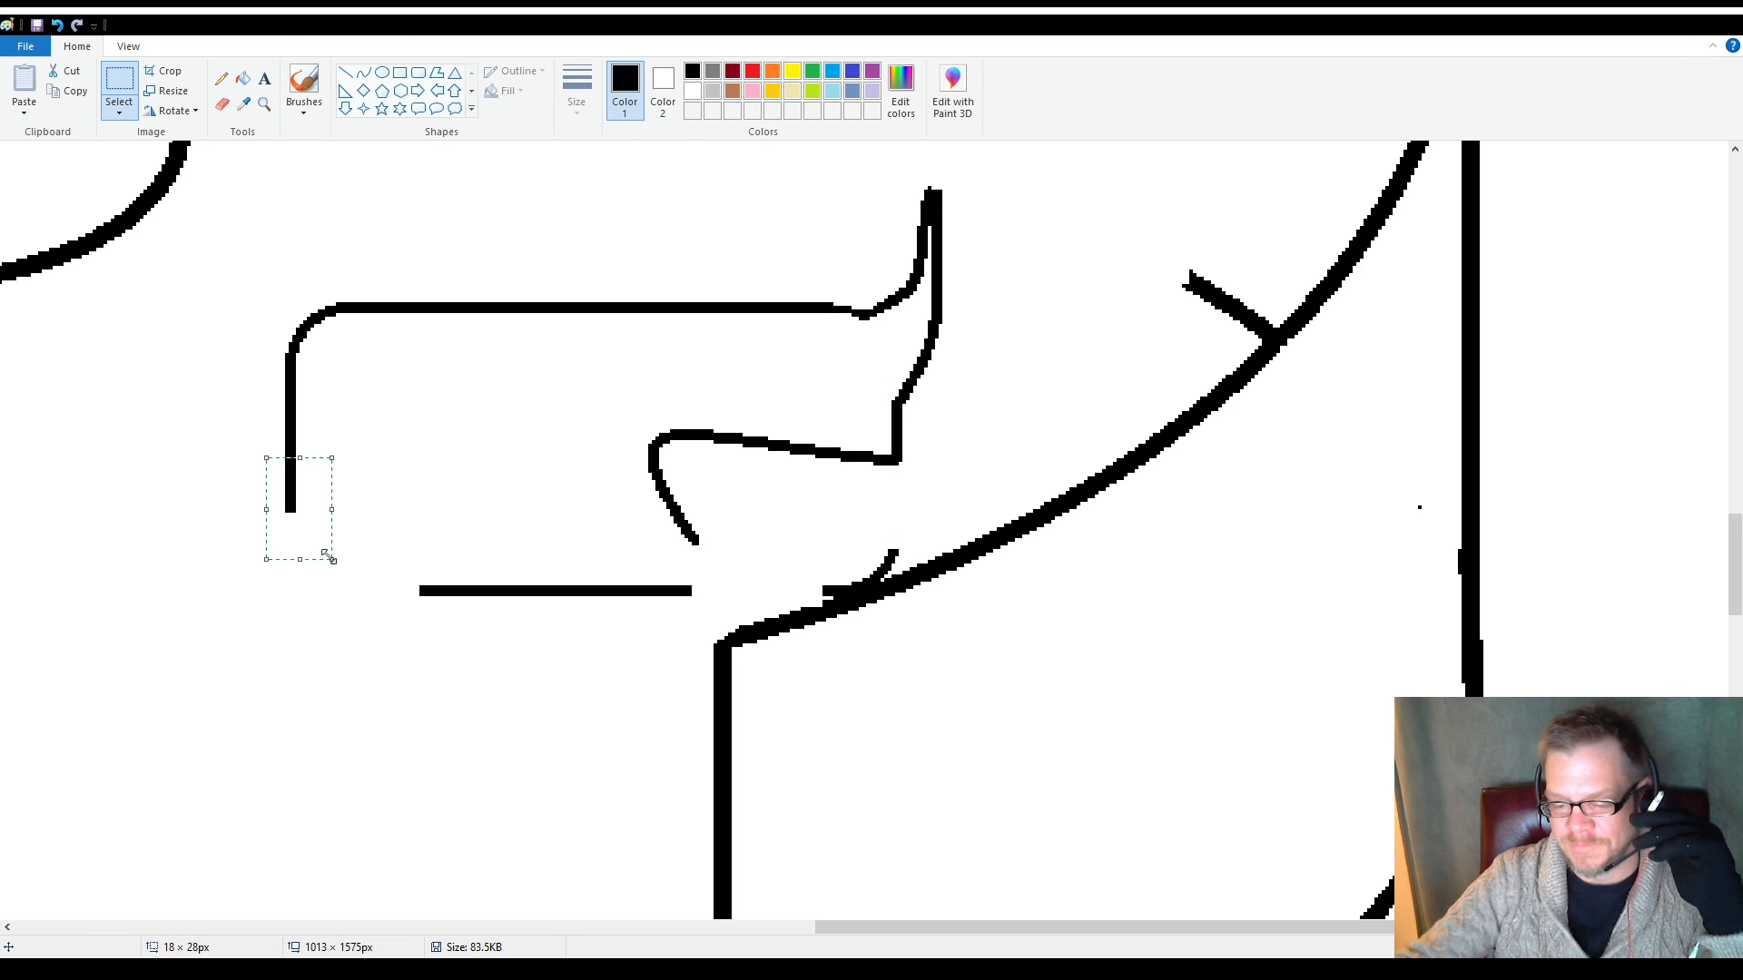
pyautogui.press('Delete')
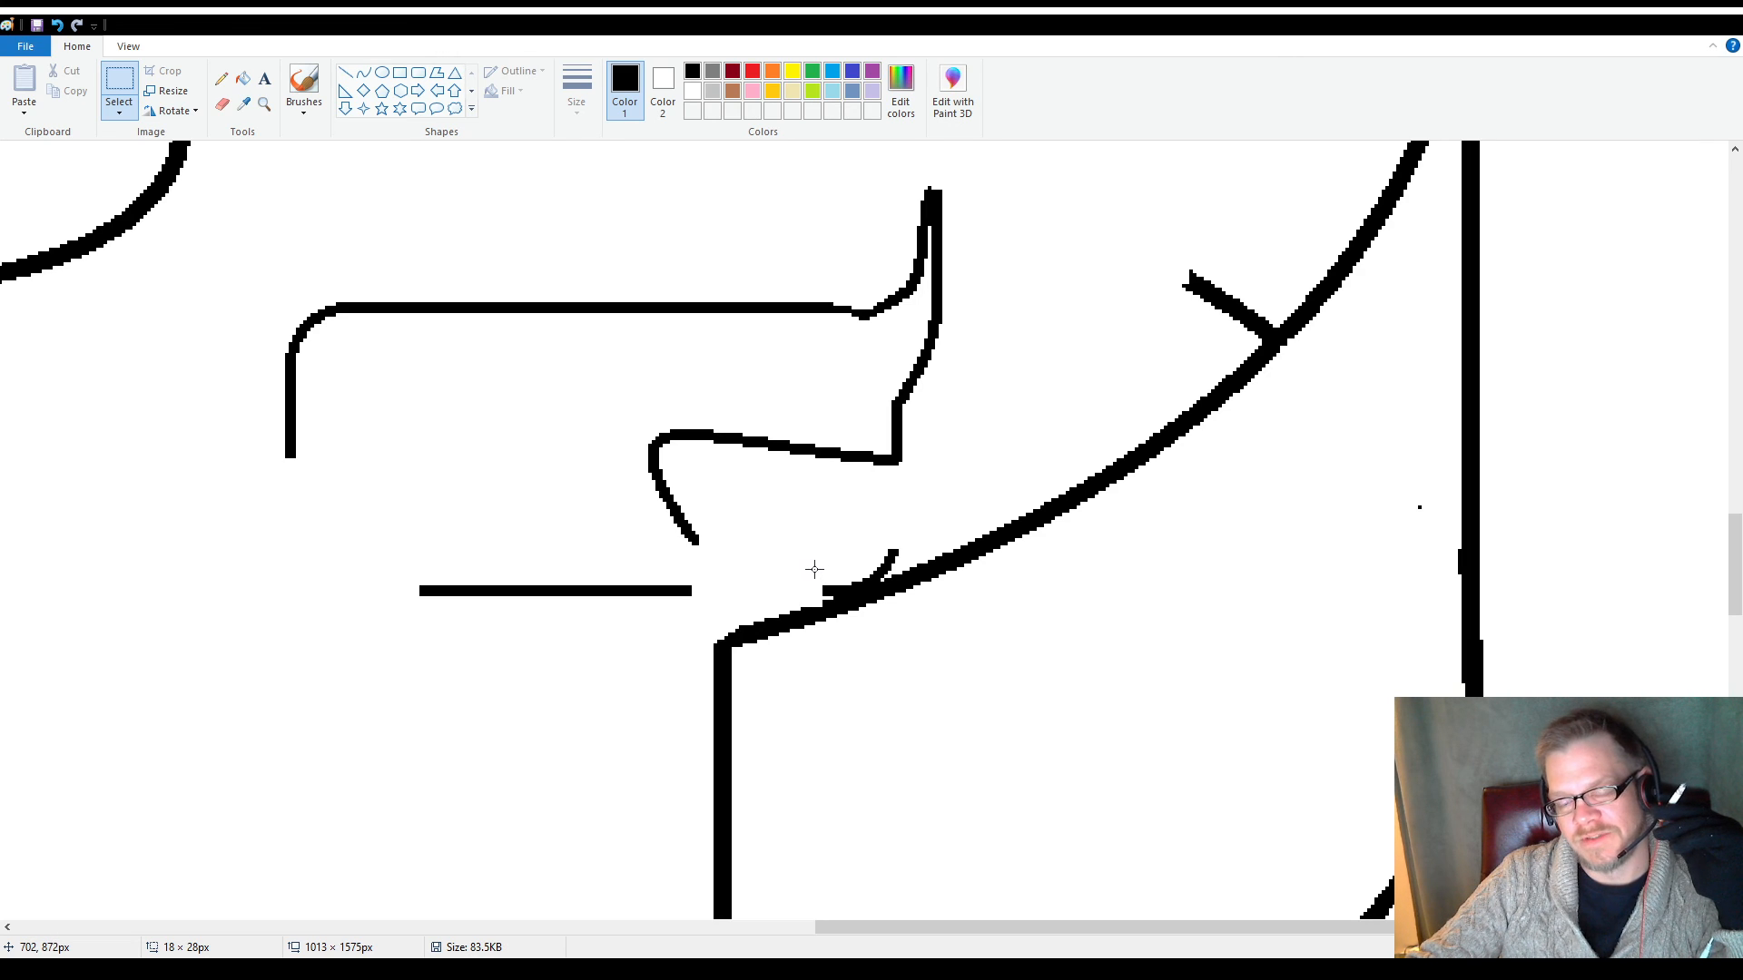
pyautogui.moveTo(824, 590); pyautogui.dragTo(769, 509)
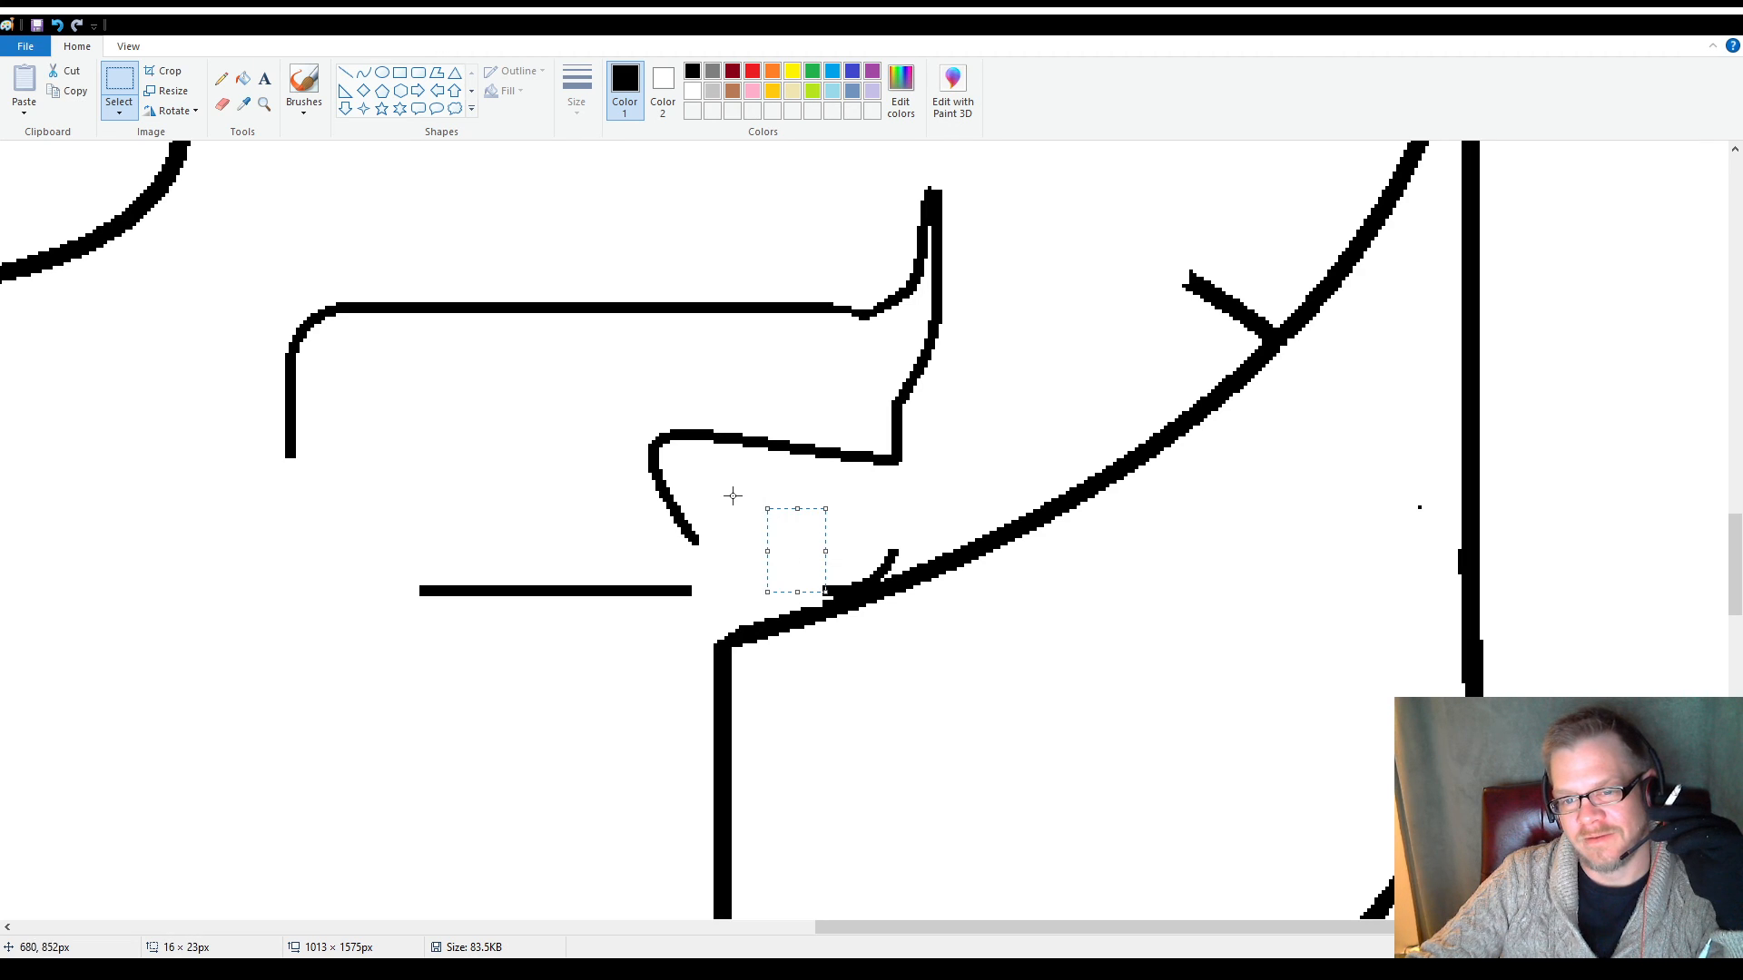
pyautogui.click(722, 492)
# Draw a bulging curve from the right side's lower end to the remaining corner, plus a short diagonal line up from that corner's inner end
pyautogui.click(363, 72)
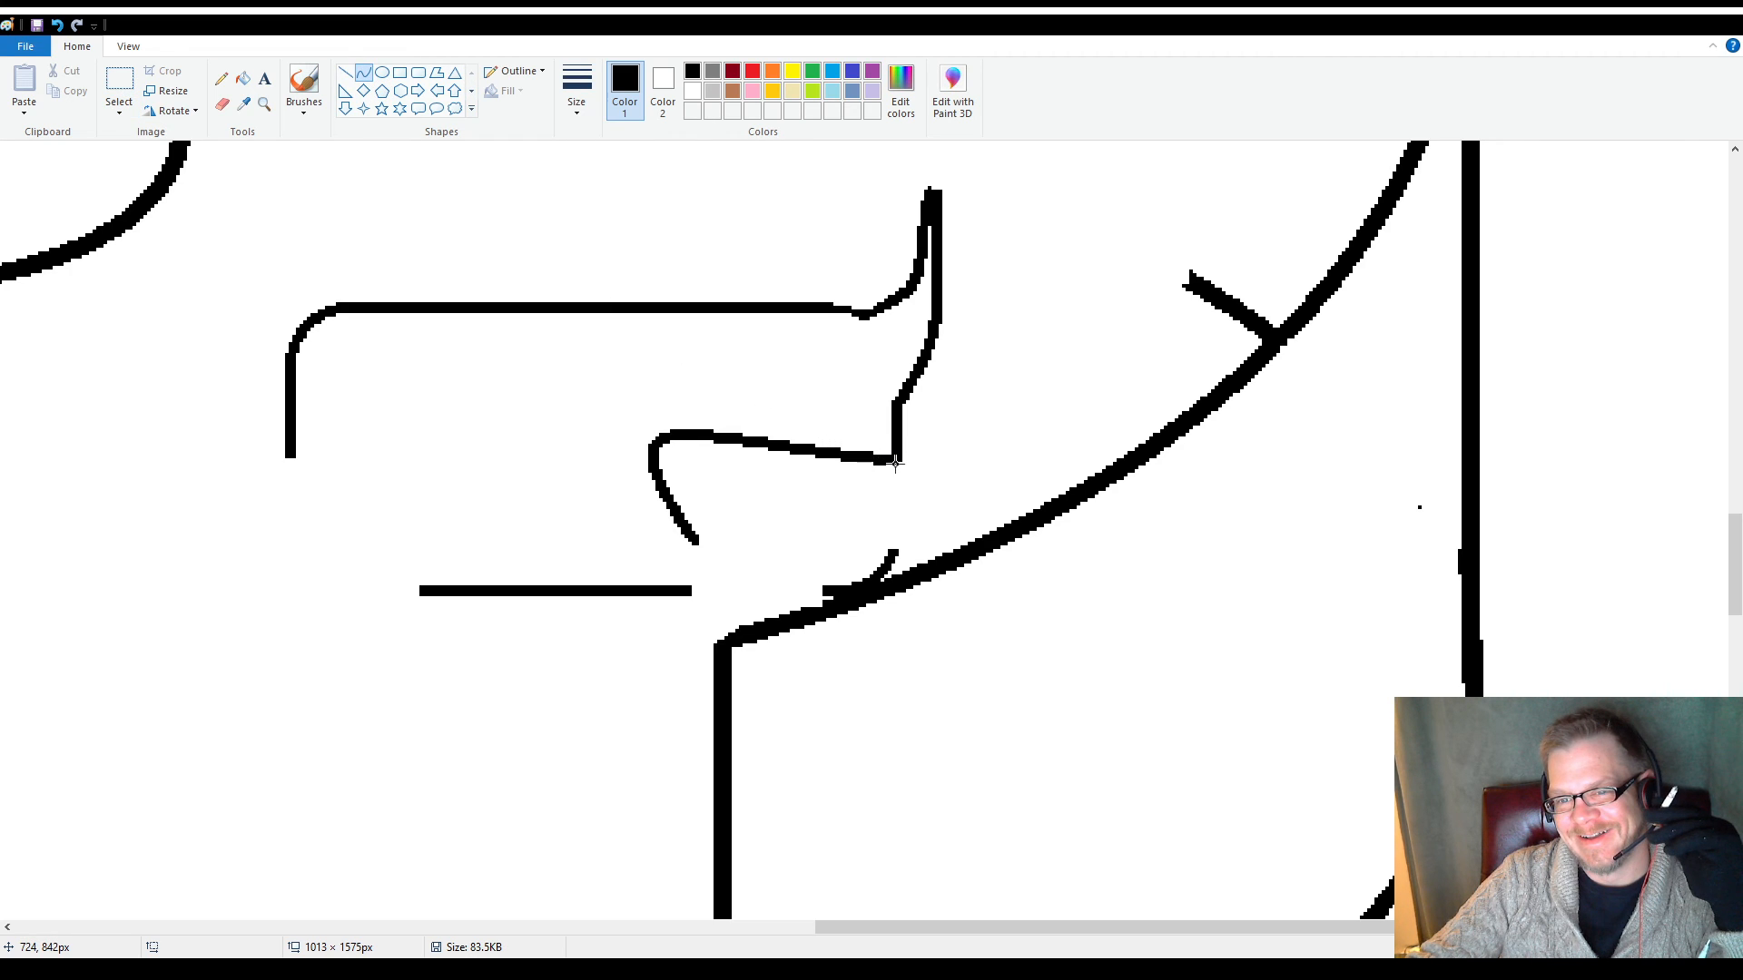
pyautogui.moveTo(896, 464); pyautogui.dragTo(915, 514)
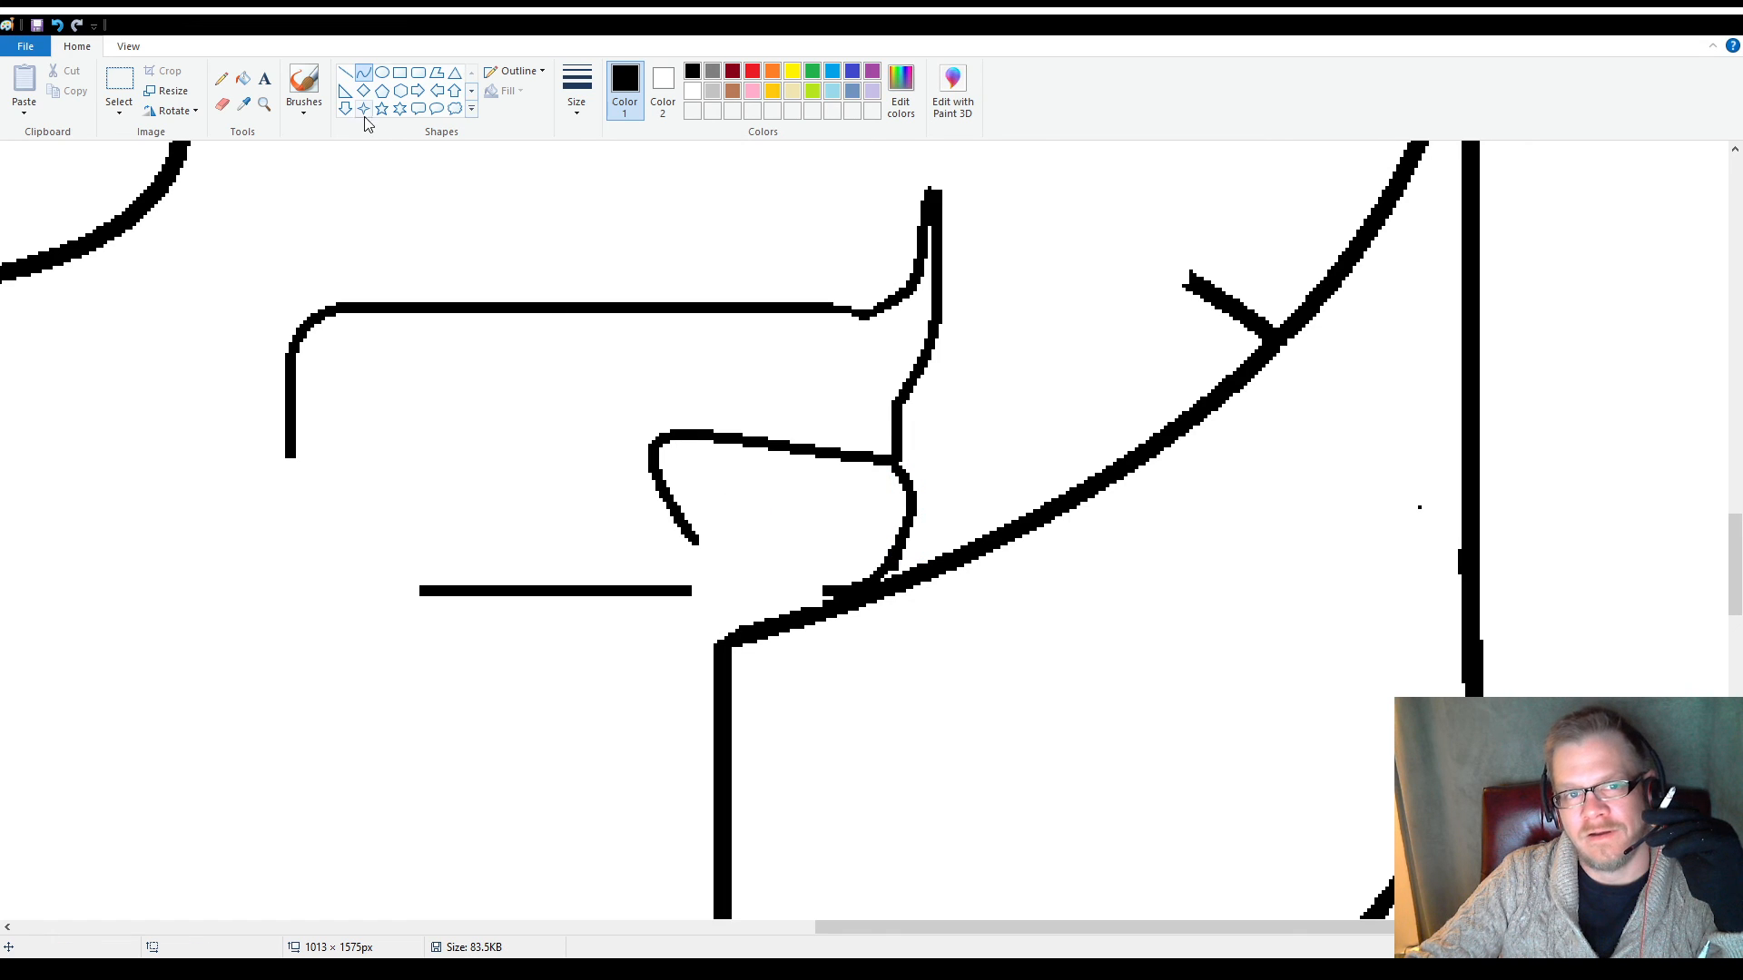
pyautogui.click(345, 72)
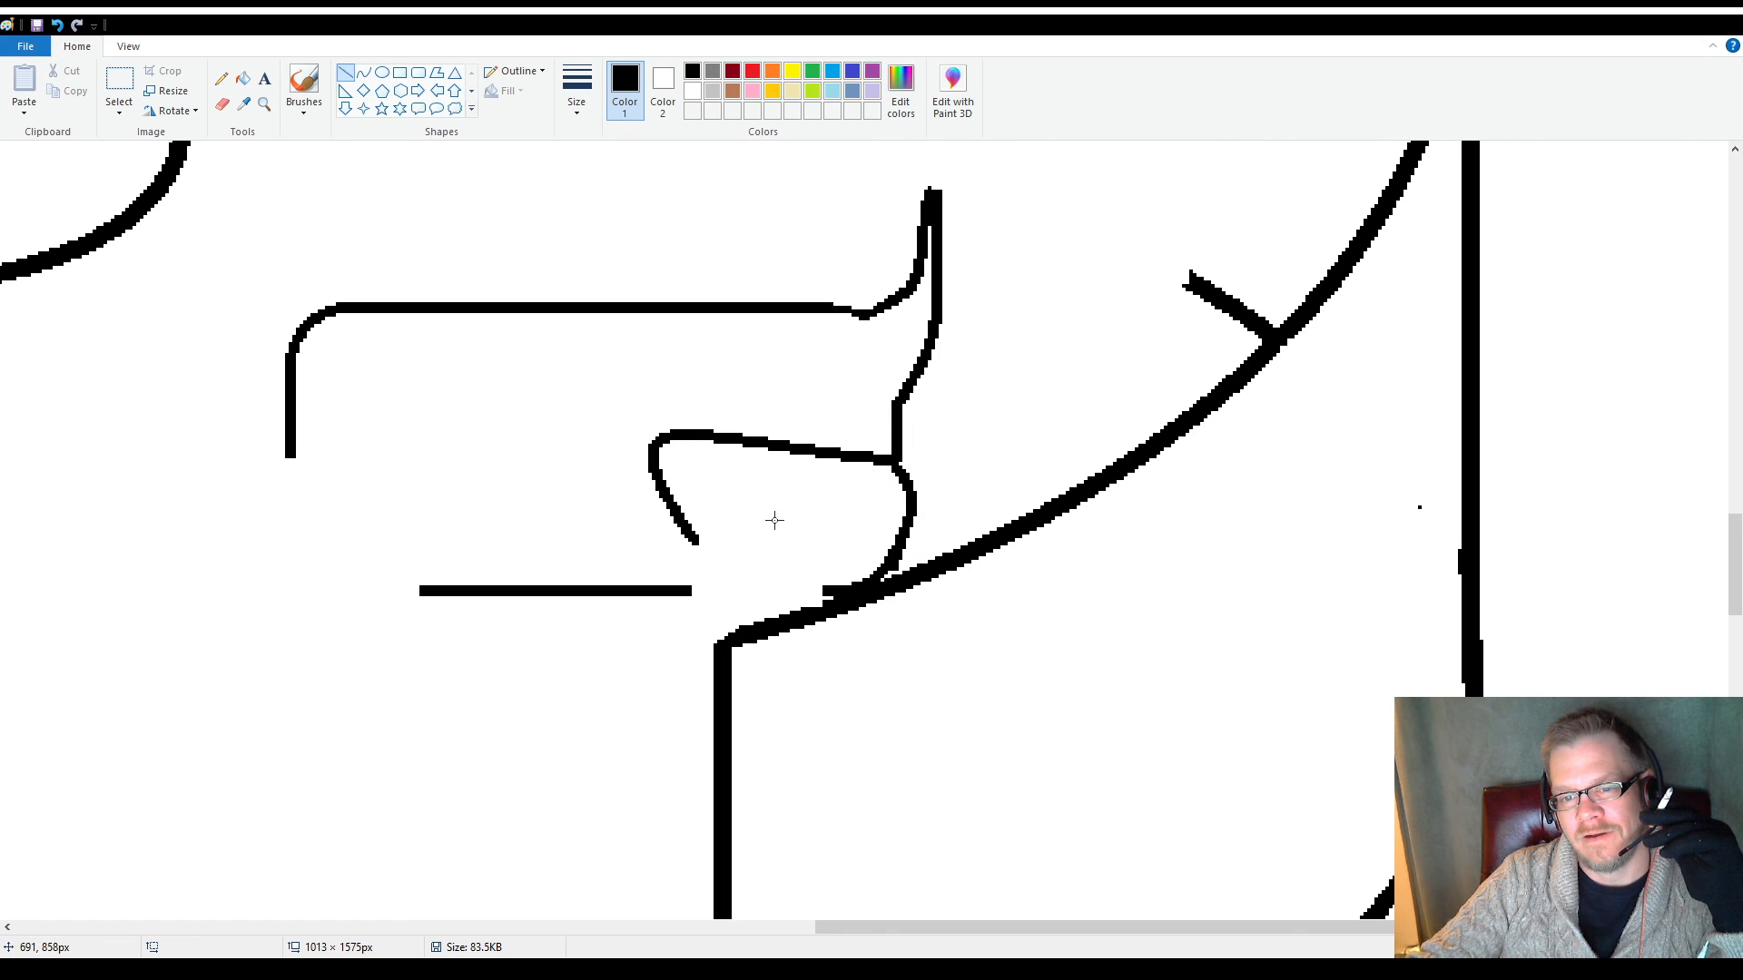
pyautogui.moveTo(775, 520)
pyautogui.mouseDown()
pyautogui.moveTo(829, 546)
pyautogui.moveTo(806, 534)
pyautogui.moveTo(828, 591)
pyautogui.mouseUp()
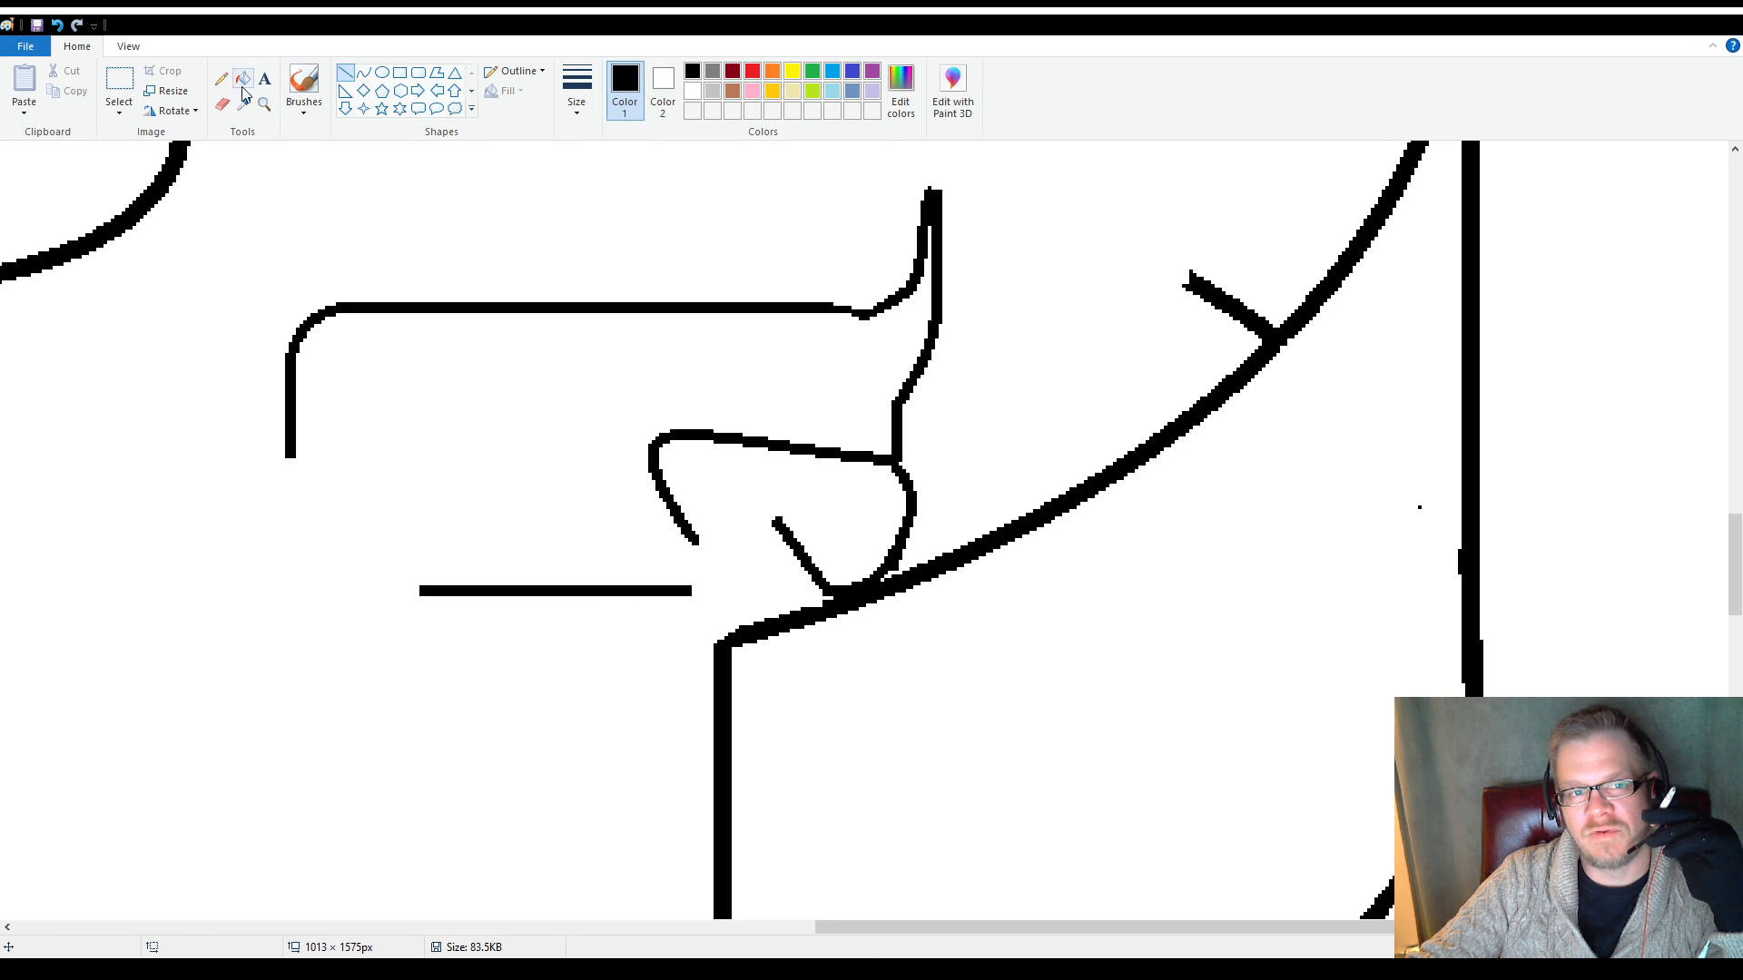
# Delete the right end of the body's bottom line with a rectangular selection of about 29 × 13 px
pyautogui.click(128, 91)
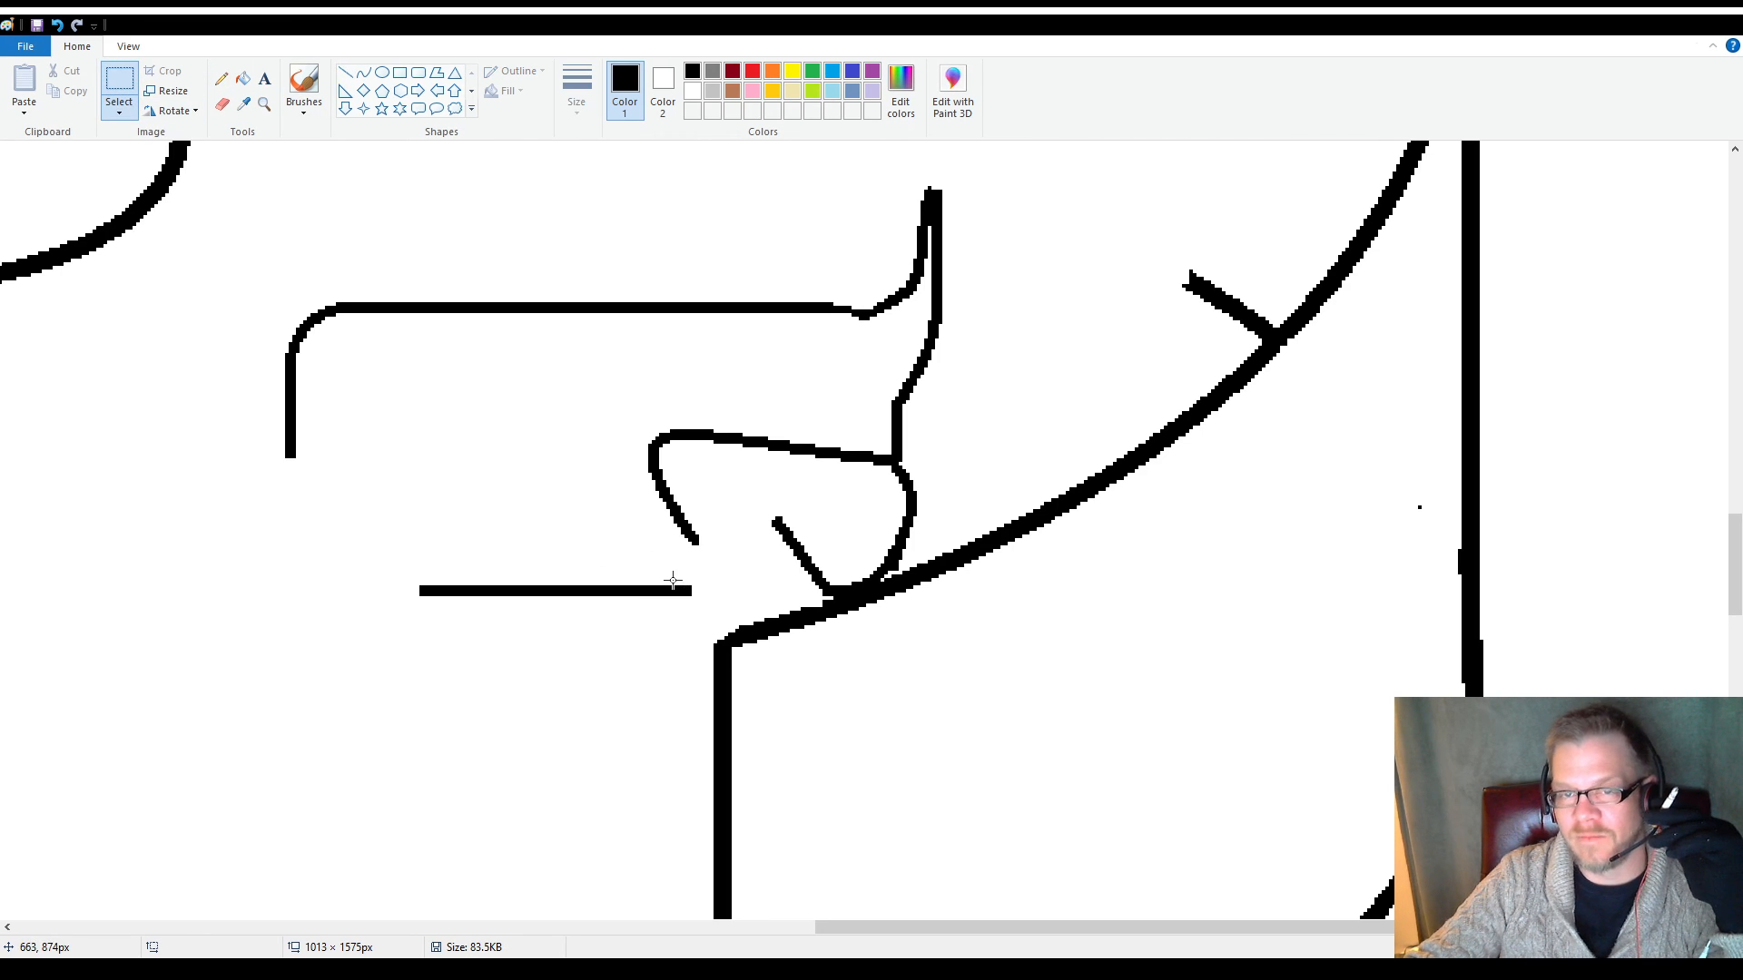
pyautogui.moveTo(675, 583); pyautogui.dragTo(716, 607)
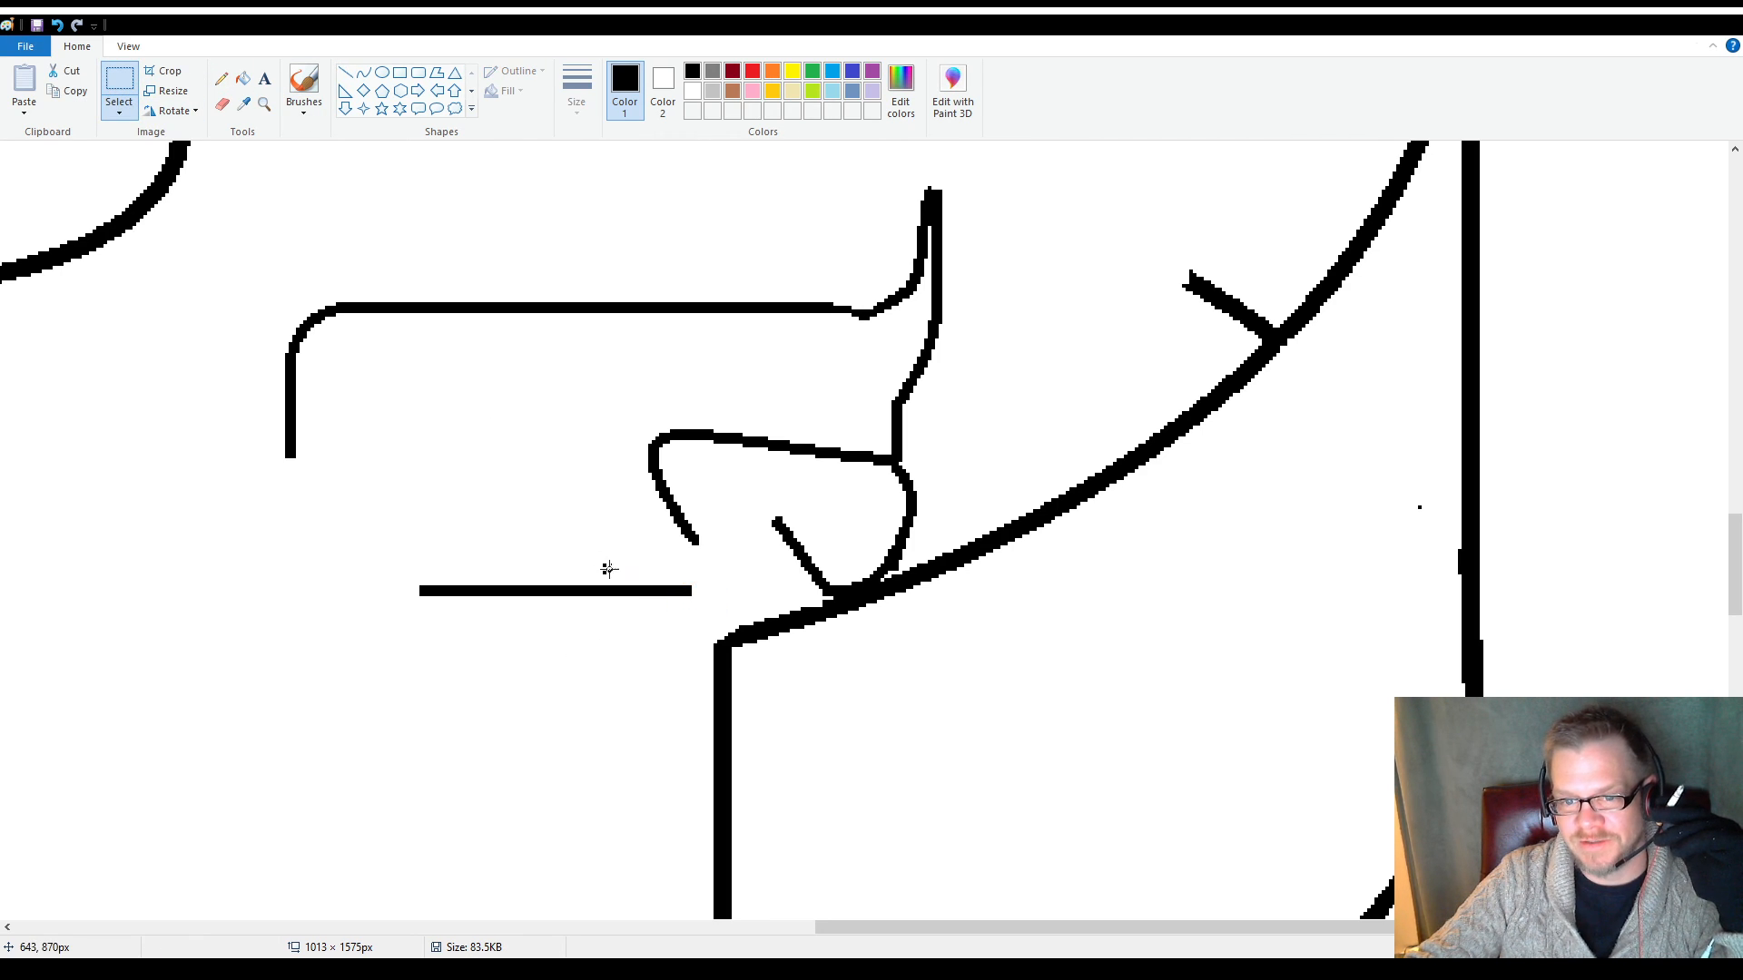
pyautogui.moveTo(600, 563); pyautogui.dragTo(707, 610)
pyautogui.press('Delete')
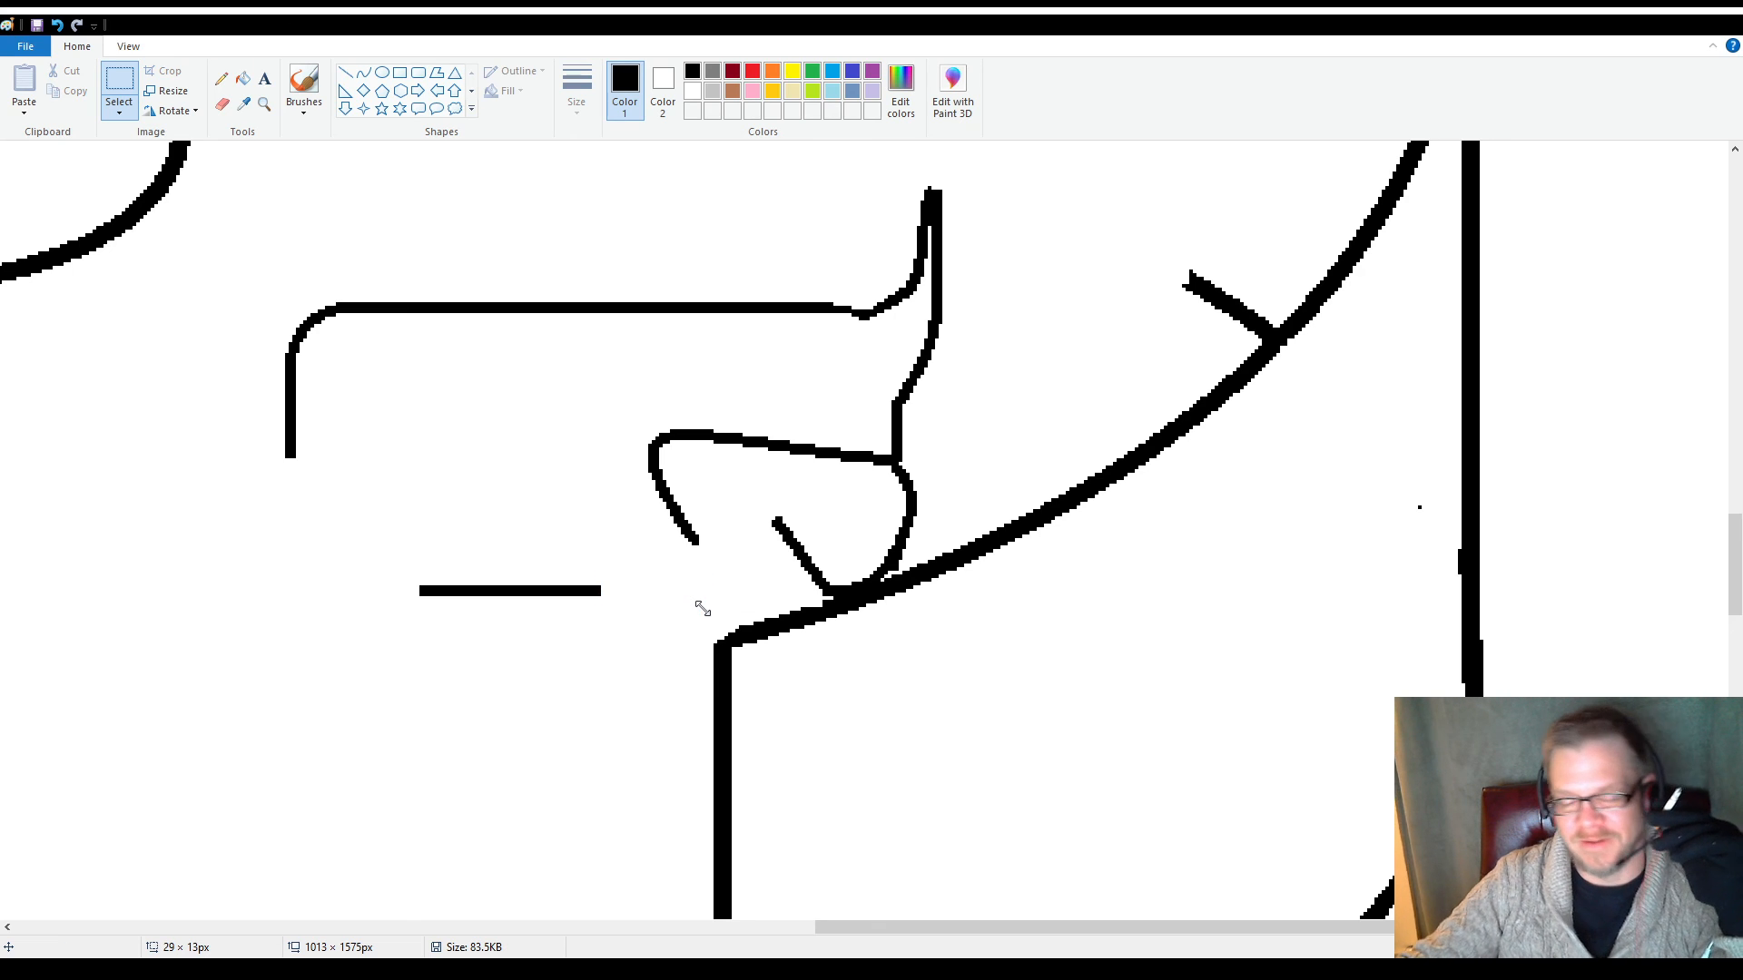
# Draw a rounded rectangle about 17 px high as the hind foot, starting below the inner leg line and widening it toward the short diagonal
pyautogui.click(414, 75)
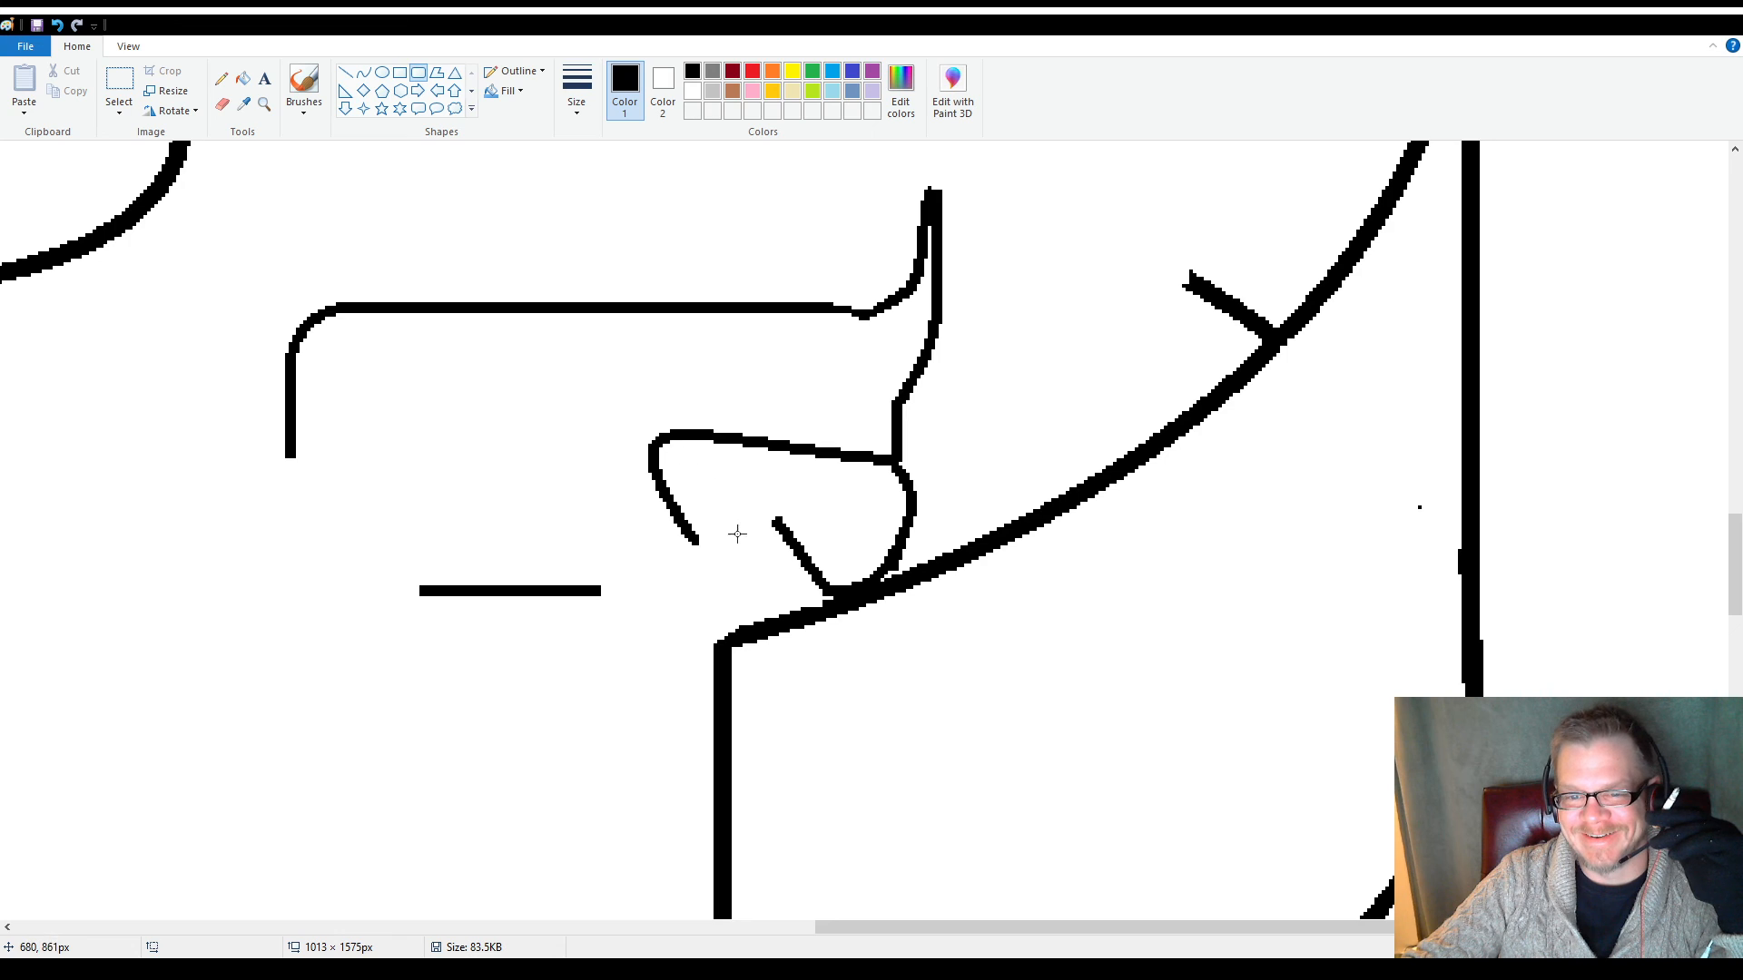
pyautogui.moveTo(731, 542); pyautogui.dragTo(610, 604)
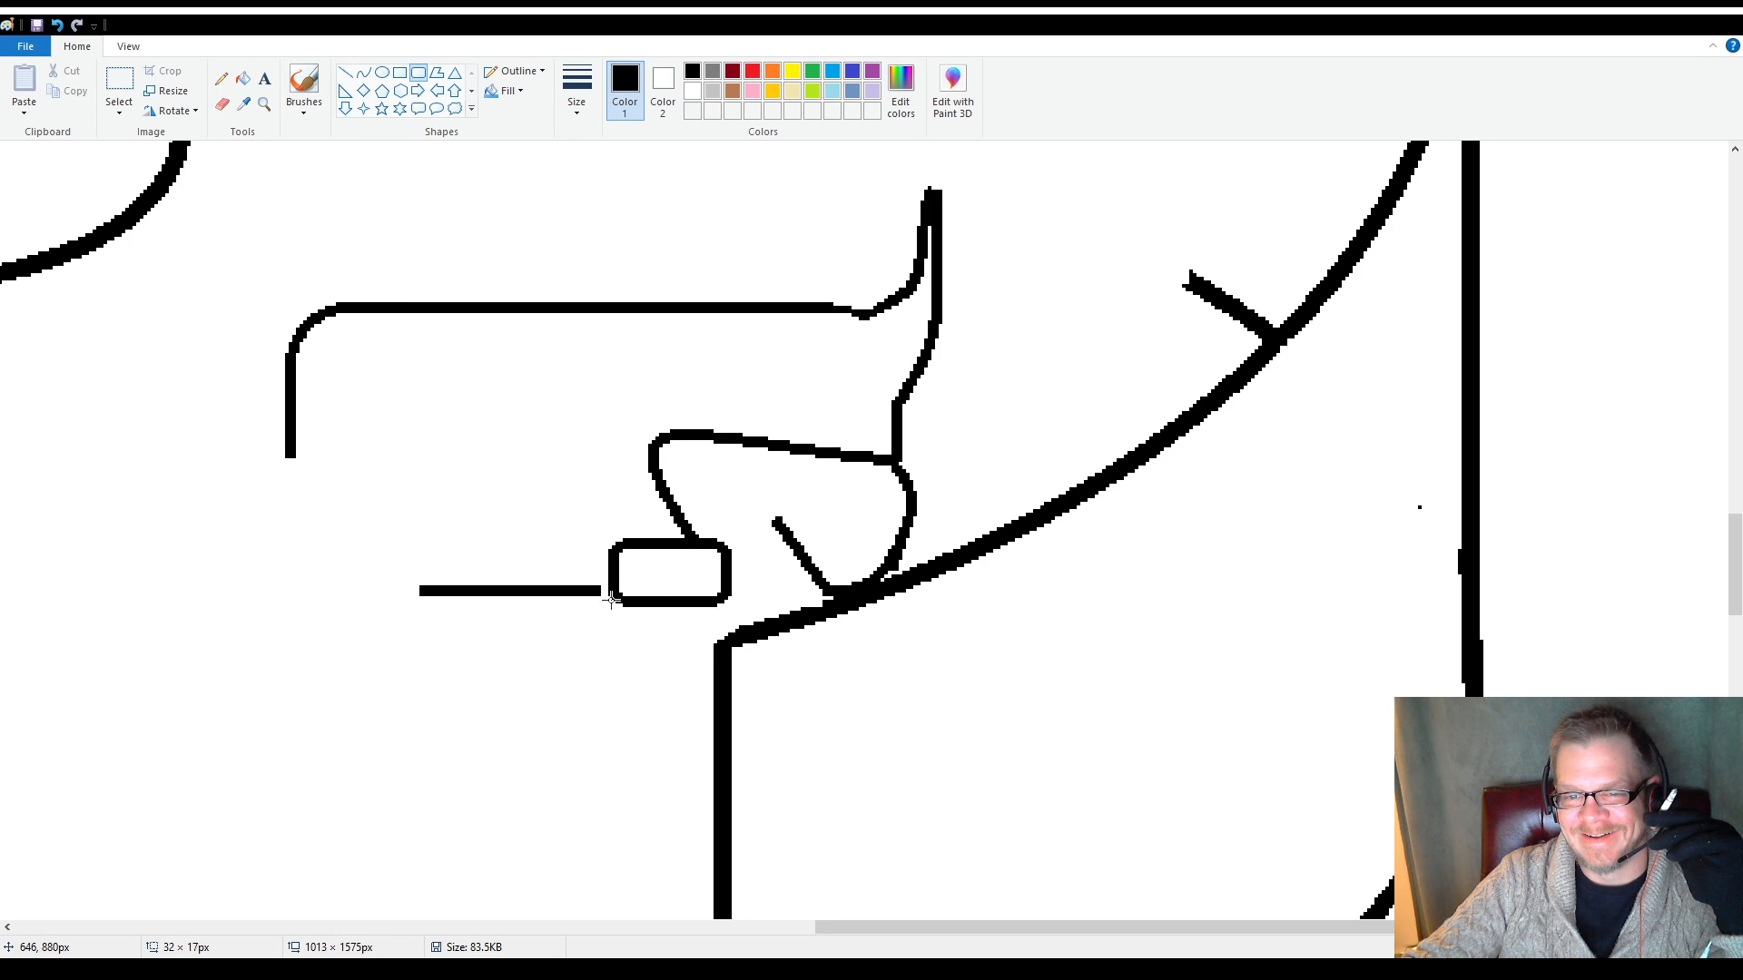
pyautogui.moveTo(728, 581); pyautogui.dragTo(779, 575)
pyautogui.moveTo(533, 405); pyautogui.dragTo(546, 417)
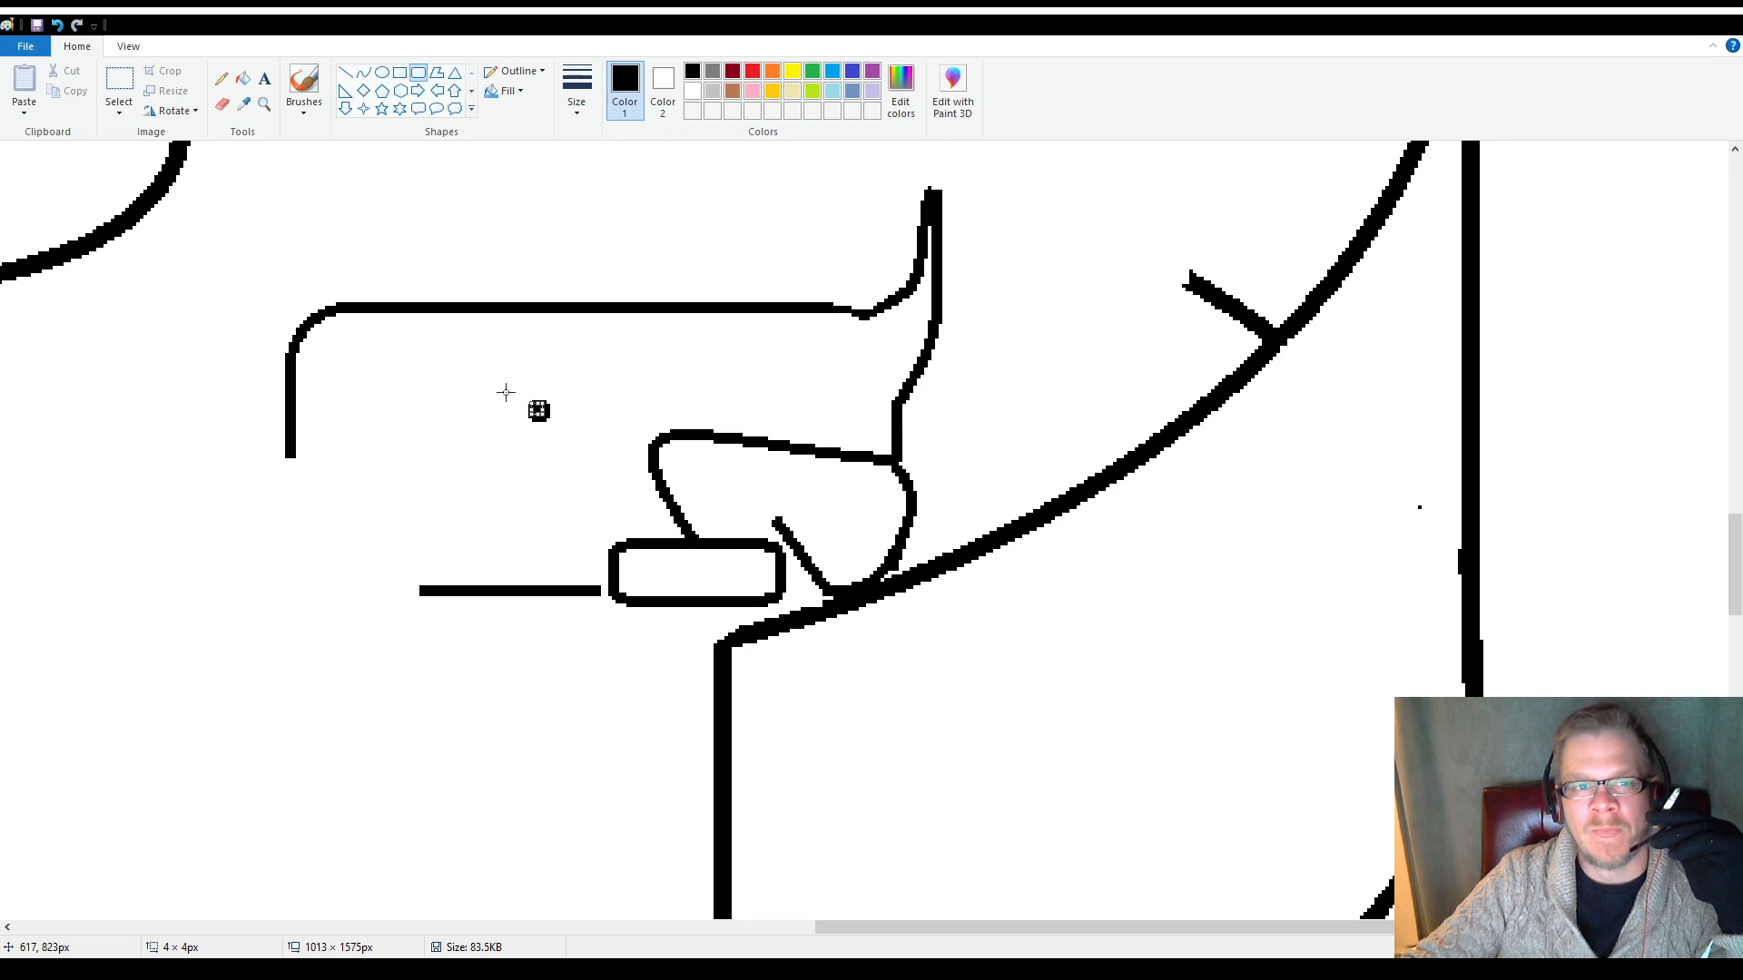
# Erase the stray dot inside the body and the part of the foot's top edge between the leg line and its far corner
pyautogui.click(222, 103)
pyautogui.click(537, 408)
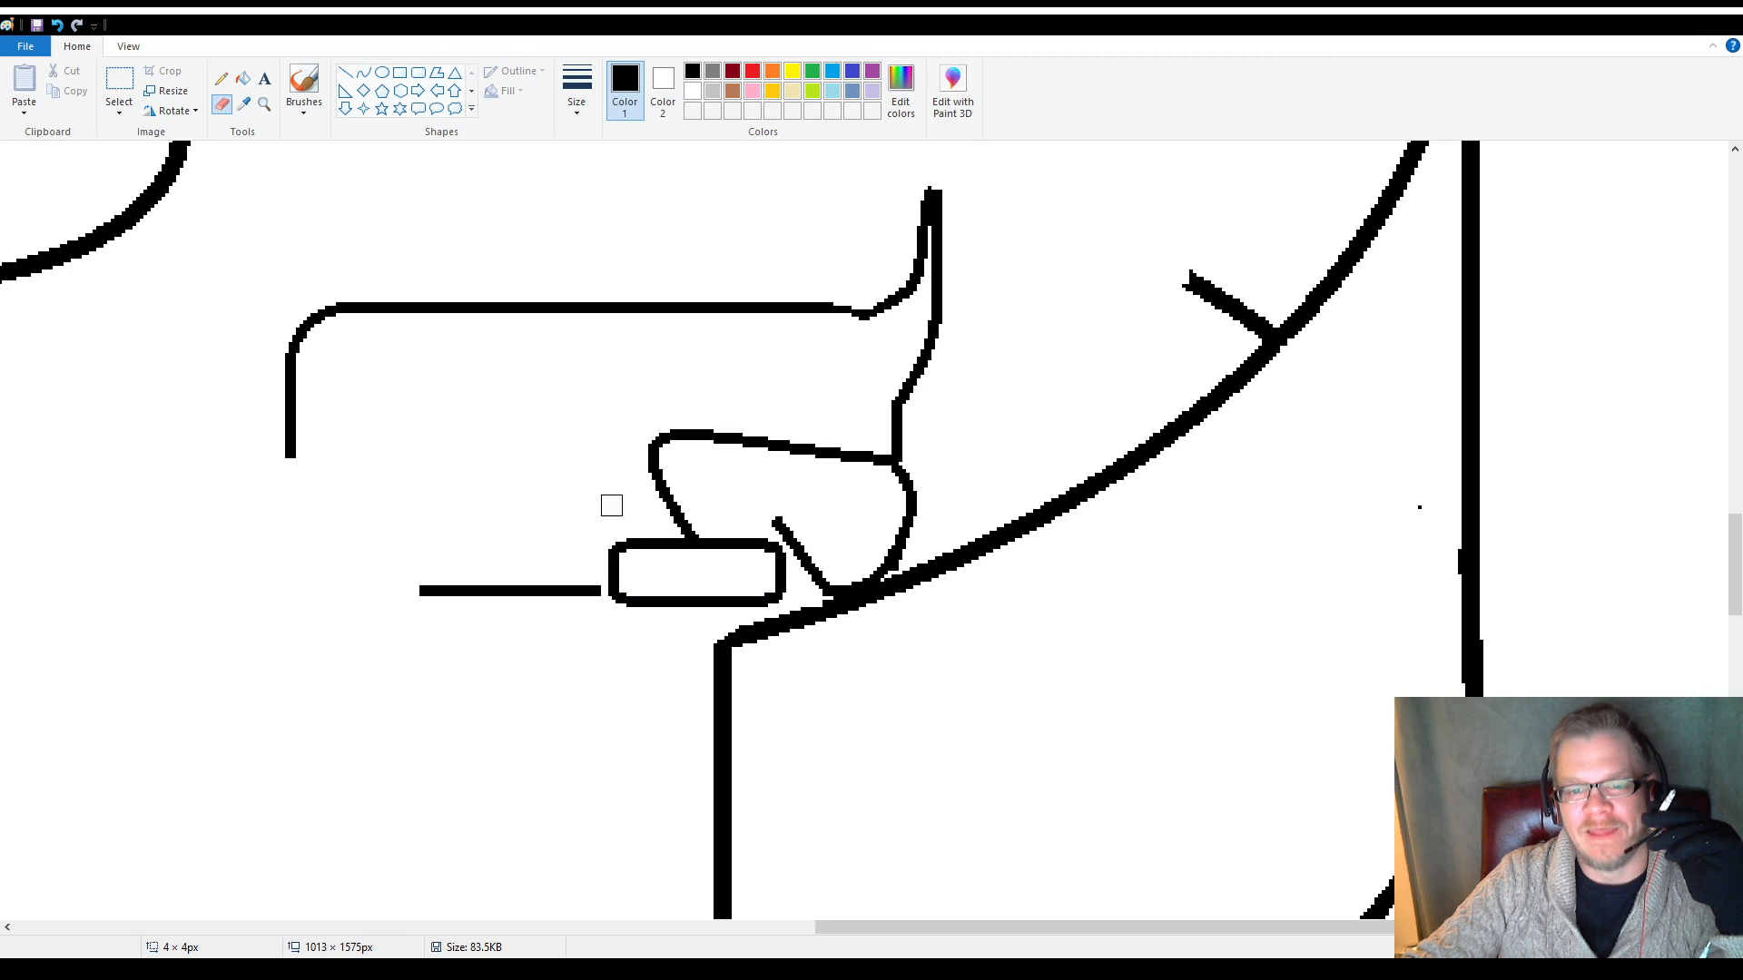
pyautogui.moveTo(710, 542); pyautogui.dragTo(728, 542)
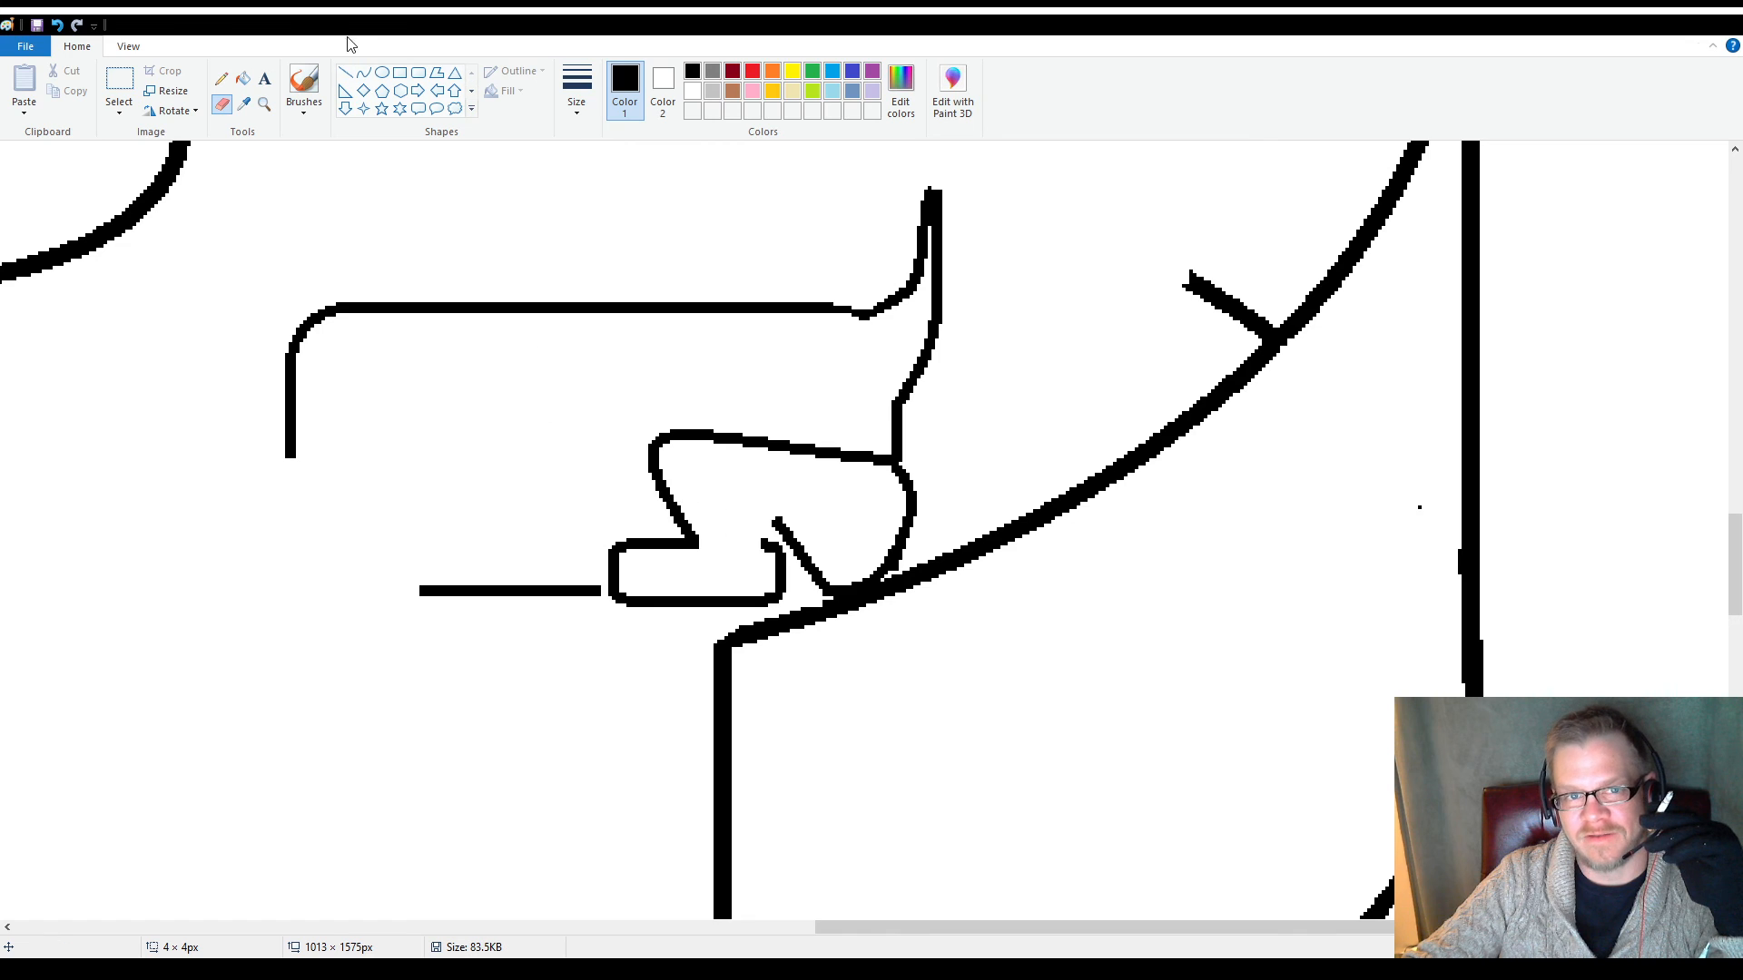
# Draw a short line joining the foot's open corner to the diagonal, plus a line of about 19 × 11 px from there into the leg
pyautogui.click(345, 72)
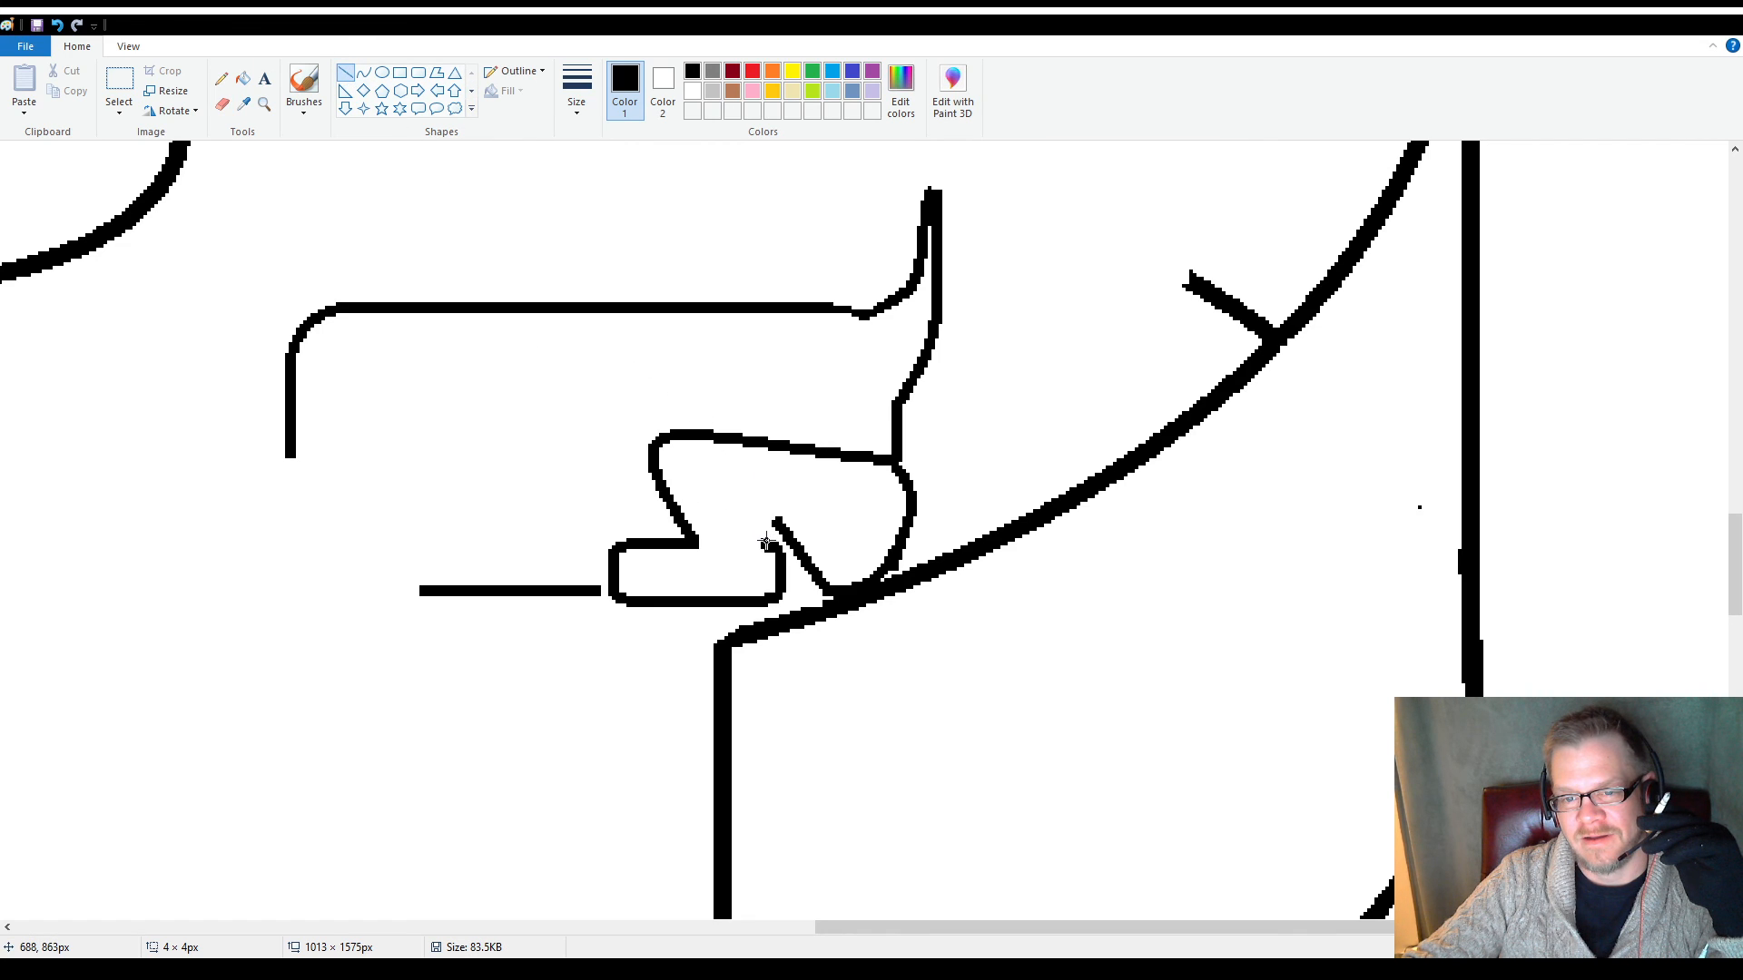
pyautogui.moveTo(772, 532); pyautogui.dragTo(772, 530)
pyautogui.click(733, 519)
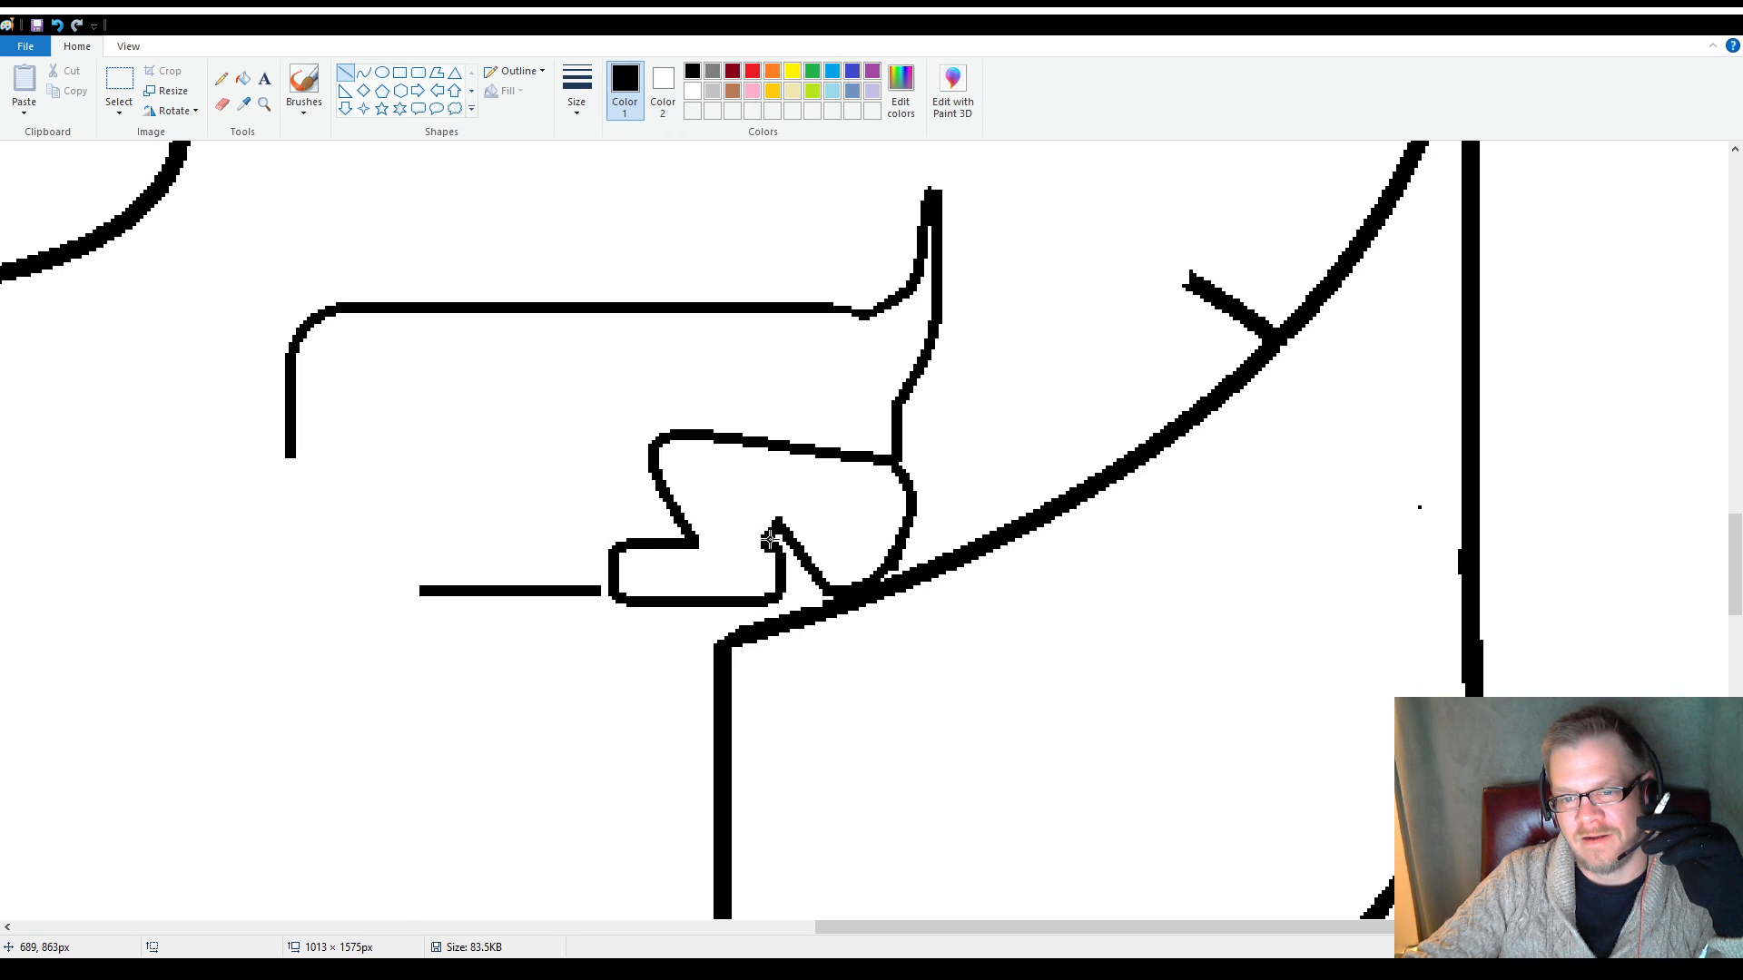
pyautogui.moveTo(767, 525); pyautogui.dragTo(702, 487)
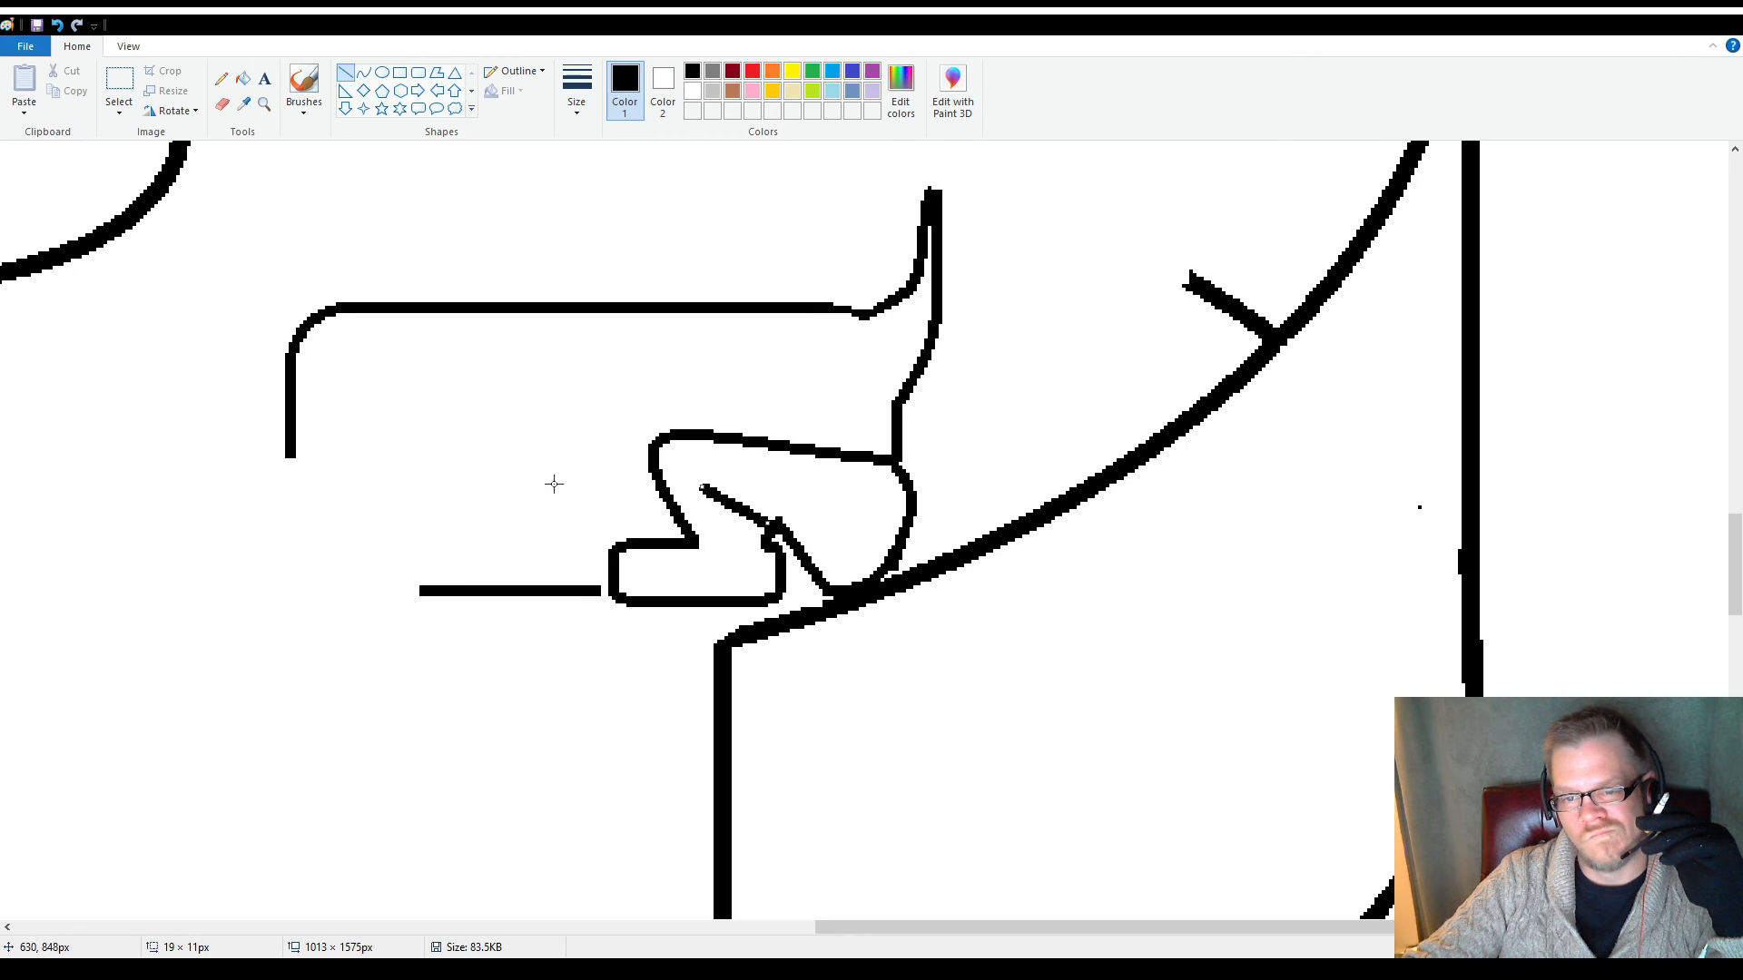
pyautogui.click(519, 444)
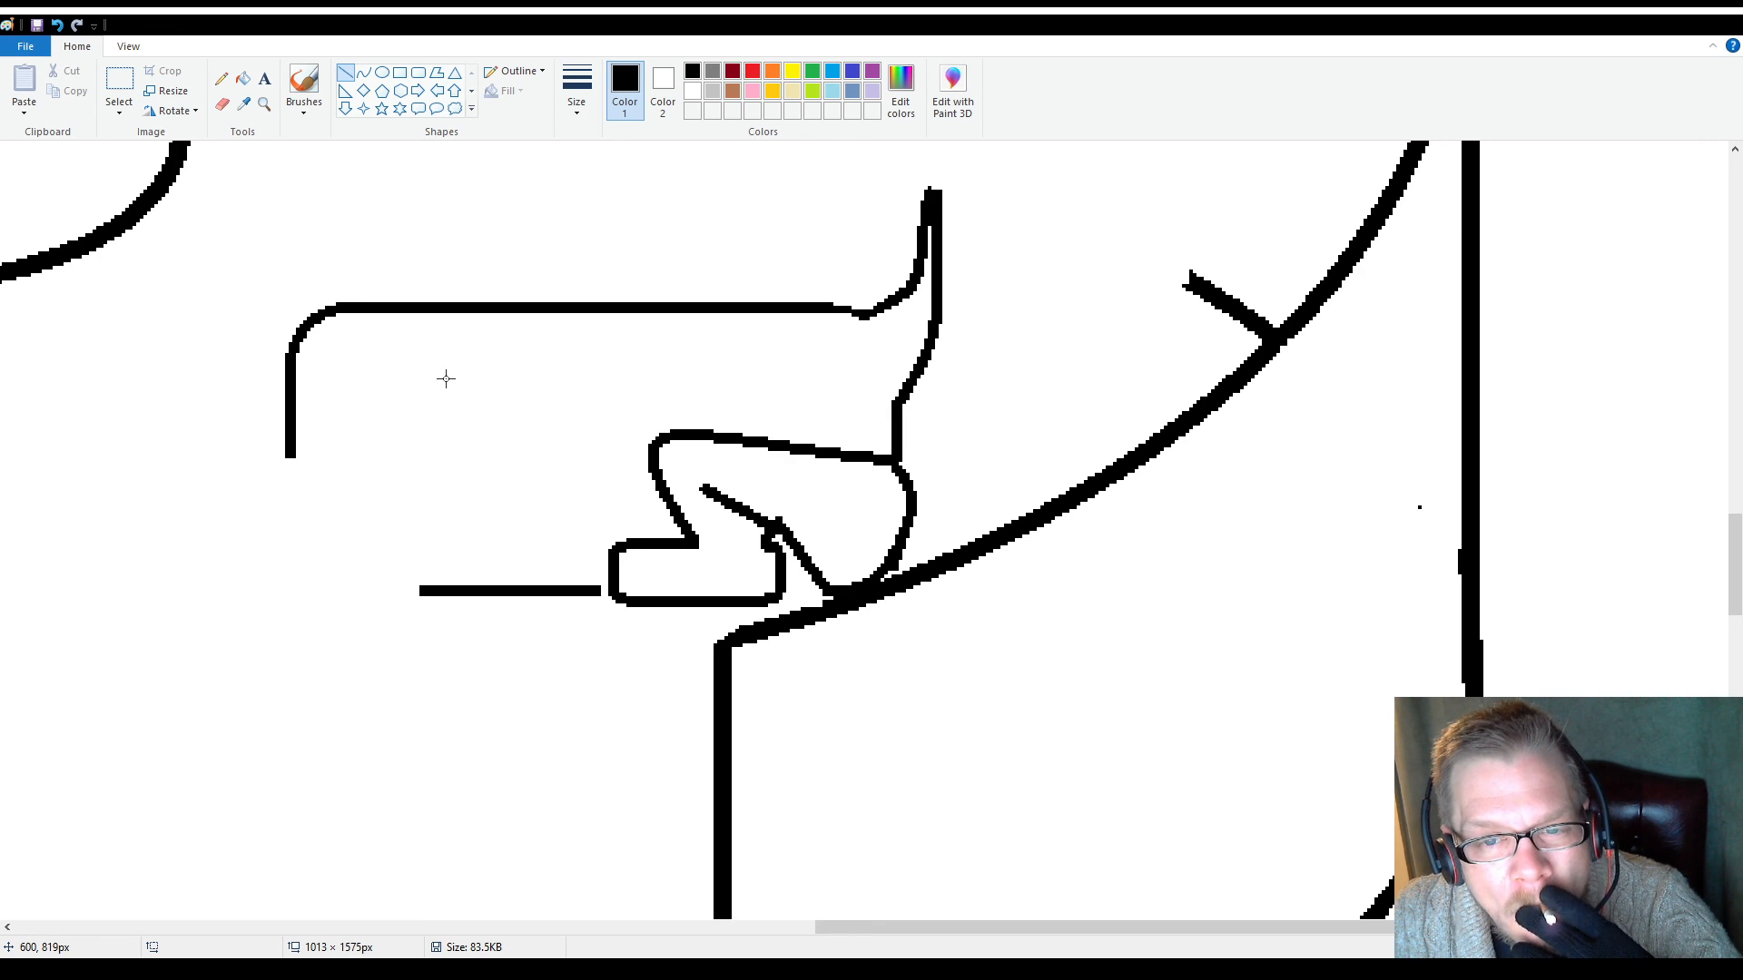
# Delete the body's left side with its rounded corner and the left ends of its top and bottom lines with rectangular selections
pyautogui.scroll(3, 447, 379)
pyautogui.scroll(-3, 397, 362)
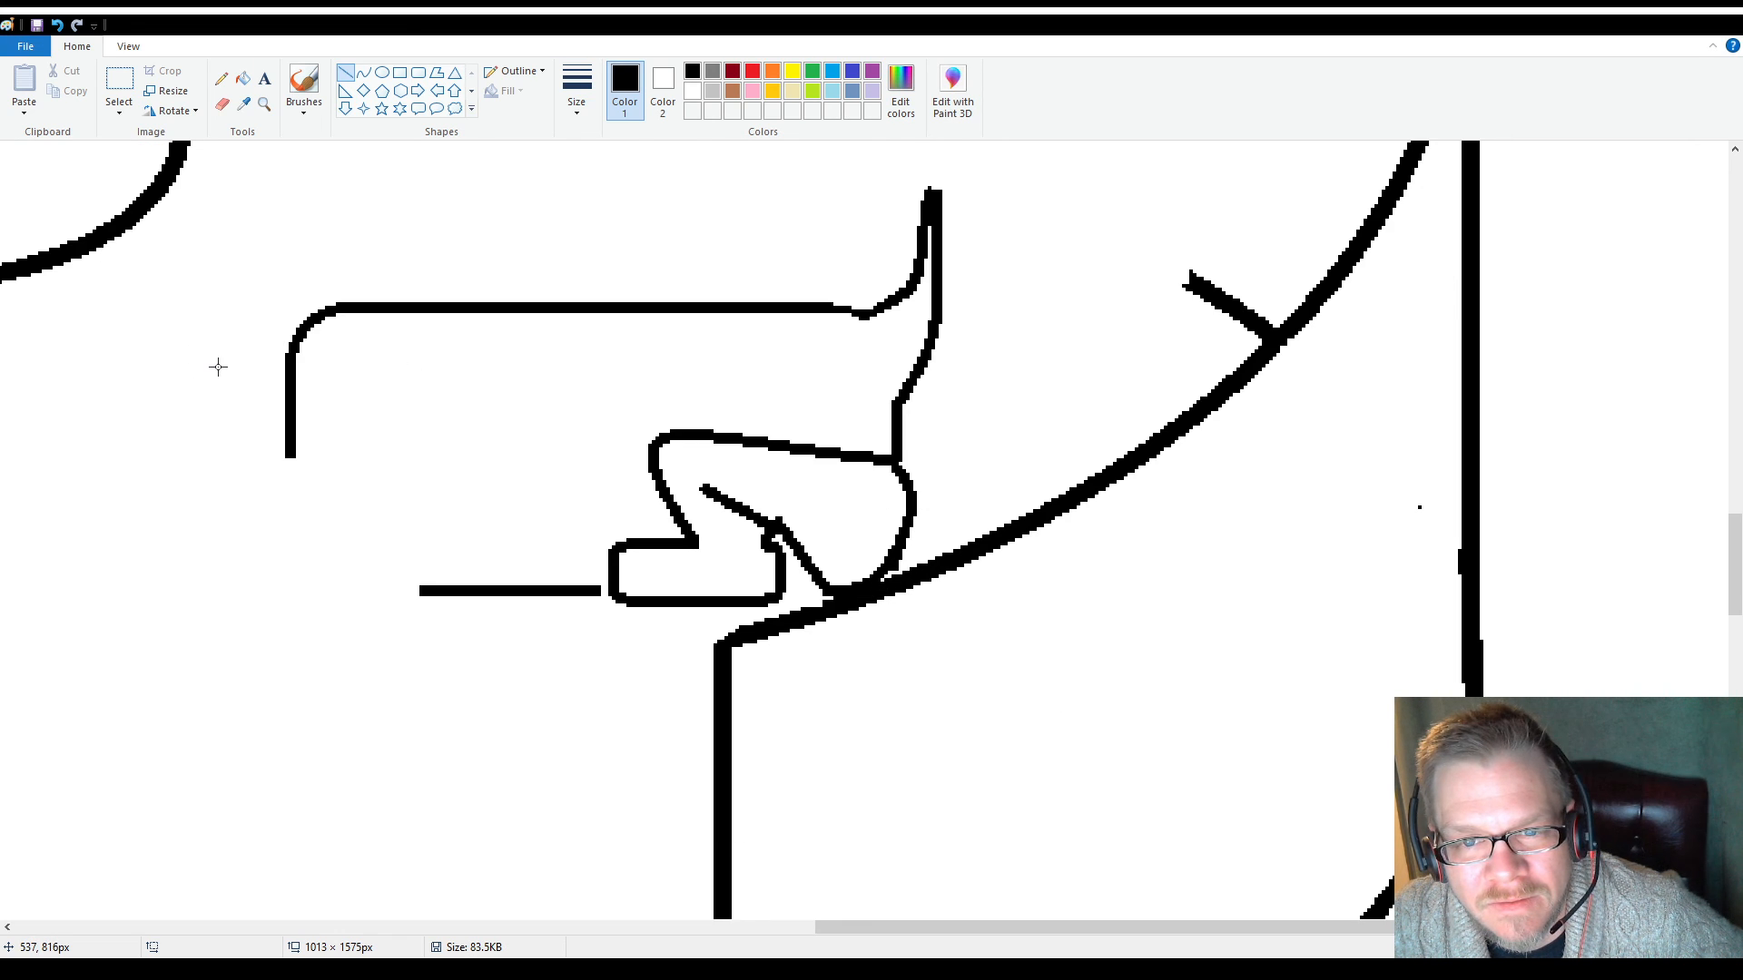
pyautogui.click(119, 83)
pyautogui.moveTo(266, 271); pyautogui.dragTo(419, 531)
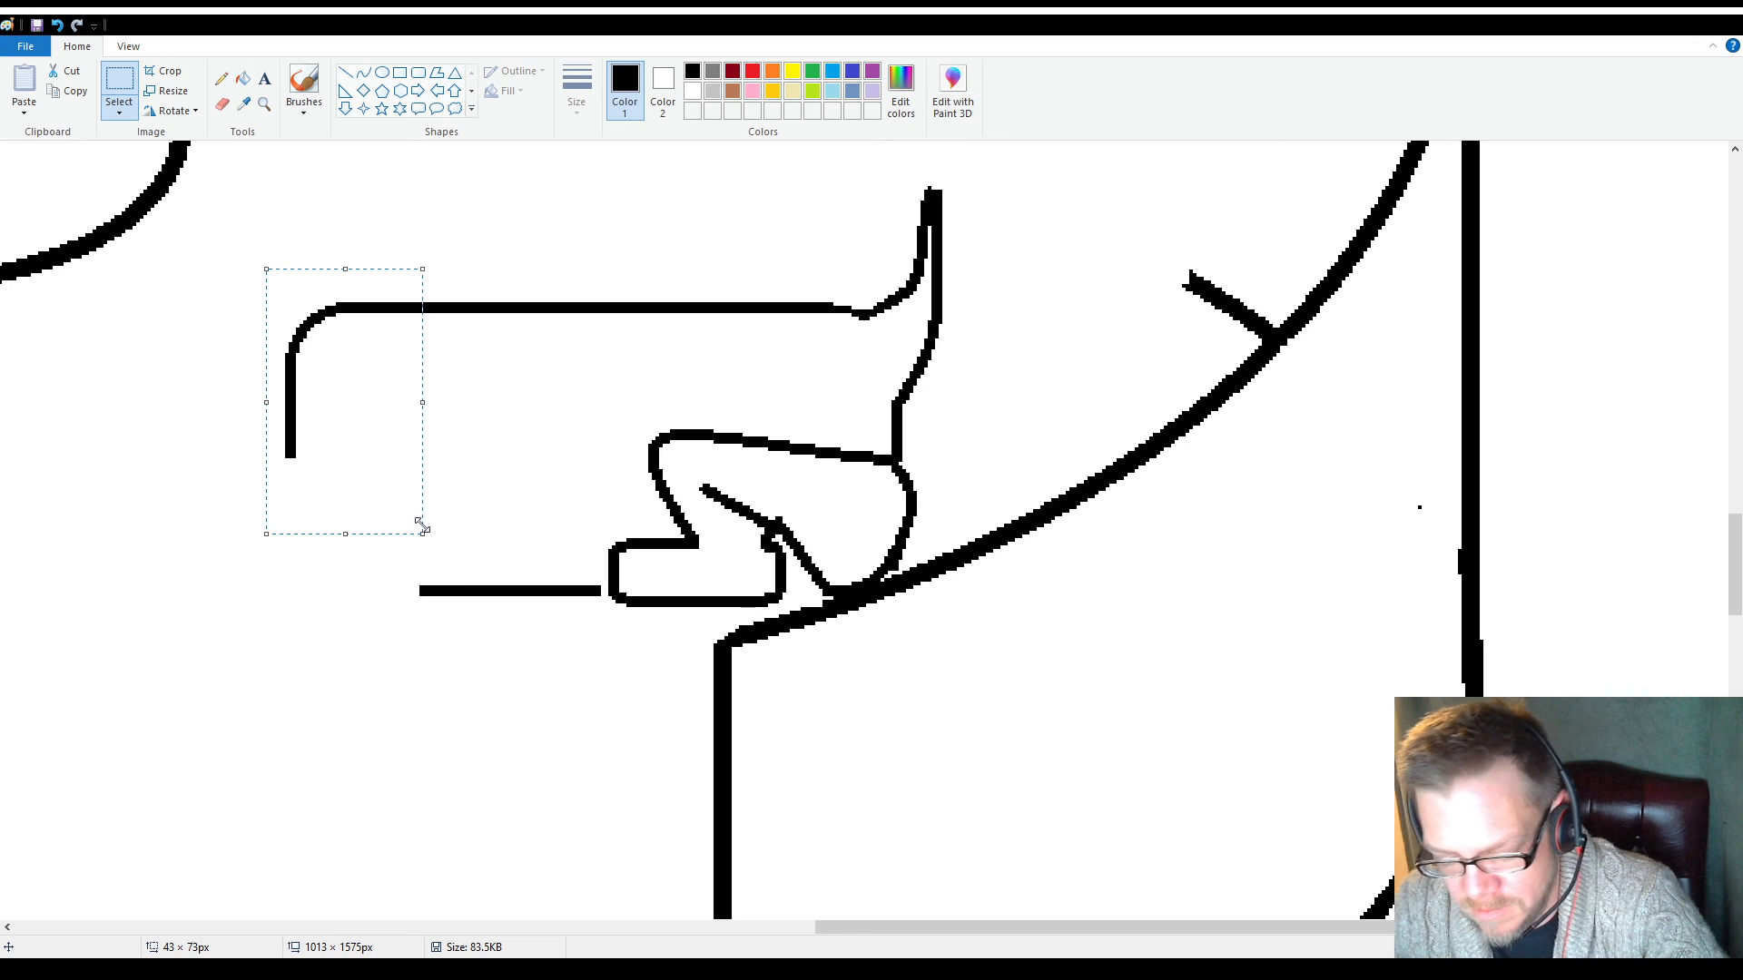
pyautogui.press('Delete')
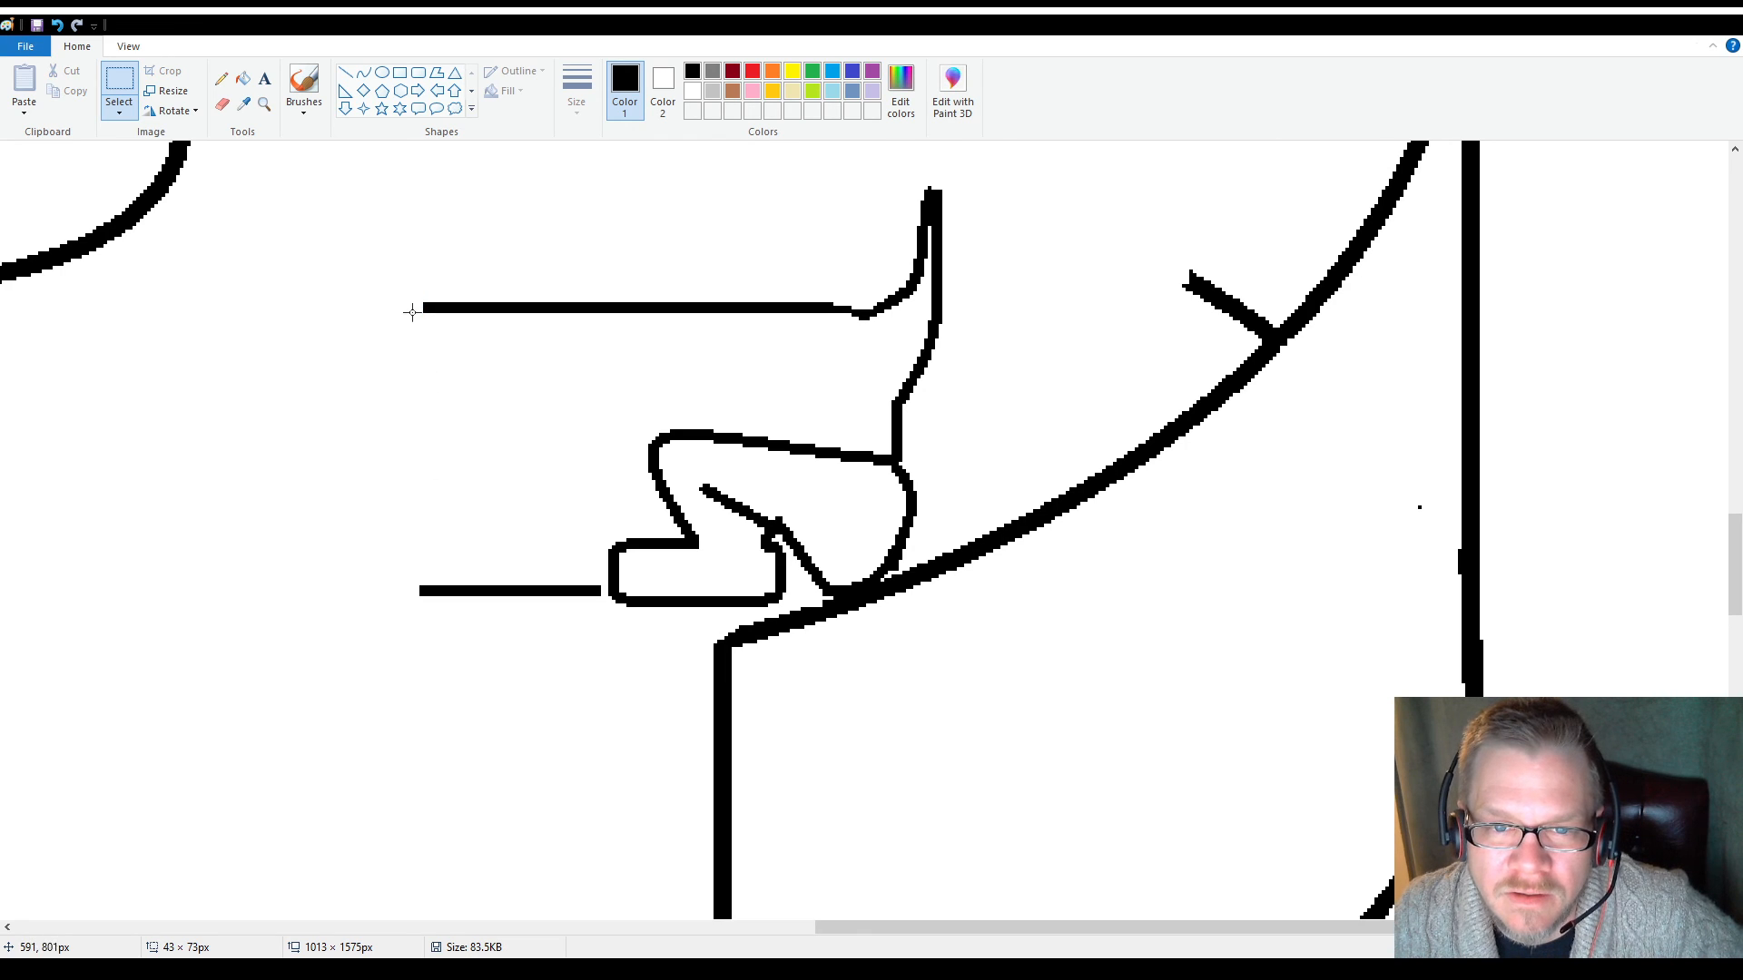
pyautogui.moveTo(409, 266); pyautogui.dragTo(600, 378)
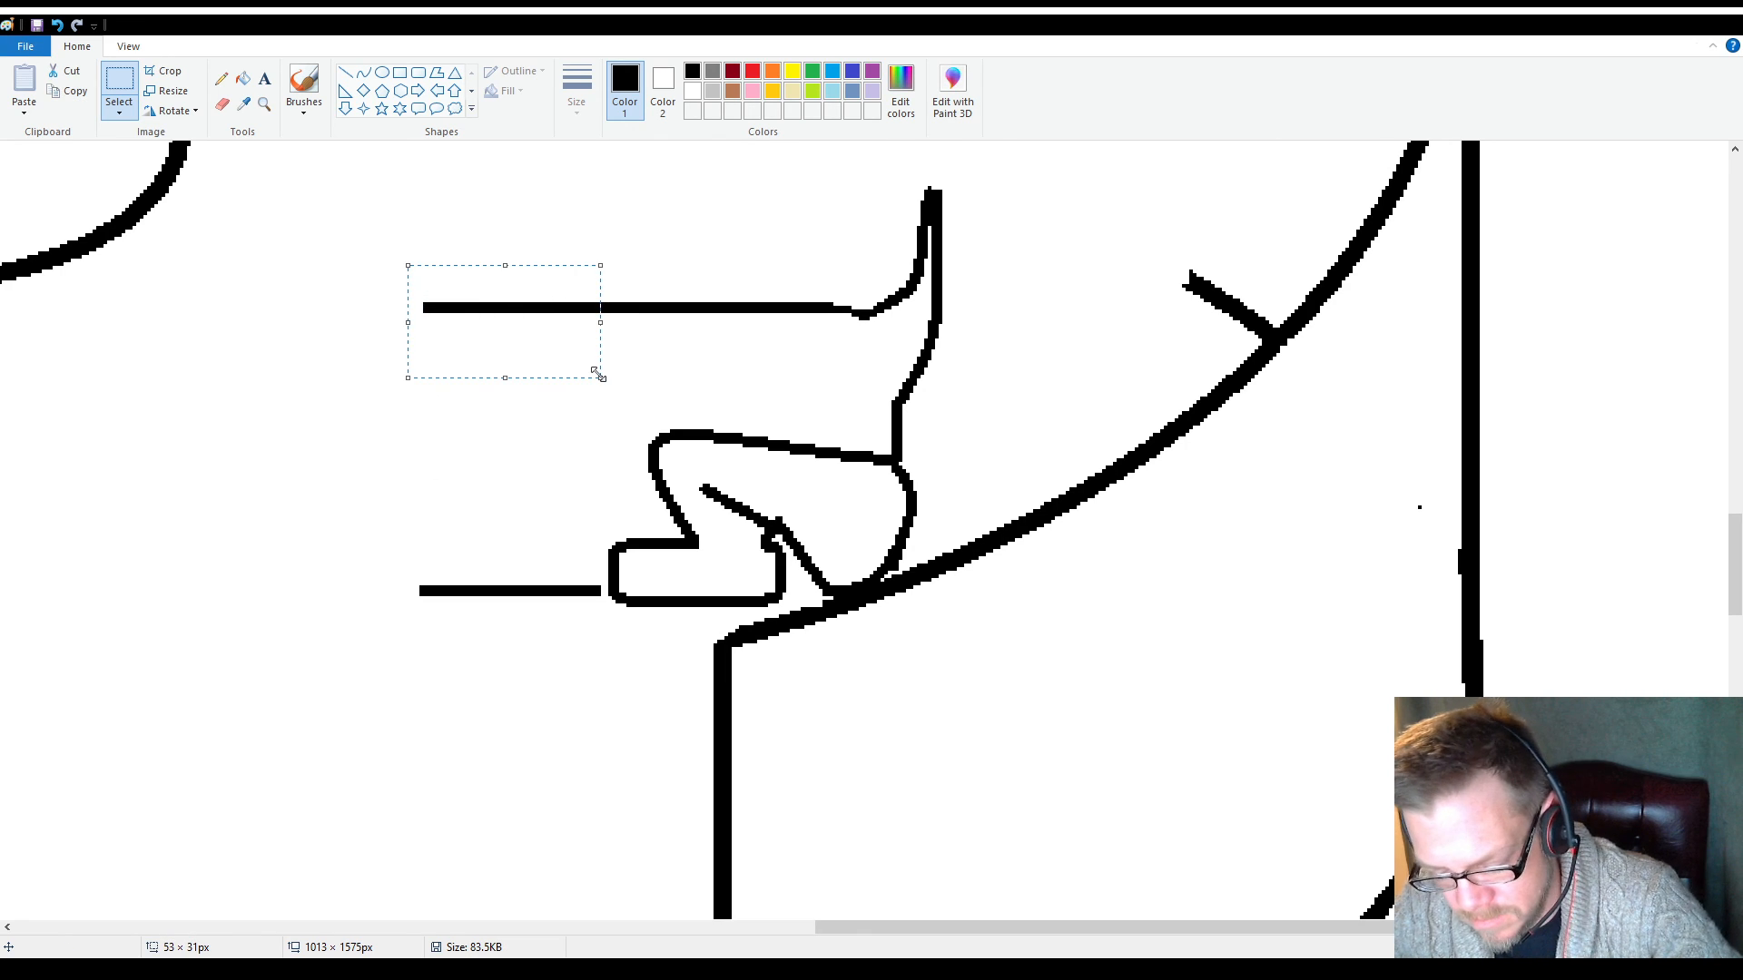
pyautogui.press('Delete')
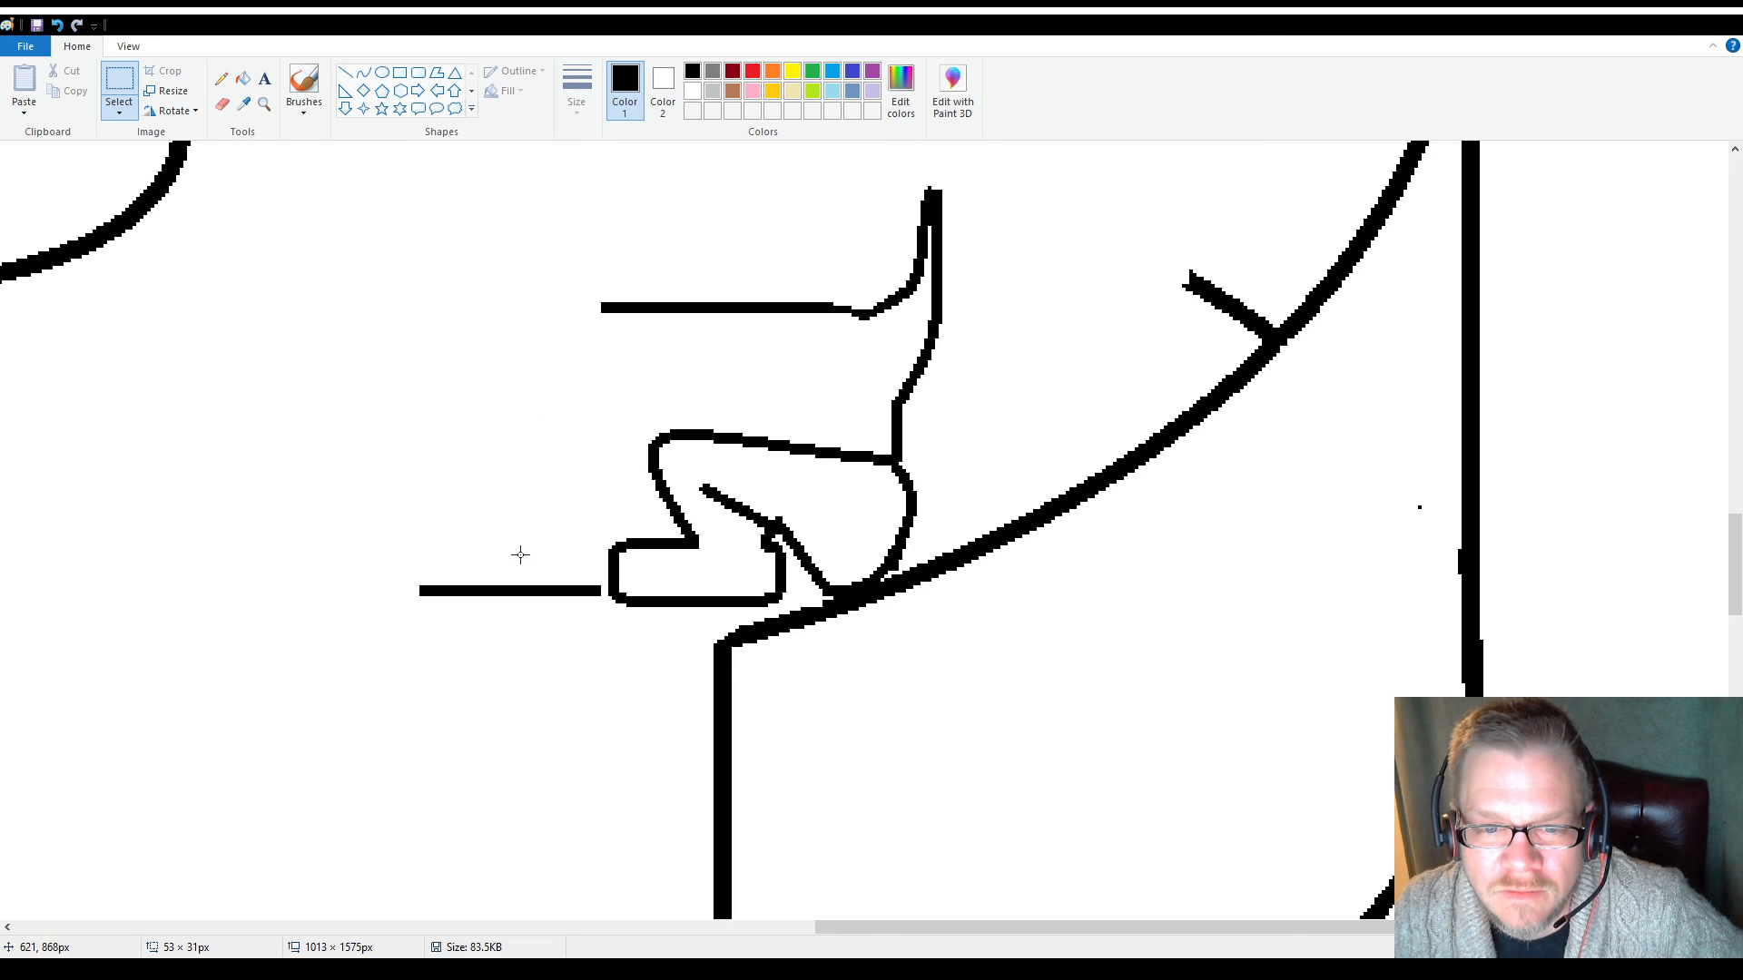
pyautogui.moveTo(526, 553); pyautogui.dragTo(353, 635)
pyautogui.press('Delete')
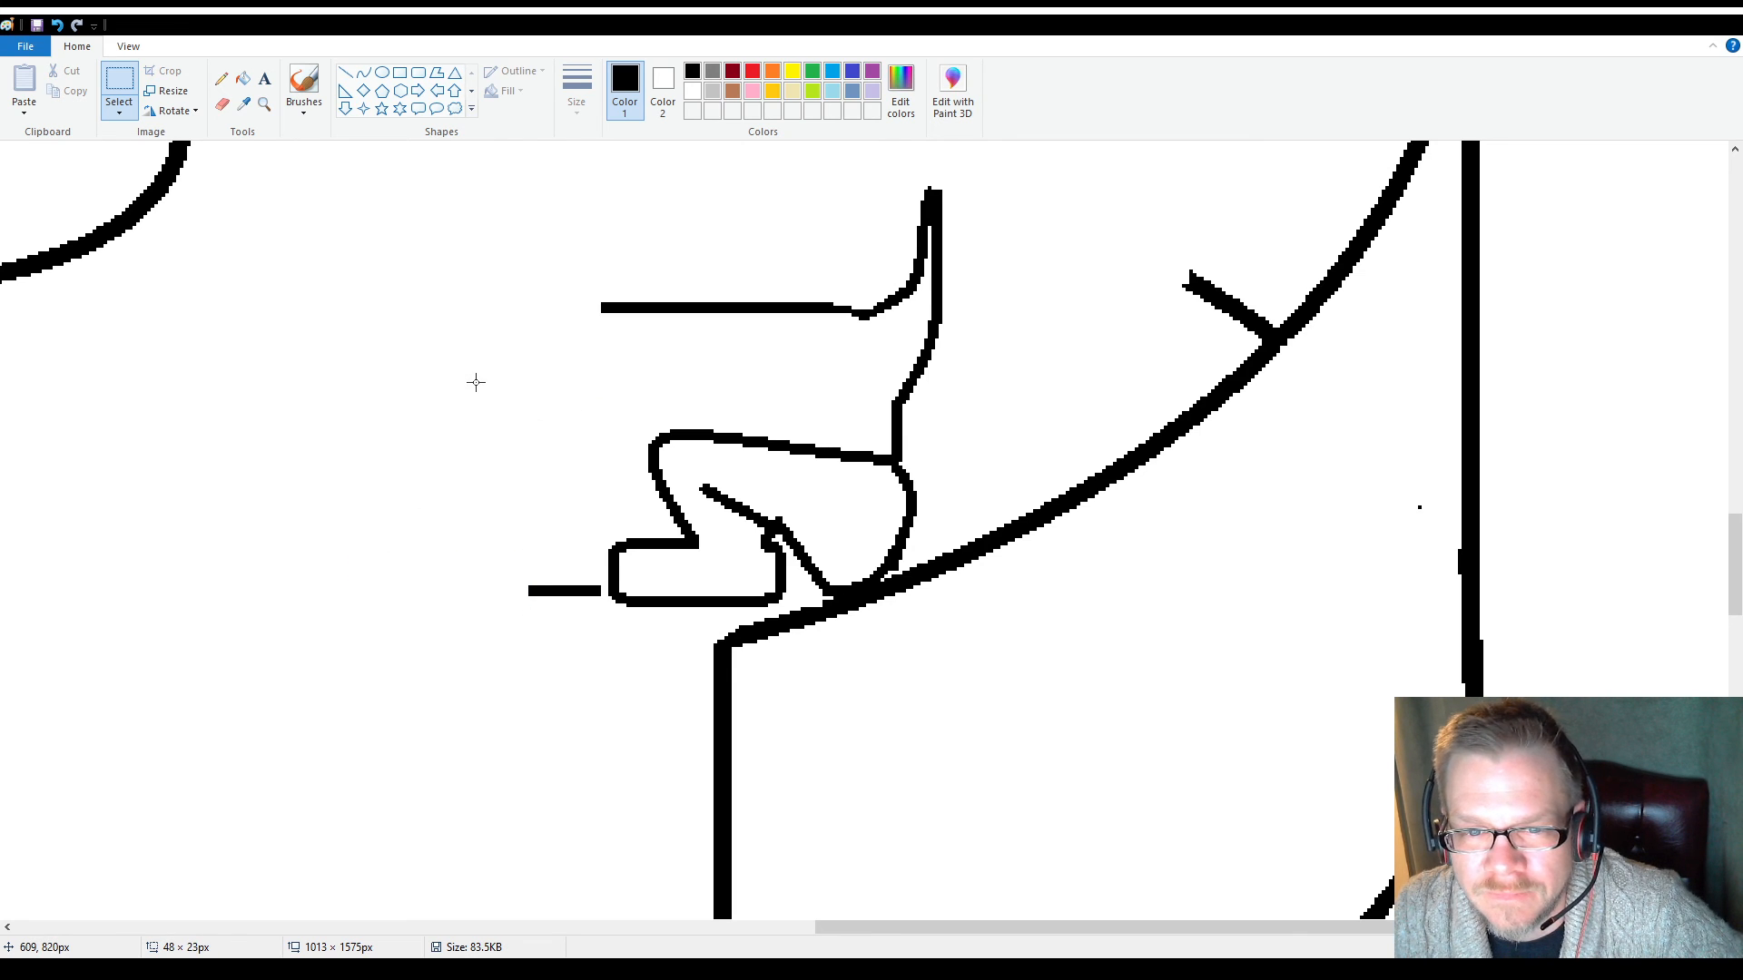
# Delete the remaining stub of the body's bottom line beside the hind foot with a rectangular selection of about 42 × 46 px
pyautogui.scroll(2, 466, 402)
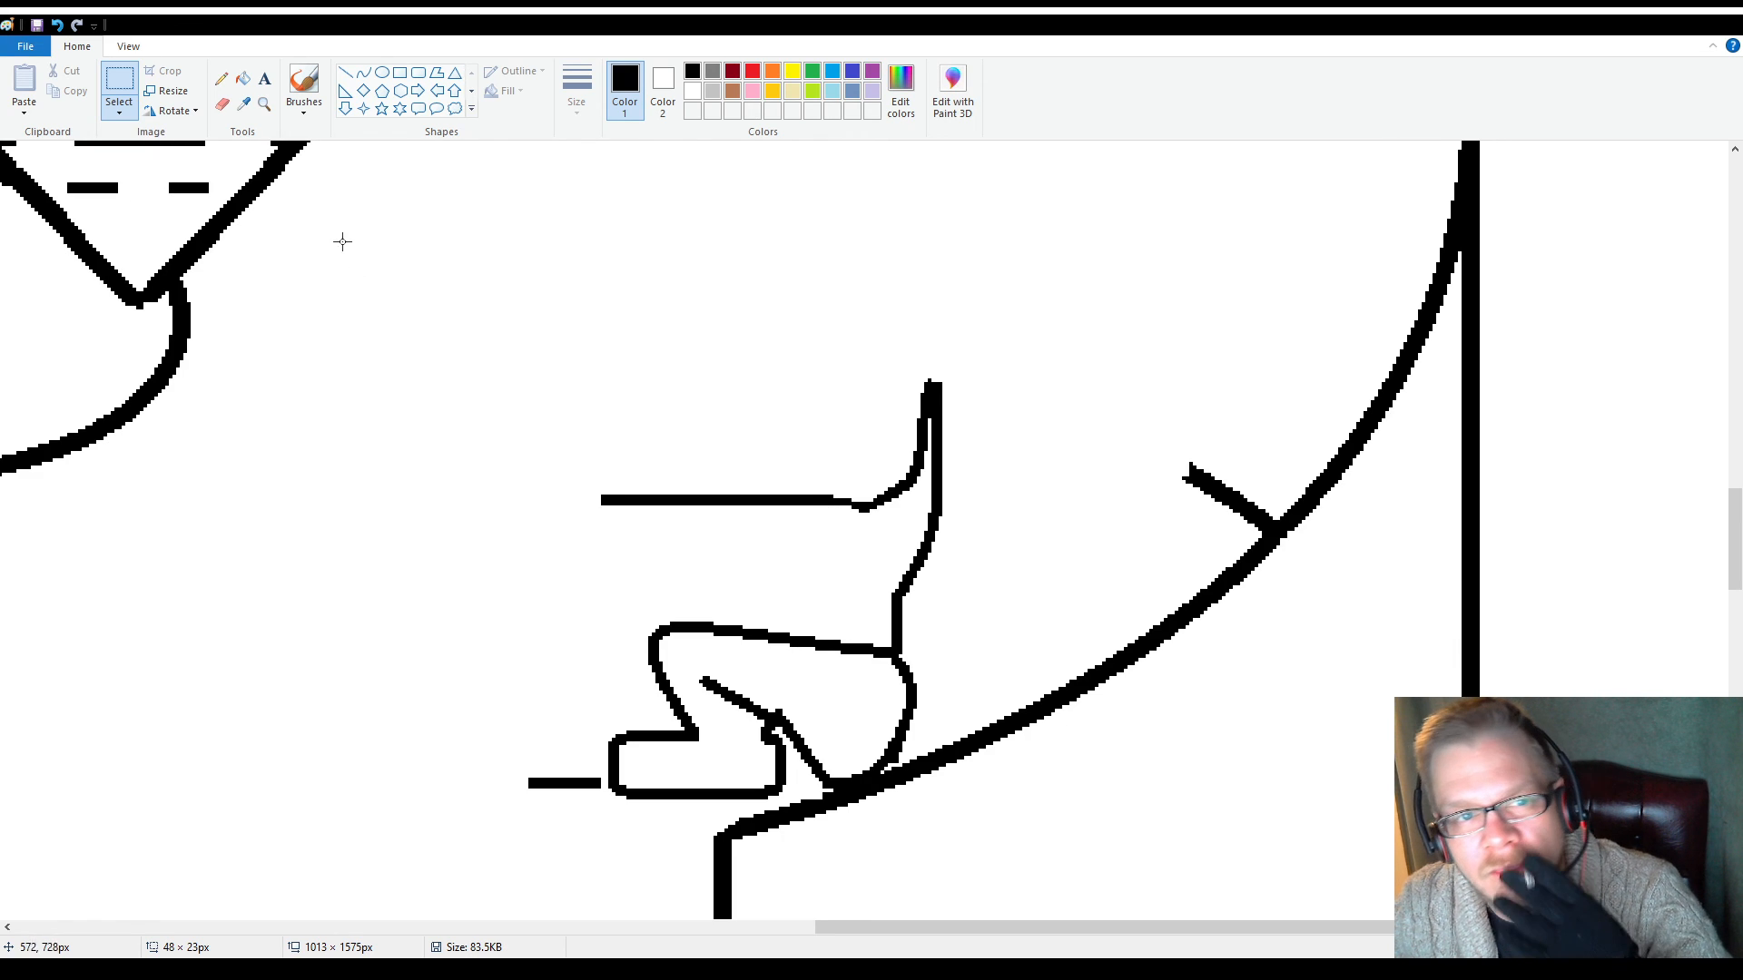
pyautogui.click(263, 107)
pyautogui.rightClick(536, 502)
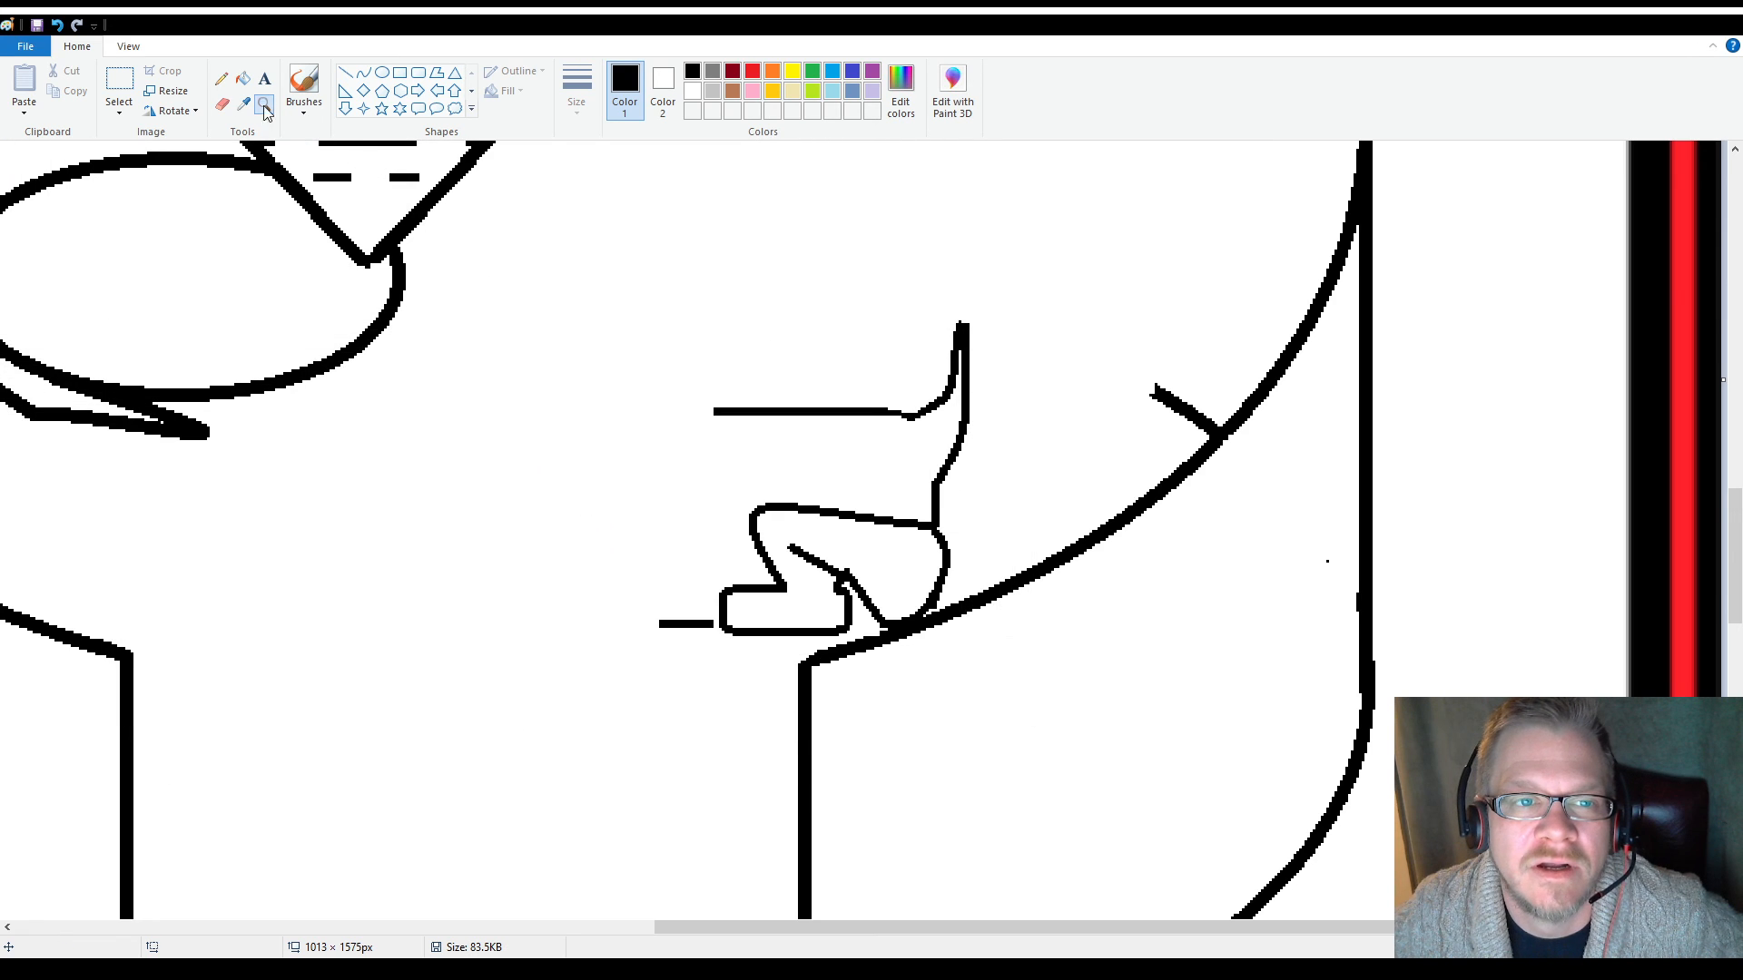
pyautogui.click(118, 82)
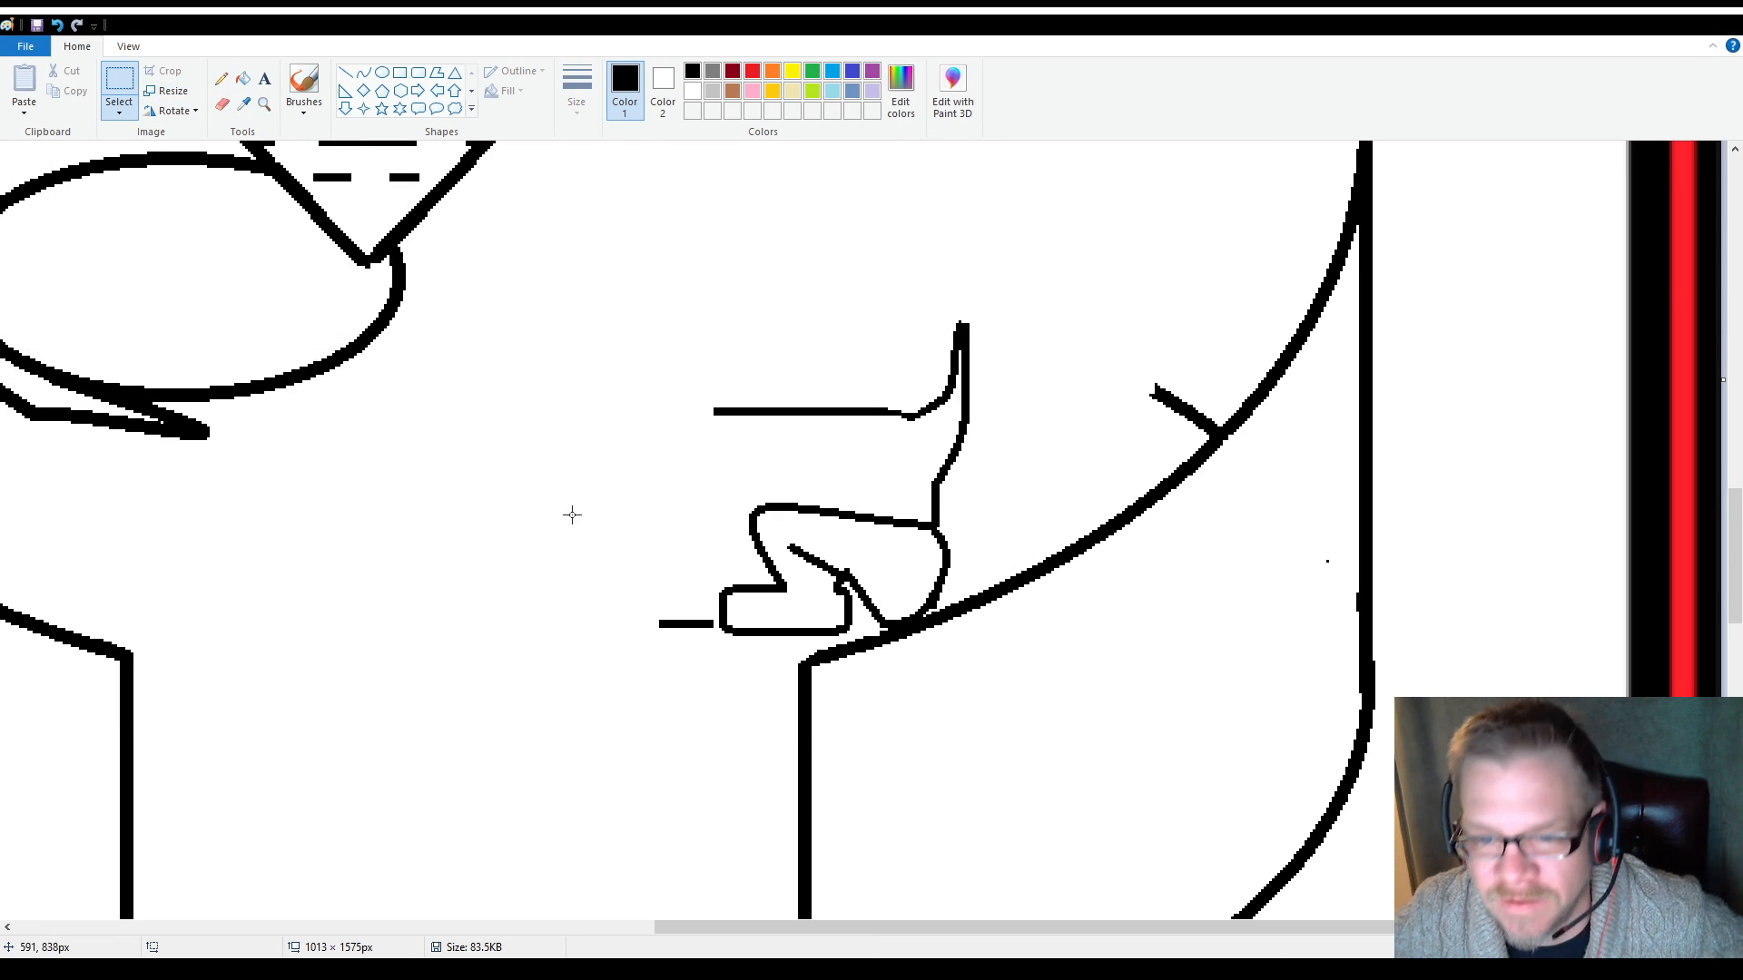
pyautogui.moveTo(603, 541); pyautogui.dragTo(711, 661)
pyautogui.press('Delete')
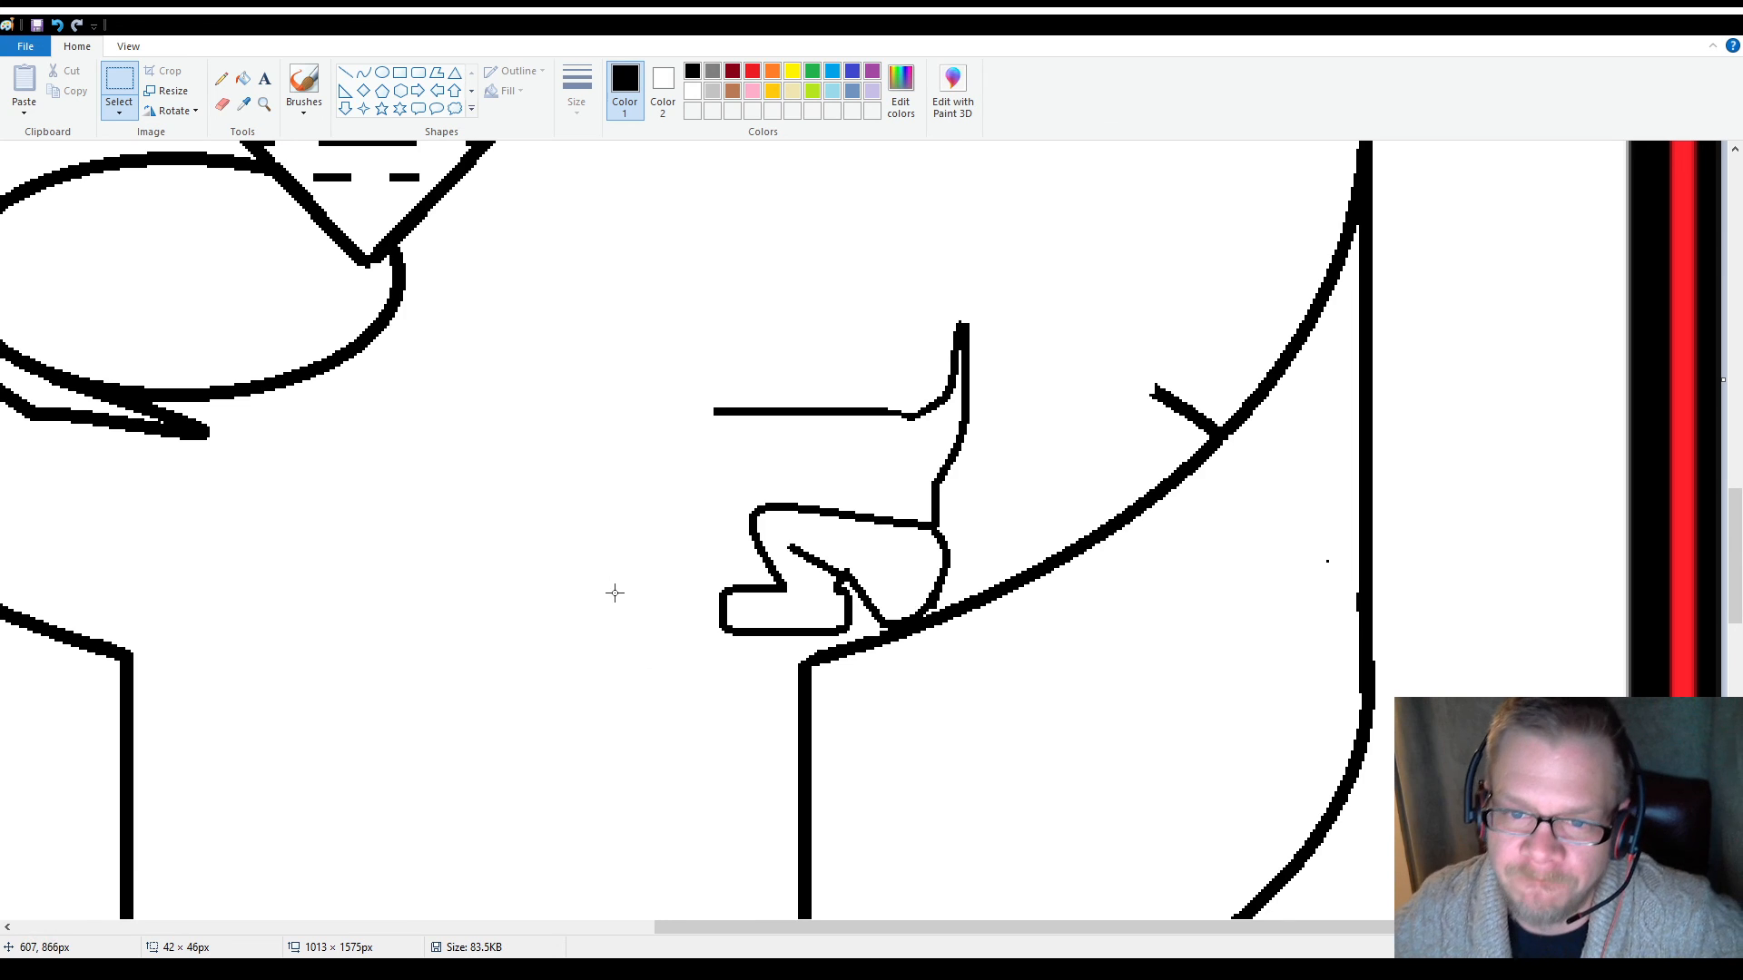
# Delete the remaining straight part of the body's top line with a rectangular selection of about 73 × 45 px
pyautogui.scroll(2, 602, 602)
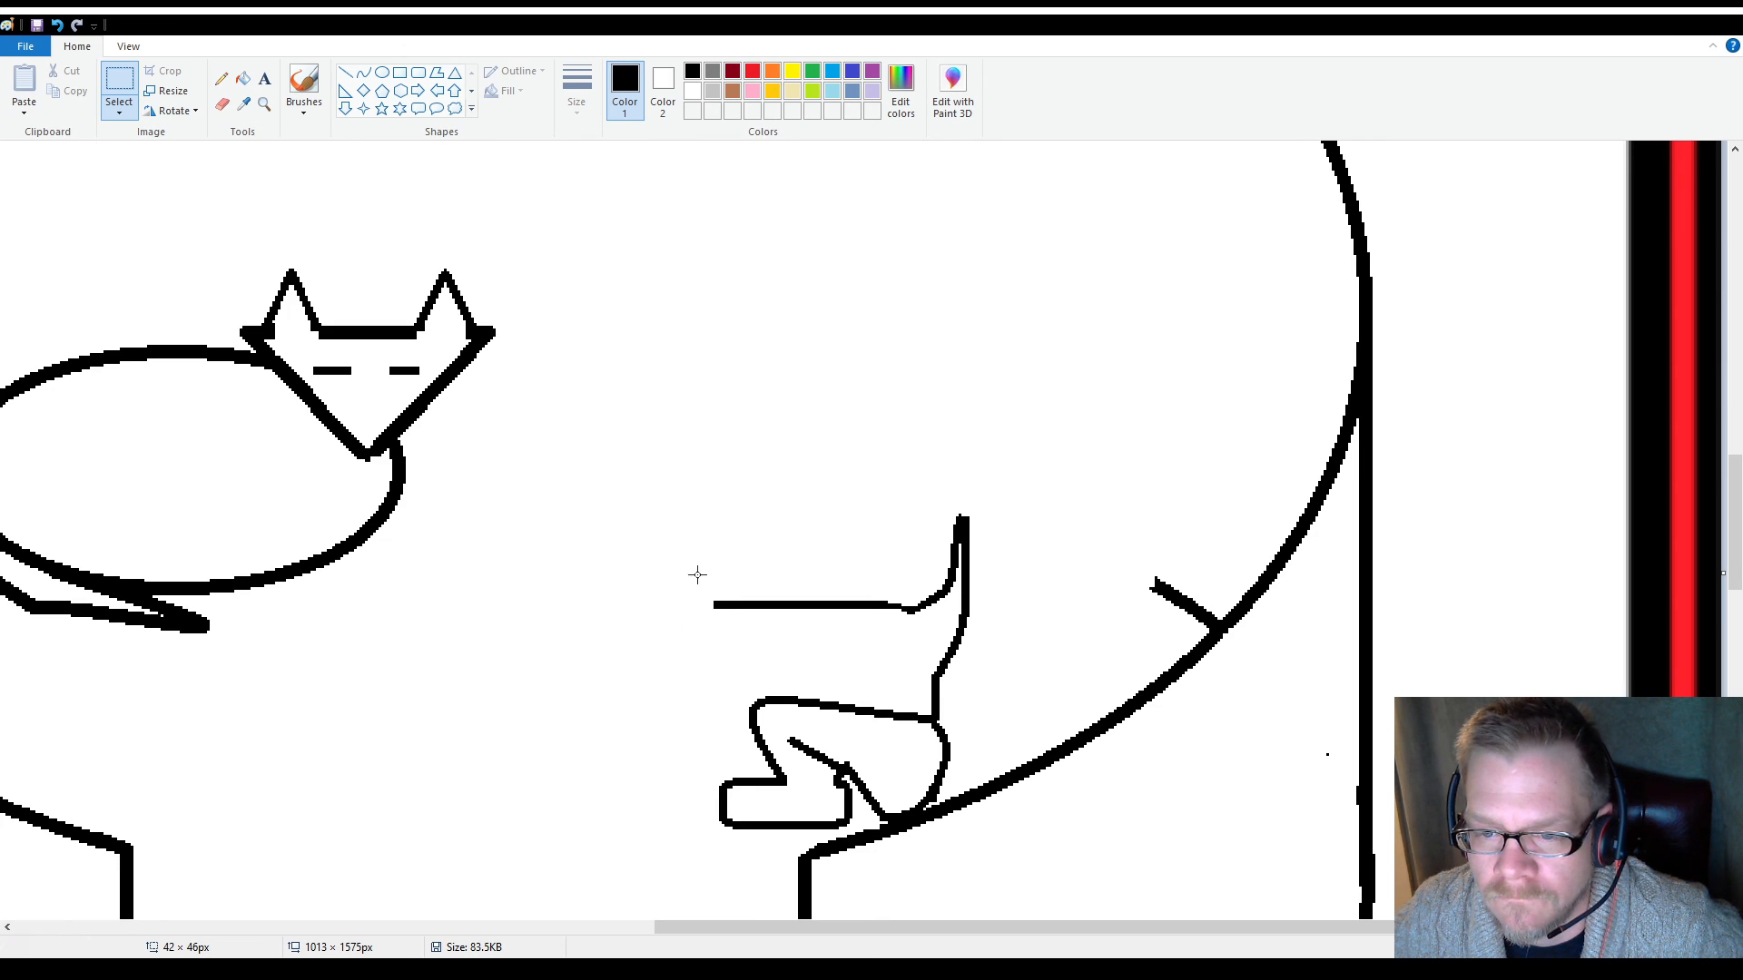
pyautogui.moveTo(697, 542); pyautogui.dragTo(893, 661)
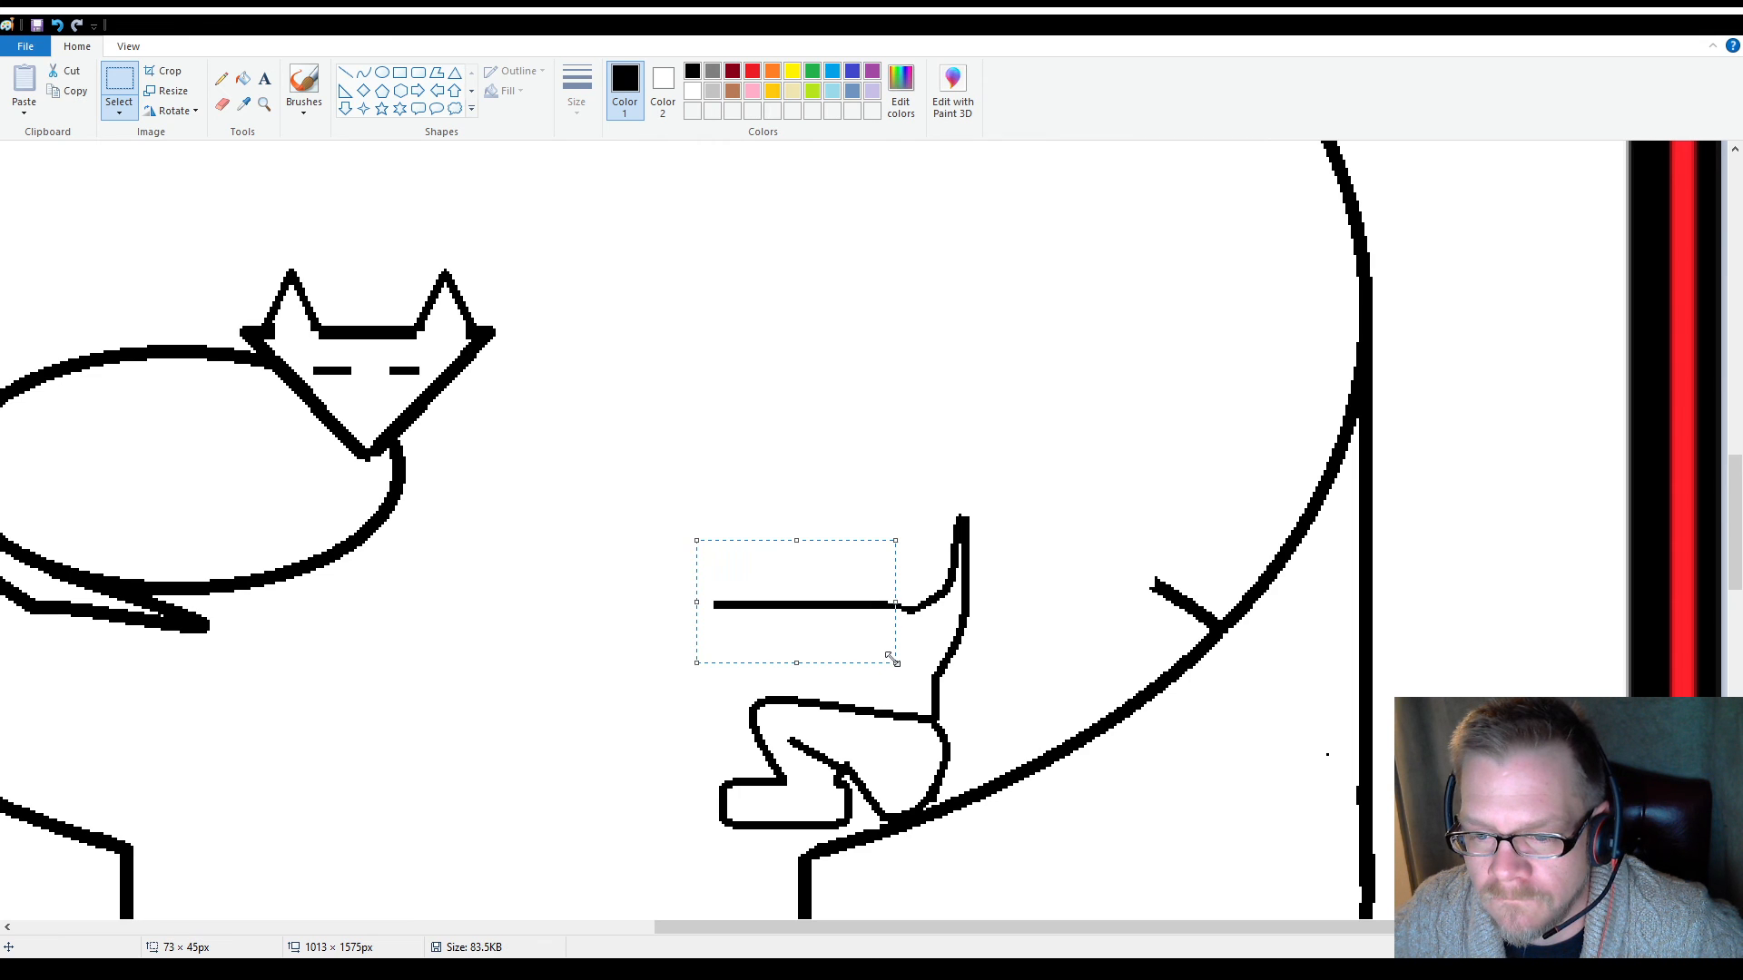
pyautogui.press('Delete')
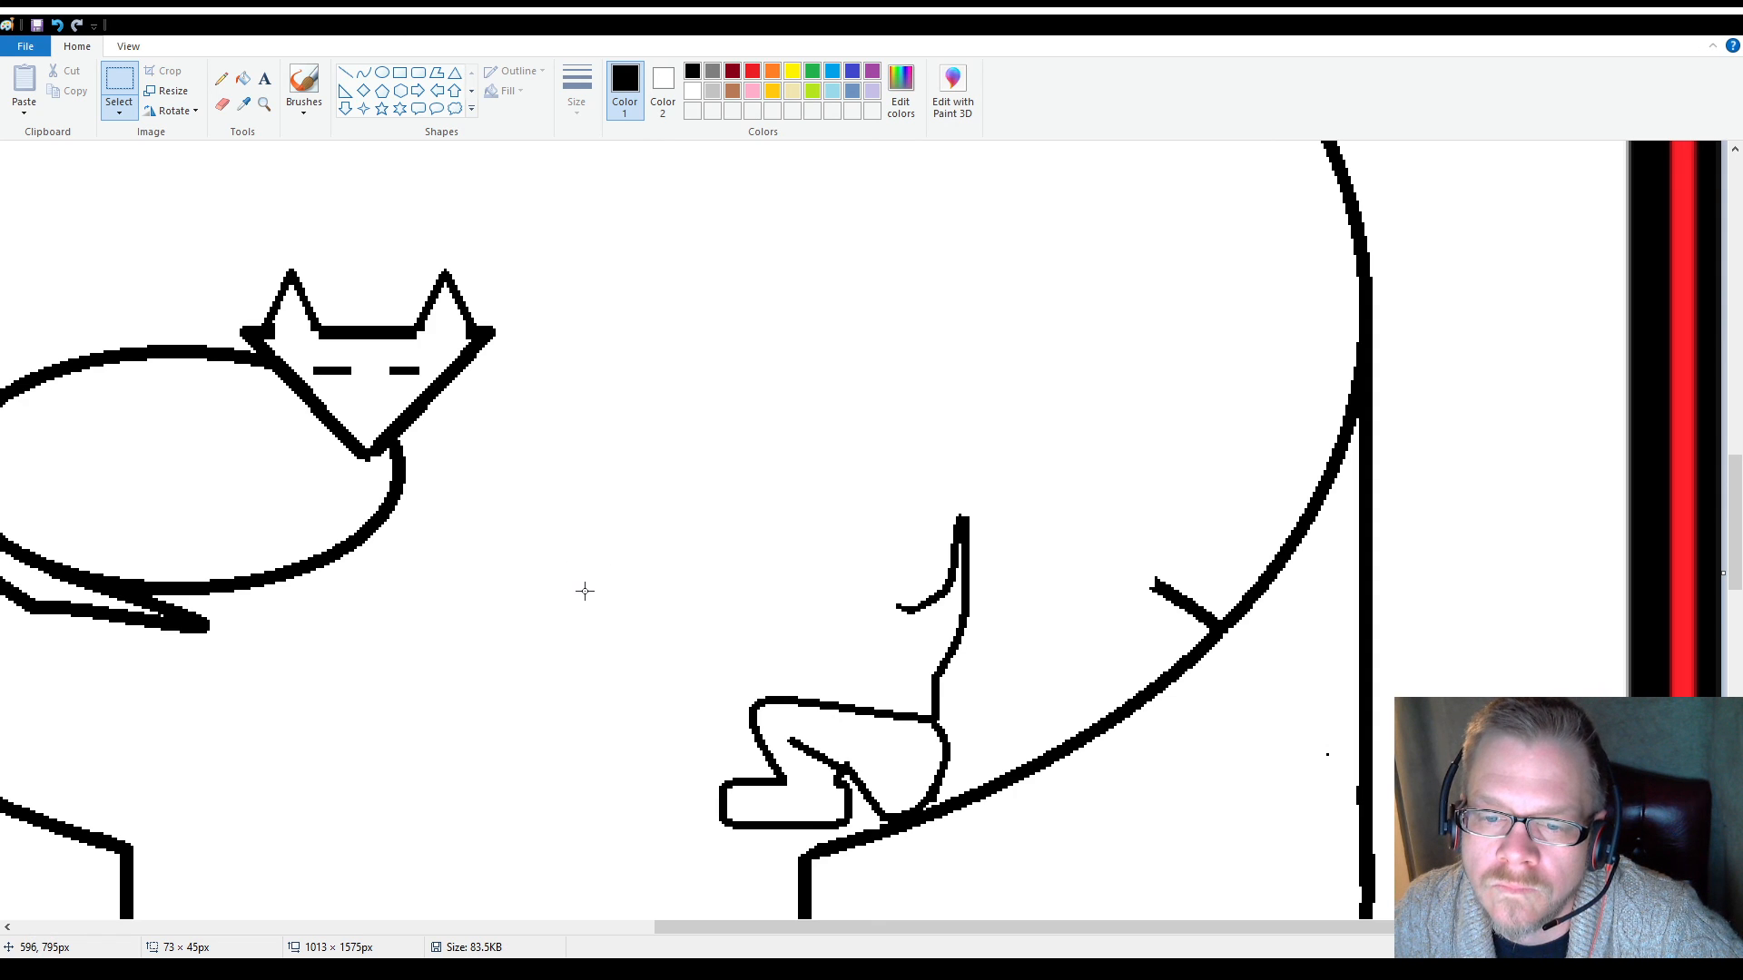
# Draw a curved back line rising from the tail's base and levelling off above the front of the body
pyautogui.click(364, 72)
pyautogui.moveTo(896, 606); pyautogui.dragTo(743, 515)
pyautogui.click(551, 682)
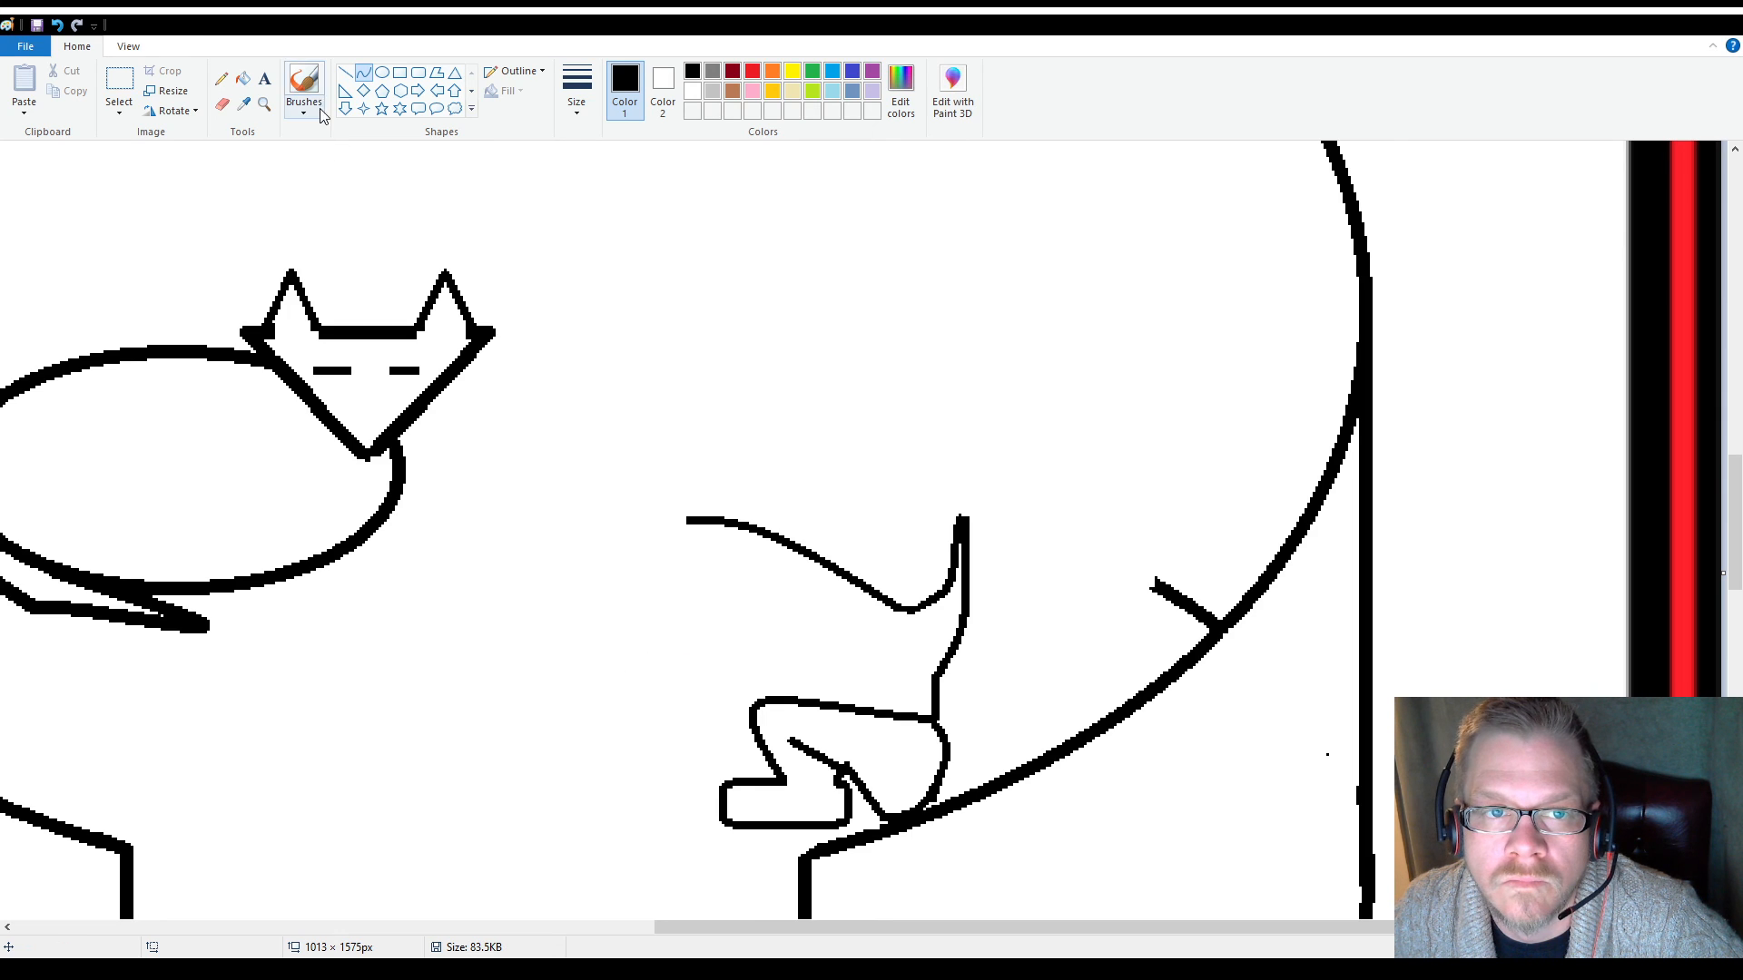
# Draw the bent front leg with connected straight lines, making a rear outline, a narrow forward-pointing paw and a front outline
pyautogui.click(344, 71)
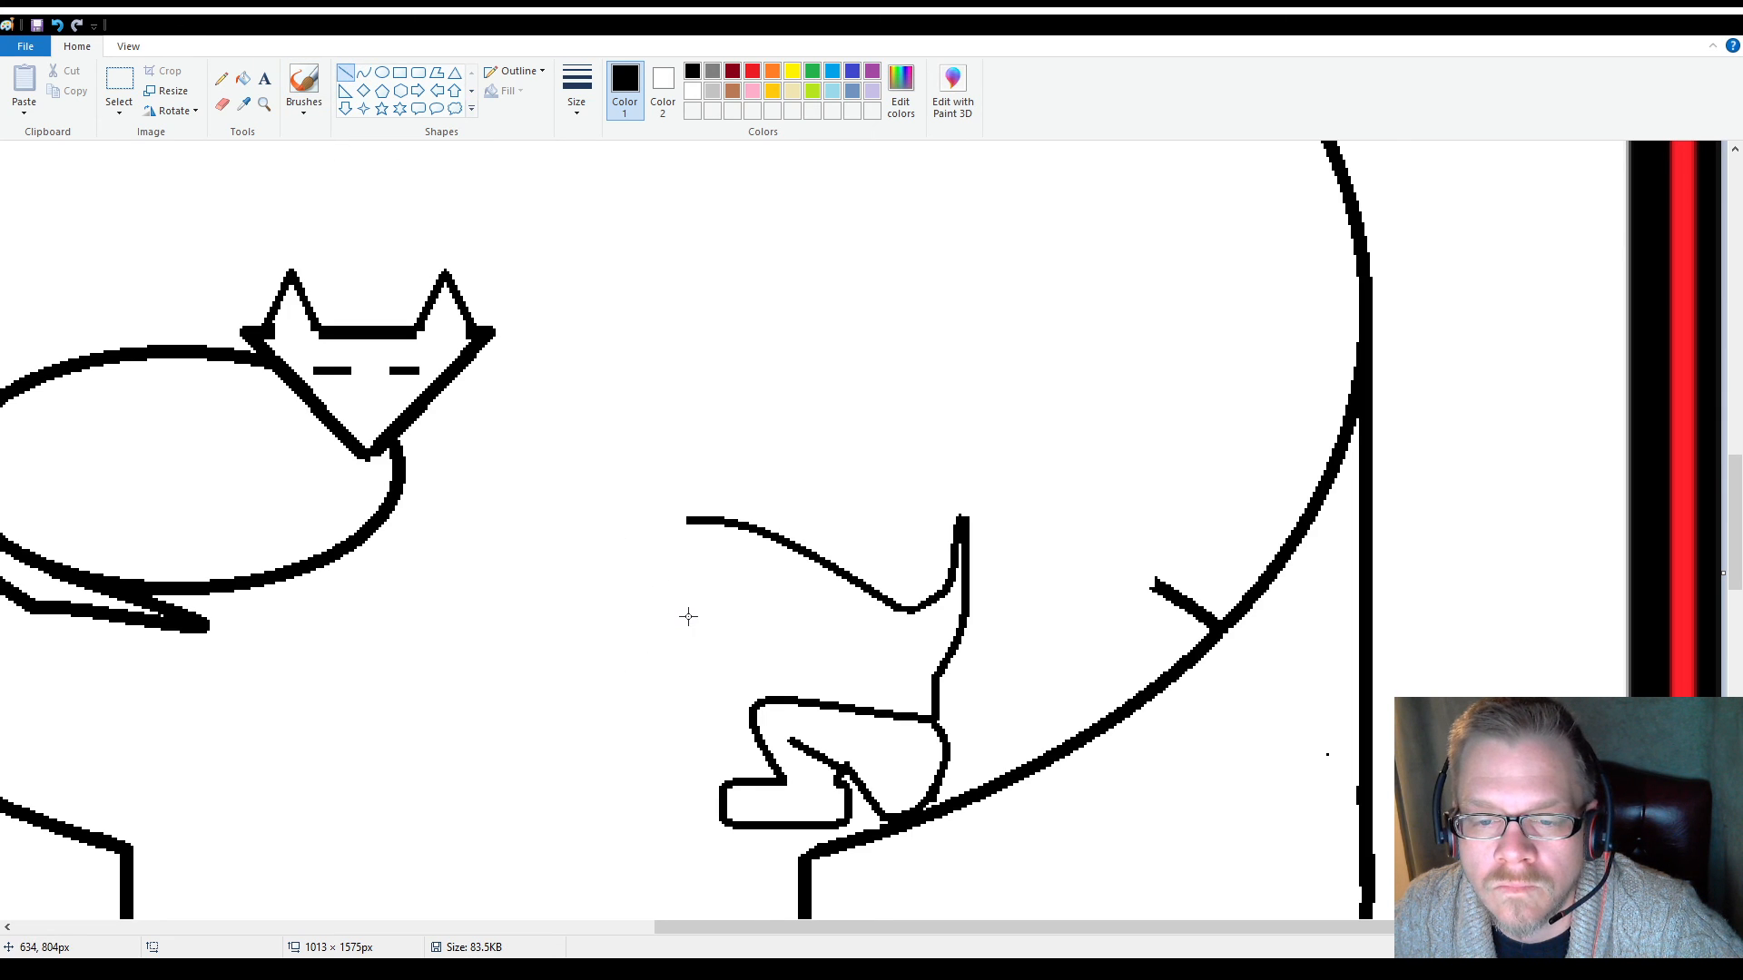
pyautogui.moveTo(688, 615)
pyautogui.mouseDown()
pyautogui.moveTo(691, 702)
pyautogui.moveTo(621, 772)
pyautogui.moveTo(568, 751)
pyautogui.moveTo(538, 768)
pyautogui.moveTo(537, 746)
pyautogui.moveTo(601, 770)
pyautogui.moveTo(546, 767)
pyautogui.mouseUp()
pyautogui.click(363, 71)
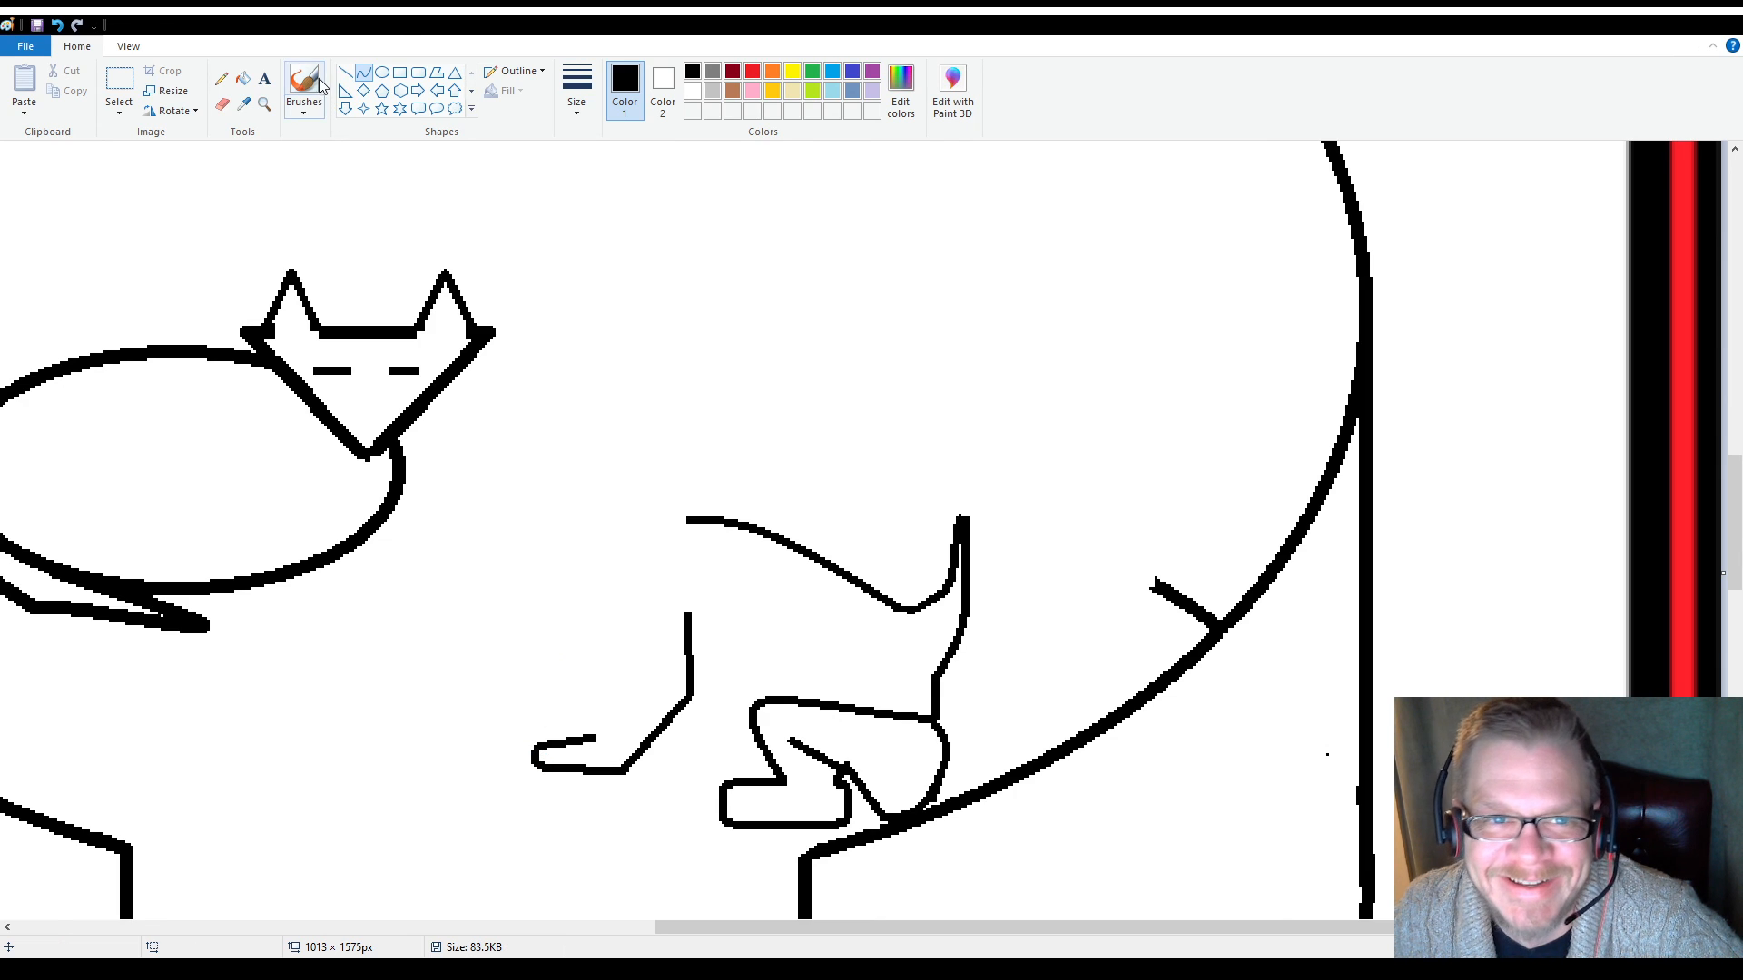
pyautogui.click(345, 72)
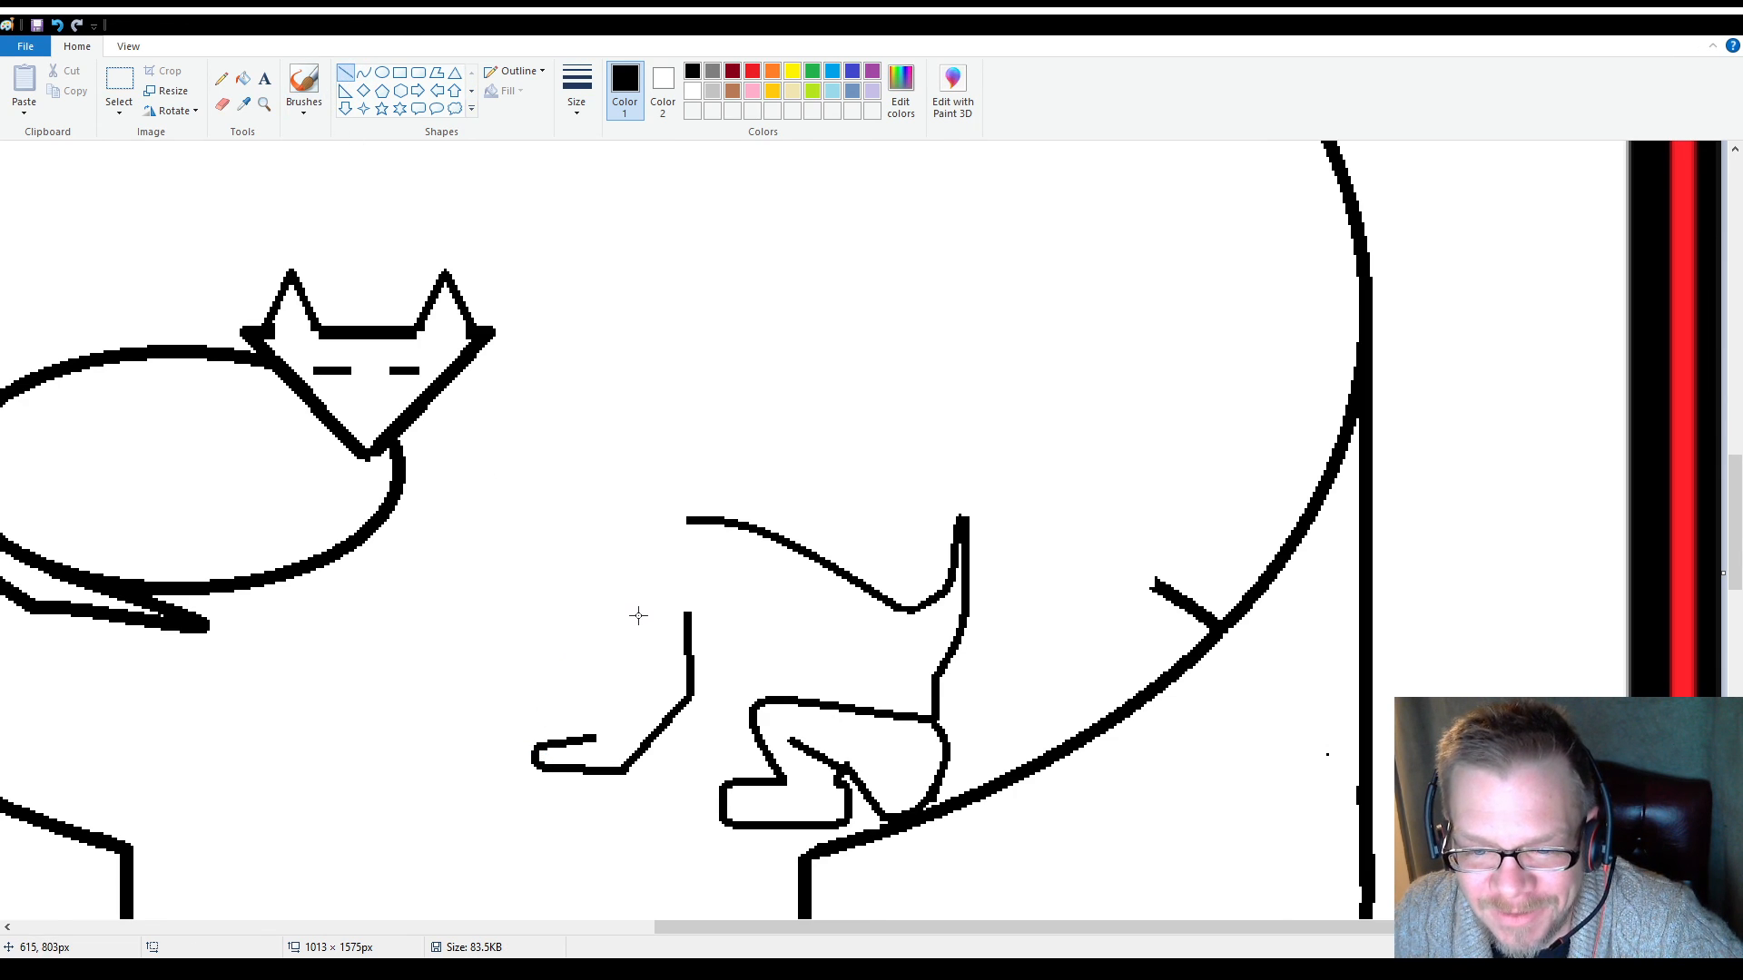
pyautogui.moveTo(617, 637); pyautogui.dragTo(597, 737)
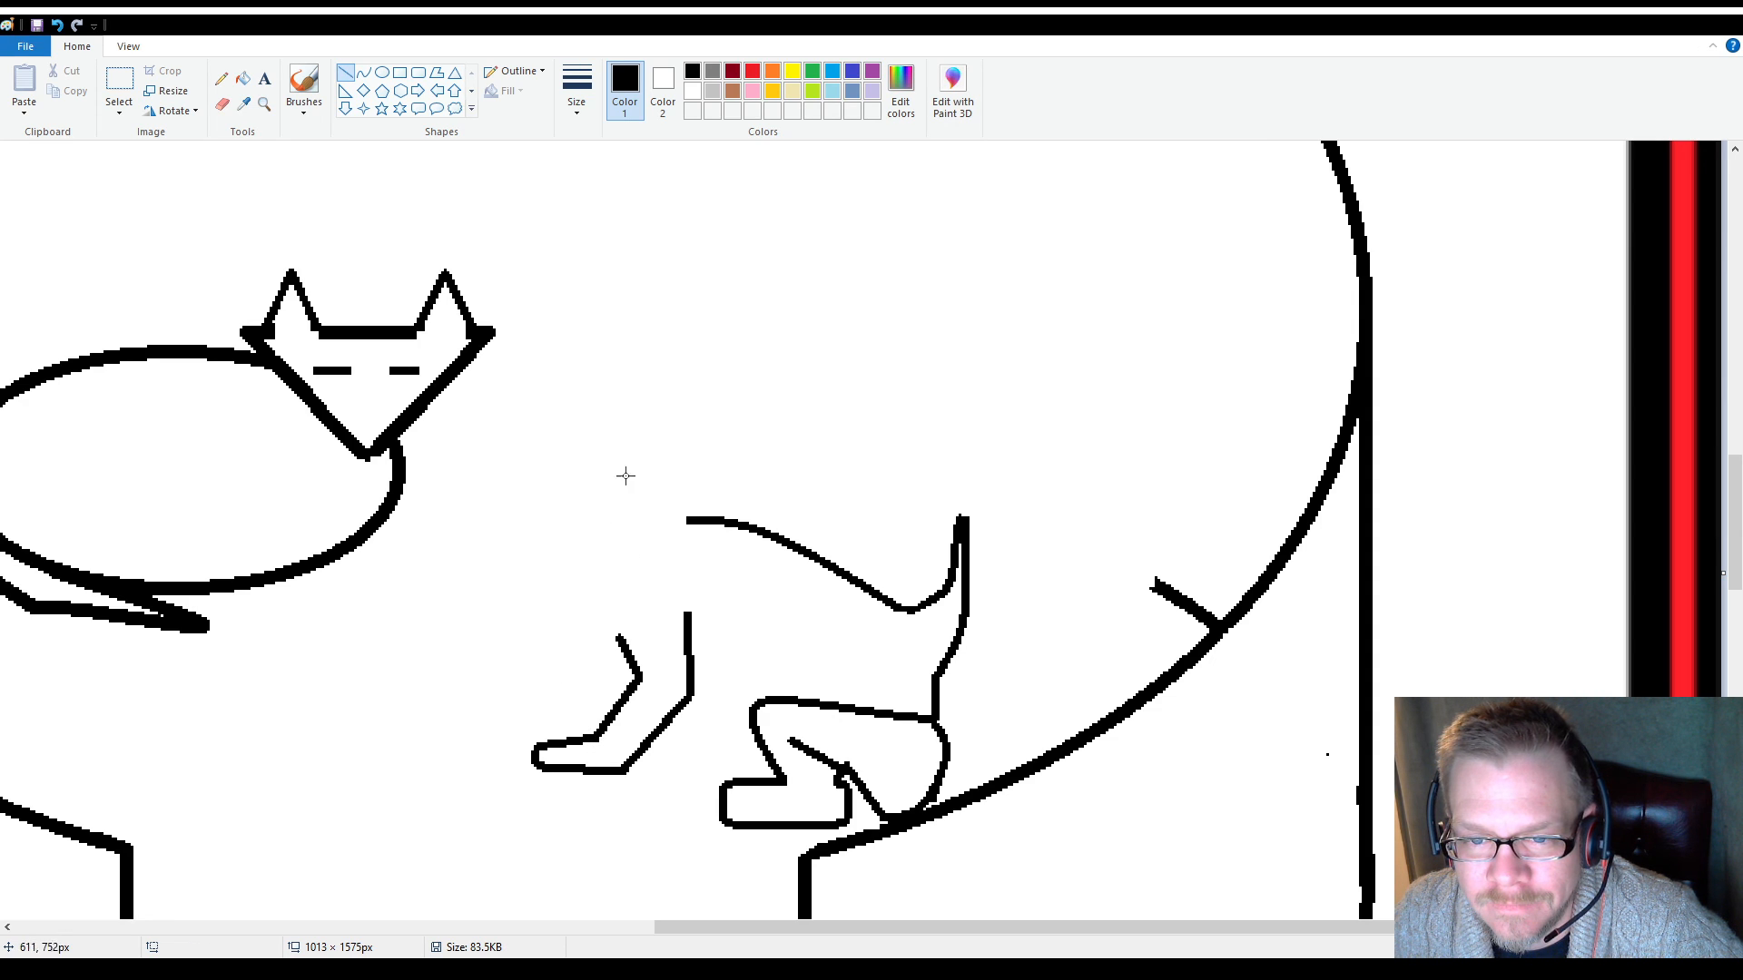
# Draw the ear's peak, its rear edge of about 19 × 54 px and its curved lower edge, and erase the back line's end beyond it
pyautogui.moveTo(650, 443)
pyautogui.mouseDown()
pyautogui.moveTo(677, 406)
pyautogui.moveTo(730, 560)
pyautogui.moveTo(697, 522)
pyautogui.mouseUp()
pyautogui.click(222, 103)
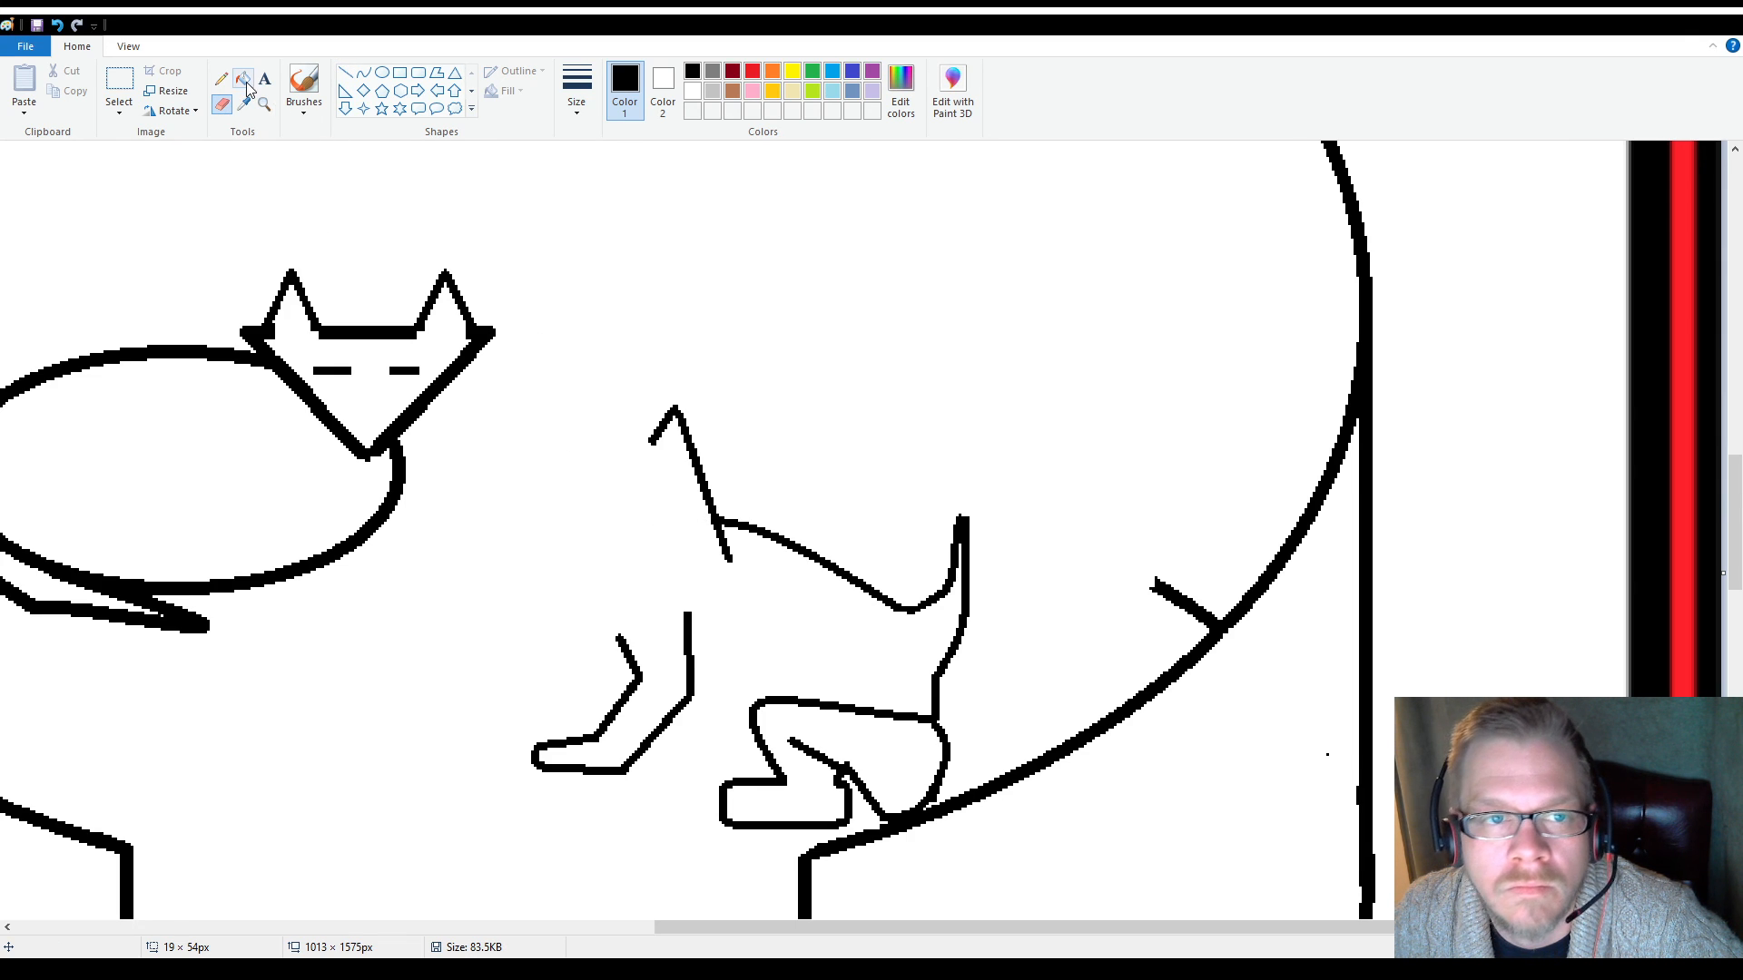
pyautogui.click(364, 72)
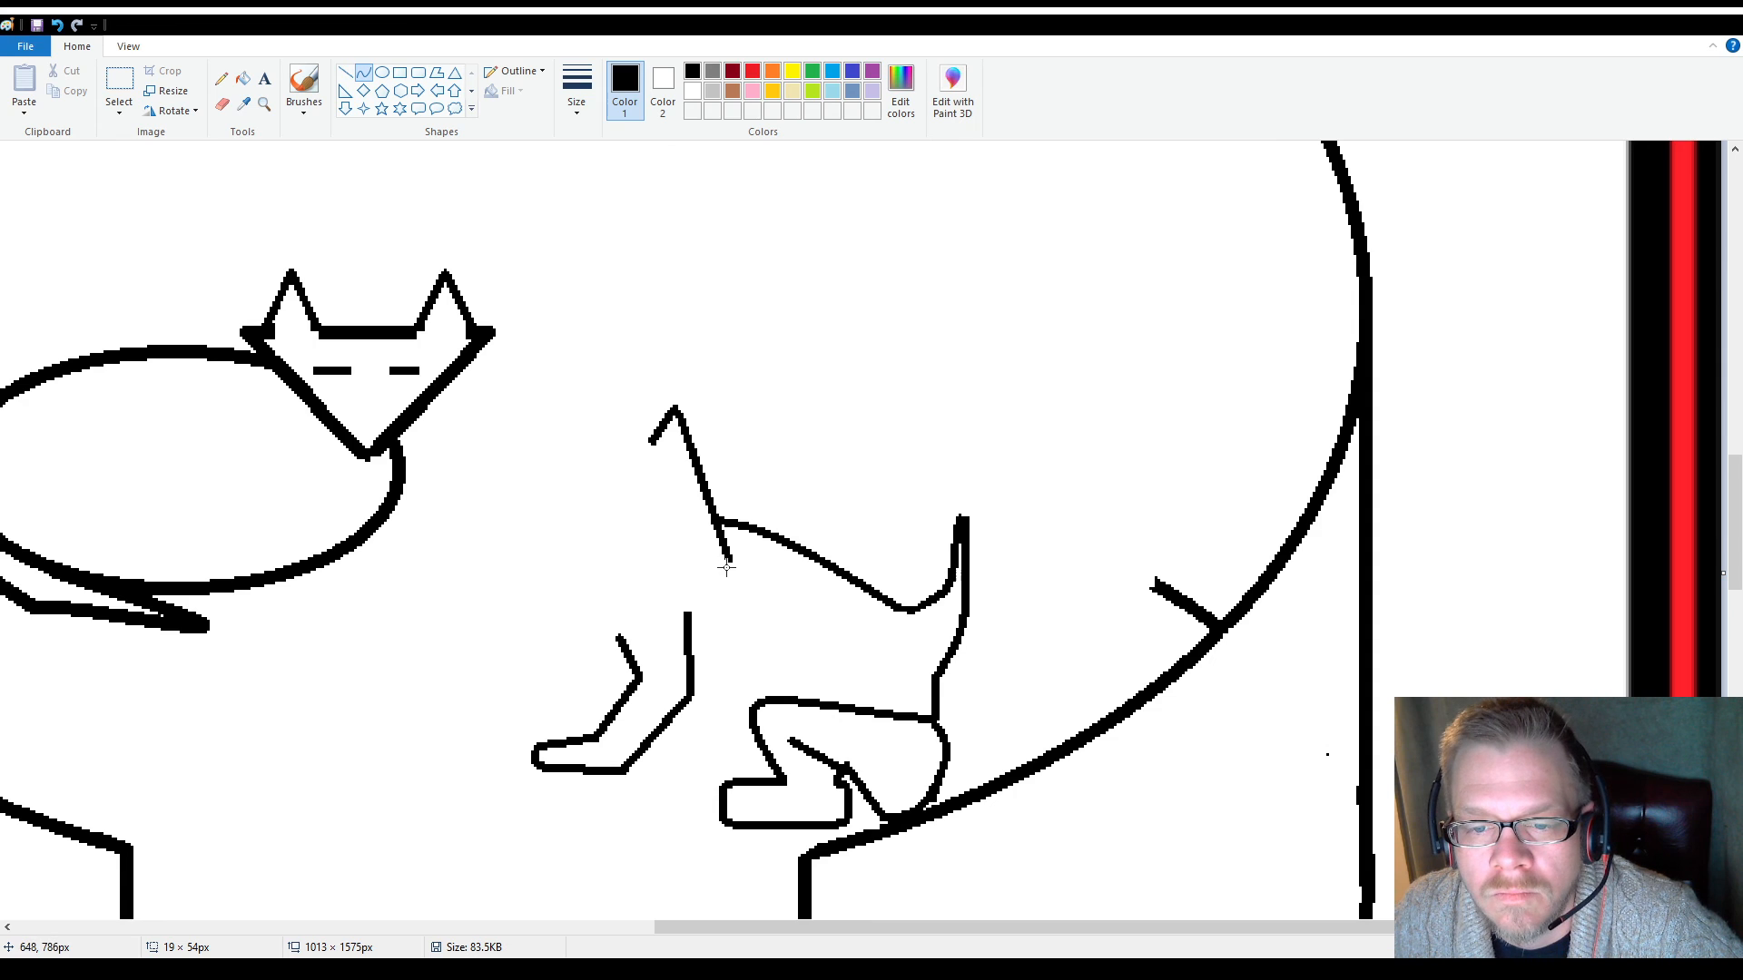
pyautogui.moveTo(732, 562); pyautogui.dragTo(719, 626)
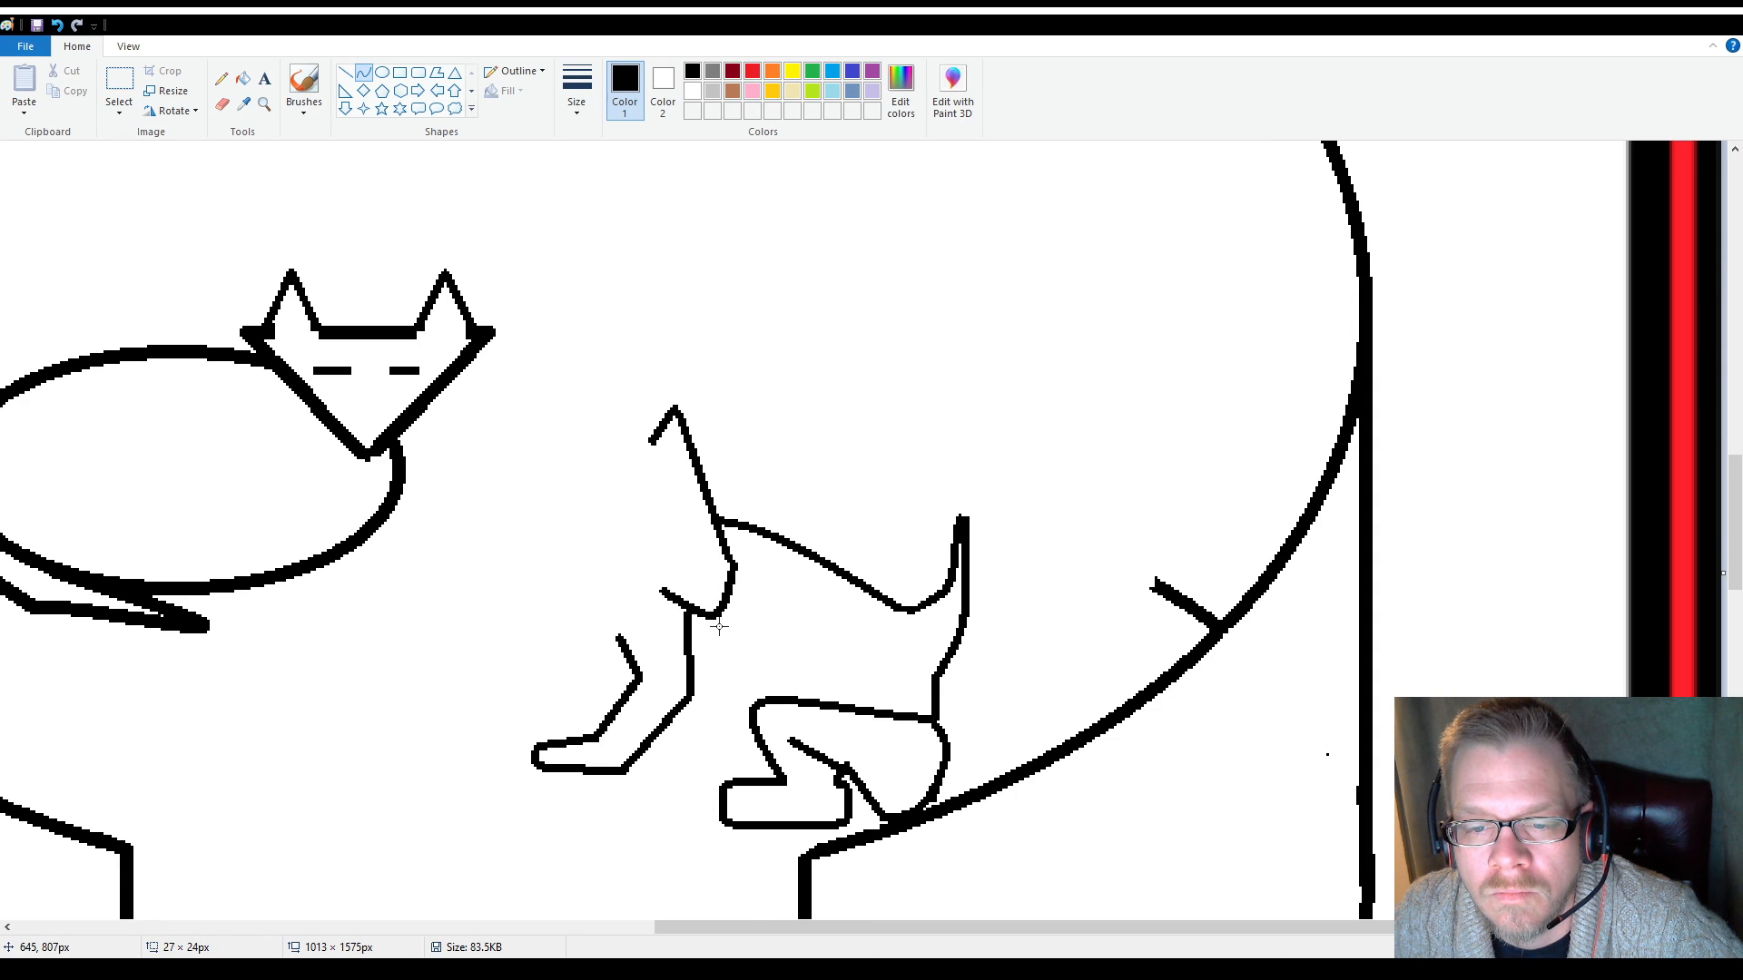
pyautogui.click(579, 546)
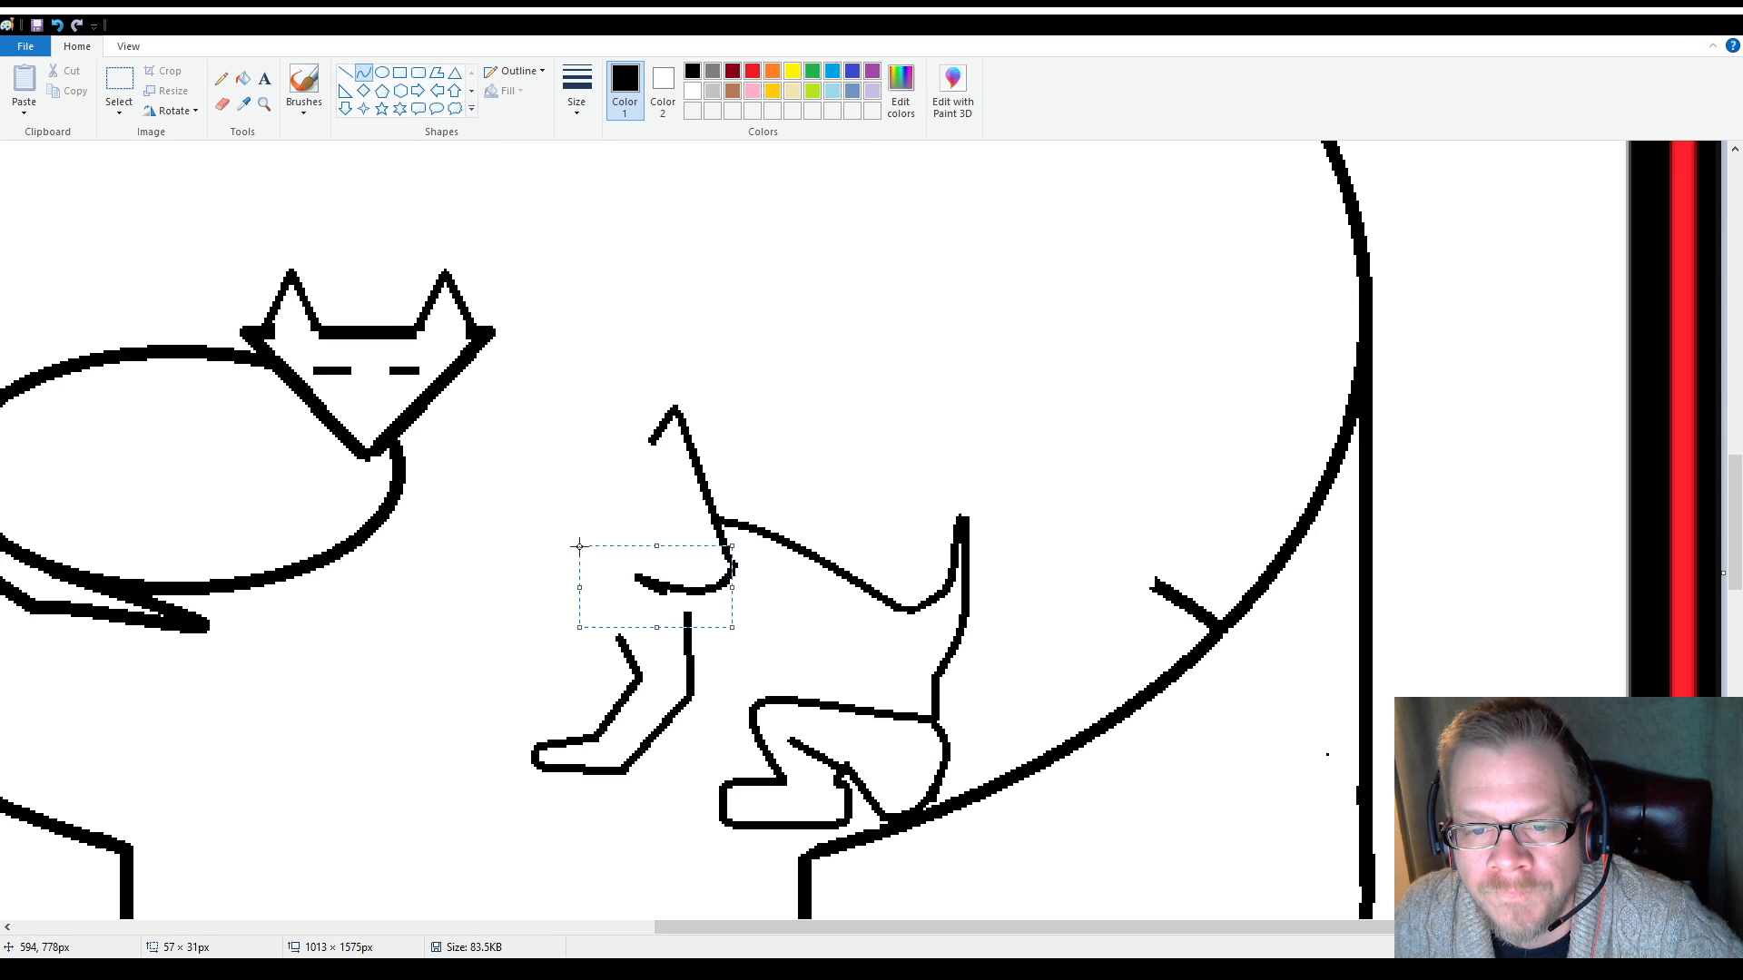
pyautogui.click(558, 466)
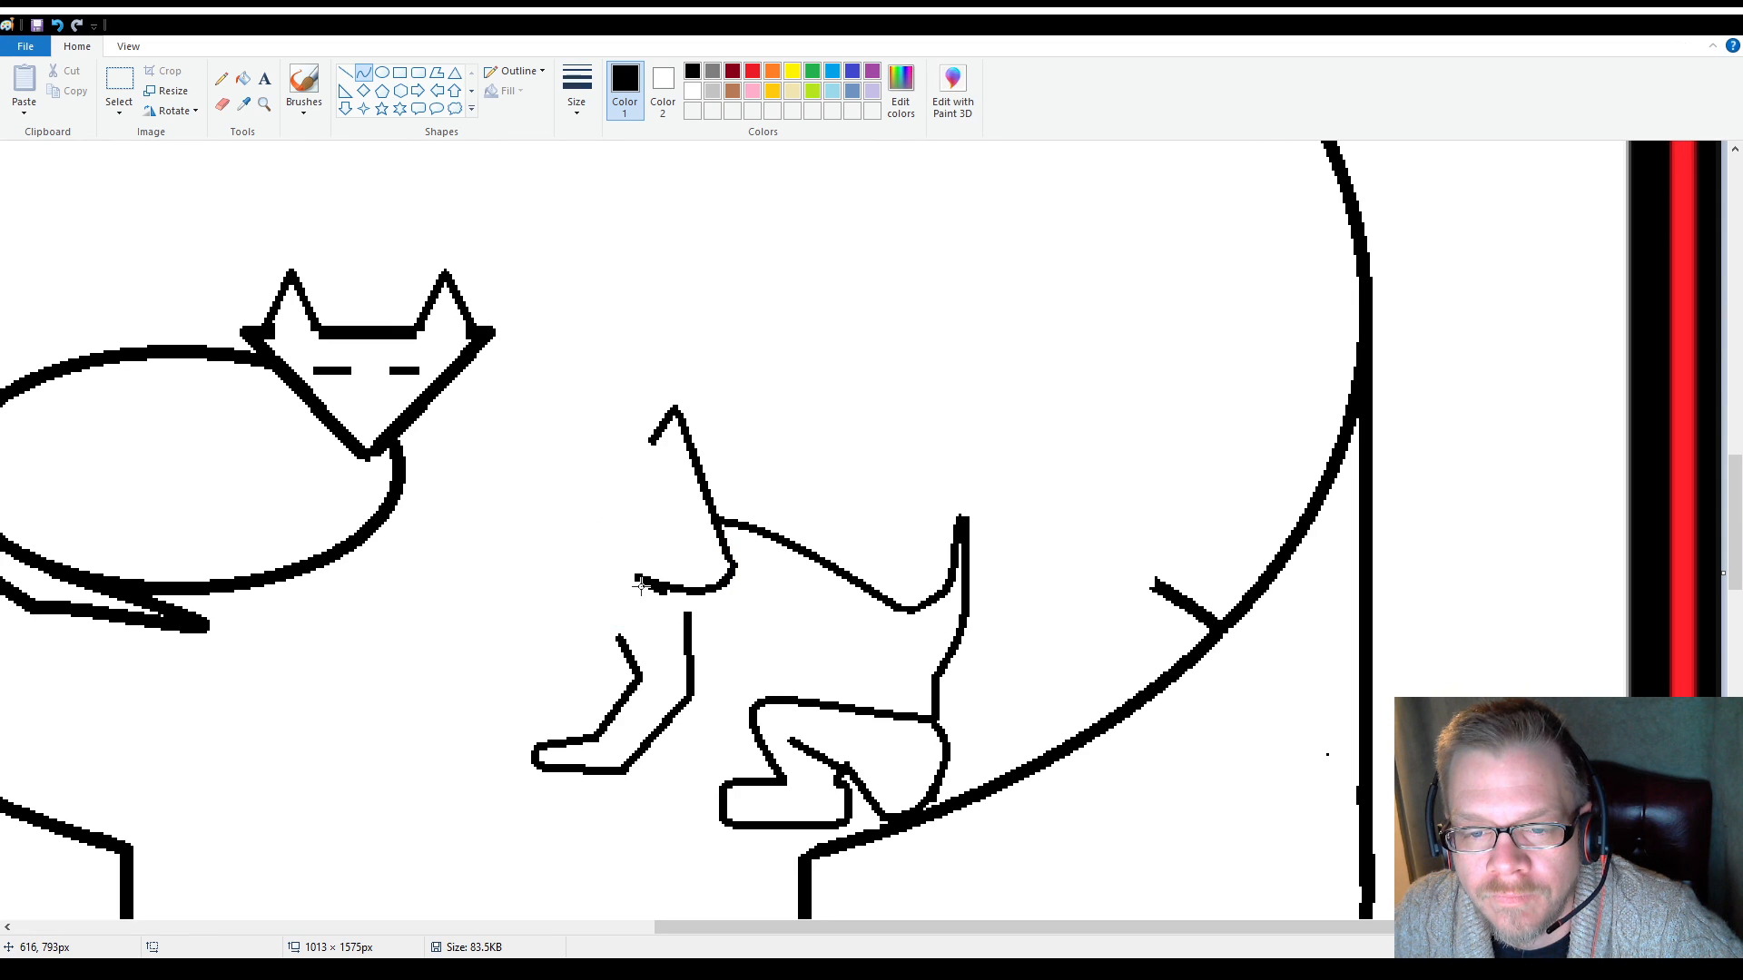
# Draw the ear's front edge up from the lower curve and a horizontal line running forward from below the peak as the head's top
pyautogui.click(345, 71)
pyautogui.moveTo(635, 577); pyautogui.dragTo(591, 478)
pyautogui.click(628, 426)
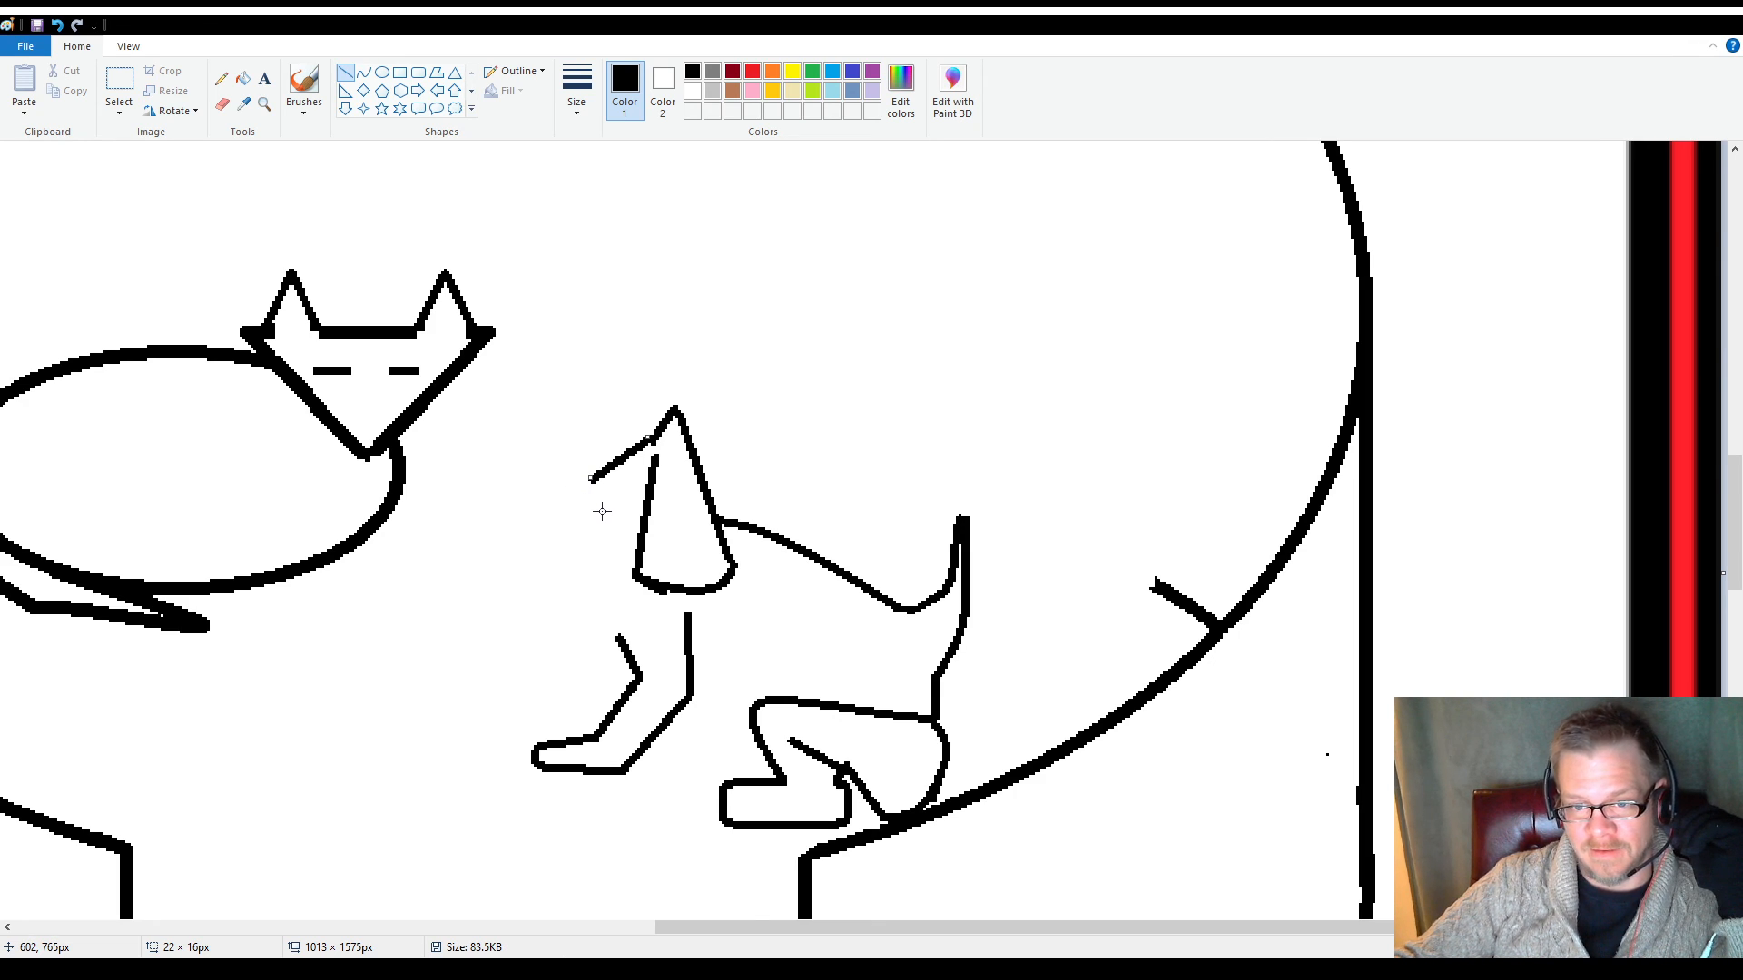
pyautogui.moveTo(591, 478); pyautogui.dragTo(547, 439)
pyautogui.click(583, 376)
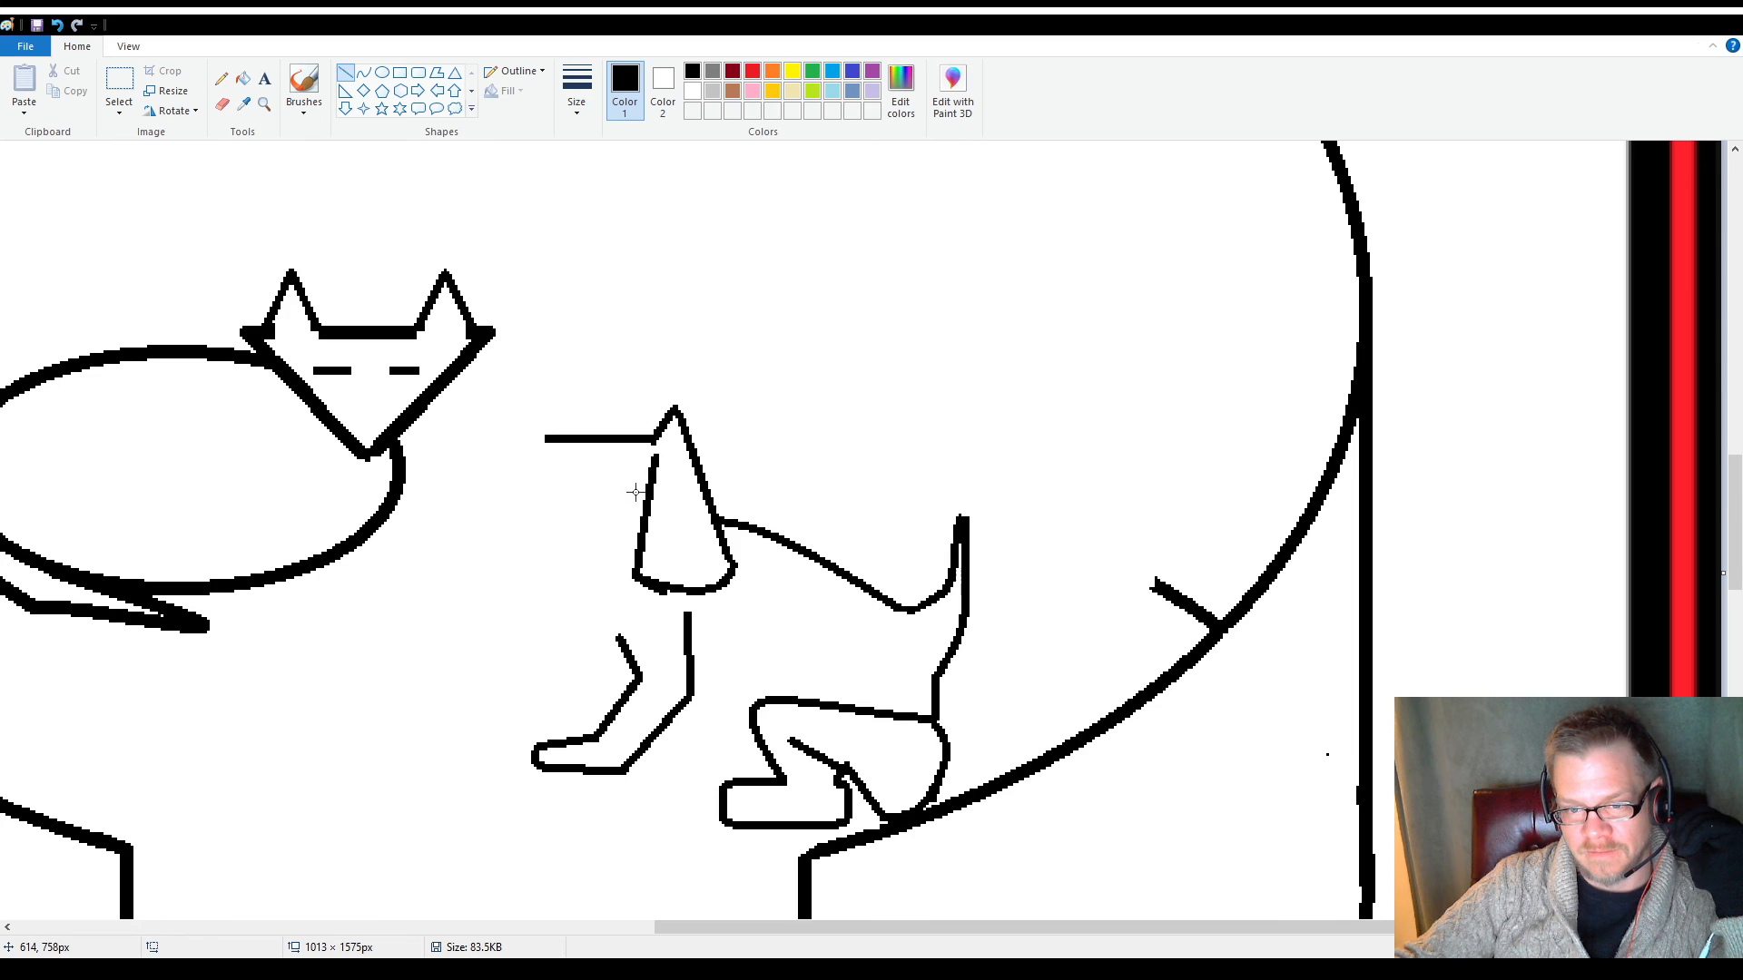
pyautogui.click(119, 80)
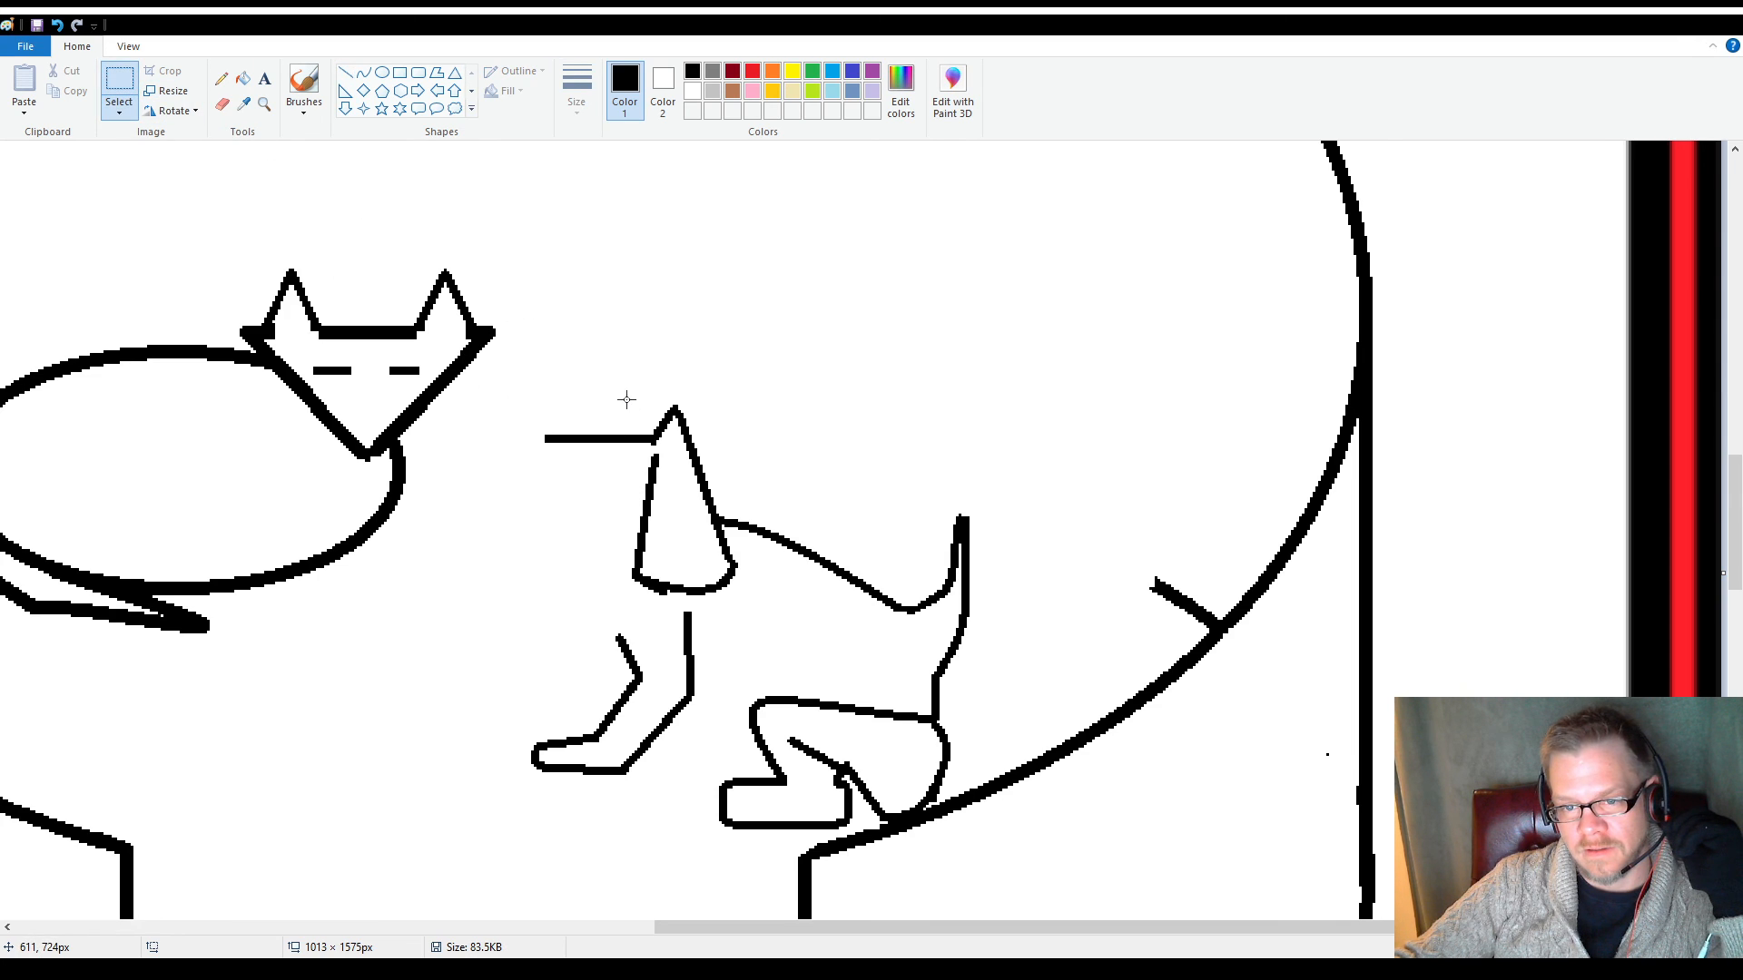
# Copy the finished ear as a selection of about 43 × 74 px and place the copy in the empty area above the animal's back
pyautogui.moveTo(626, 399); pyautogui.dragTo(742, 599)
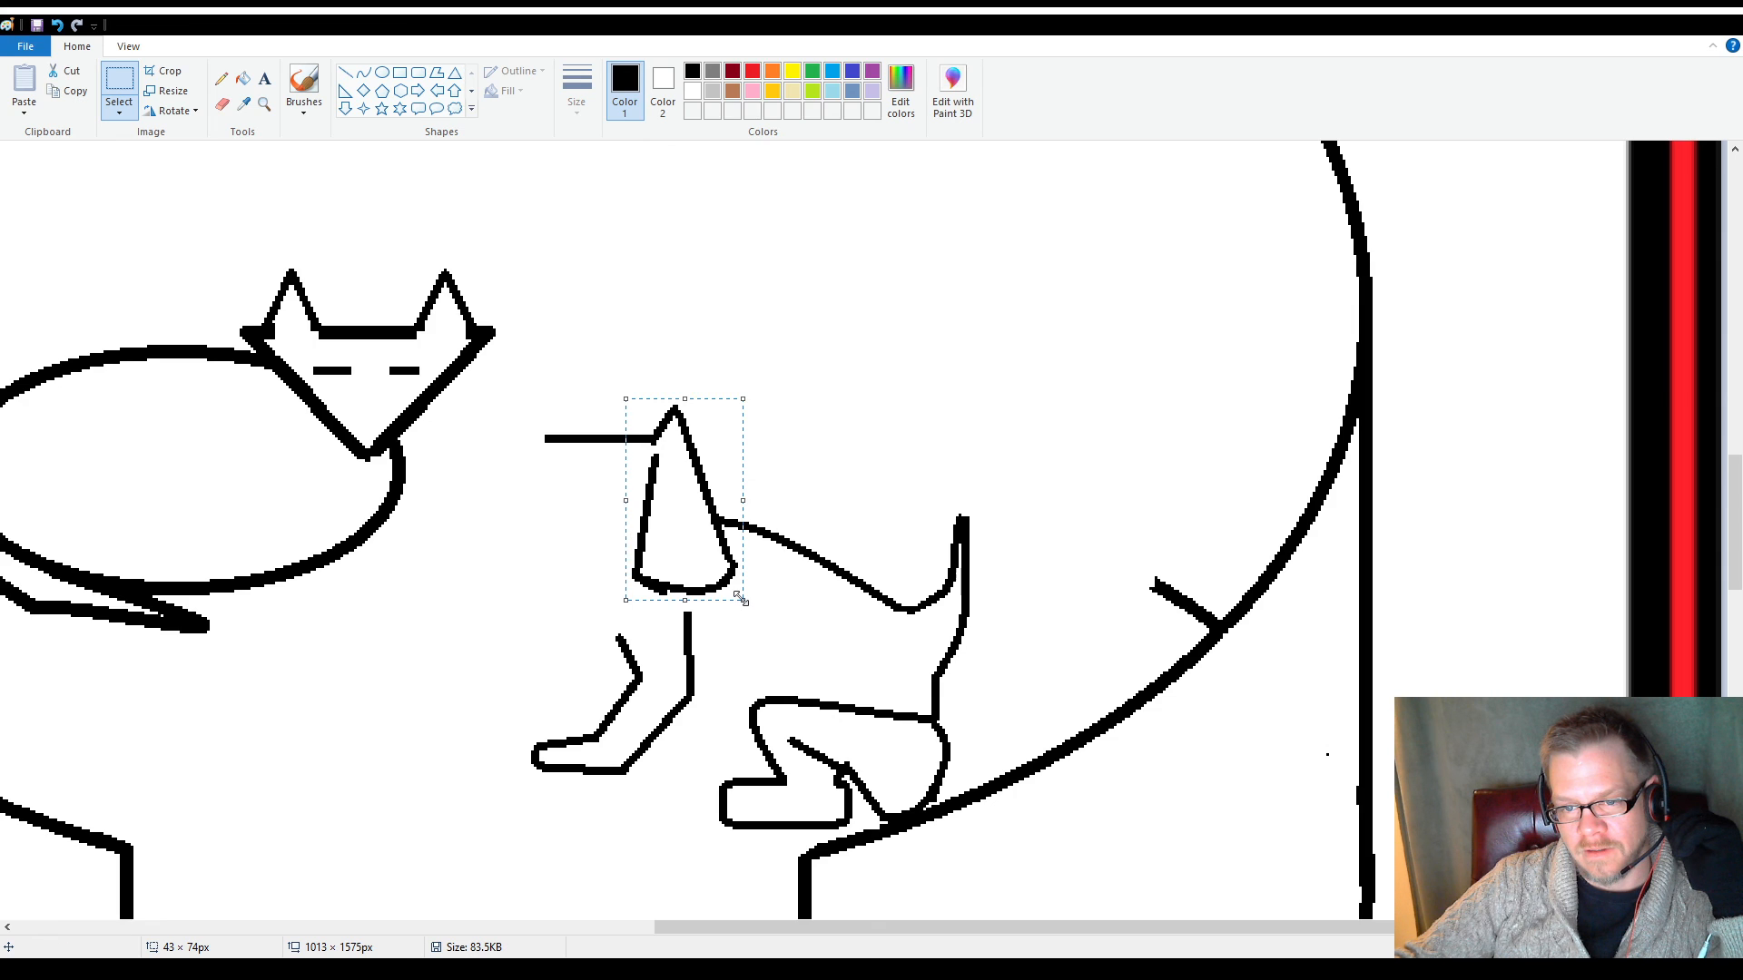
pyautogui.hotkey('ctrl', 'c')
pyautogui.click(858, 420)
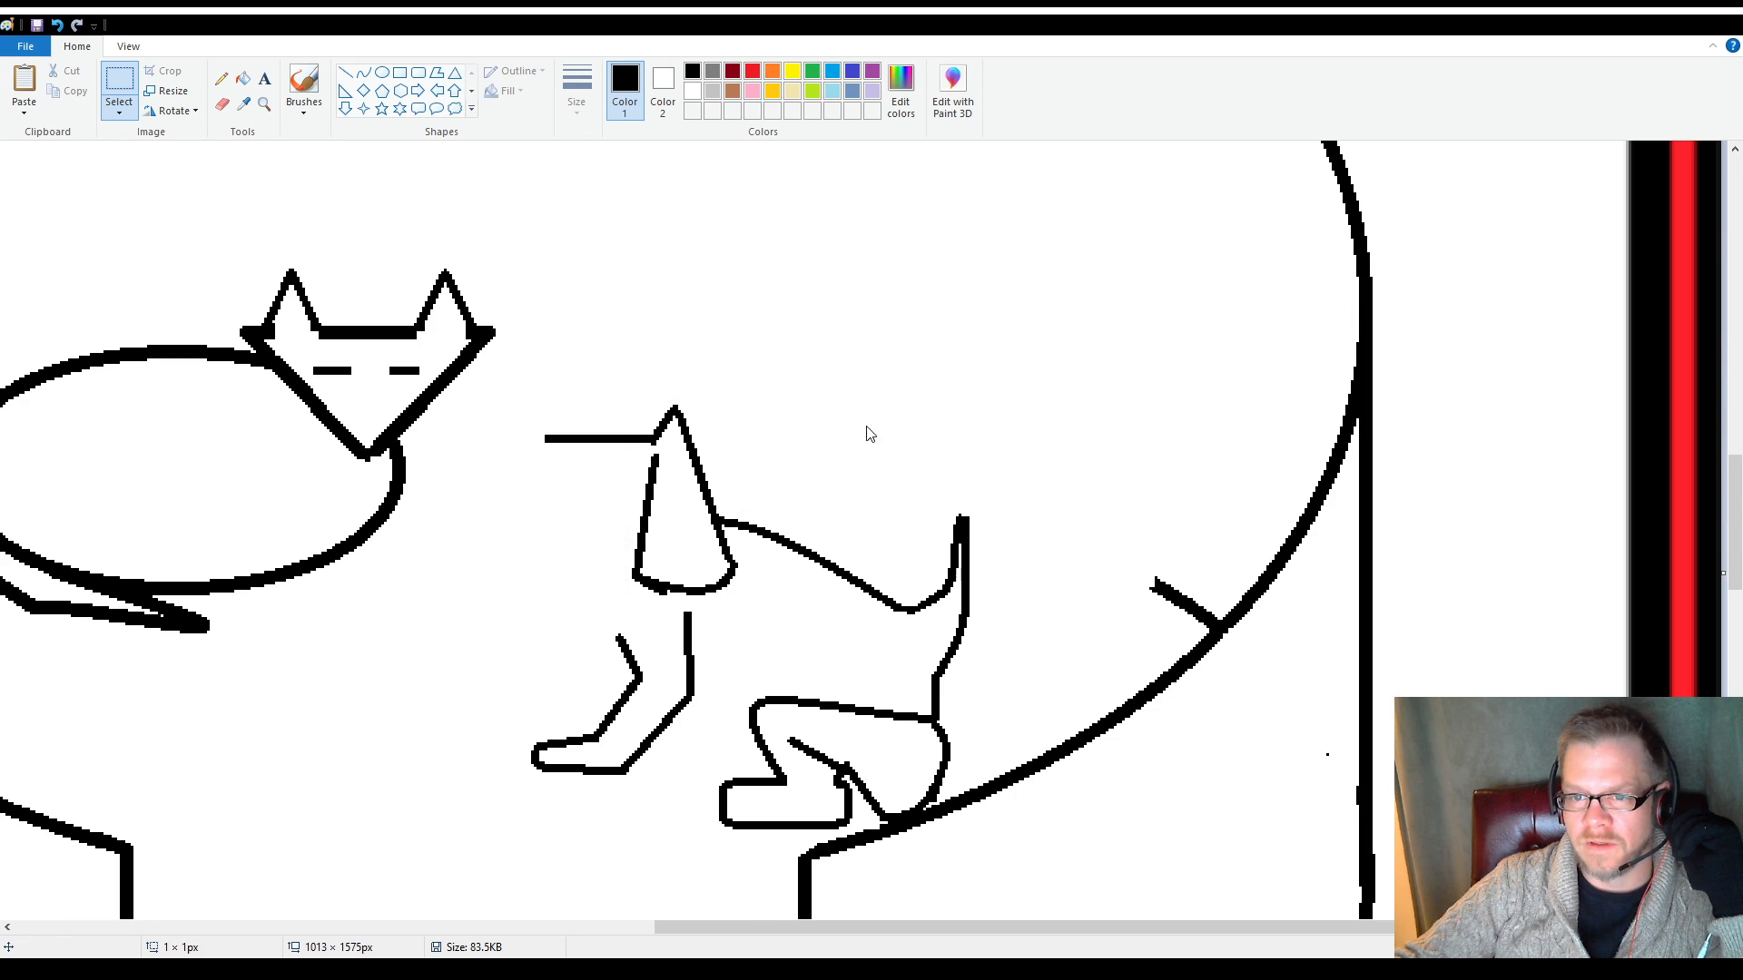
pyautogui.hotkey('ctrl', 'v')
pyautogui.moveTo(75, 235); pyautogui.dragTo(945, 342)
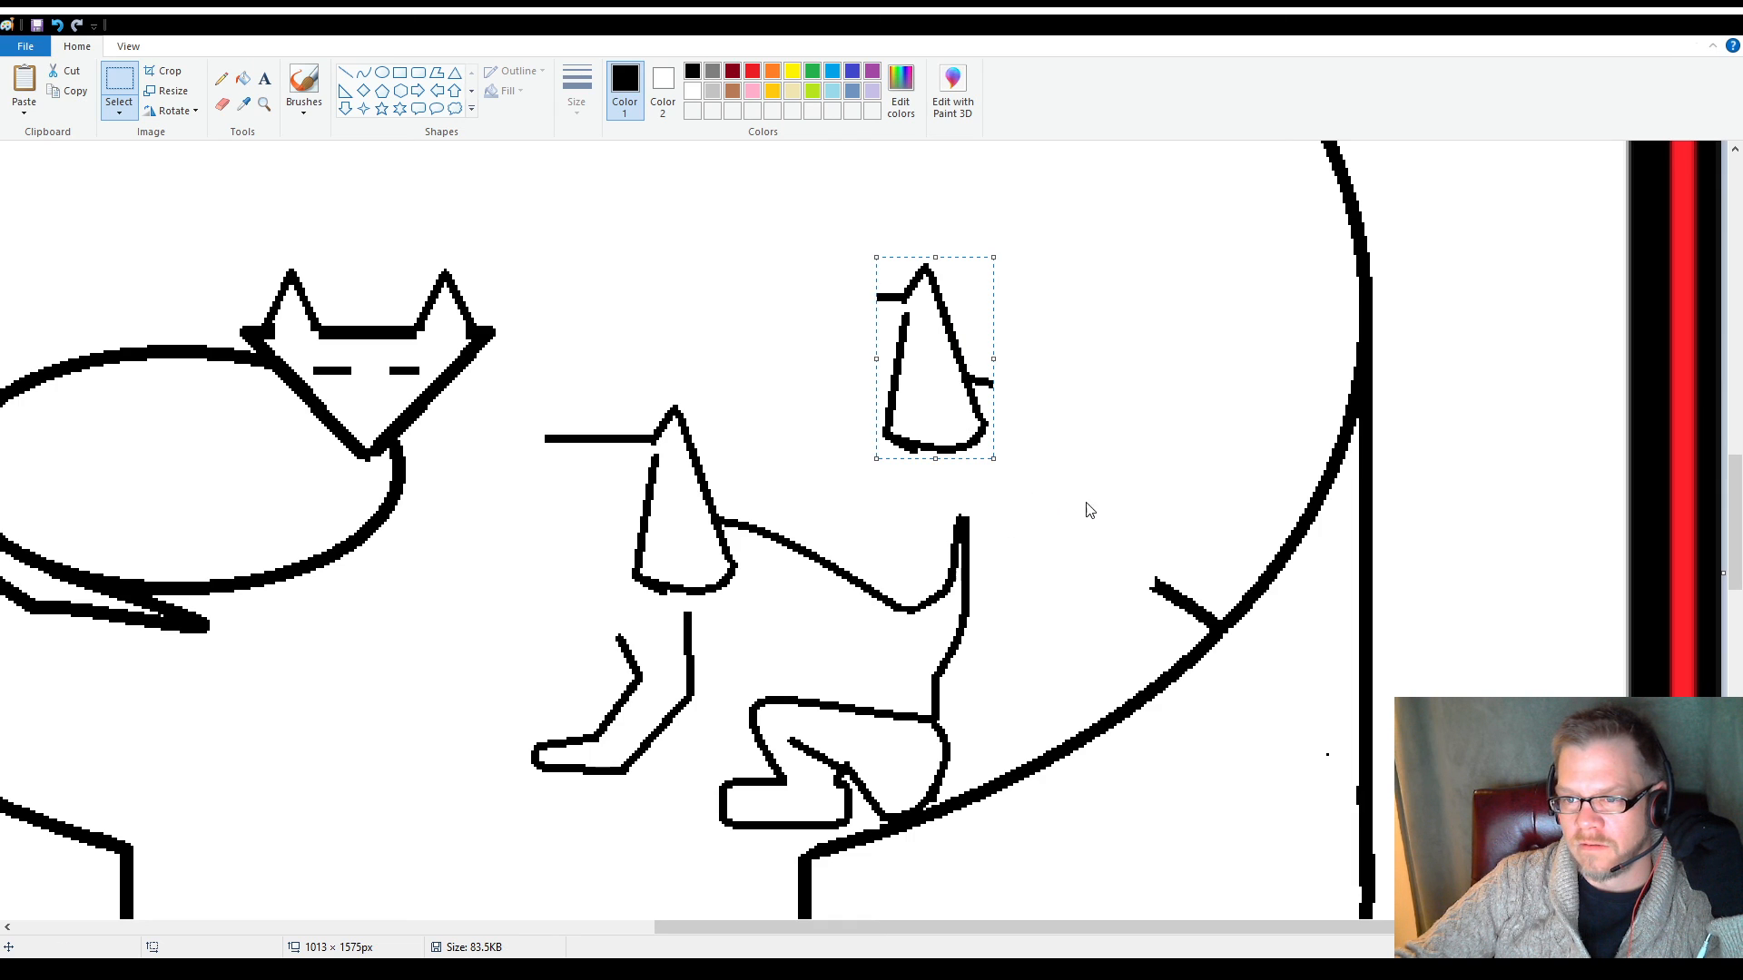
# Flip the ear copy horizontally and move it to the free end of the head's top line as the second ear
pyautogui.click(1146, 567)
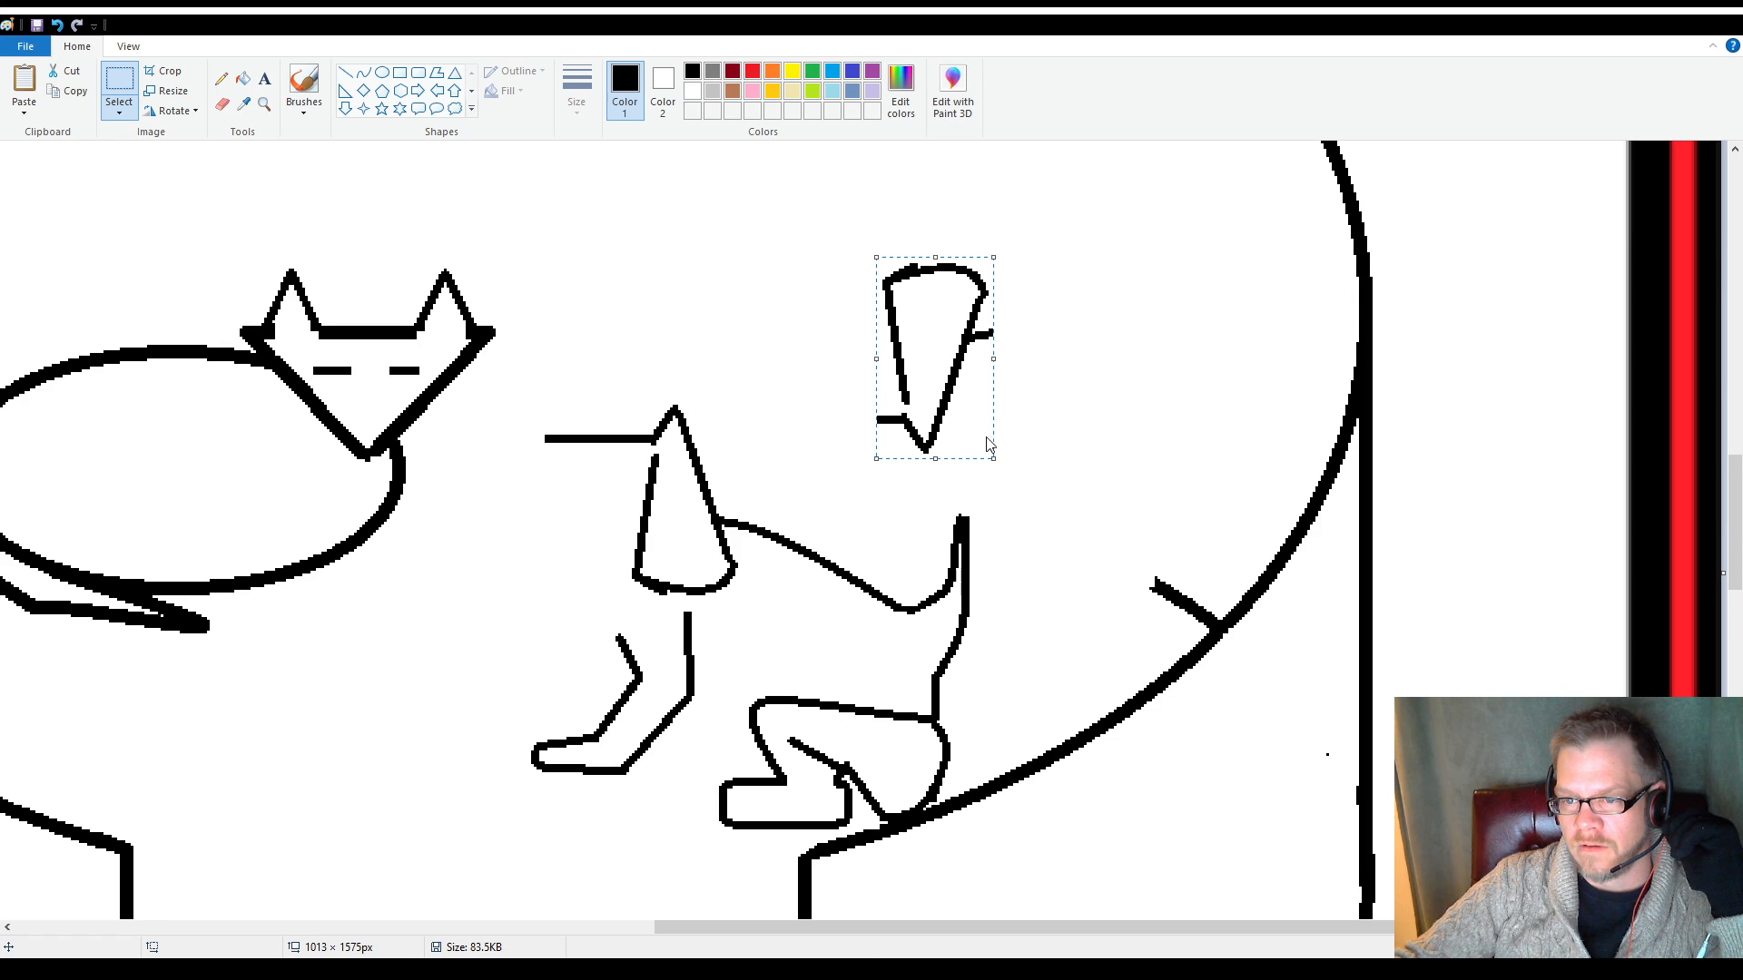
pyautogui.click(1147, 611)
pyautogui.rightClick(957, 409)
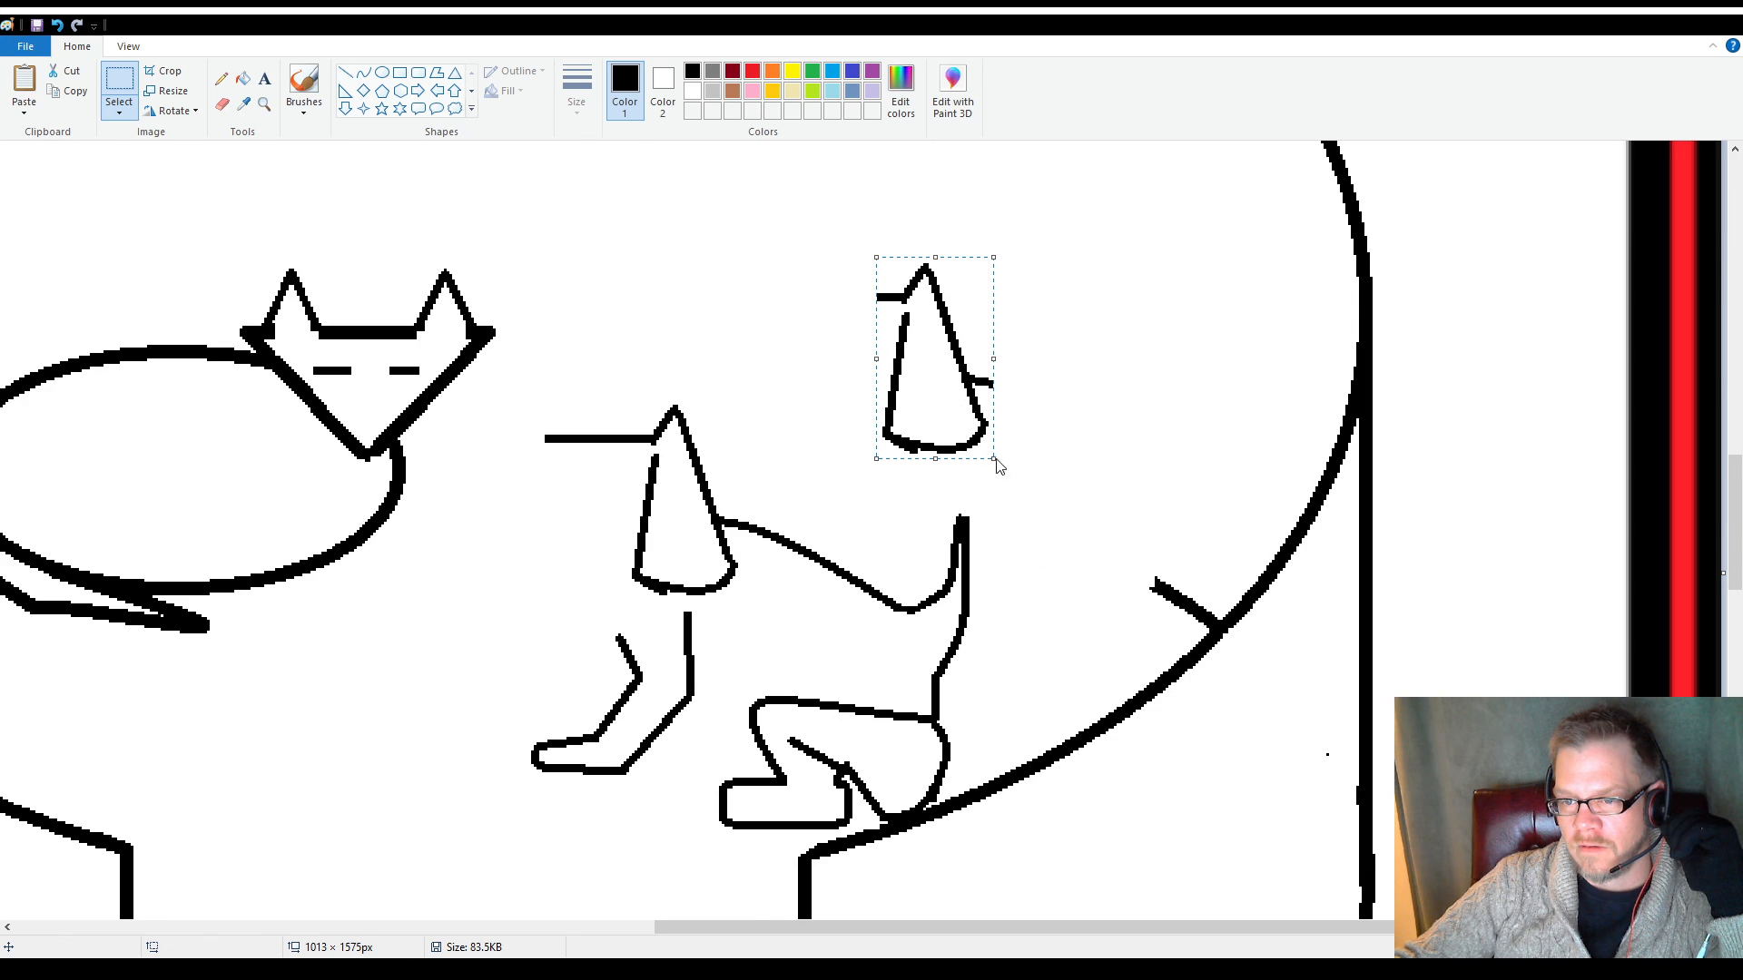
pyautogui.click(1141, 657)
pyautogui.moveTo(924, 380); pyautogui.dragTo(490, 527)
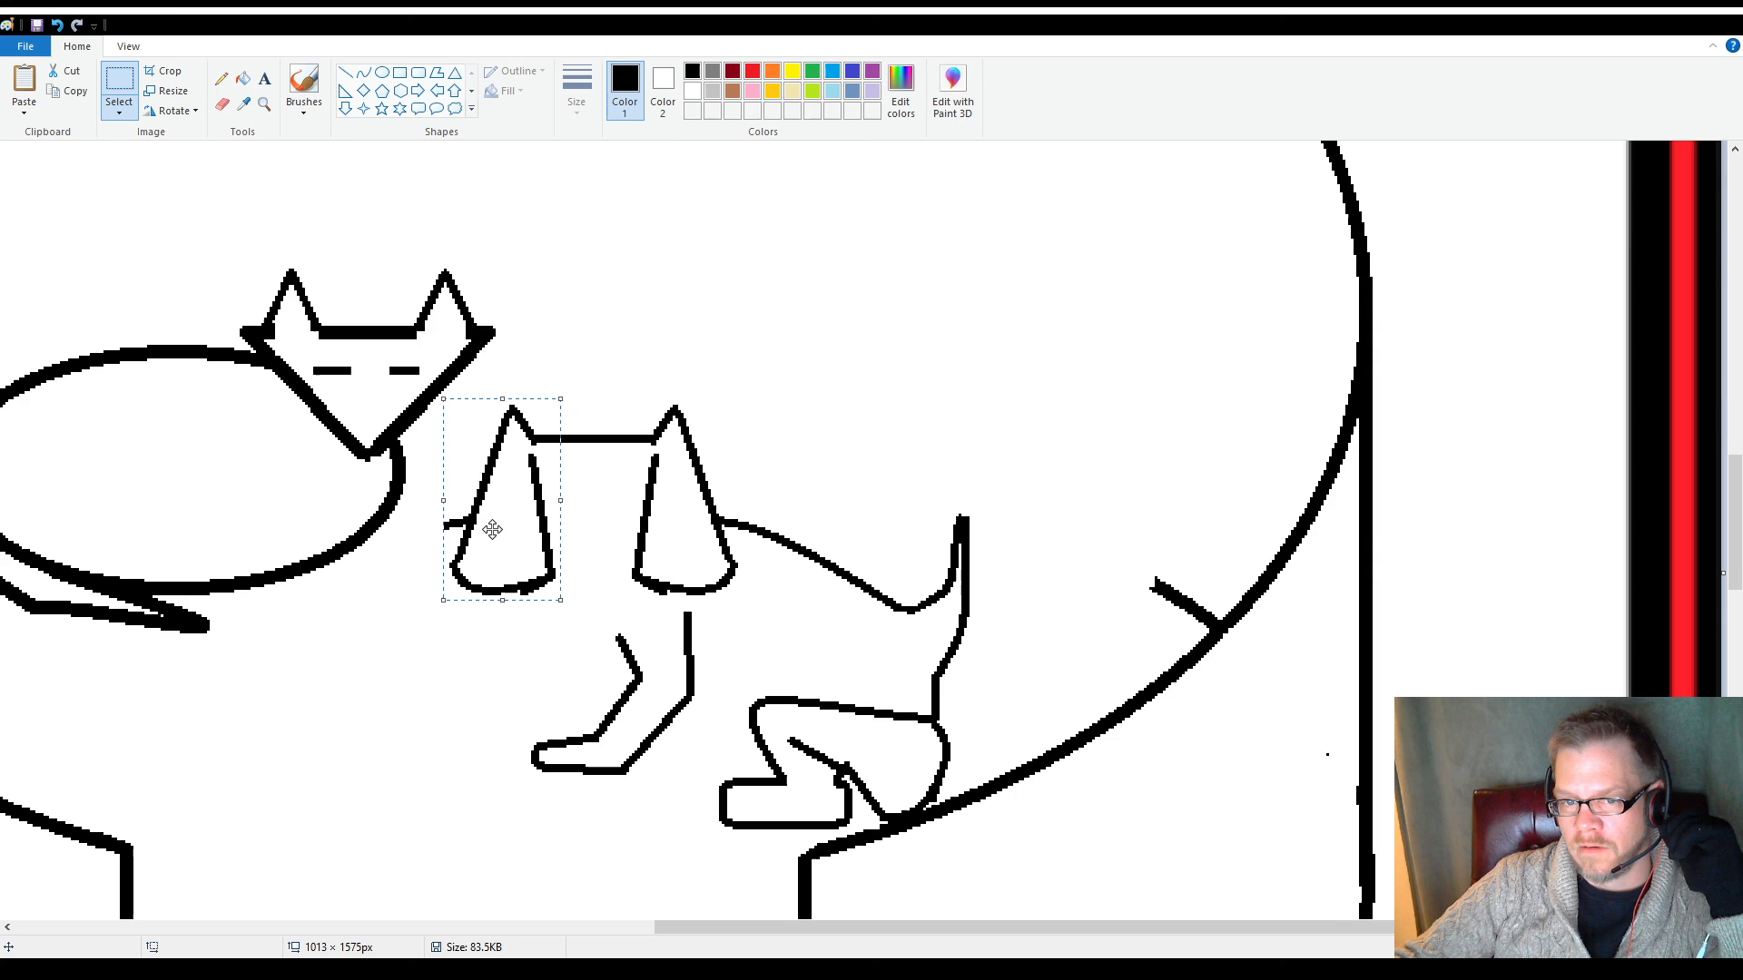
pyautogui.click(393, 616)
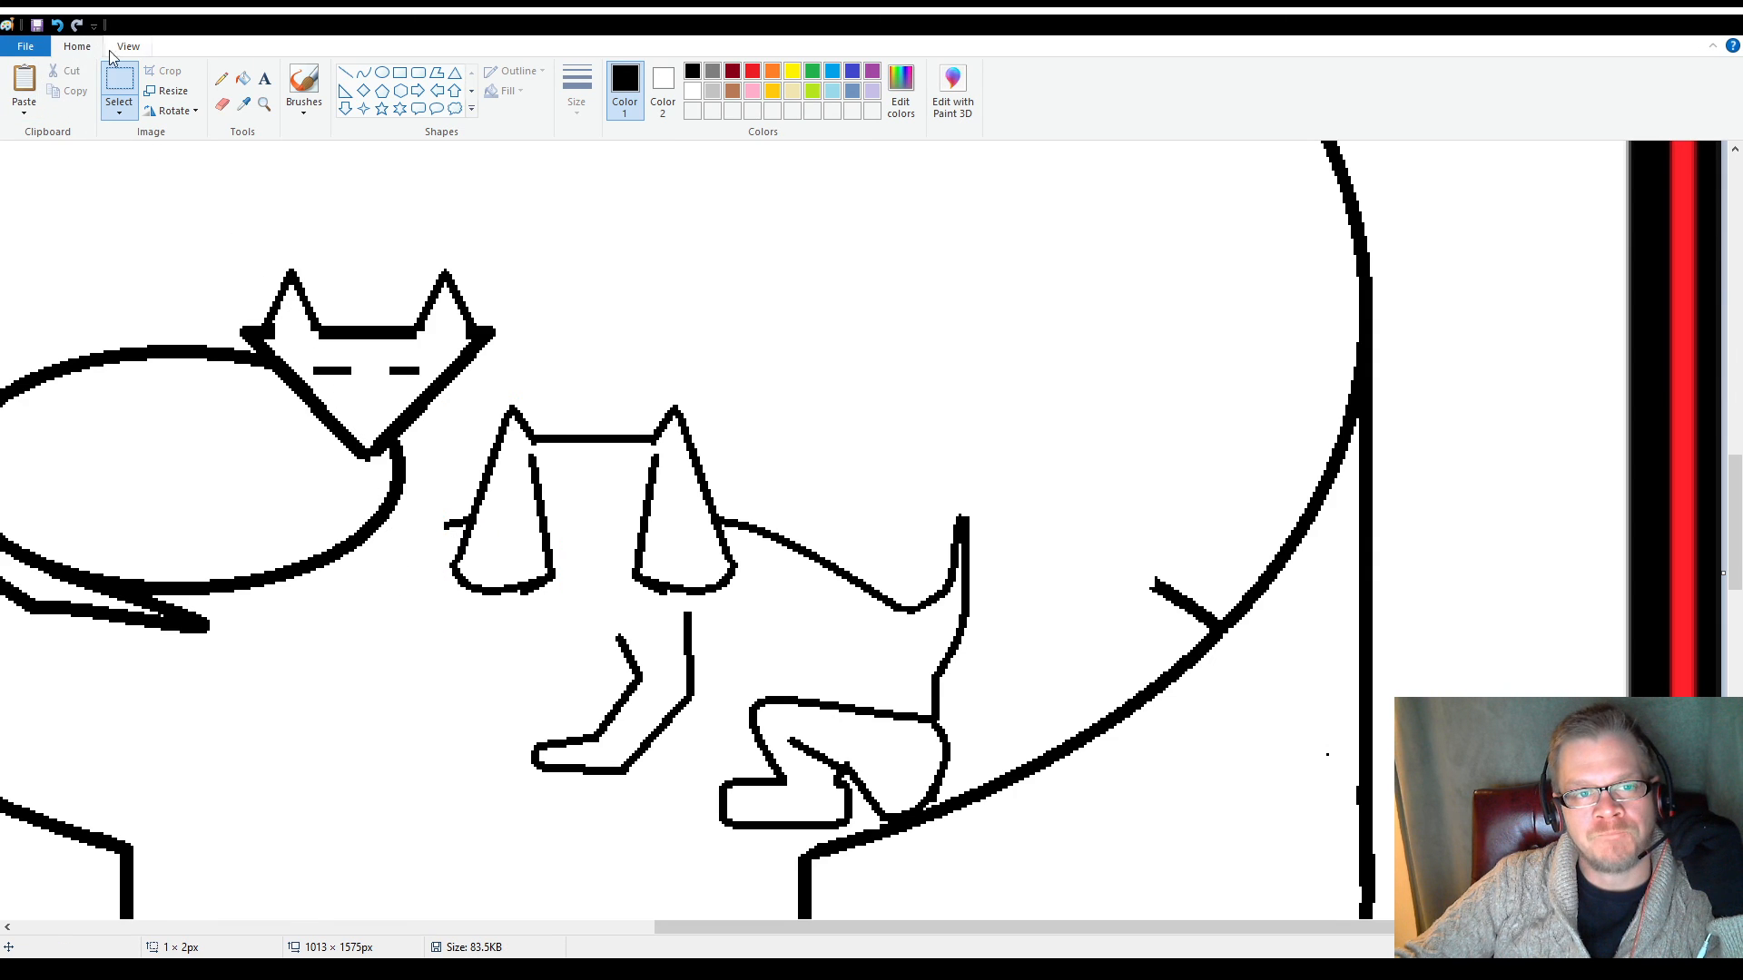
# Erase the stray line outside the mirrored ear and the lower part of both ears' inner edges
pyautogui.click(222, 103)
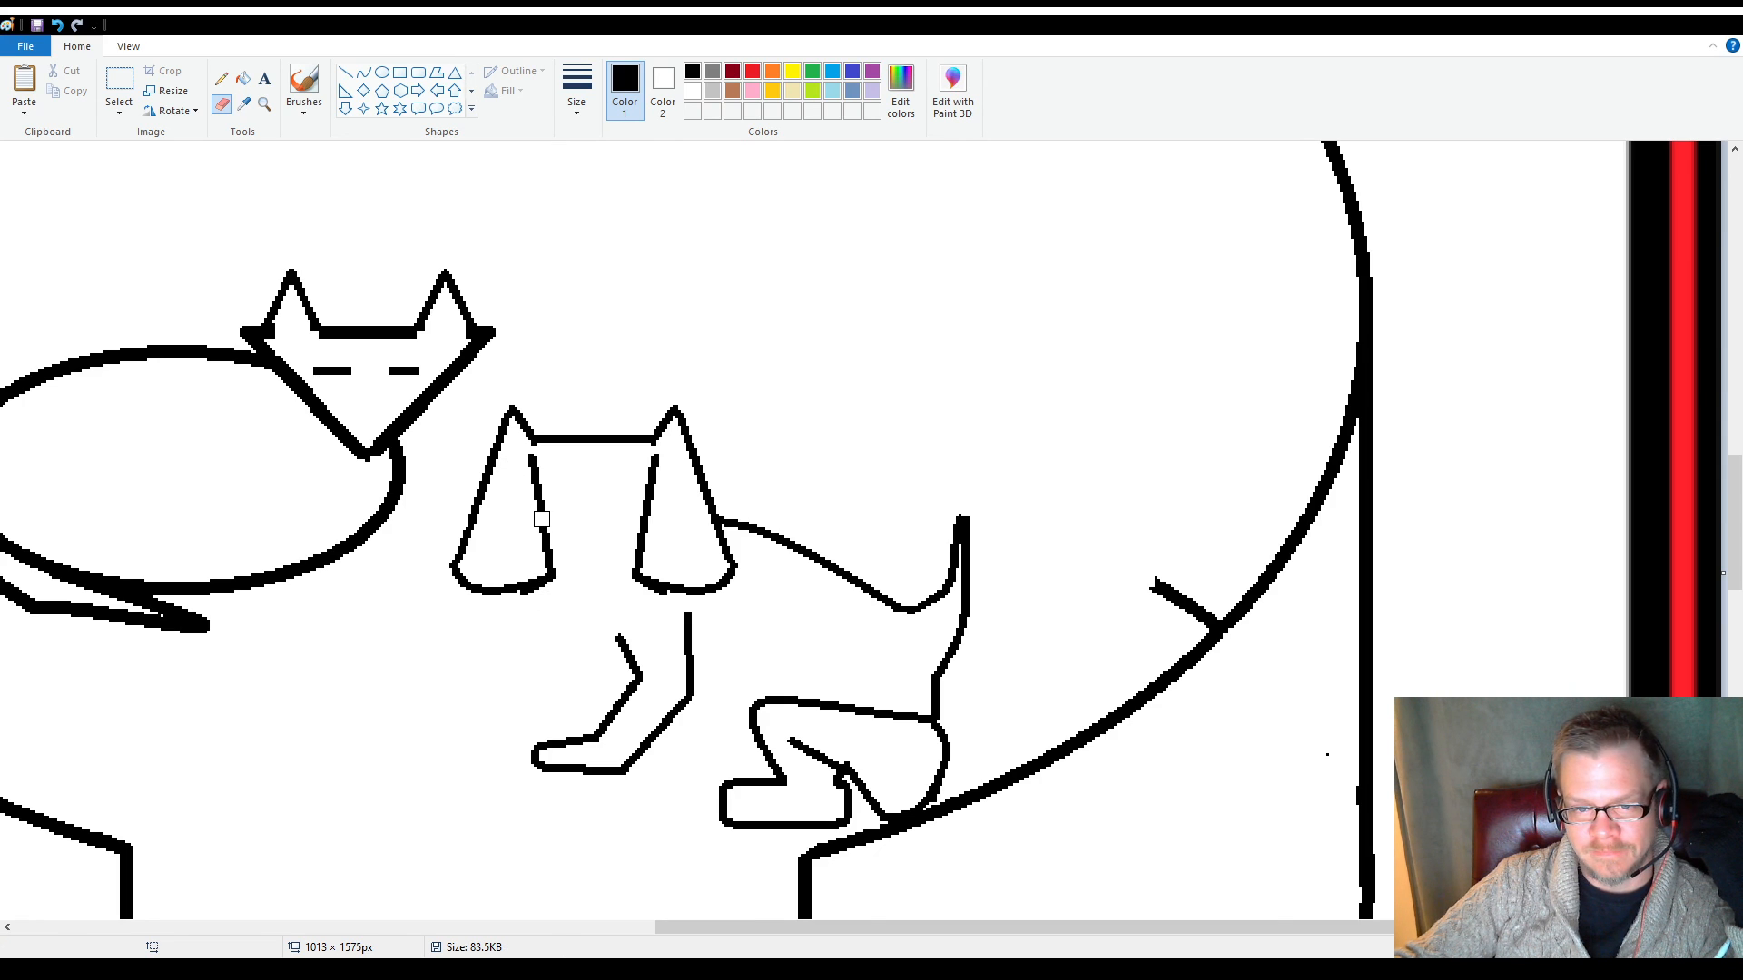
pyautogui.moveTo(542, 549); pyautogui.dragTo(550, 552)
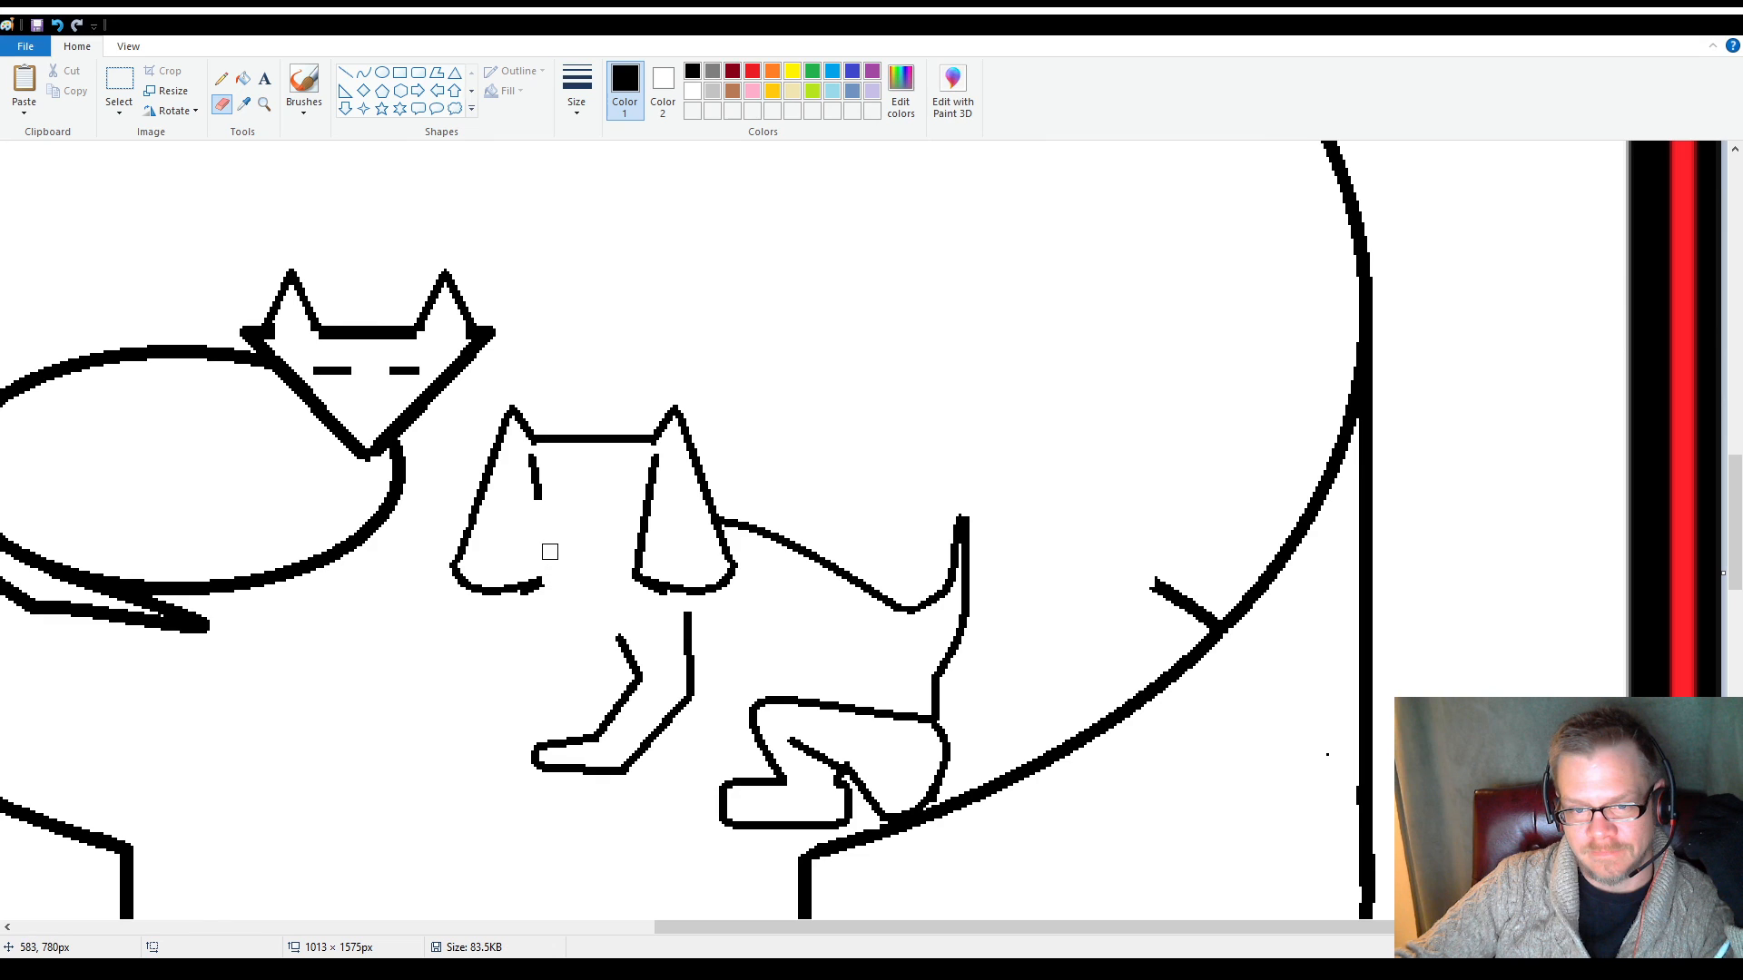
pyautogui.moveTo(650, 497); pyautogui.dragTo(637, 563)
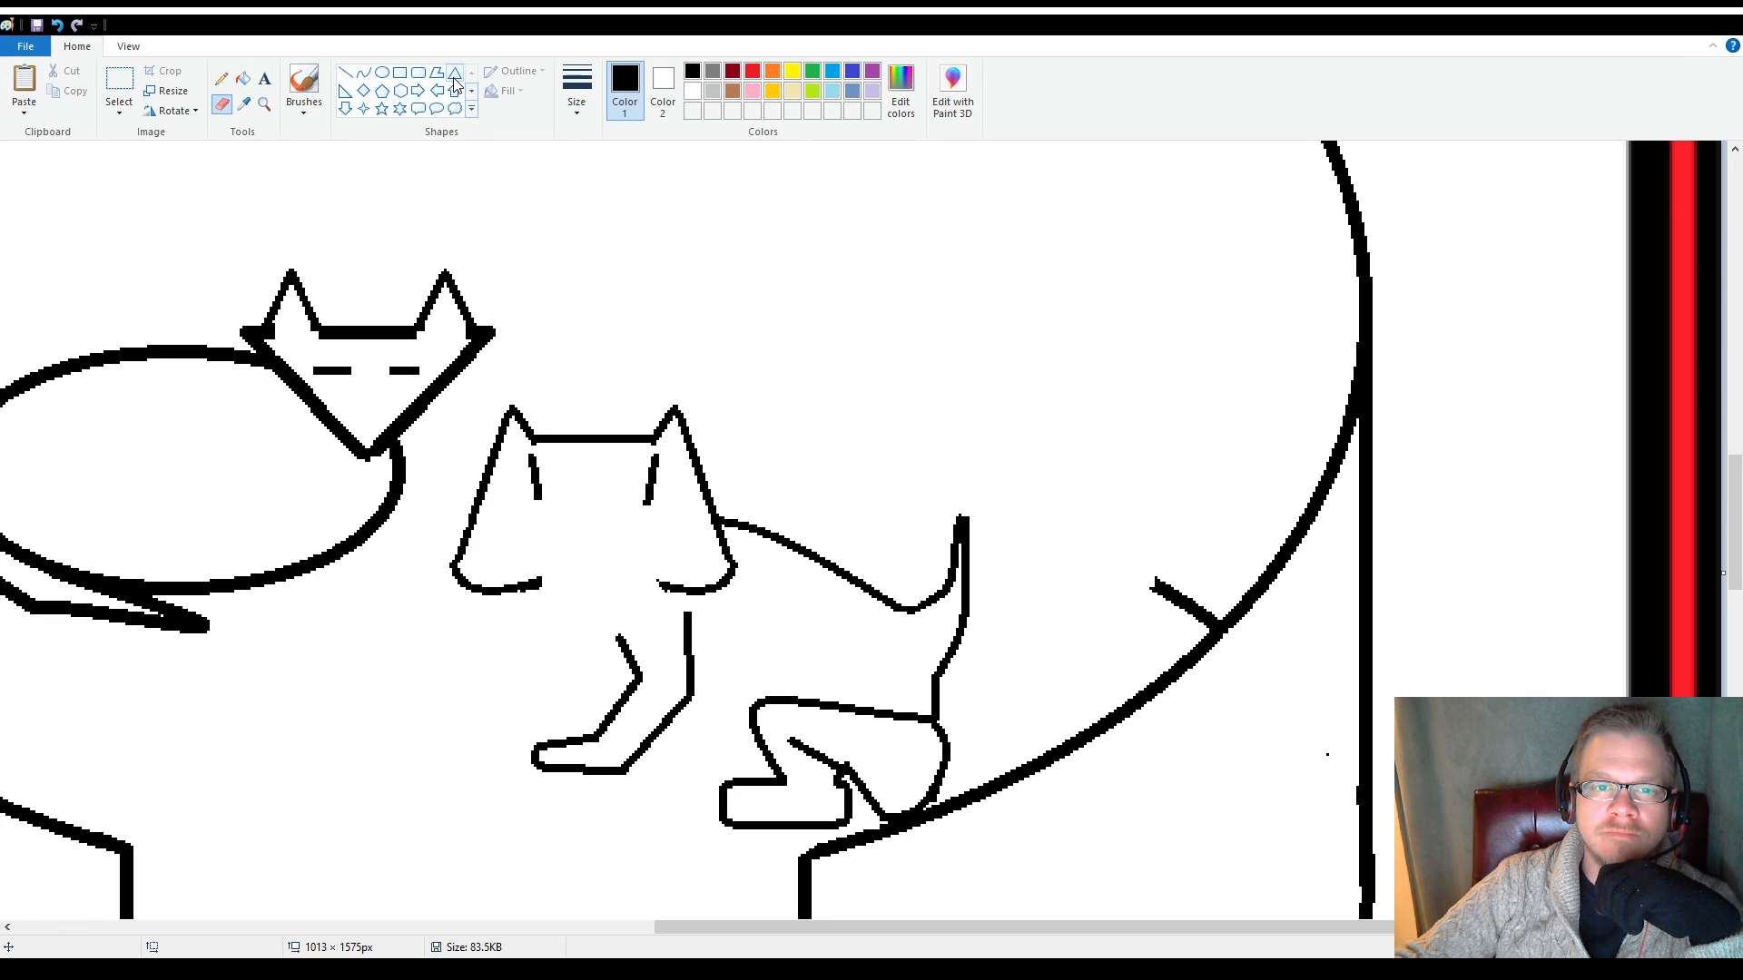
# Draw a diamond nose of about 9 × 7 px low on the face and two oval eyes of about 12 × 7 px above it
pyautogui.click(364, 93)
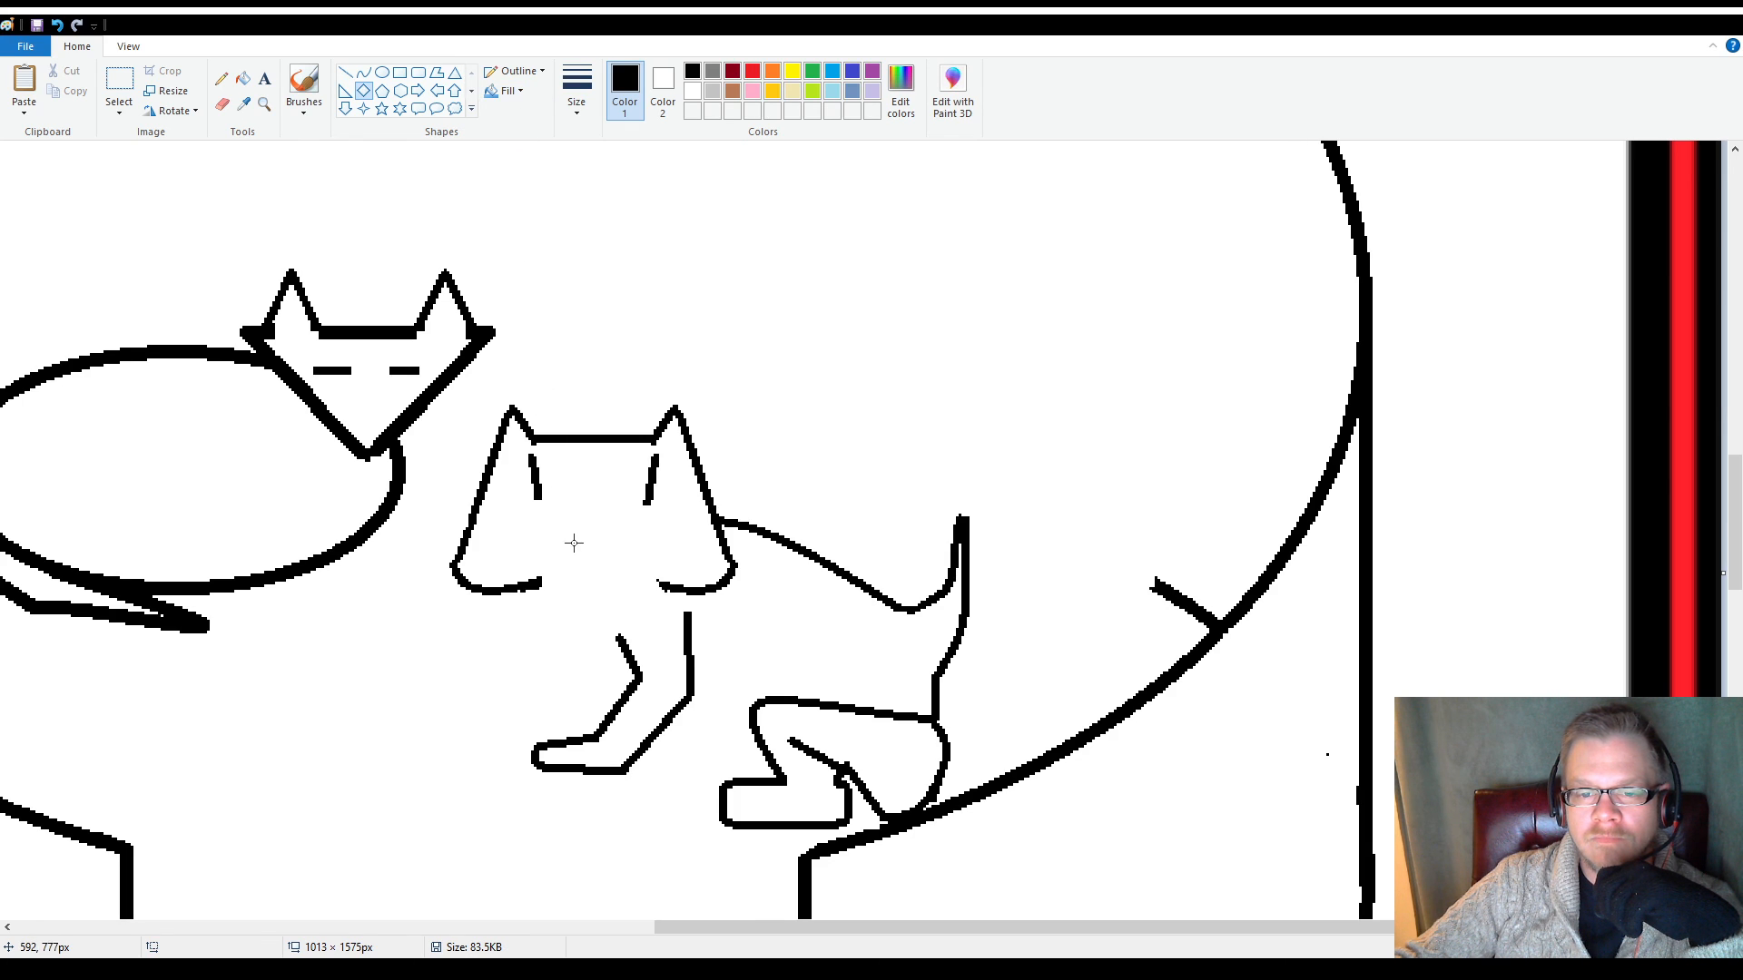
pyautogui.moveTo(589, 558); pyautogui.dragTo(602, 567)
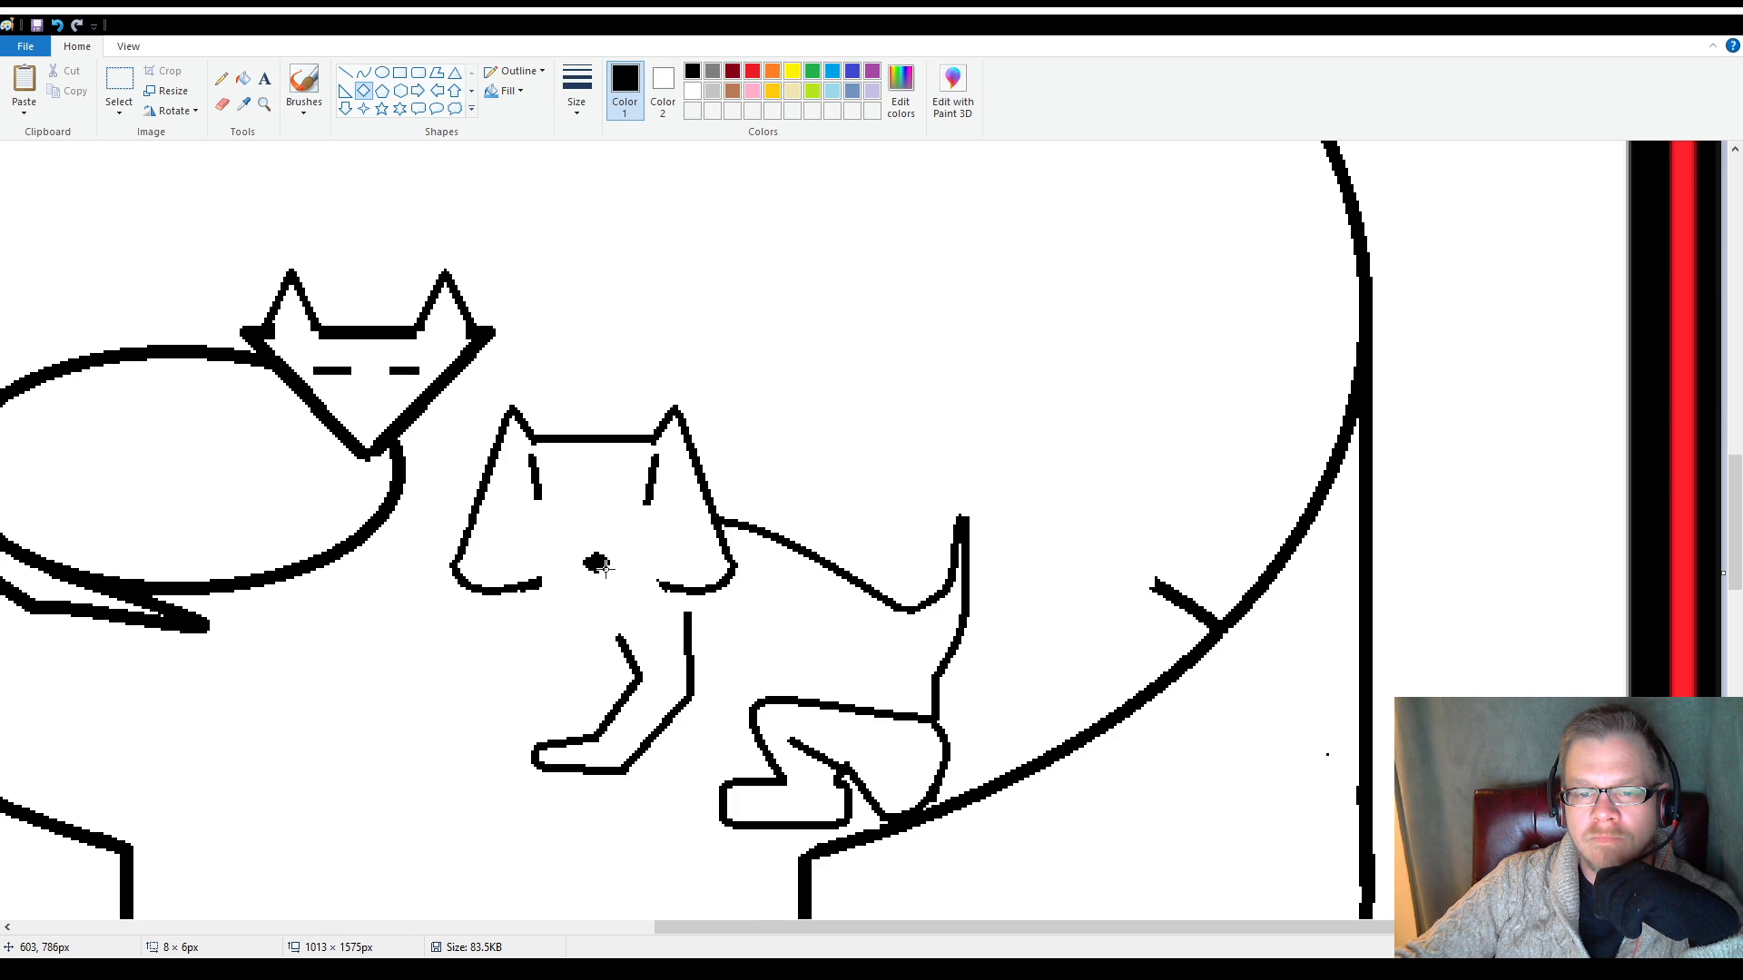
pyautogui.click(578, 366)
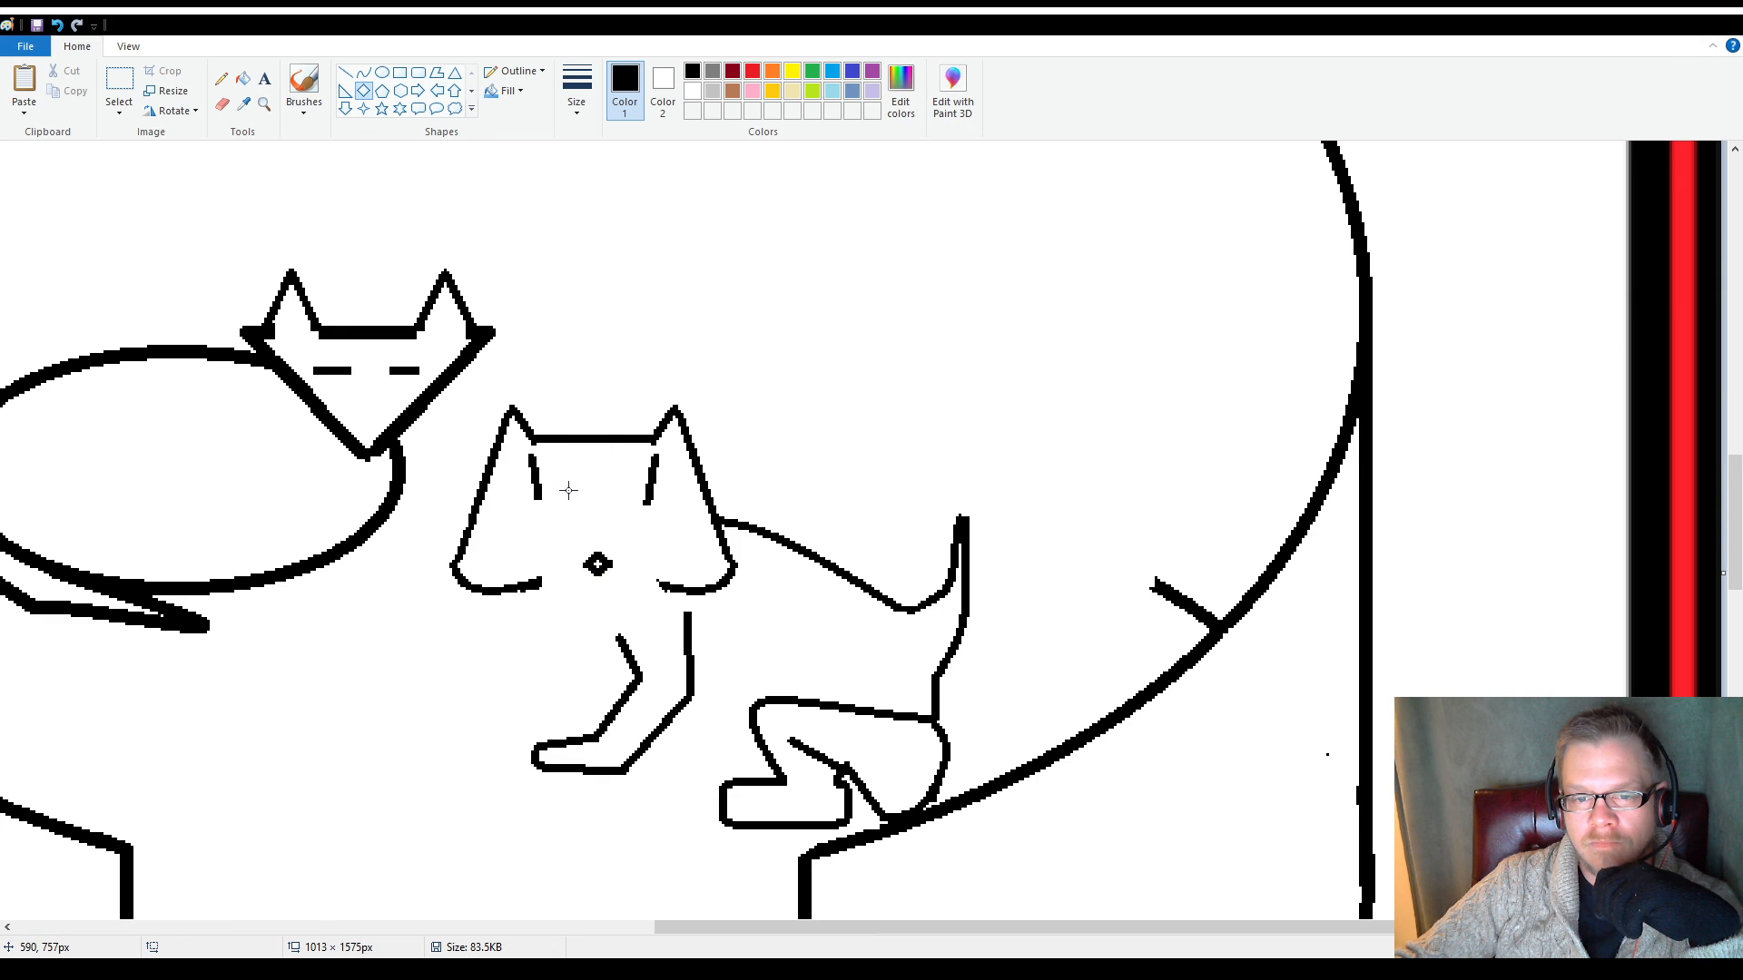
pyautogui.click(382, 72)
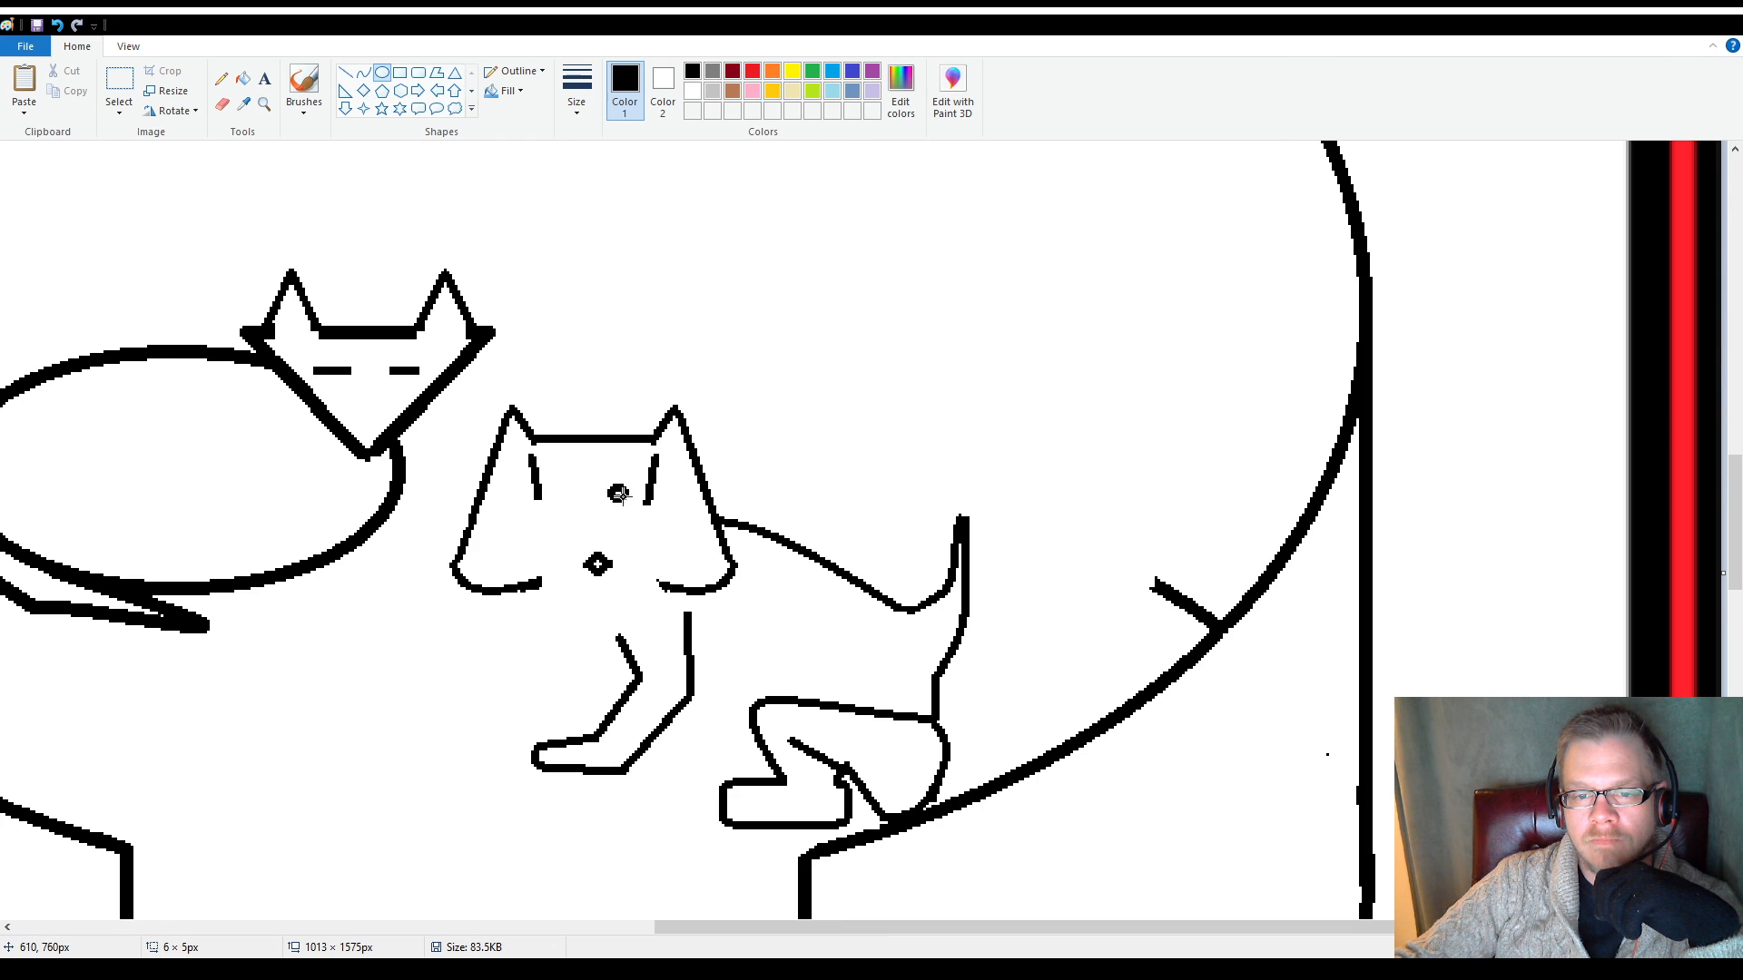
pyautogui.moveTo(632, 501); pyautogui.dragTo(640, 501)
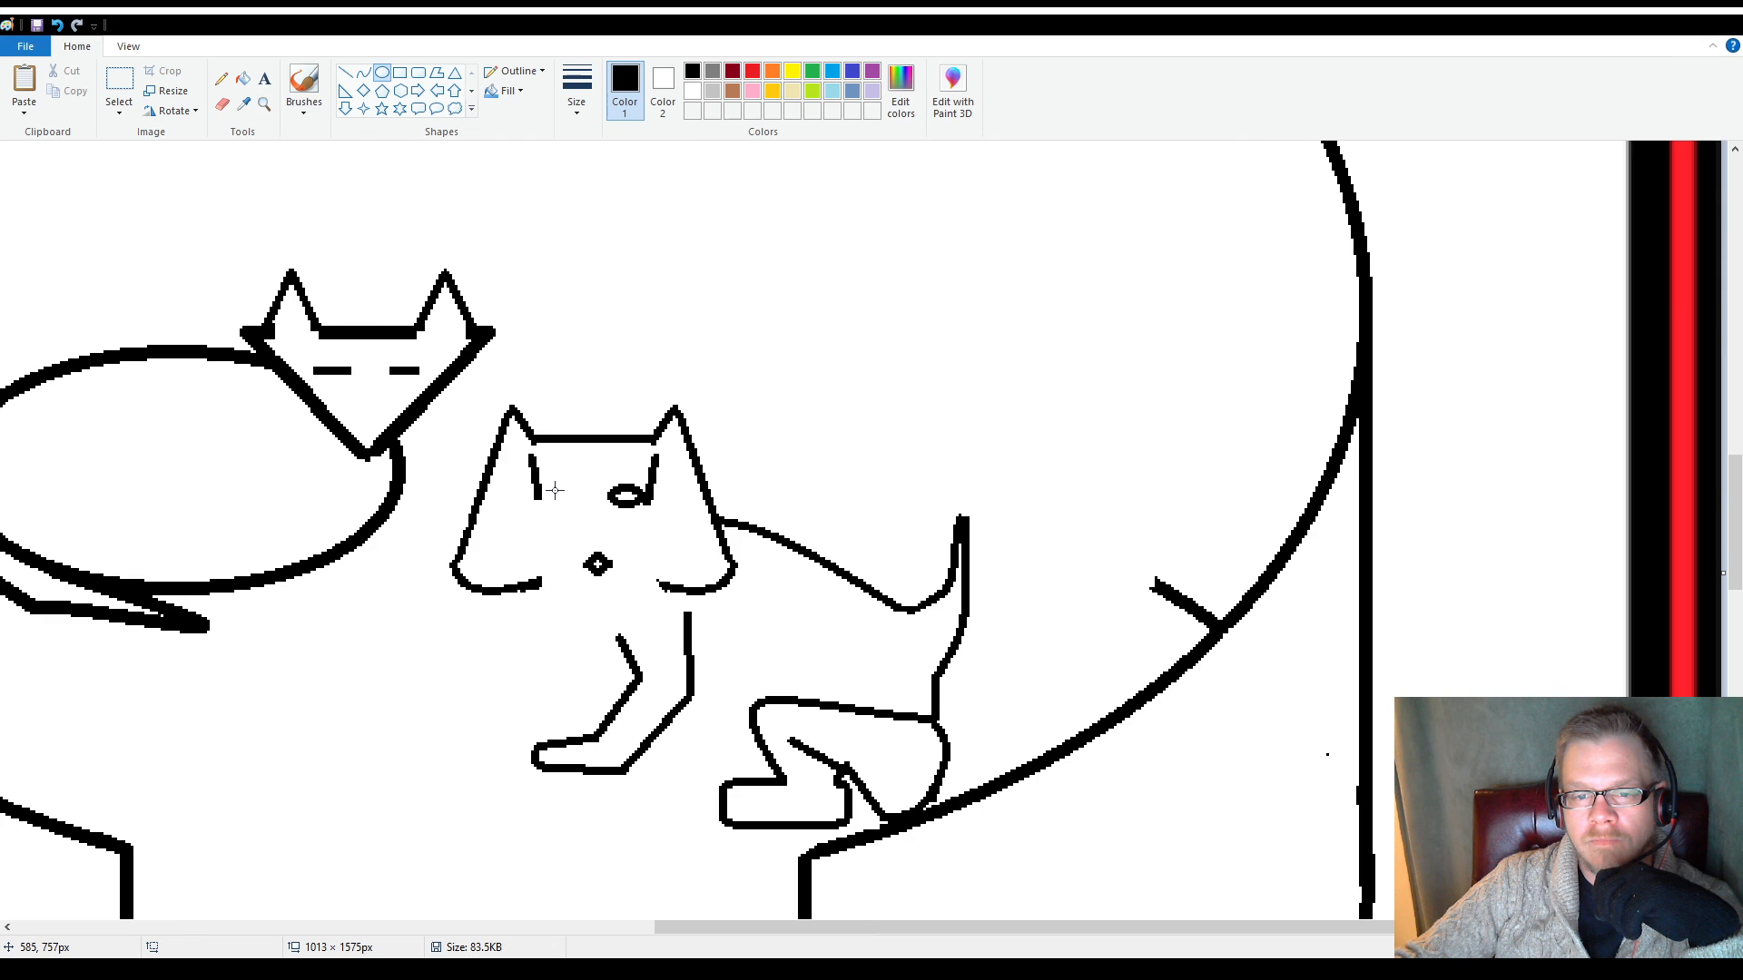
pyautogui.moveTo(547, 485); pyautogui.dragTo(579, 502)
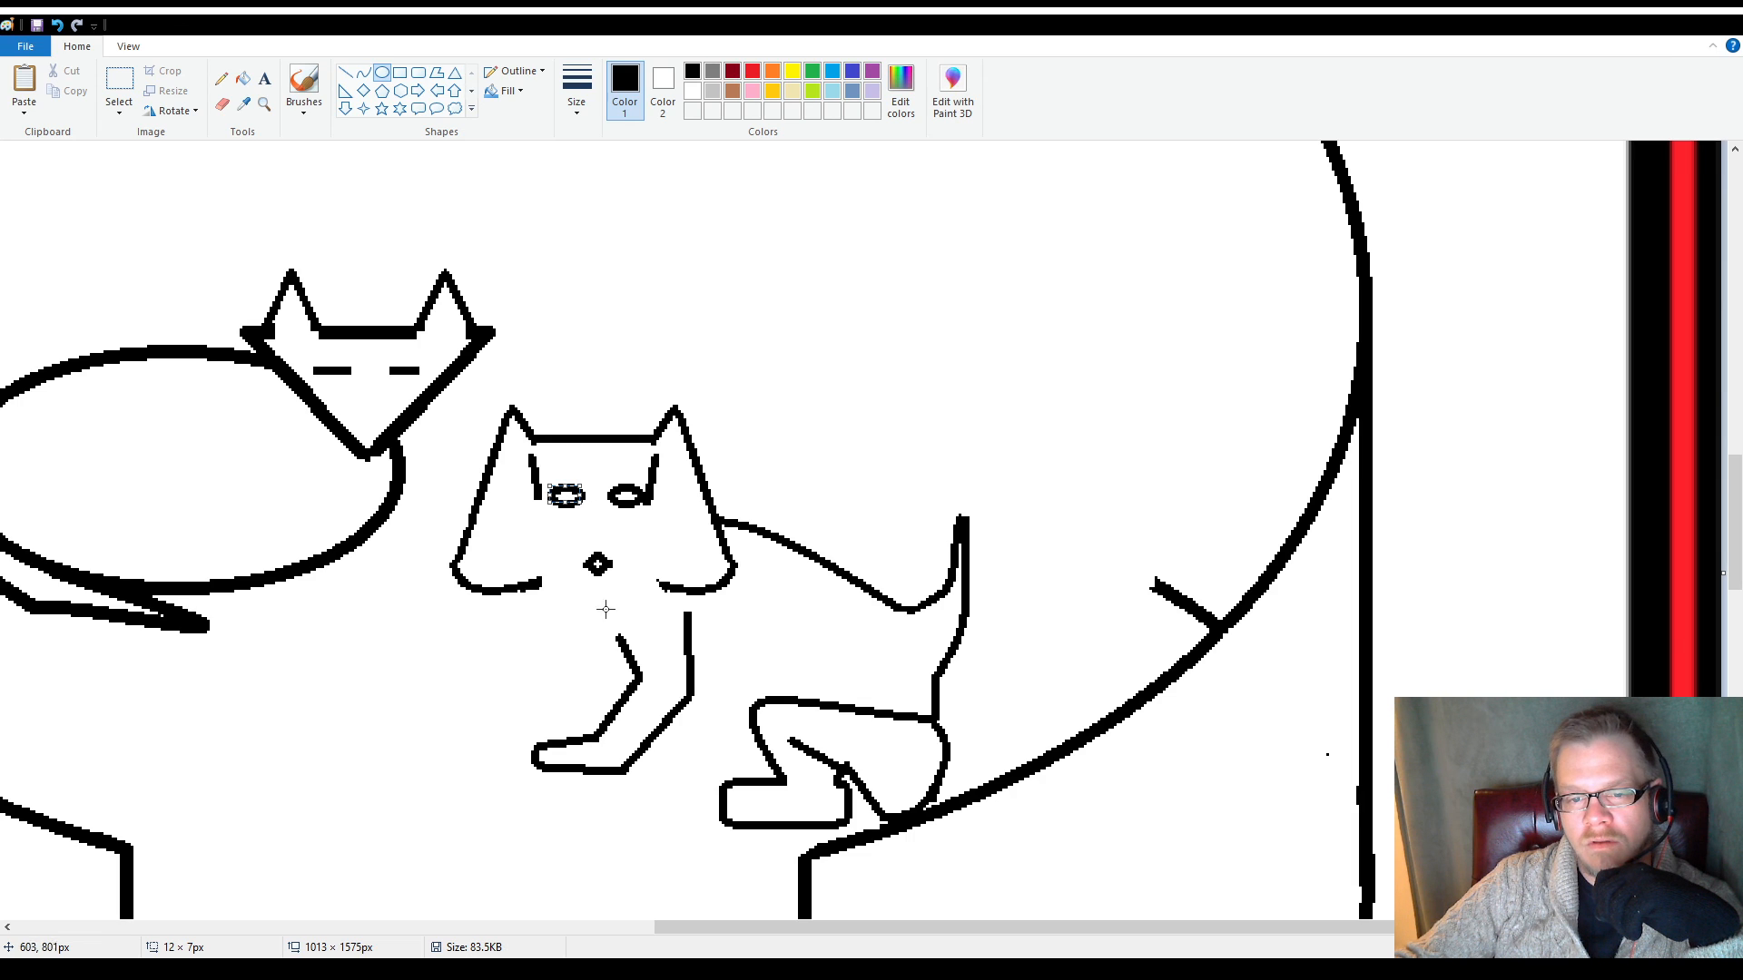
pyautogui.click(566, 628)
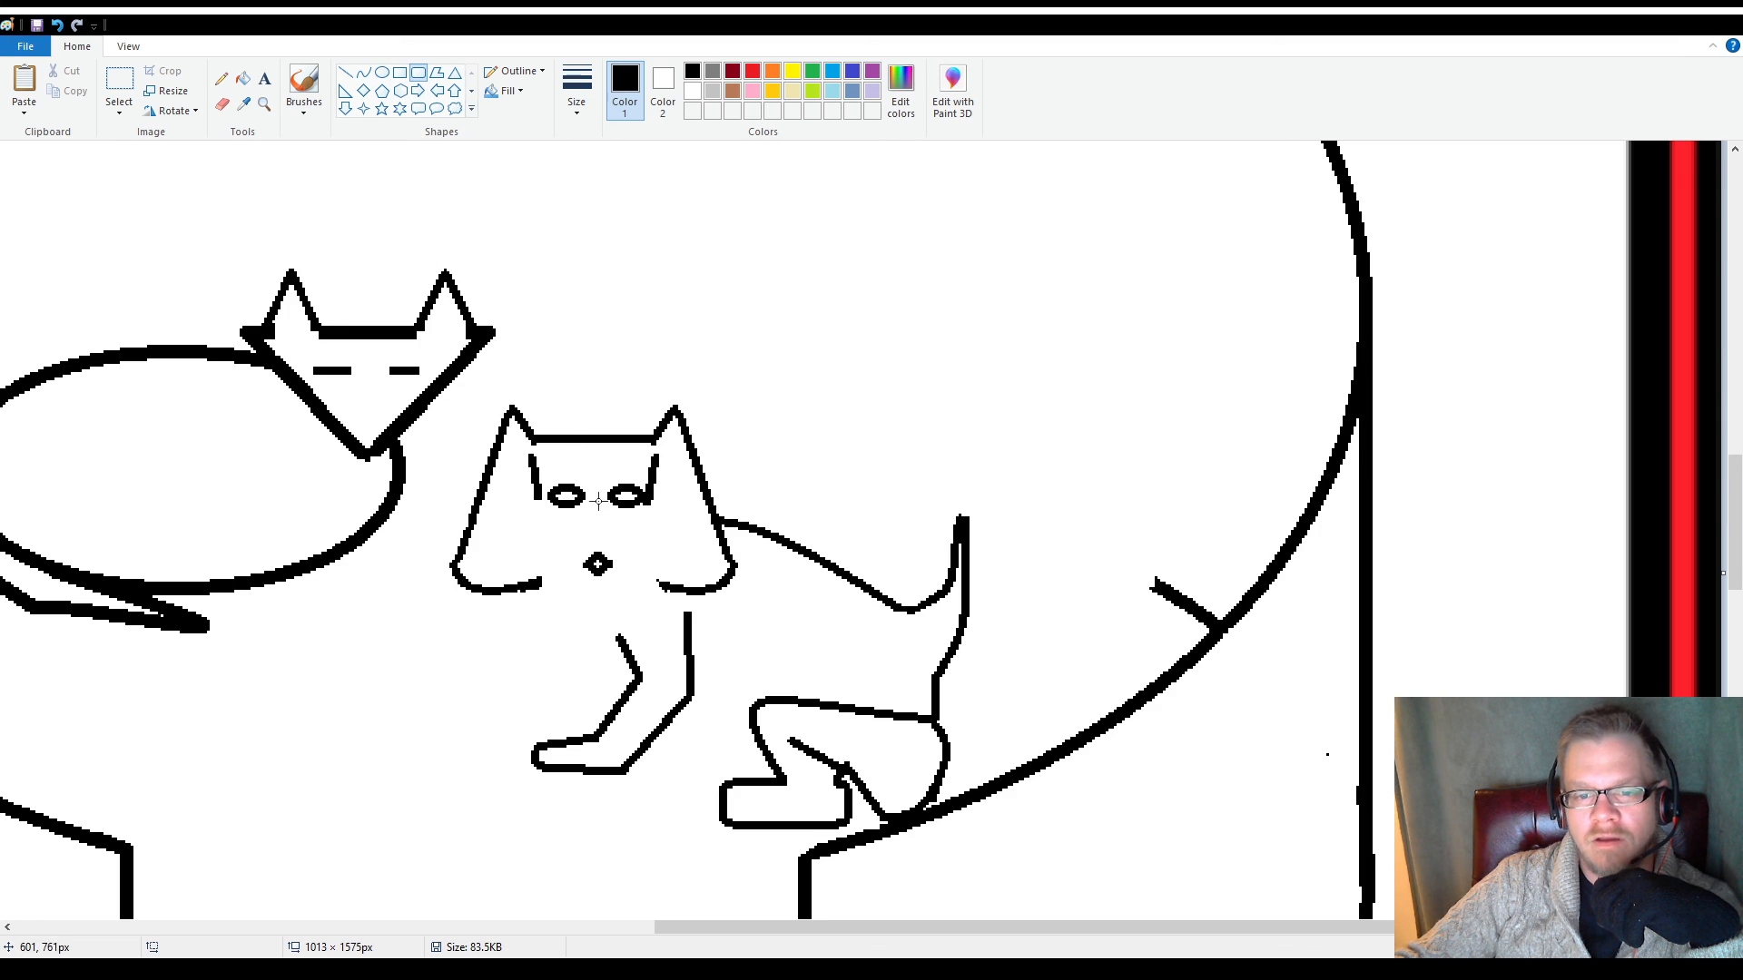
# Draw curves from both ears' inner edges down to the chin to outline the face, and close the gaps to the ear bottoms with short lines
pyautogui.moveTo(572, 536)
pyautogui.mouseDown()
pyautogui.moveTo(635, 608)
pyautogui.moveTo(572, 541)
pyautogui.mouseUp()
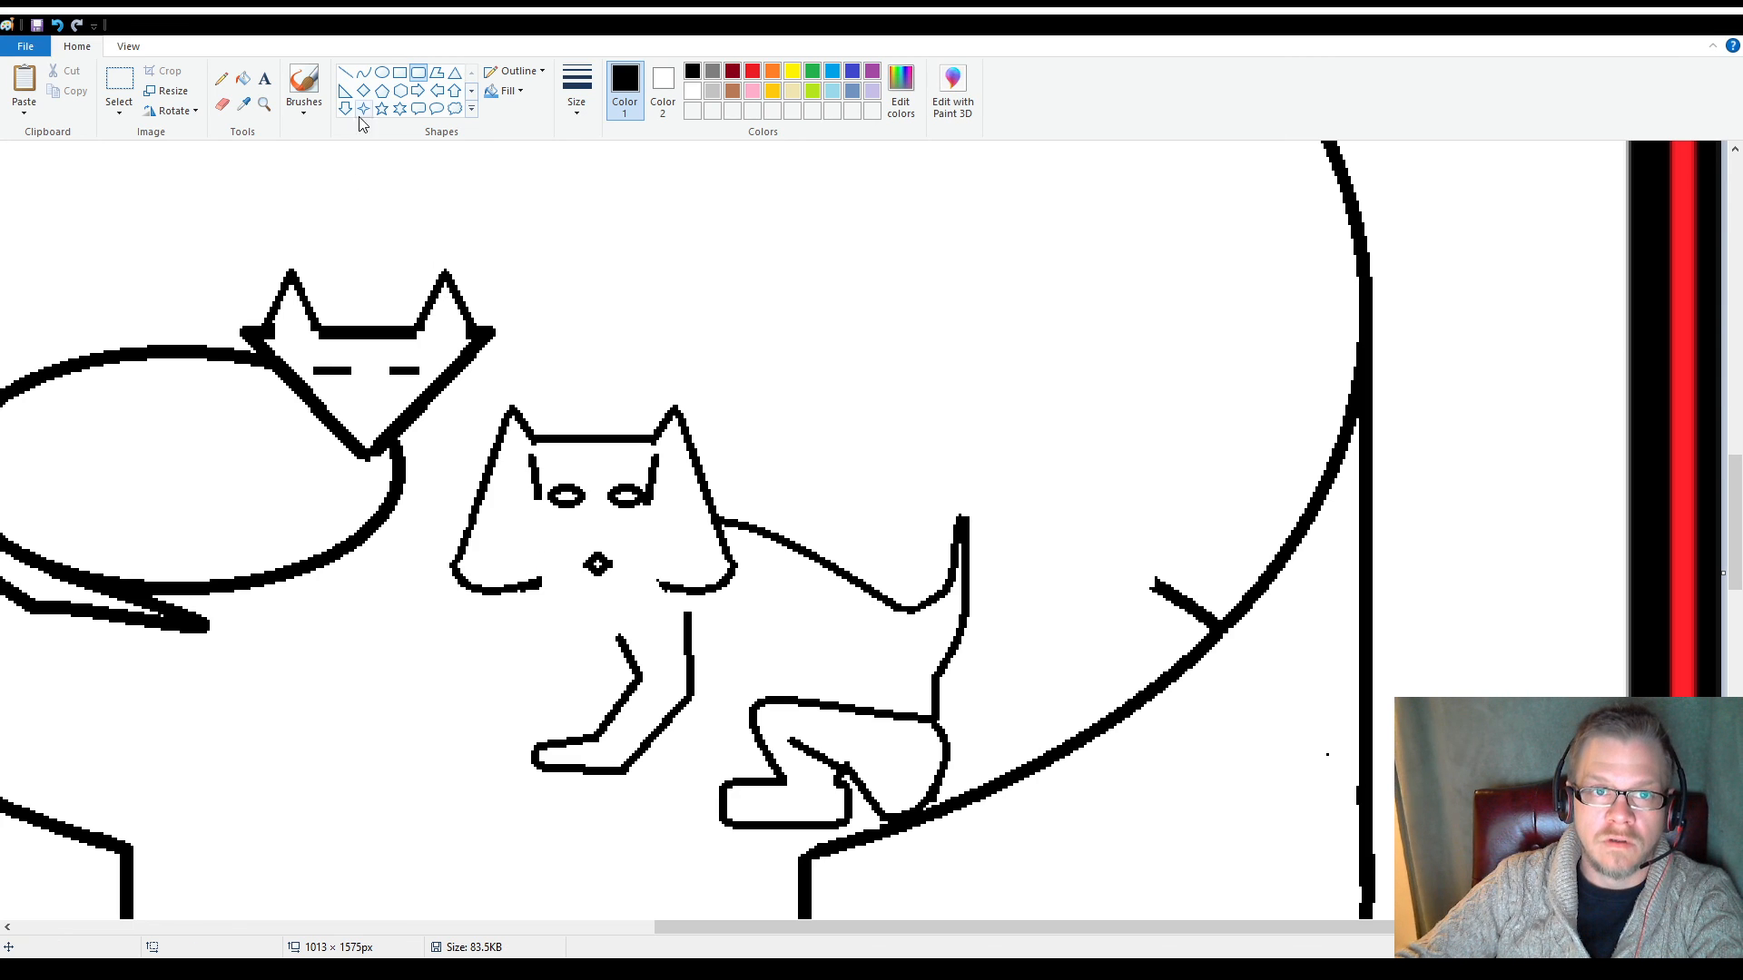
pyautogui.click(363, 72)
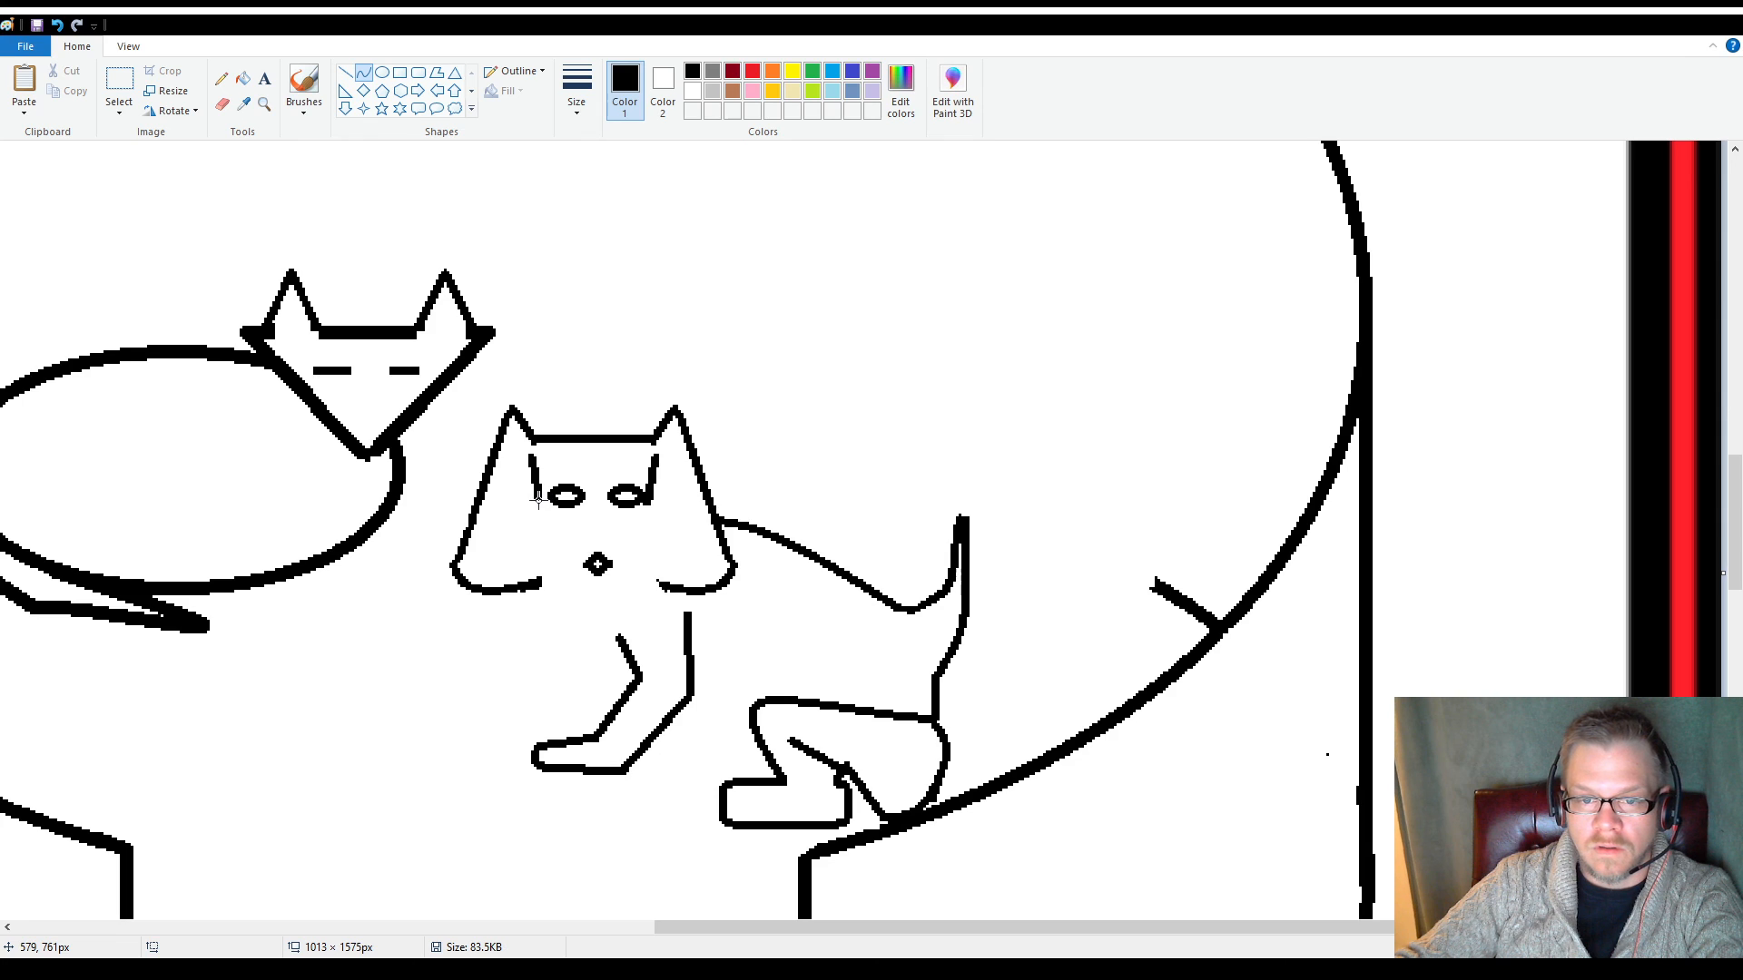
pyautogui.moveTo(538, 497); pyautogui.dragTo(543, 585)
pyautogui.click(498, 518)
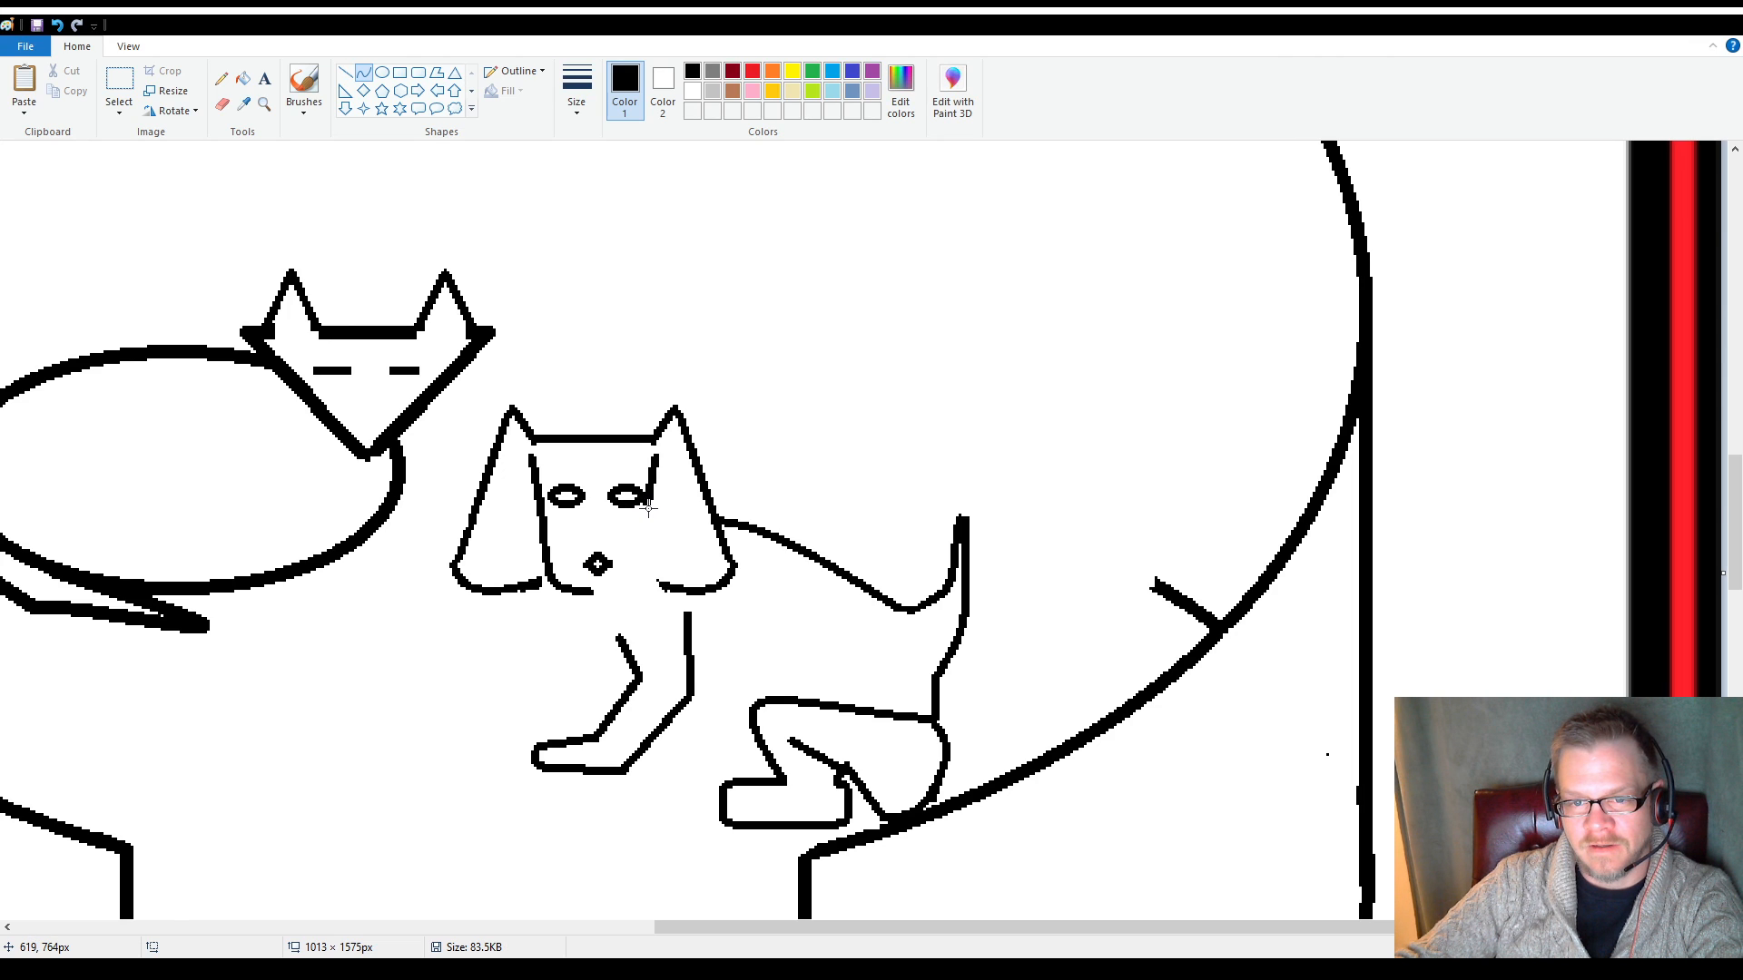
pyautogui.moveTo(645, 504)
pyautogui.mouseDown()
pyautogui.moveTo(596, 589)
pyautogui.moveTo(635, 570)
pyautogui.moveTo(651, 585)
pyautogui.mouseUp()
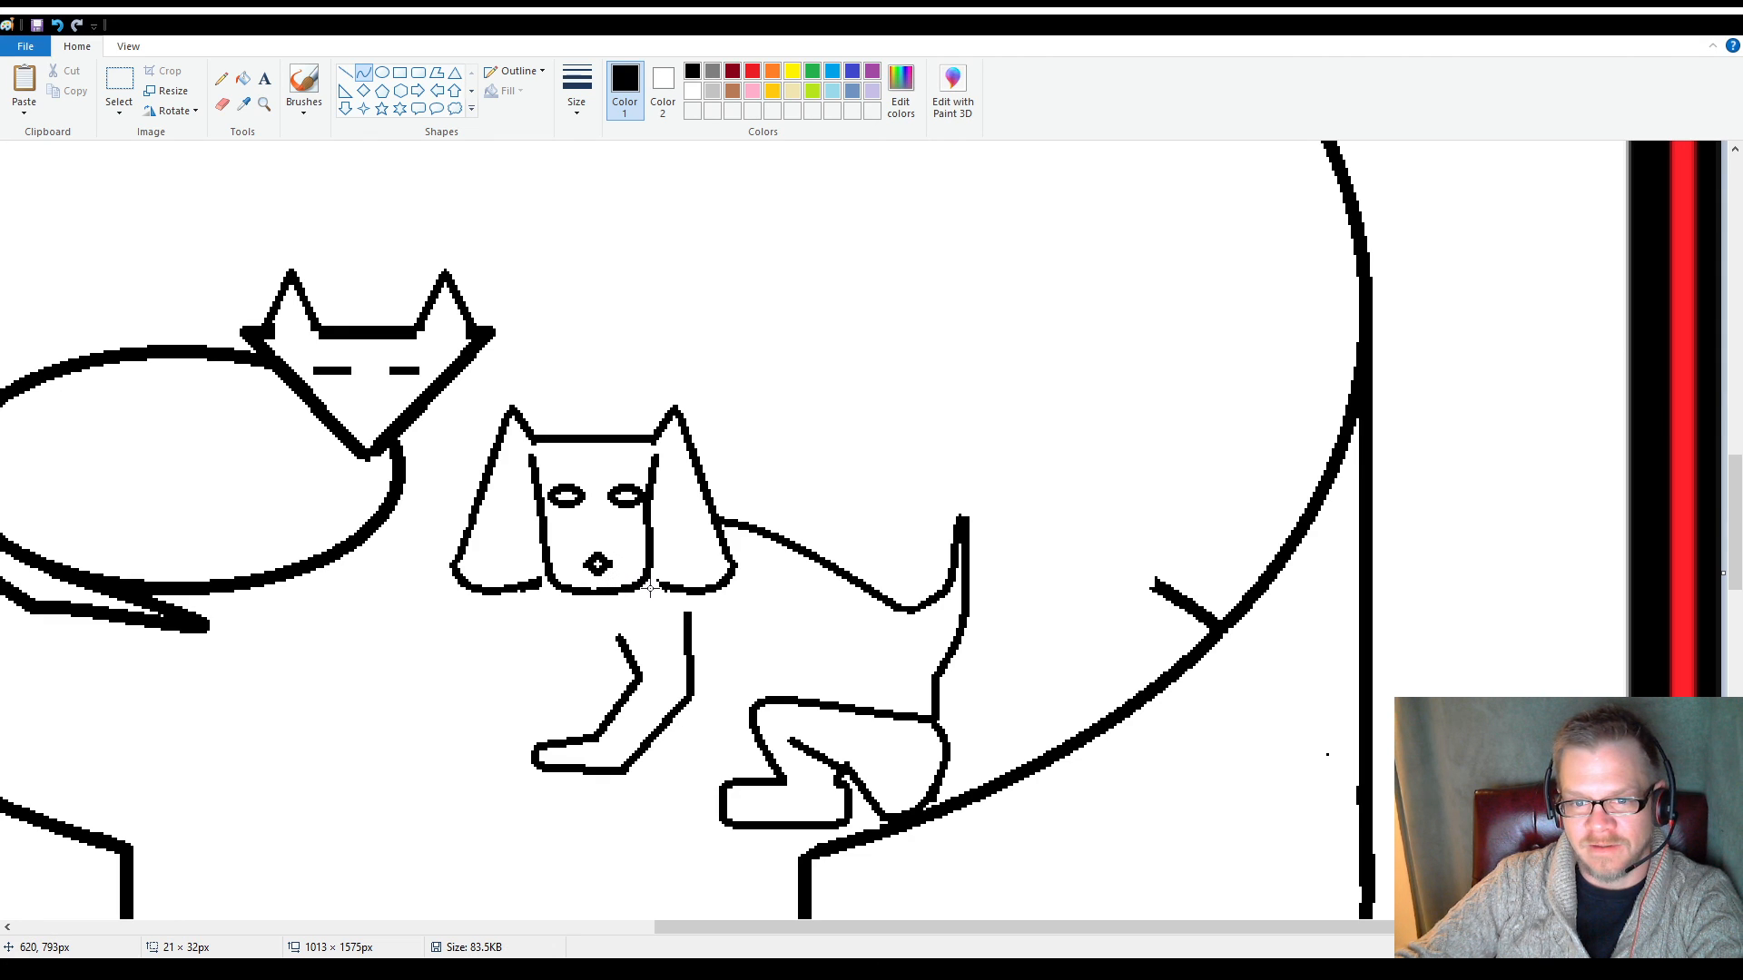
pyautogui.moveTo(651, 589); pyautogui.dragTo(650, 587)
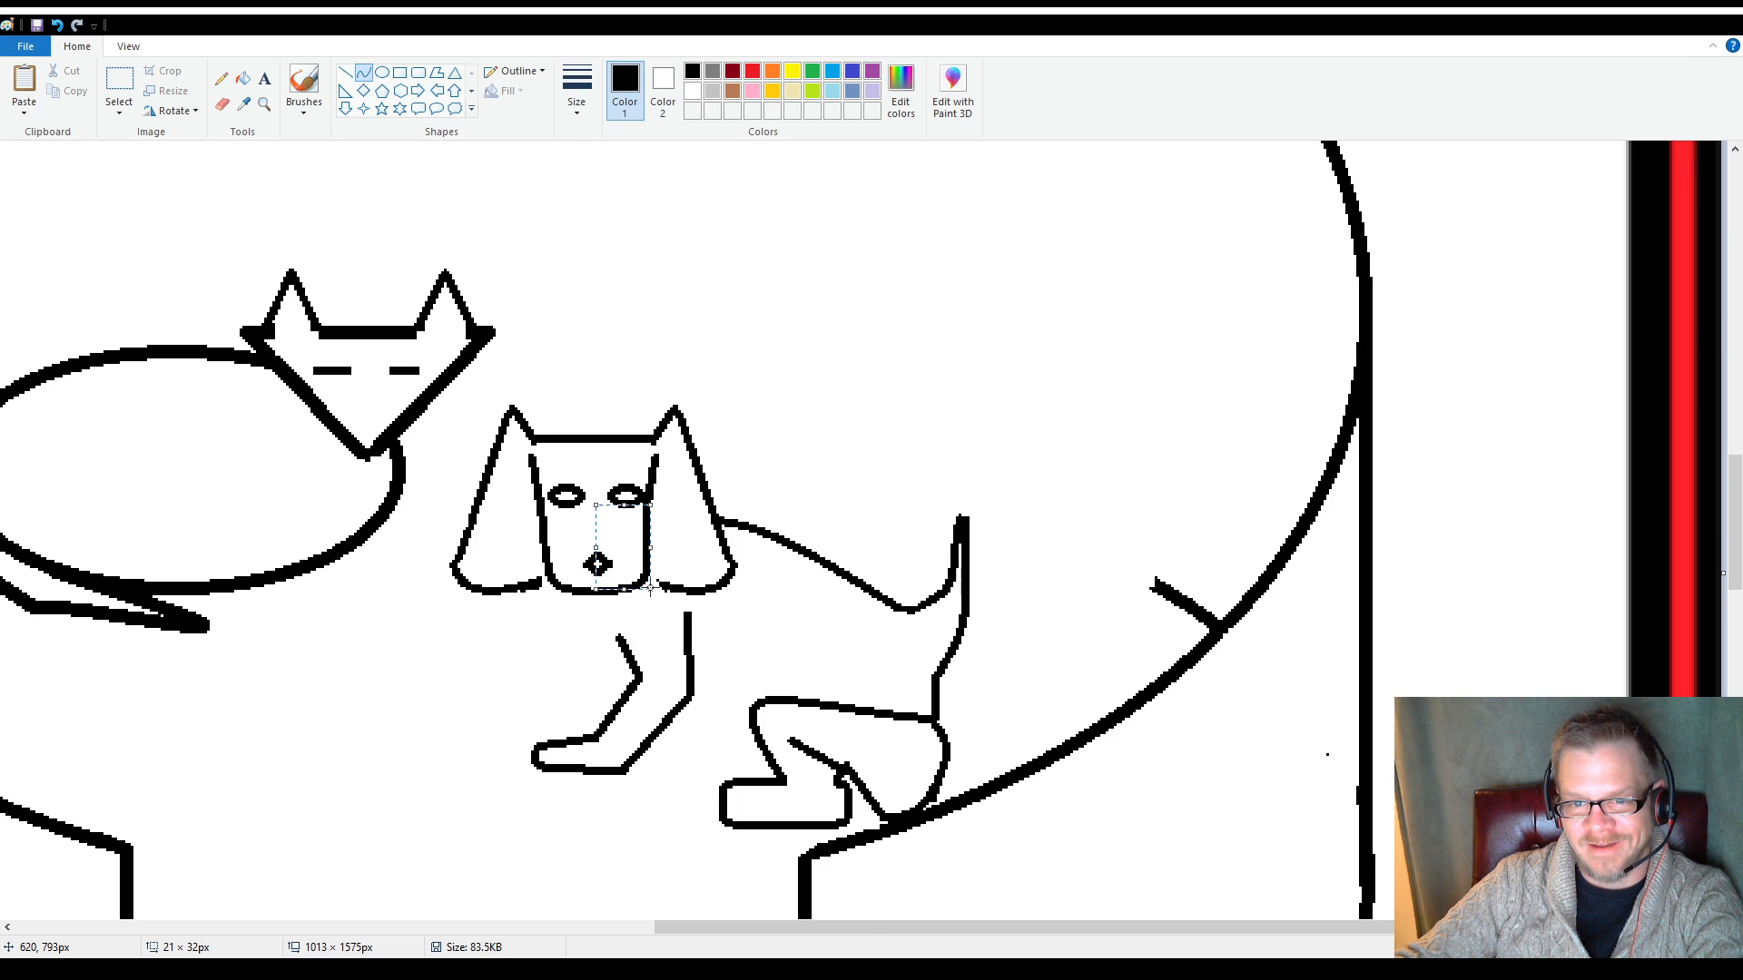
pyautogui.click(528, 658)
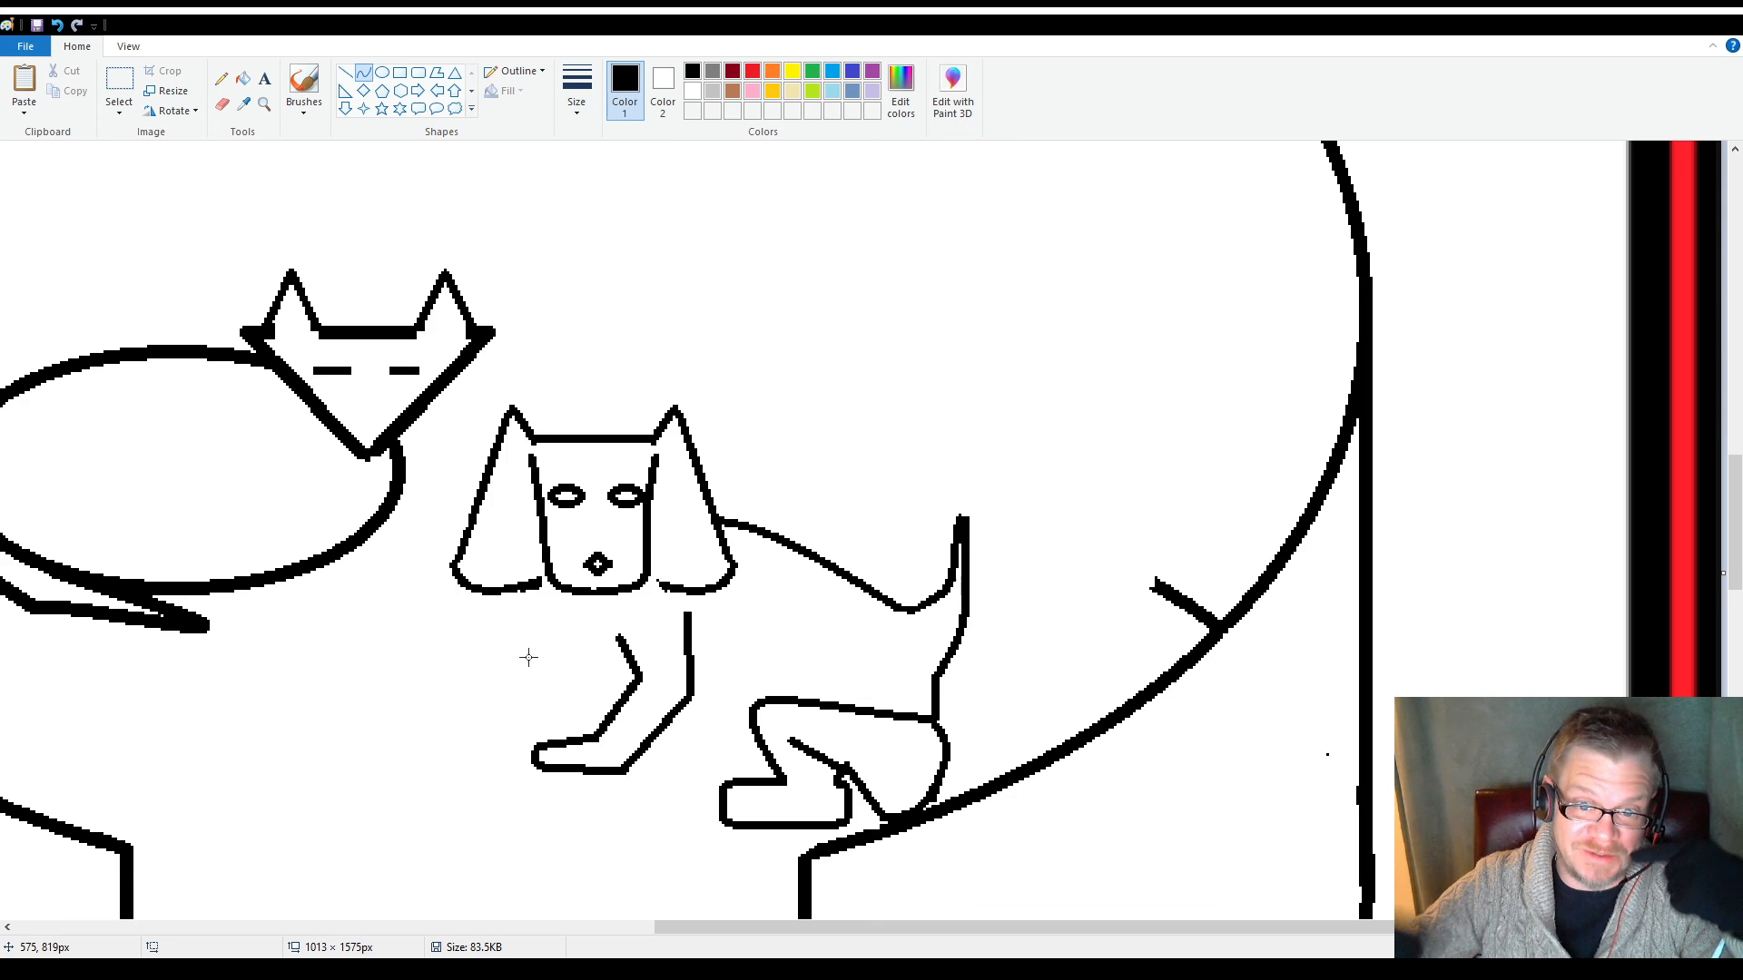
pyautogui.click(345, 73)
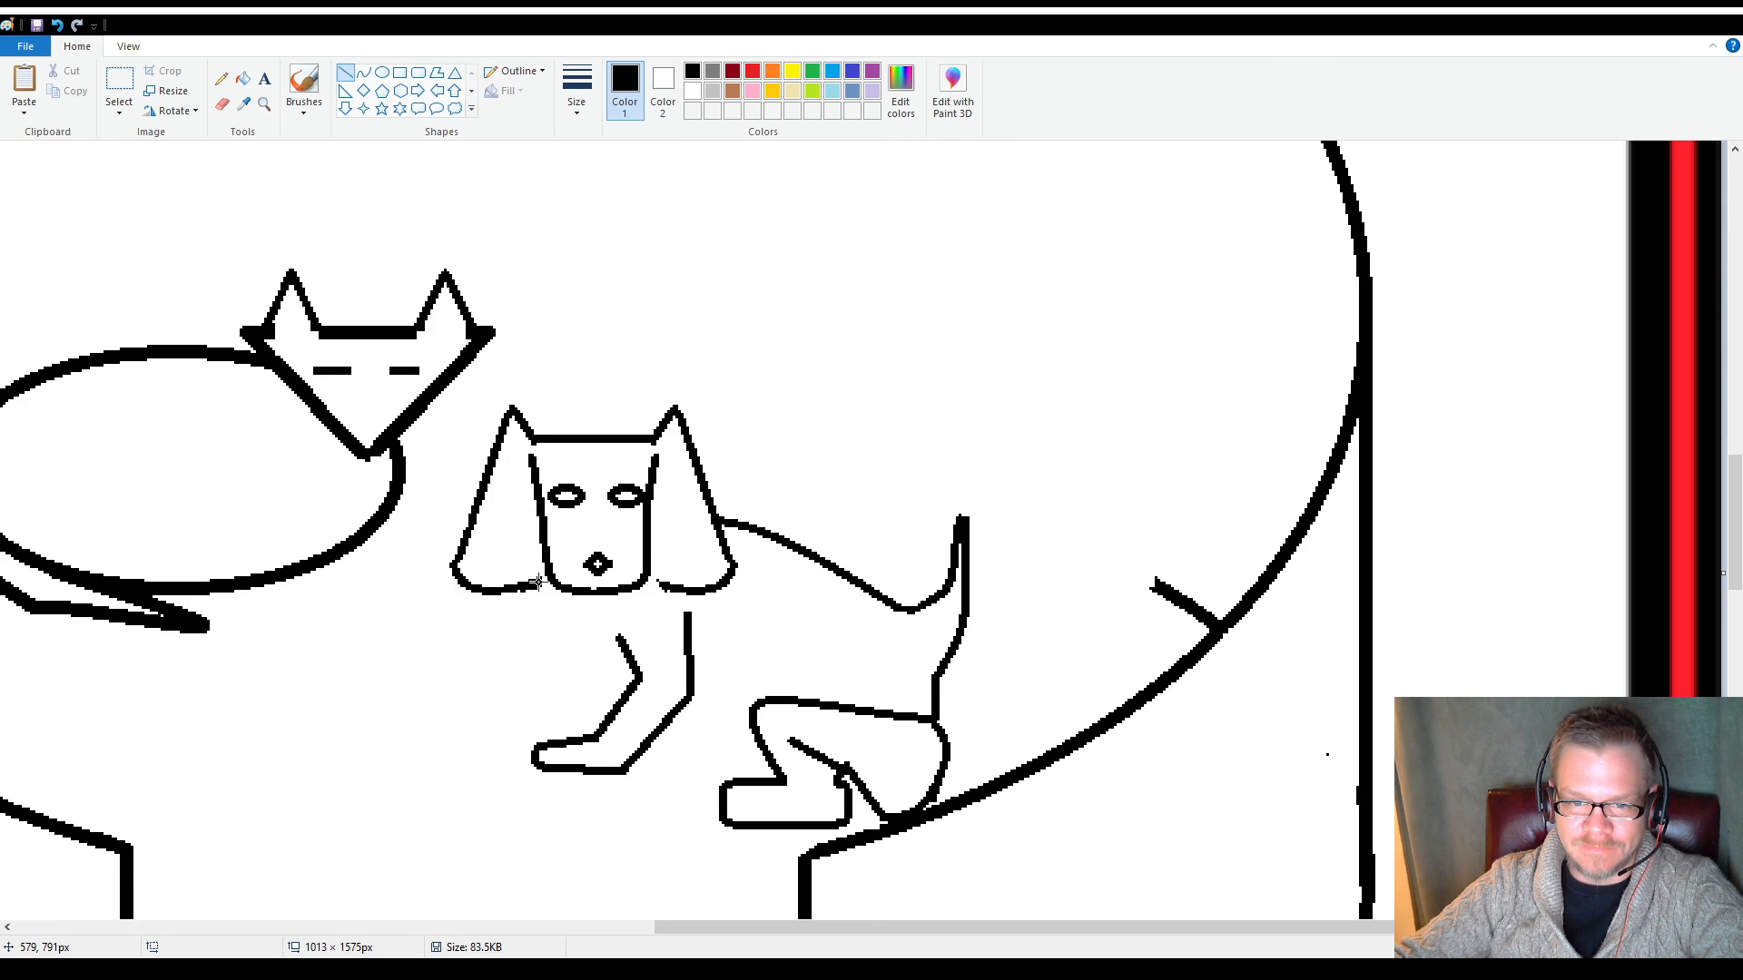
pyautogui.moveTo(539, 582); pyautogui.dragTo(655, 581)
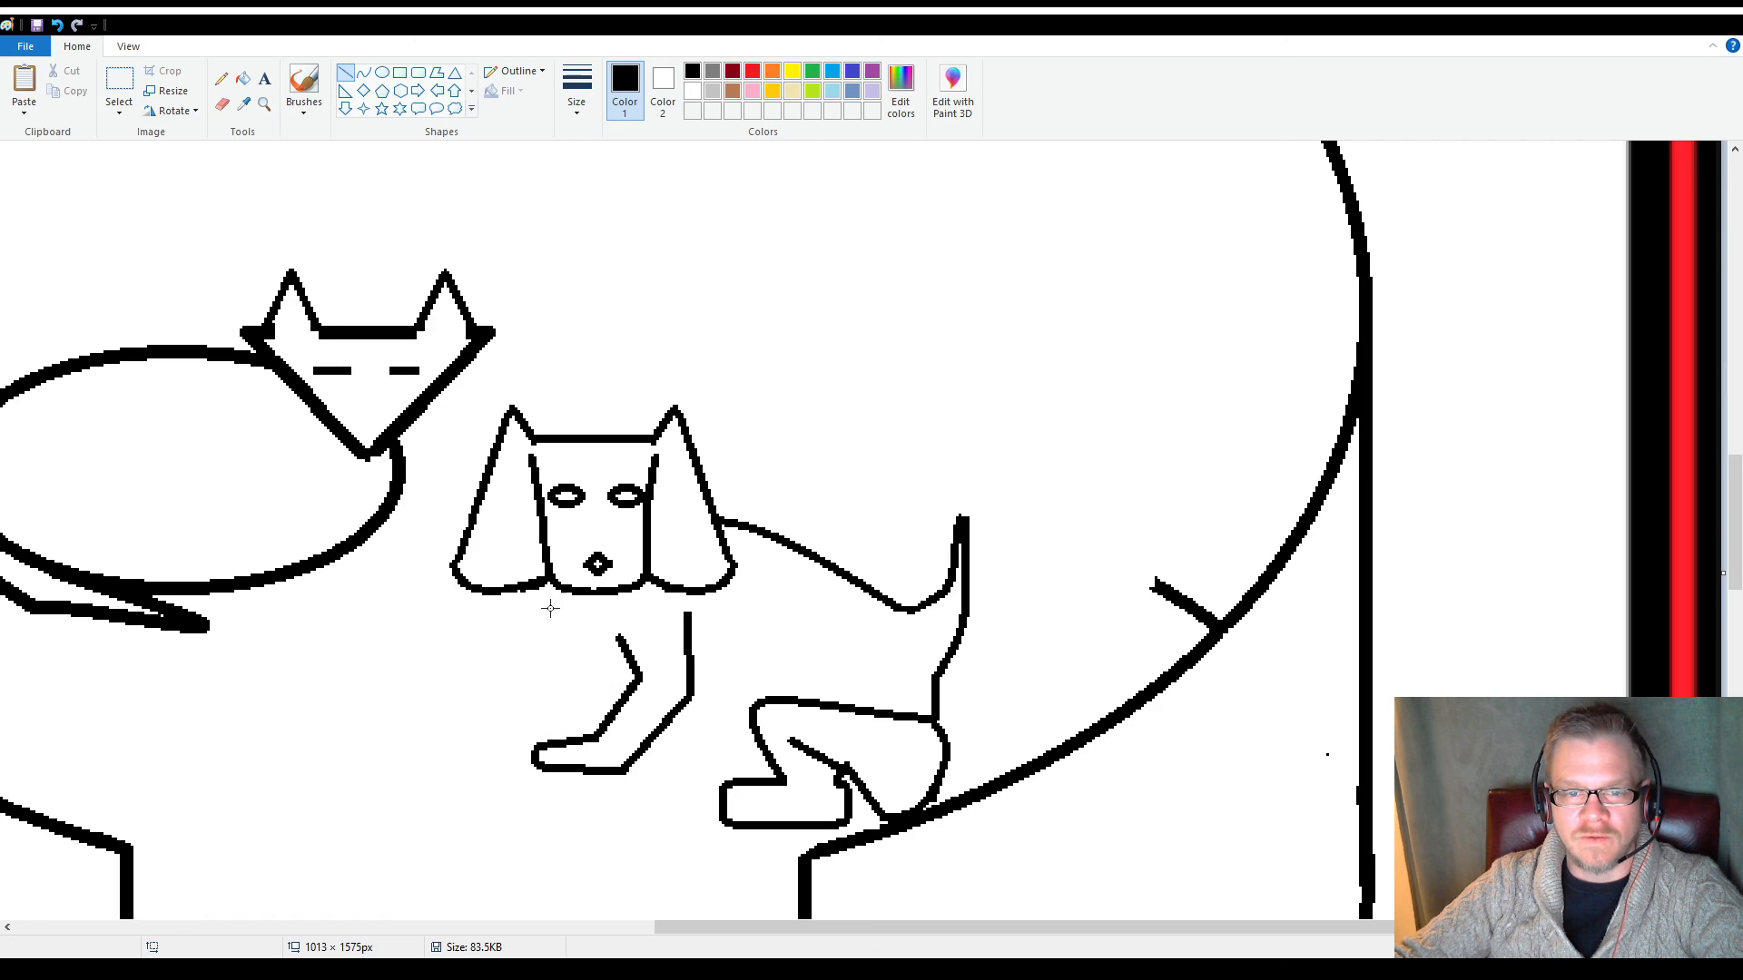
# Delete the bent front leg and its paw below the head, section by section
pyautogui.click(119, 86)
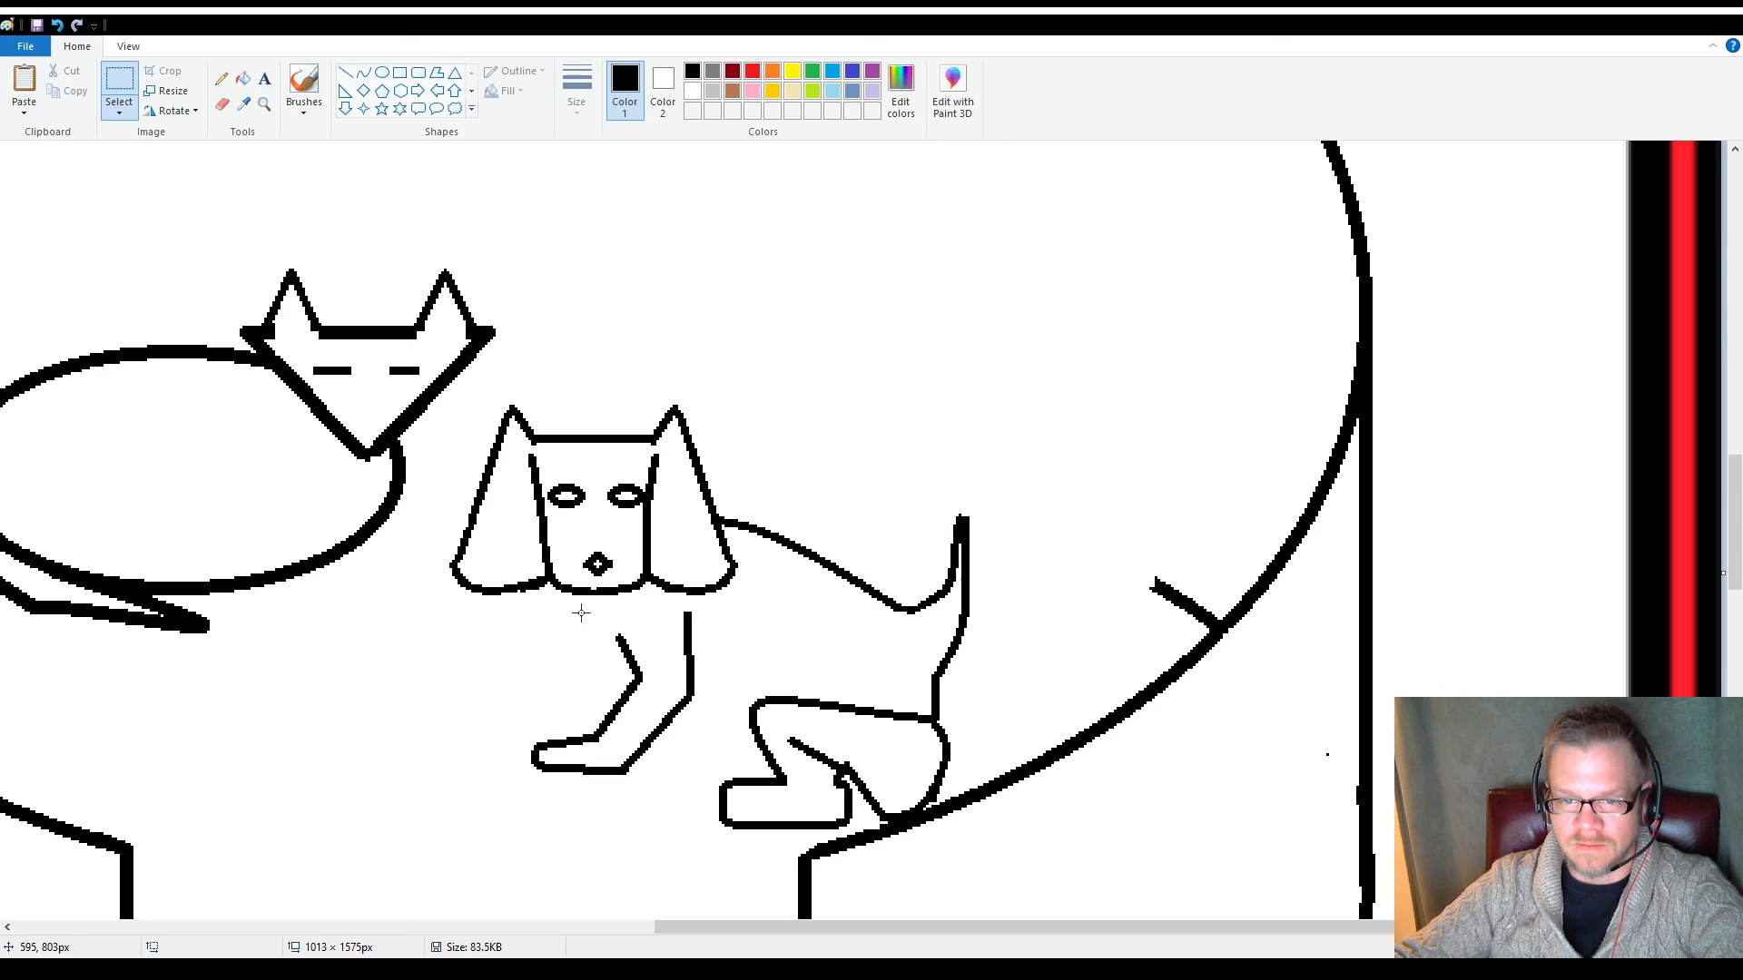
pyautogui.moveTo(589, 616)
pyautogui.mouseDown()
pyautogui.moveTo(704, 726)
pyautogui.moveTo(723, 636)
pyautogui.mouseUp()
pyautogui.press('Delete')
pyautogui.press('Delete')
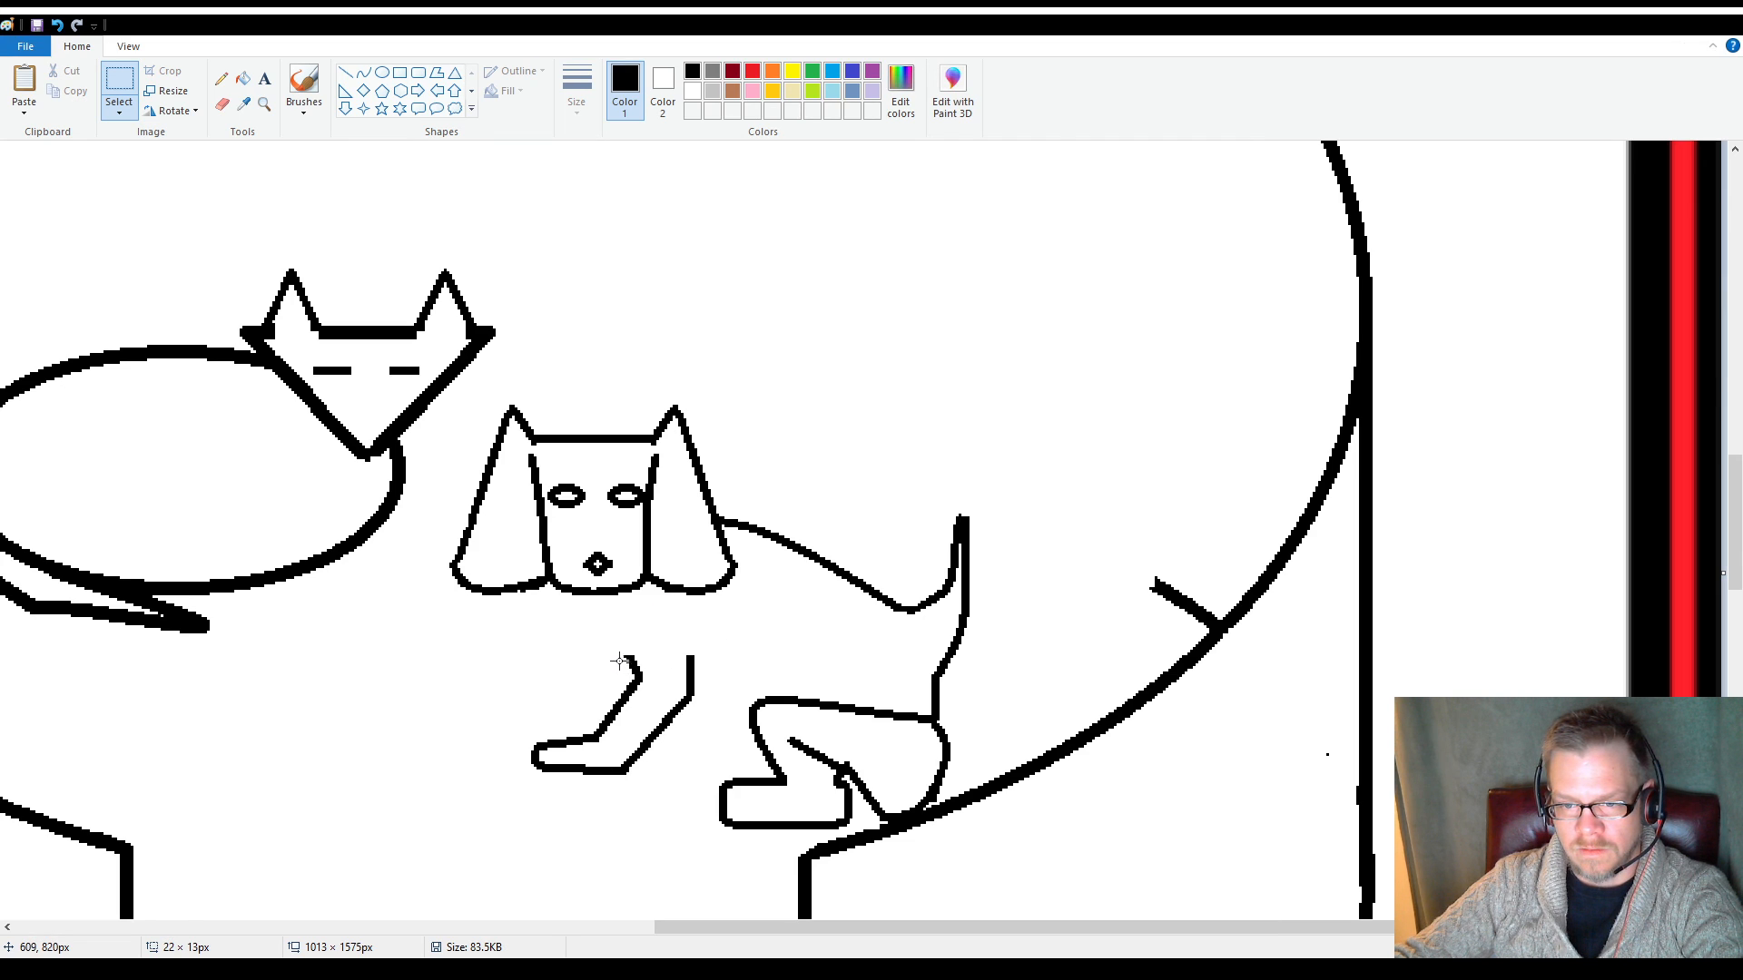
pyautogui.moveTo(617, 648); pyautogui.dragTo(705, 718)
pyautogui.press('Delete')
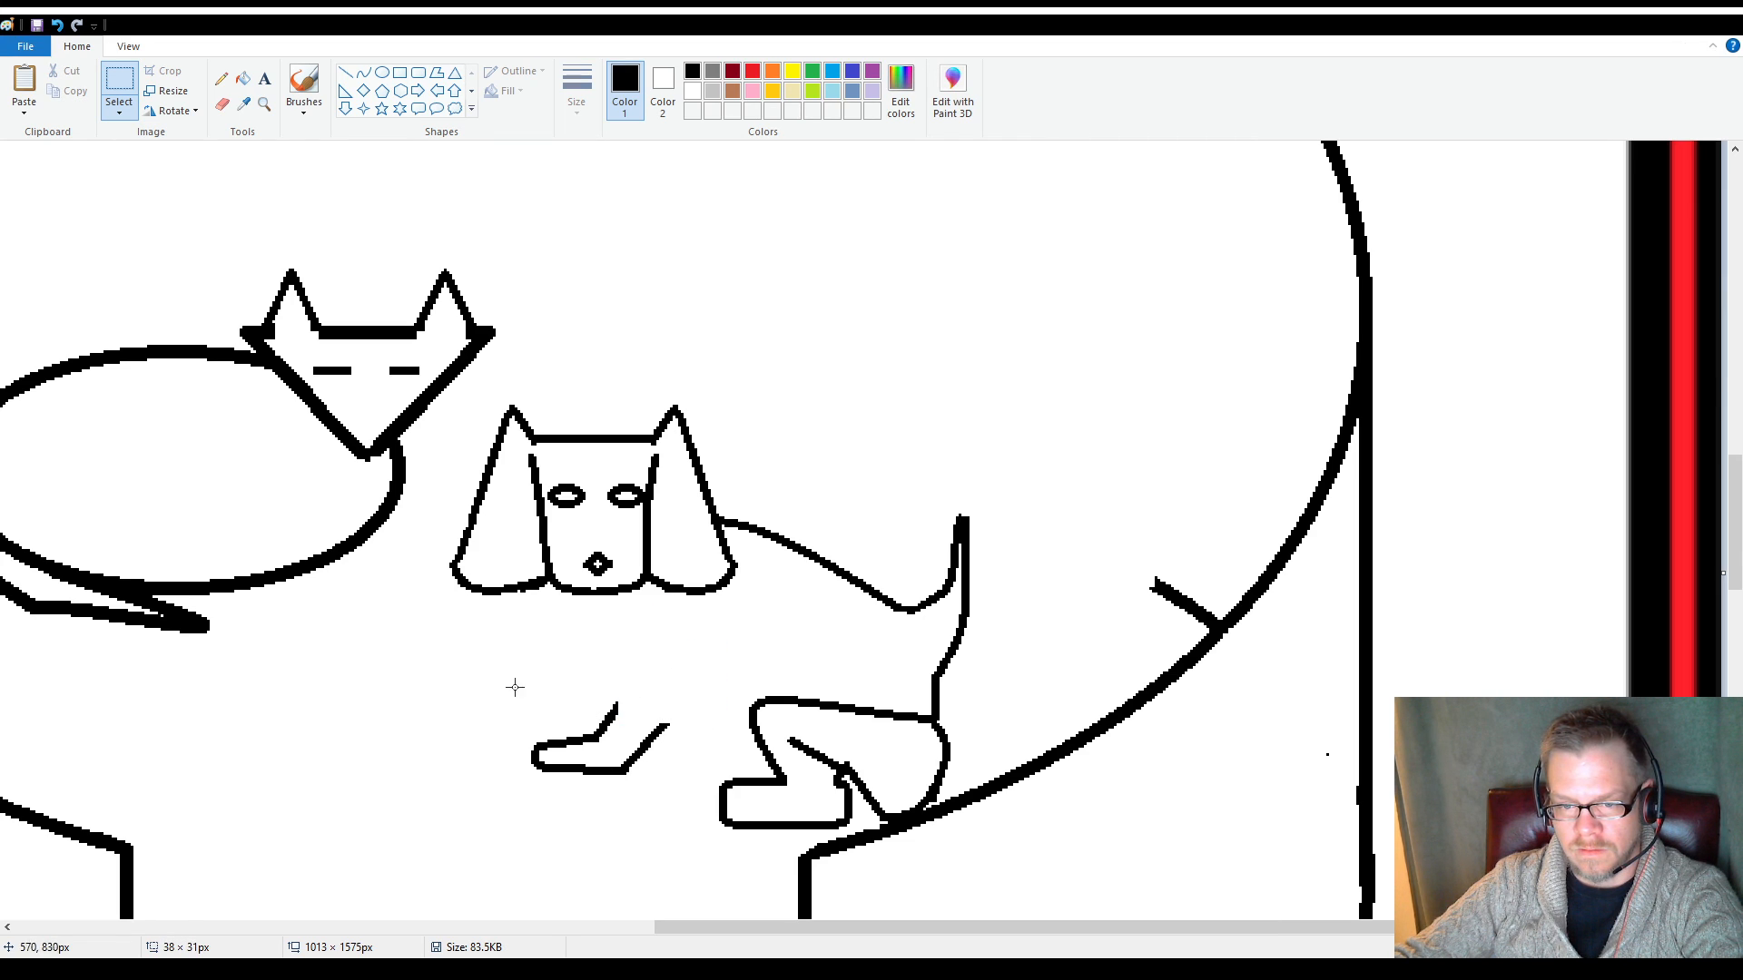
pyautogui.moveTo(514, 687)
pyautogui.mouseDown()
pyautogui.moveTo(719, 817)
pyautogui.moveTo(668, 798)
pyautogui.mouseUp()
pyautogui.press('Delete')
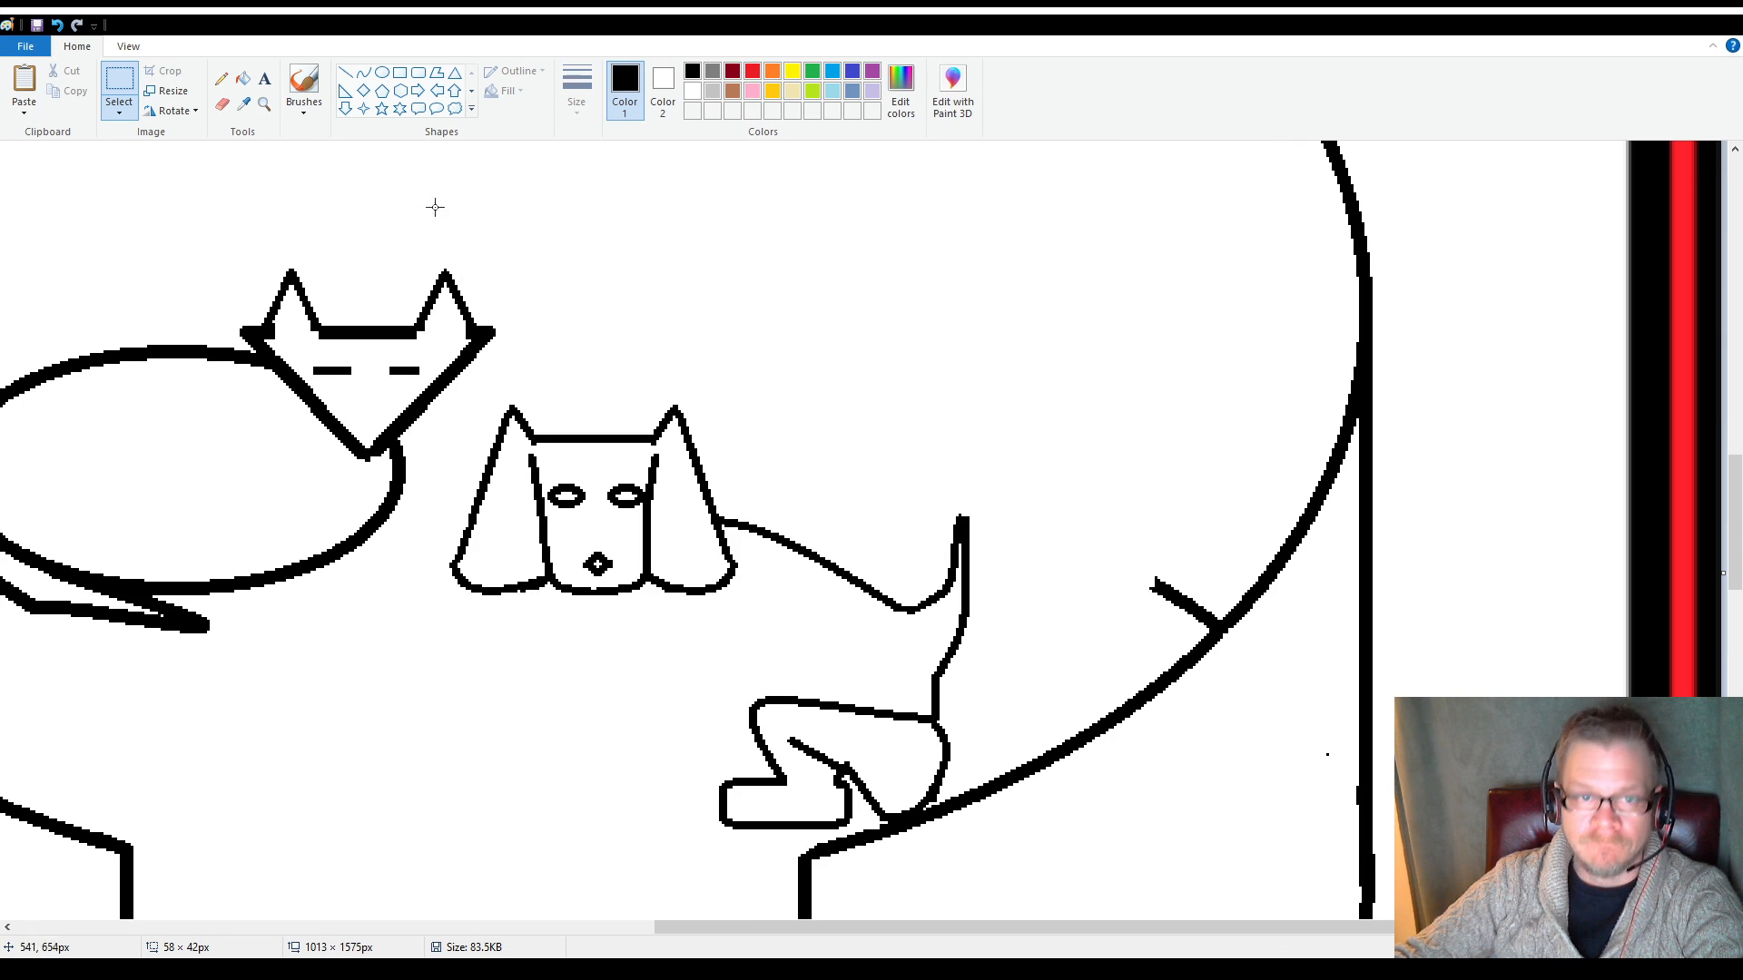
# Draw two separate rounded rectangles of about 32 × 18 px below the head as front paws
pyautogui.click(346, 74)
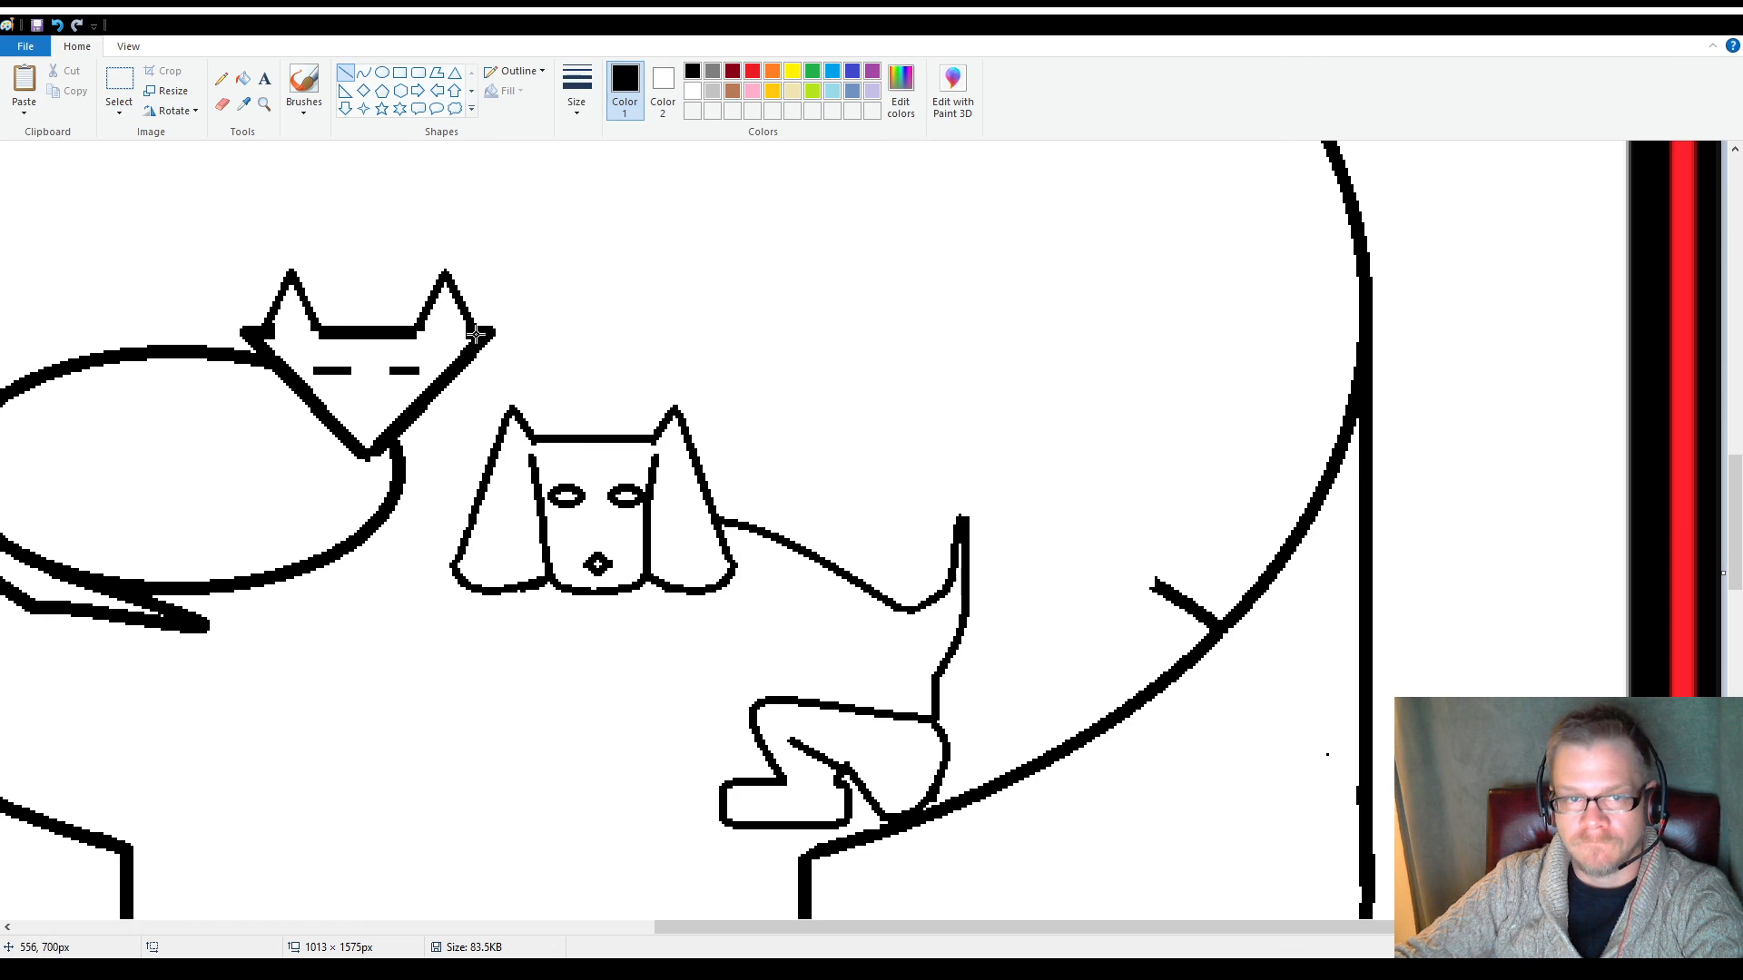
pyautogui.click(417, 72)
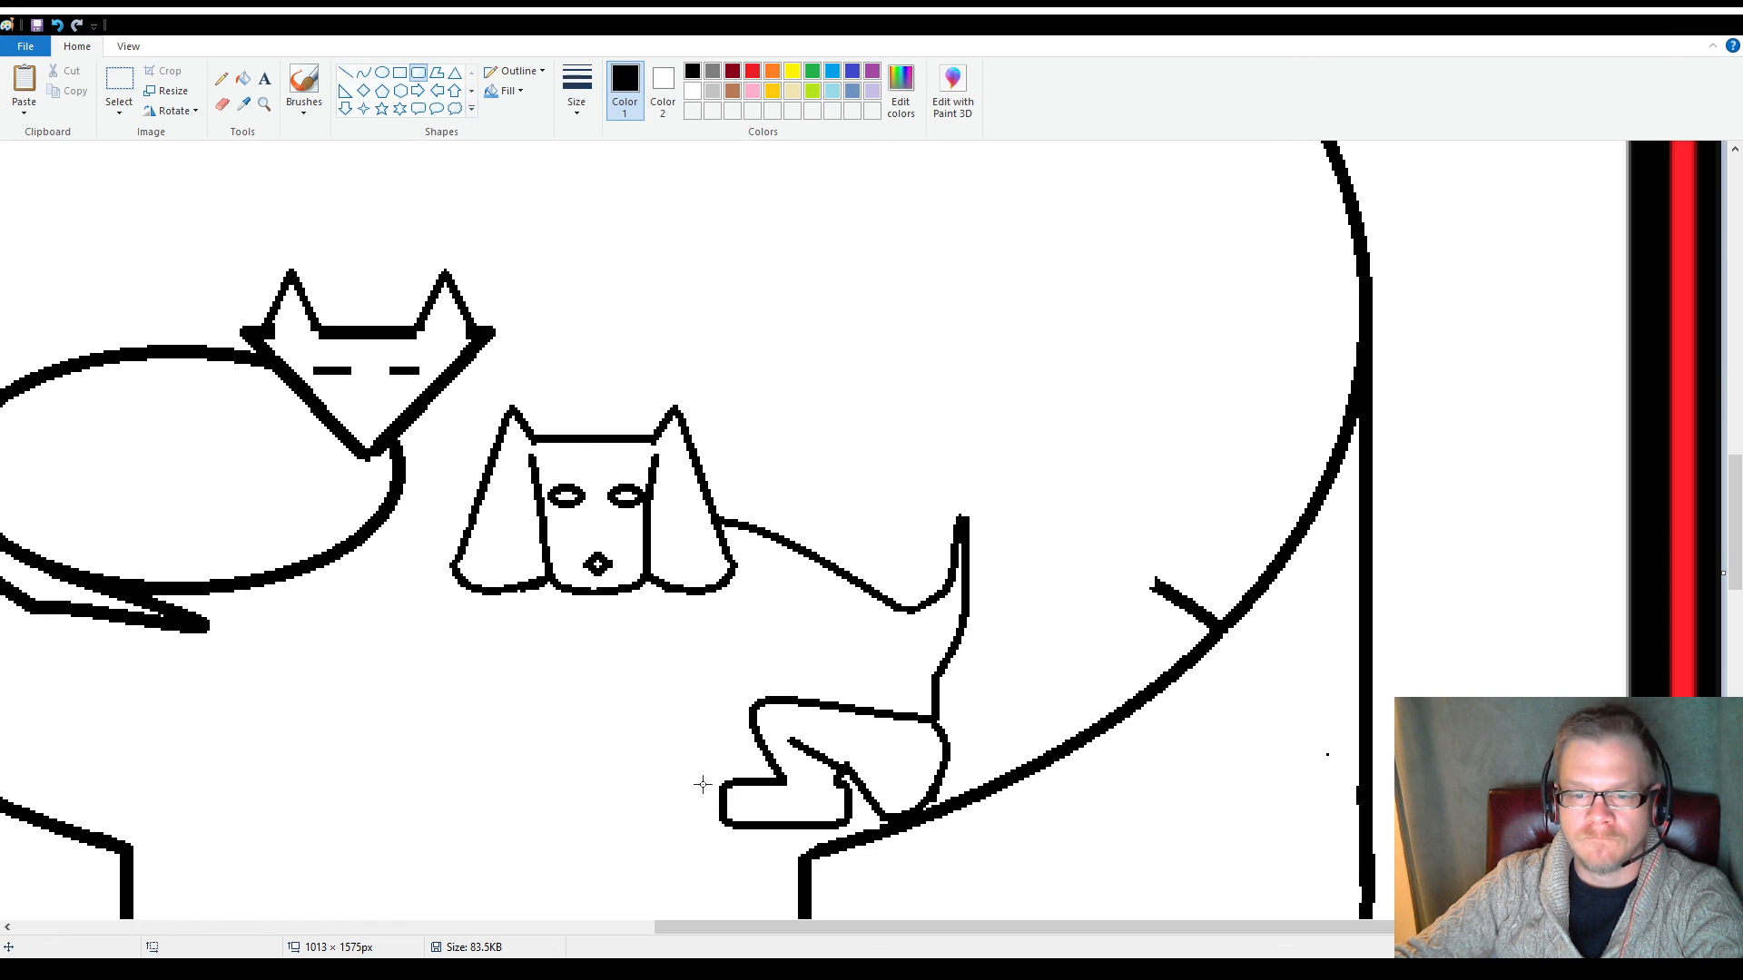
pyautogui.moveTo(638, 727); pyautogui.dragTo(666, 756)
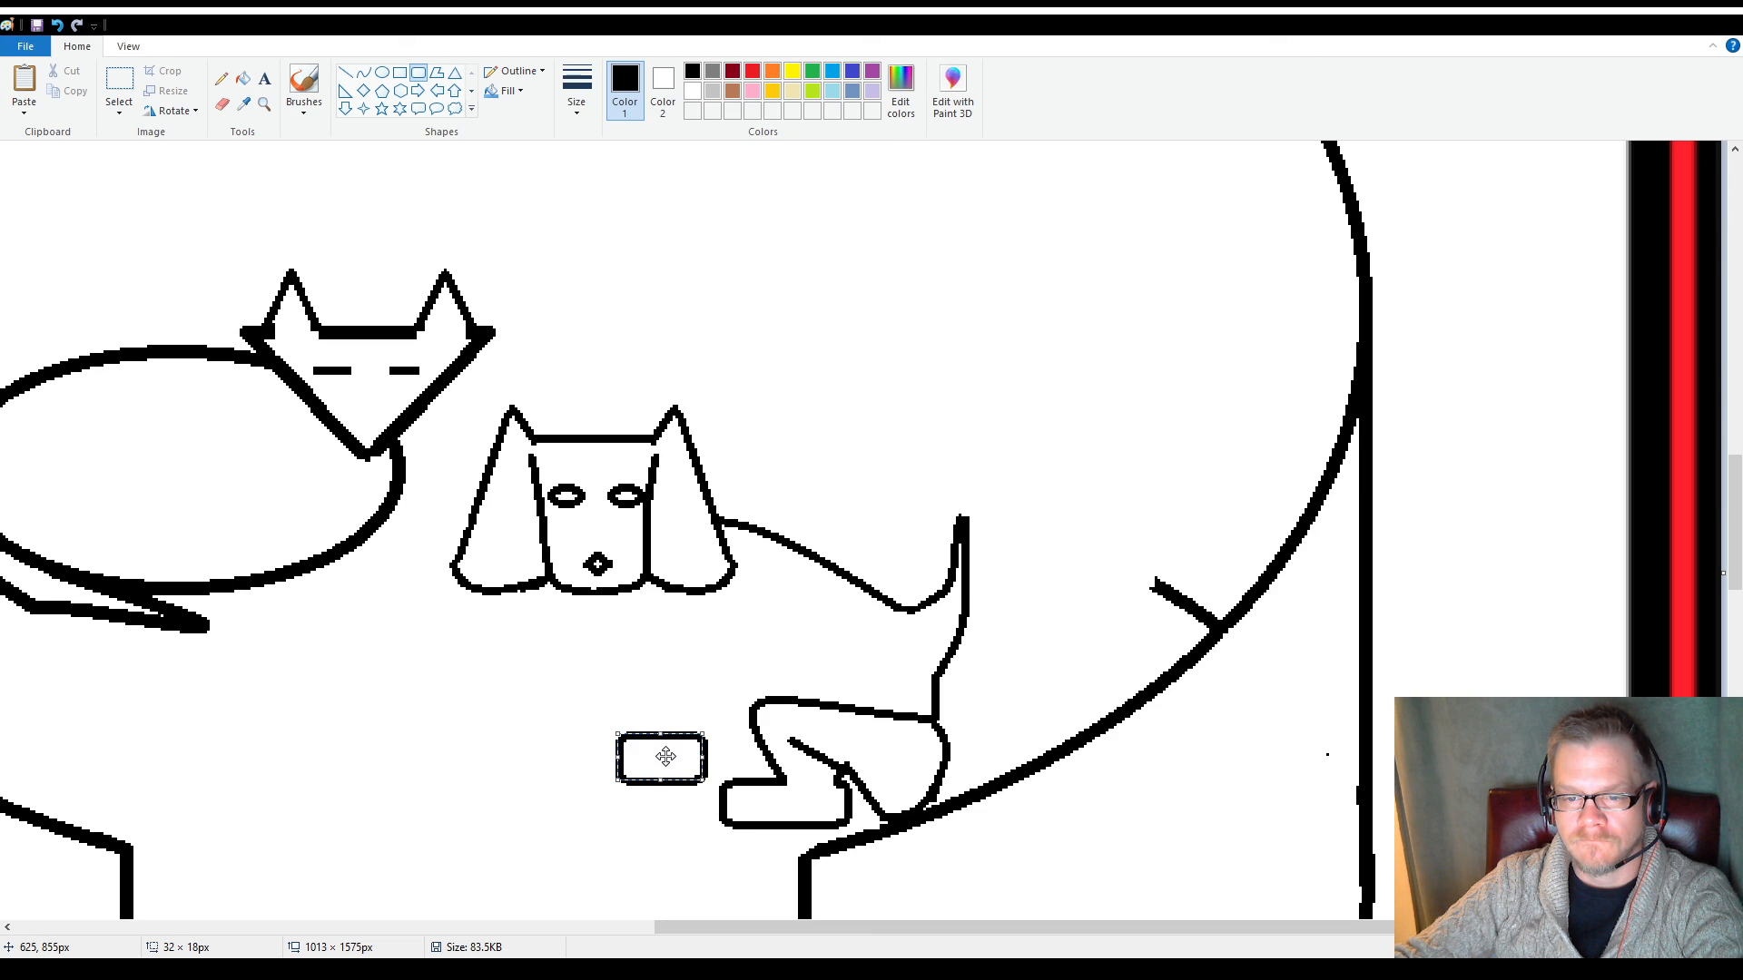
pyautogui.click(548, 761)
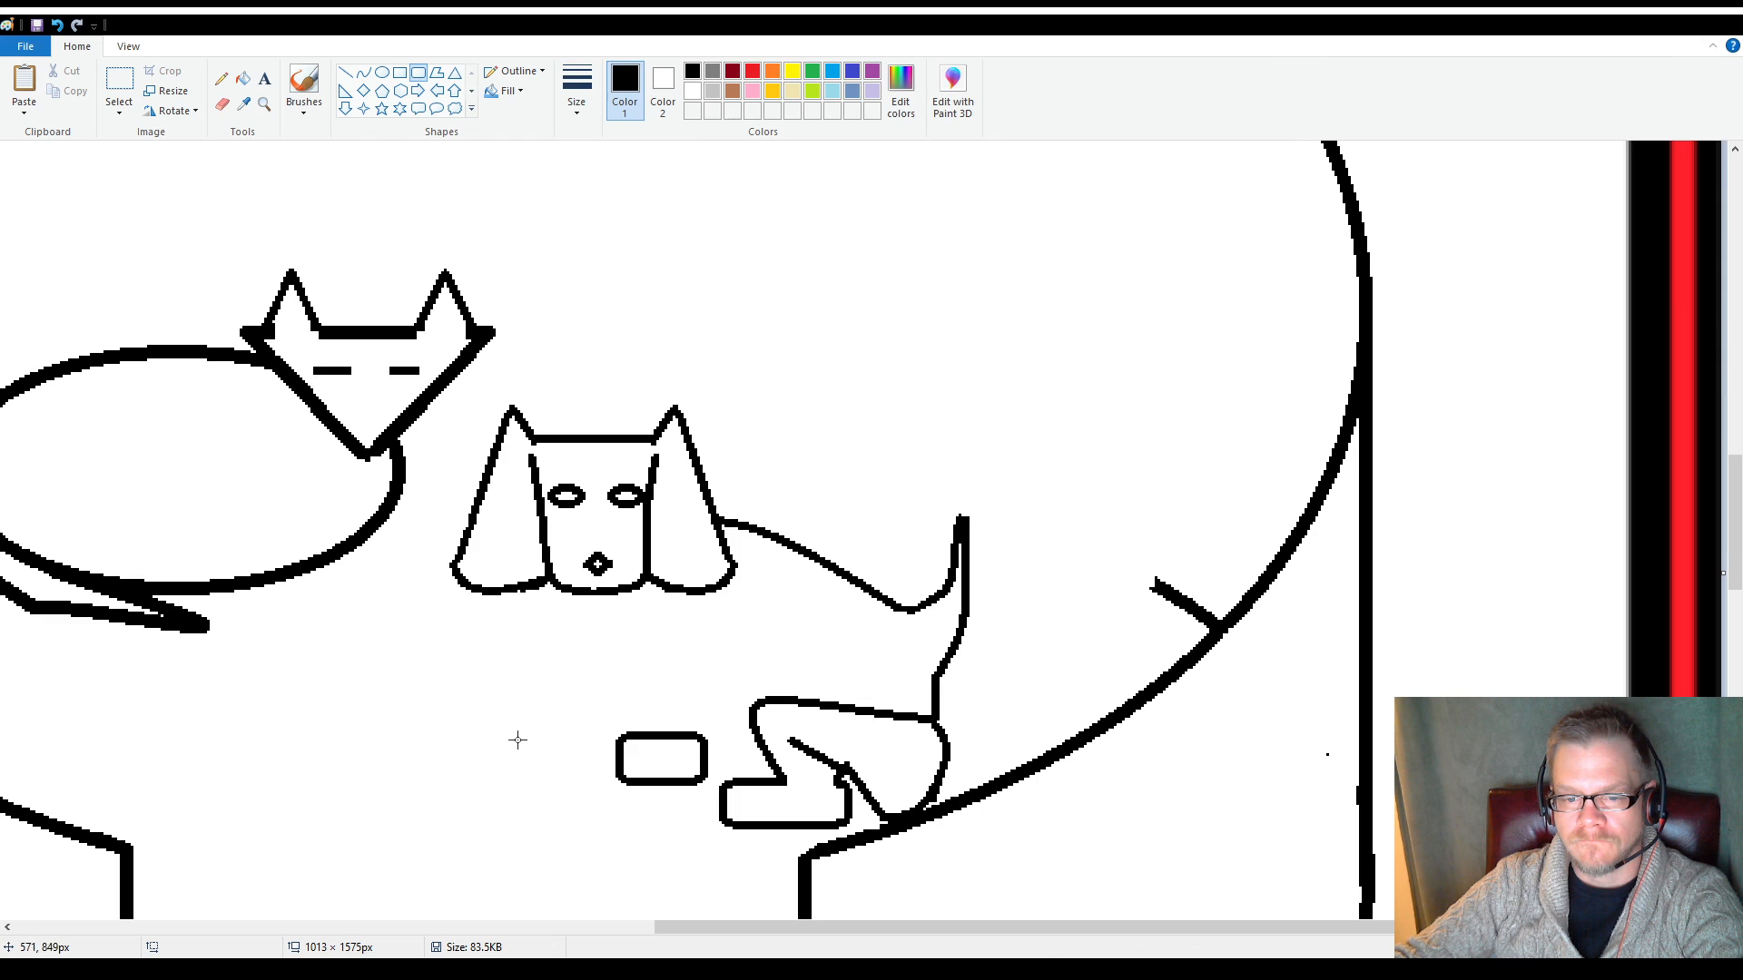
pyautogui.moveTo(486, 715); pyautogui.dragTo(566, 759)
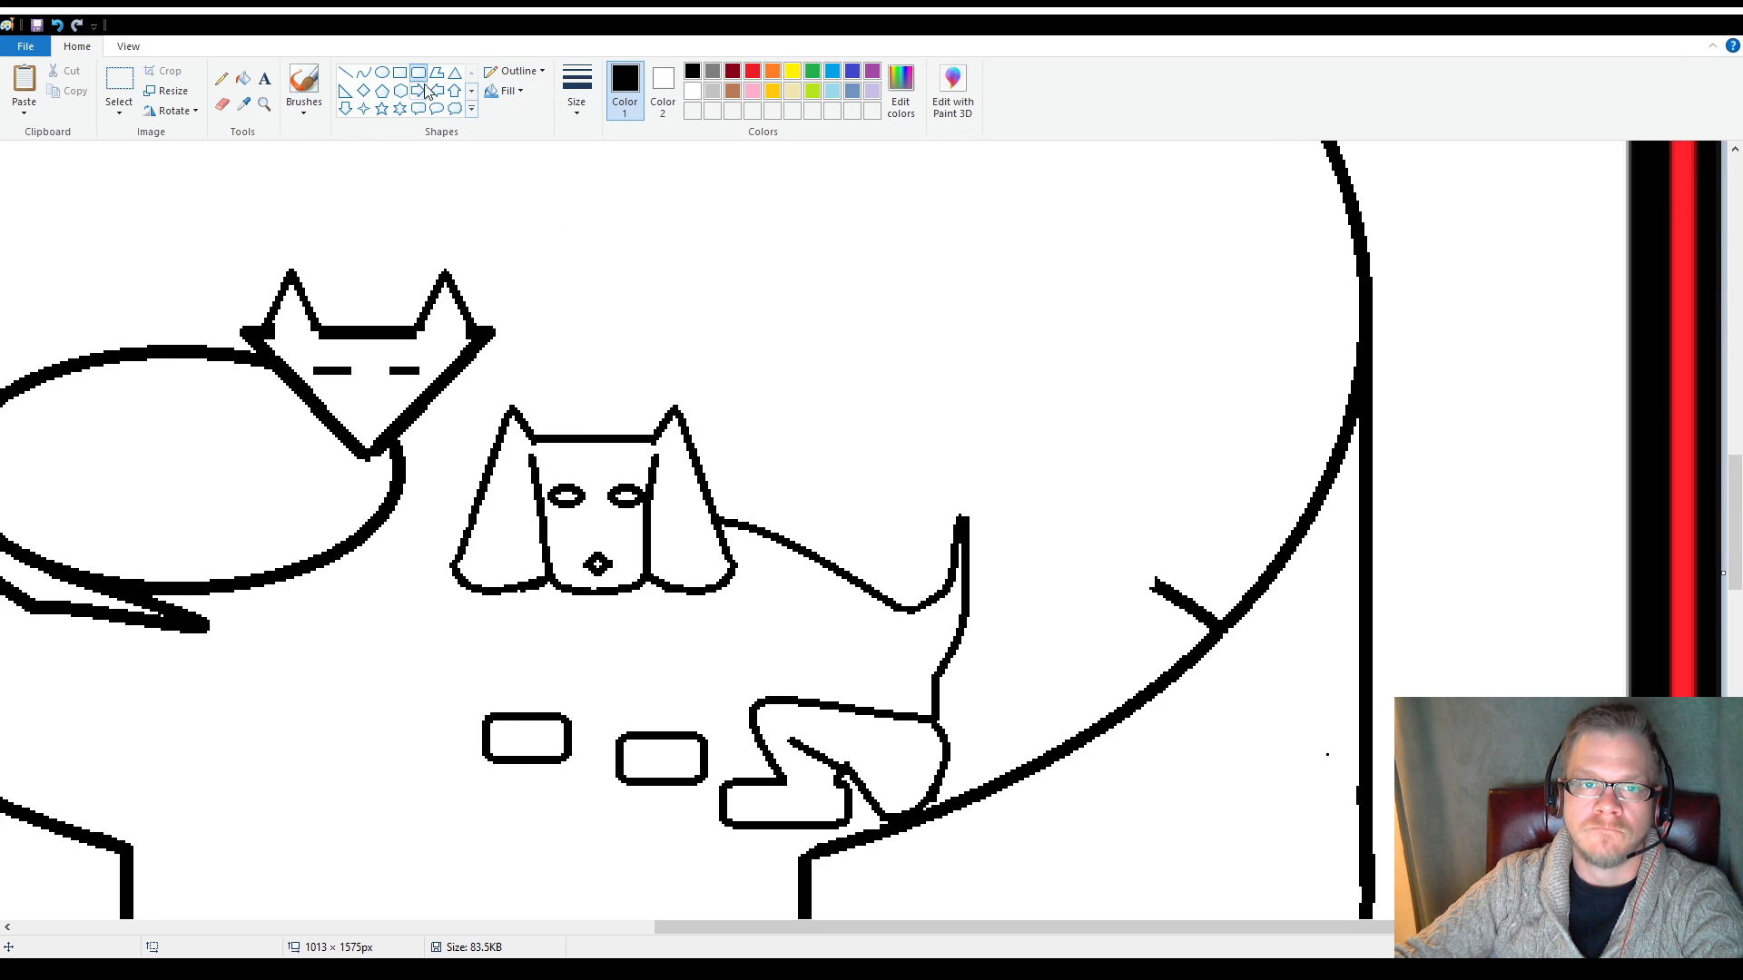
# Draw a curve from the dog's chin down and back toward the hind leg as its chest line
pyautogui.click(344, 73)
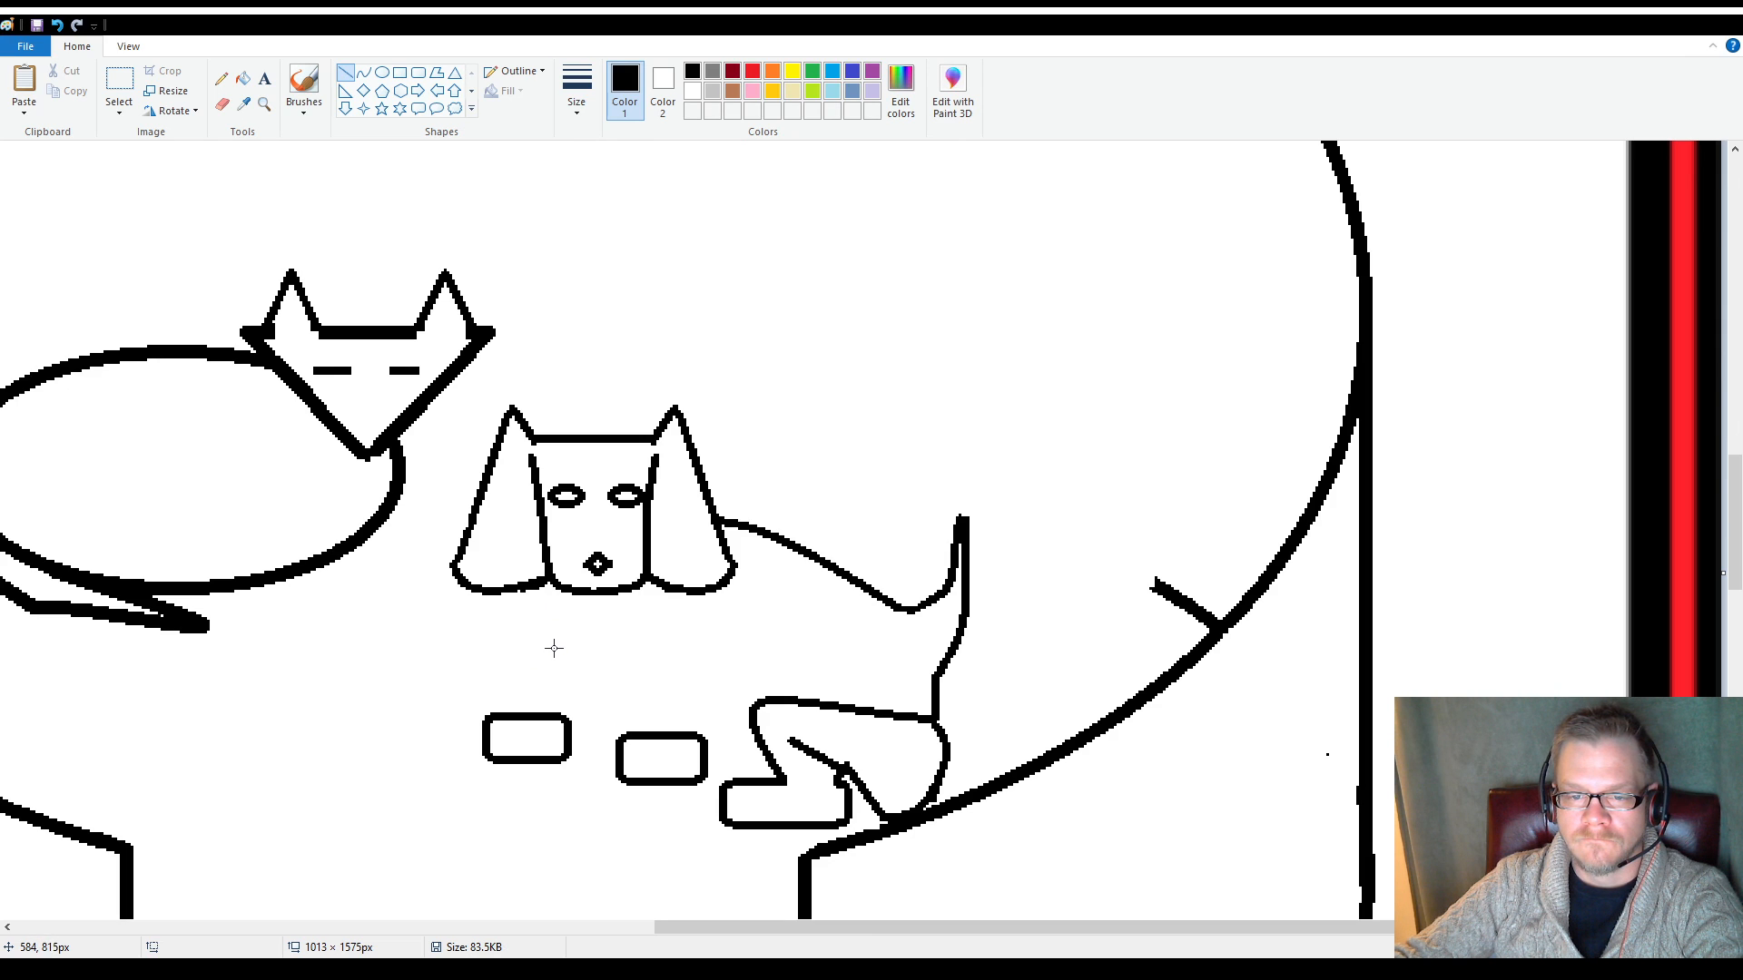
pyautogui.click(363, 74)
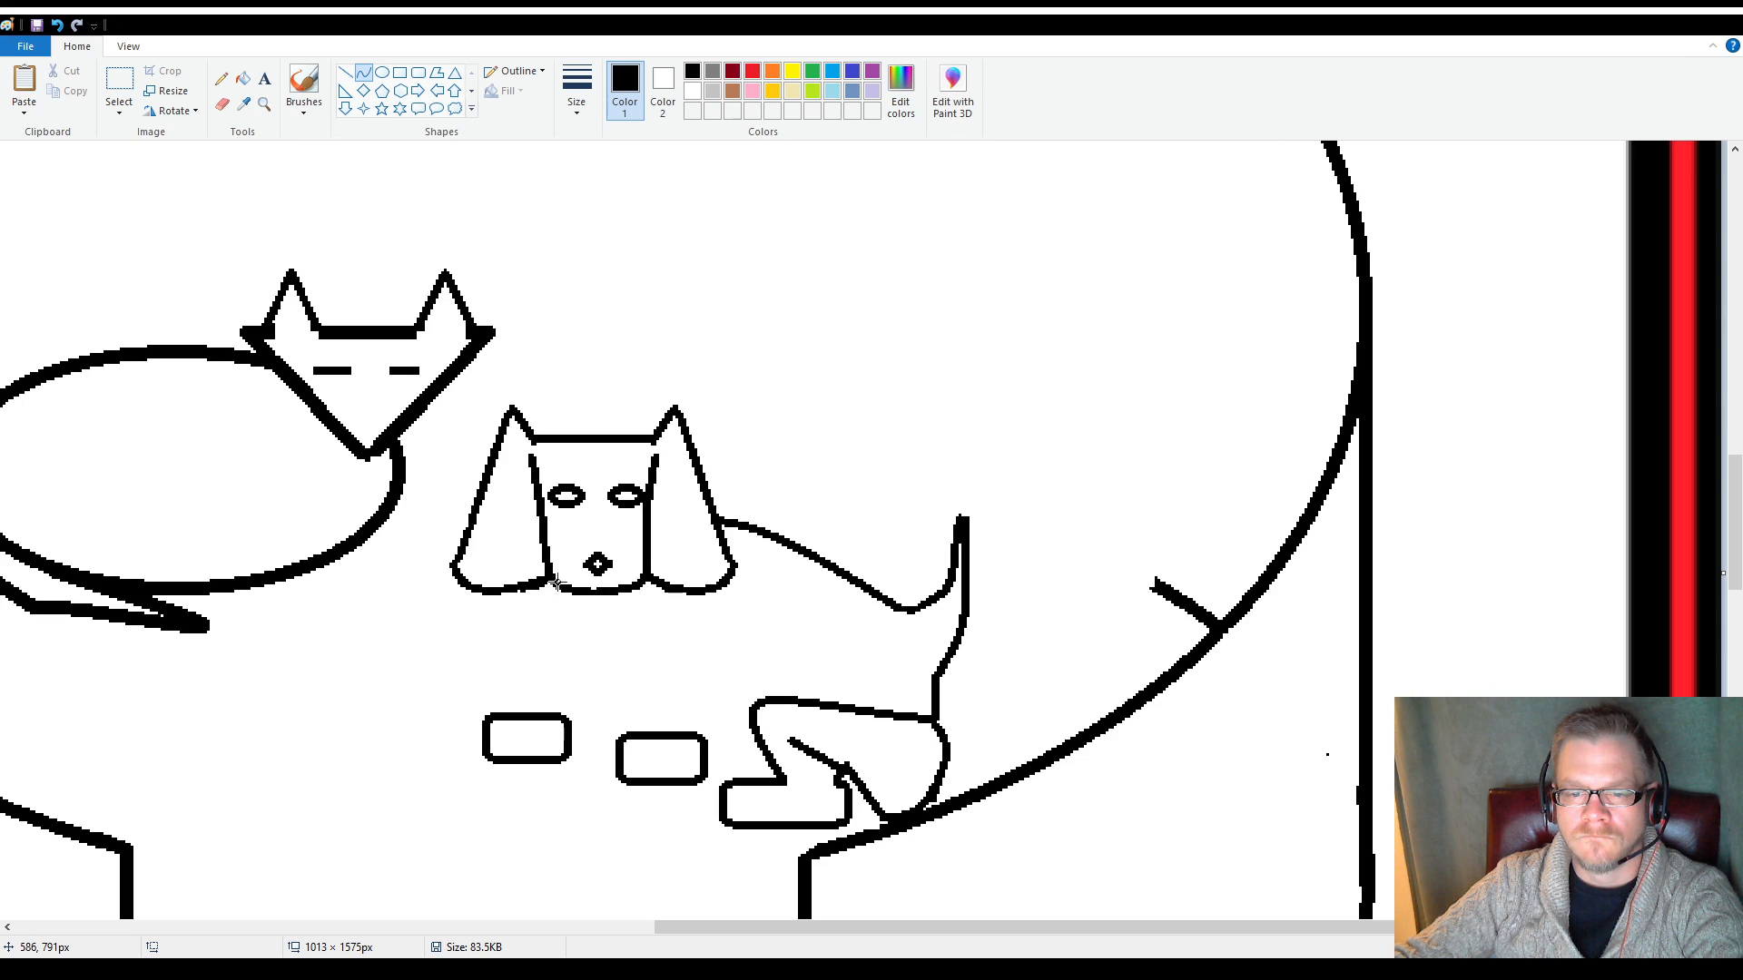
pyautogui.moveTo(547, 577); pyautogui.dragTo(661, 676)
pyautogui.moveTo(597, 629); pyautogui.dragTo(588, 651)
pyautogui.moveTo(726, 710); pyautogui.dragTo(711, 708)
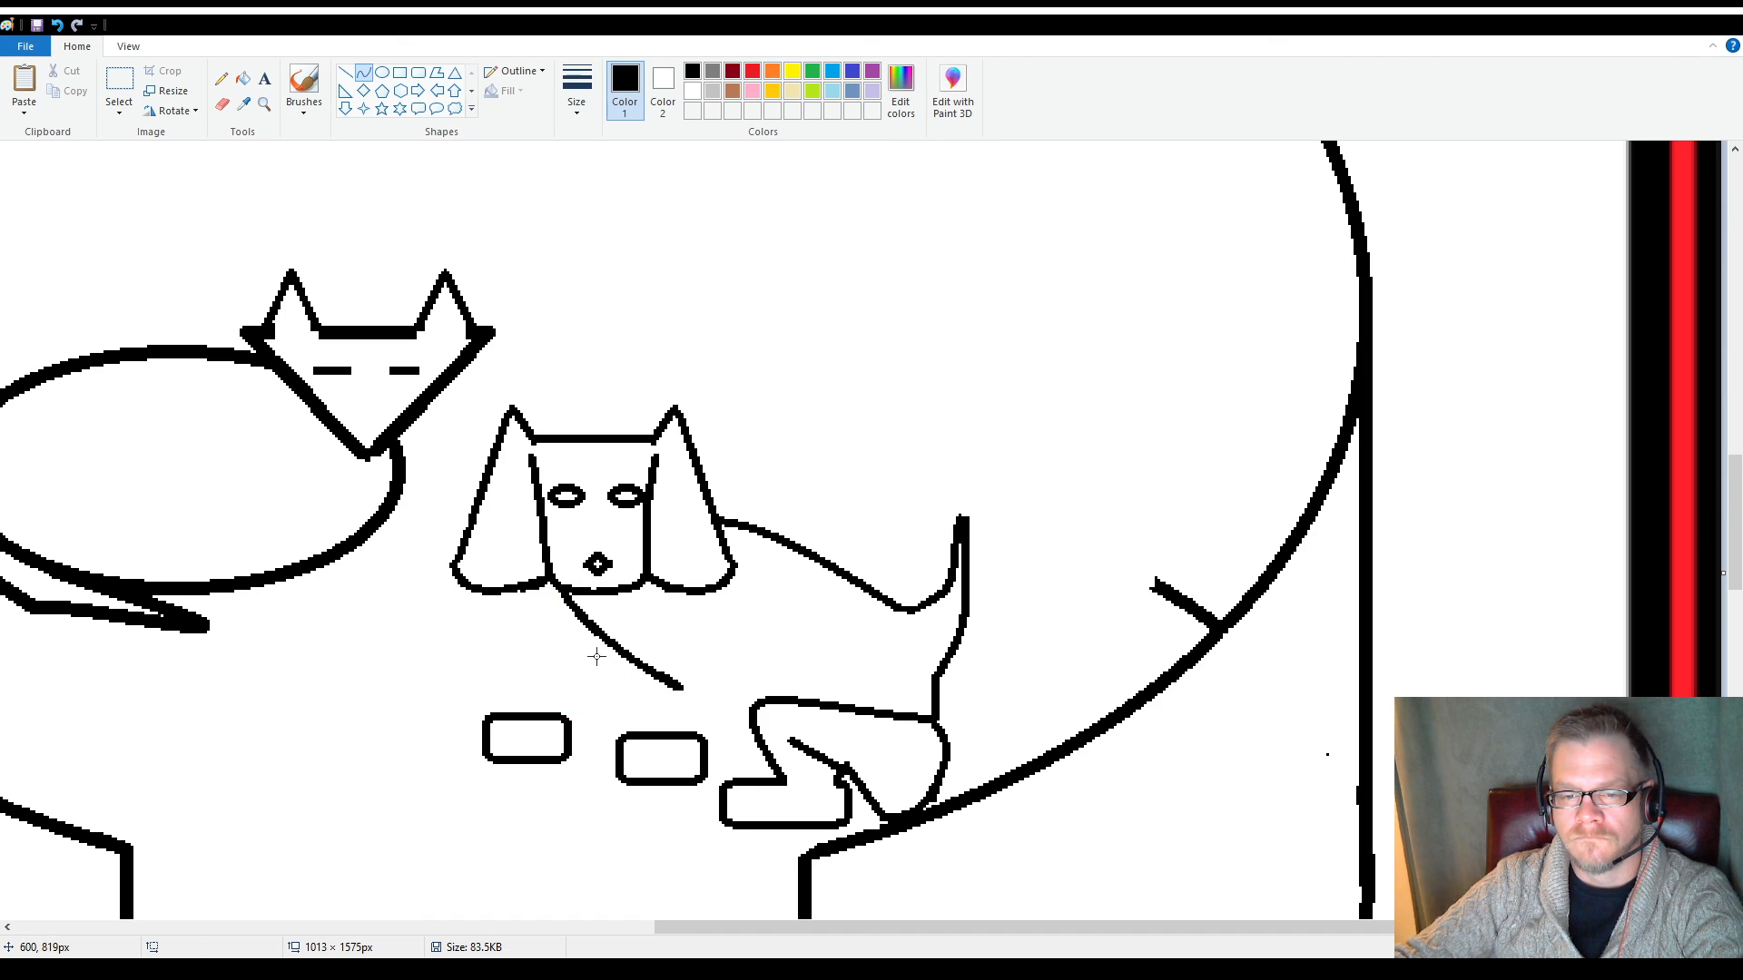
pyautogui.moveTo(600, 647); pyautogui.dragTo(600, 656)
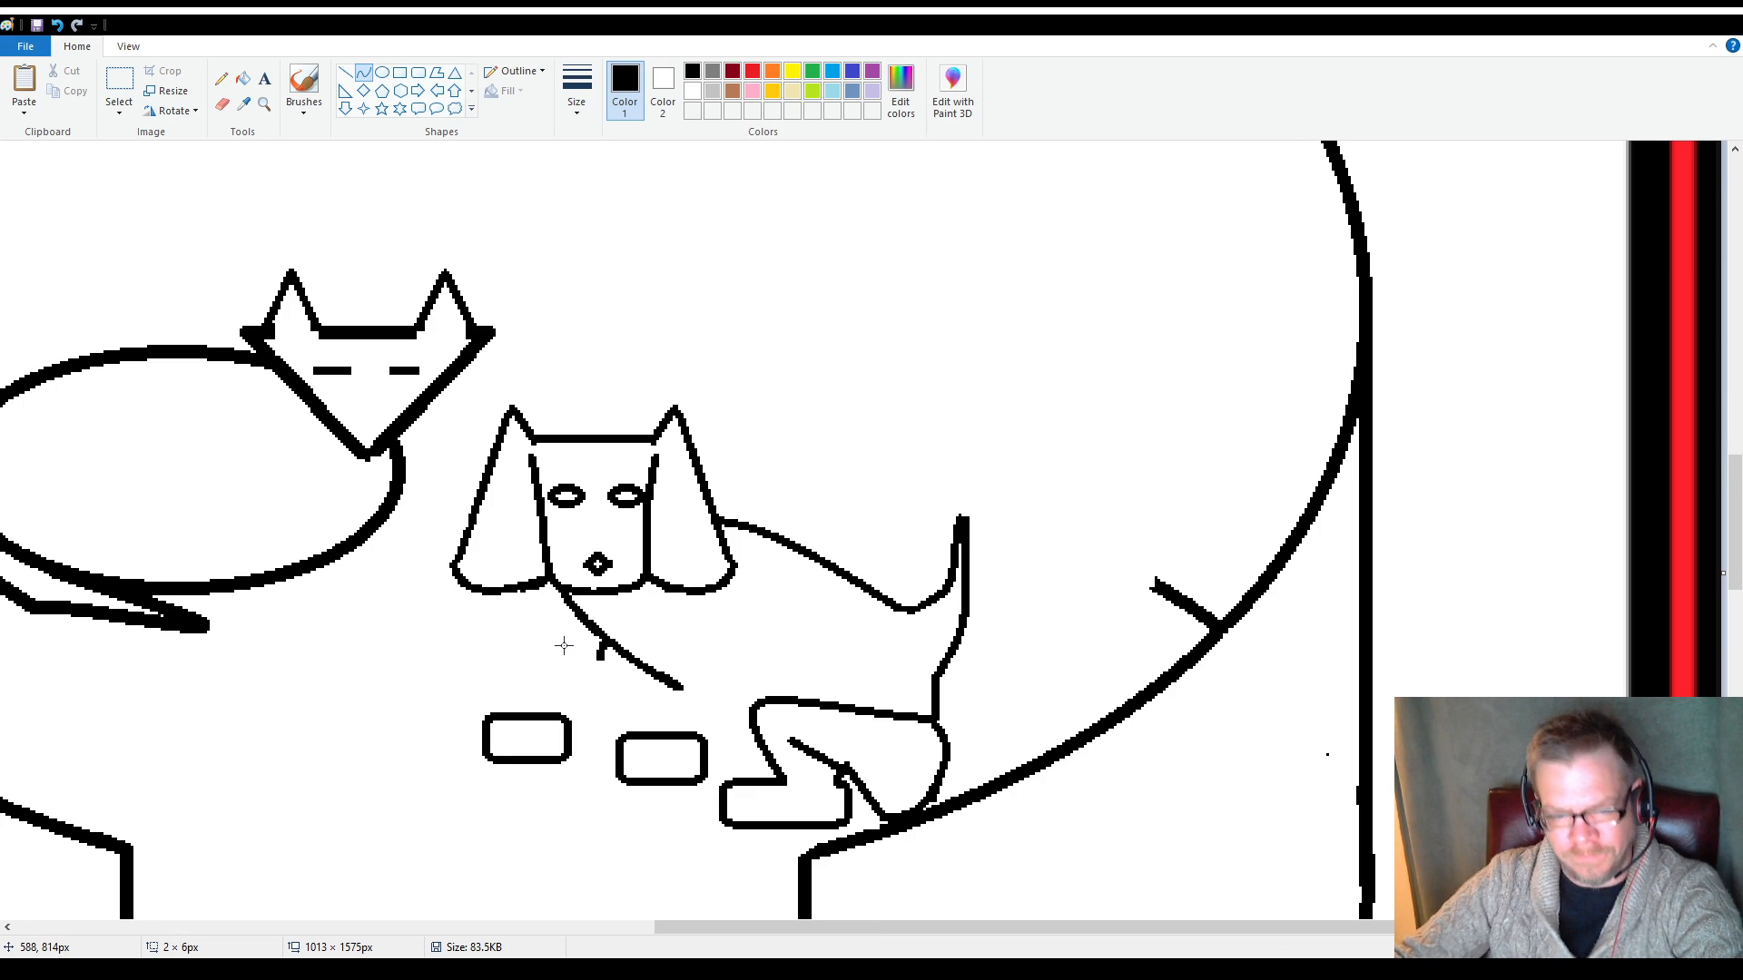
pyautogui.moveTo(599, 652)
pyautogui.mouseDown()
pyautogui.moveTo(589, 669)
pyautogui.moveTo(506, 646)
pyautogui.mouseUp()
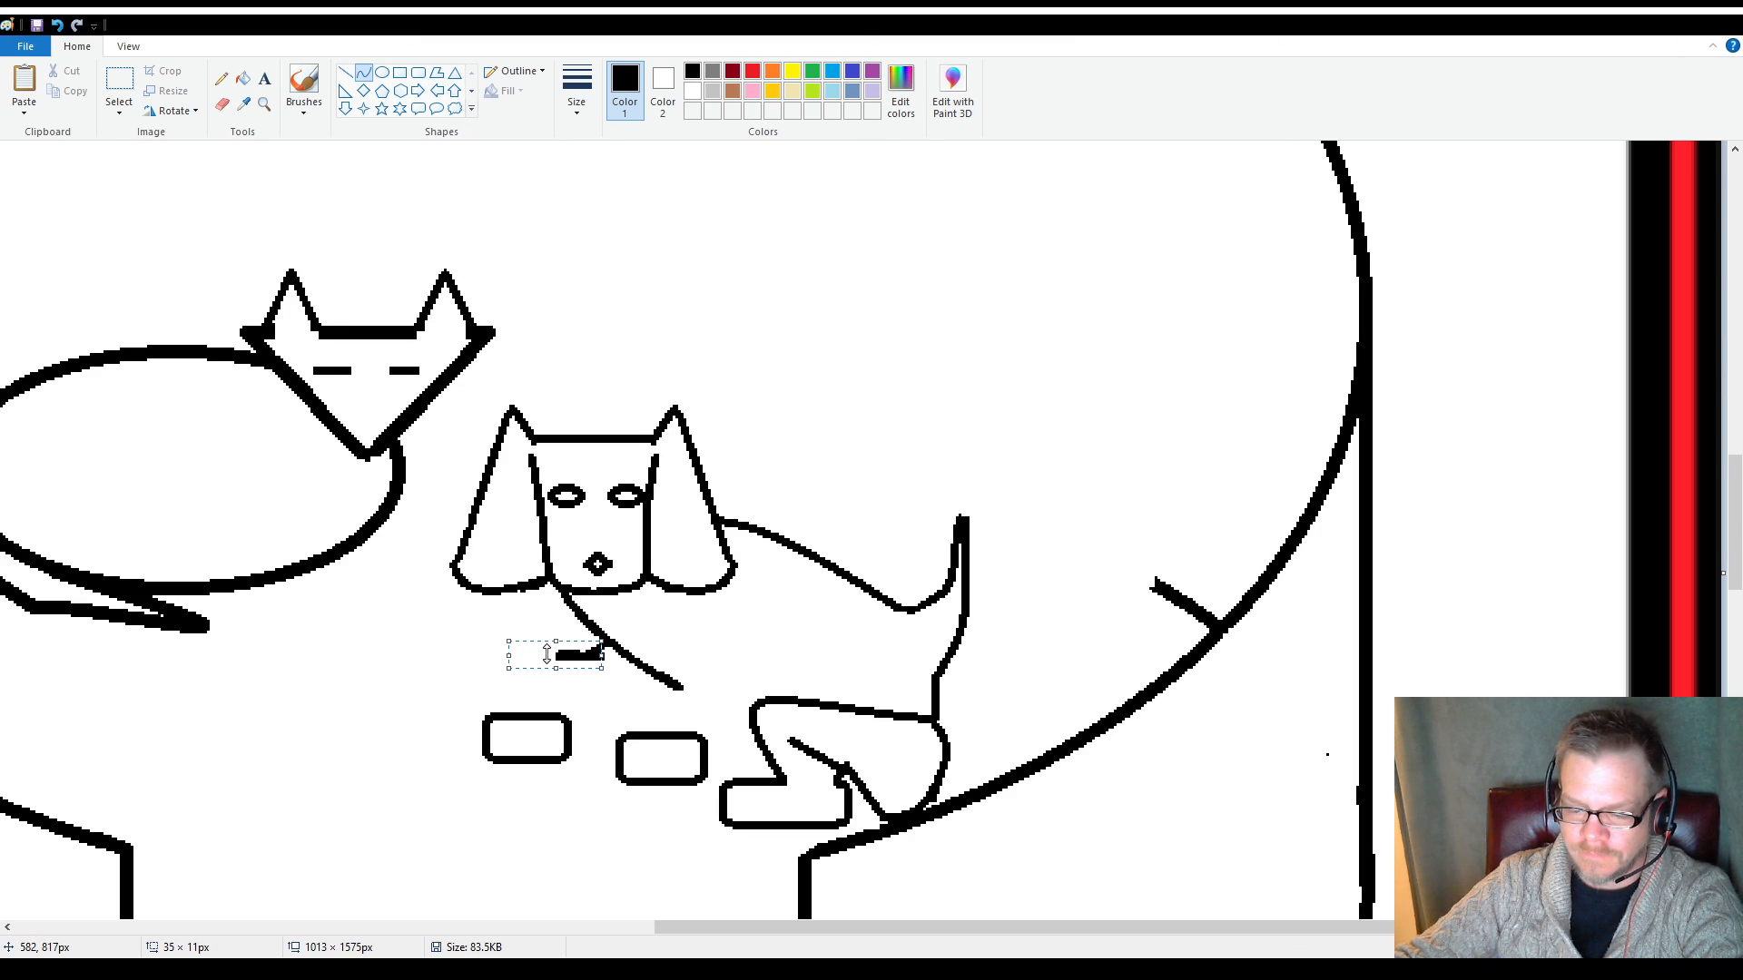
pyautogui.press('Escape')
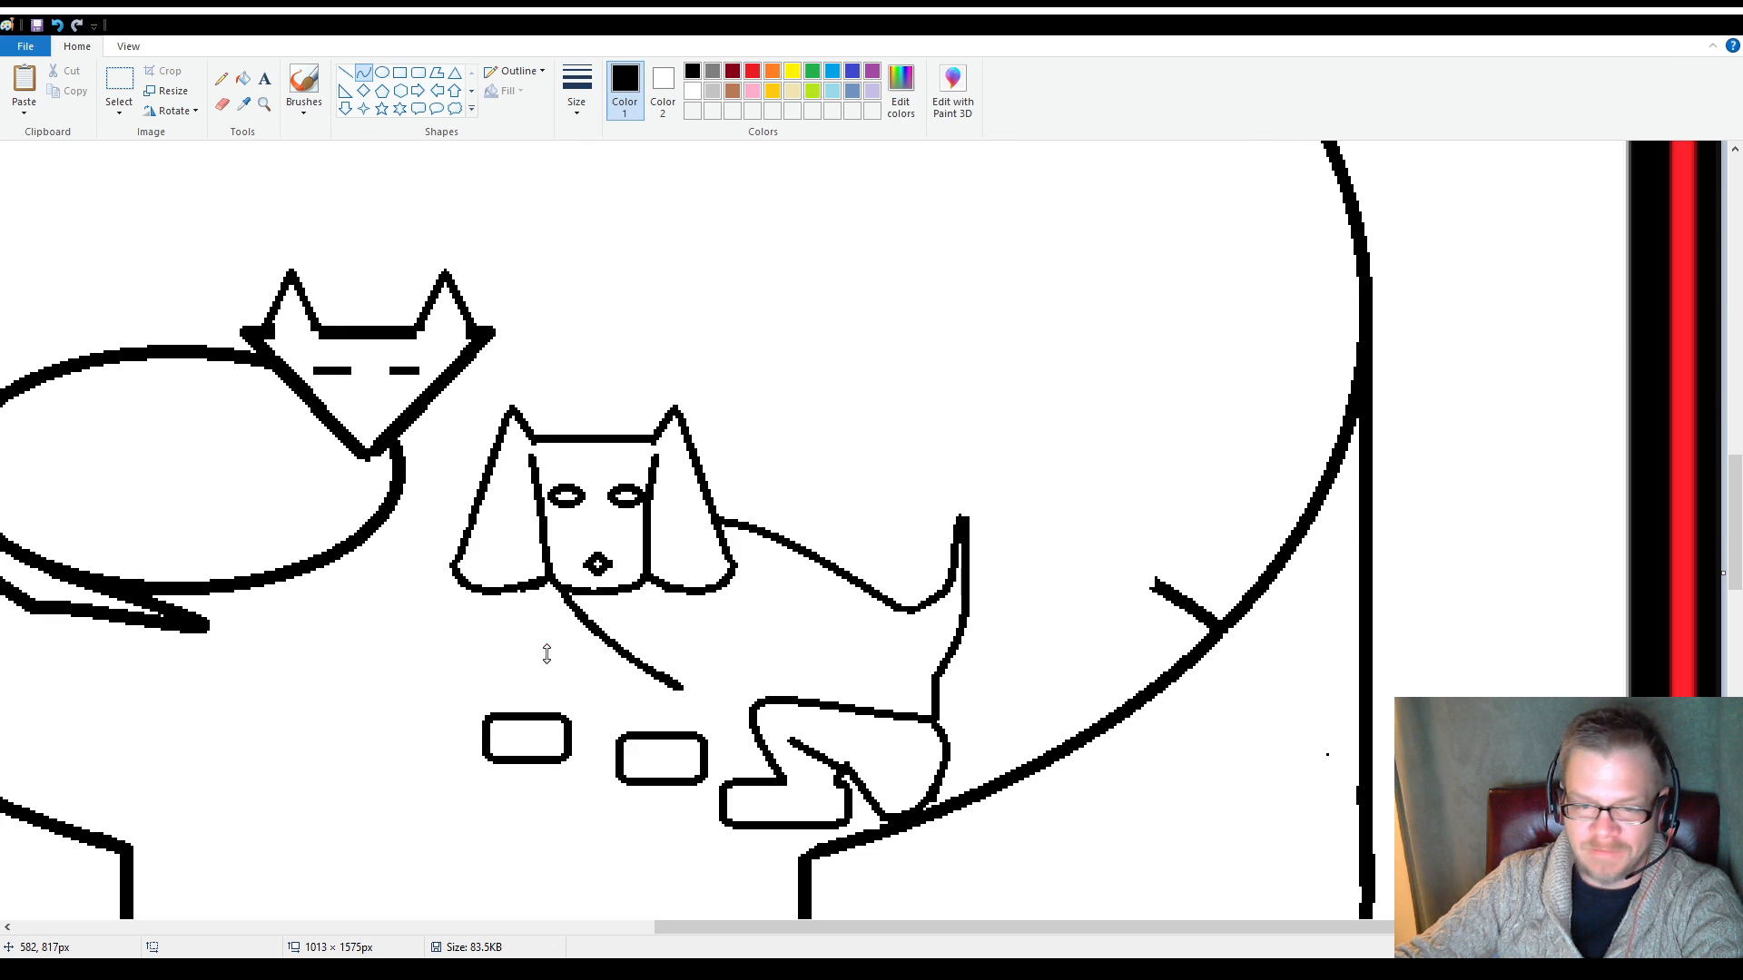
# Draw the first front leg with straight lines from the chest curve to the paw nearest the sleeping animal, and erase the curve's lower end
pyautogui.click(344, 72)
pyautogui.moveTo(571, 607)
pyautogui.mouseDown()
pyautogui.moveTo(557, 664)
pyautogui.moveTo(505, 712)
pyautogui.moveTo(613, 647)
pyautogui.mouseUp()
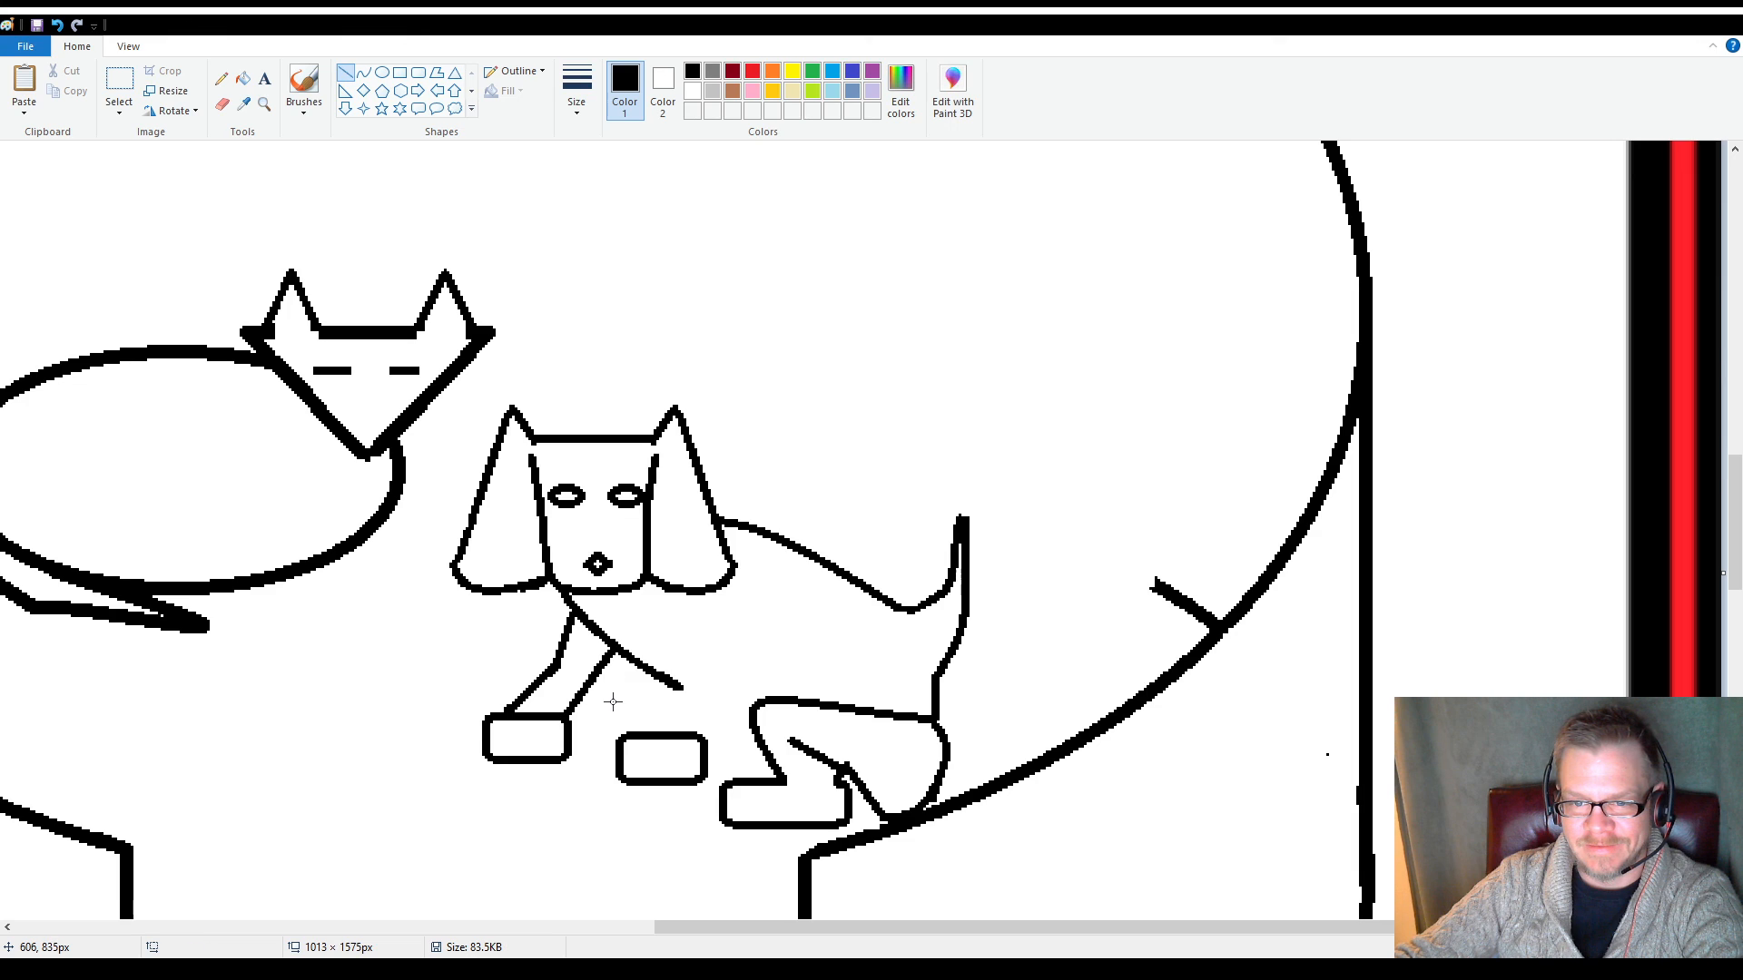
pyautogui.click(221, 105)
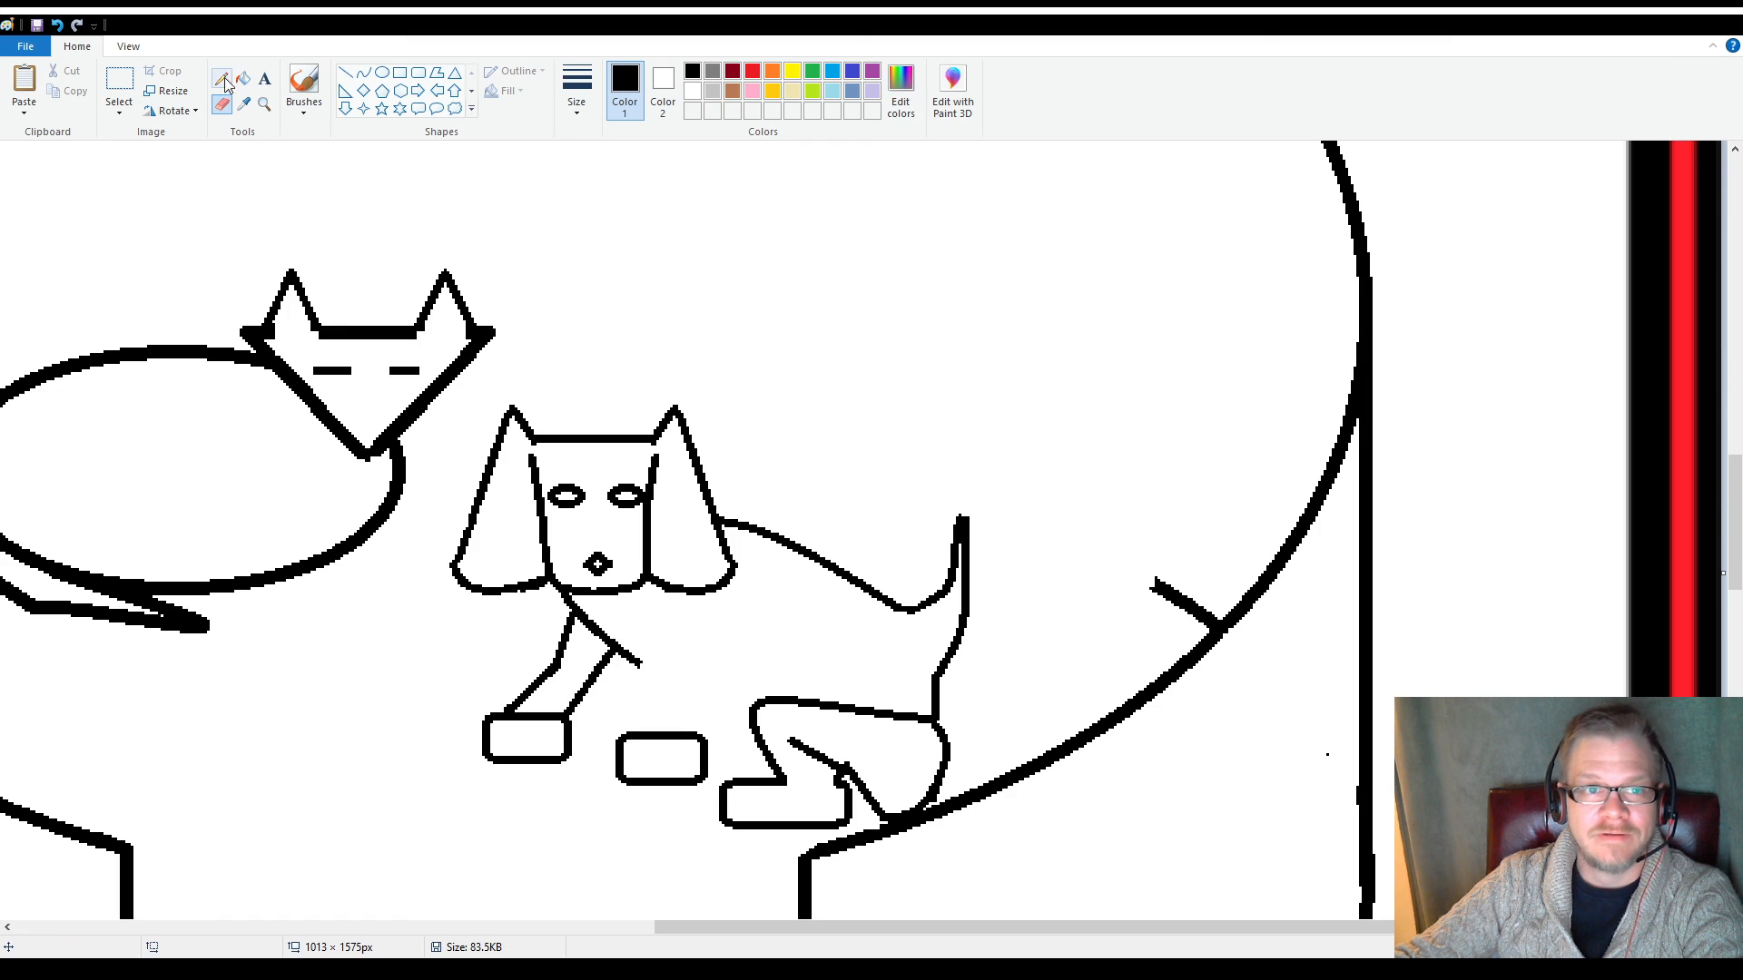
# Draw the second front leg as bent straight lines from the dog's shoulder down to the other front paw
pyautogui.click(345, 72)
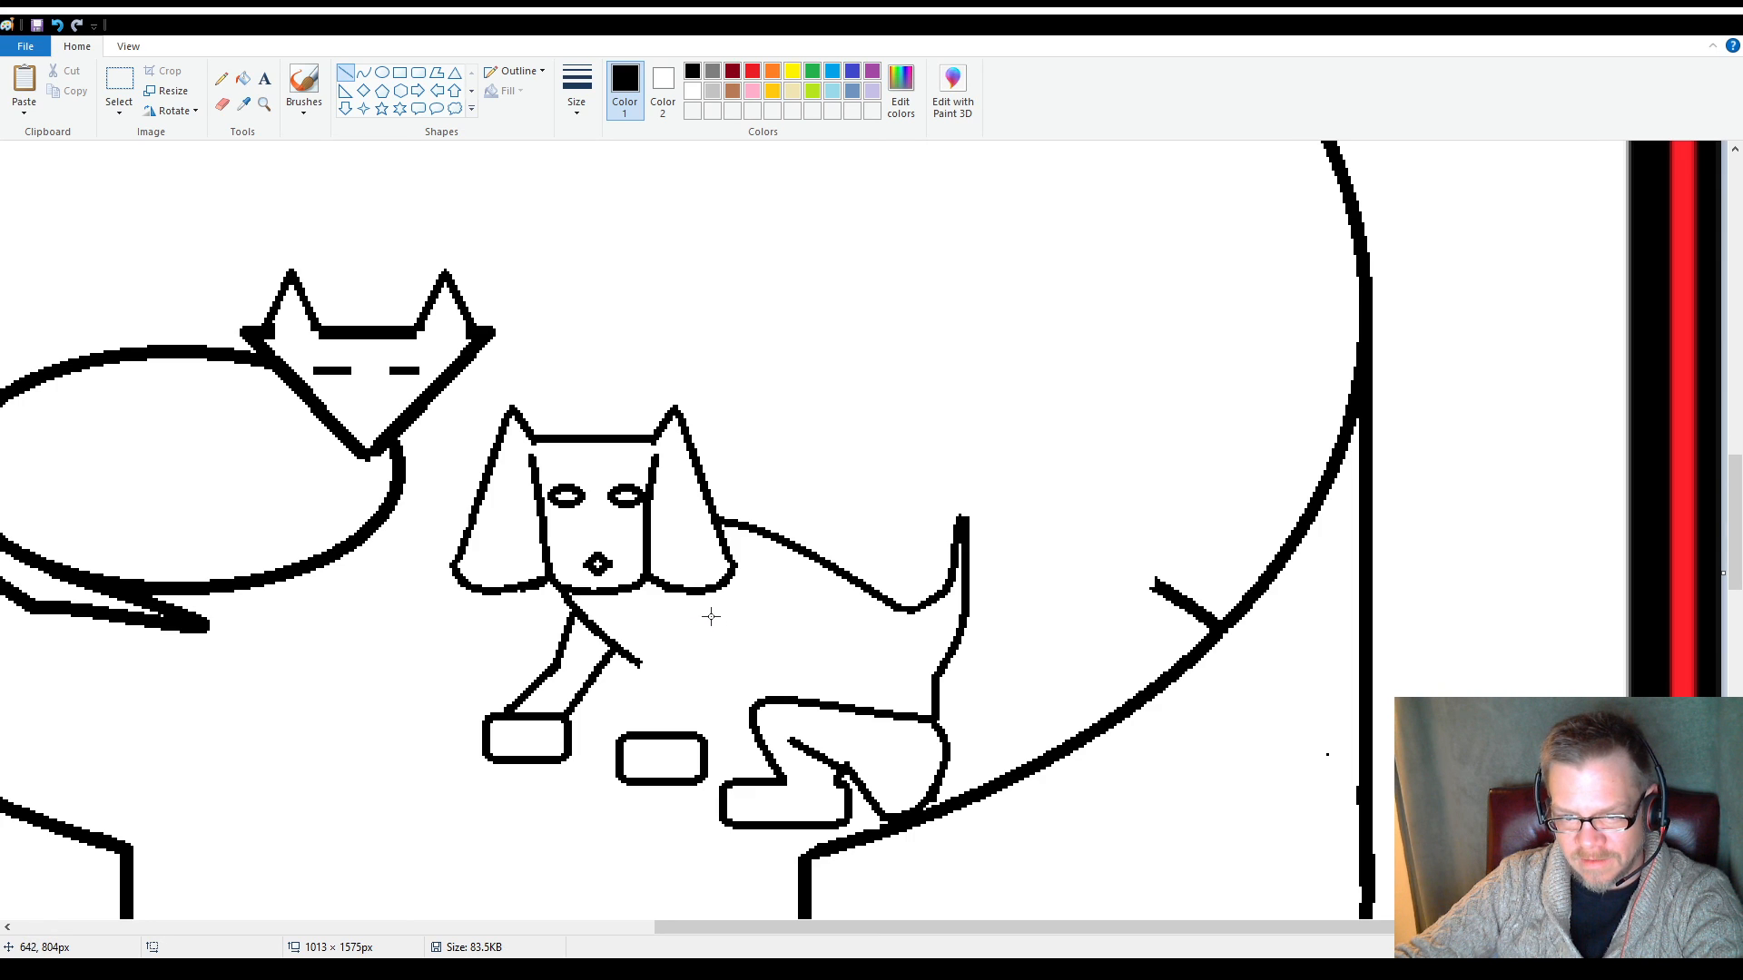
pyautogui.moveTo(733, 622)
pyautogui.mouseDown()
pyautogui.moveTo(717, 652)
pyautogui.moveTo(645, 633)
pyautogui.moveTo(713, 685)
pyautogui.moveTo(707, 703)
pyautogui.mouseUp()
pyautogui.click(664, 662)
pyautogui.click(653, 671)
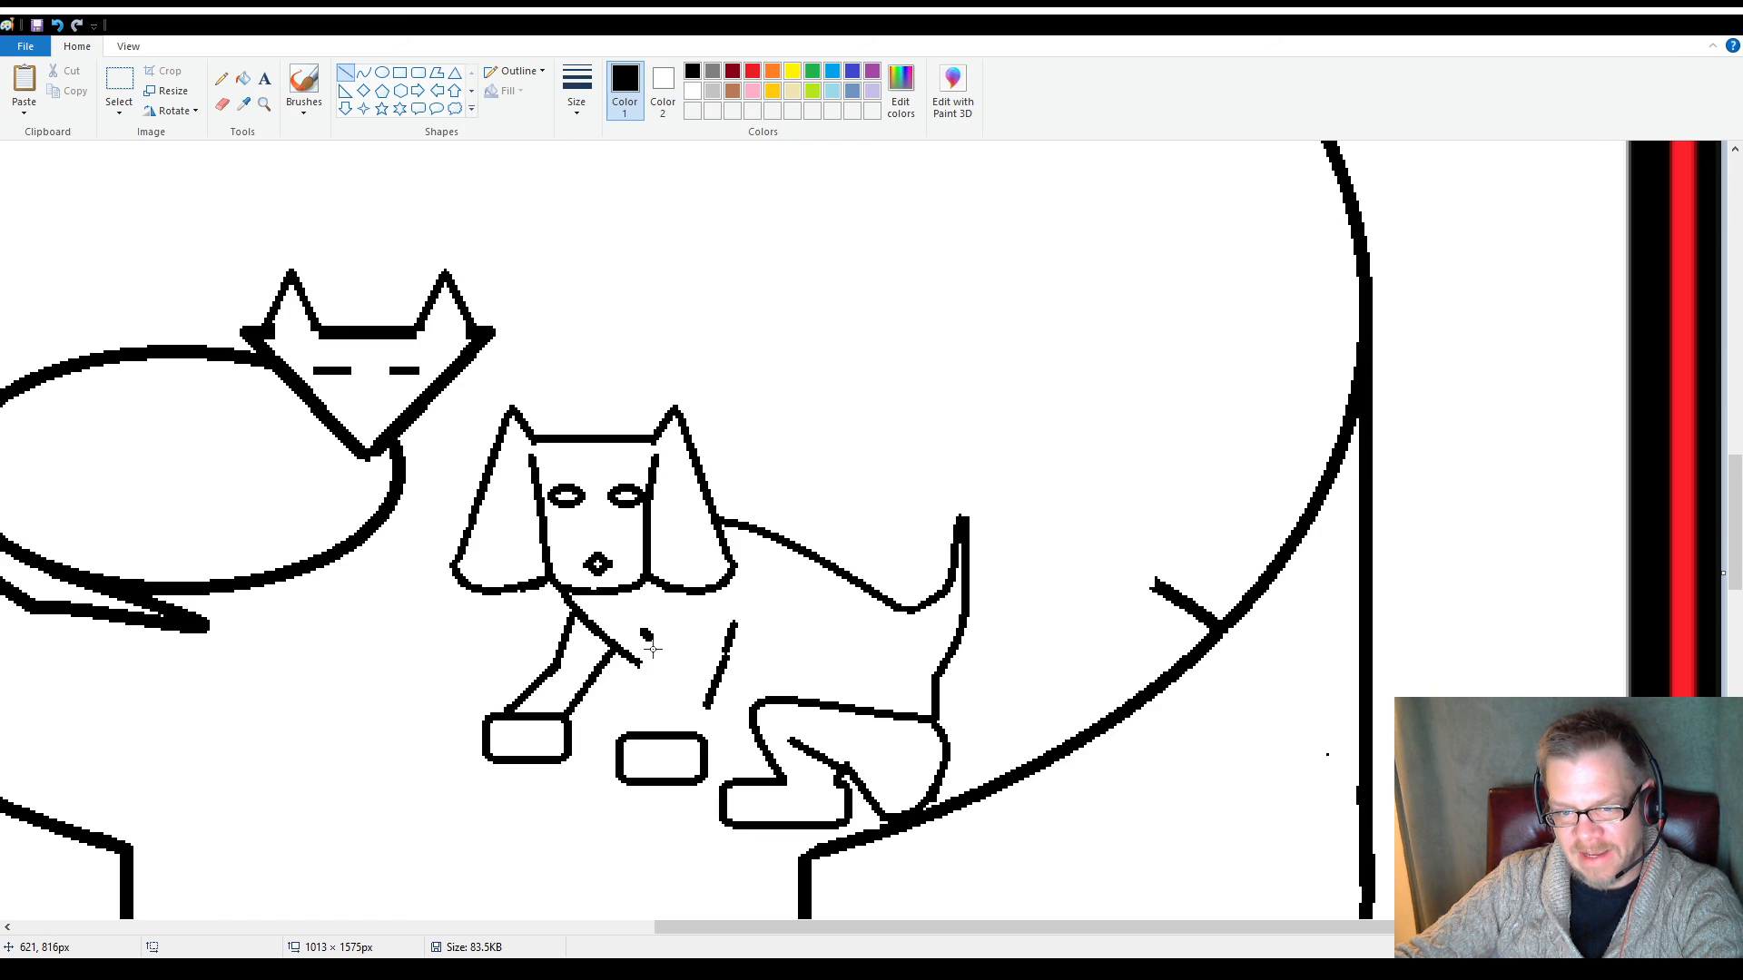
pyautogui.moveTo(645, 635); pyautogui.dragTo(667, 697)
pyautogui.click(628, 700)
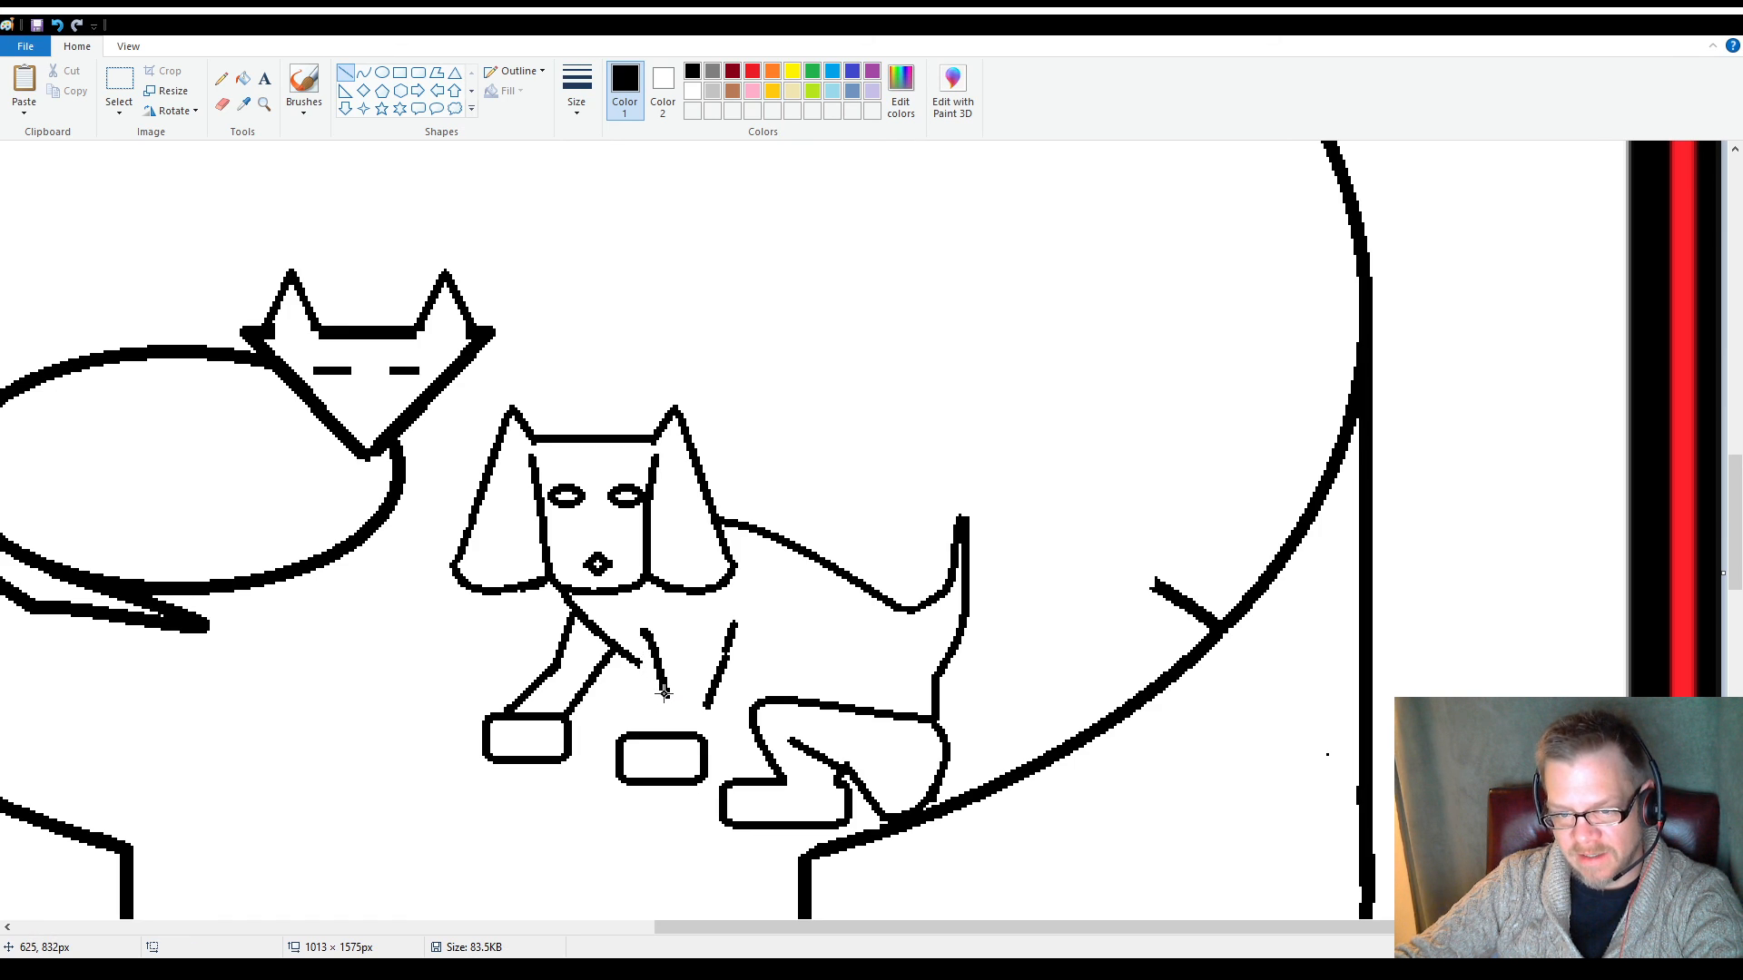
pyautogui.moveTo(668, 697); pyautogui.dragTo(691, 729)
pyautogui.click(630, 703)
pyautogui.click(706, 708)
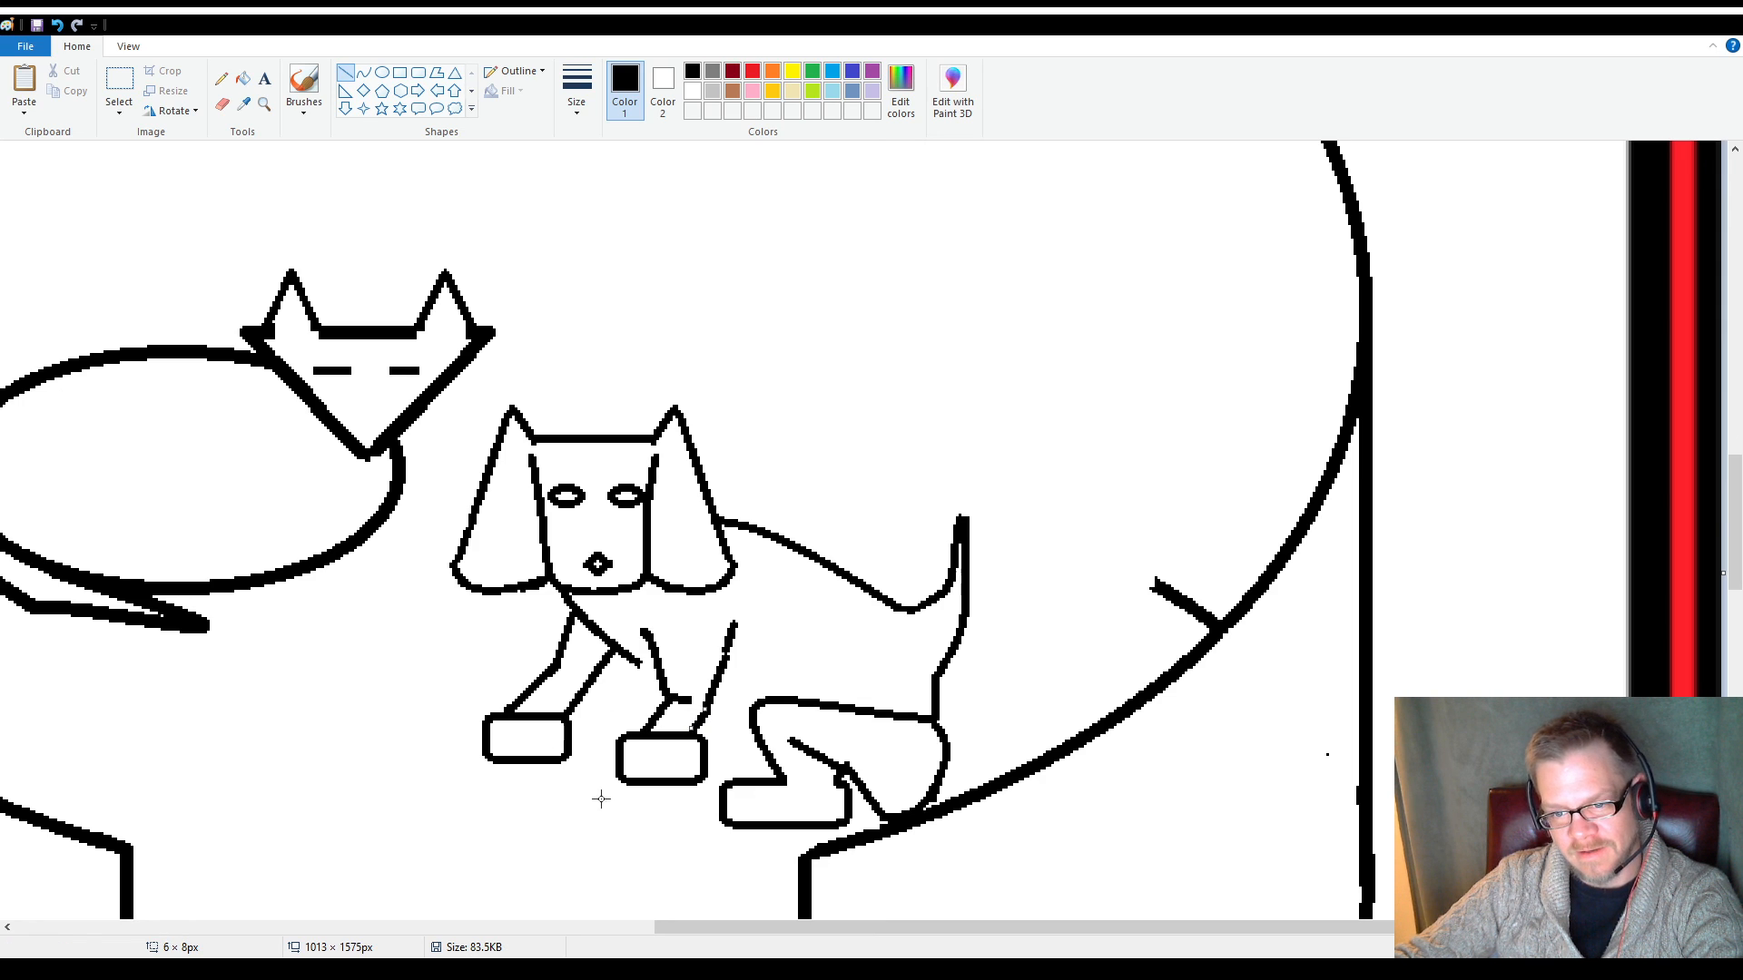
pyautogui.click(633, 829)
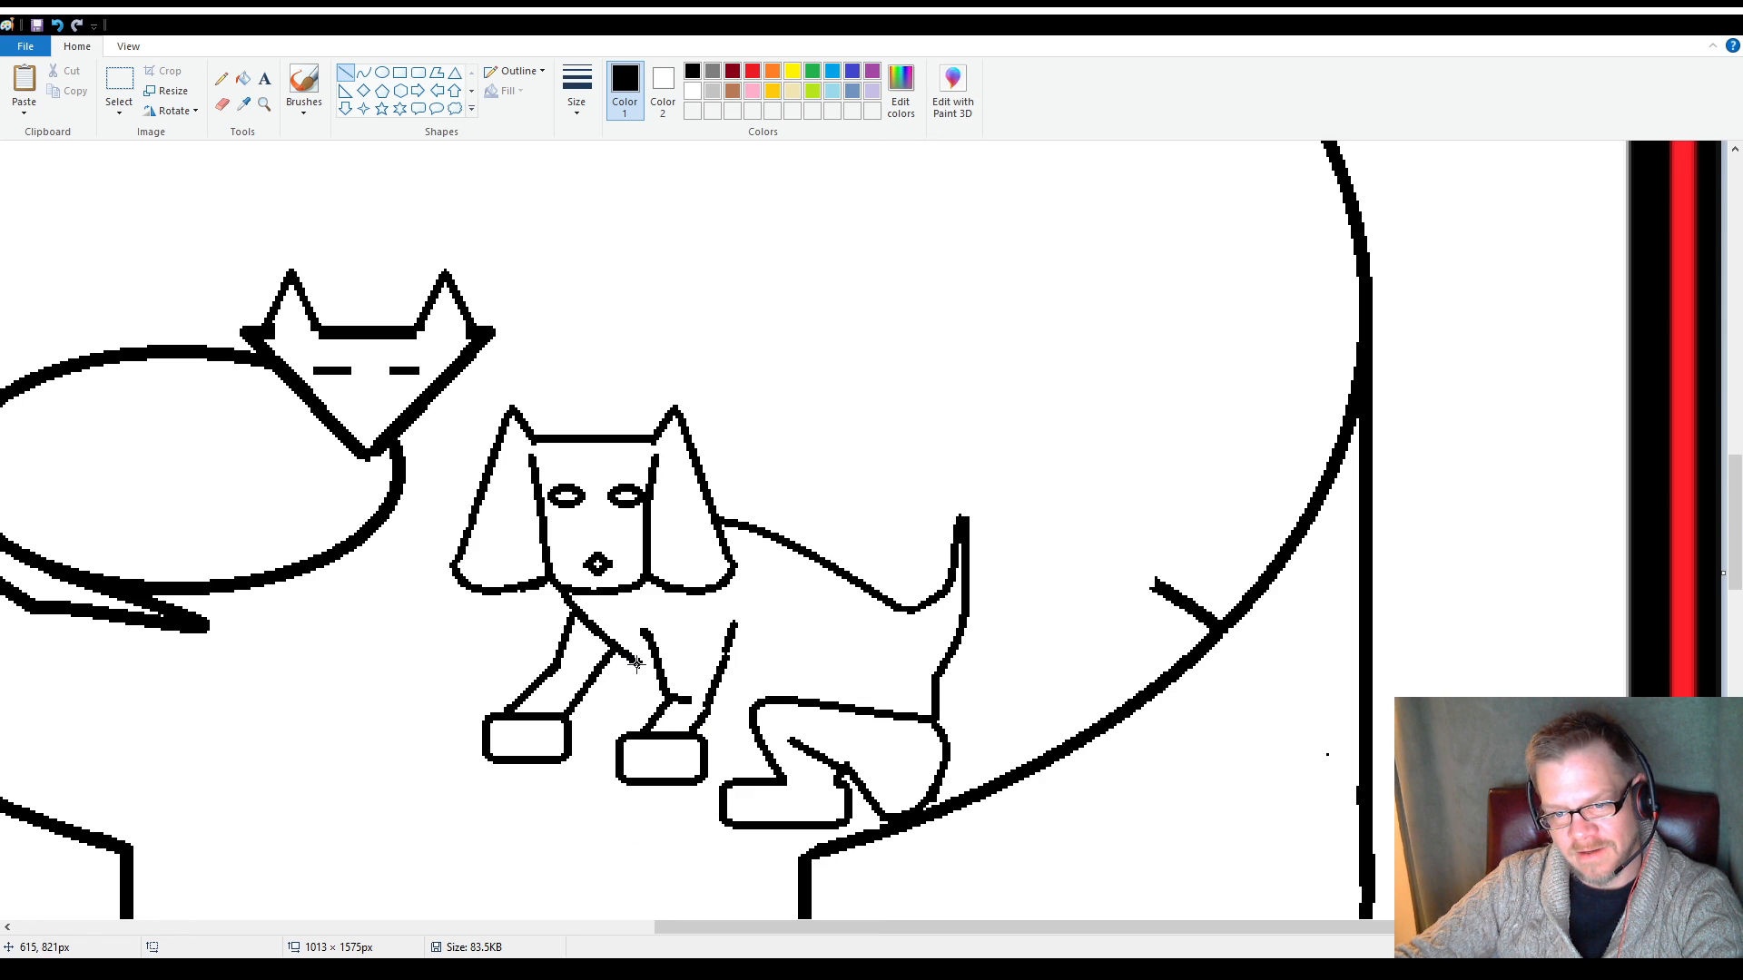
# Extend the chest line with a straight segment to the second front leg, and draw a belly line from that leg to the hind leg
pyautogui.moveTo(636, 663); pyautogui.dragTo(657, 681)
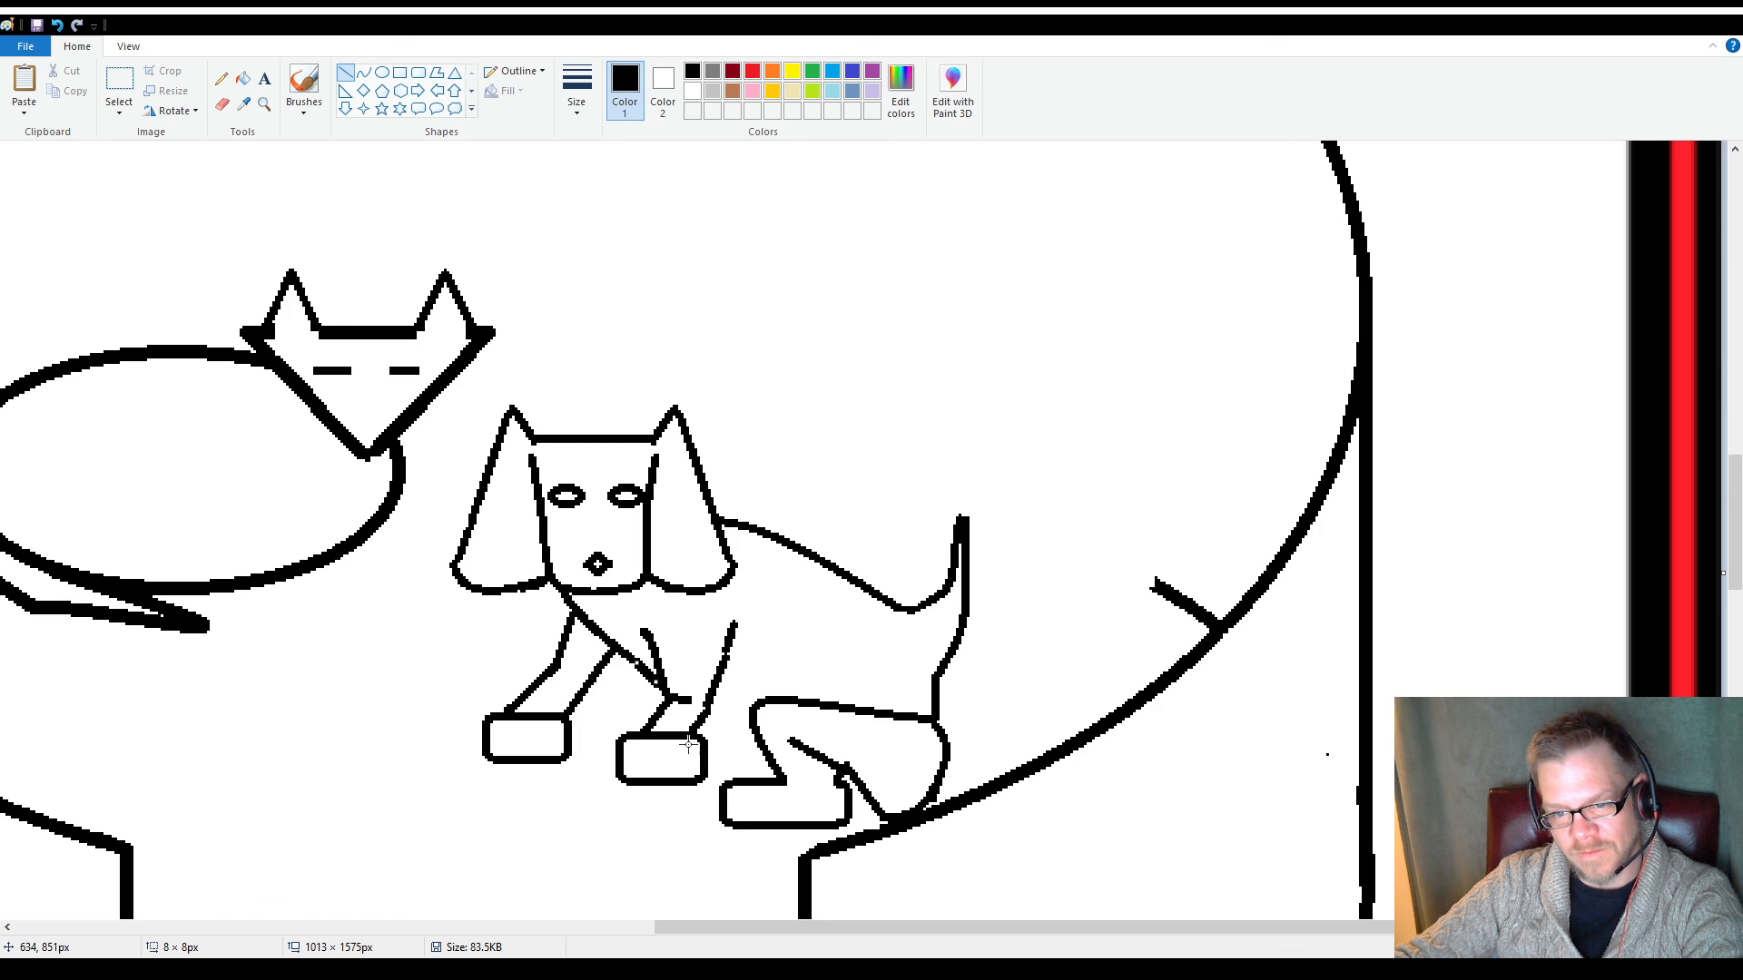
pyautogui.click(584, 774)
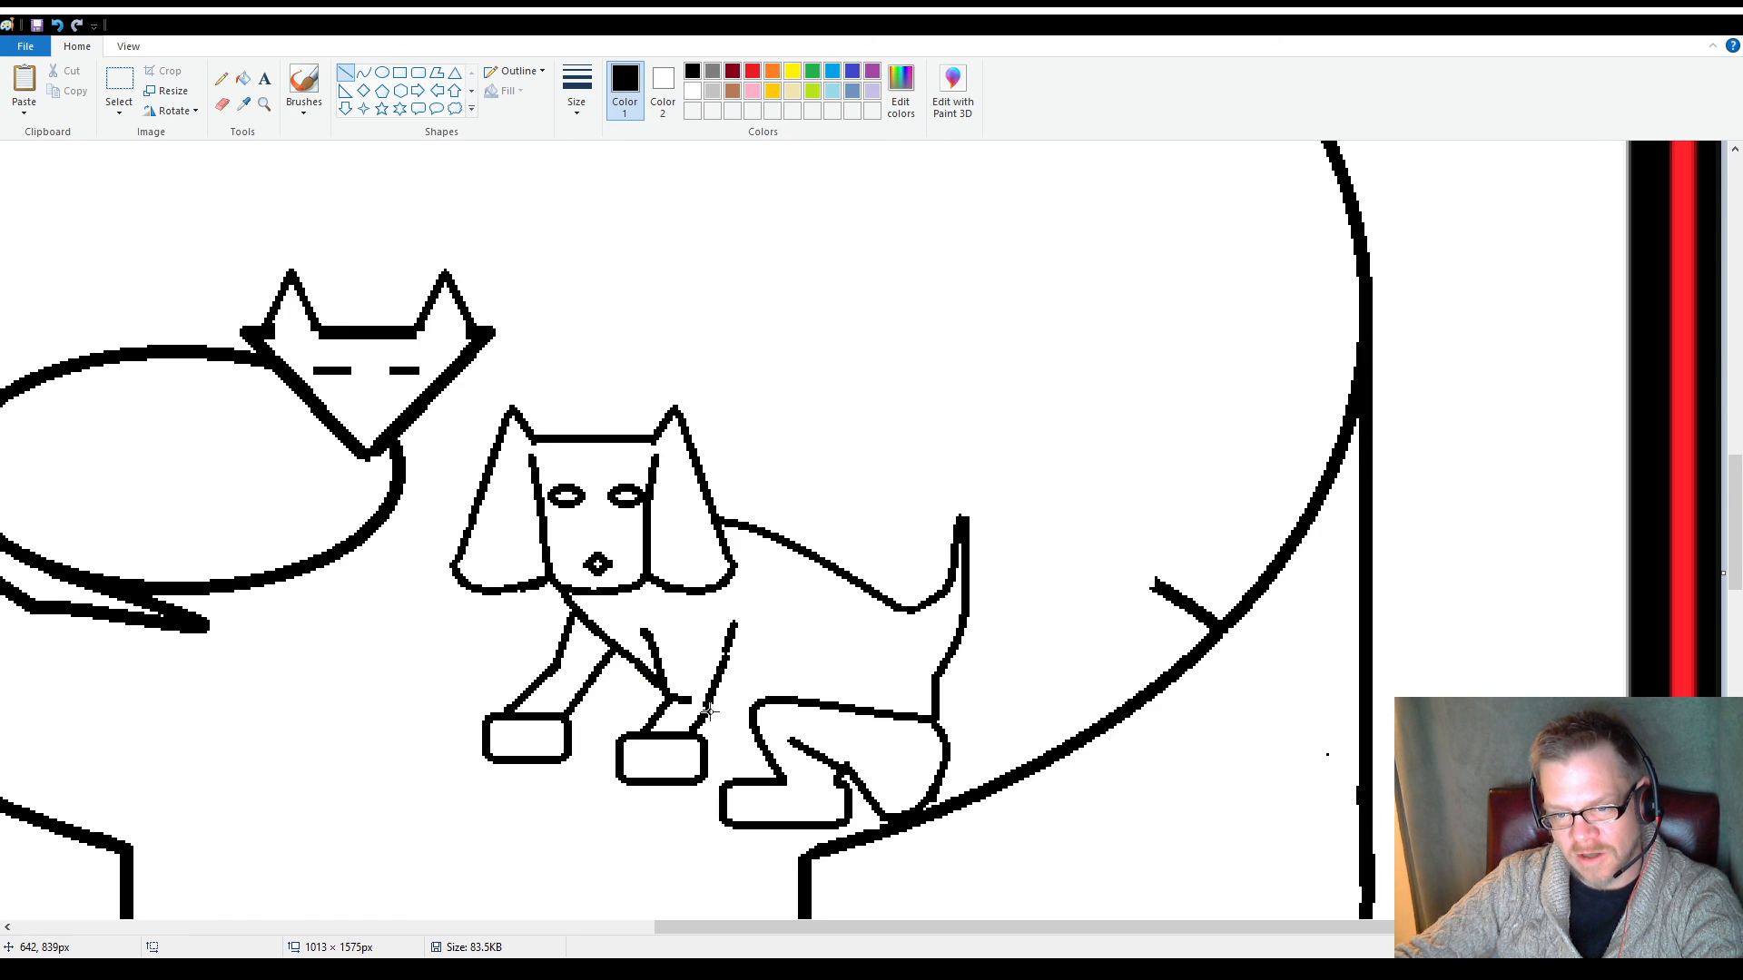
pyautogui.moveTo(707, 712); pyautogui.dragTo(753, 732)
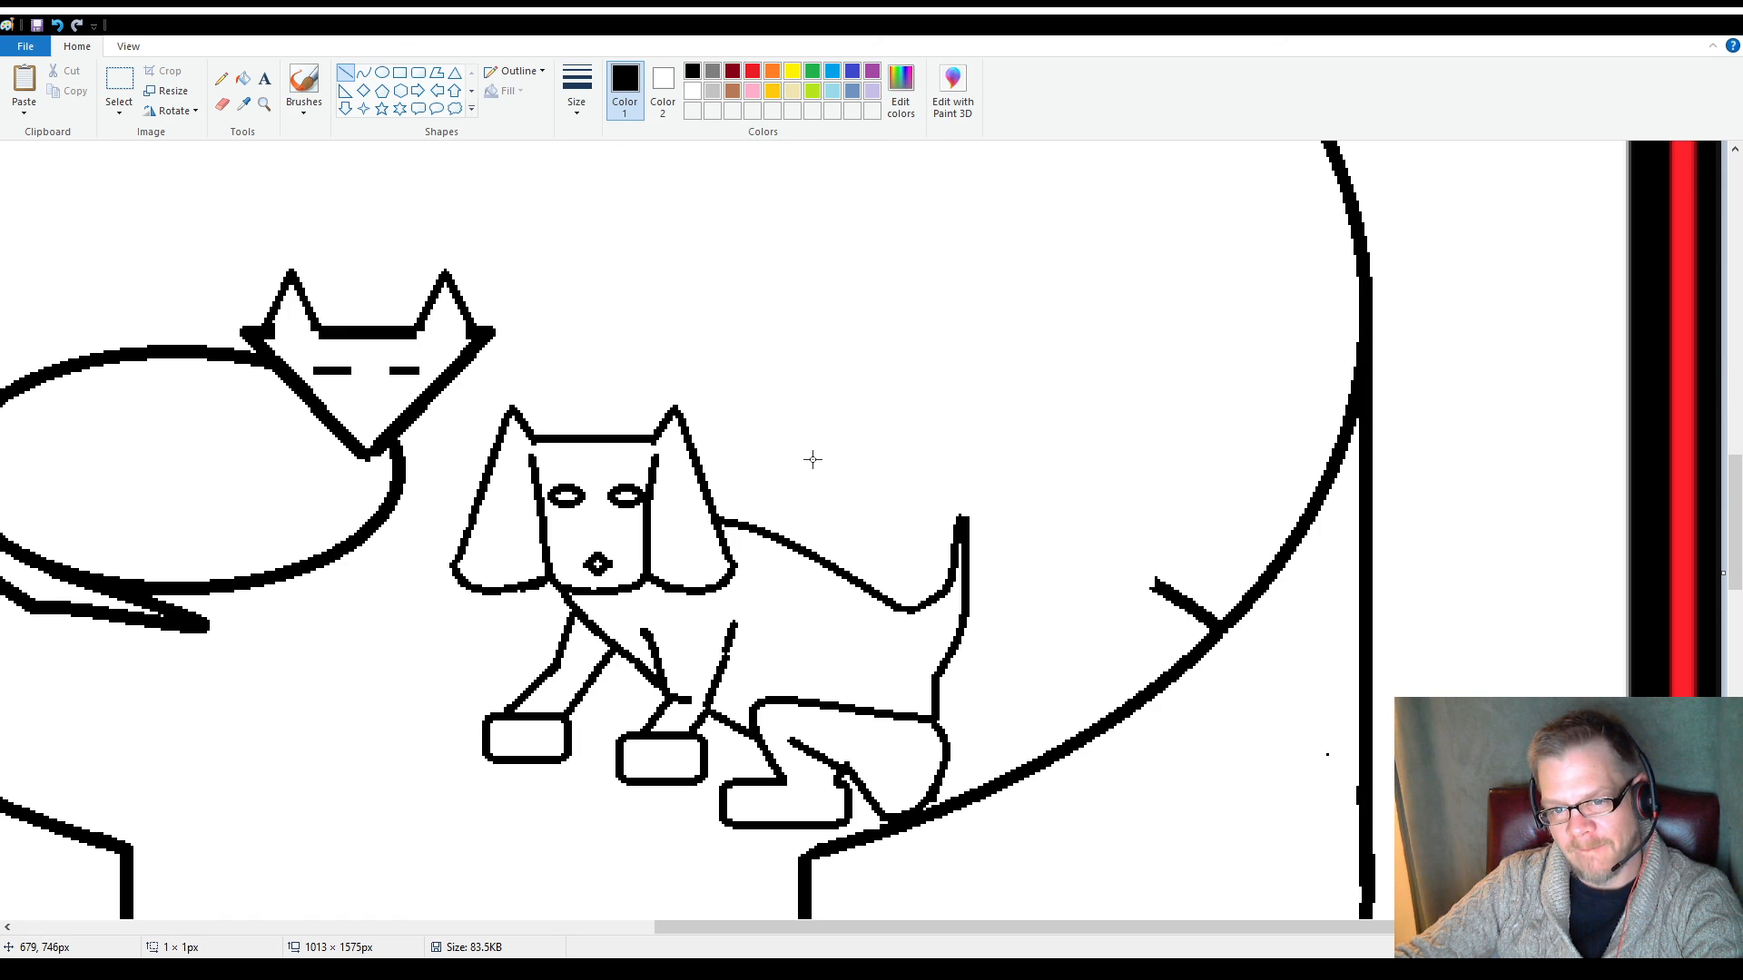
pyautogui.scroll(2, 484, 648)
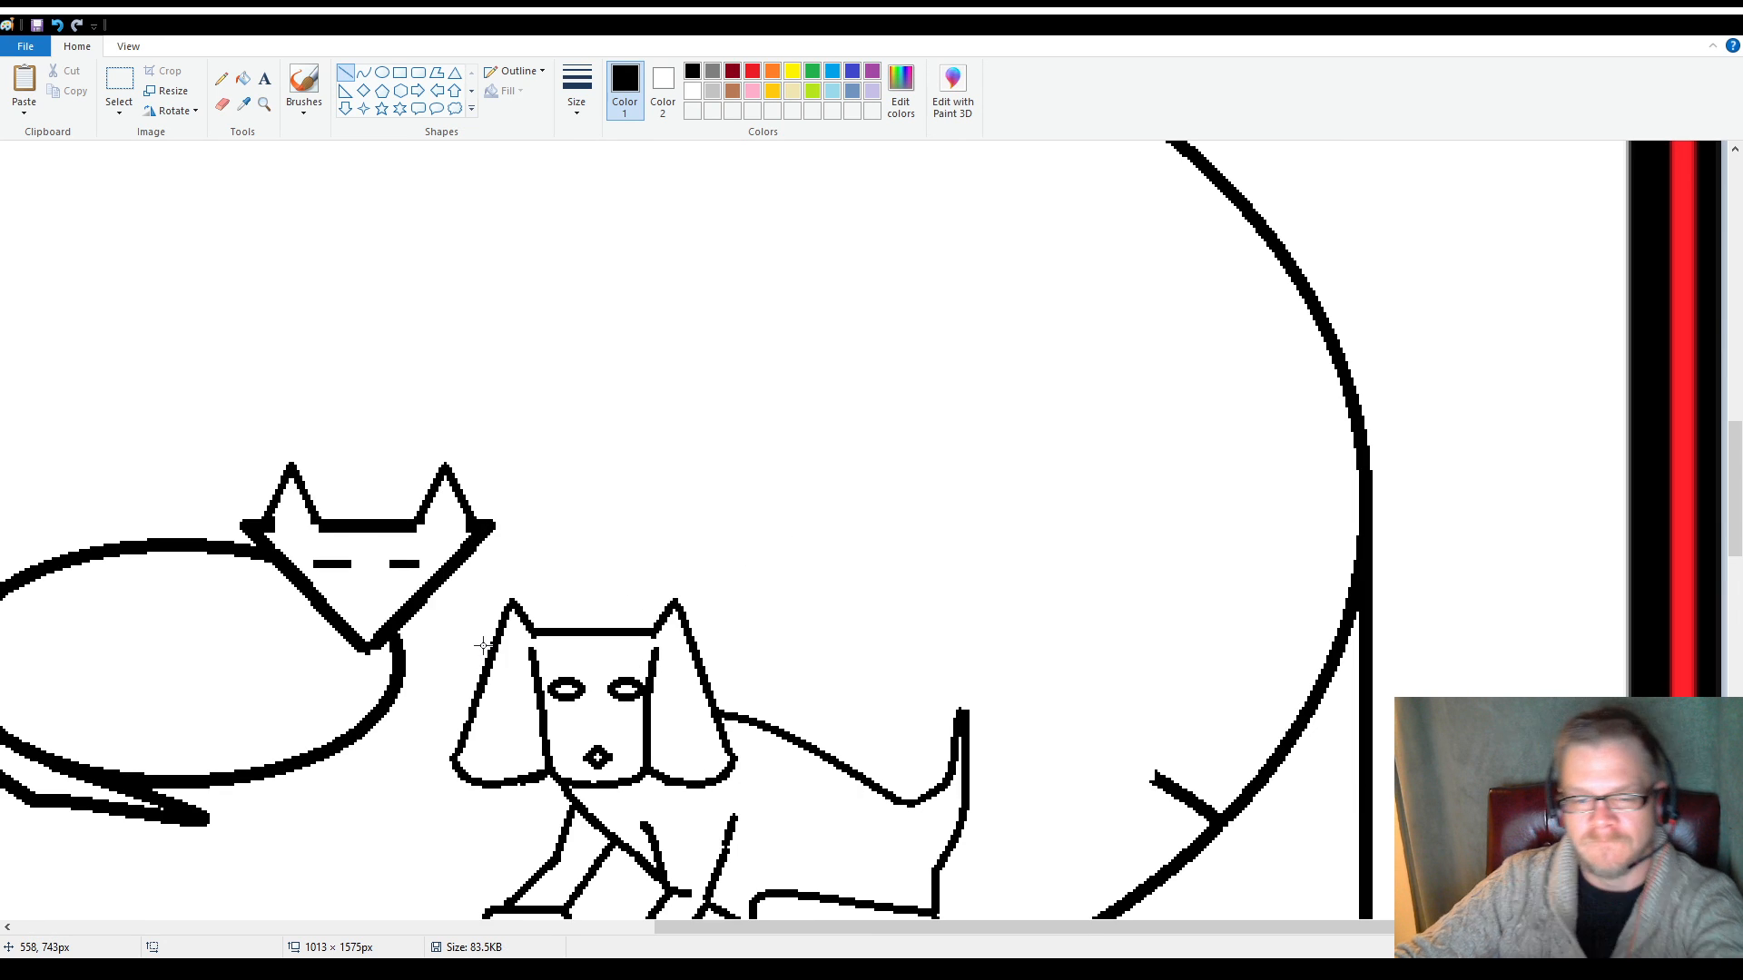
pyautogui.scroll(-4, 500, 647)
pyautogui.scroll(2, 500, 647)
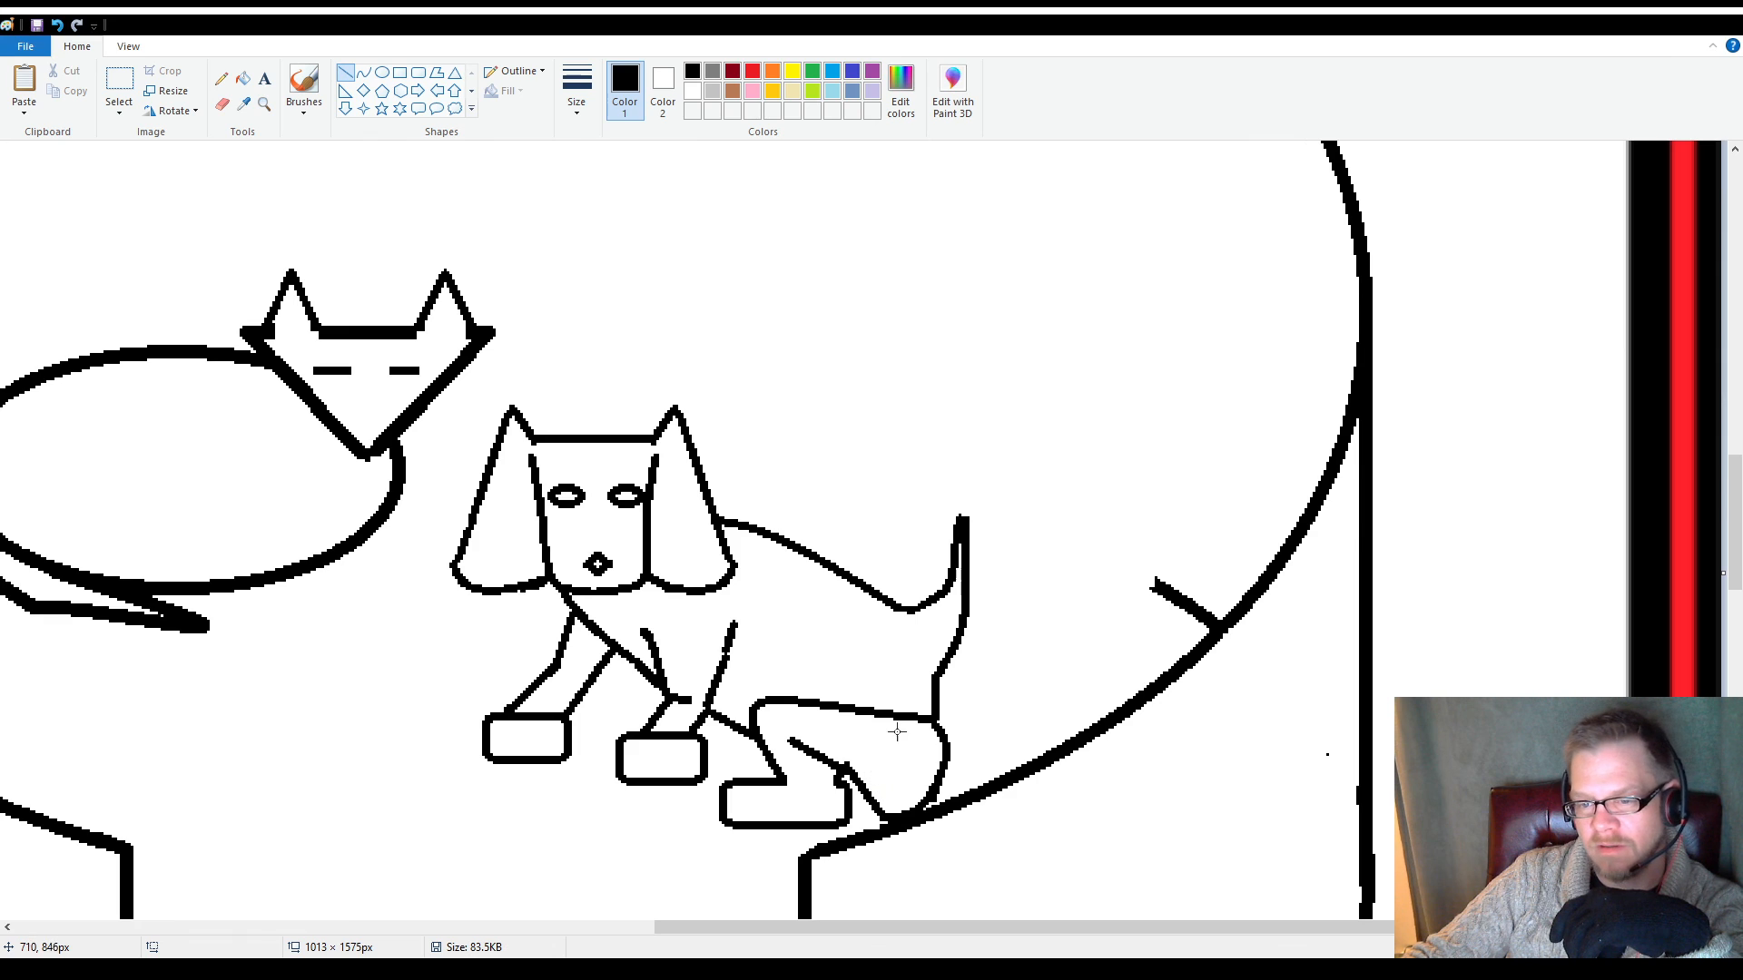
# Erase the rear part of the dog's thigh outline and replace it with a curve about 30 × 23 px from the hind paw to the rump
pyautogui.click(222, 104)
pyautogui.moveTo(908, 713); pyautogui.dragTo(879, 711)
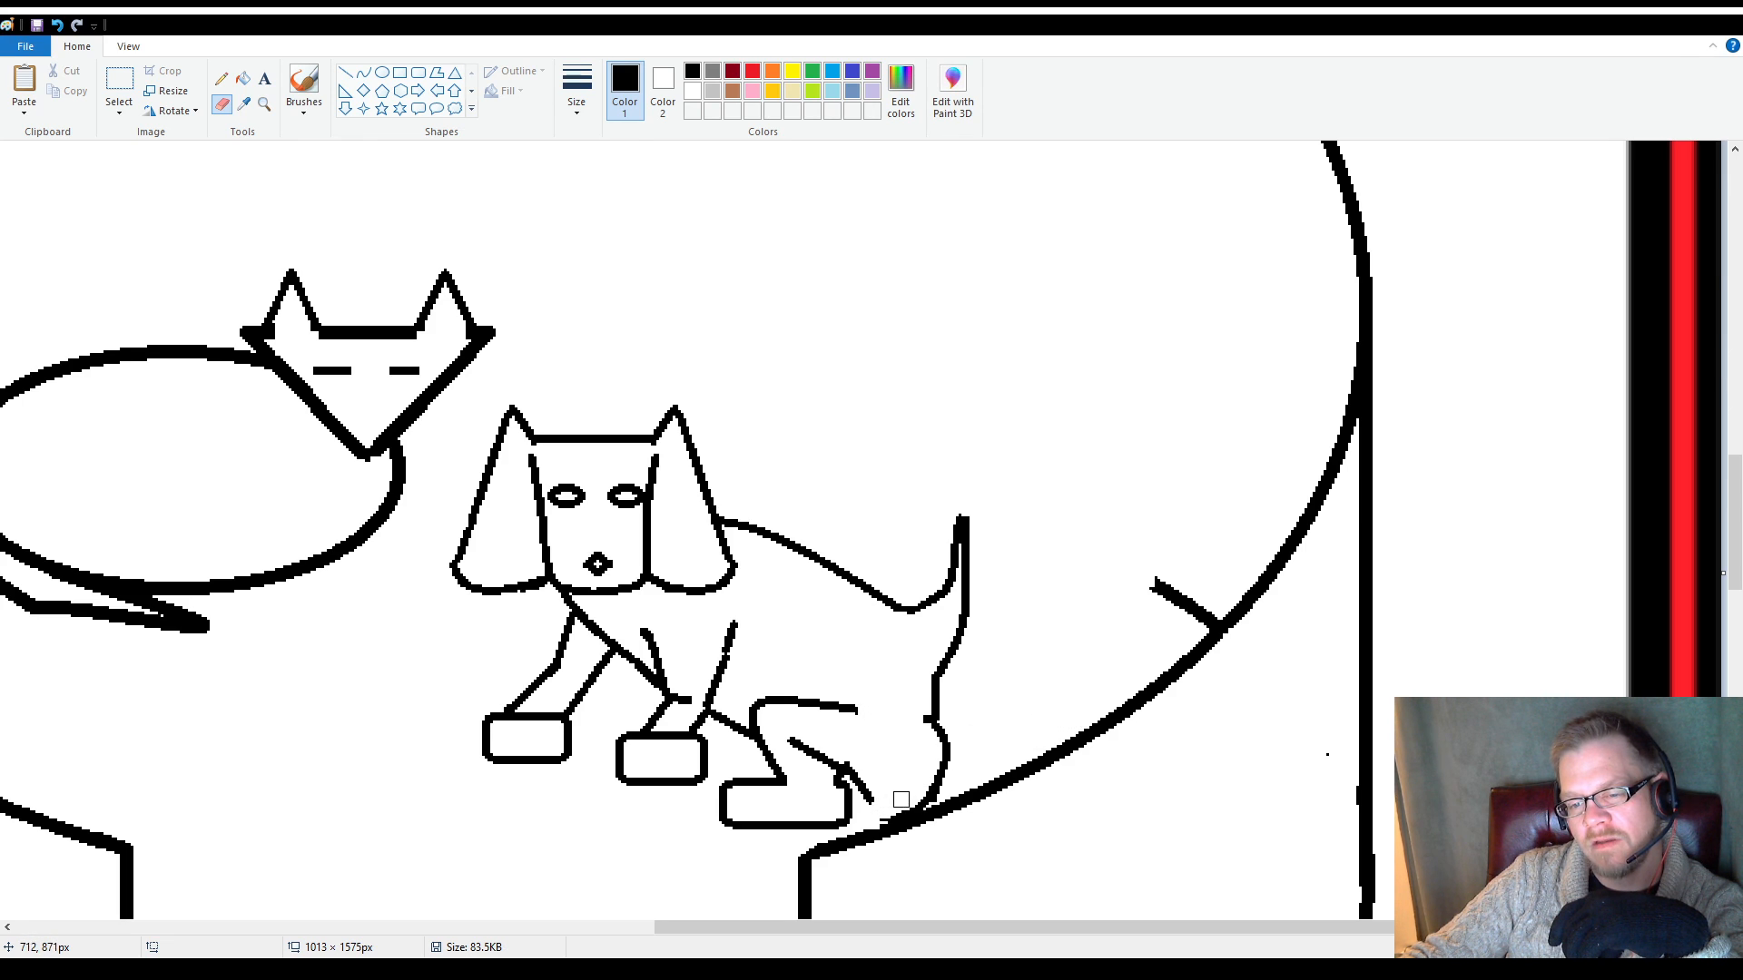
pyautogui.moveTo(901, 800)
pyautogui.mouseDown()
pyautogui.moveTo(952, 761)
pyautogui.moveTo(926, 723)
pyautogui.mouseUp()
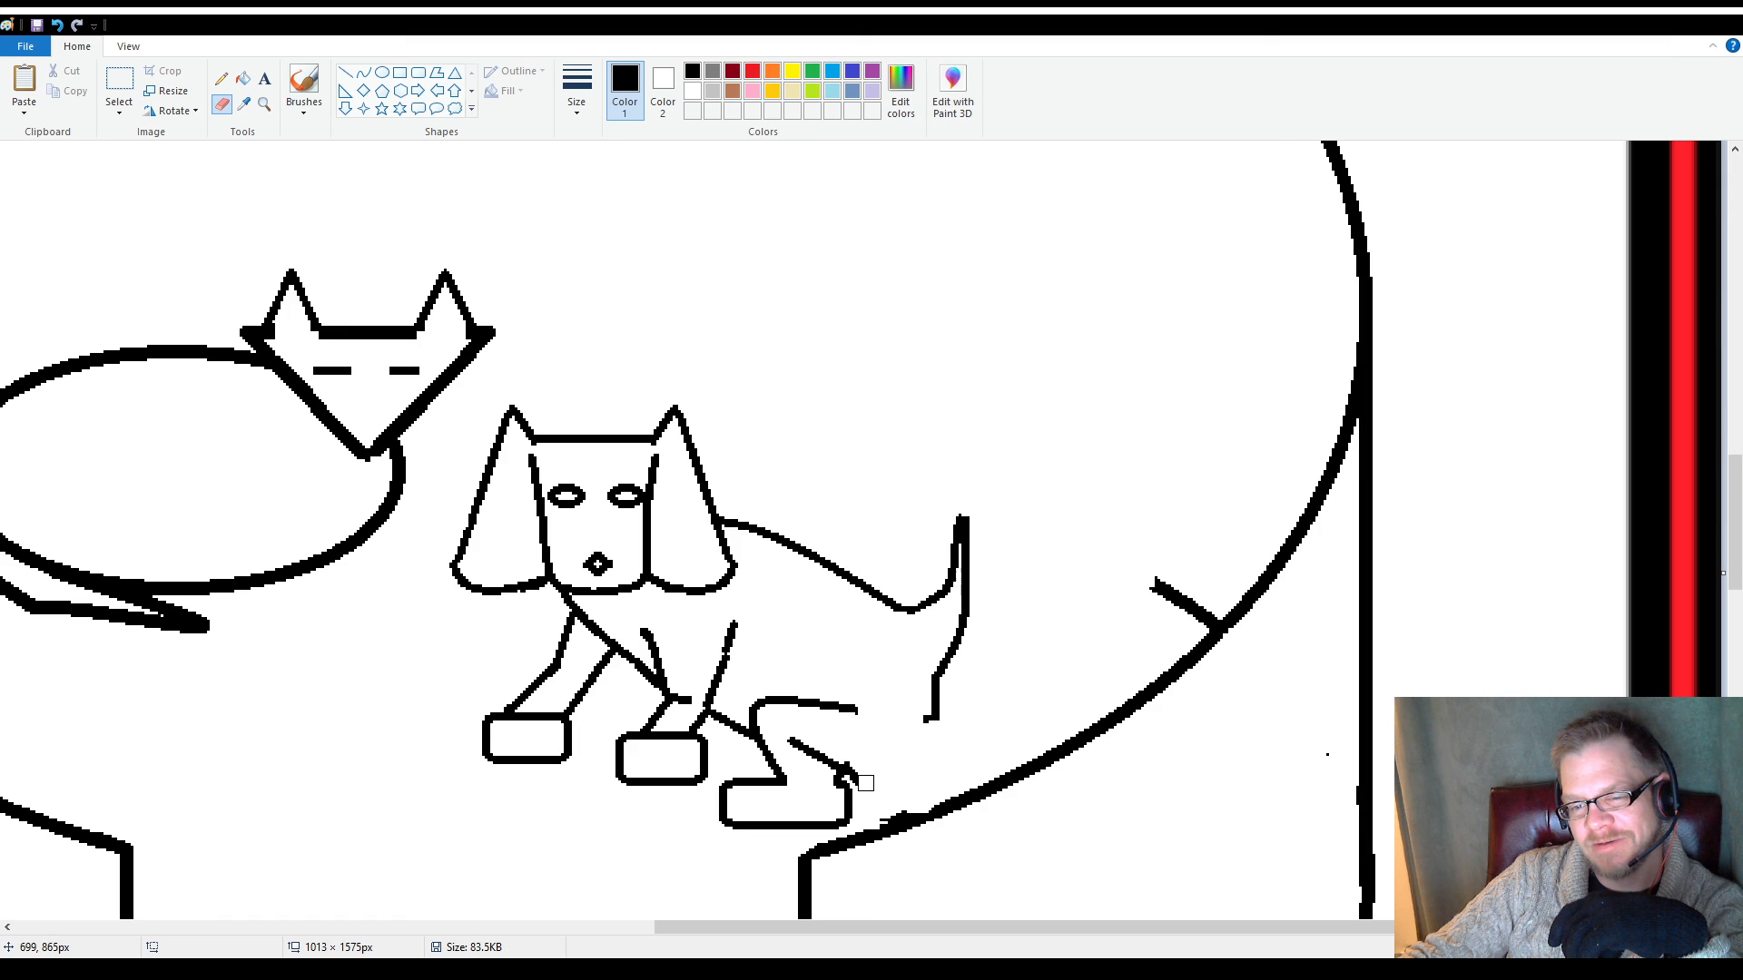
pyautogui.moveTo(921, 723); pyautogui.dragTo(921, 708)
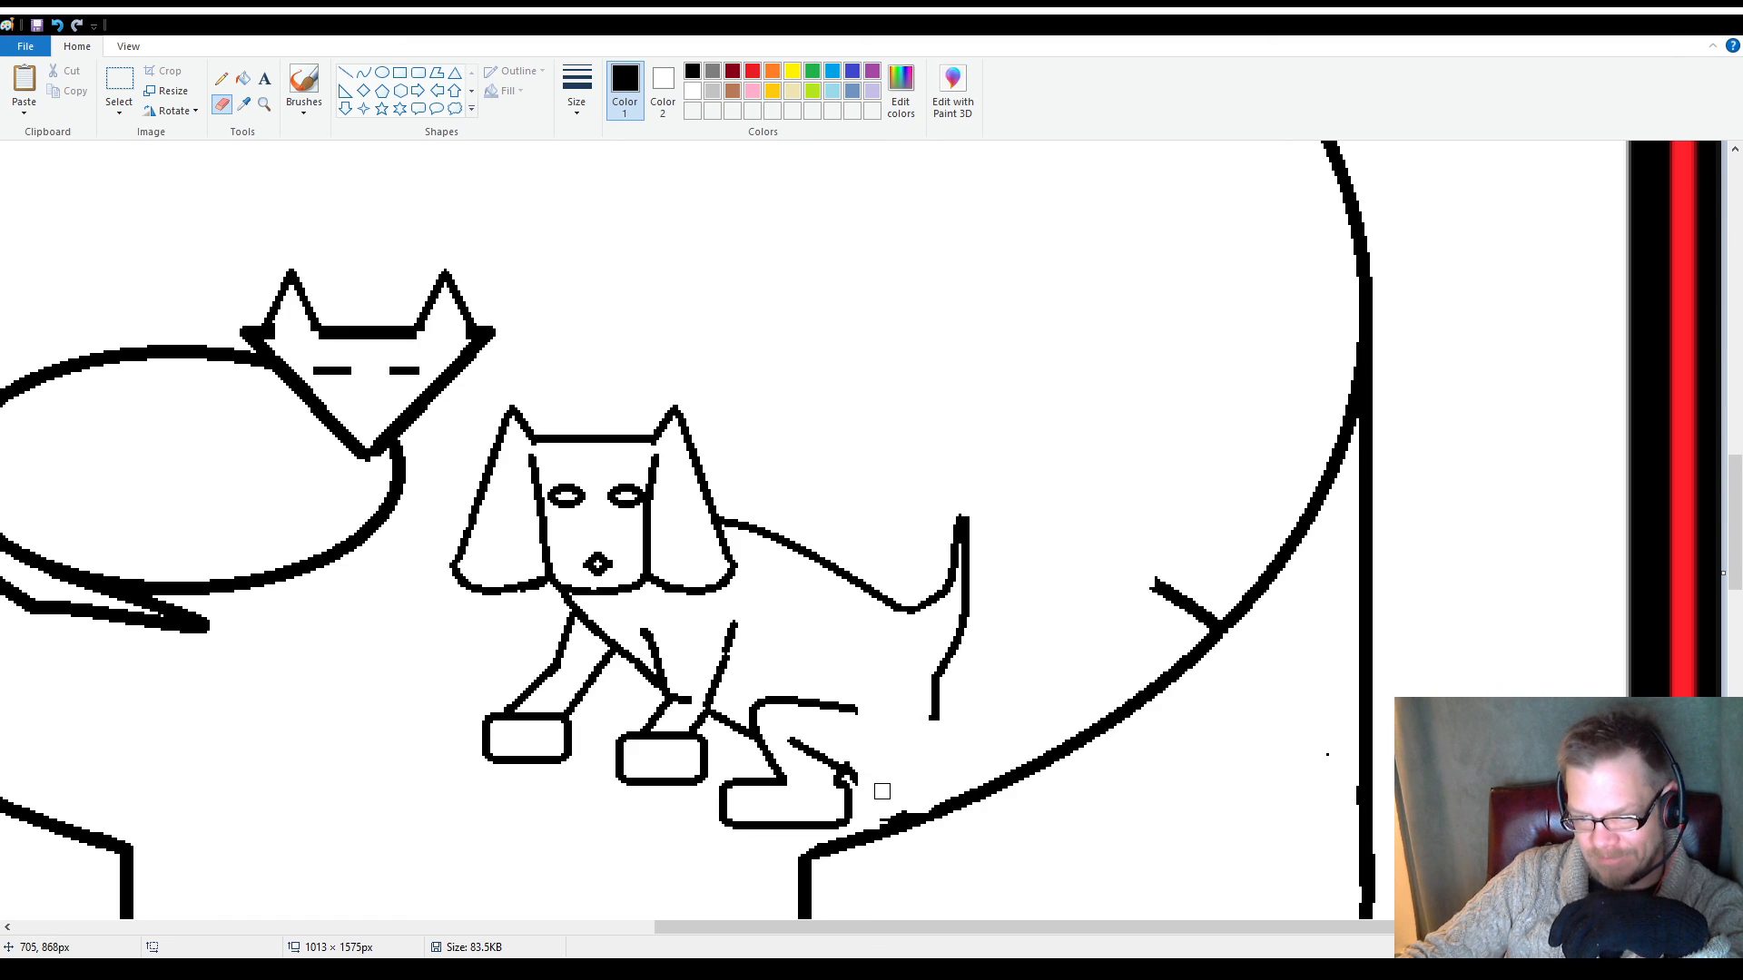
pyautogui.moveTo(877, 816); pyautogui.dragTo(915, 788)
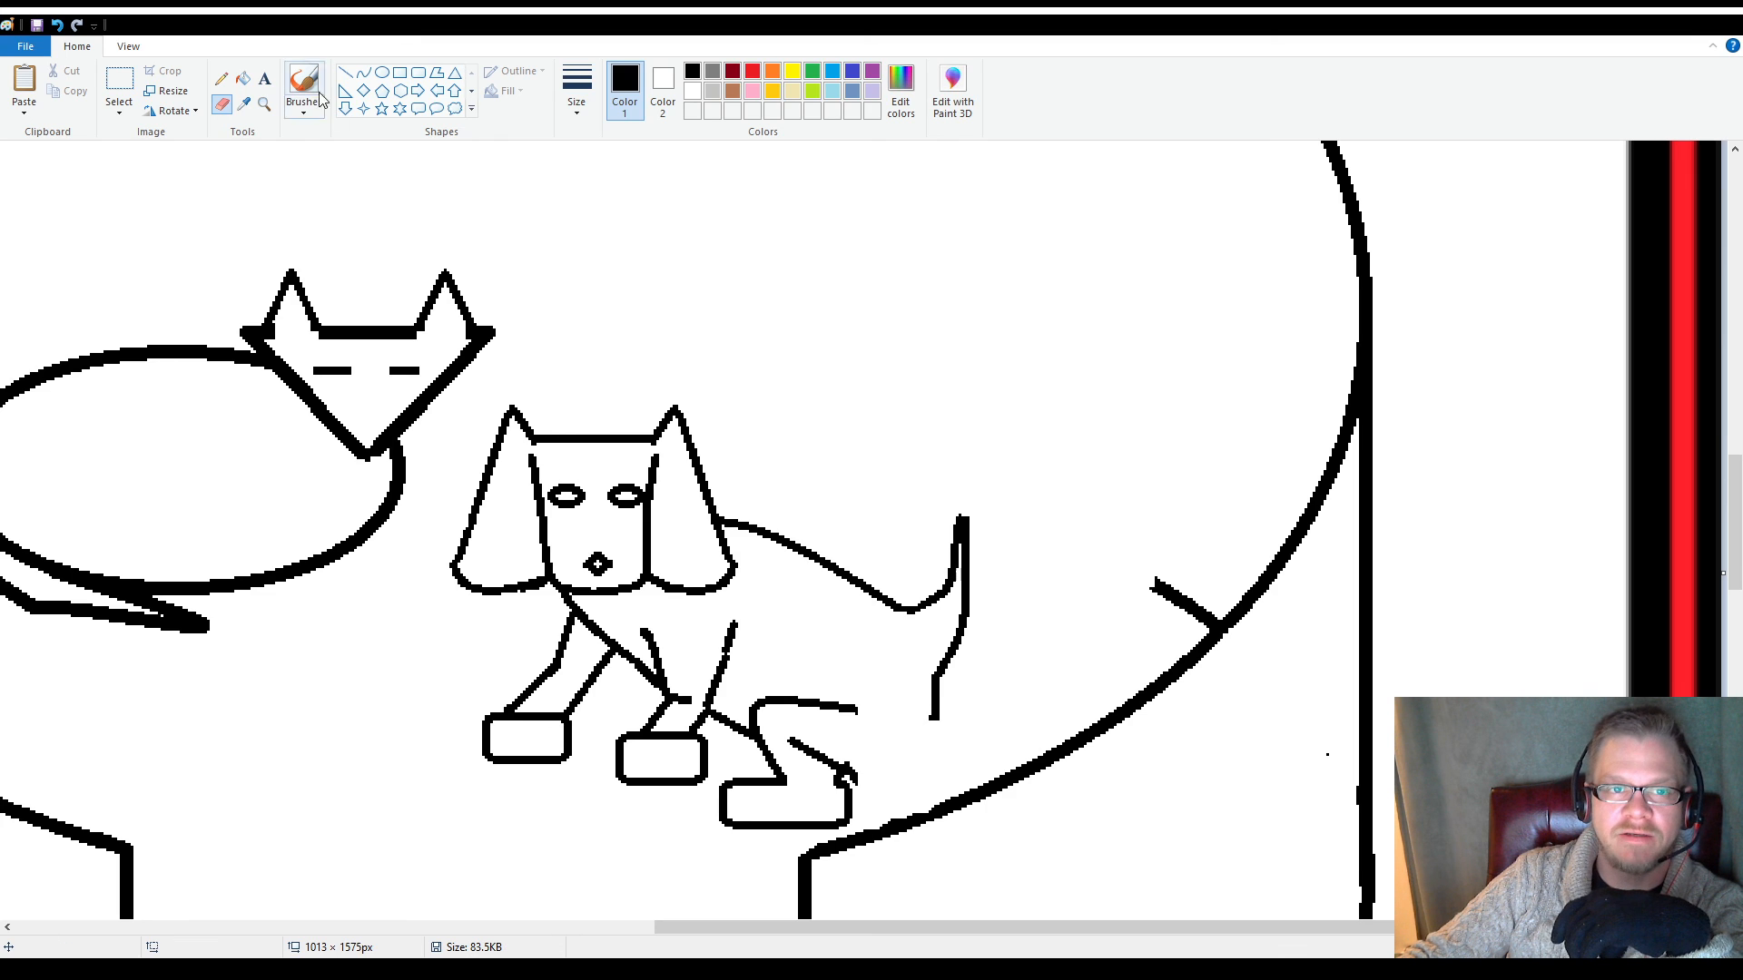
pyautogui.click(361, 73)
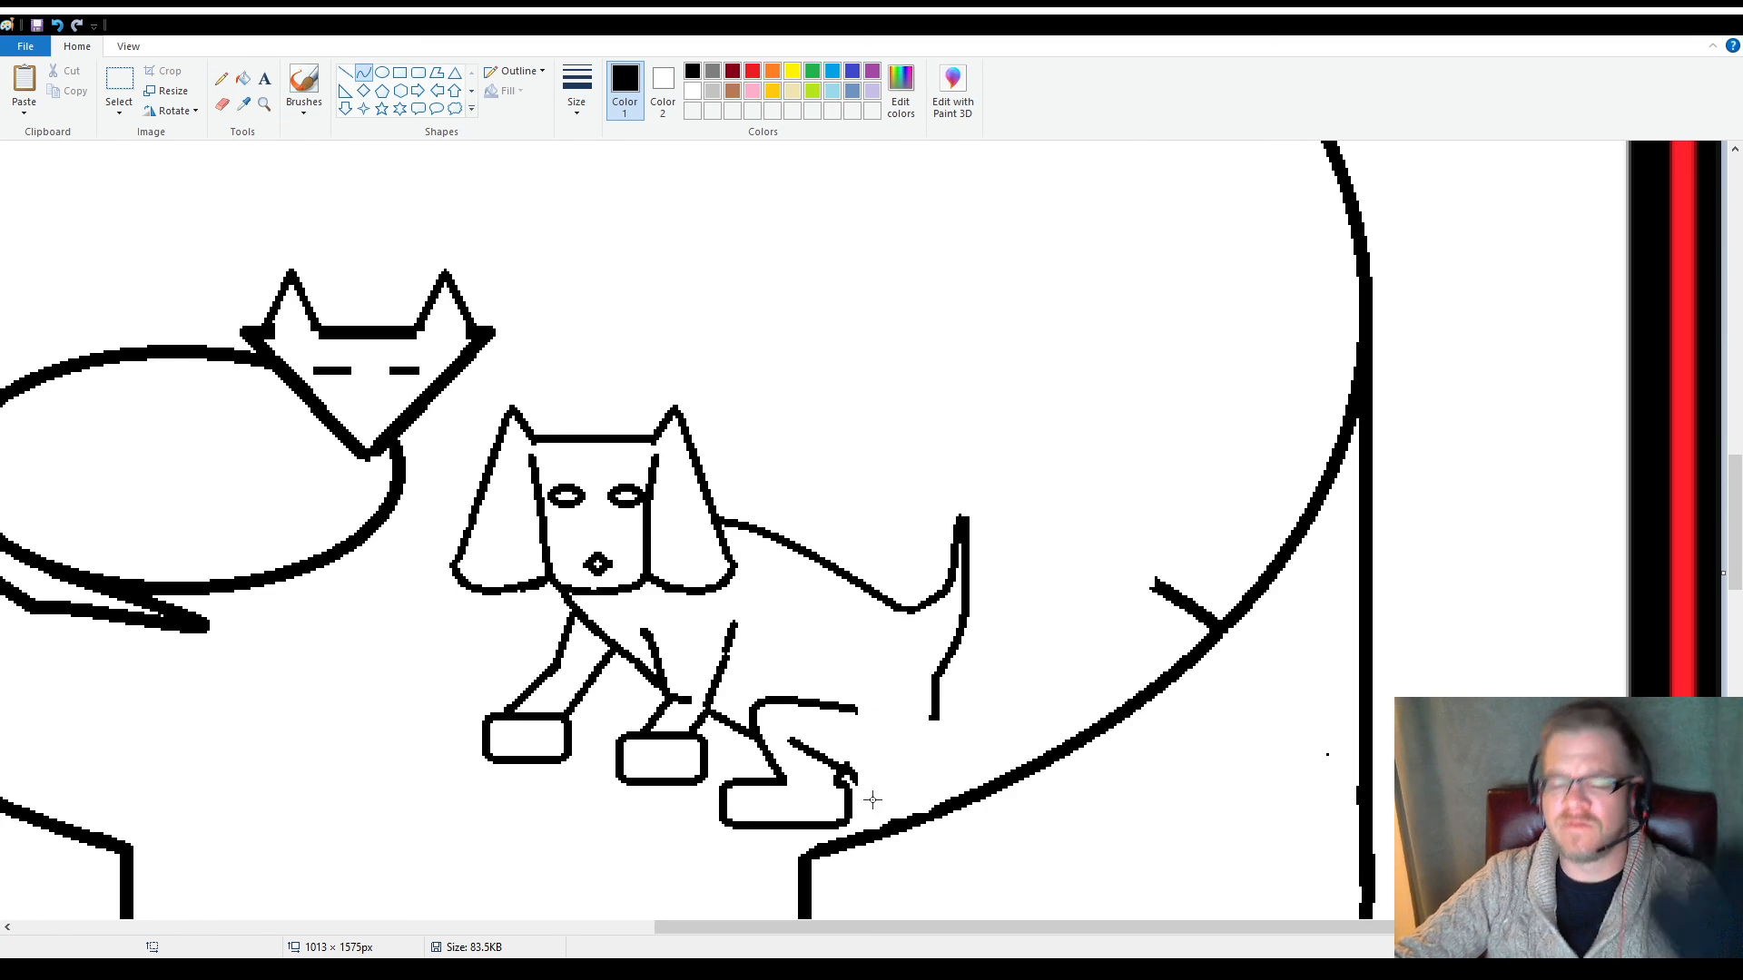
pyautogui.moveTo(853, 776); pyautogui.dragTo(934, 765)
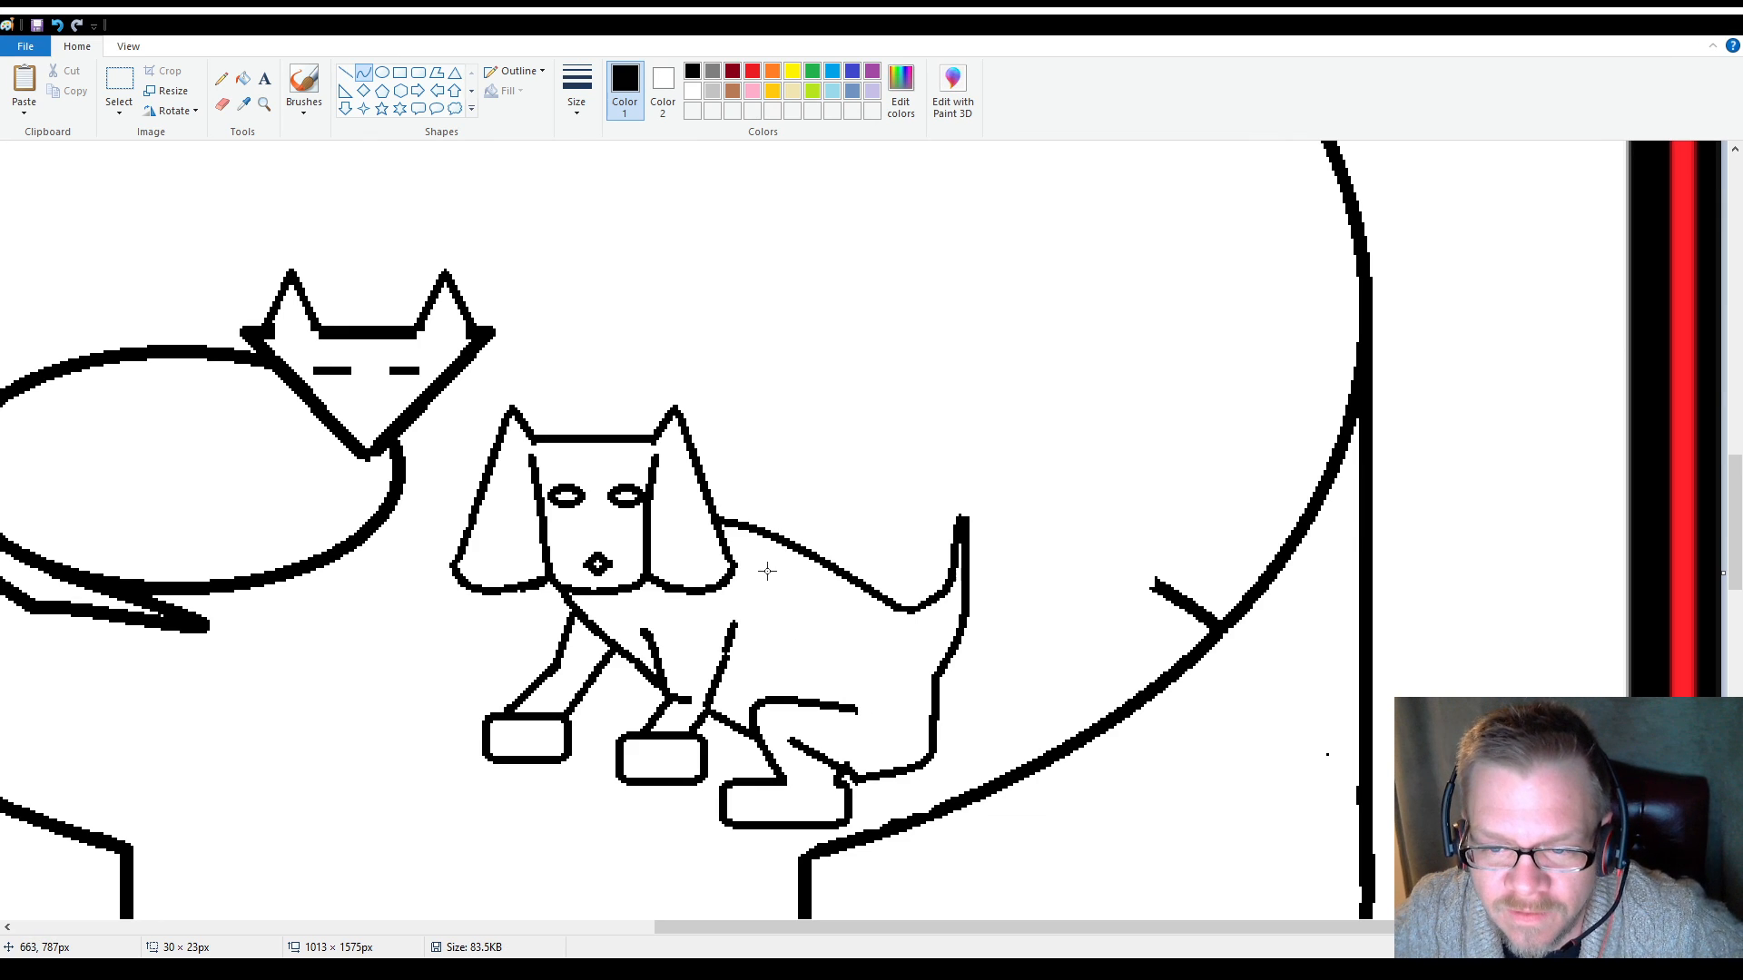
# Draw a solid black oval spot of about 21 × 15 px at the base of the dog's tail
pyautogui.click(382, 73)
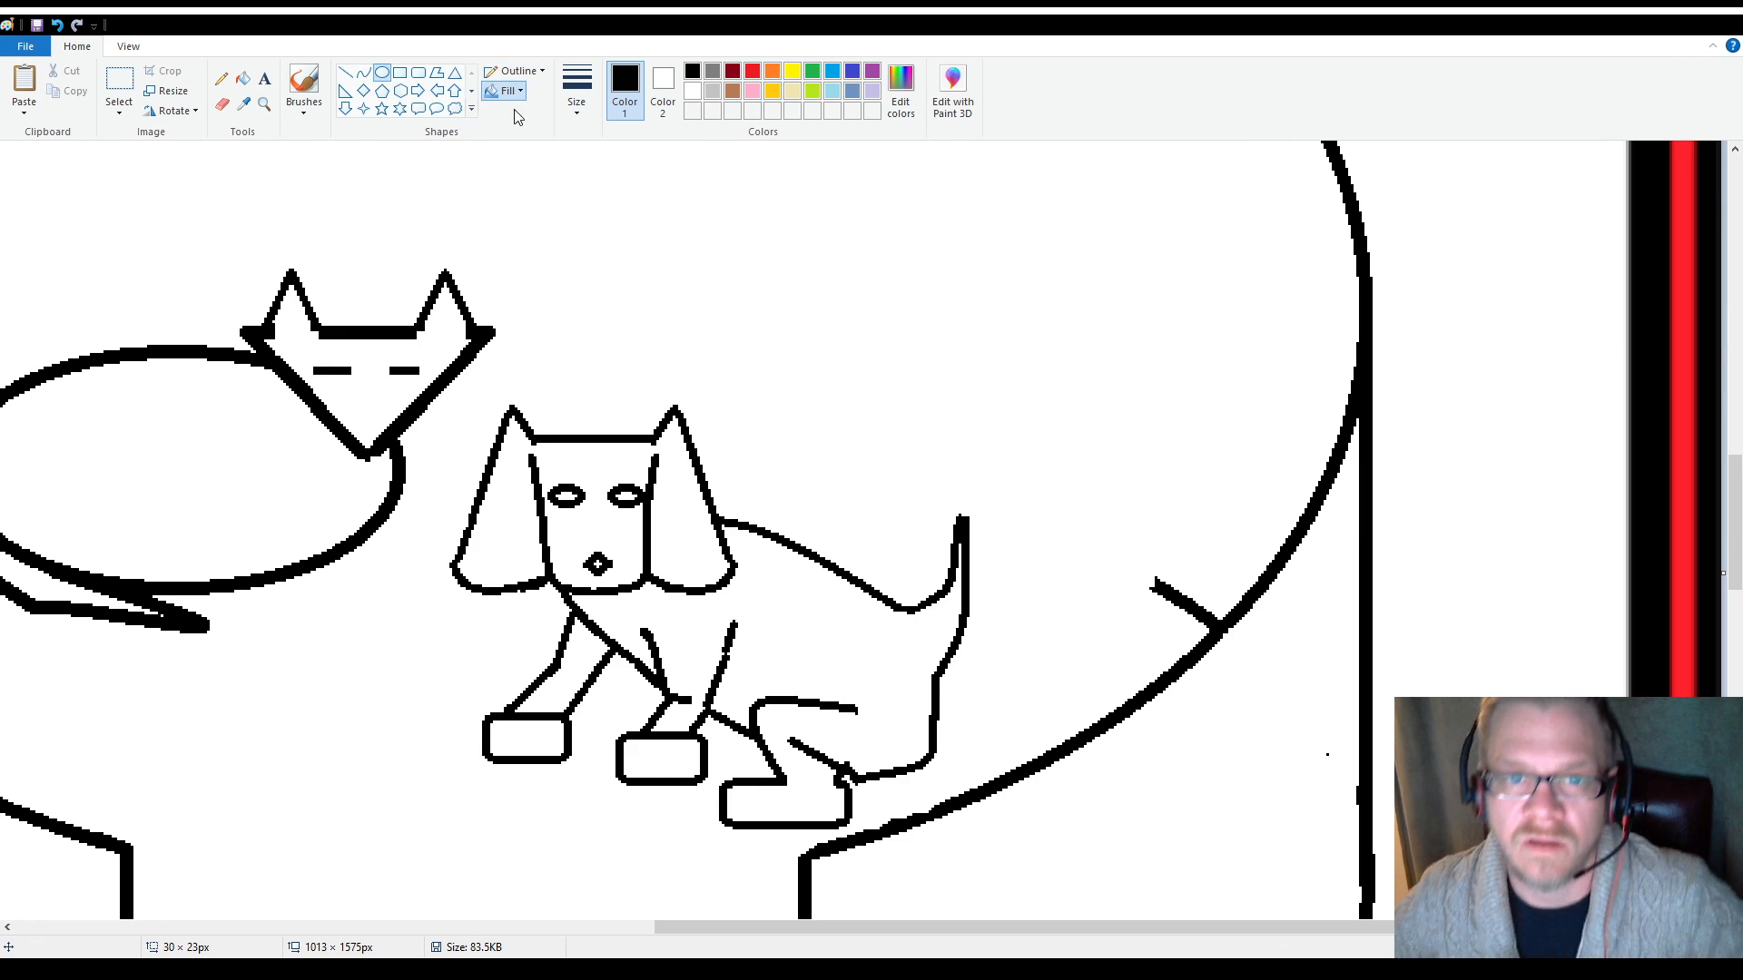
pyautogui.moveTo(889, 604); pyautogui.dragTo(947, 644)
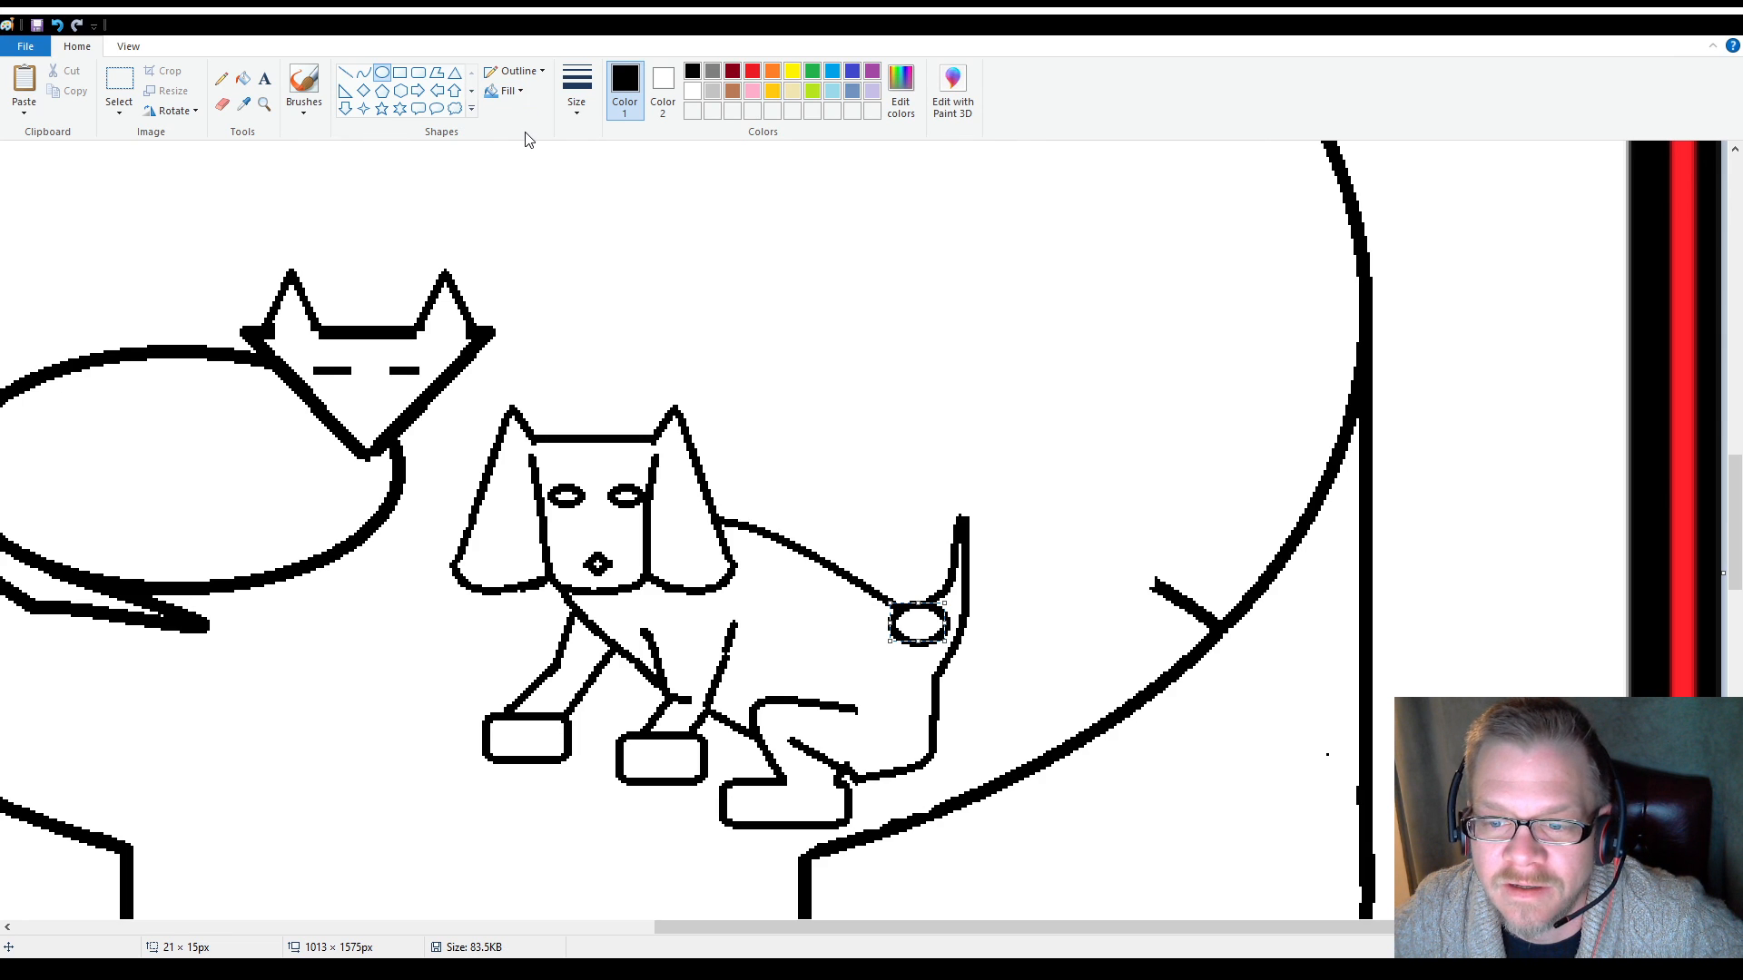
pyautogui.click(663, 89)
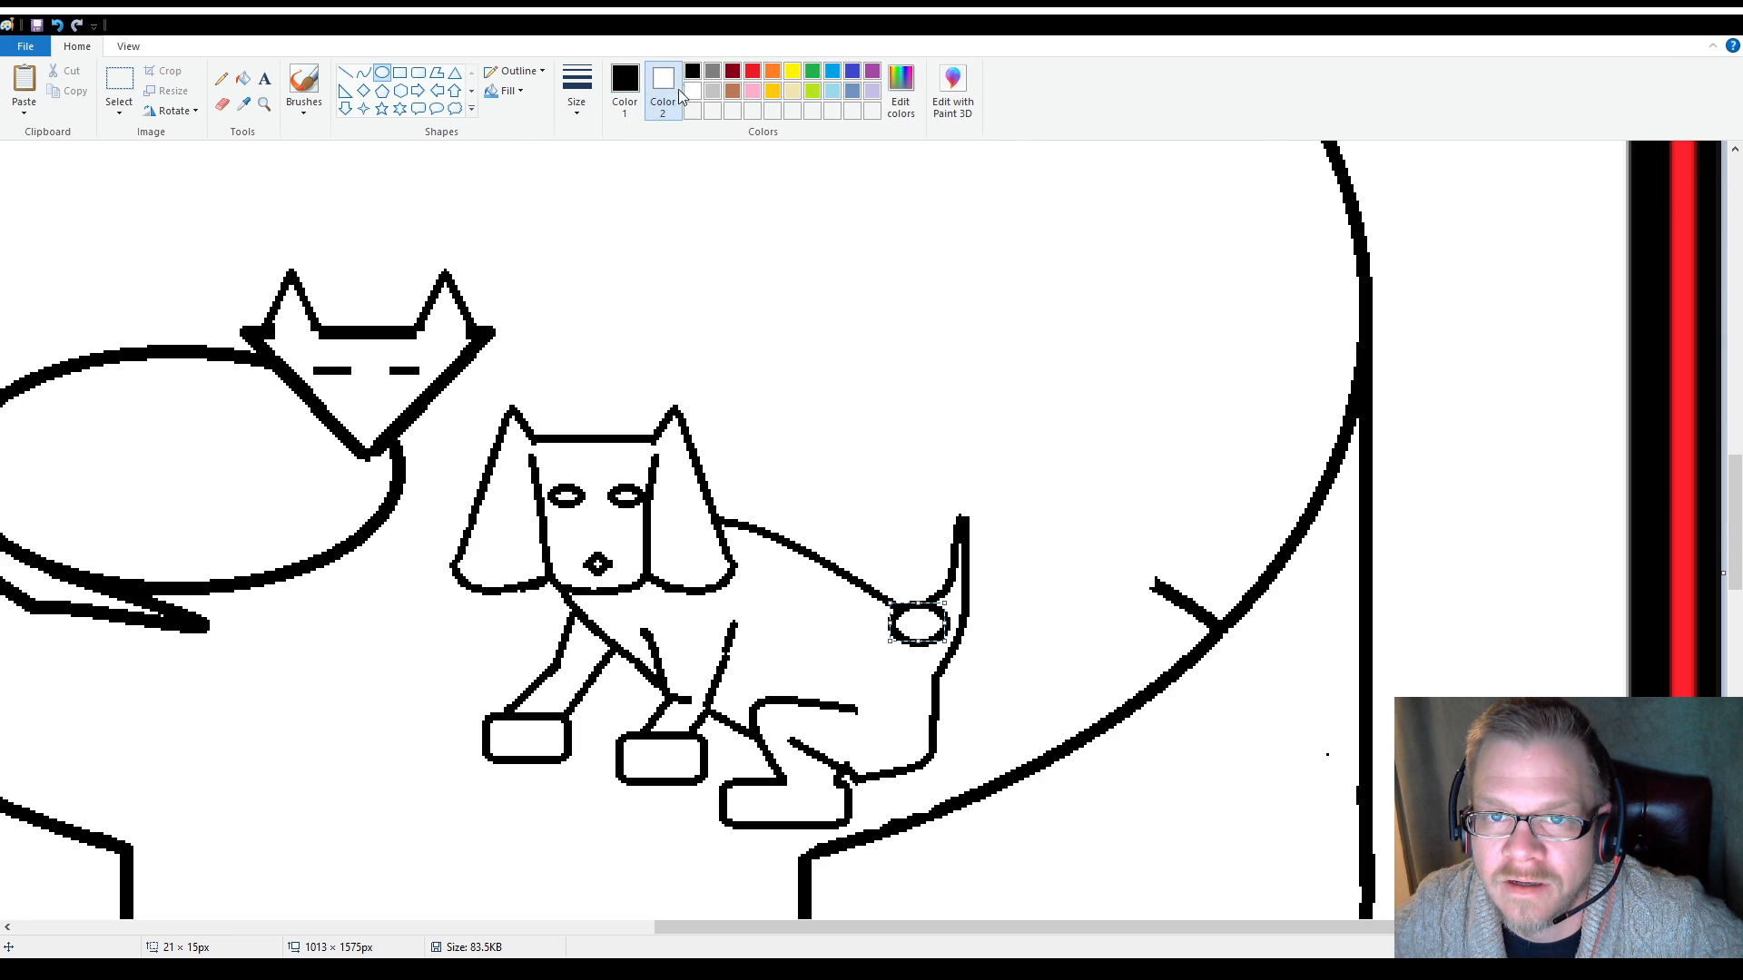
pyautogui.click(692, 72)
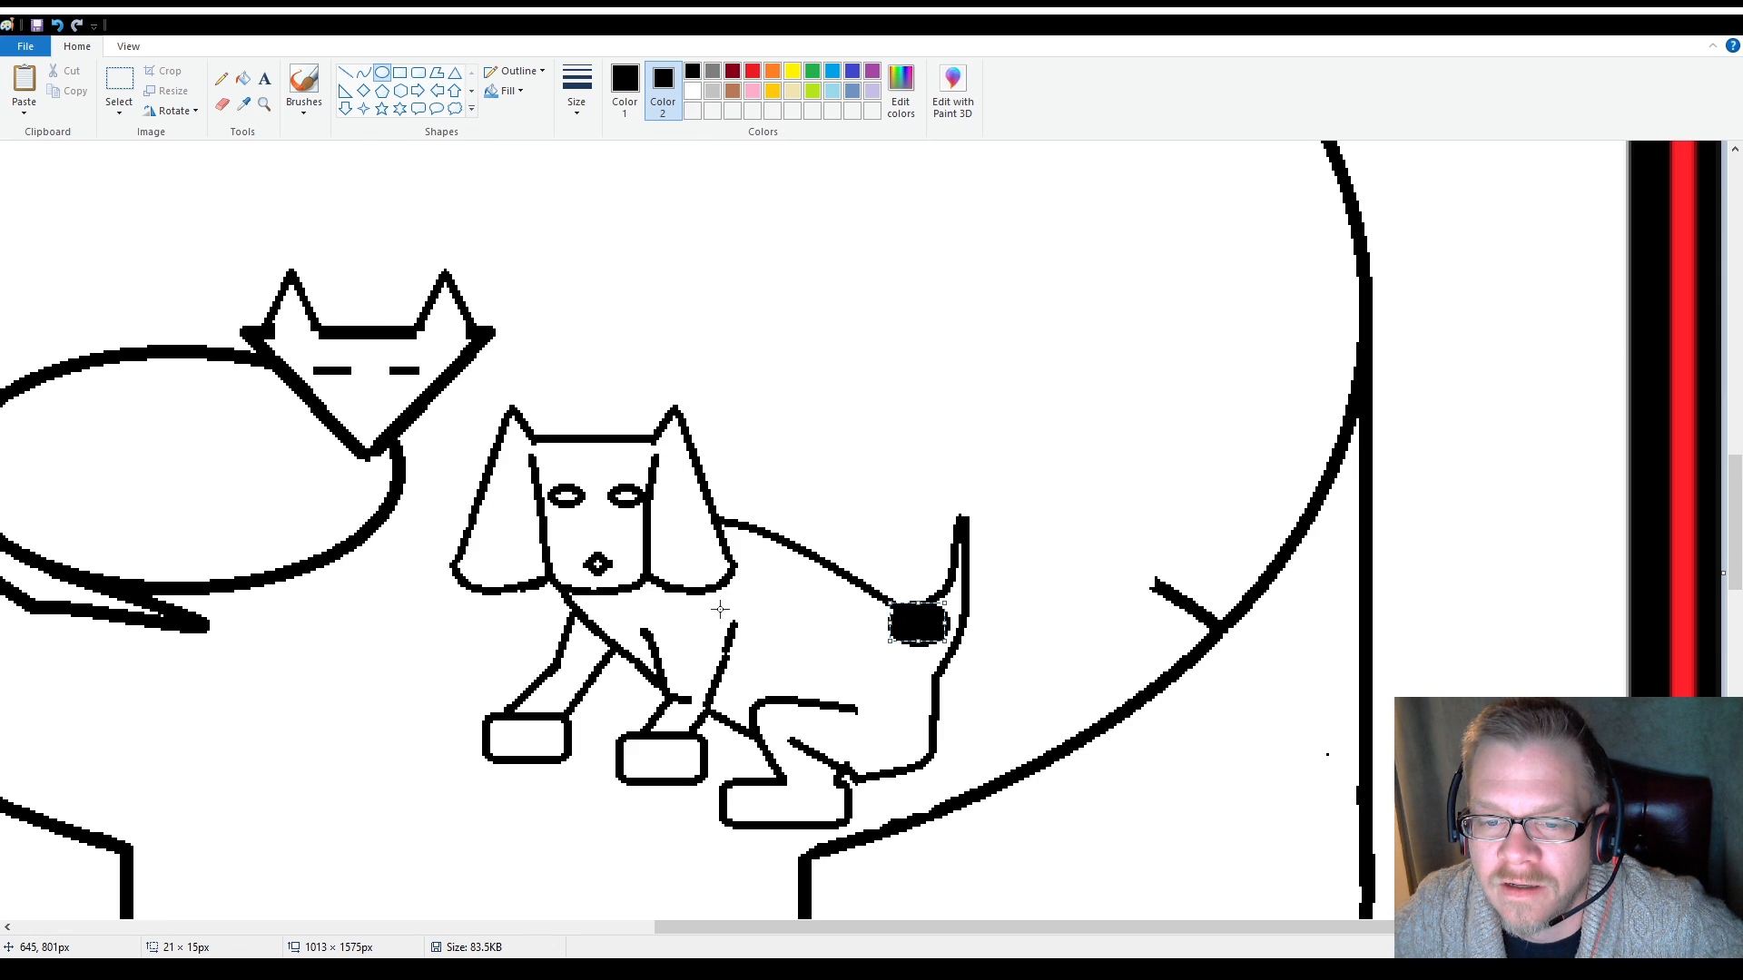
# Add black oval spots of about 15 × 12 px on the dog's back and about 14 × 5 px on its thigh
pyautogui.moveTo(750, 564); pyautogui.dragTo(795, 607)
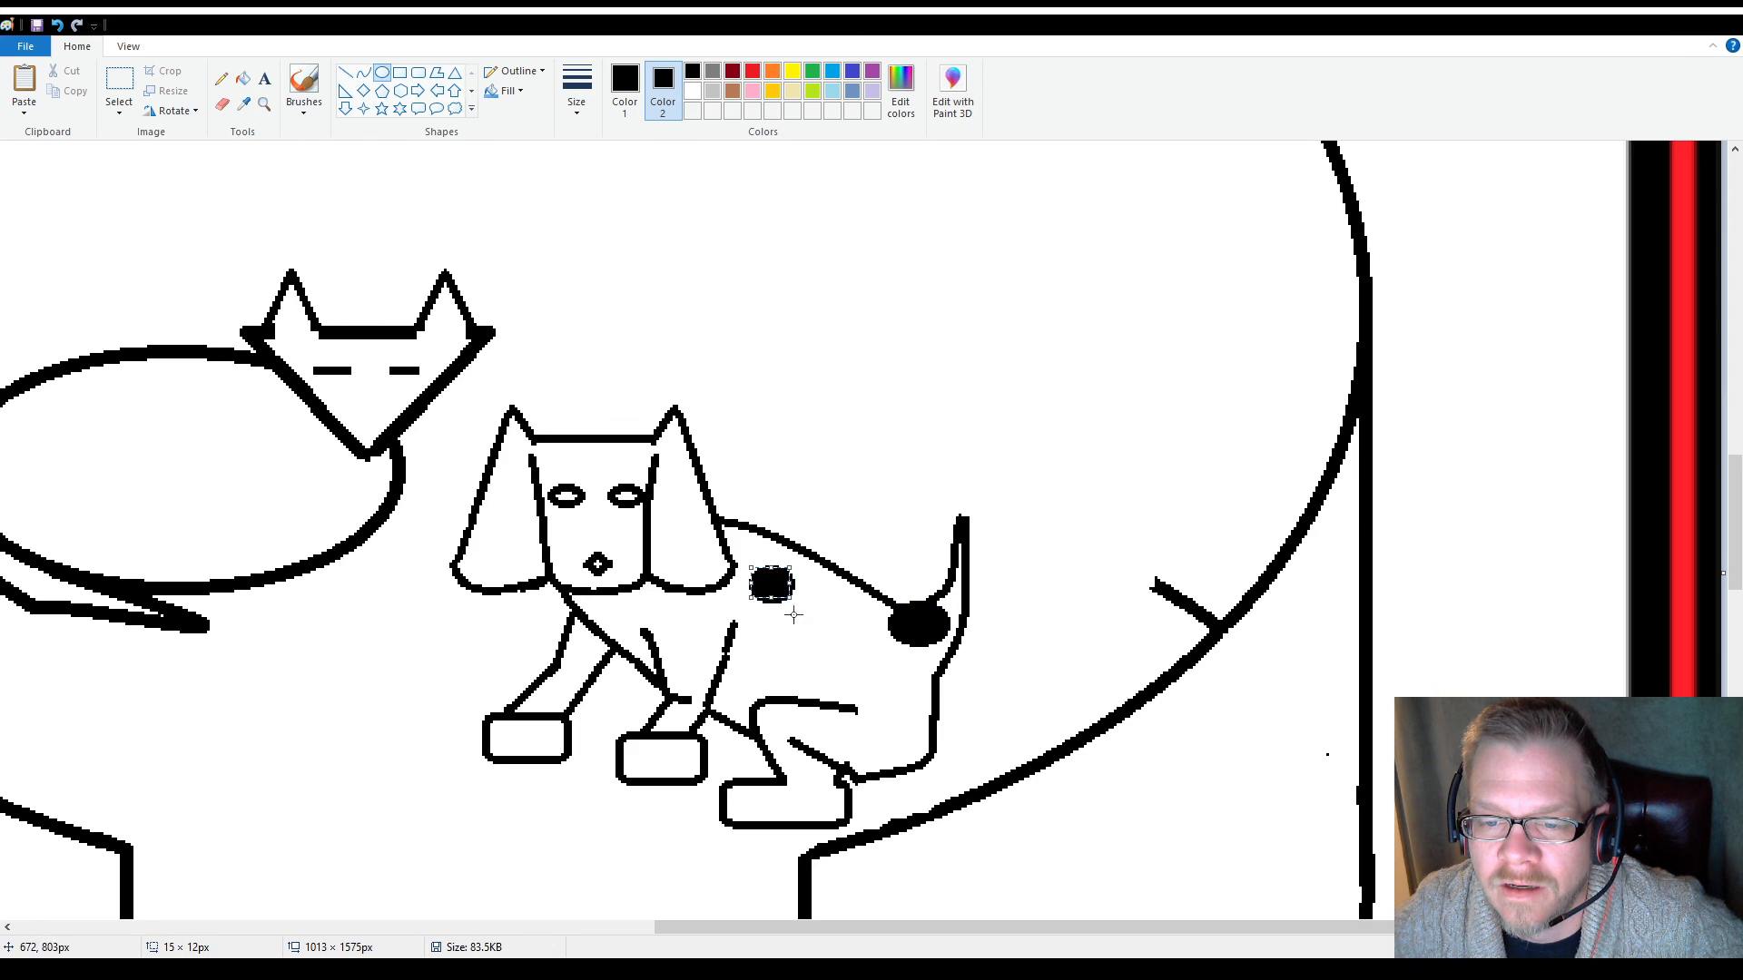
pyautogui.click(806, 674)
pyautogui.moveTo(815, 703); pyautogui.dragTo(849, 715)
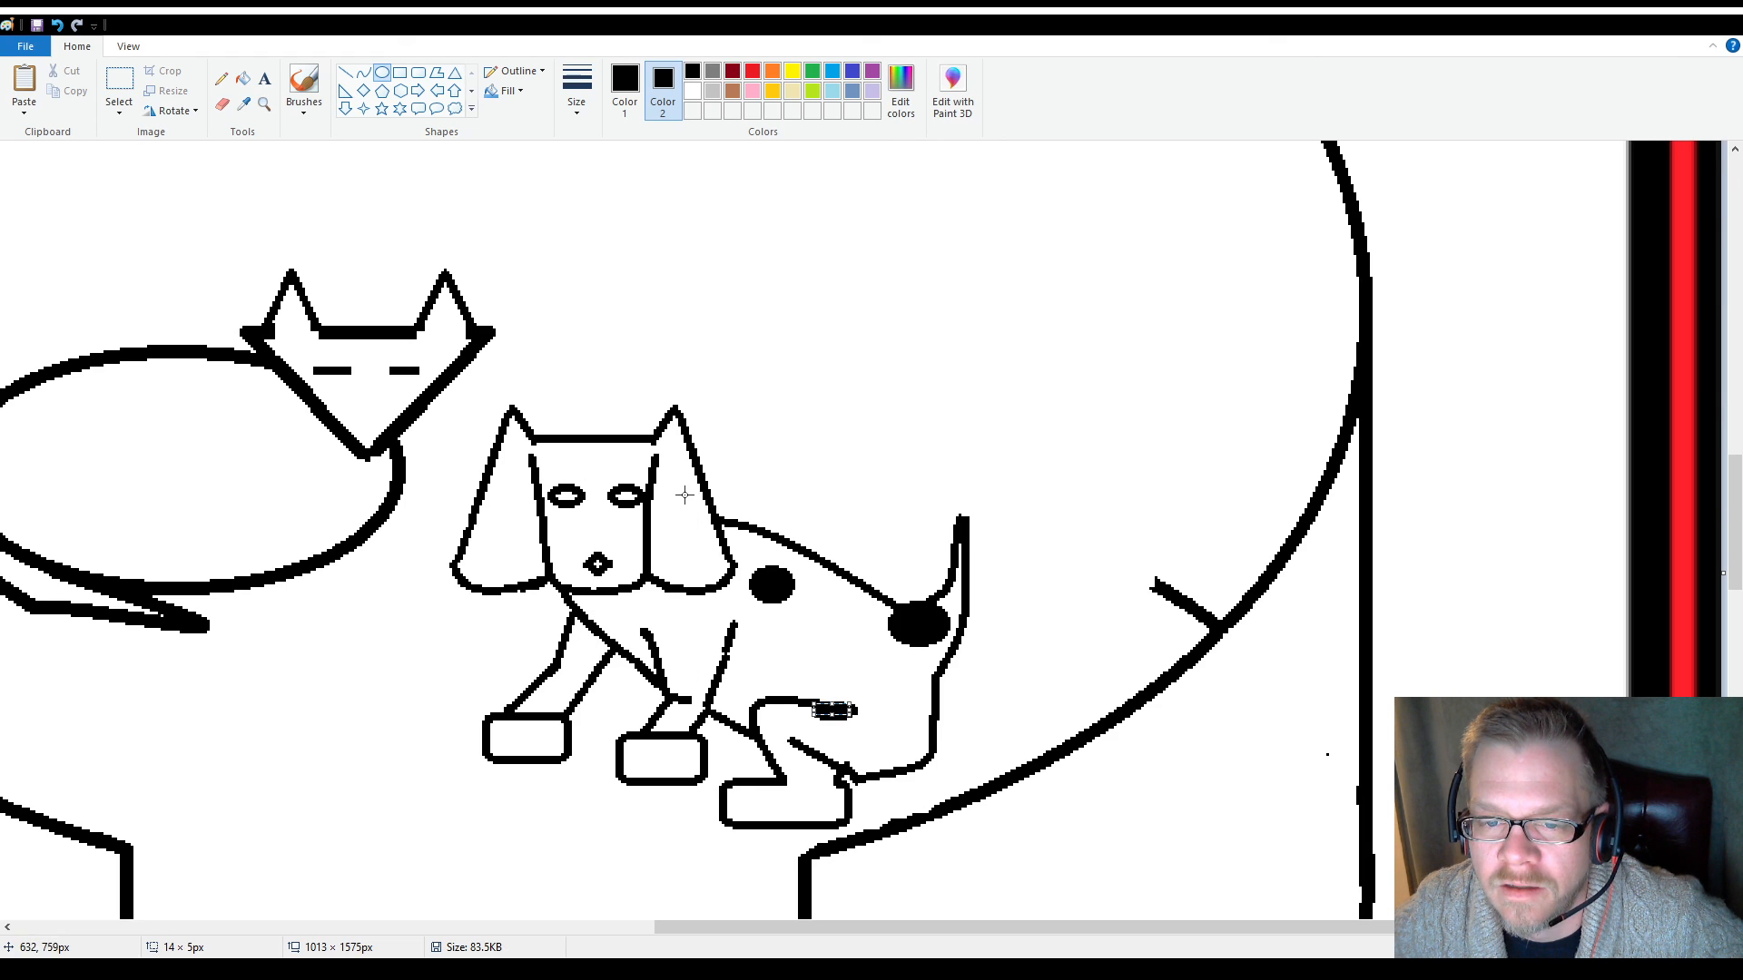
# Add a black oval spot to each of the dog's ears and fill its diamond nose with black
pyautogui.moveTo(686, 477); pyautogui.dragTo(707, 523)
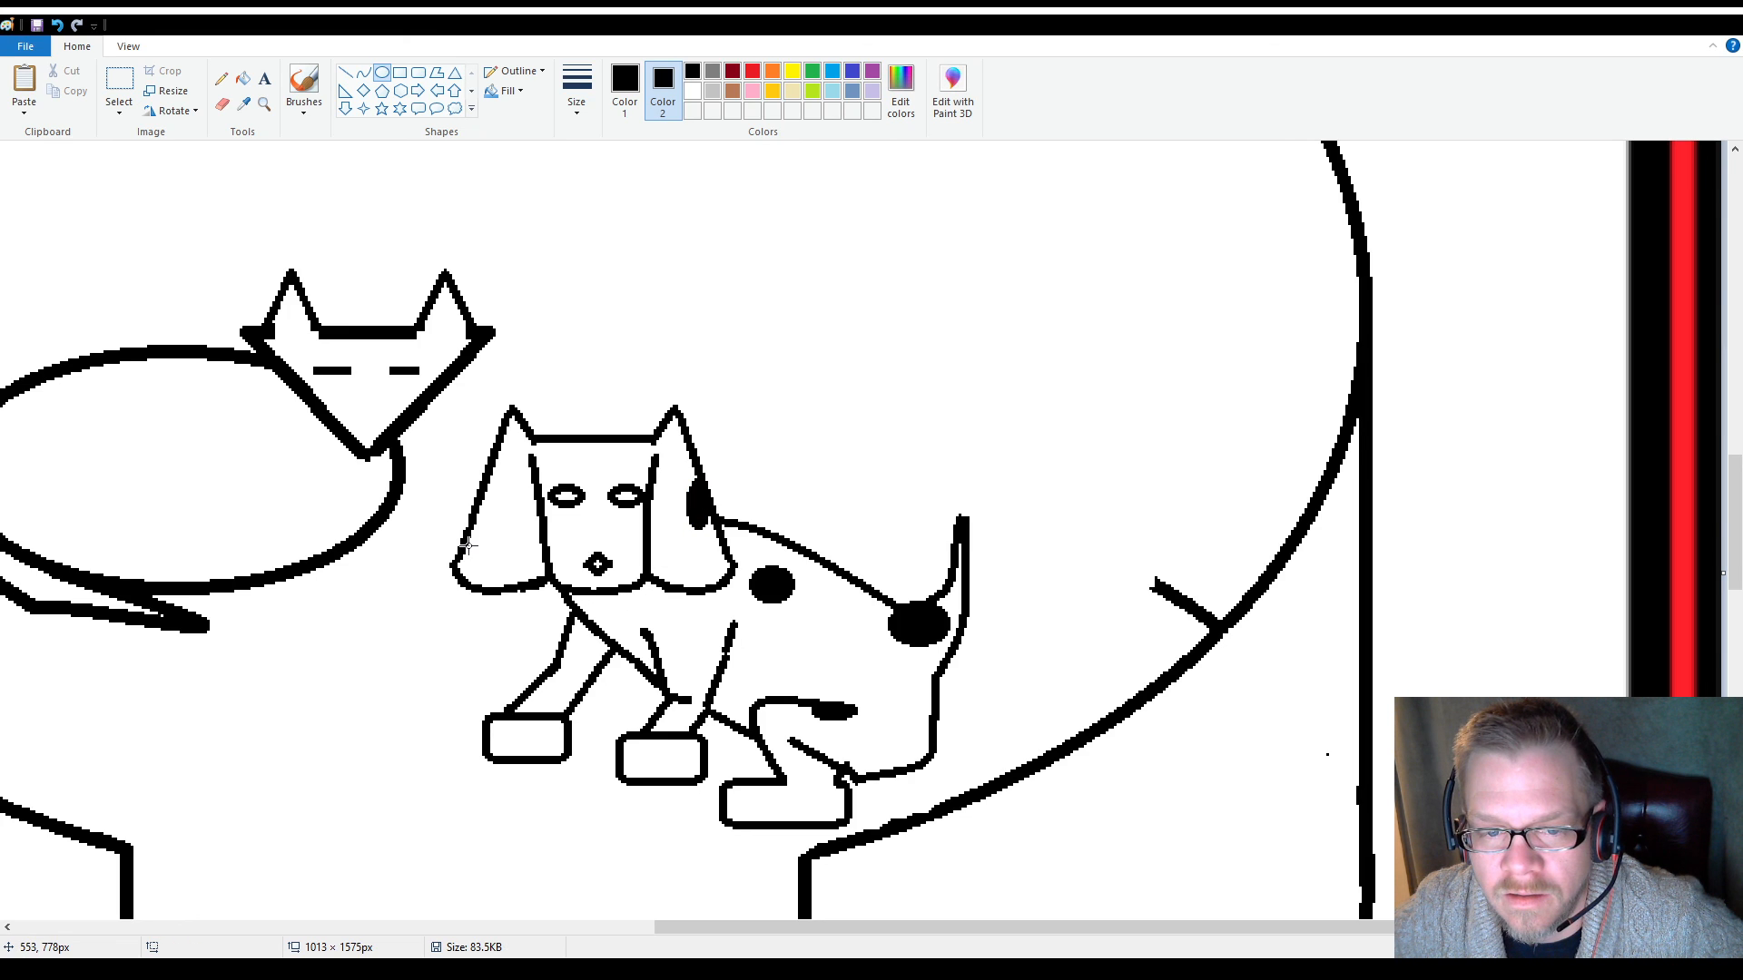
pyautogui.moveTo(465, 546); pyautogui.dragTo(508, 587)
pyautogui.click(814, 475)
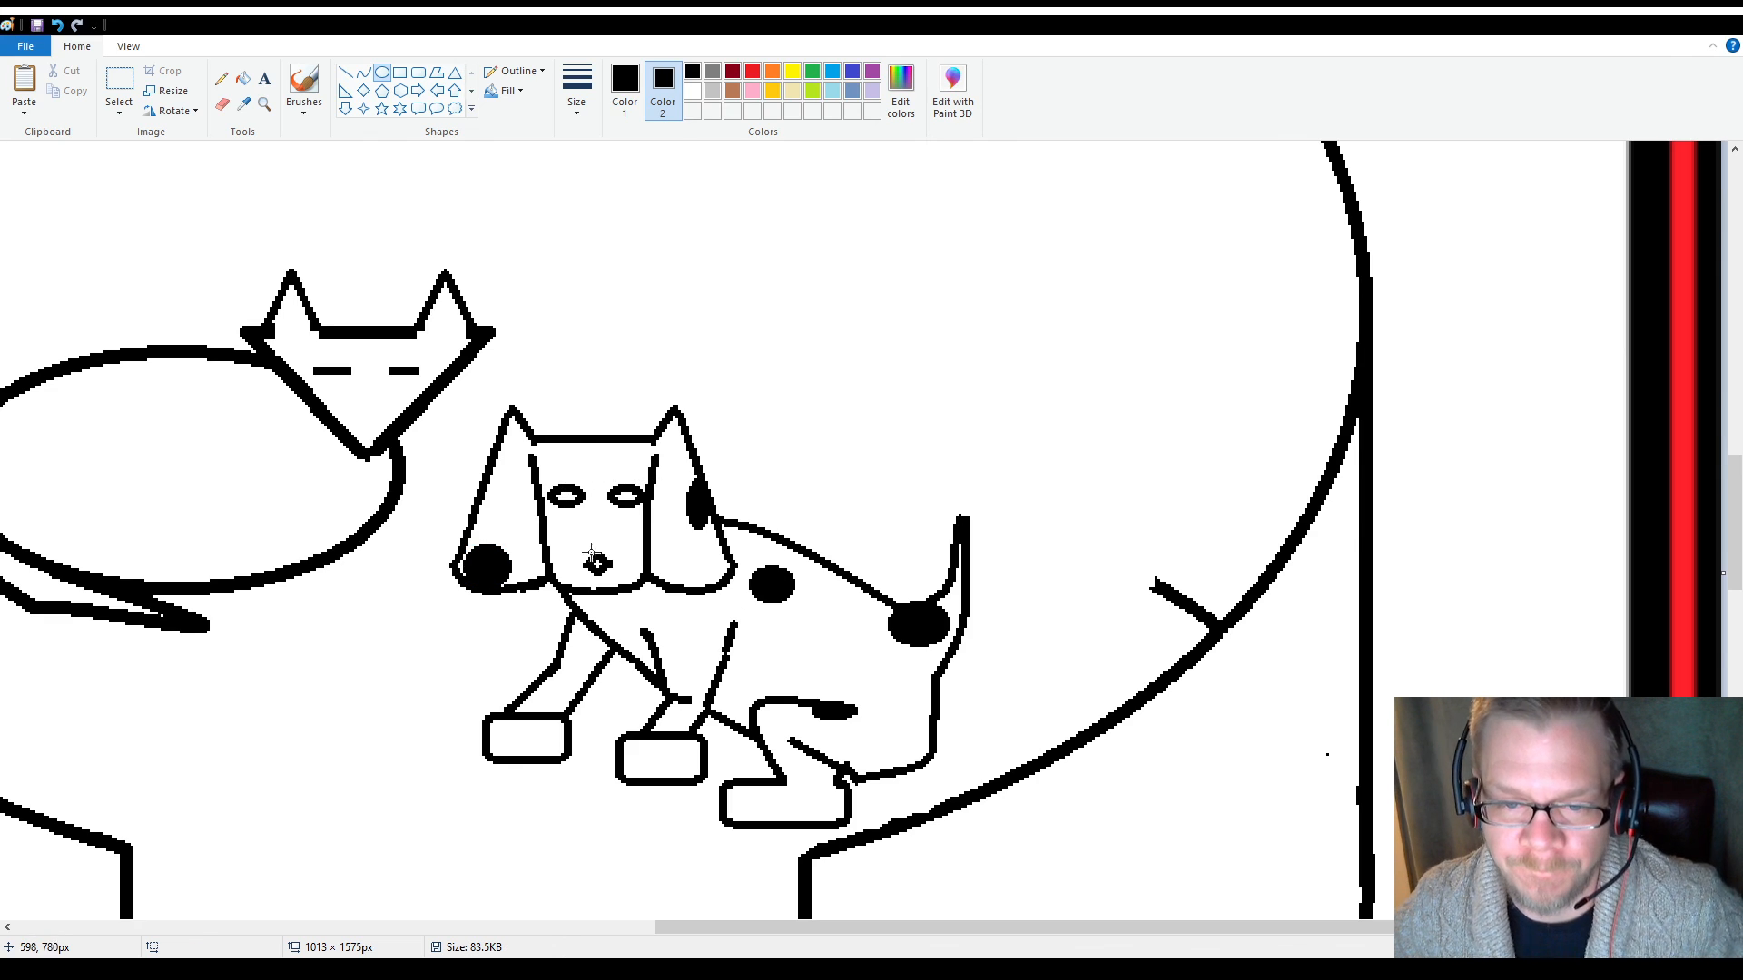
pyautogui.moveTo(598, 564); pyautogui.dragTo(599, 565)
pyautogui.click(787, 467)
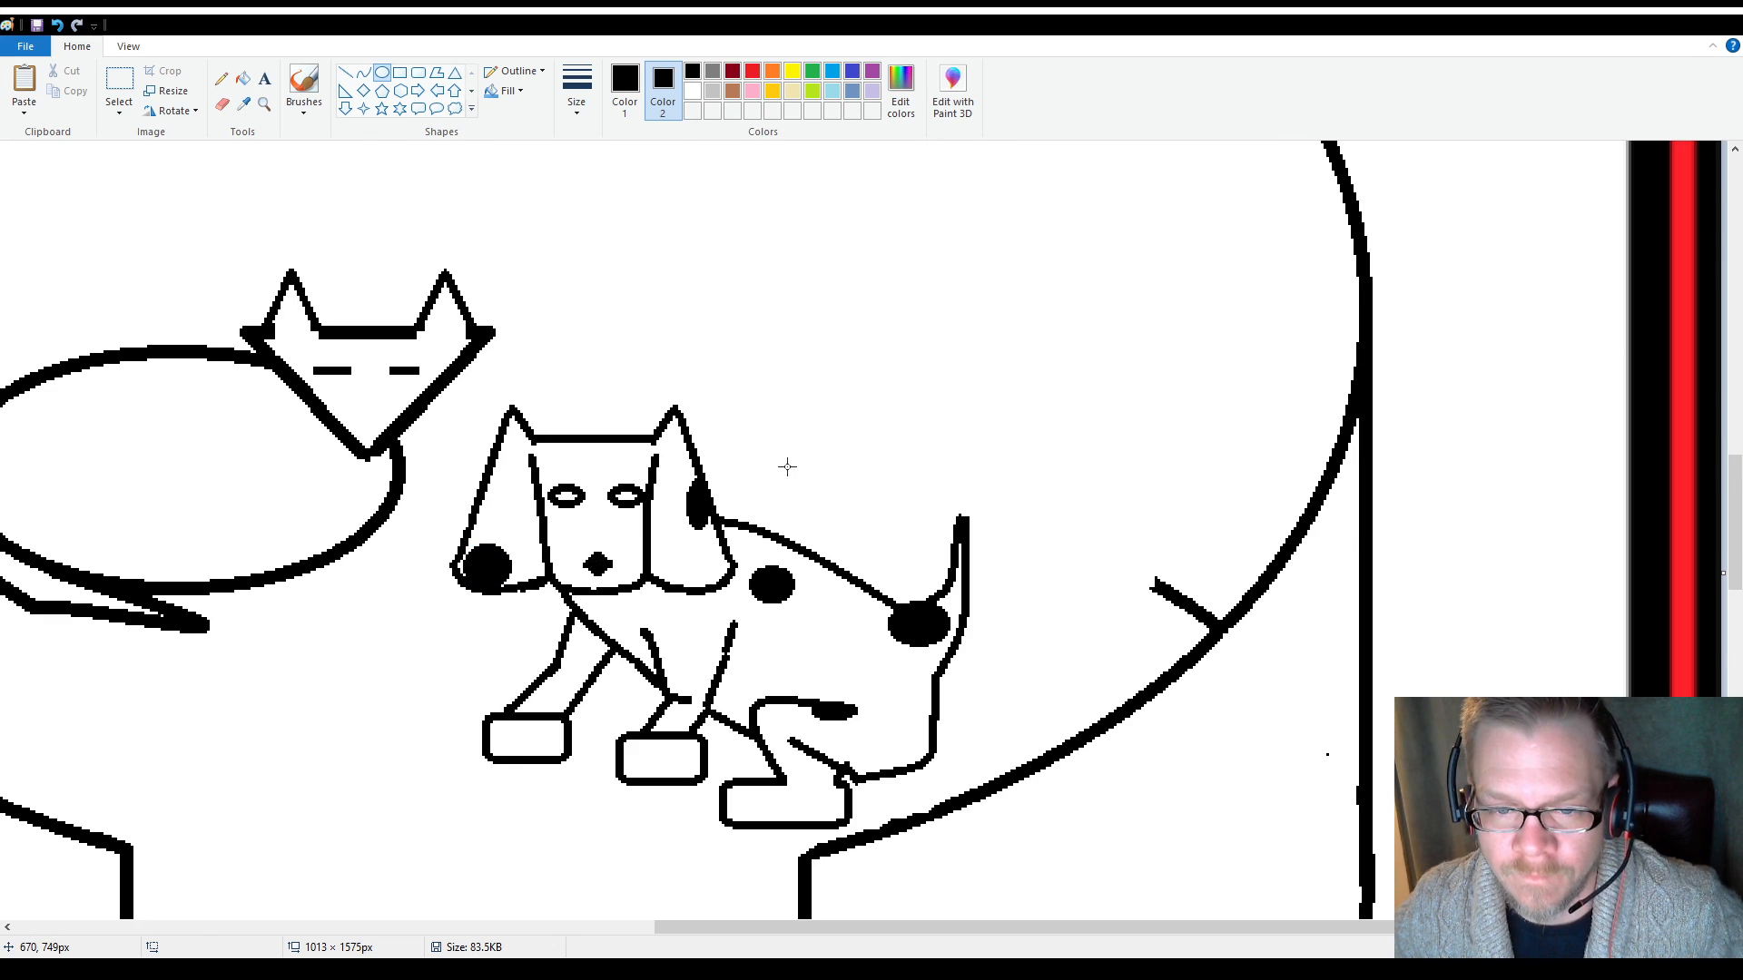
# Zoom out to examine the whole bed drawing with both animals
pyautogui.scroll(3, 703, 577)
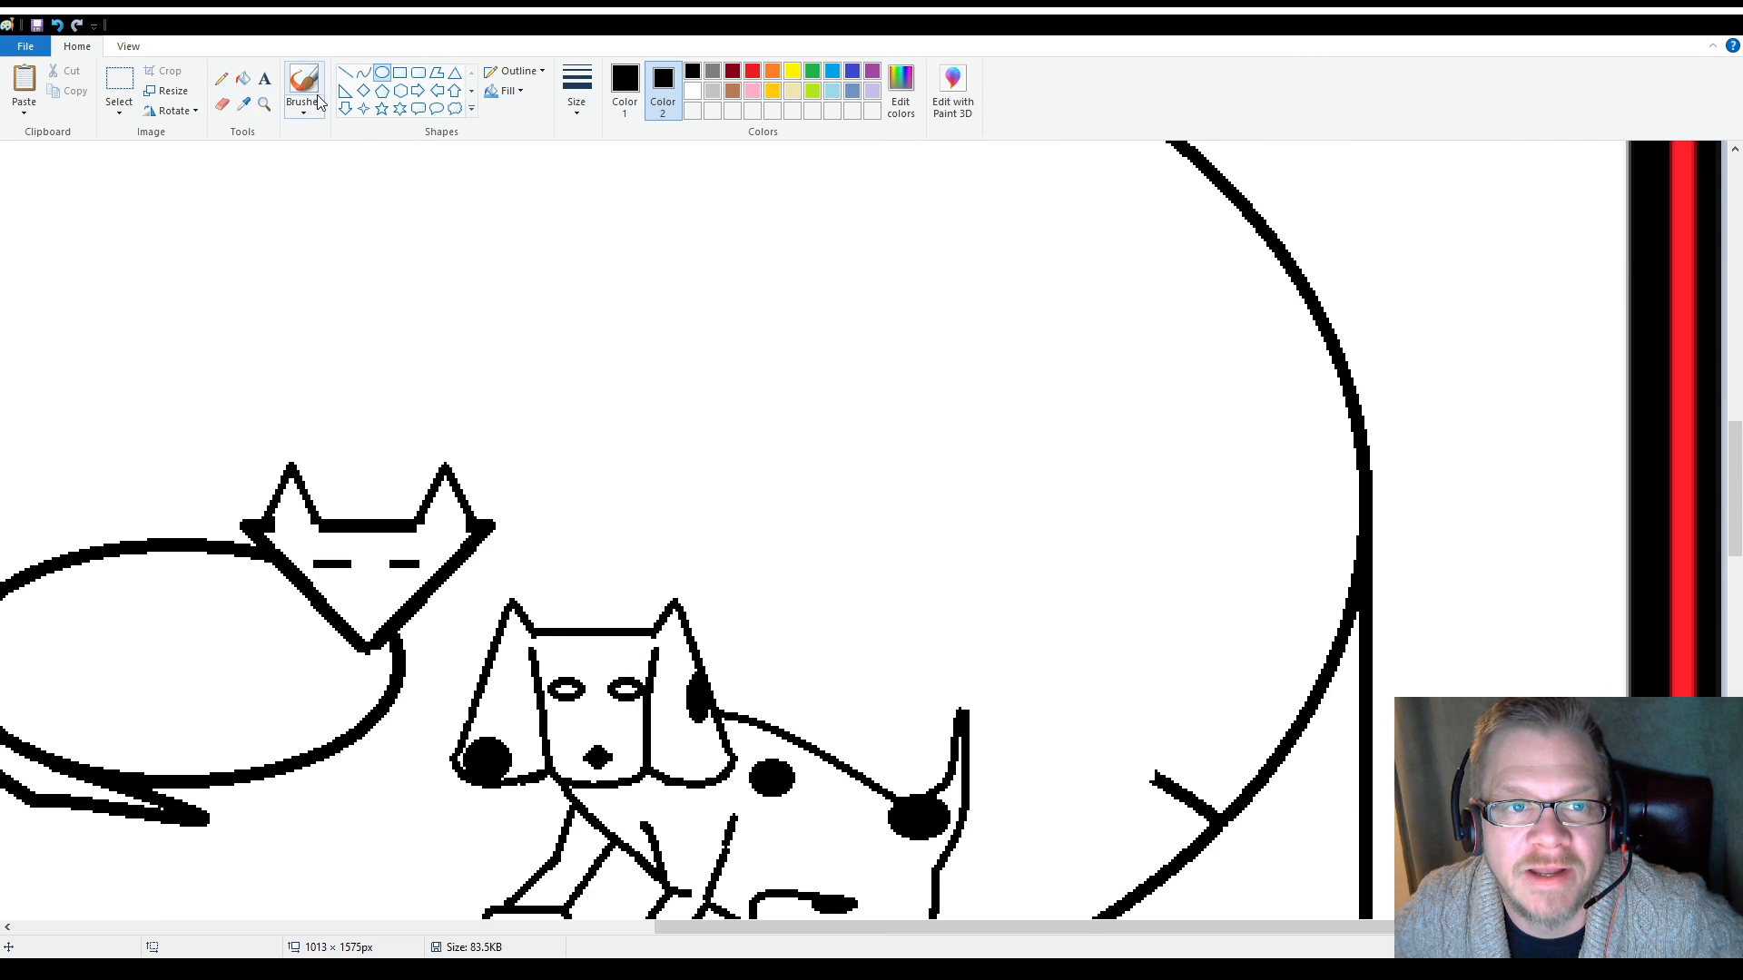
pyautogui.click(263, 107)
pyautogui.rightClick(296, 300)
pyautogui.rightClick(378, 405)
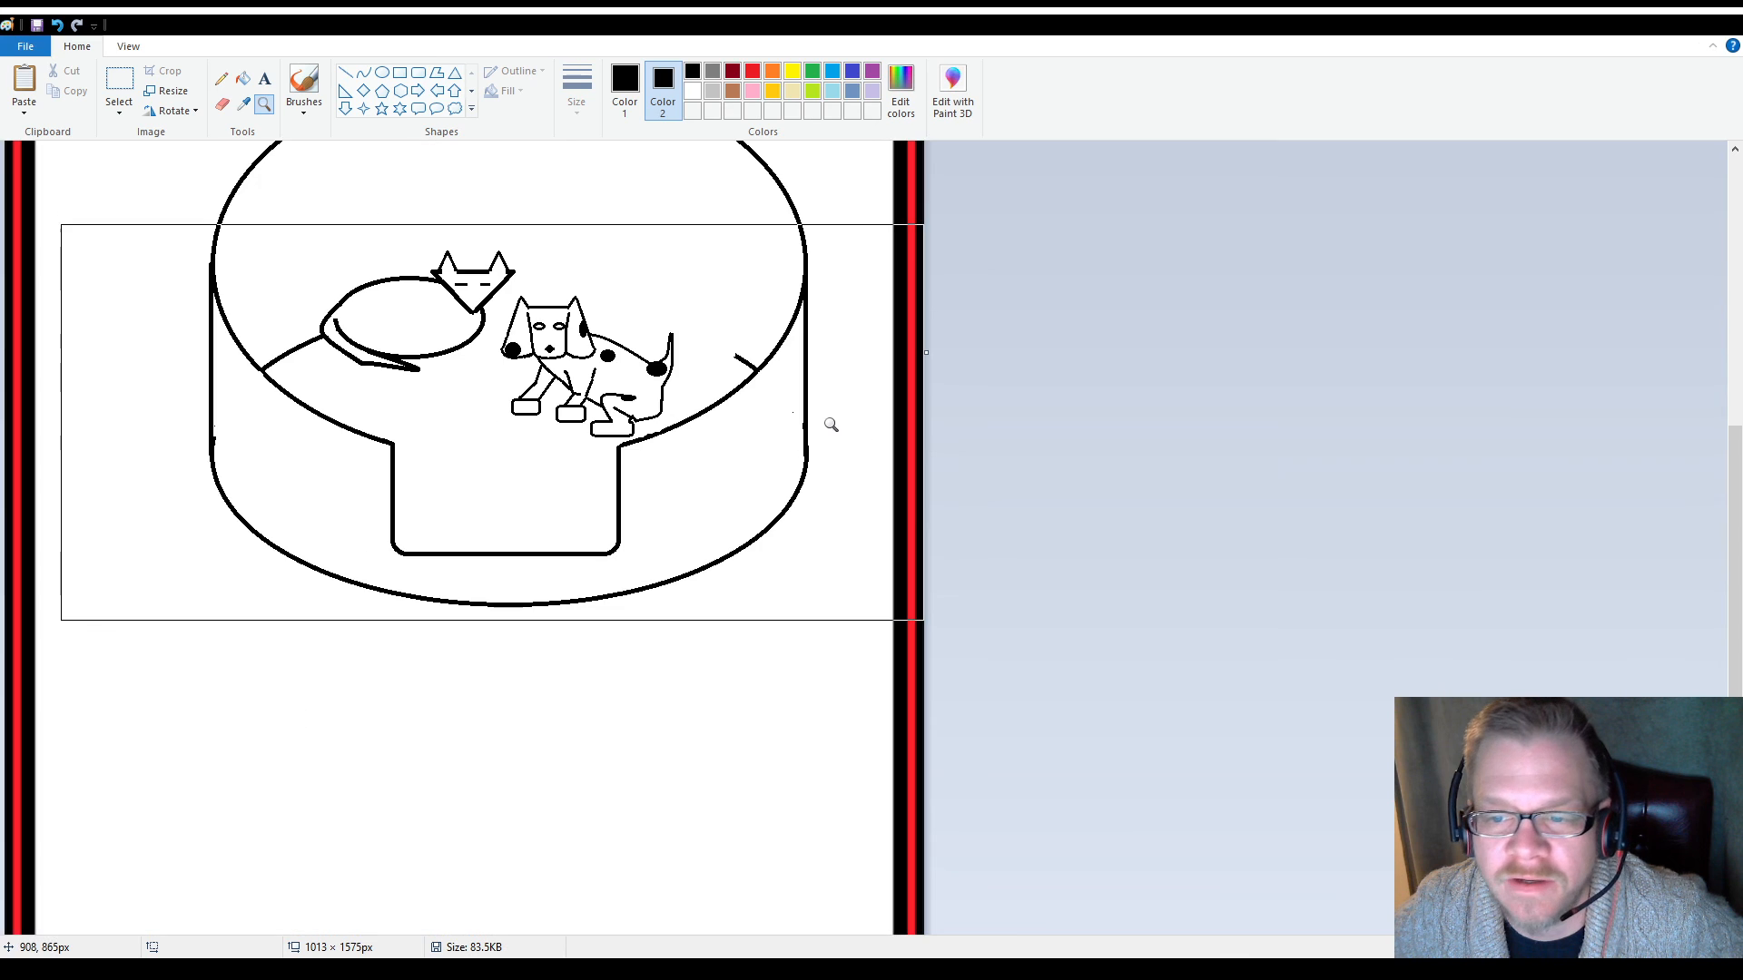
# Ready the Eraser with white as the secondary colour for cleaning up stray lines on the bed drawing
pyautogui.scroll(3, 468, 345)
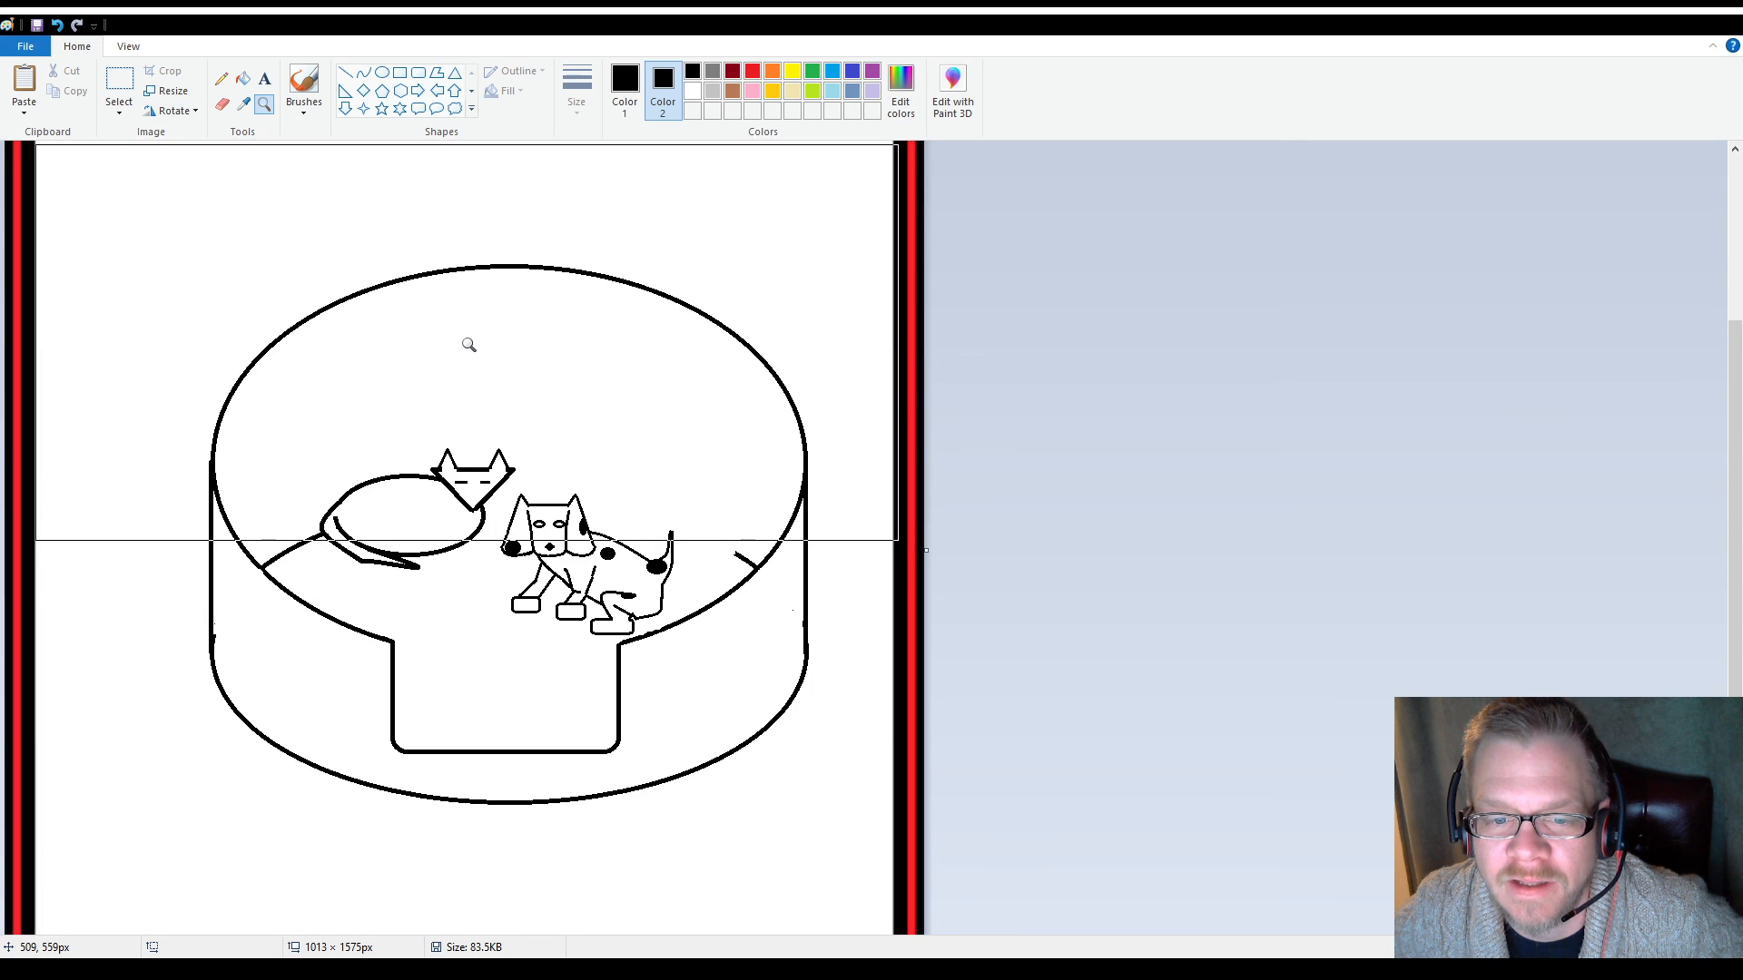
pyautogui.click(222, 103)
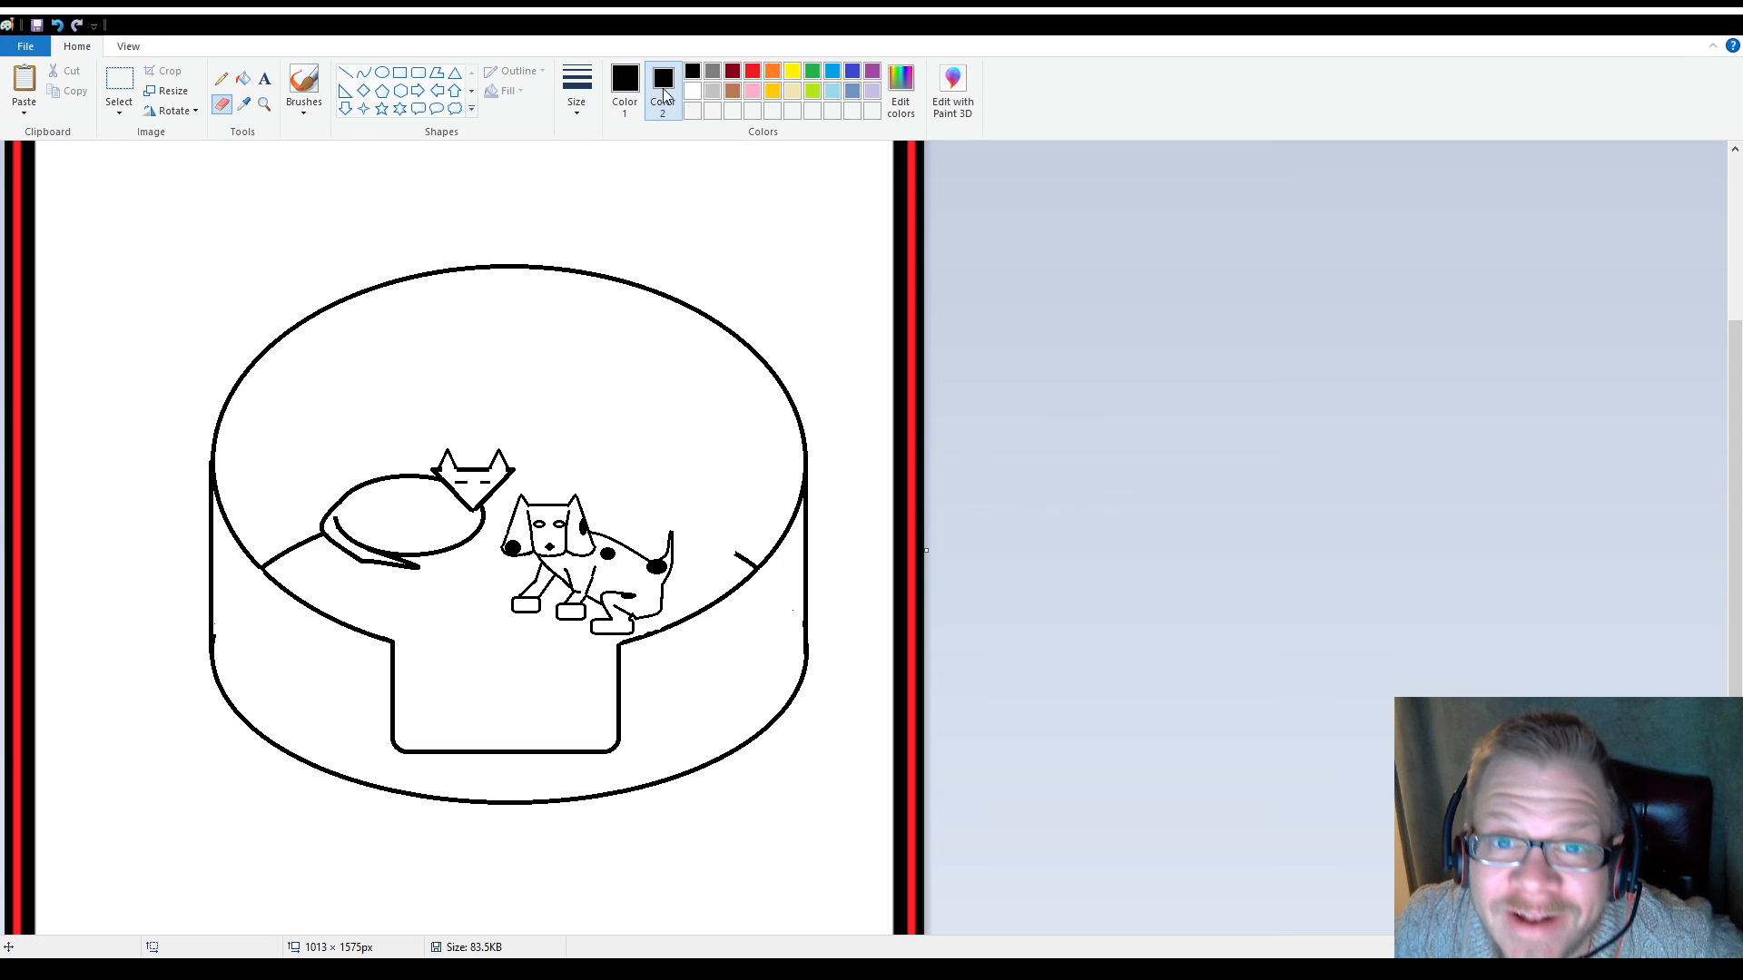
pyautogui.click(691, 90)
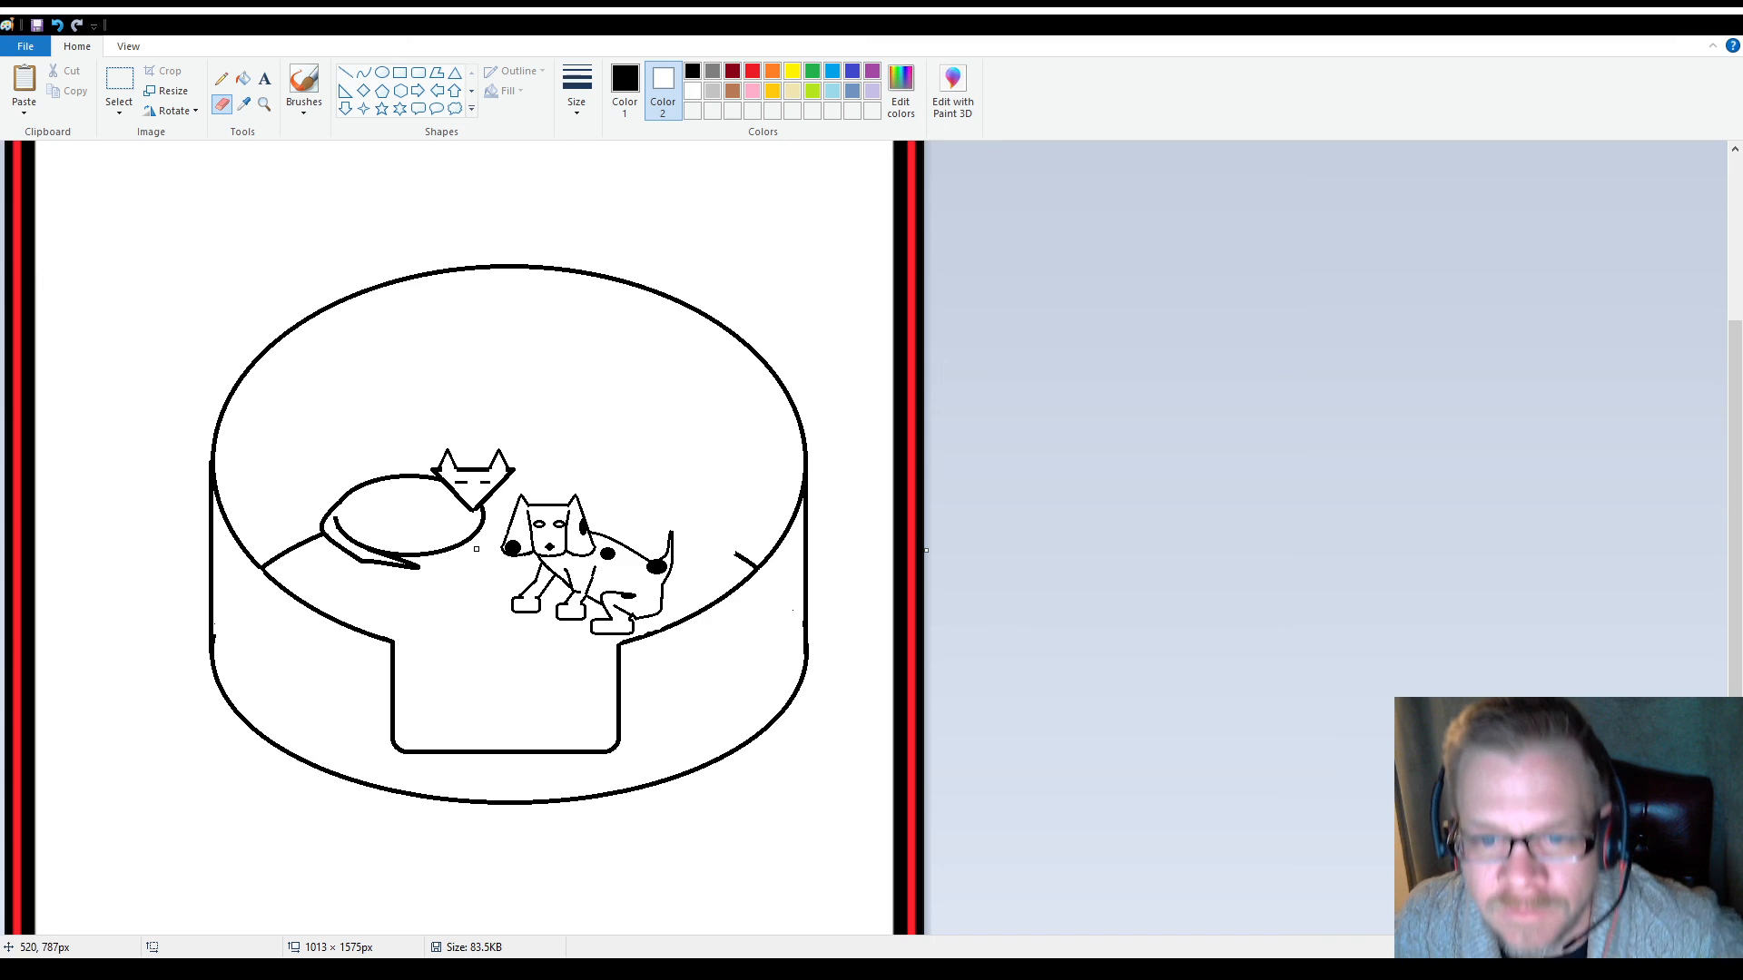
# Draw an upward-bowed curve of about 277 × 54 px behind the dog, from the short line at the bed's right rim to the sleeping animal
pyautogui.click(363, 72)
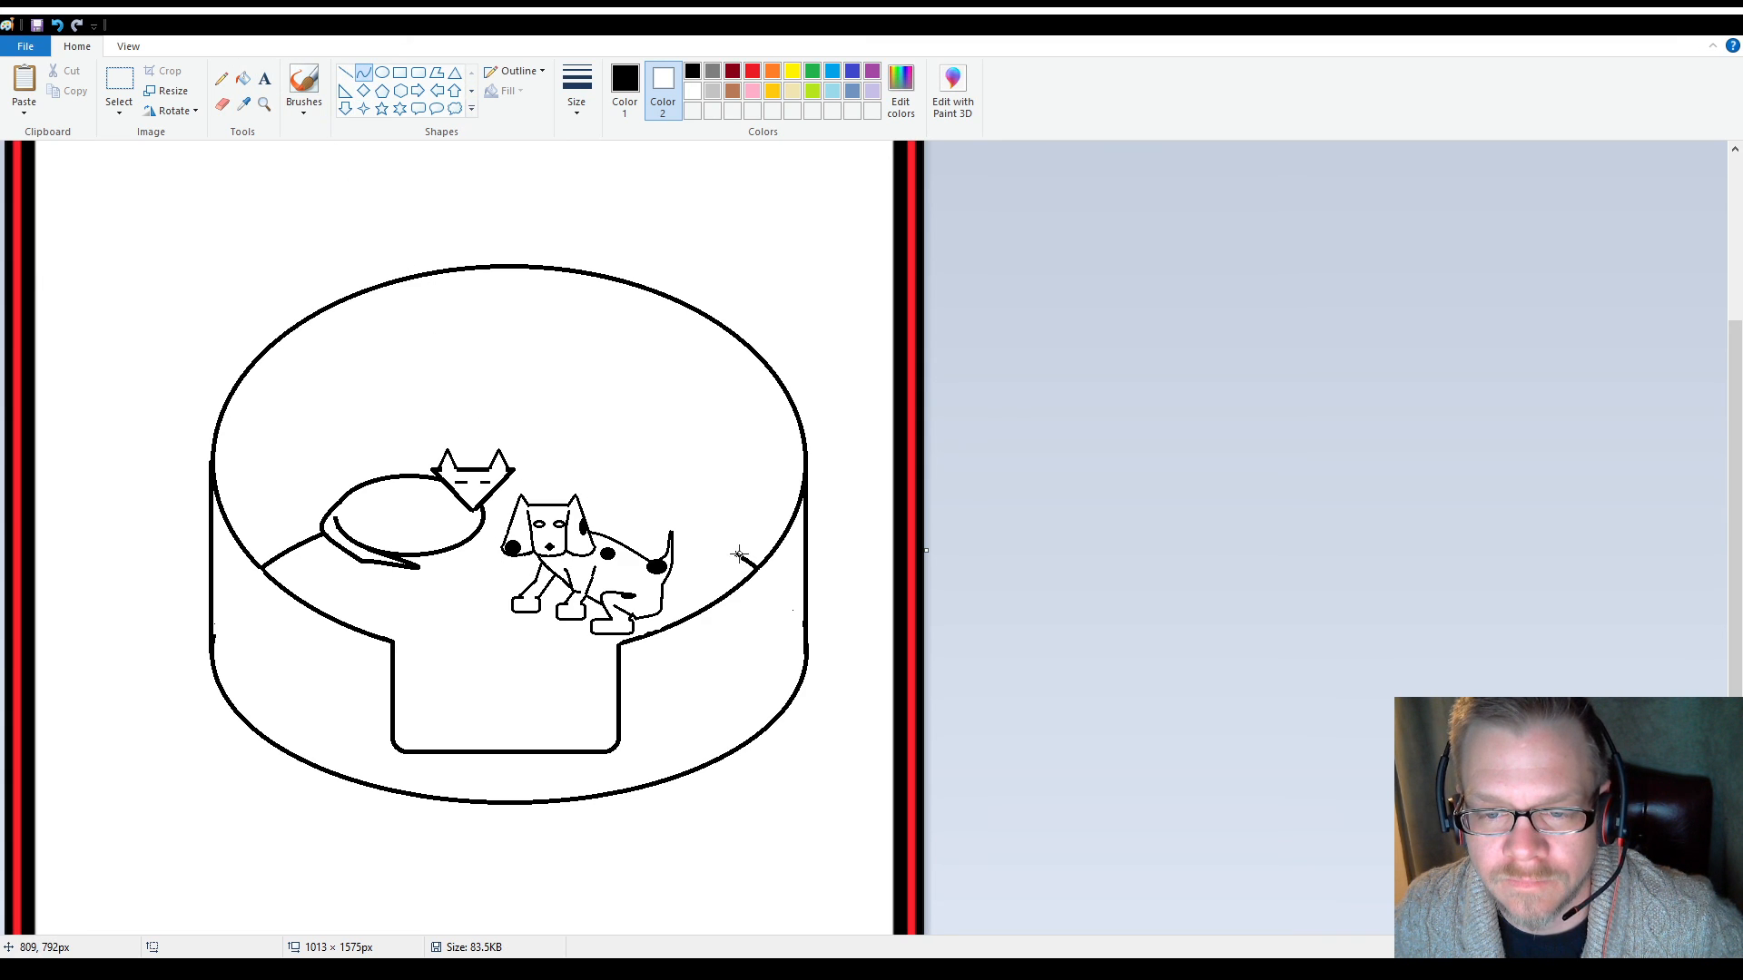
pyautogui.moveTo(736, 553); pyautogui.dragTo(485, 507)
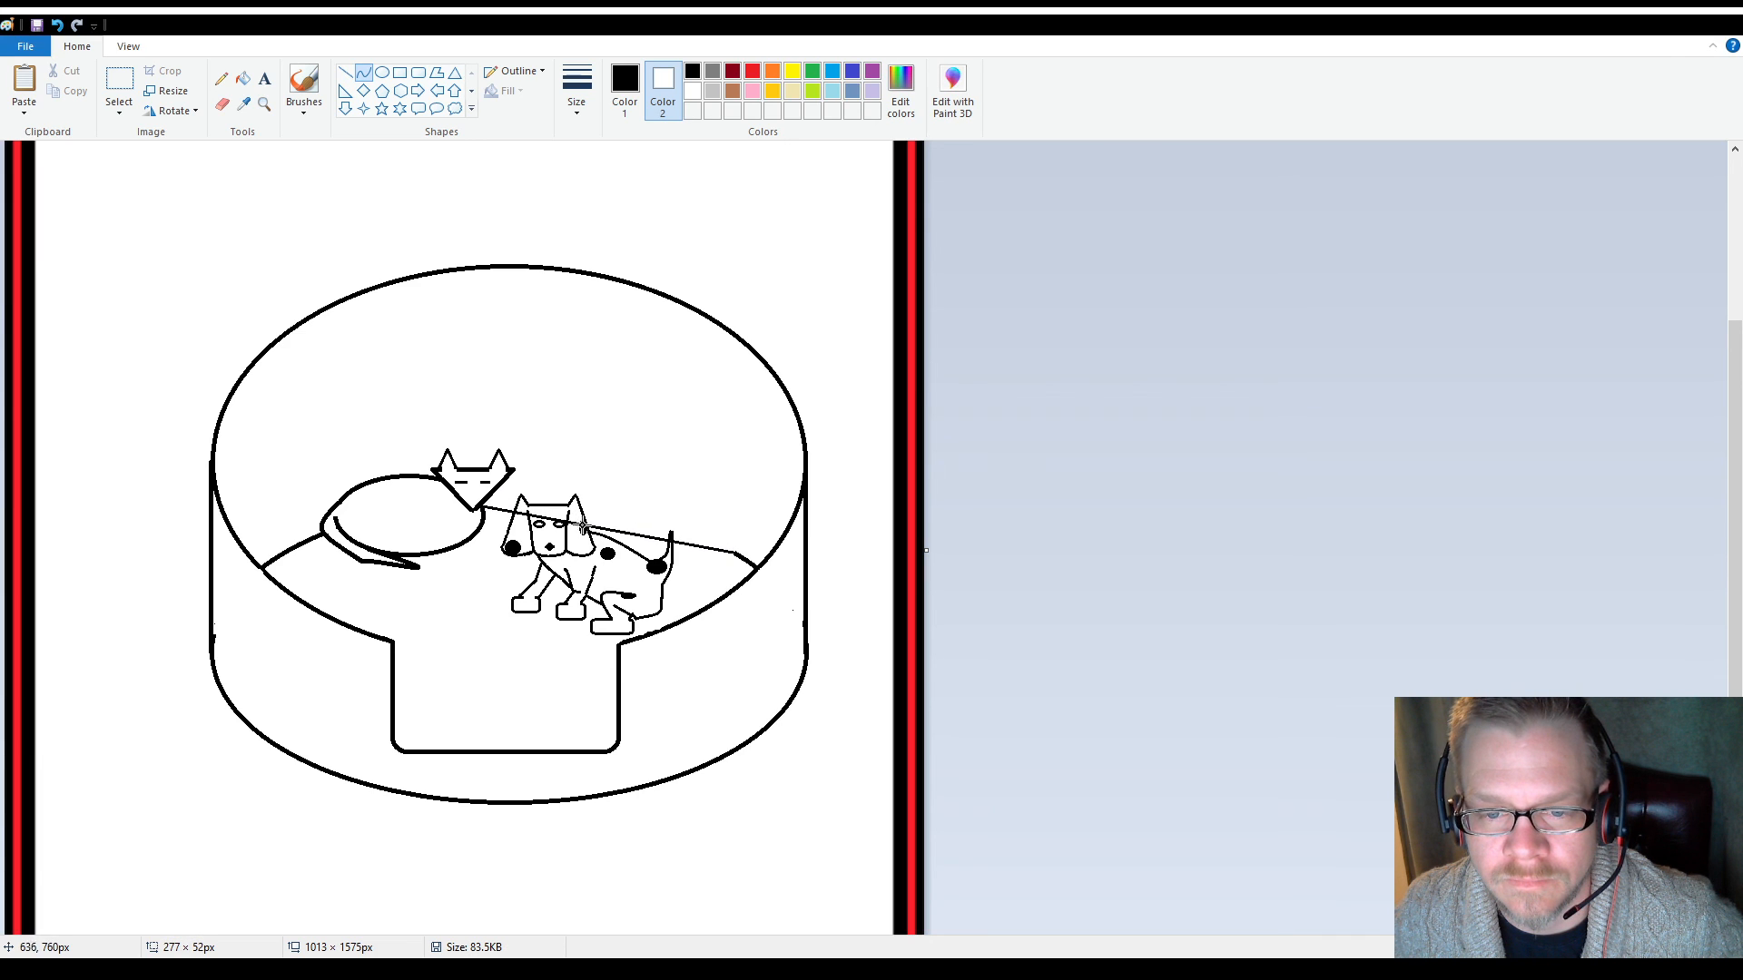
pyautogui.moveTo(599, 525); pyautogui.dragTo(616, 505)
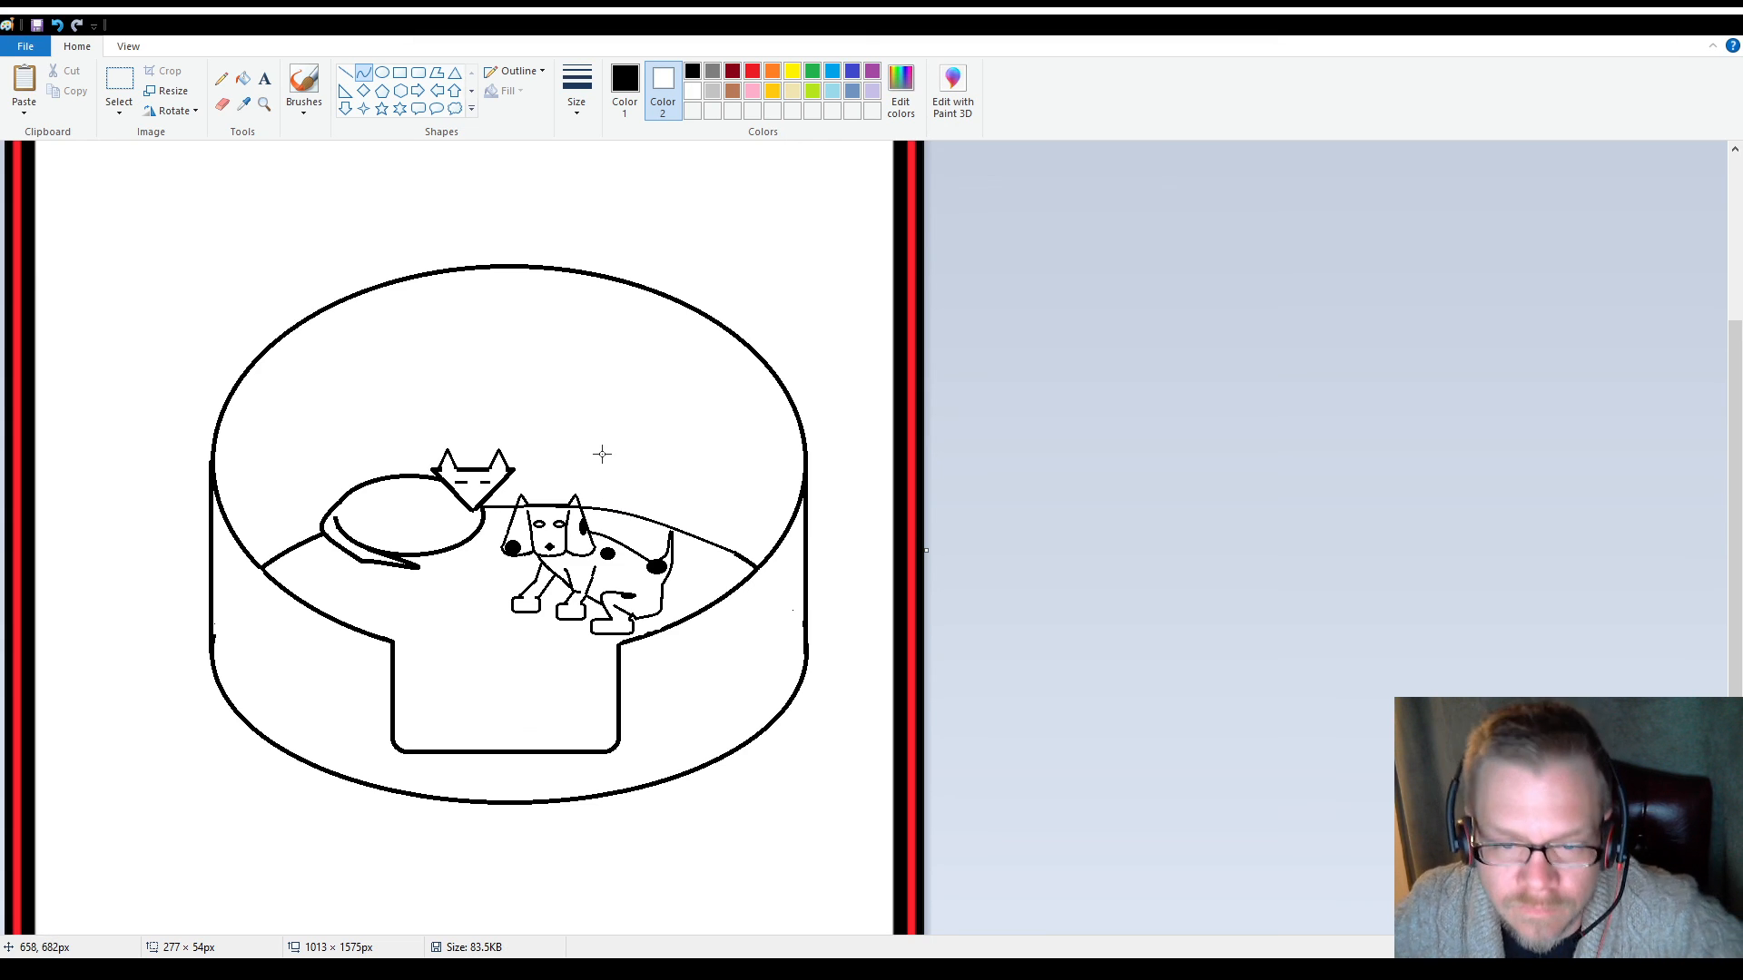
# Erase the stretch of the bed's inner curve that crosses the dog's ears, working in a magnified view
pyautogui.click(221, 104)
pyautogui.click(264, 104)
pyautogui.click(490, 544)
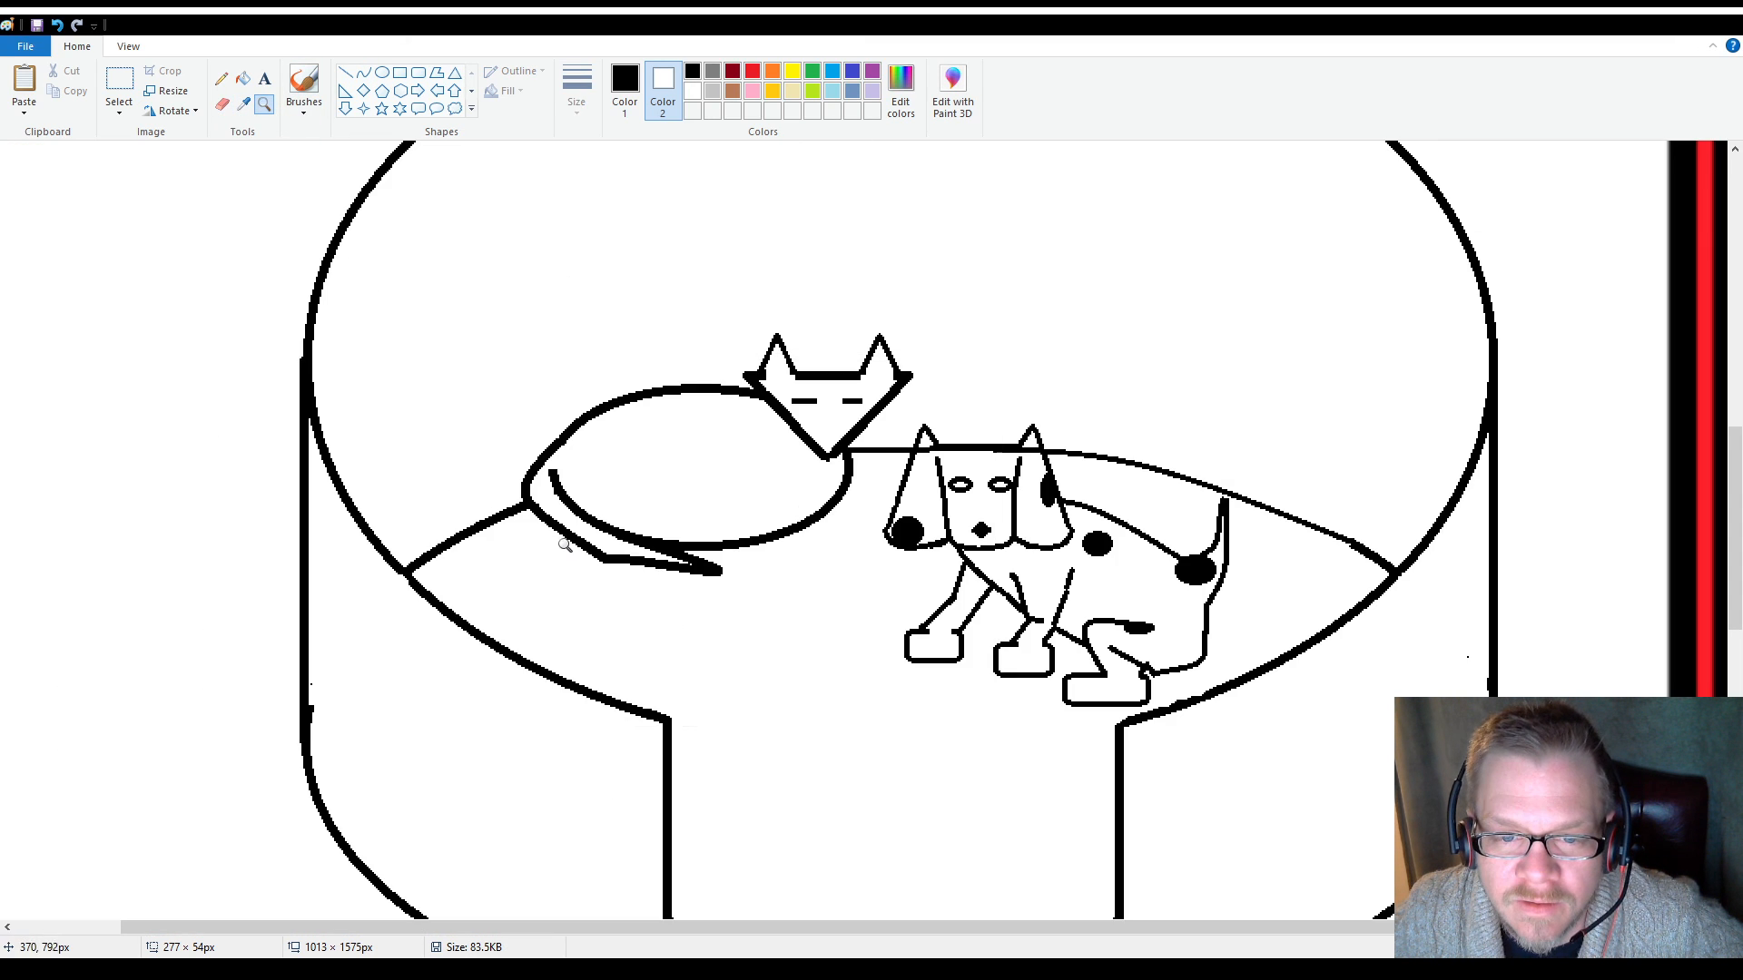
pyautogui.click(222, 103)
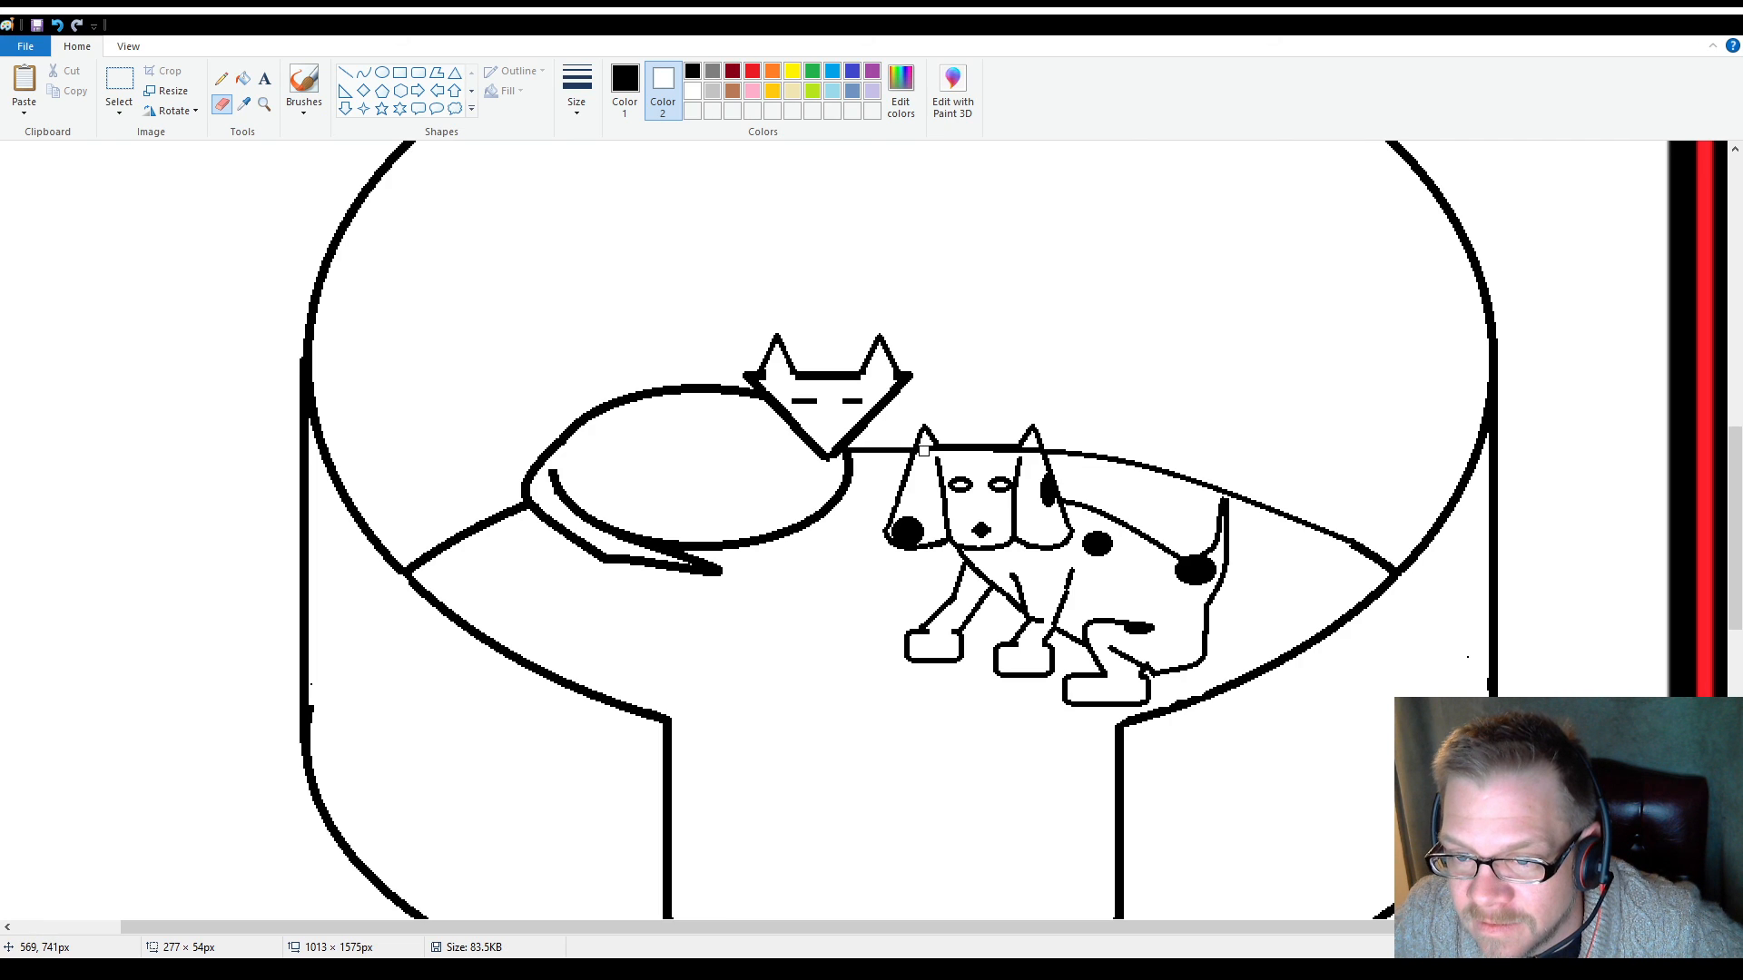
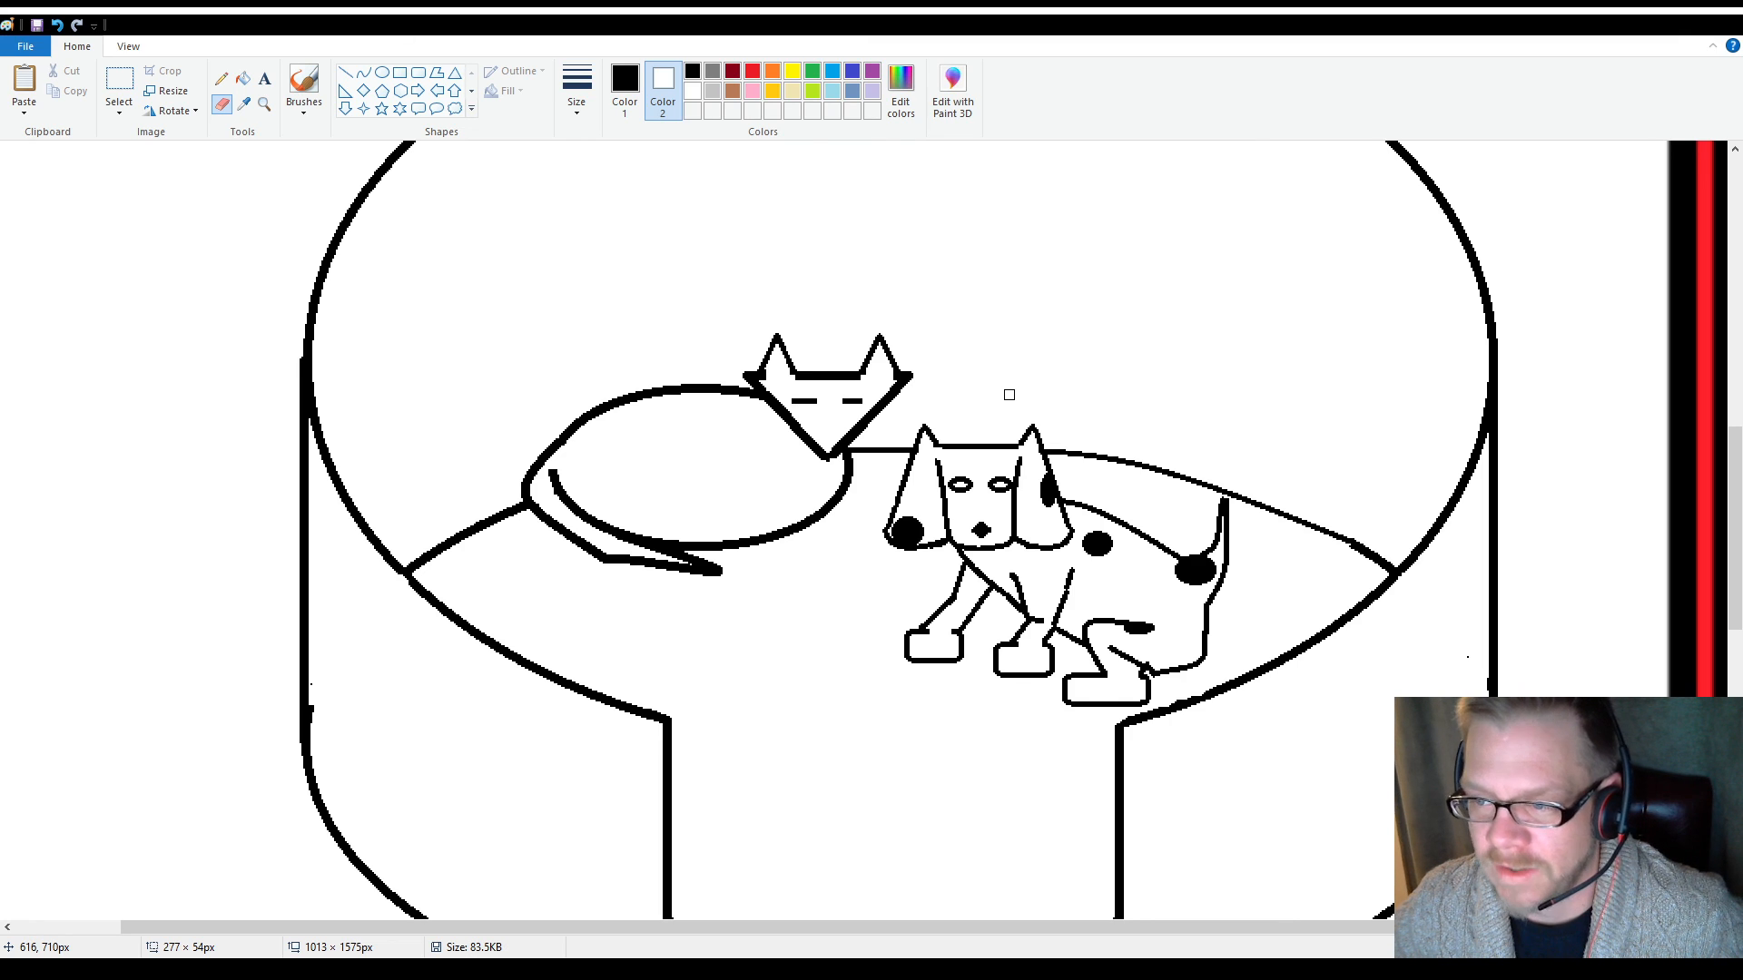
# Examine the bed drawing with both animals from its upper rim down to its base
pyautogui.scroll(-4, 1014, 411)
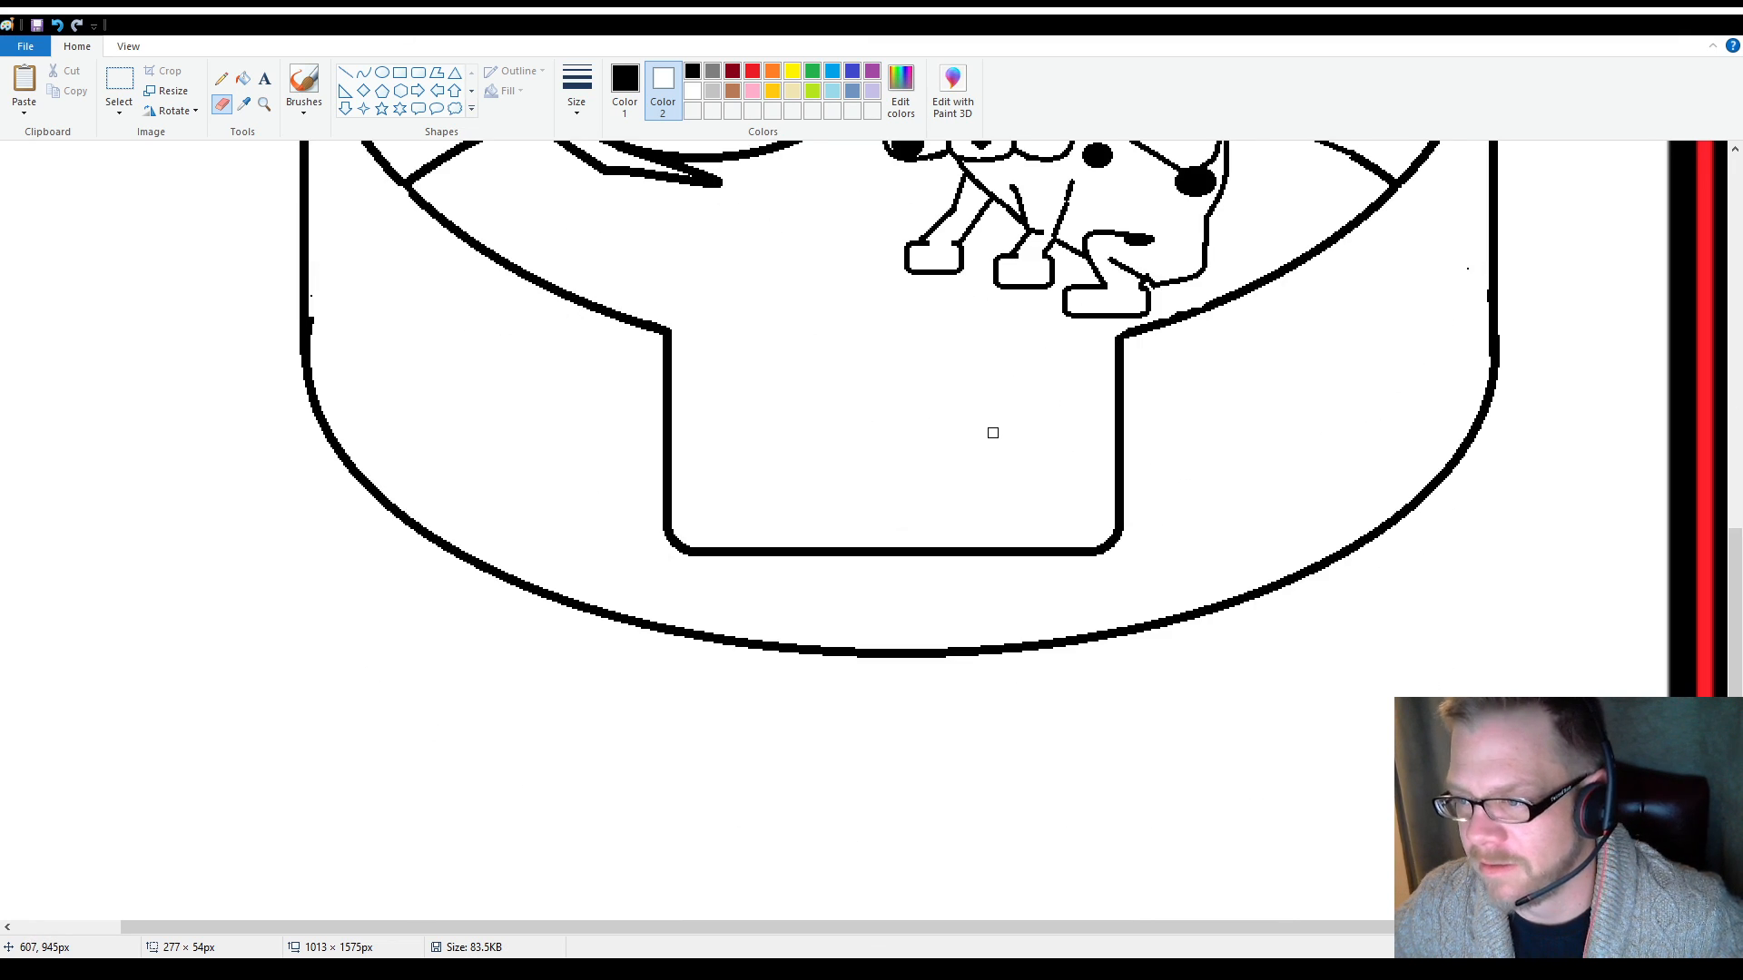
pyautogui.scroll(2, 994, 431)
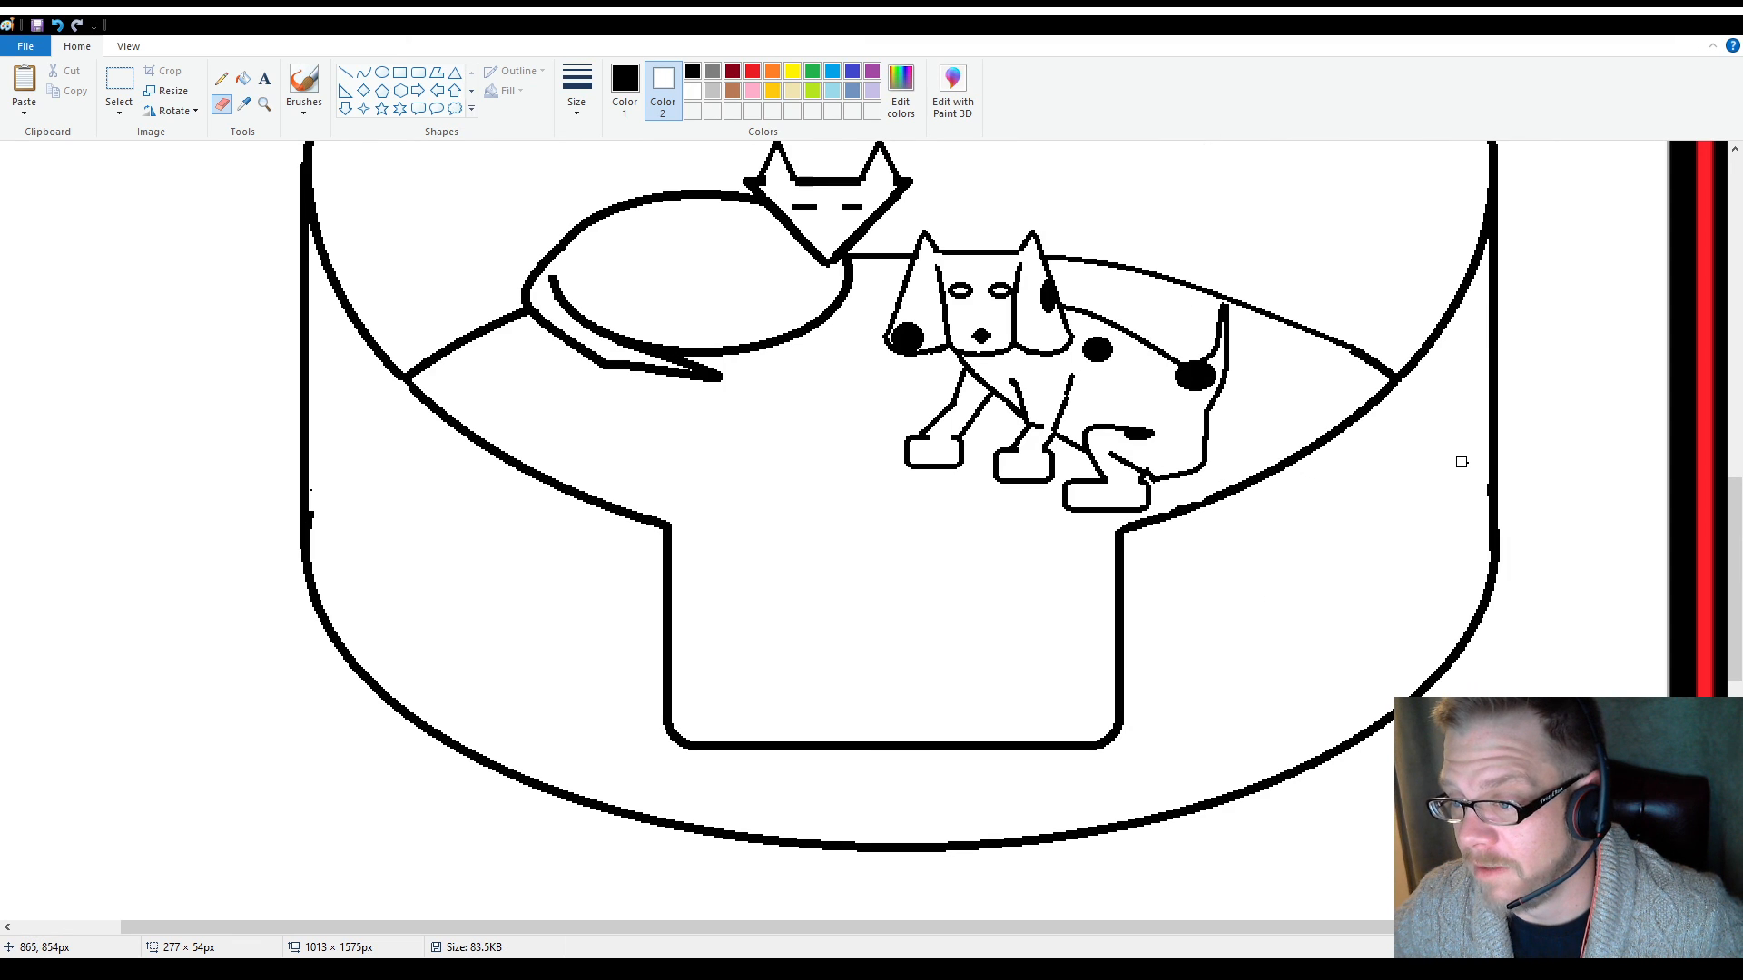
pyautogui.scroll(12, 708, 445)
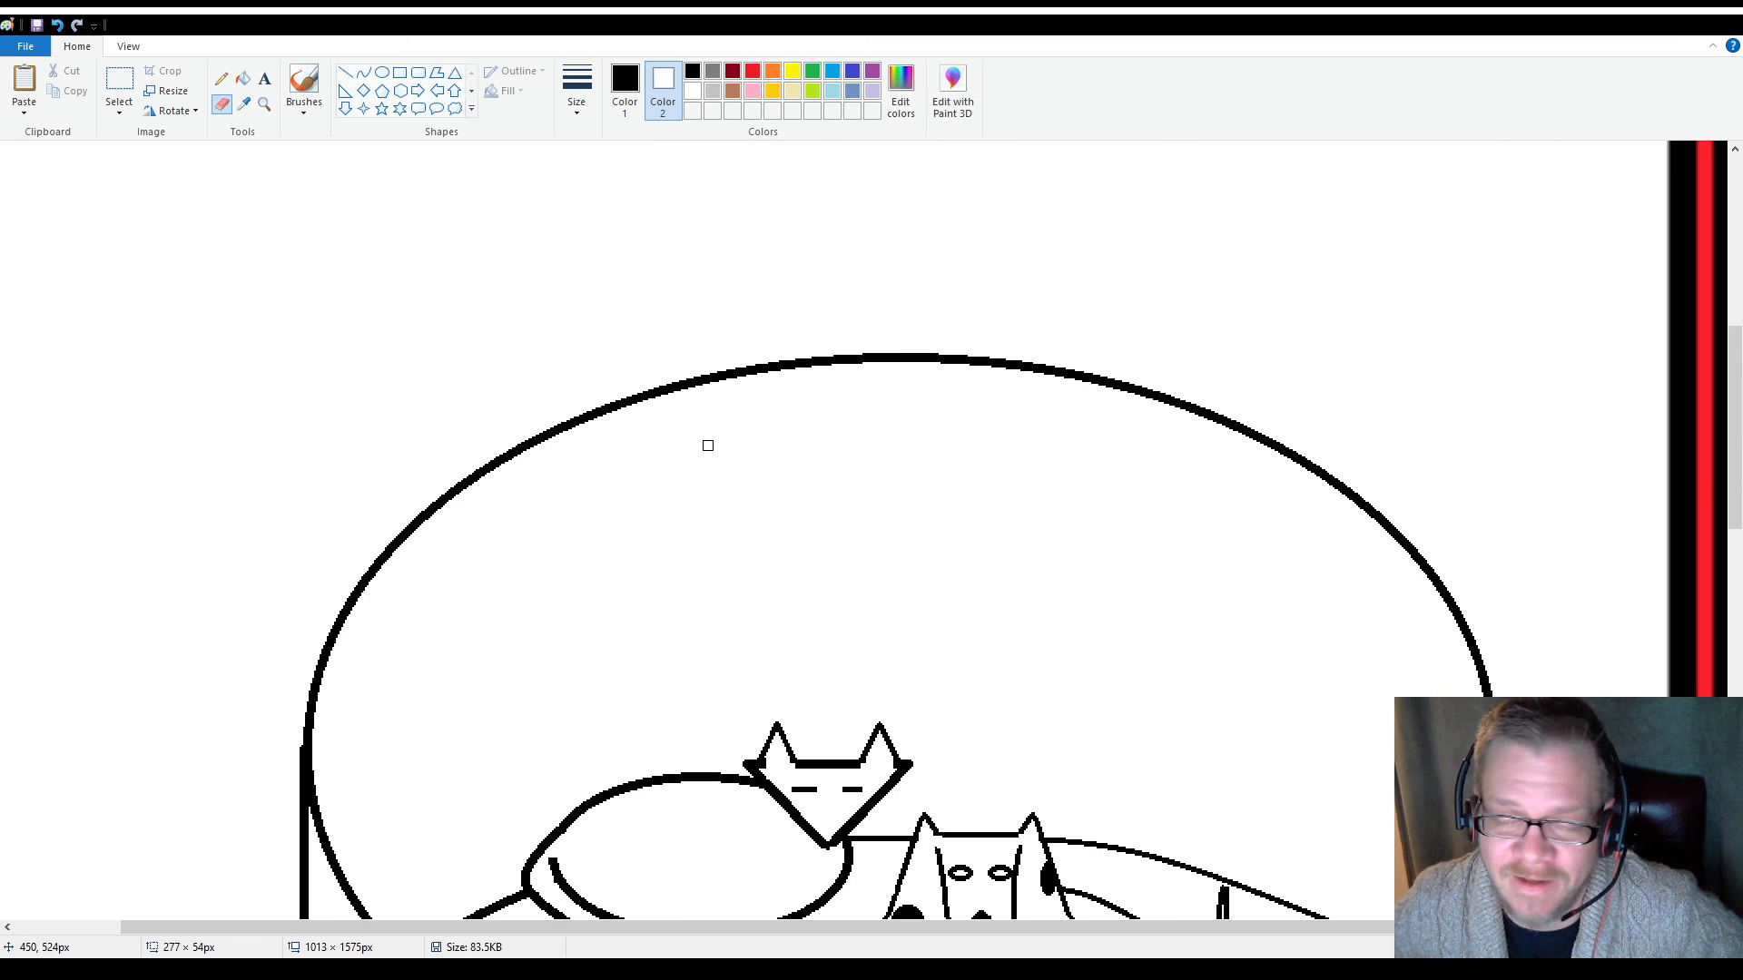
pyautogui.scroll(-8, 707, 445)
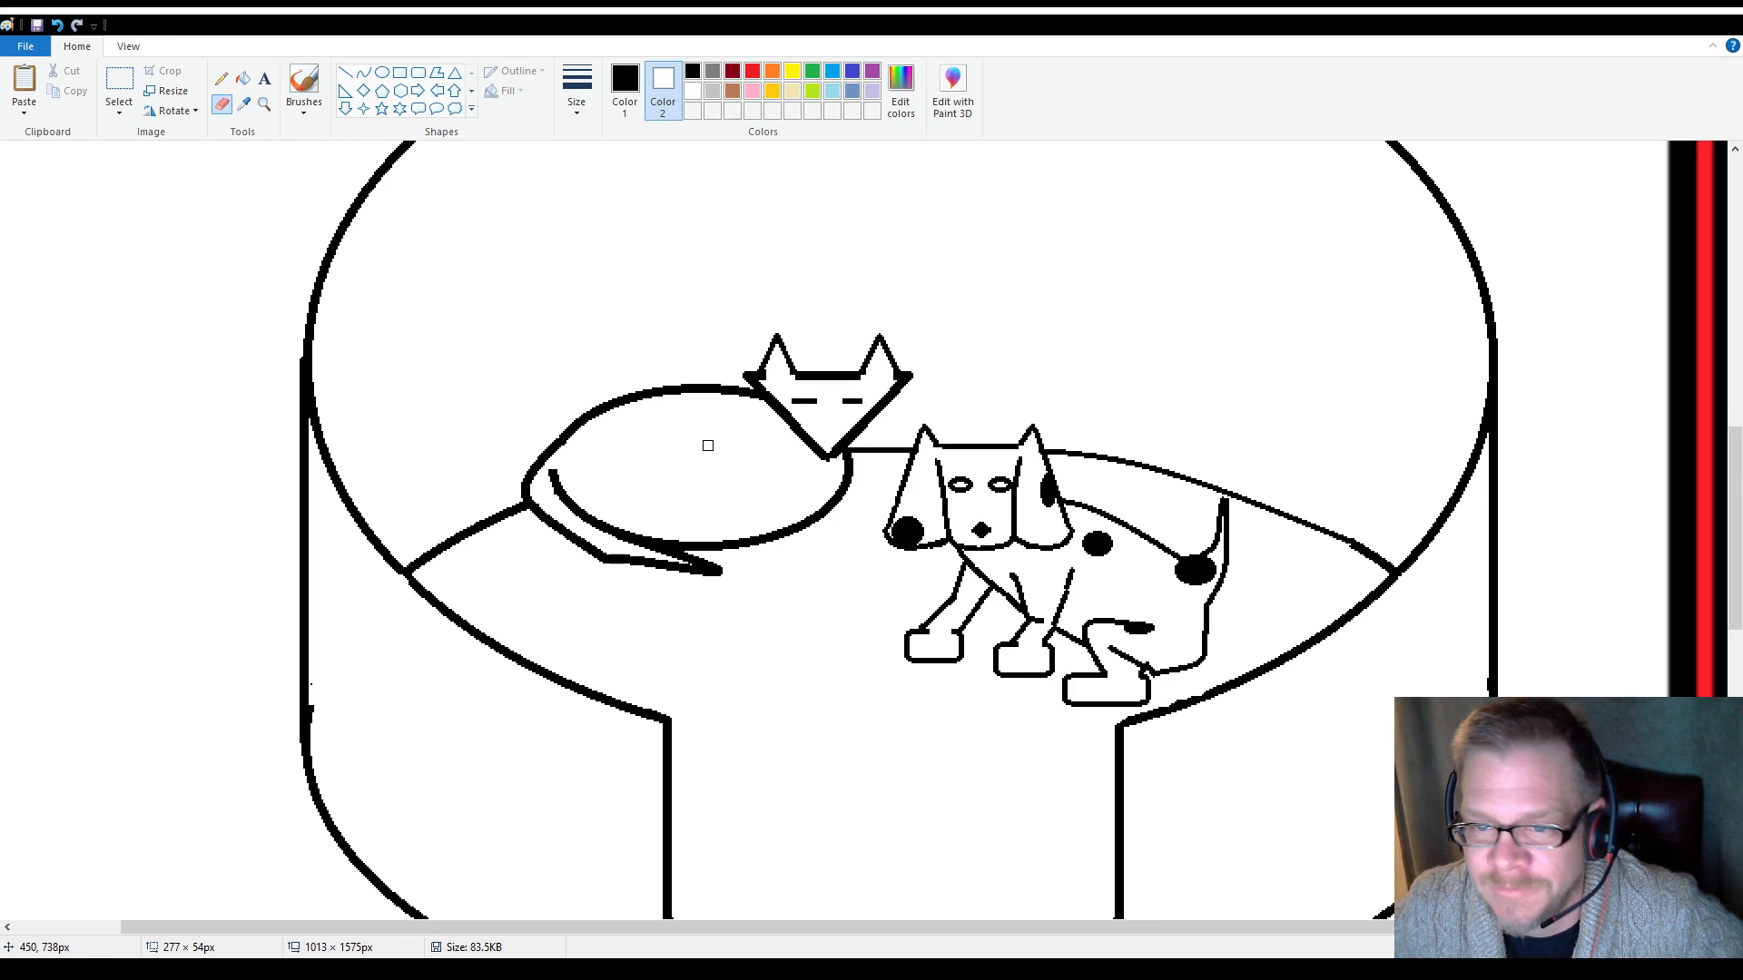
pyautogui.scroll(-12, 768, 564)
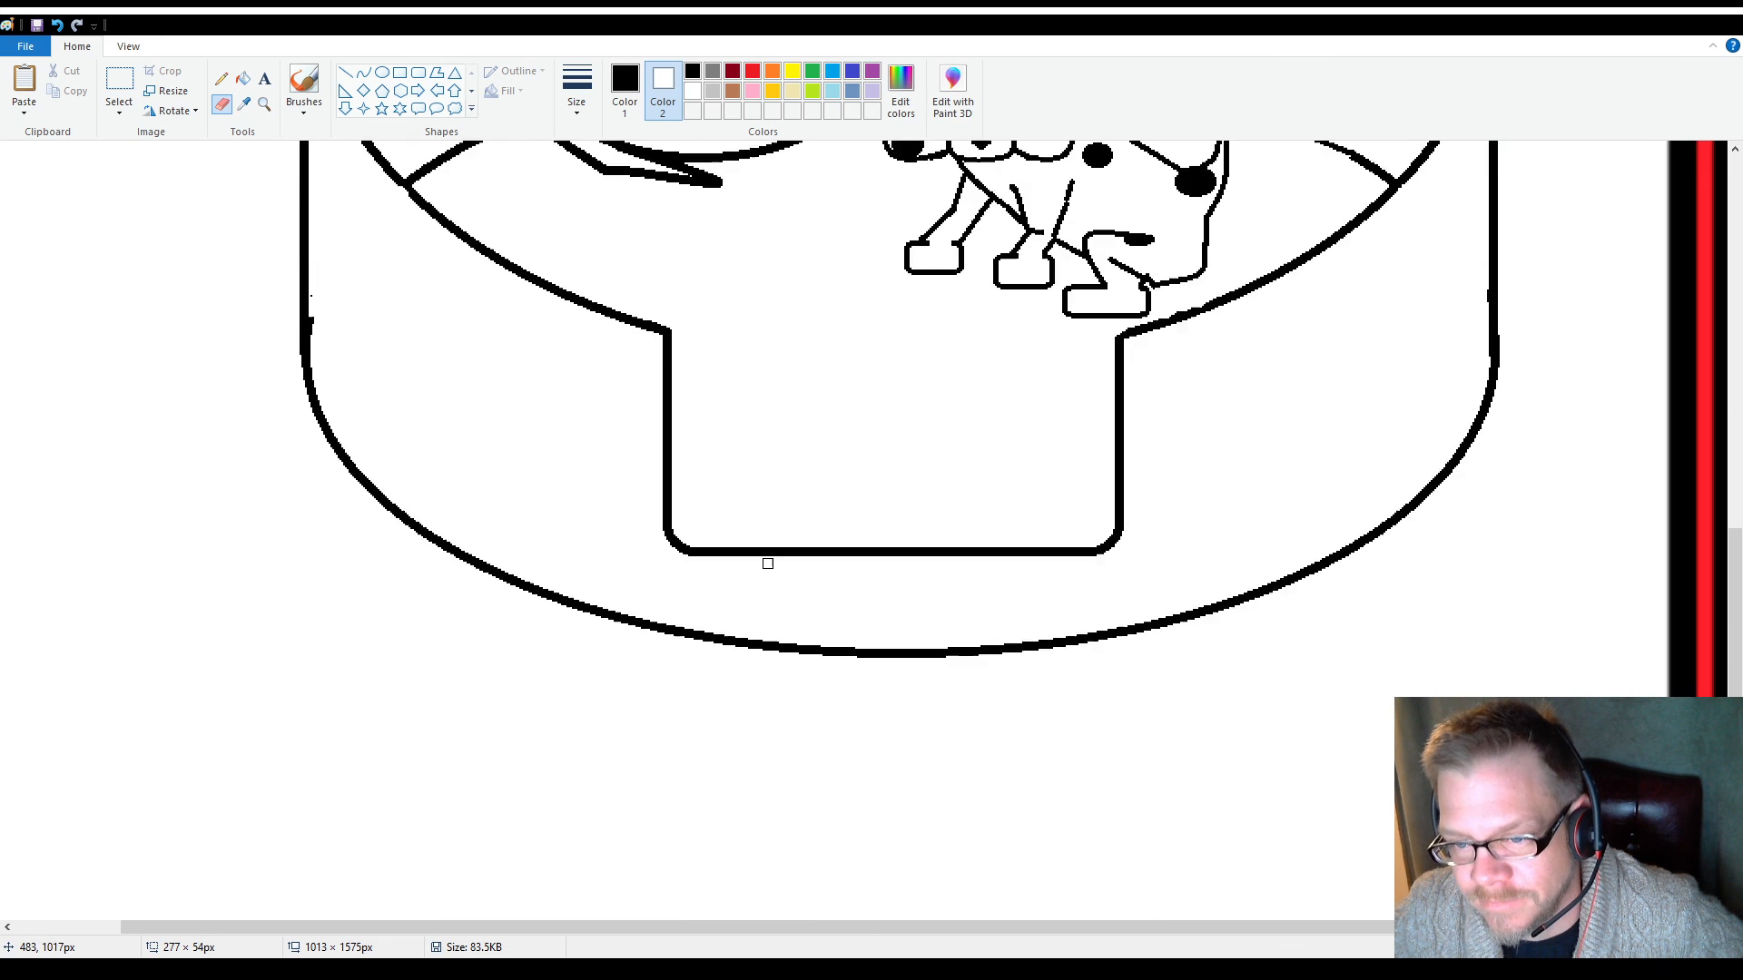
pyautogui.scroll(8, 767, 563)
pyautogui.scroll(19, 768, 564)
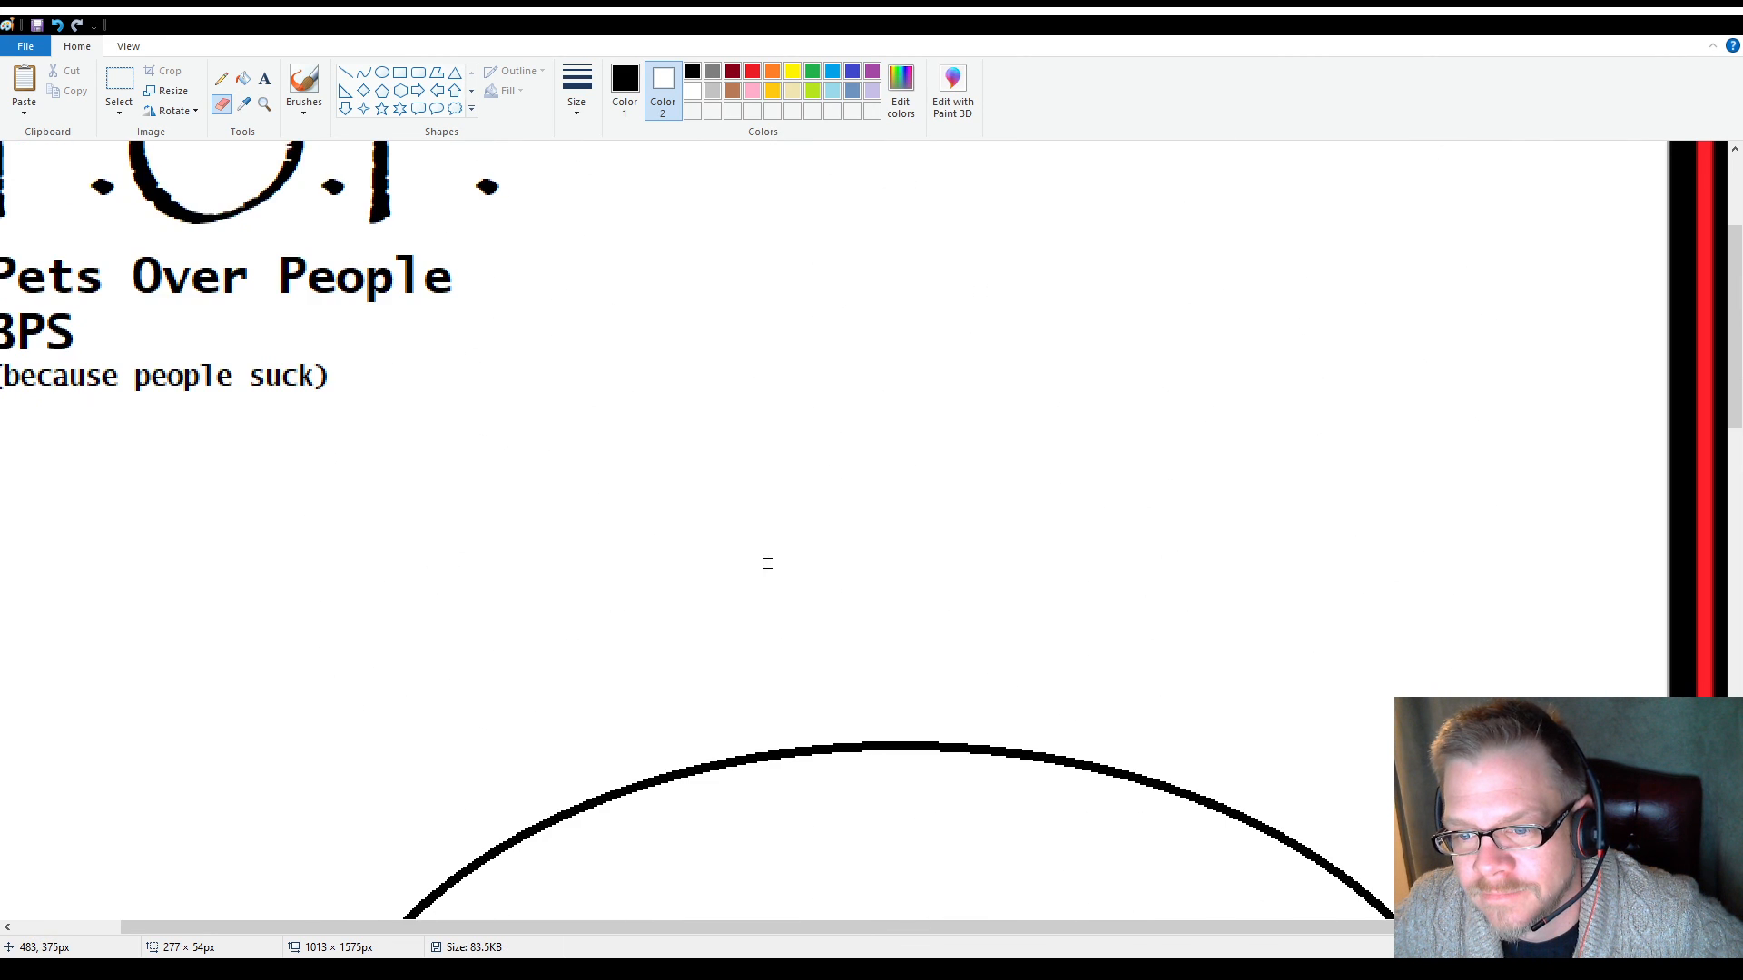
pyautogui.scroll(-15, 768, 564)
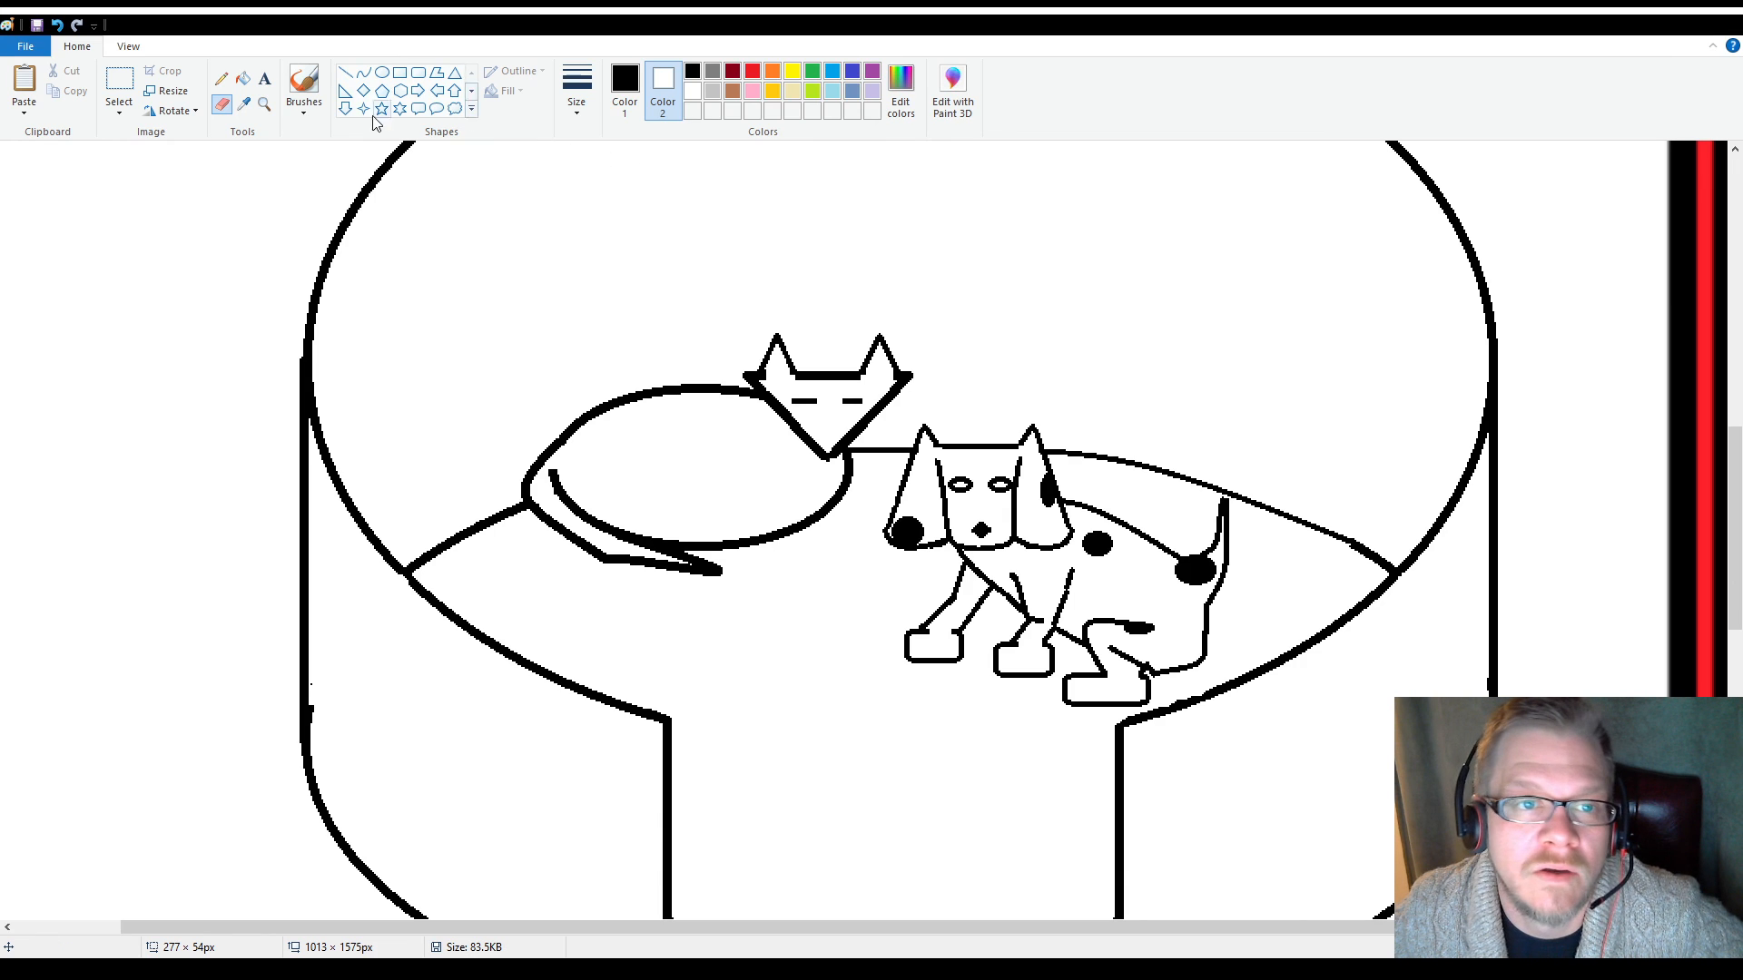
# Create a text box of about 931 × 297 px in the blank area beneath the bed and set its font size to 20
pyautogui.click(264, 104)
pyautogui.rightClick(459, 291)
pyautogui.scroll(11, 449, 317)
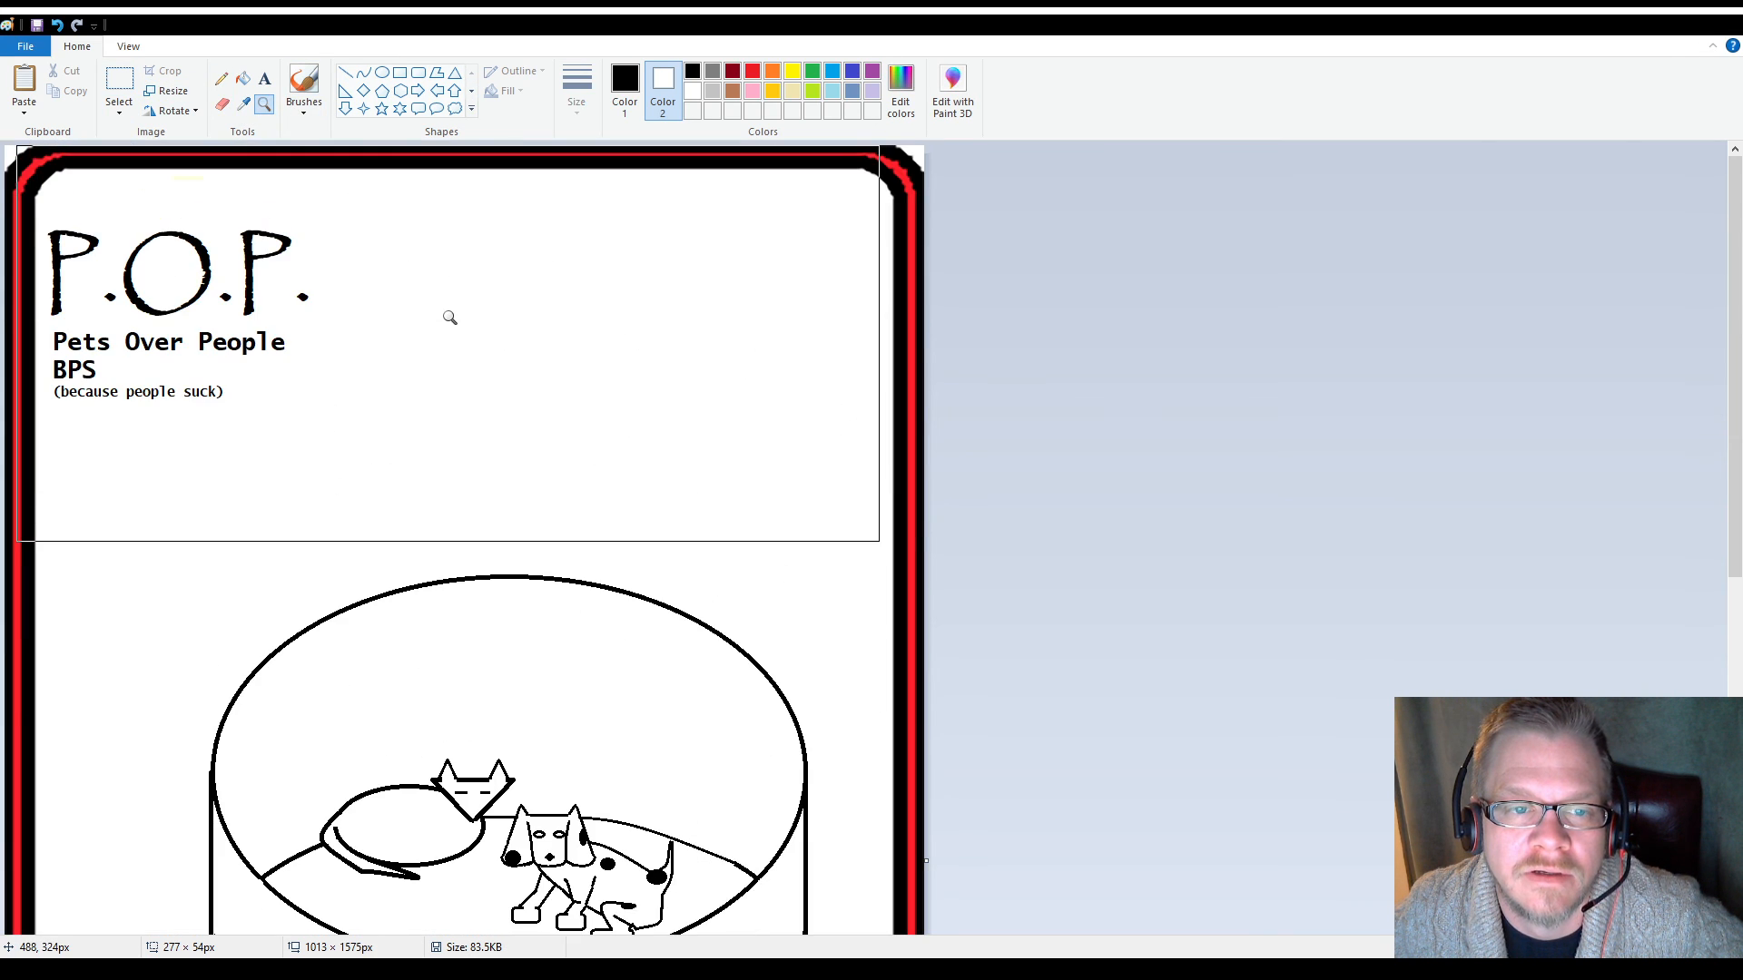
pyautogui.scroll(-13, 450, 317)
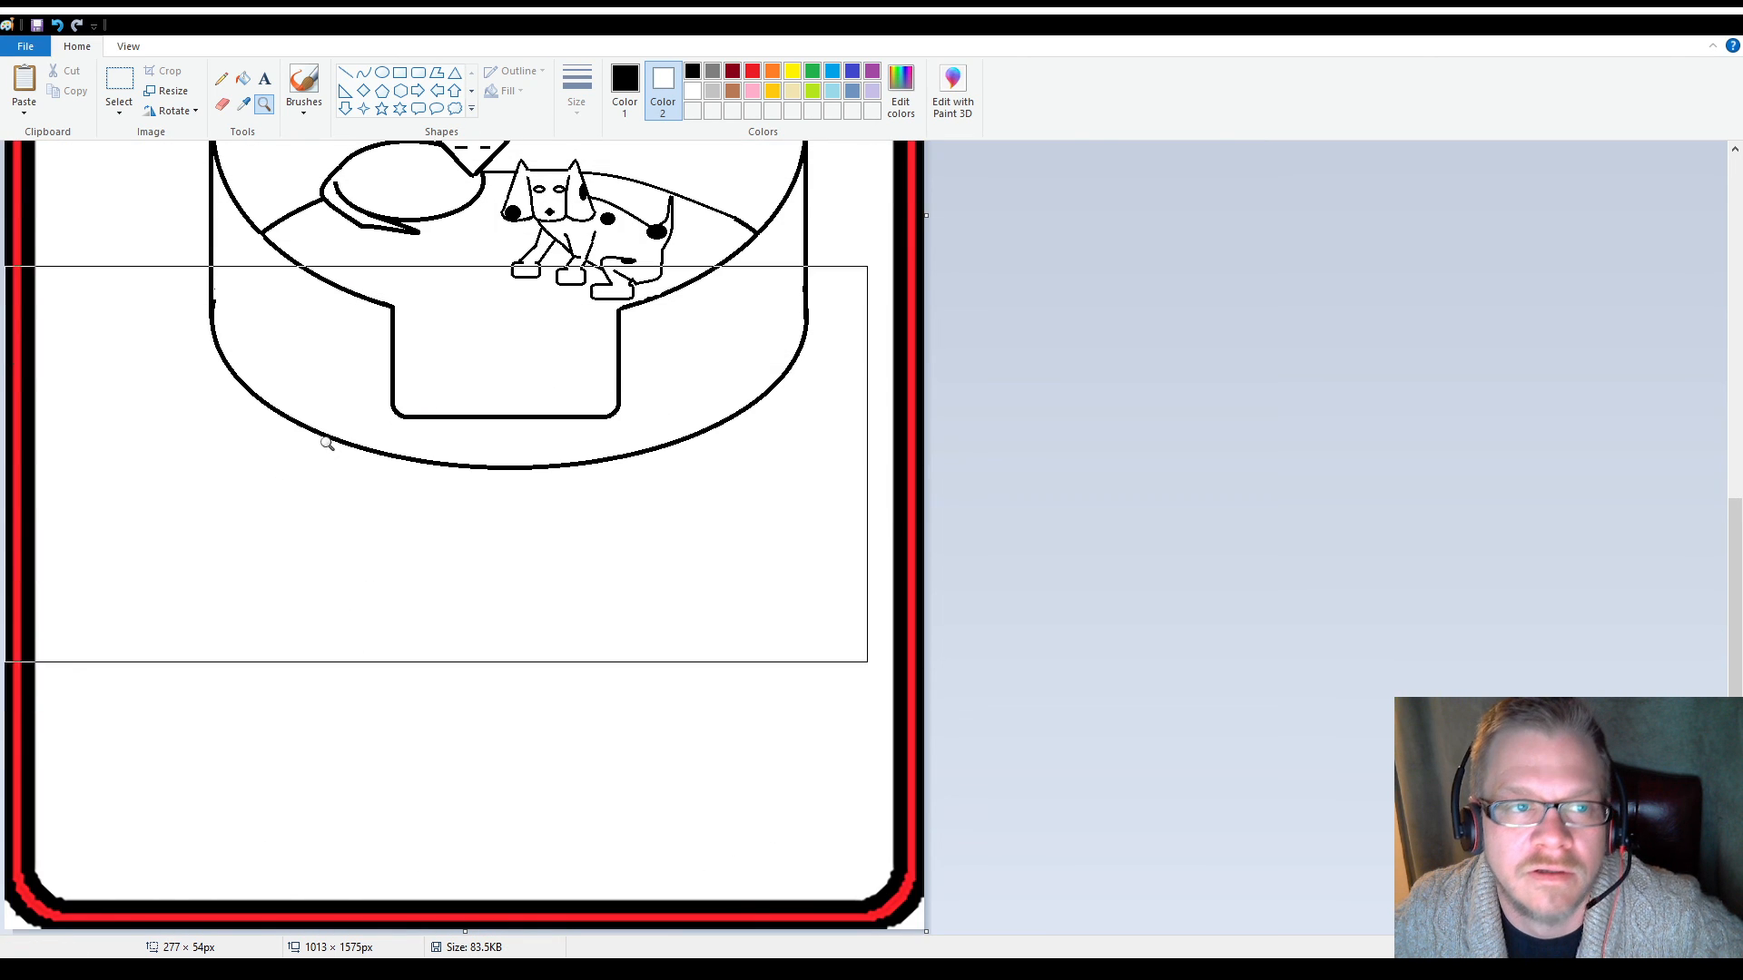
pyautogui.click(264, 79)
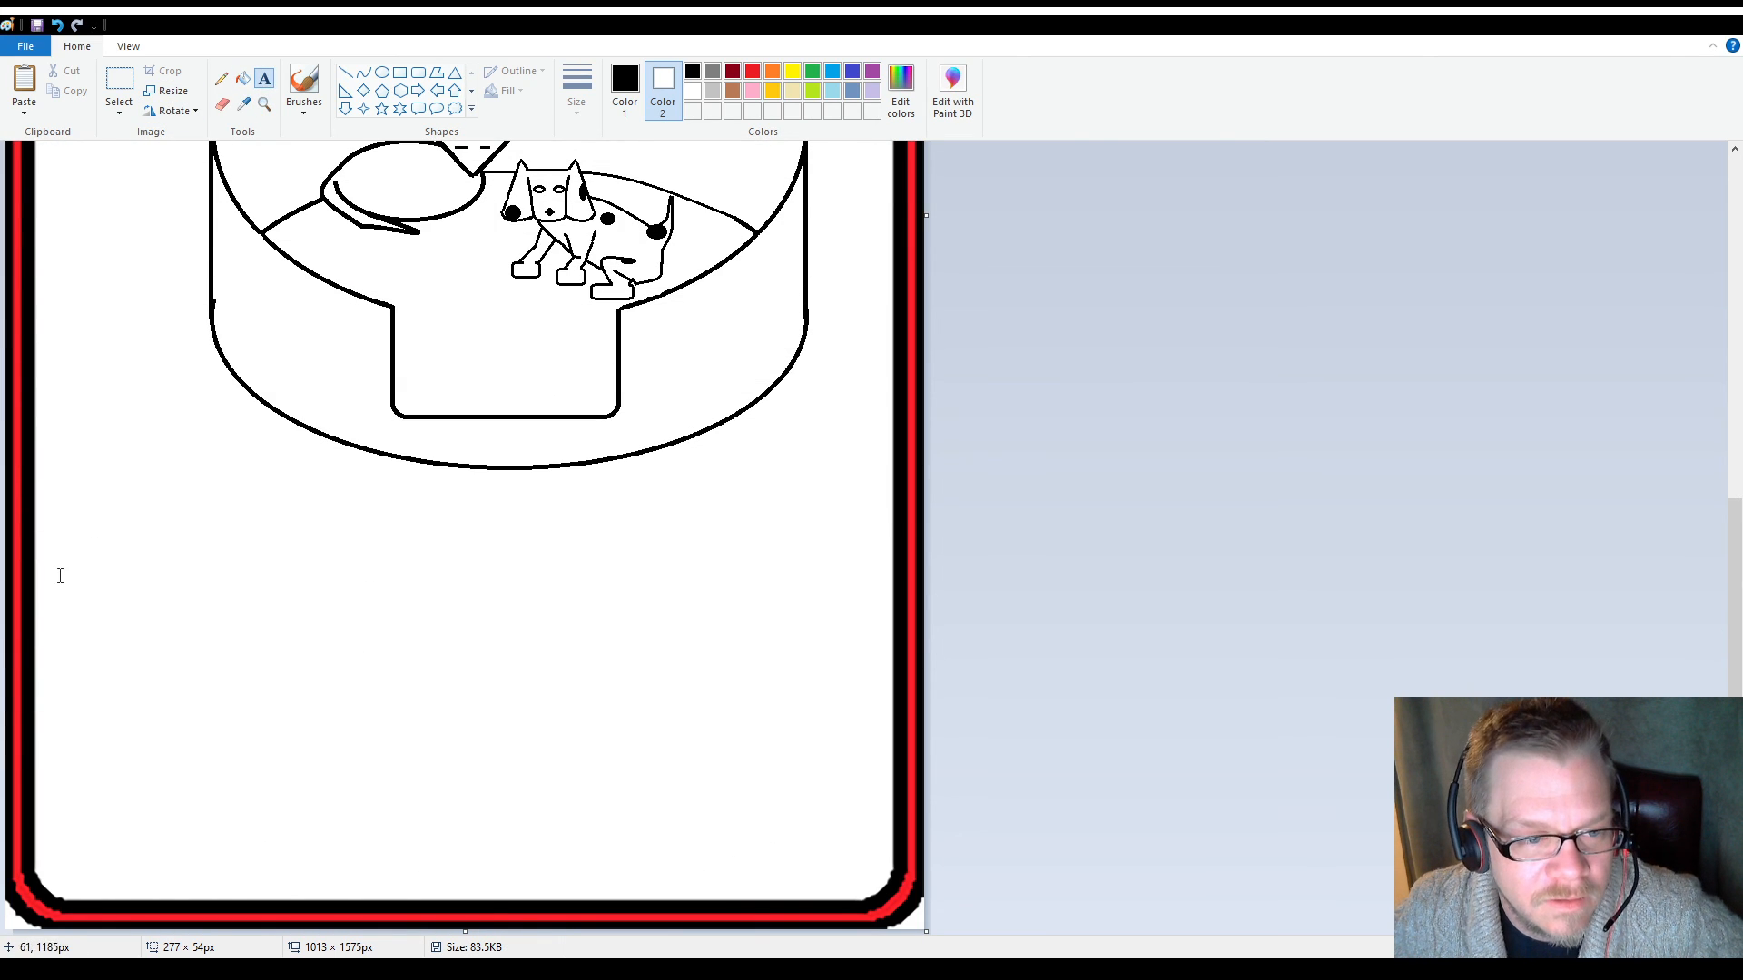
pyautogui.moveTo(44, 598); pyautogui.dragTo(886, 867)
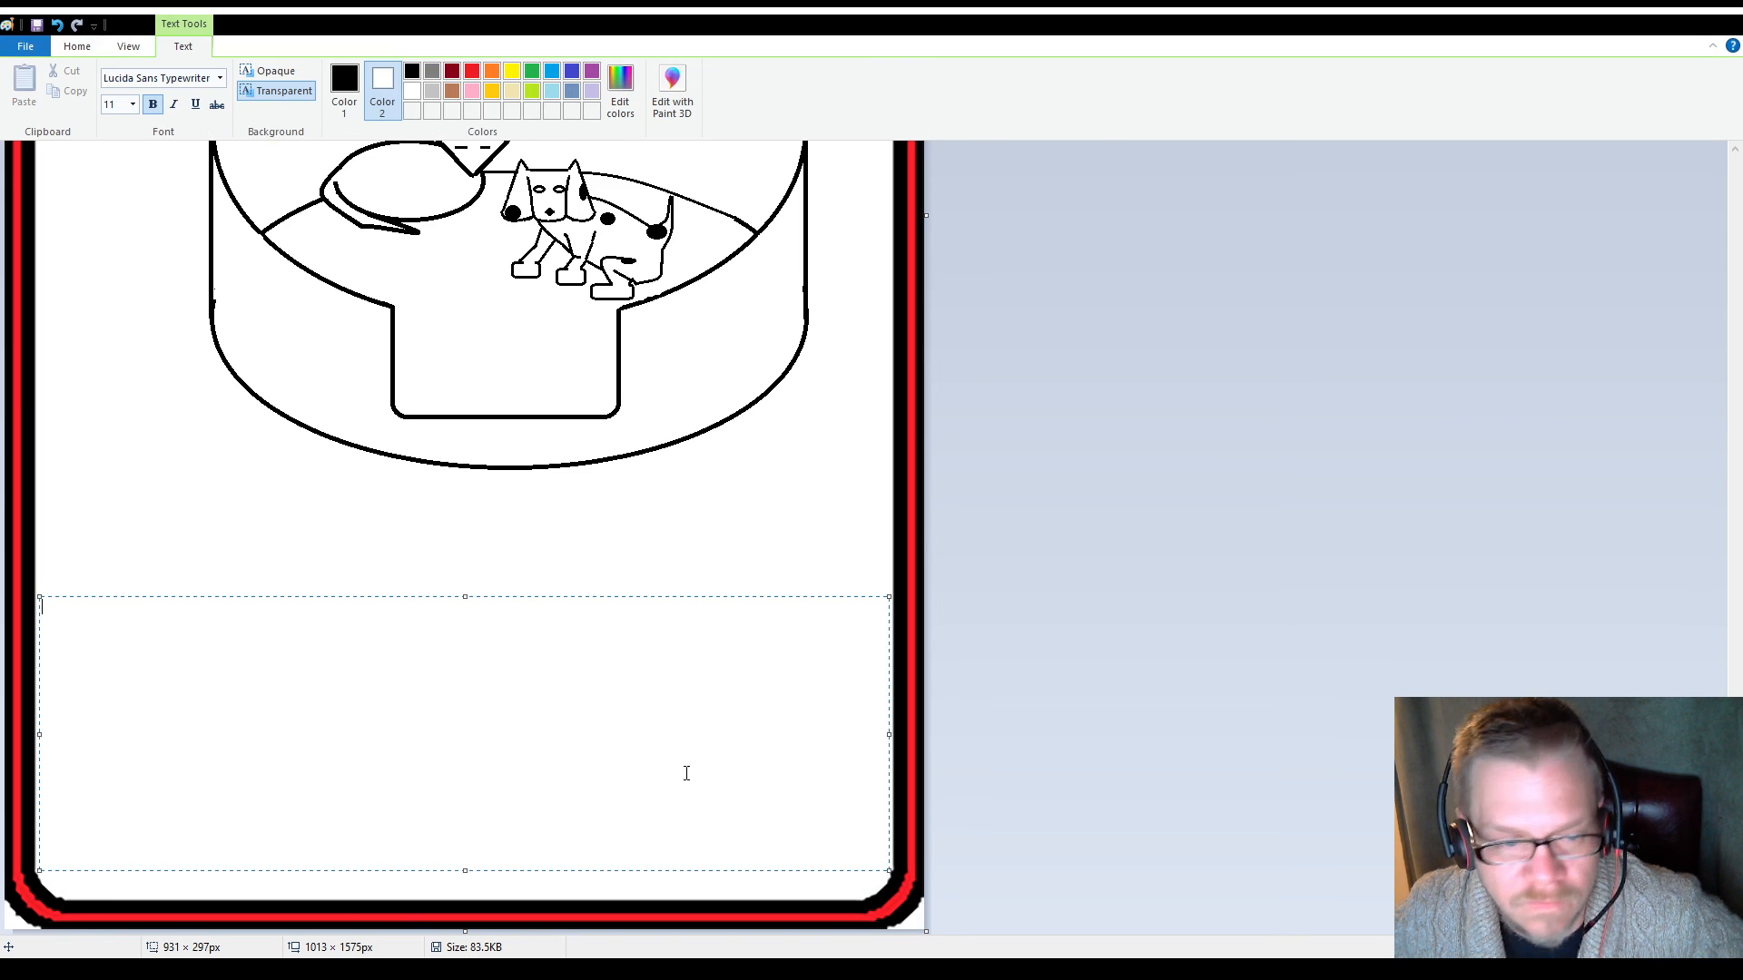
pyautogui.click(126, 105)
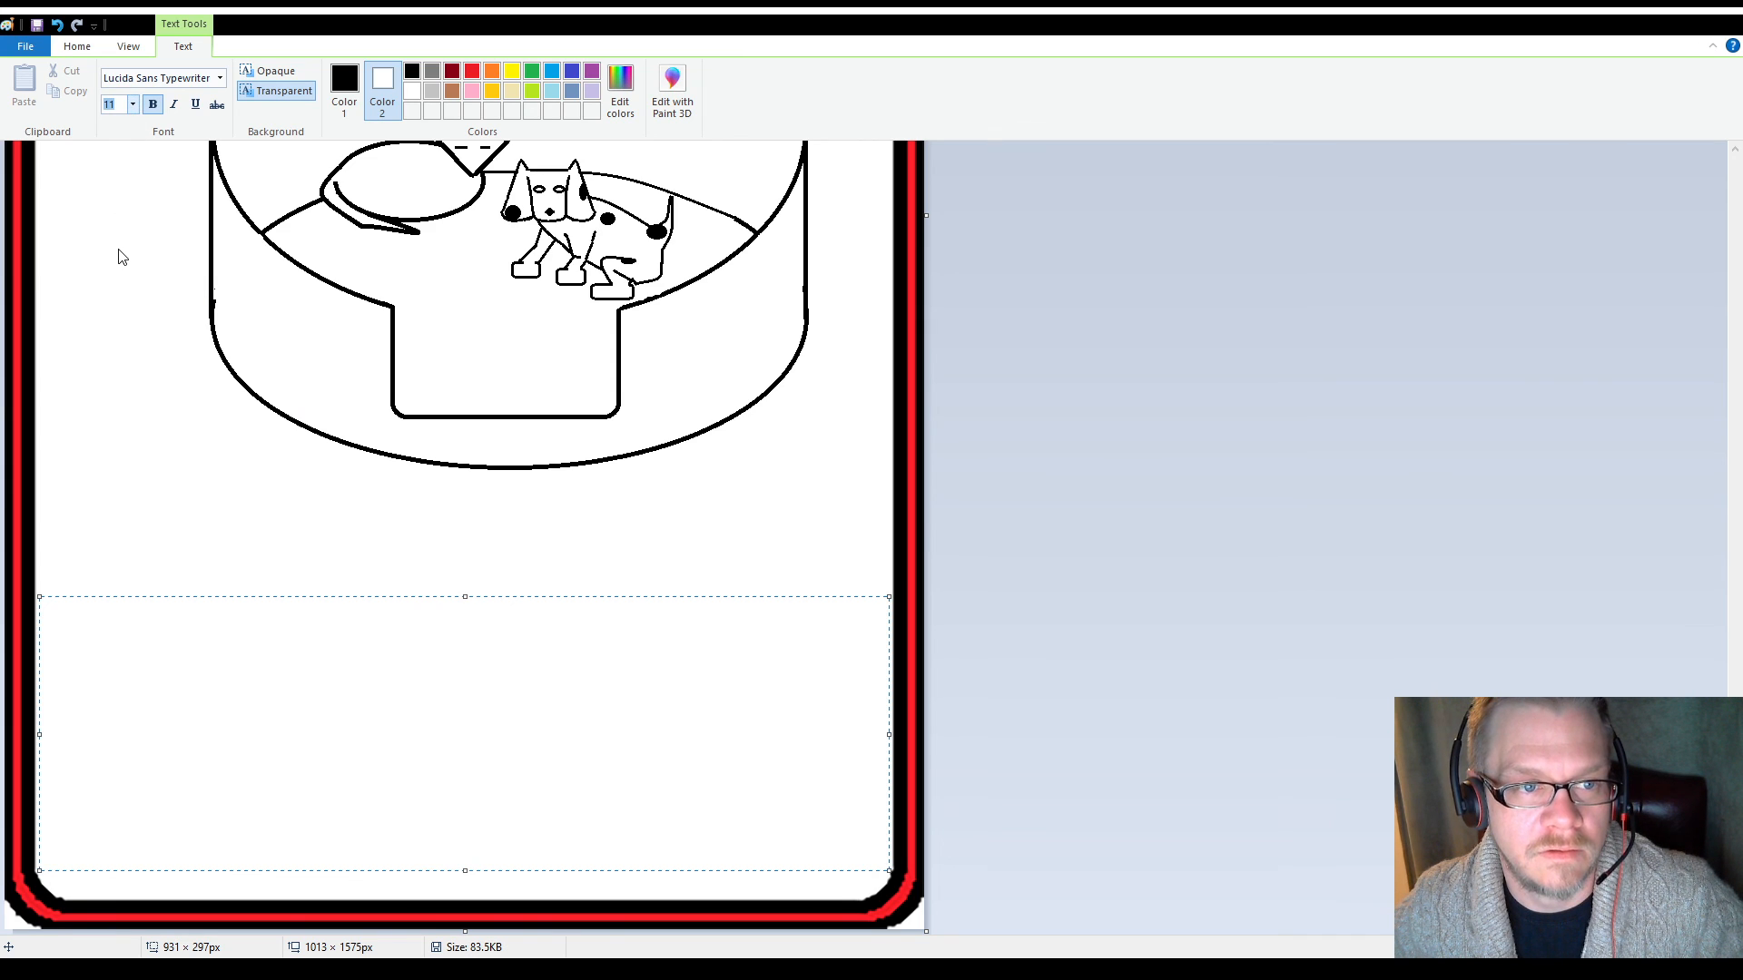
pyautogui.write('20')
pyautogui.press('Return')
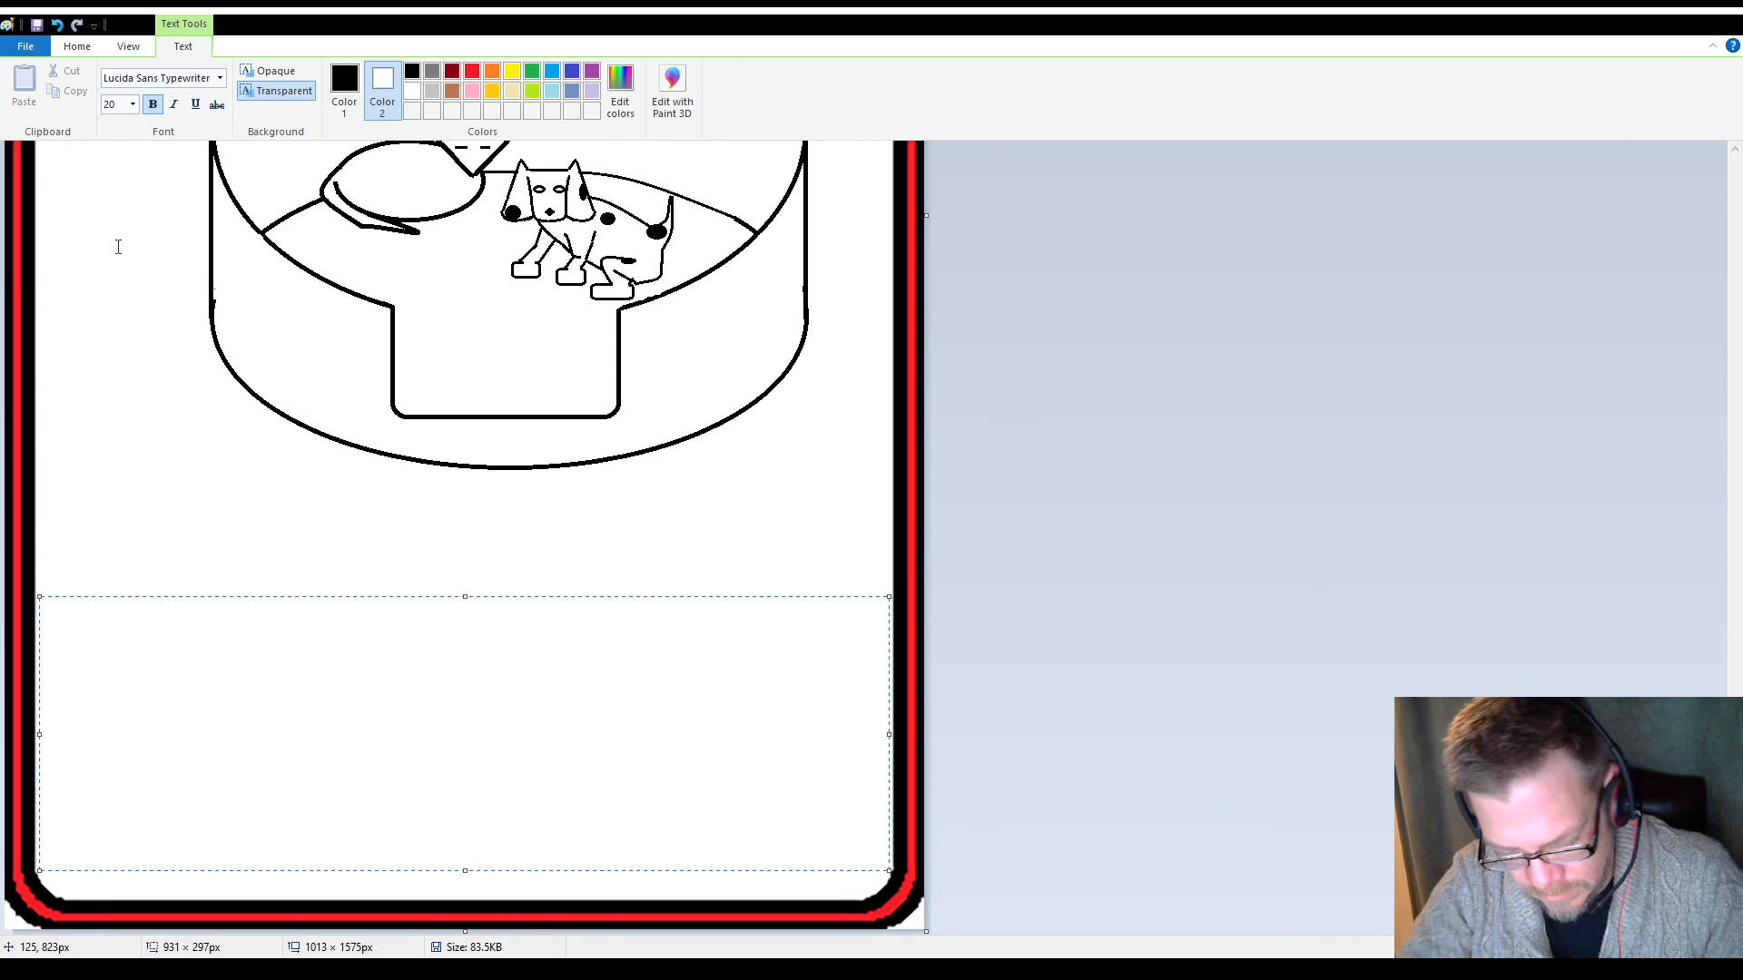
# Enter "Pop'pers" as the first line of the text box beneath the bed
pyautogui.write('P')
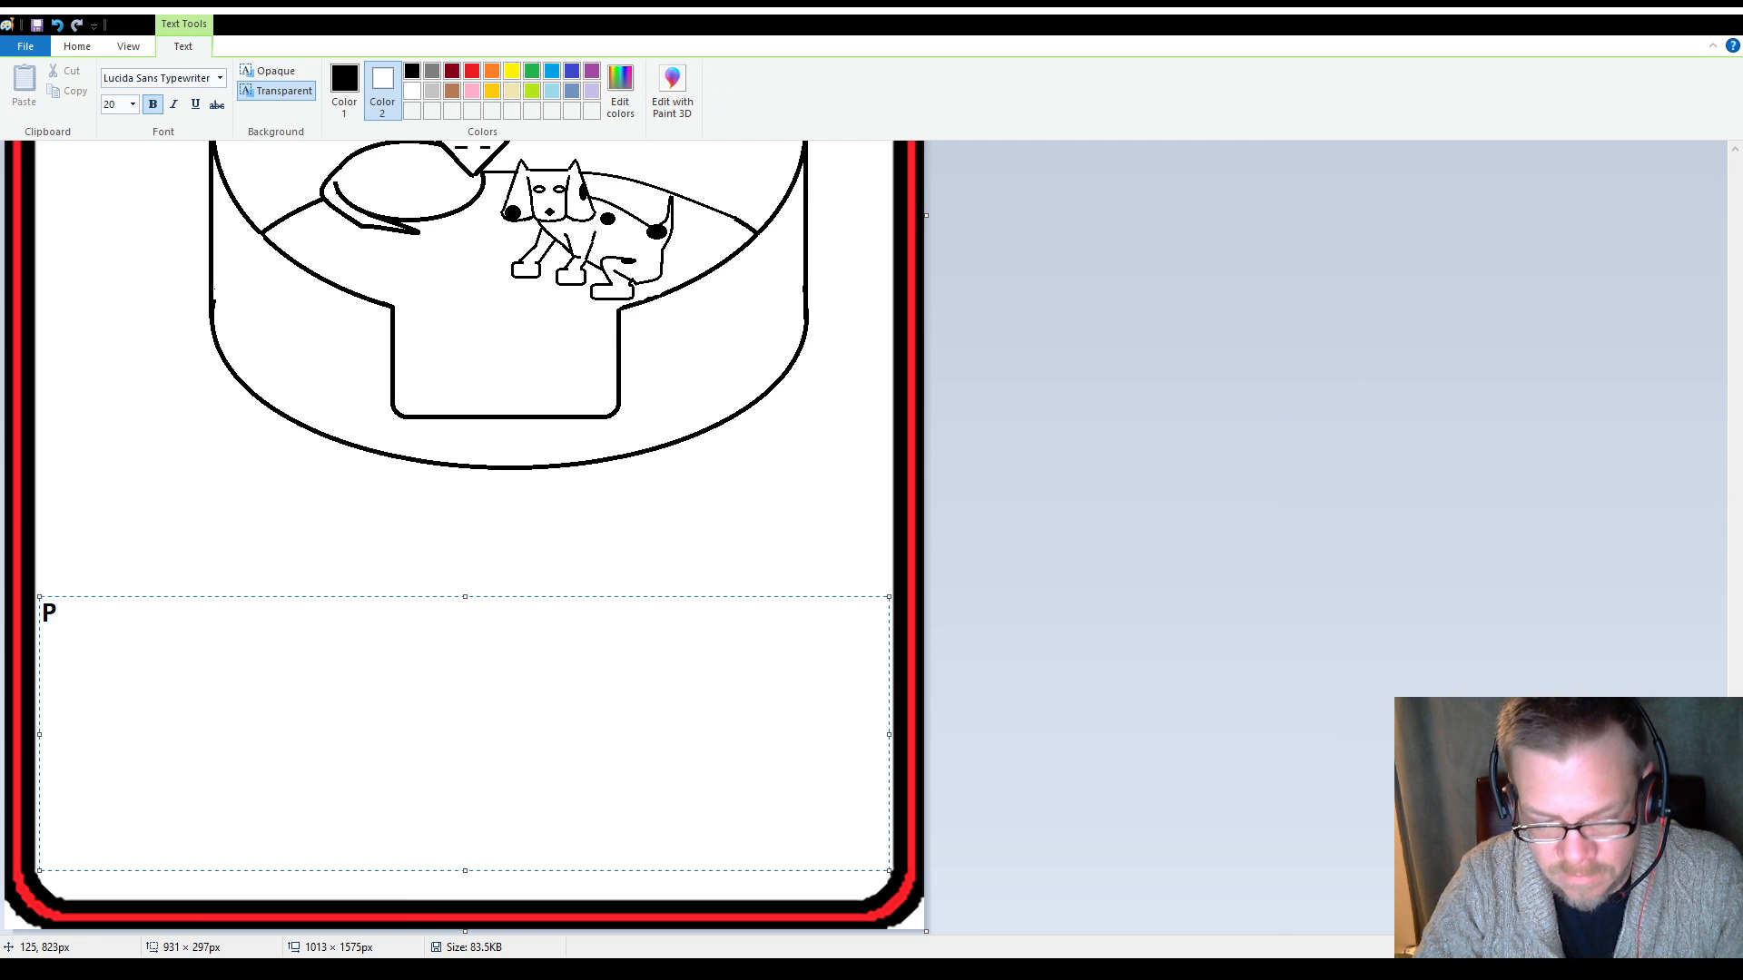
pyautogui.write('opper')
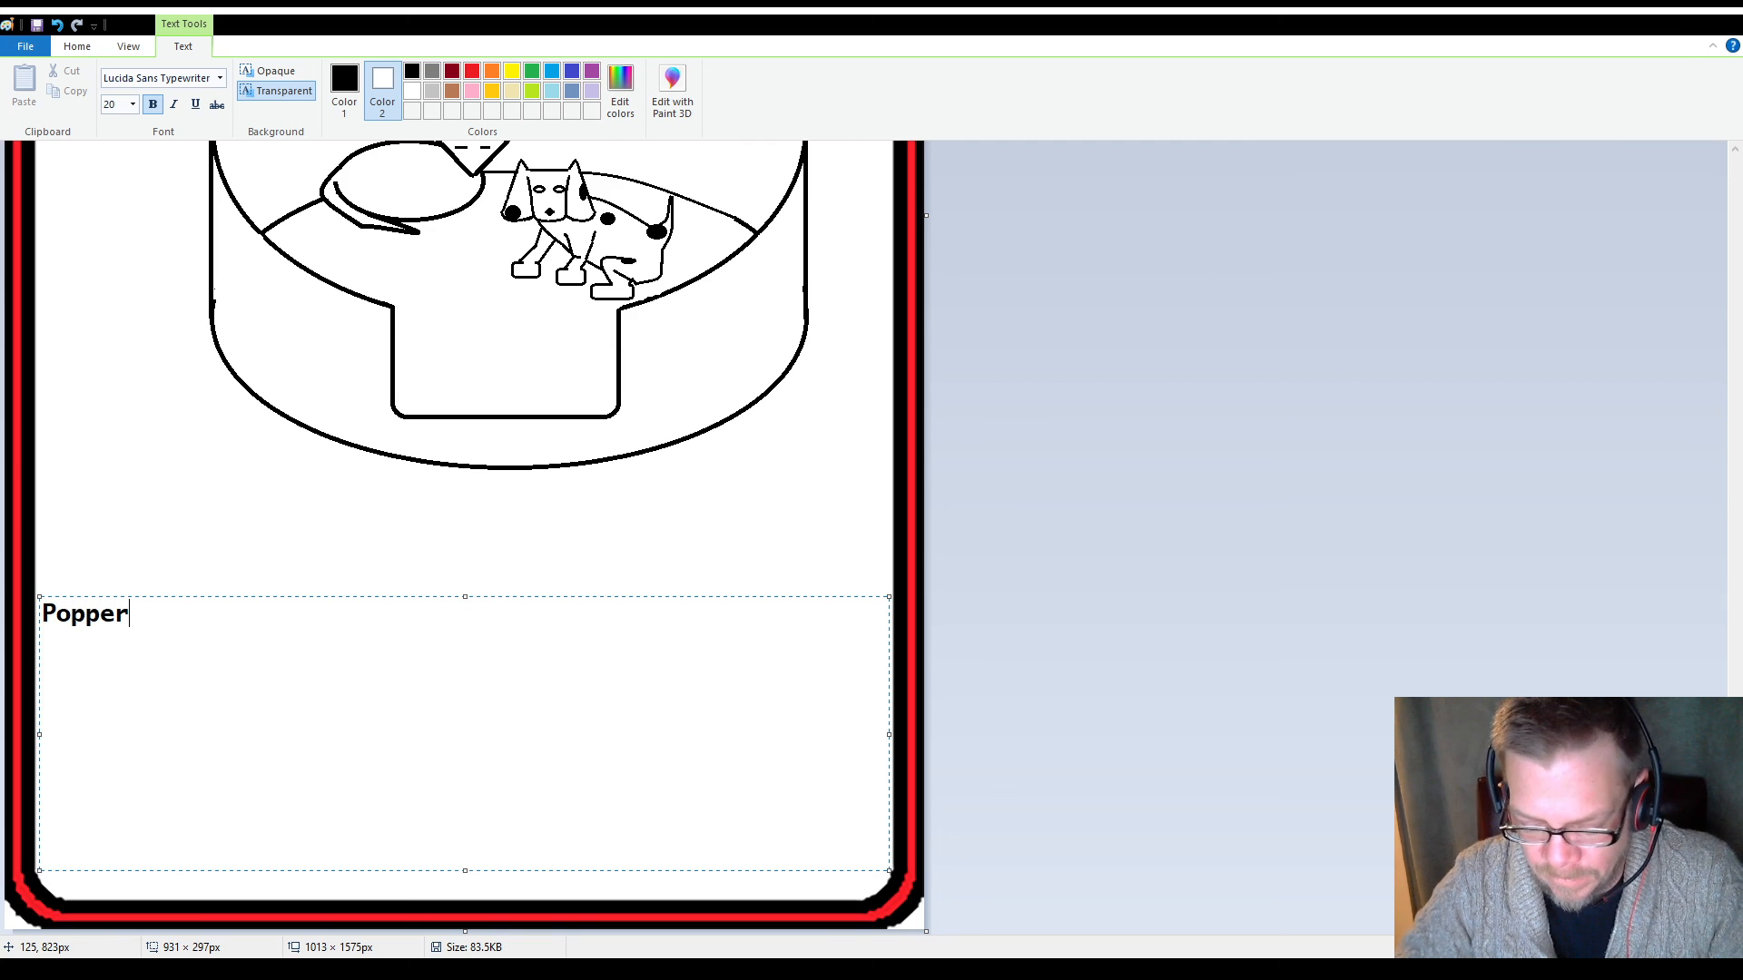
pyautogui.hotkey('shift', 'Left')
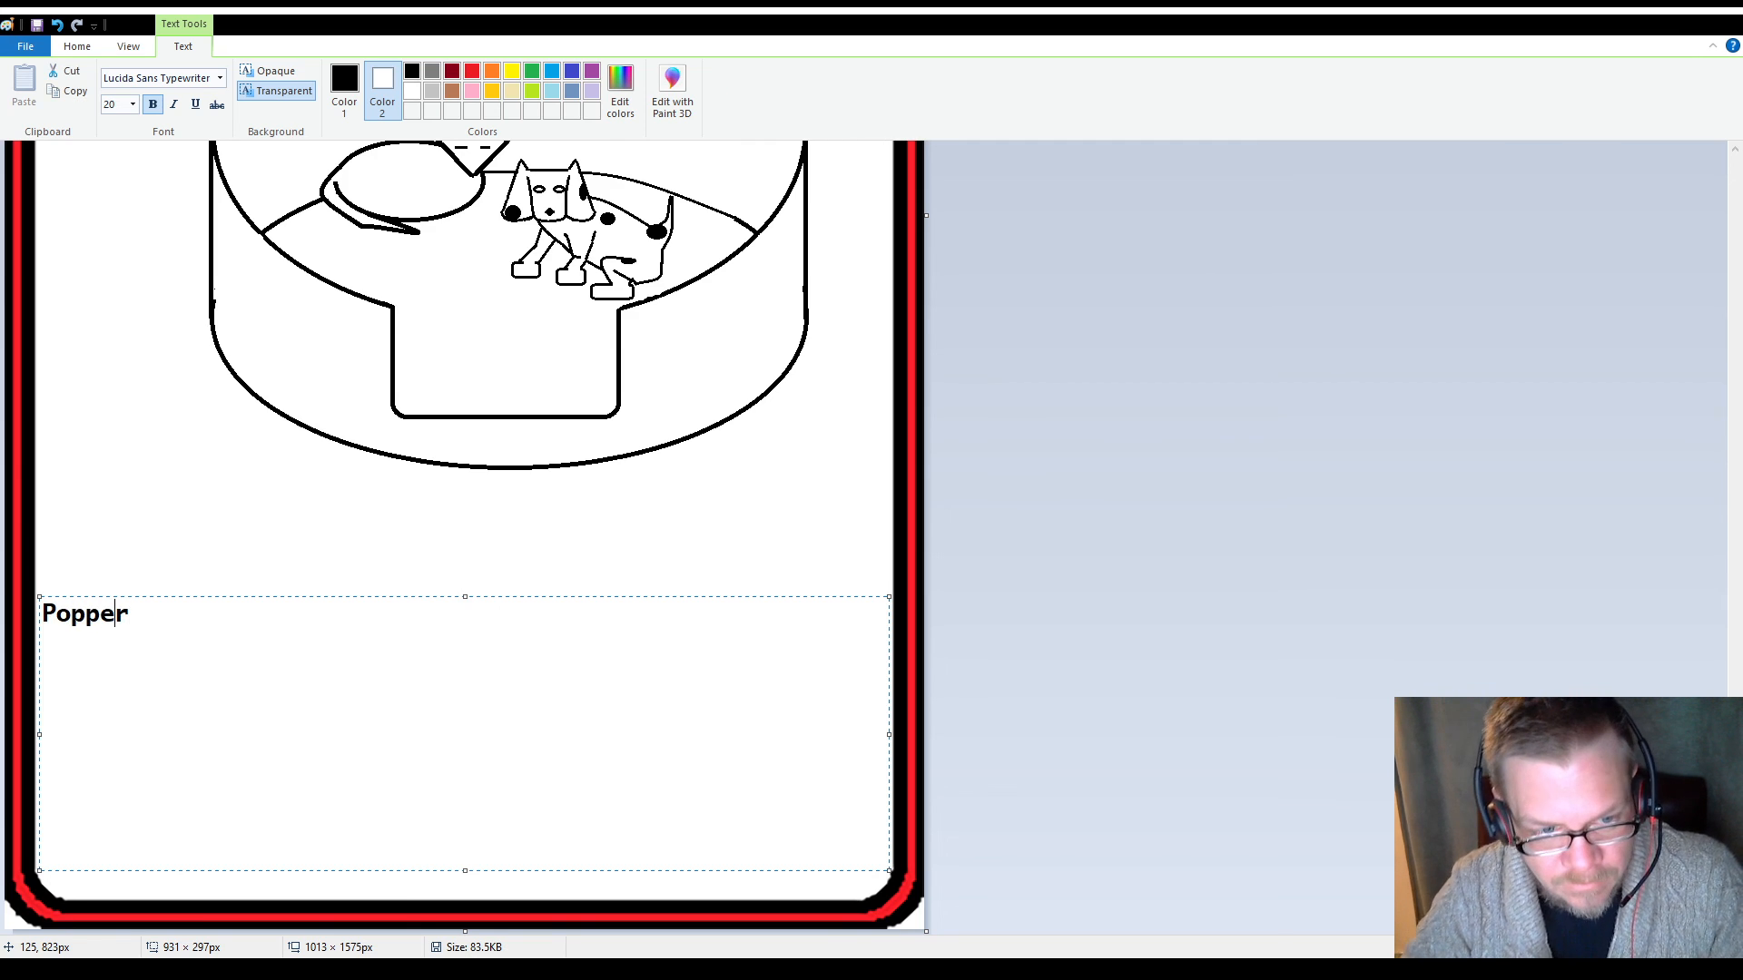
pyautogui.write("'")
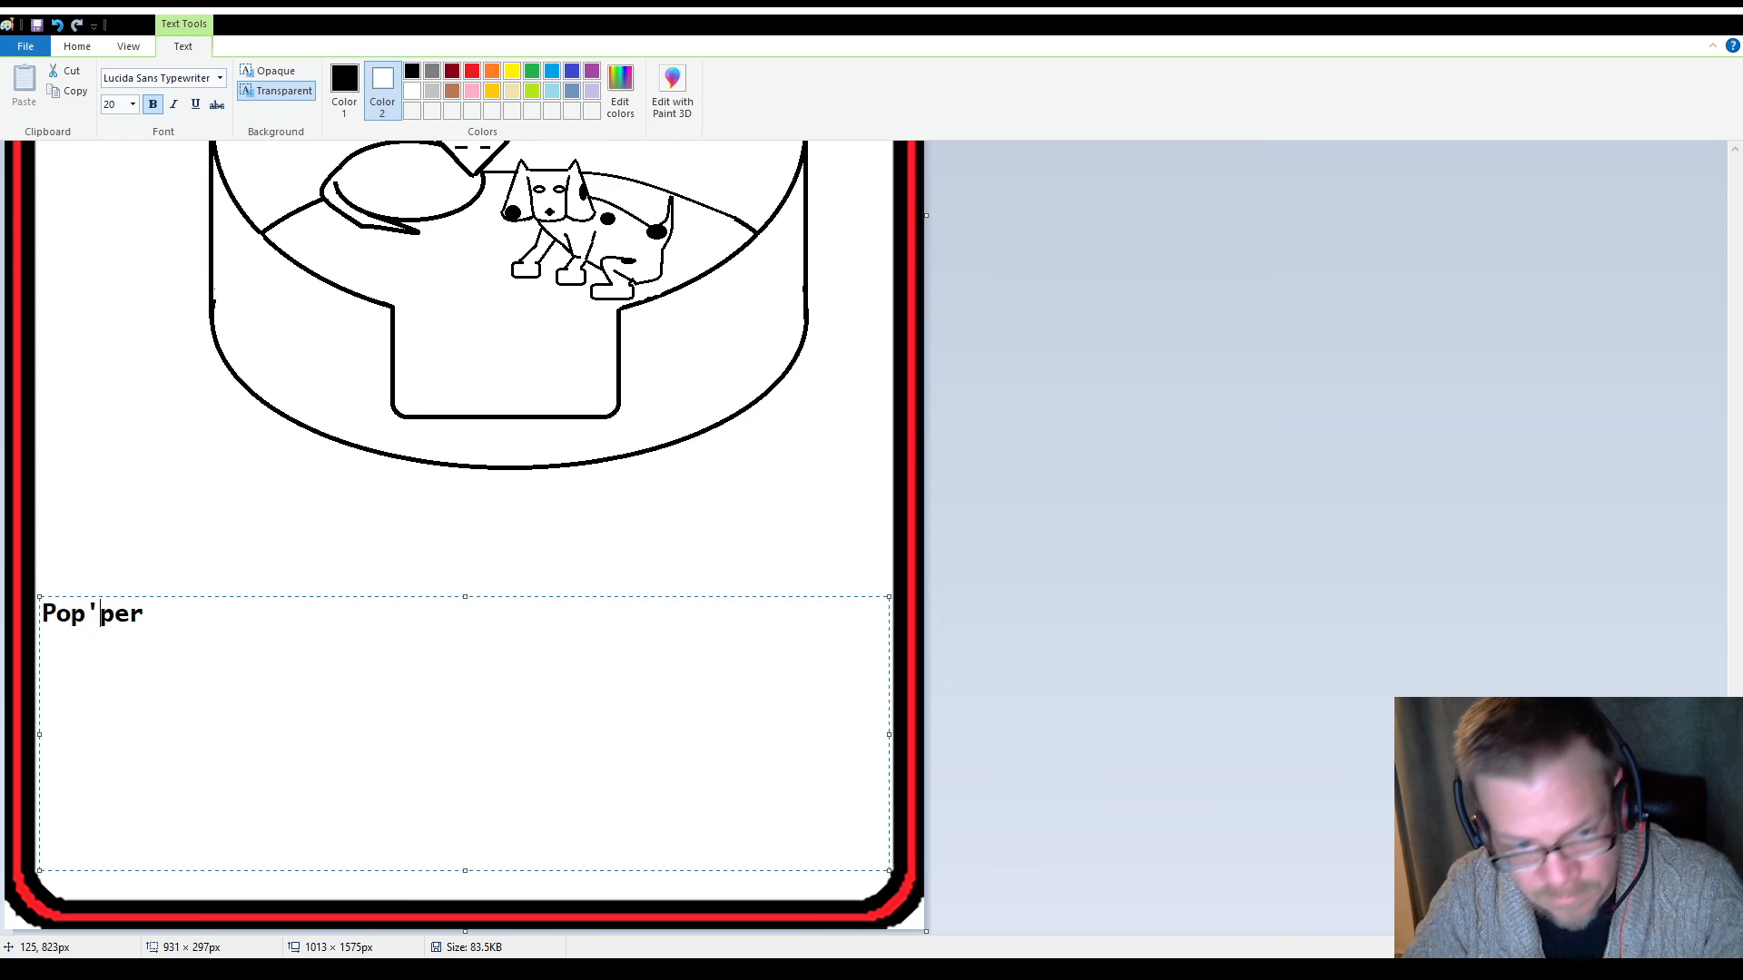
pyautogui.press('End')
pyautogui.write('s')
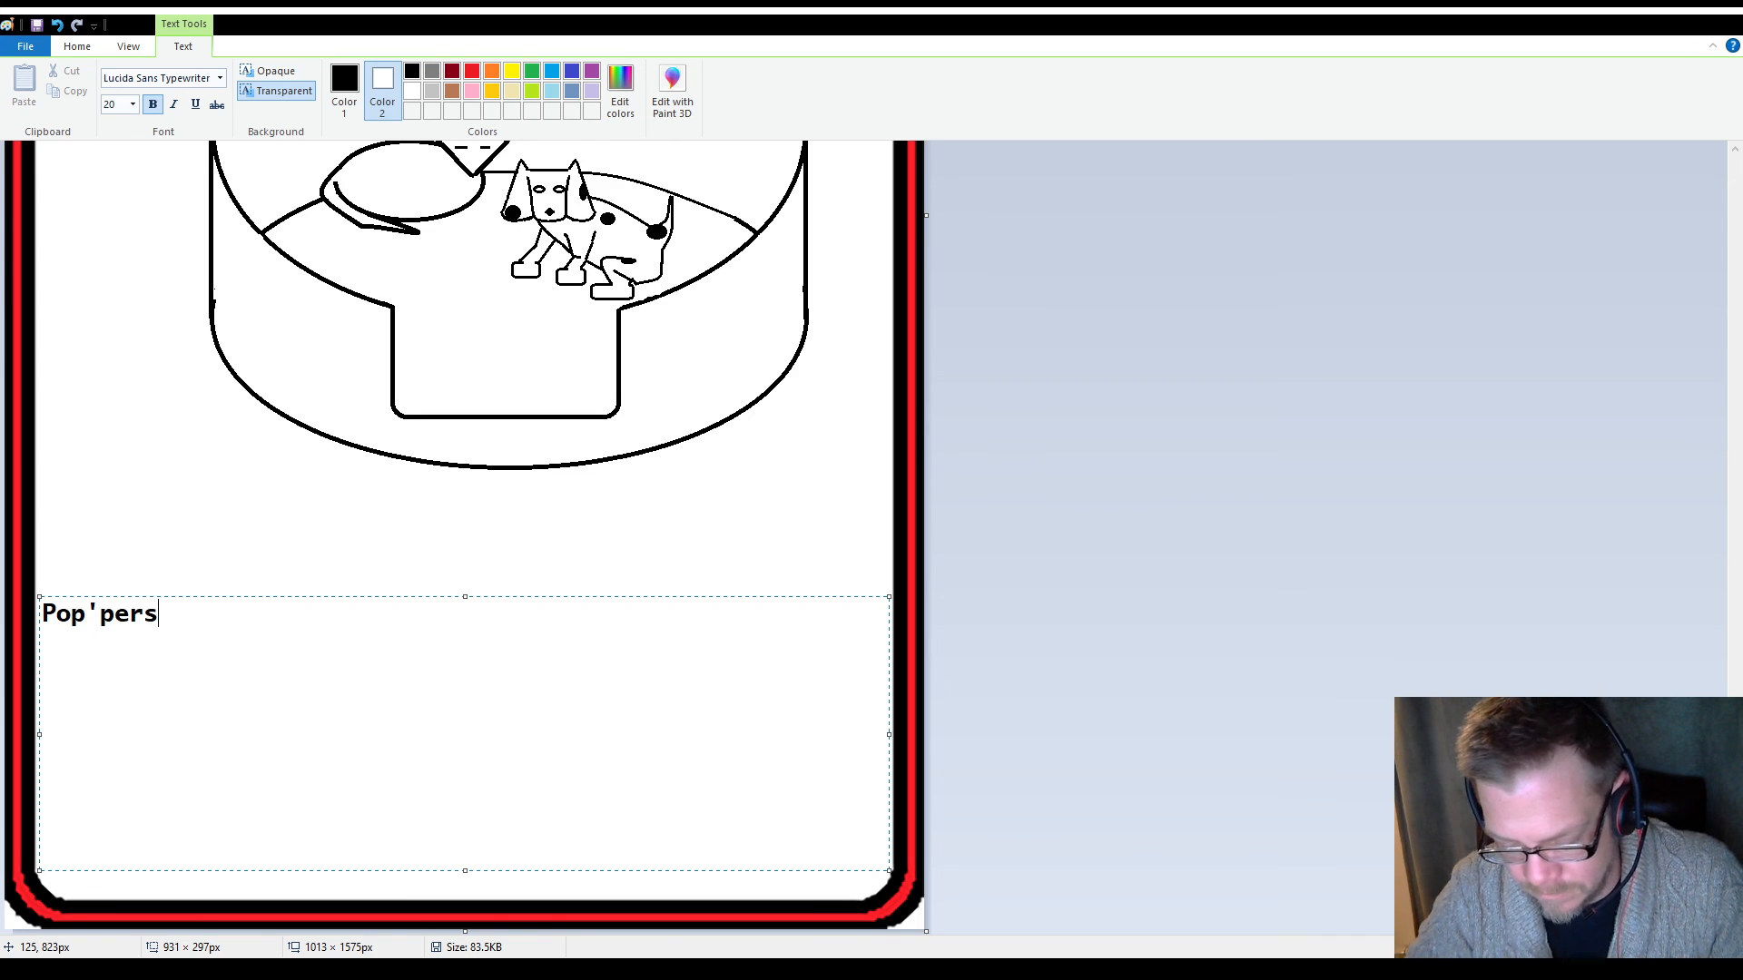
# Add a line reading "+2" and a line starting "-1 Vs Cute (" below "Pop'pers"
pyautogui.press('Return')
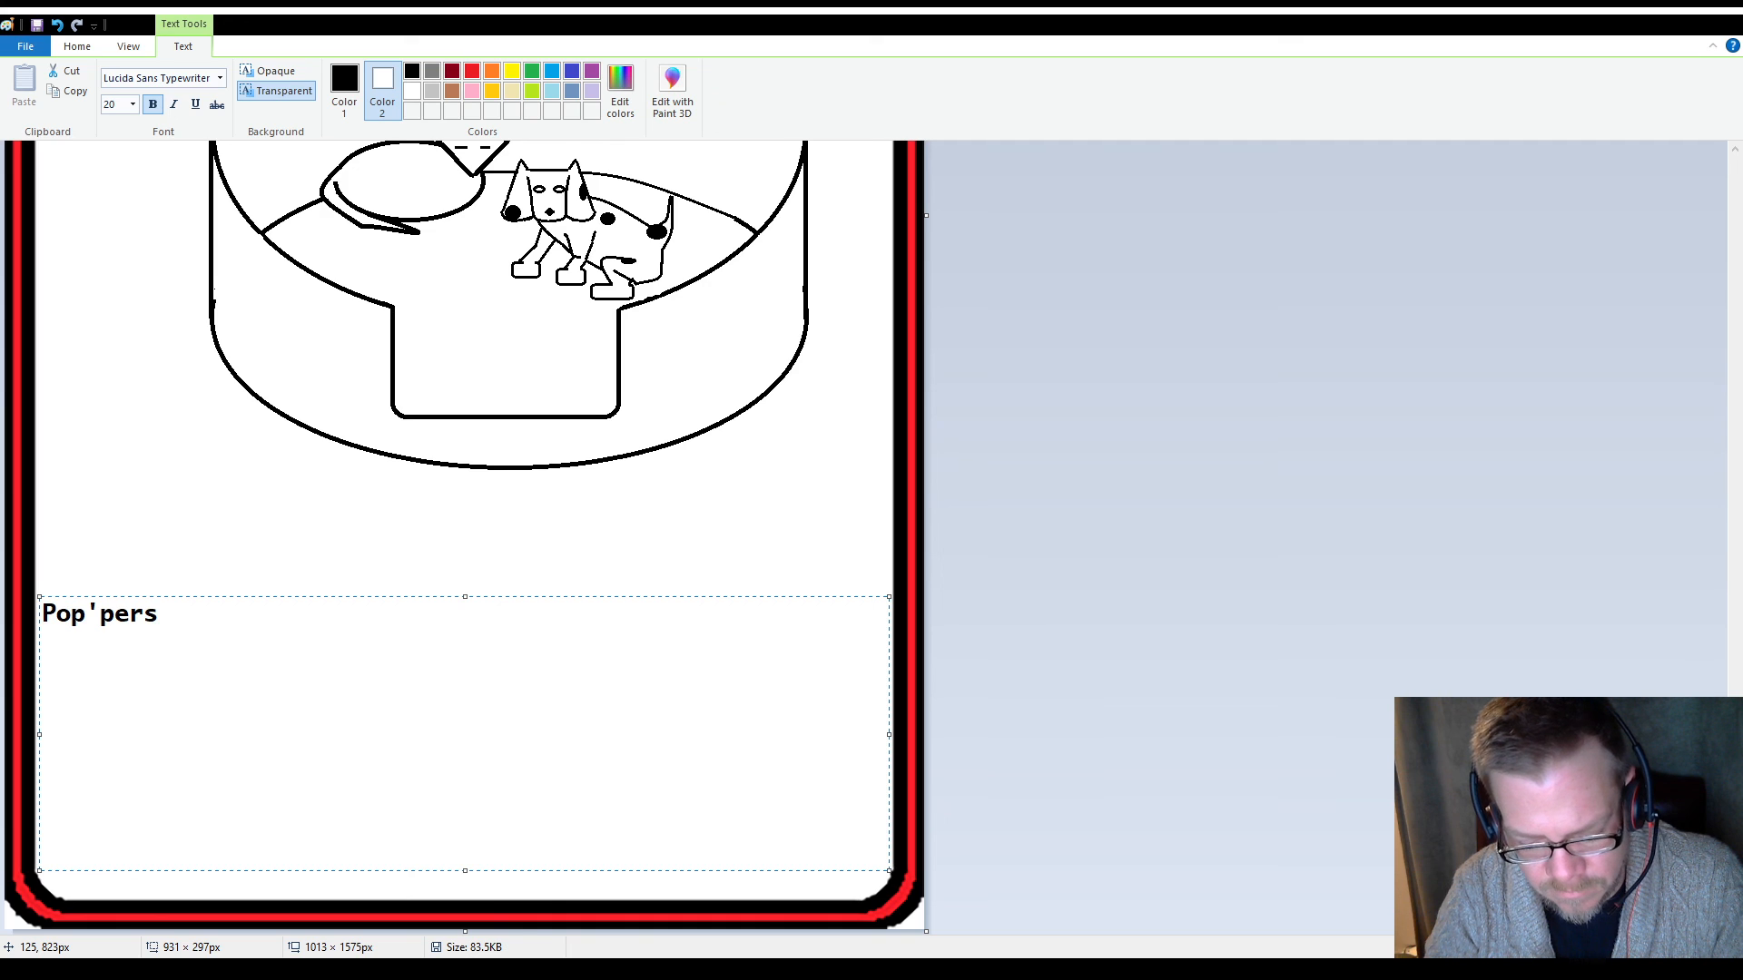
pyautogui.write('2')
pyautogui.press('BackSpace')
pyautogui.write('+')
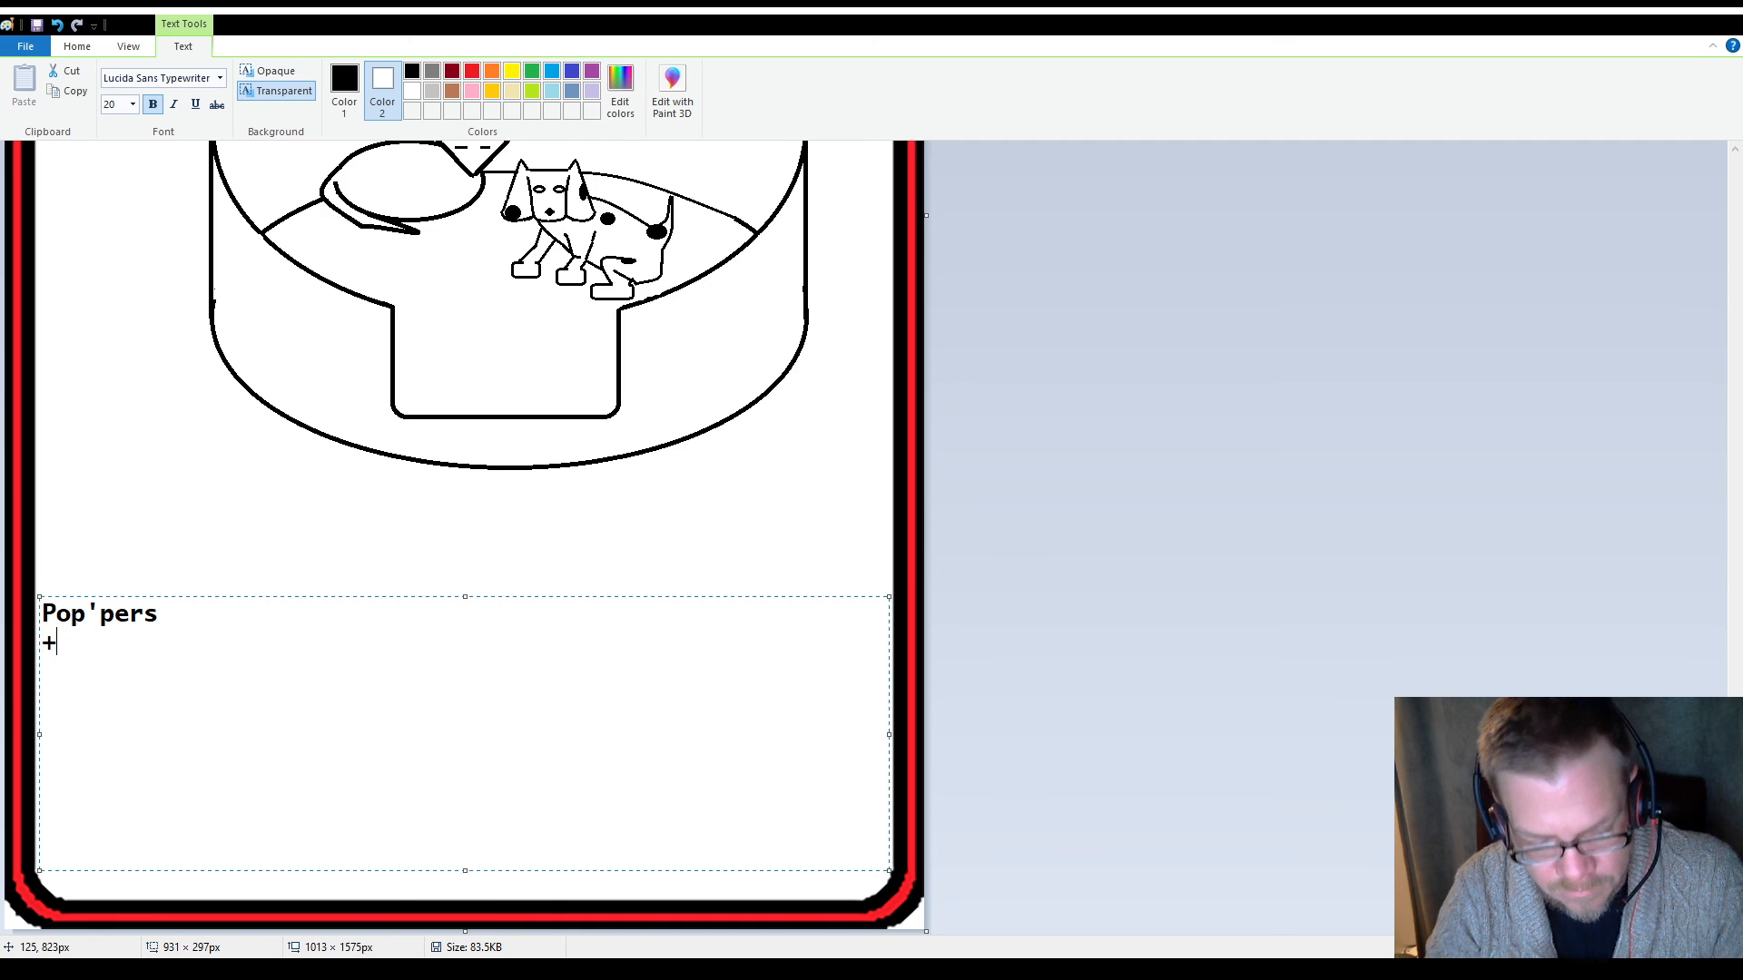
pyautogui.write('2 ')
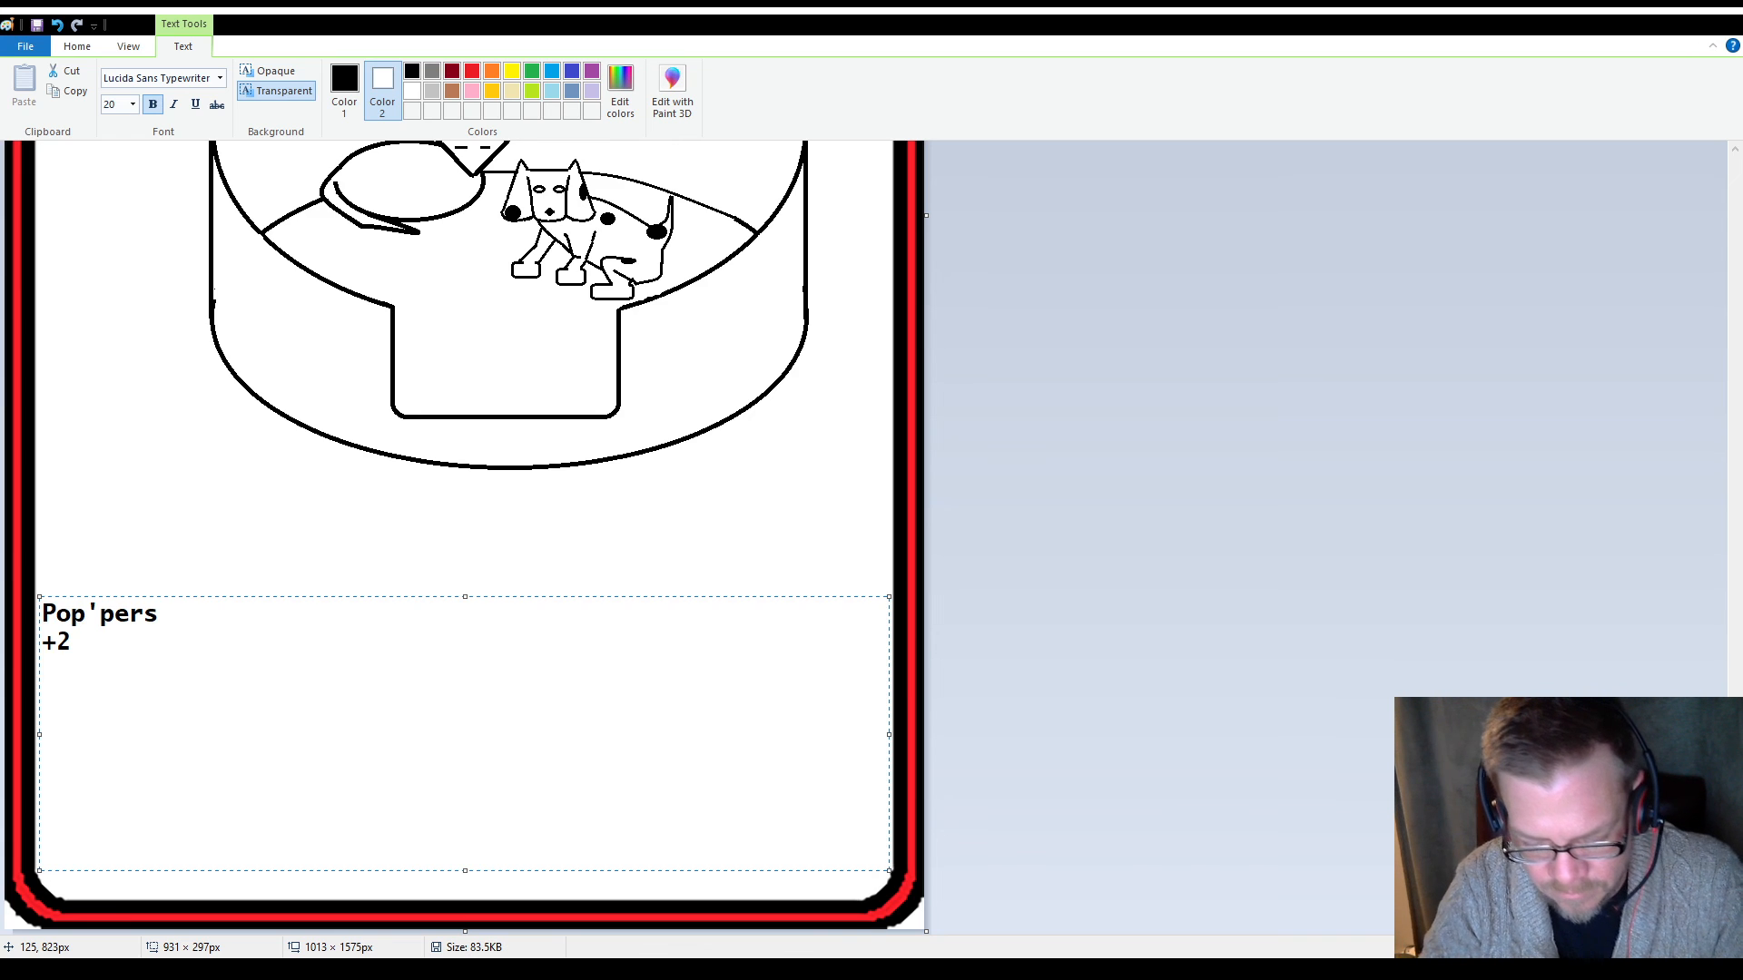
pyautogui.write('-1 ')
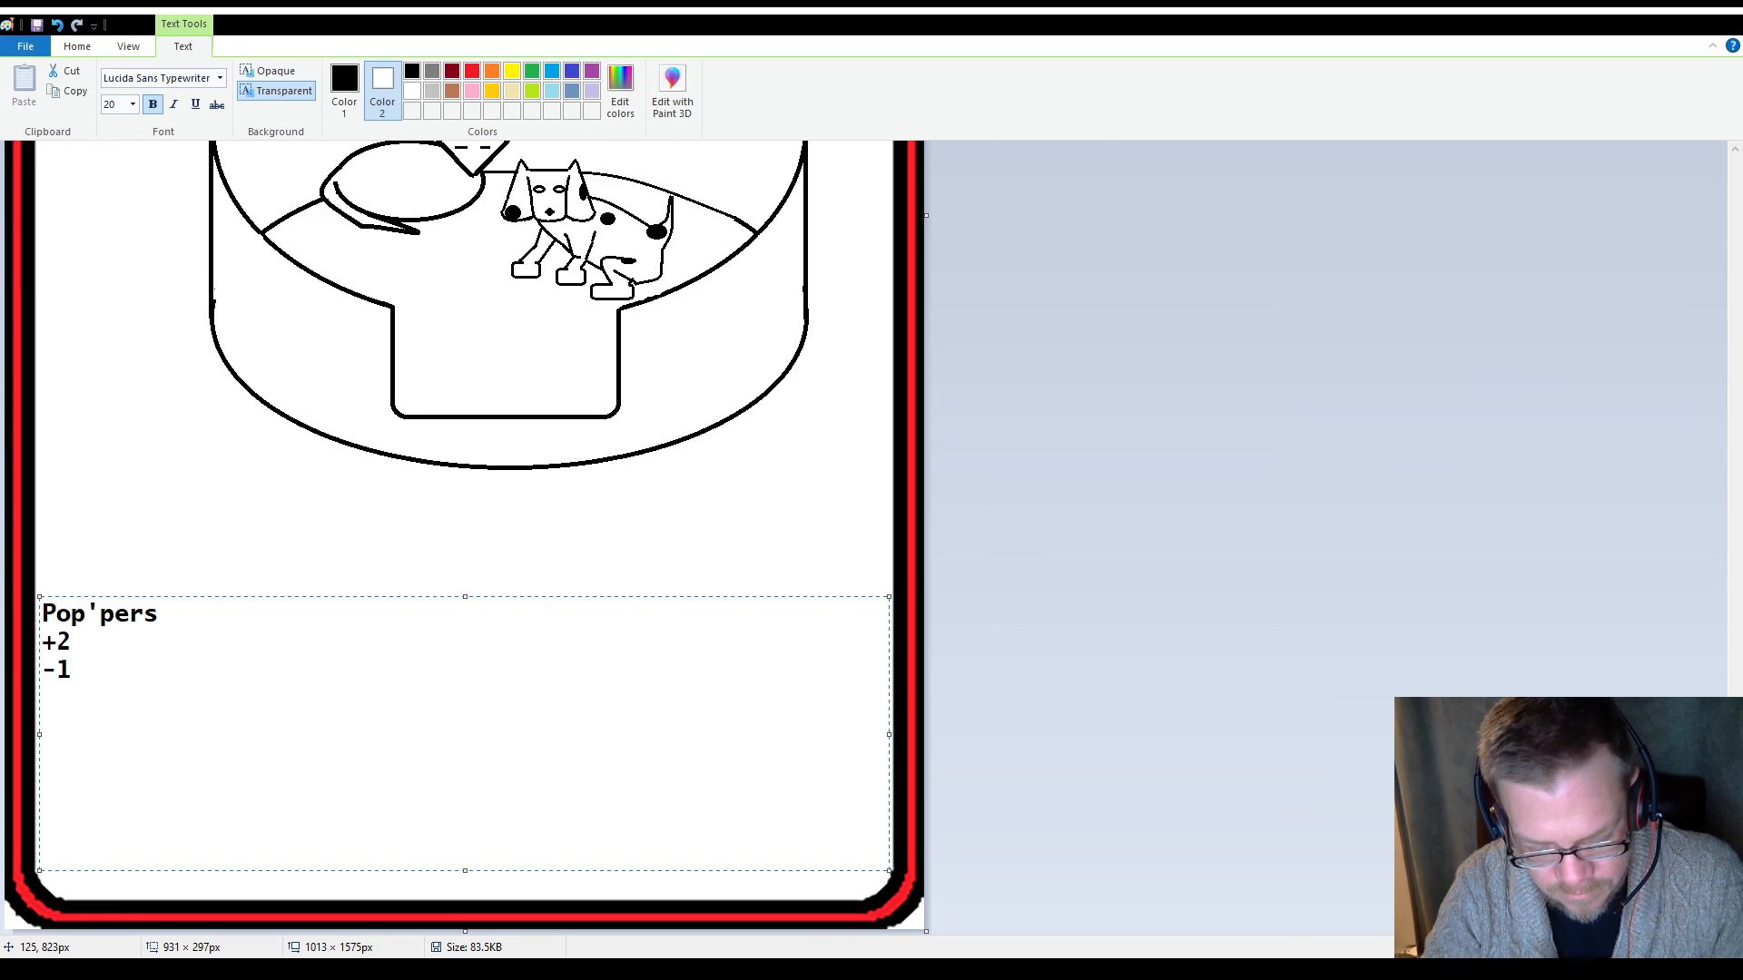
pyautogui.write('Vs ')
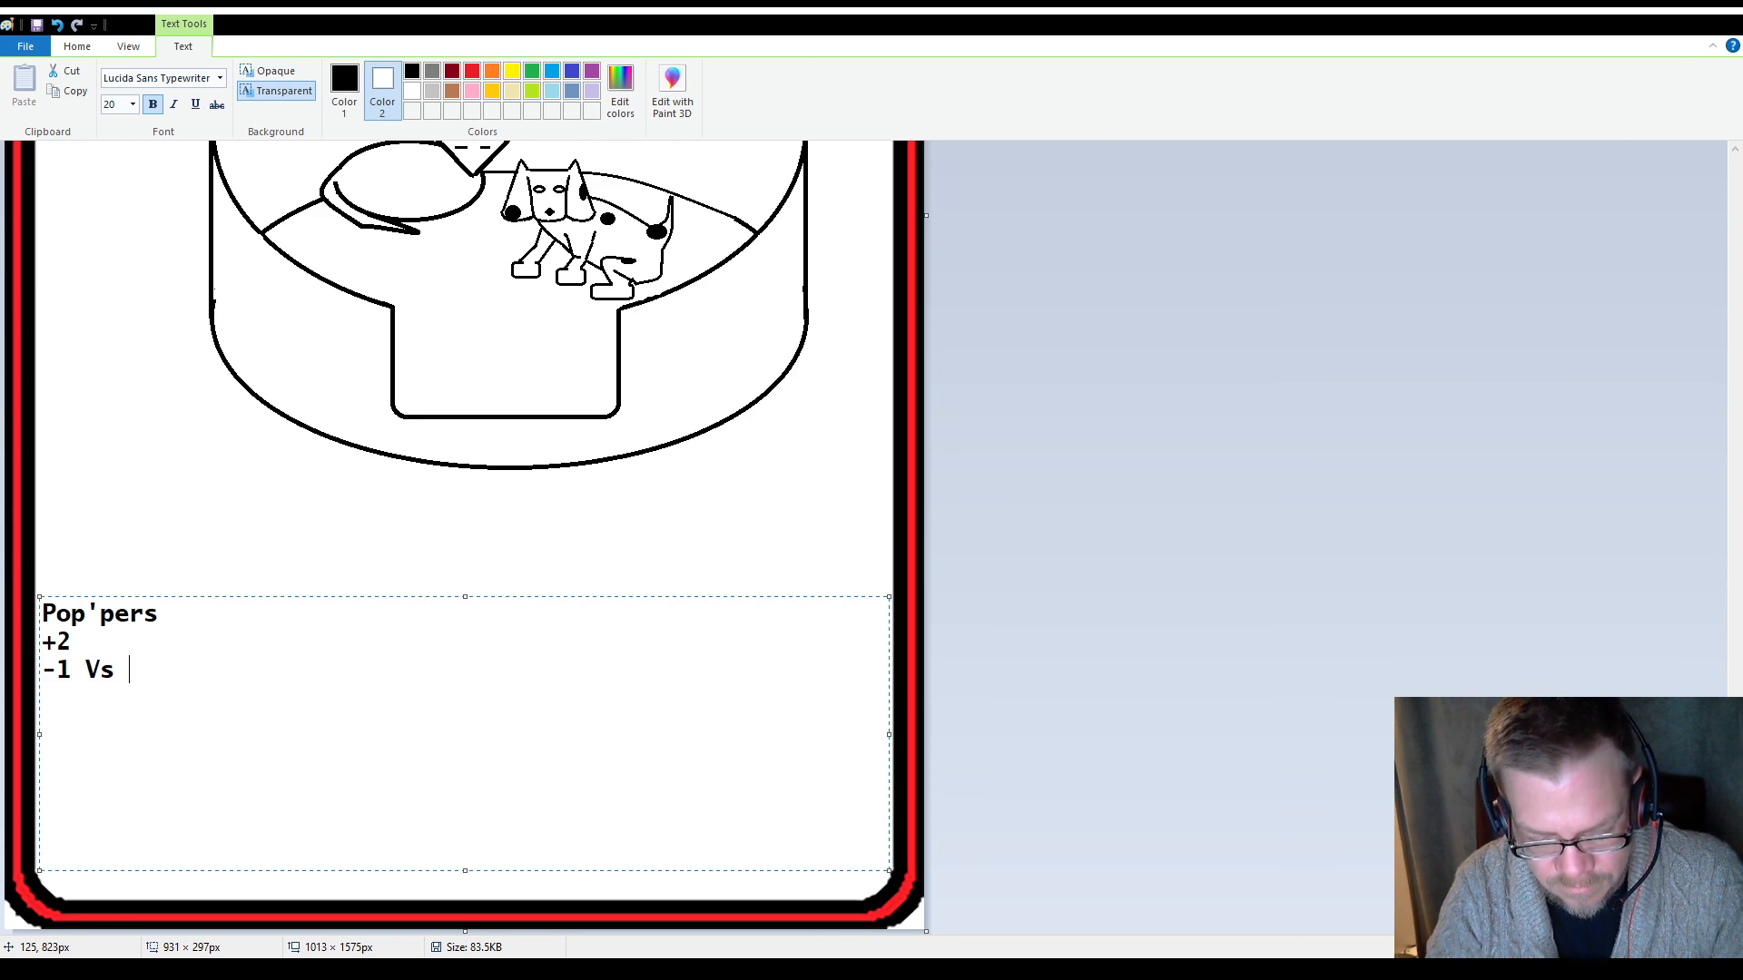
pyautogui.write('Cute  (')
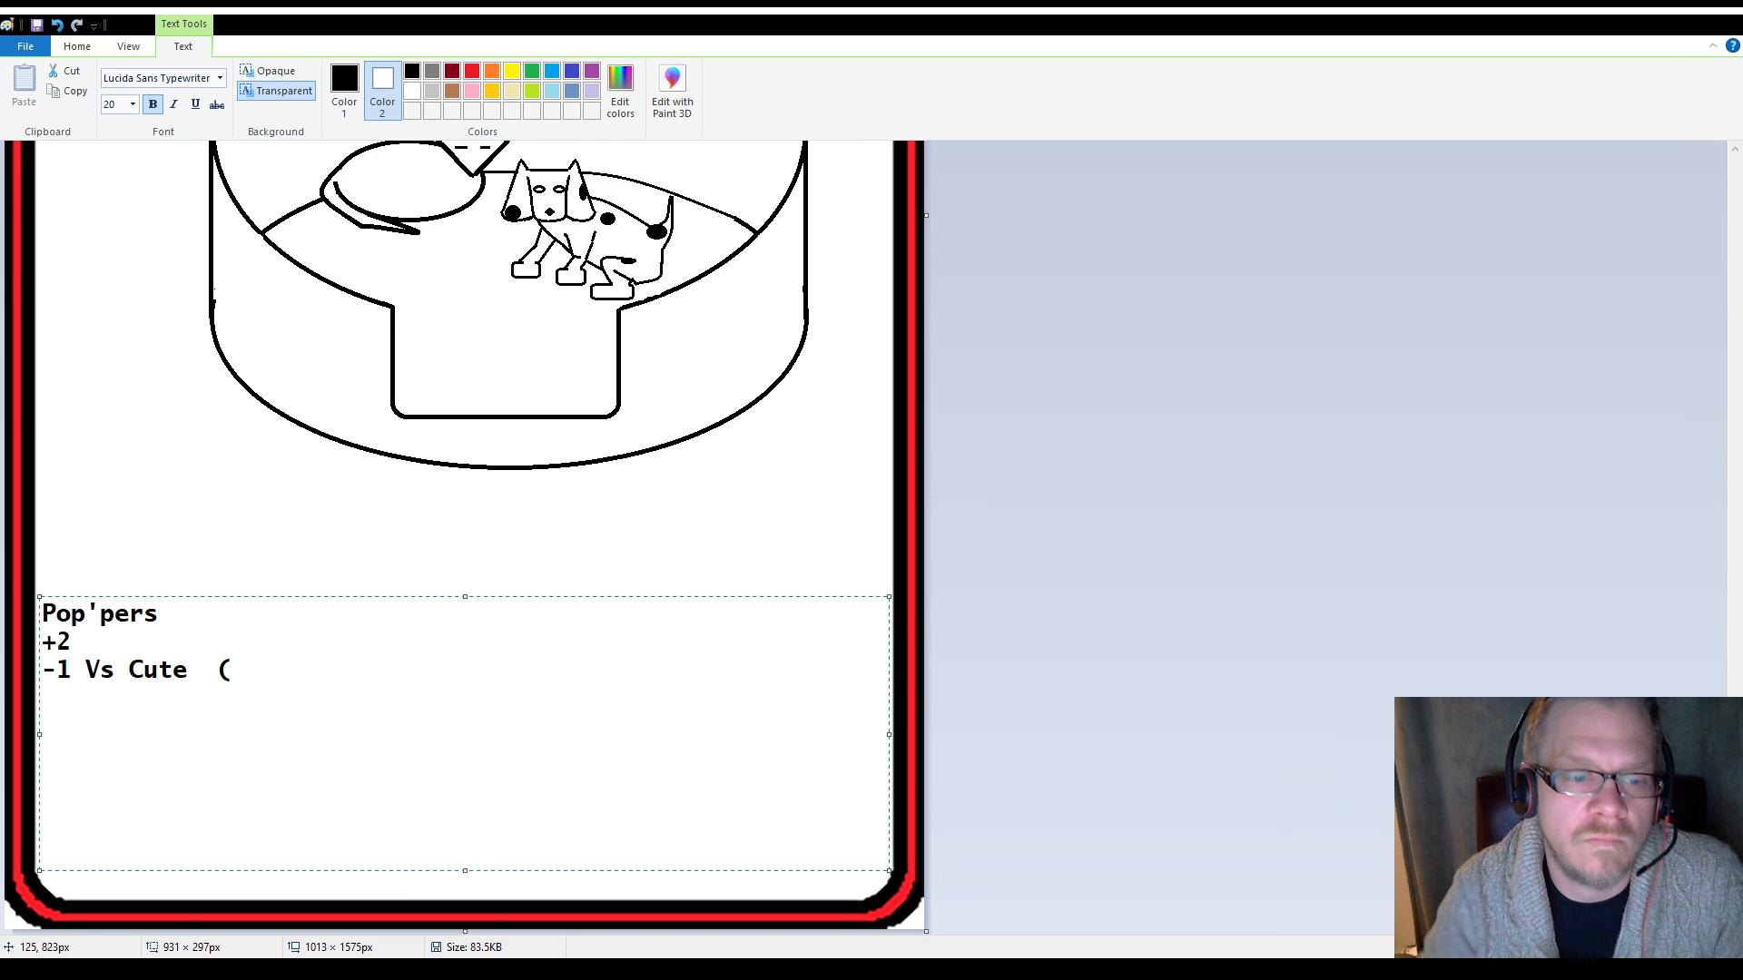
# Remove the bold formatting from all three lines and delete the extra space before the opening parenthesis
pyautogui.moveTo(232, 672); pyautogui.dragTo(37, 599)
pyautogui.click(154, 104)
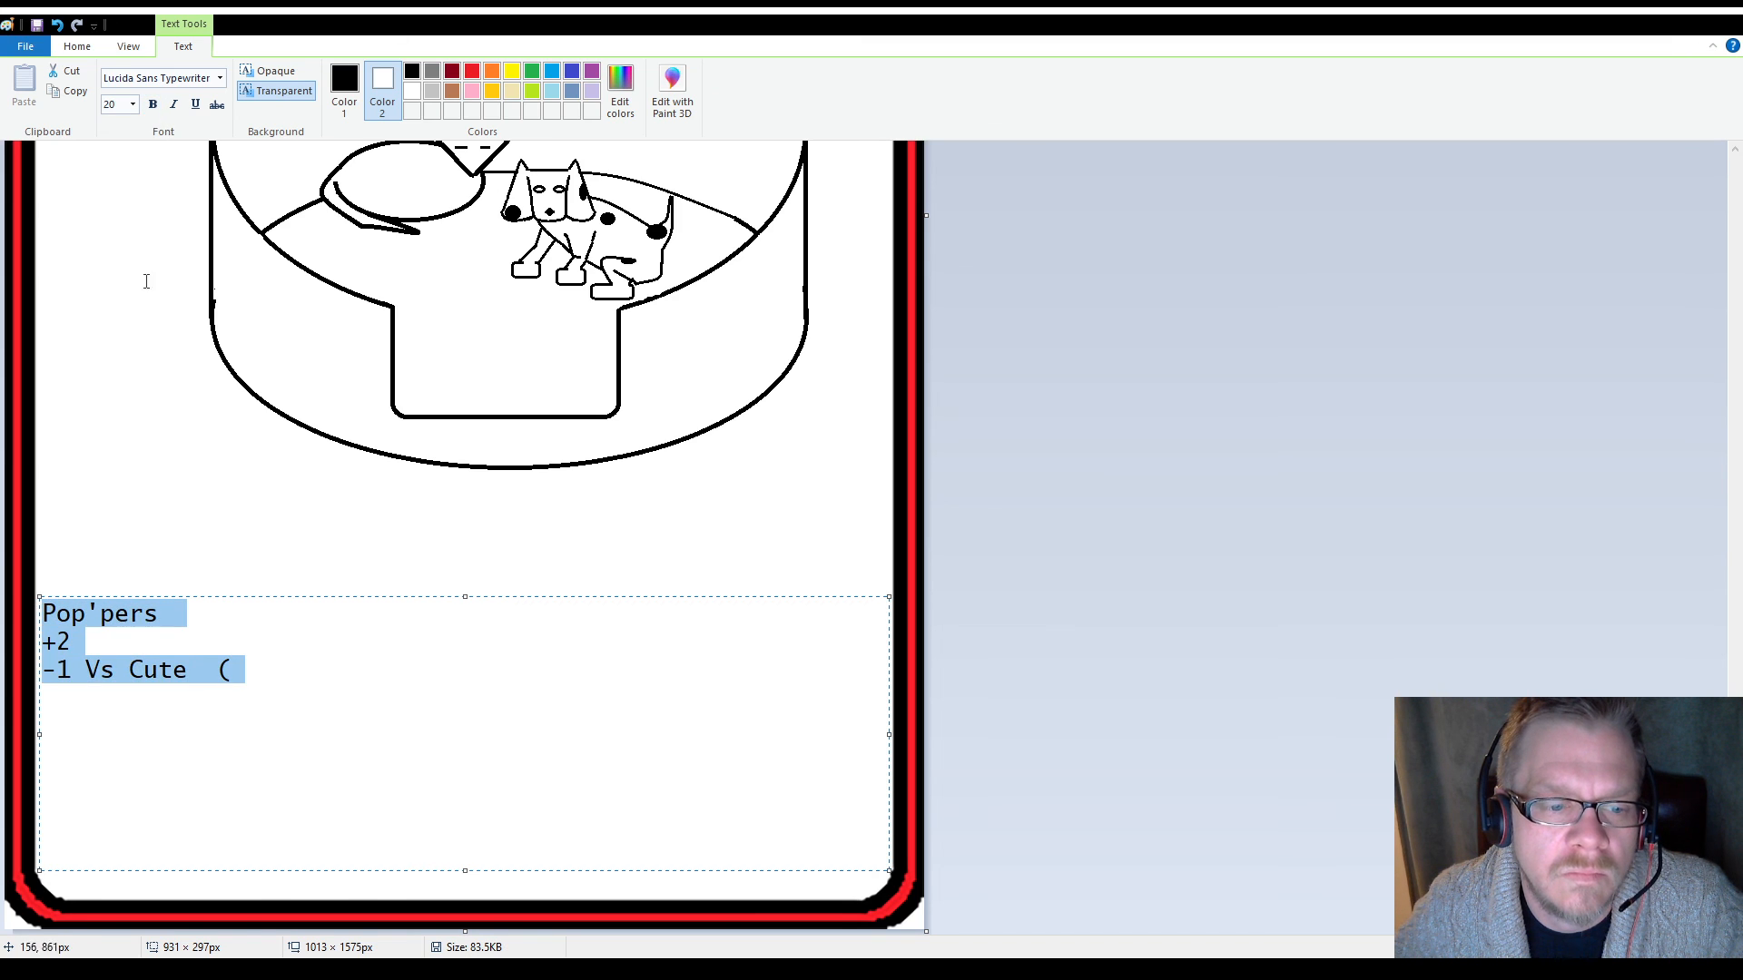
pyautogui.click(202, 672)
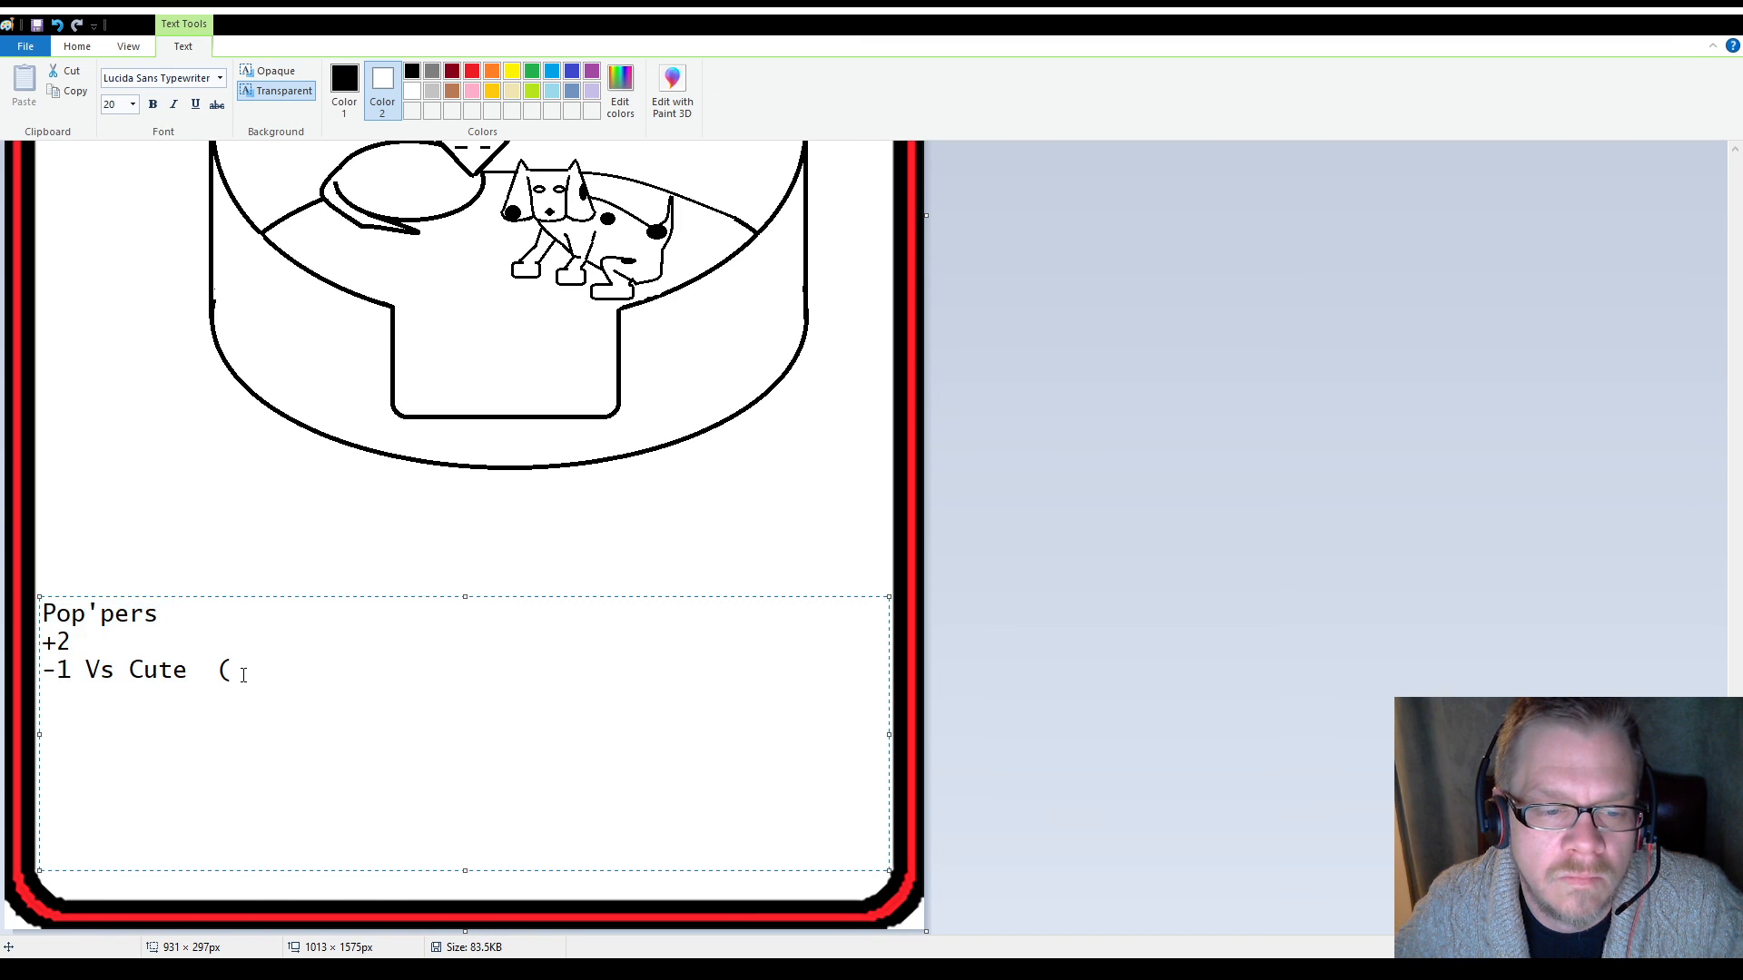
pyautogui.click(243, 675)
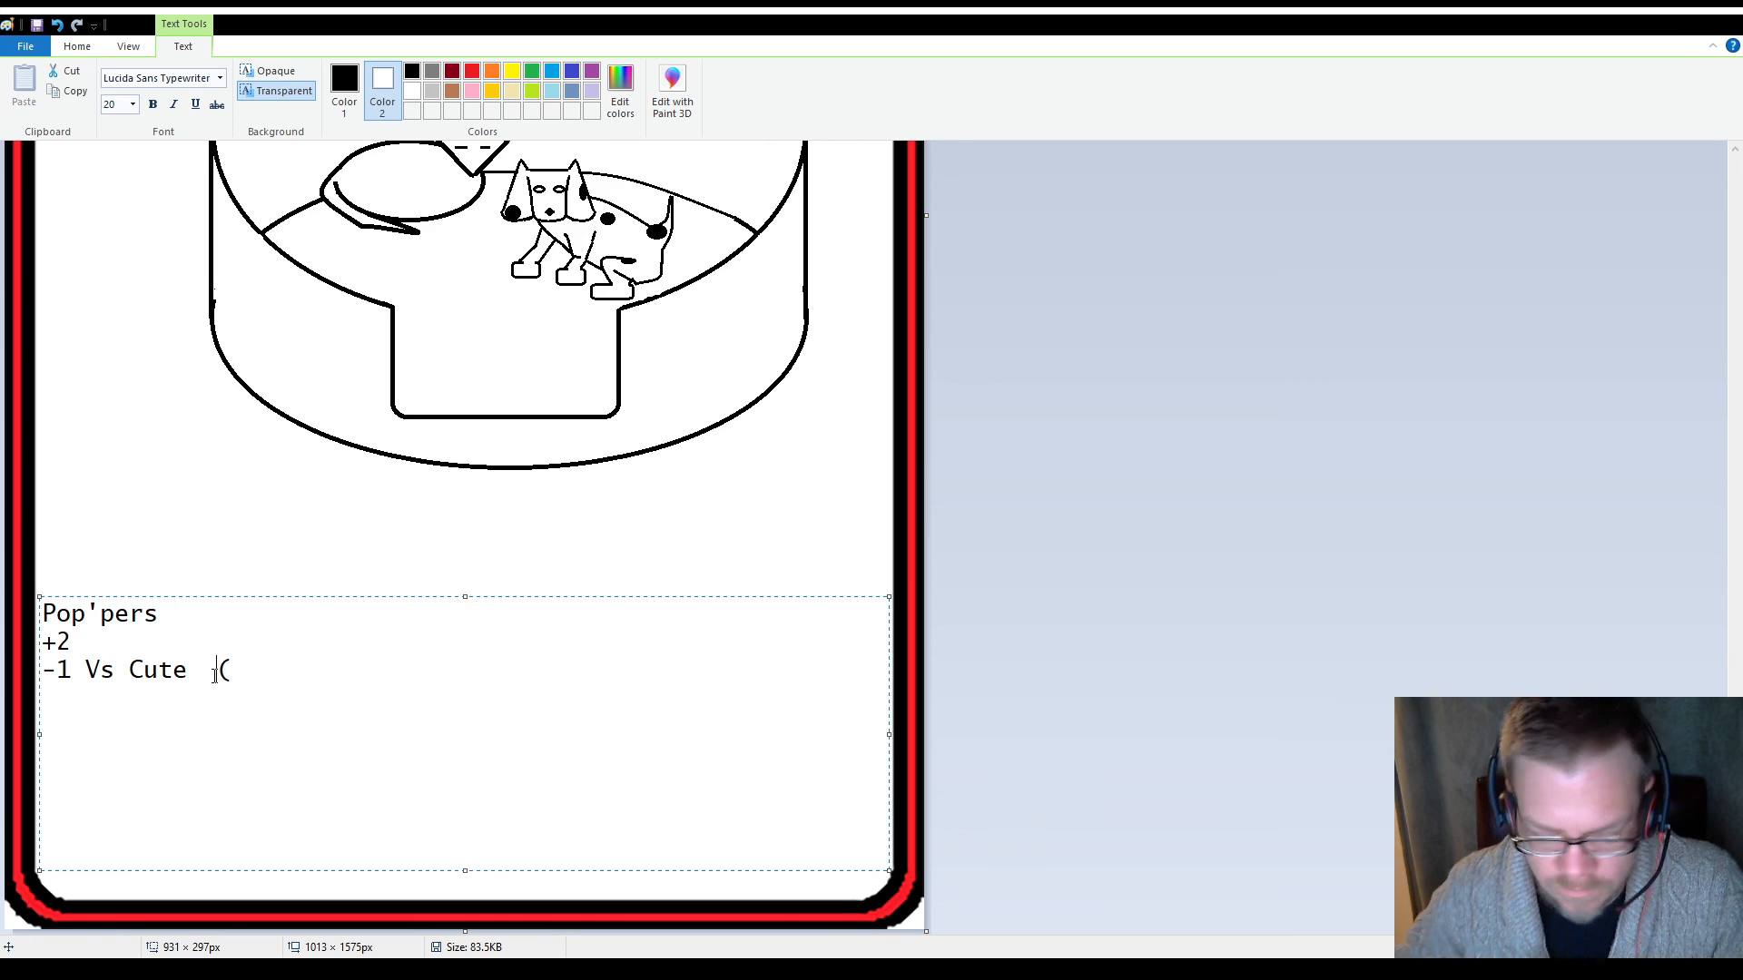
pyautogui.press('BackSpace')
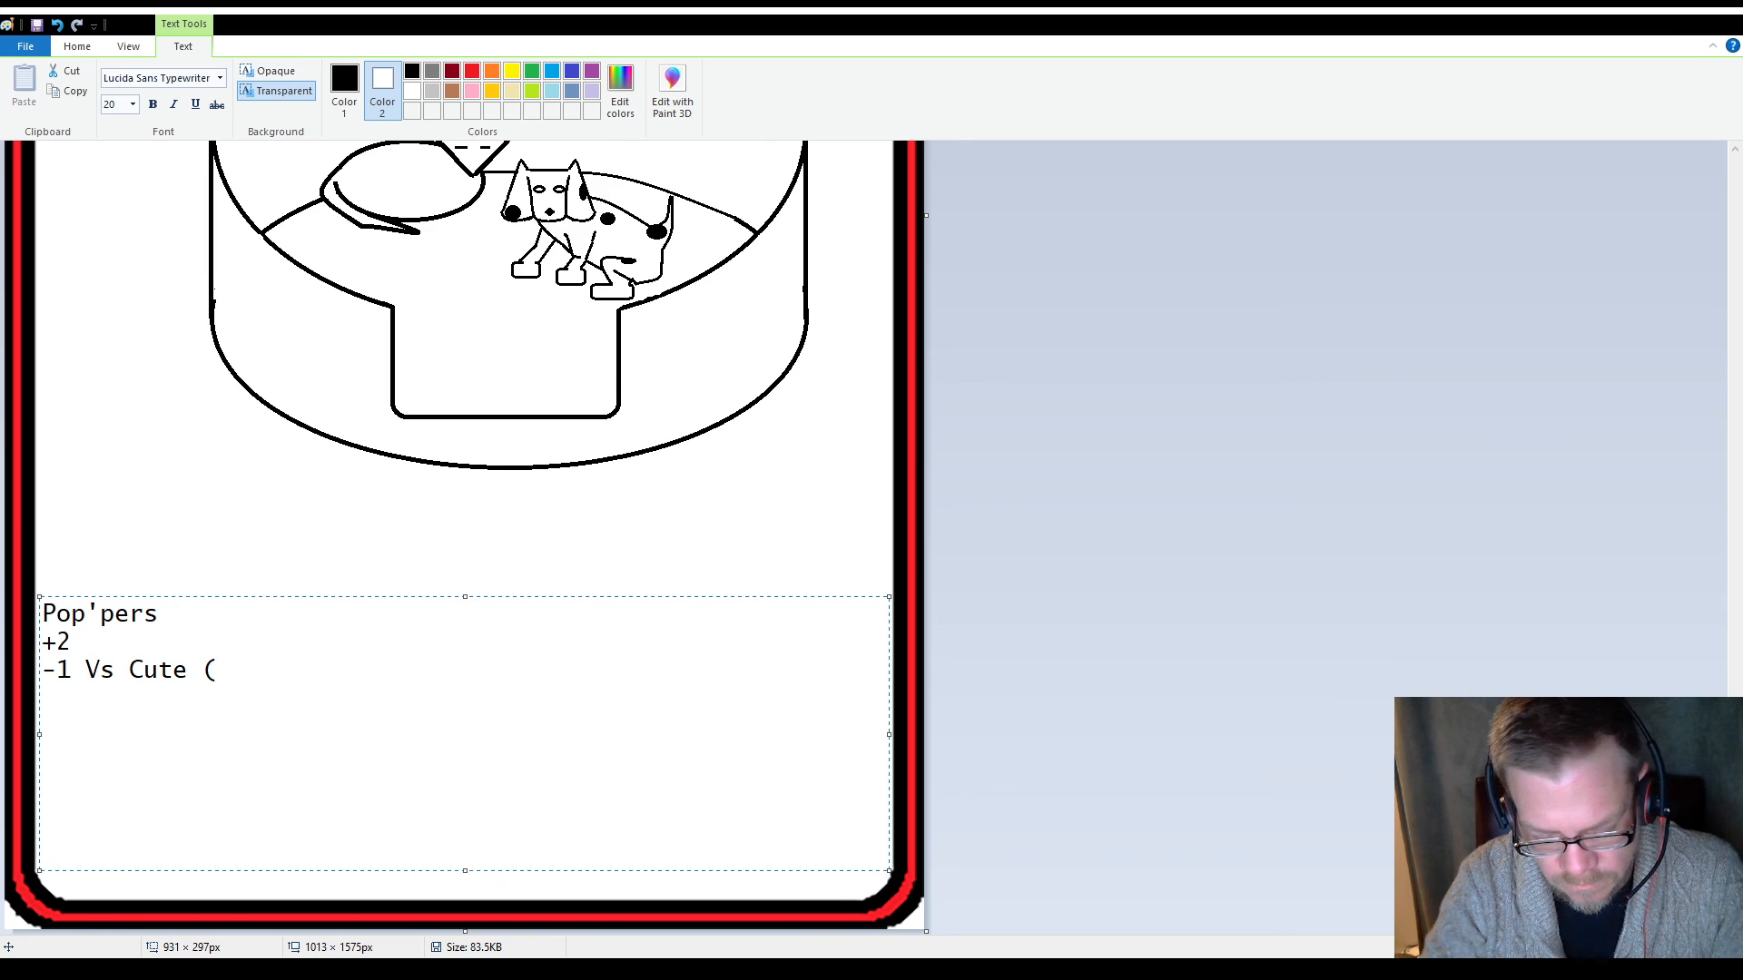
# Complete the parenthesis on the "-1 Vs Cute" line with "They can't help but try to cuddle the things)"
pyautogui.write("They can'")
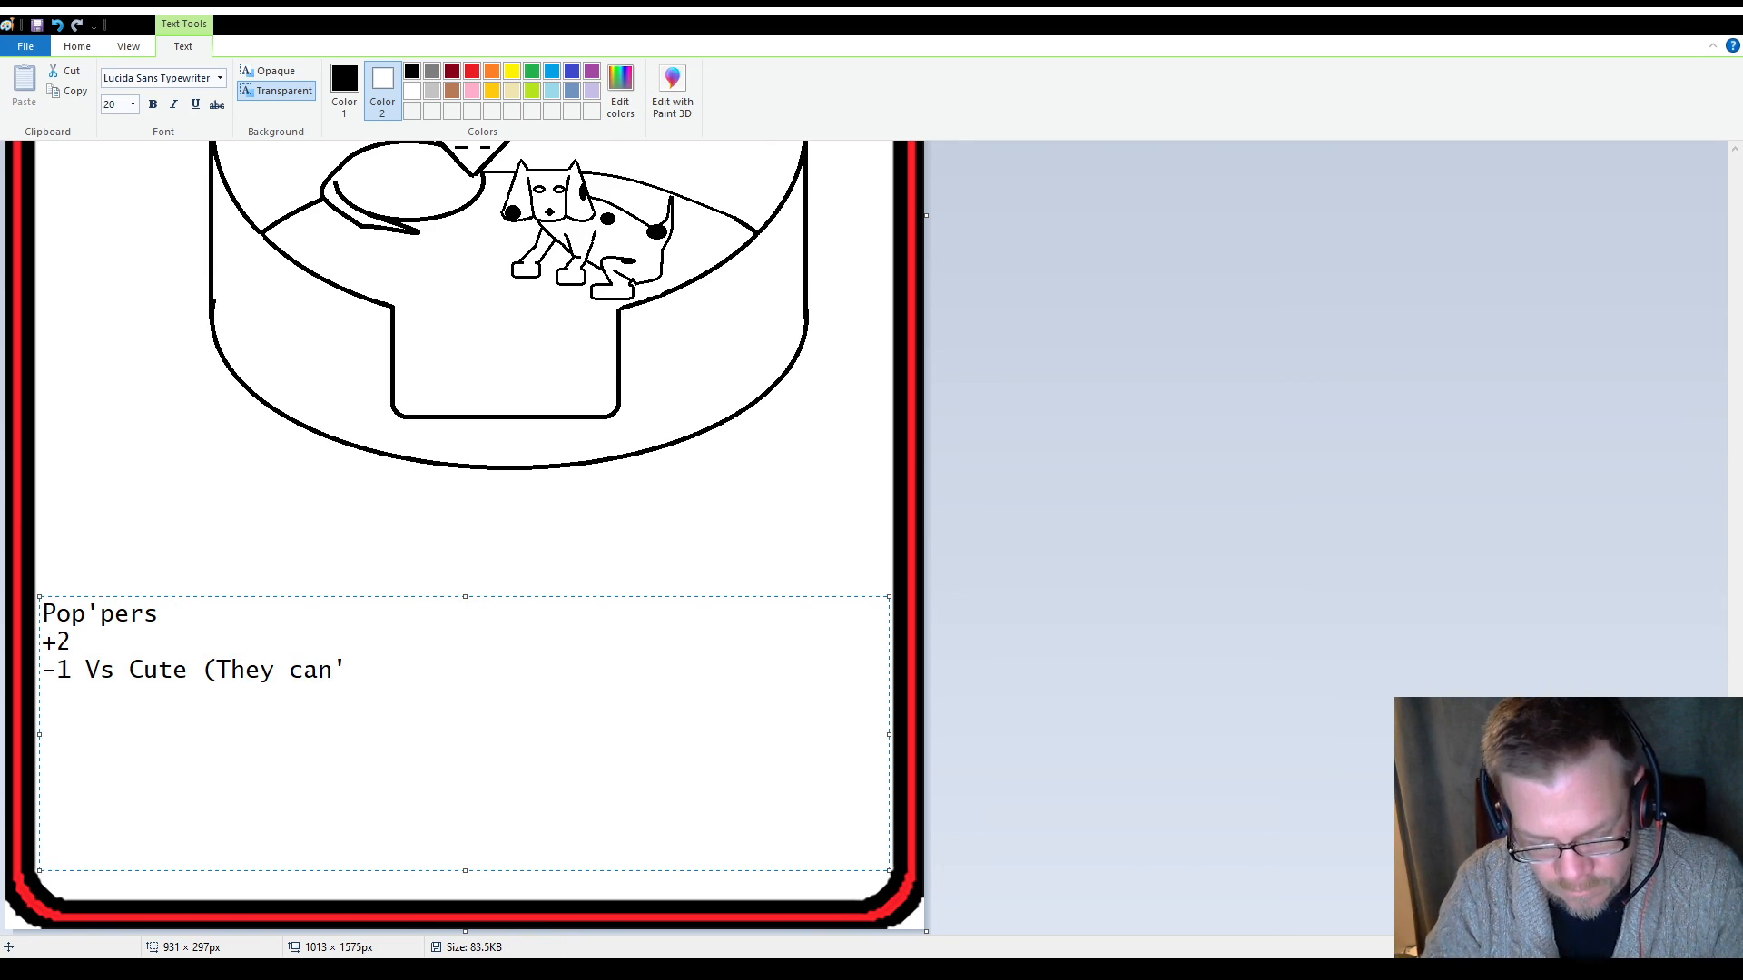
pyautogui.write('t')
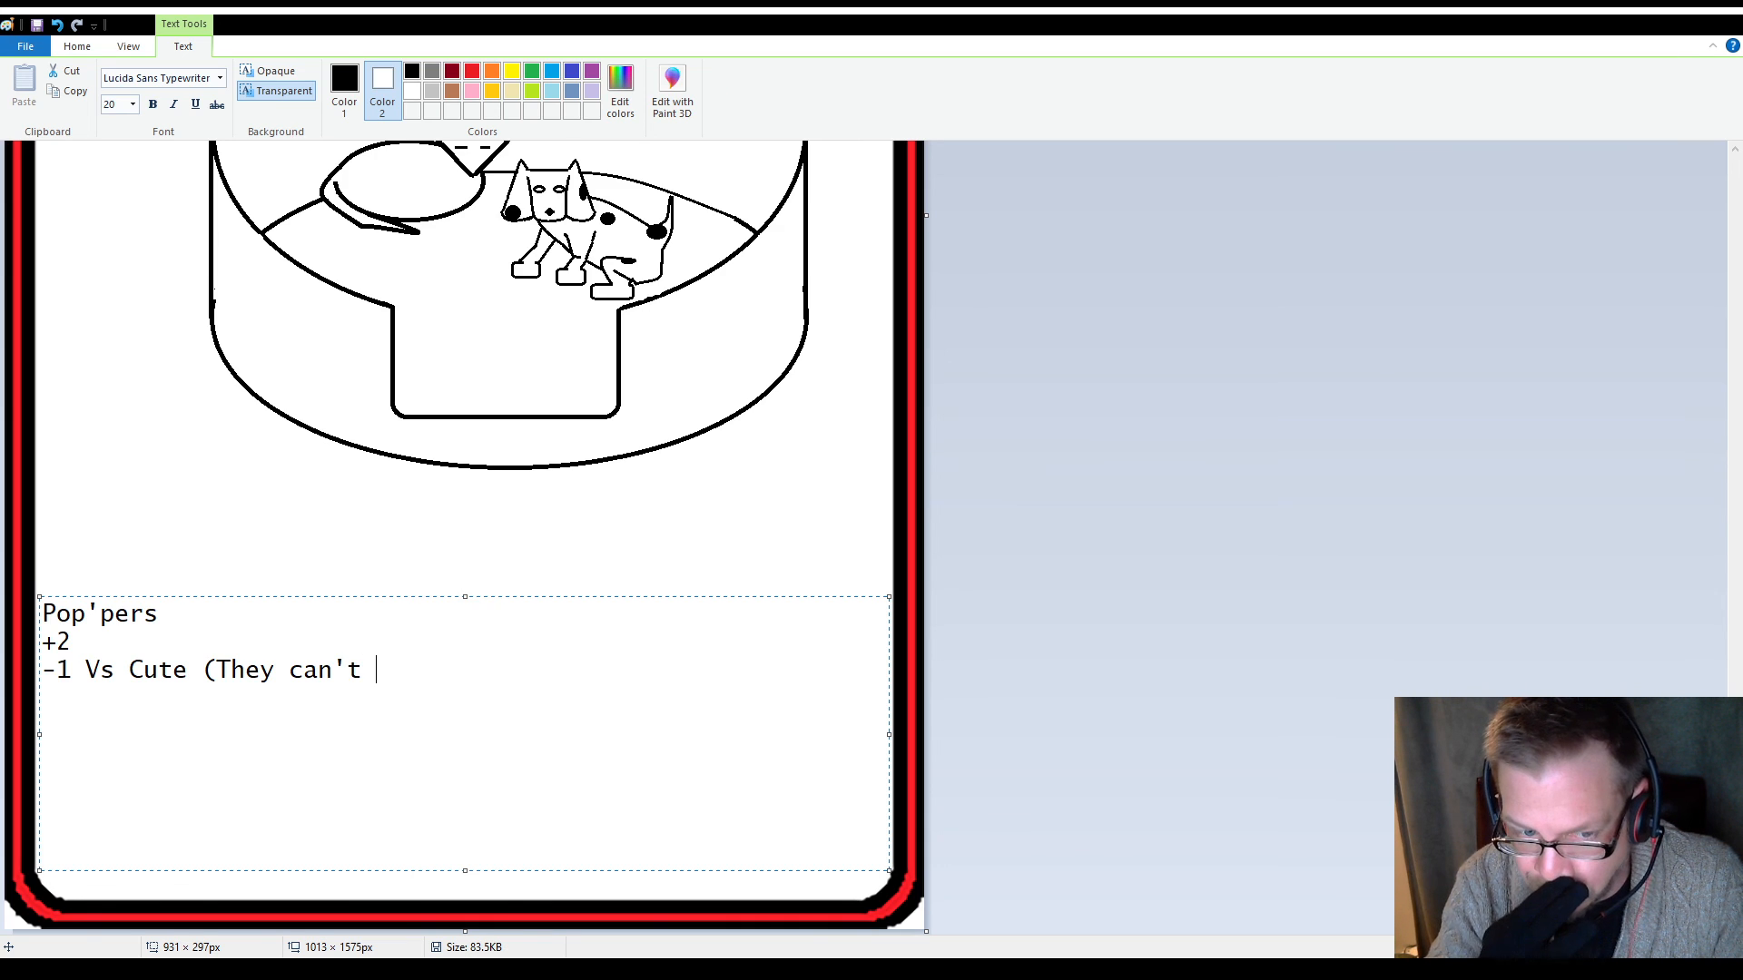
pyautogui.write(' h')
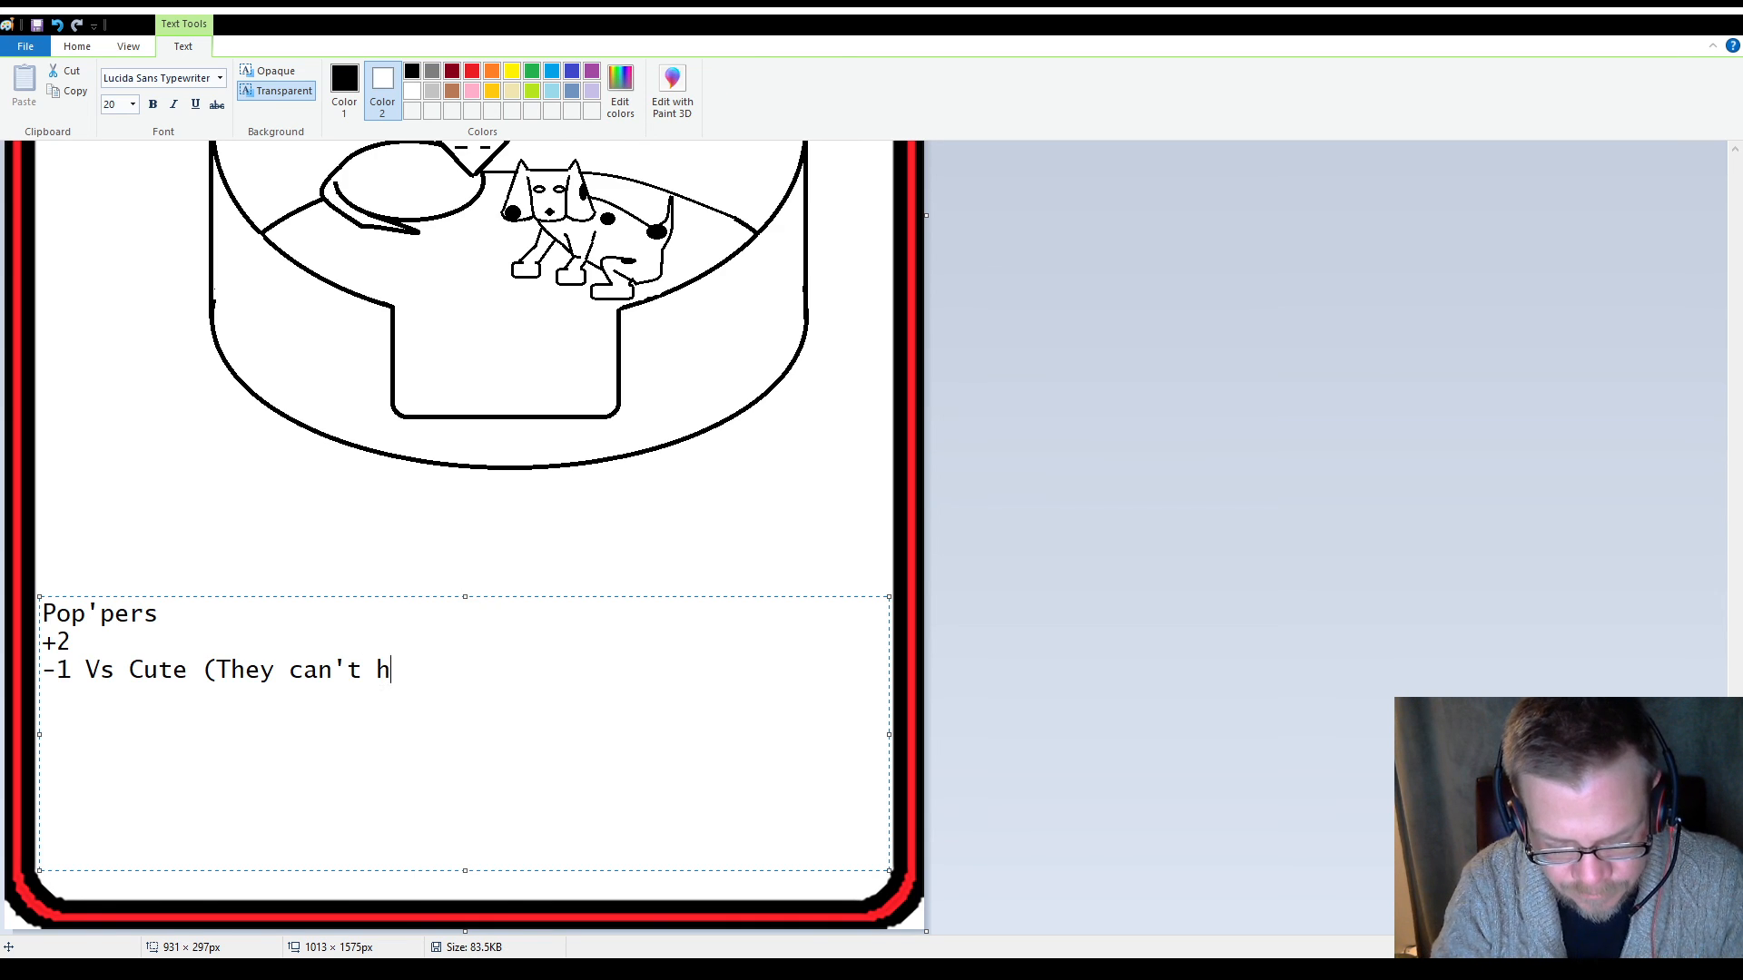
pyautogui.write('elp but try to cuddle')
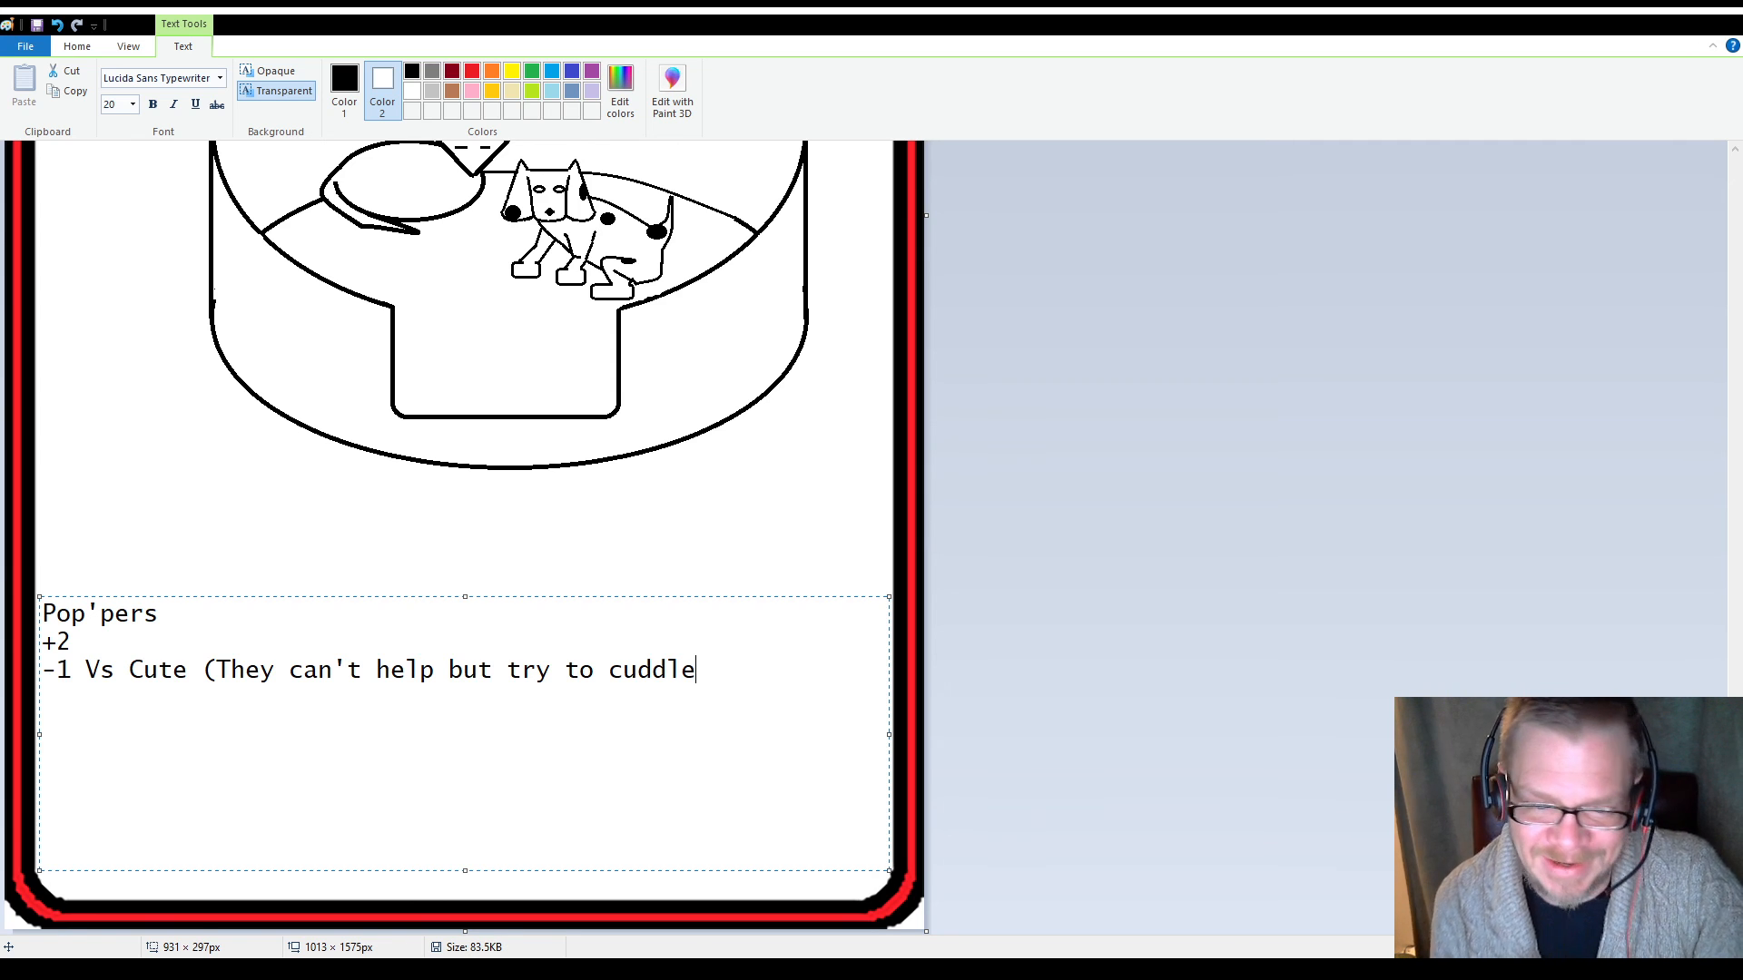
pyautogui.write('the ')
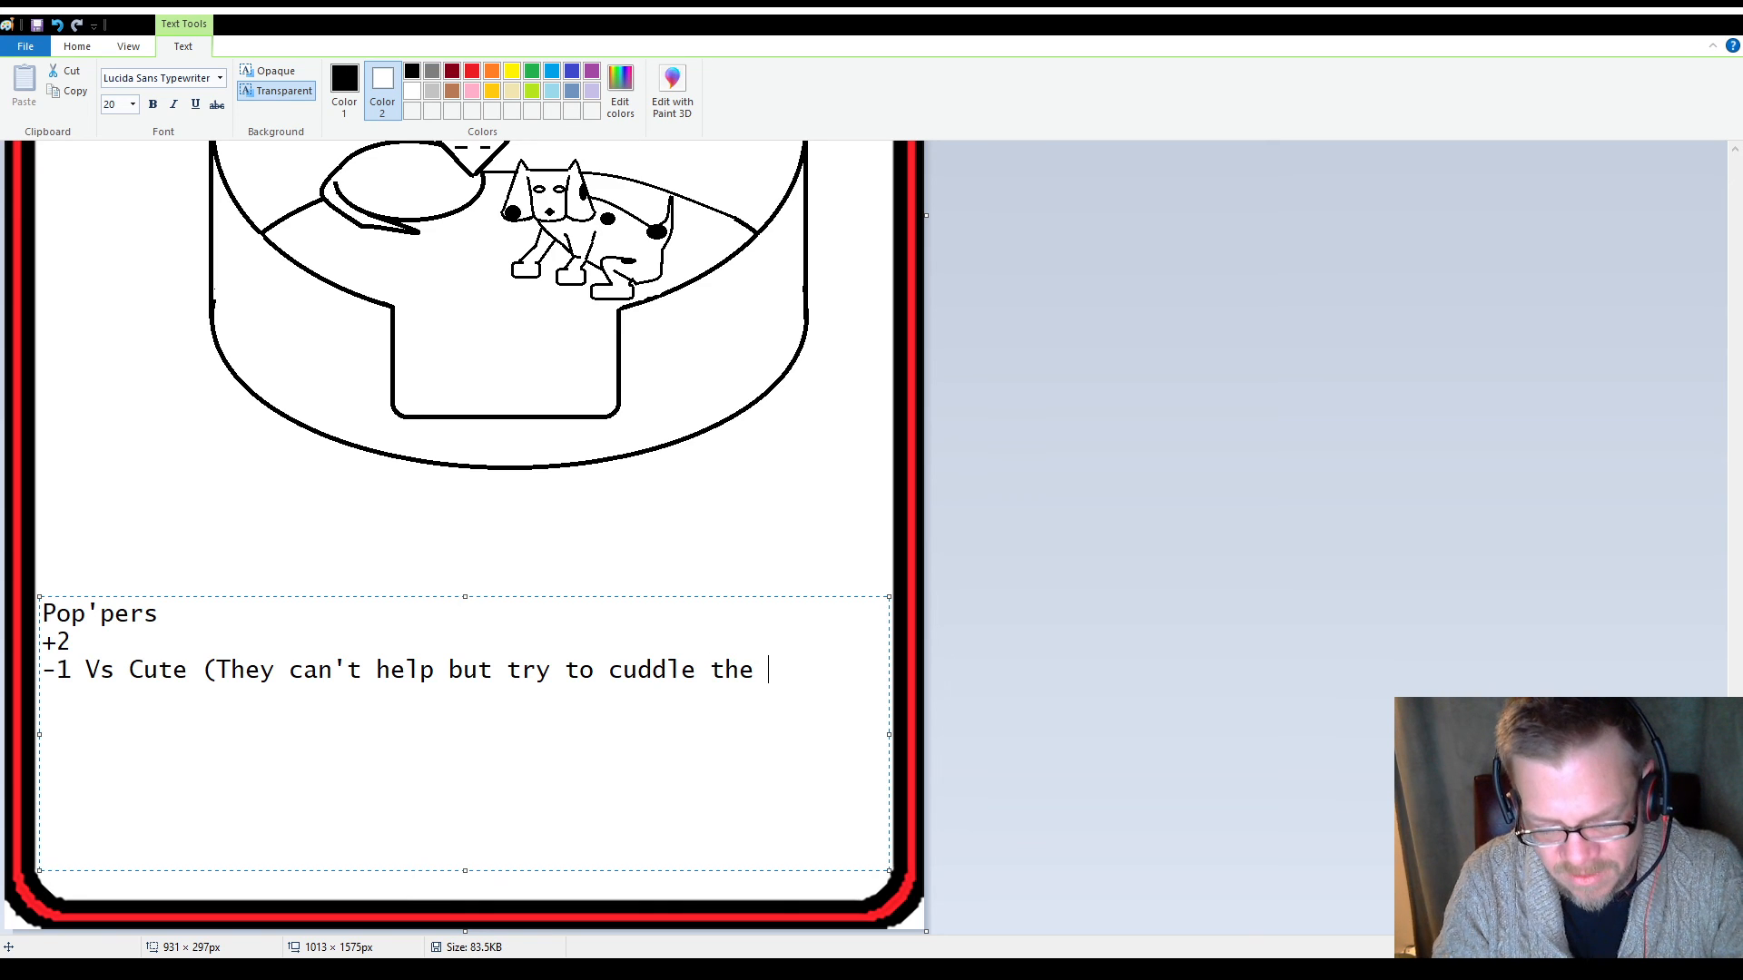
pyautogui.write('thiongs')
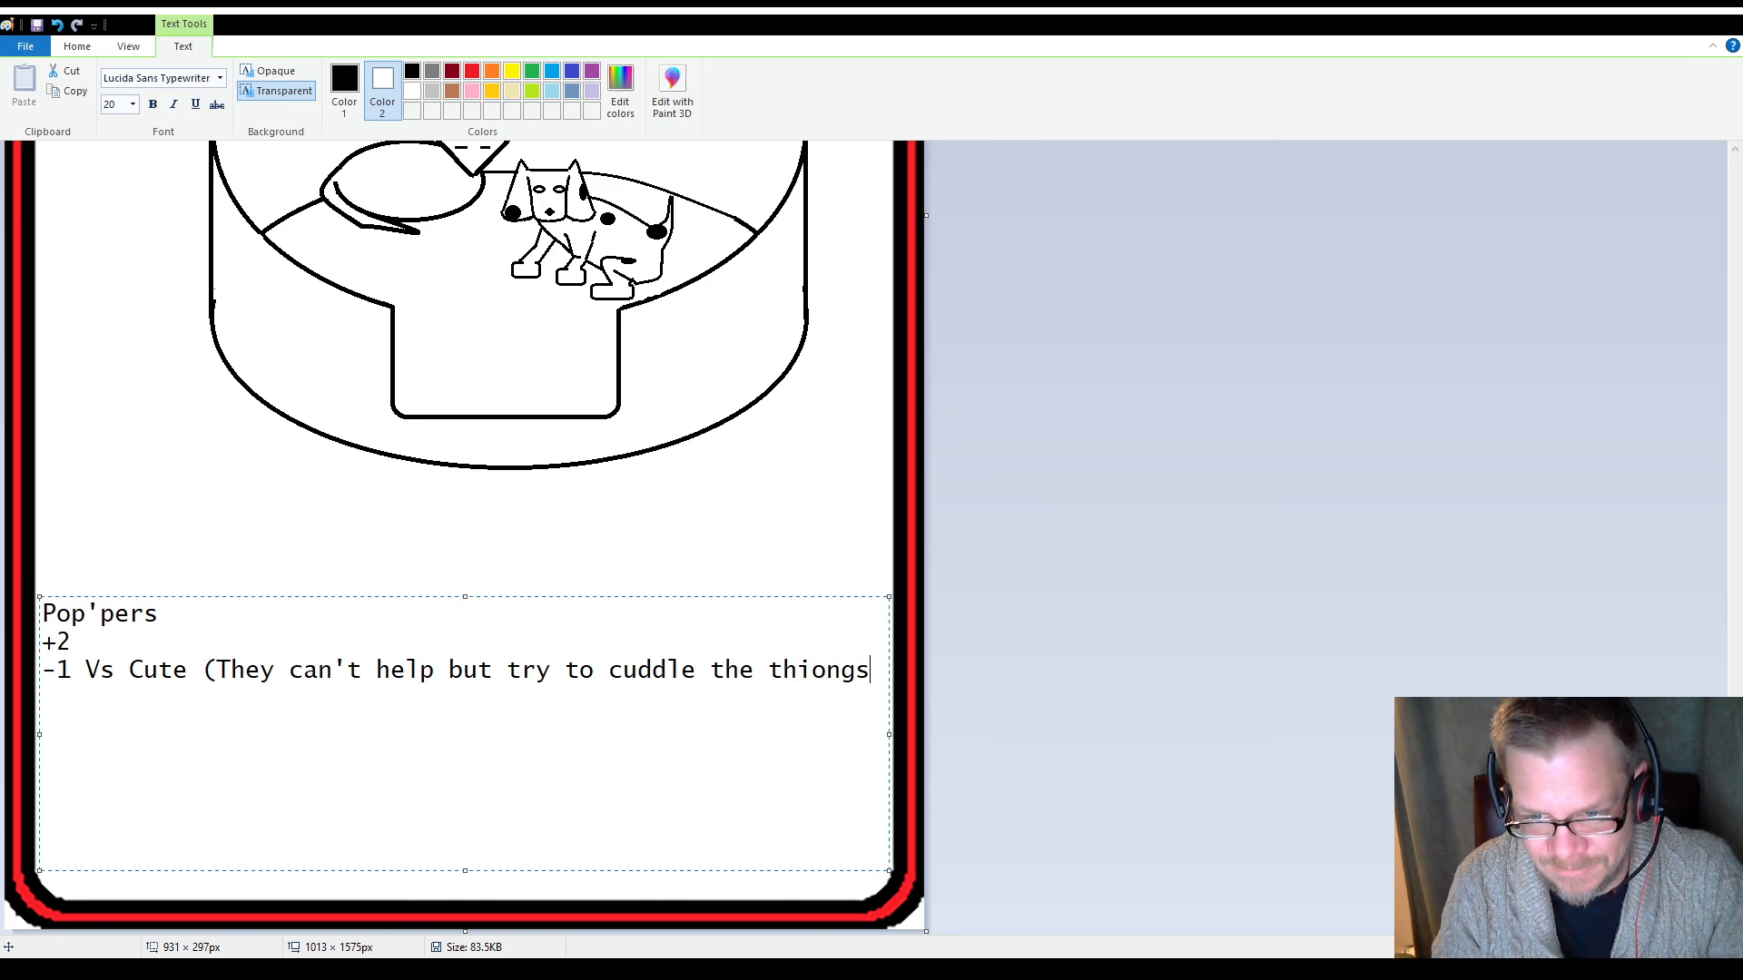
pyautogui.press('BackSpace')
pyautogui.press('BackSpace')
pyautogui.press('BackSpace')
pyautogui.press('BackSpace')
pyautogui.write('ngs)')
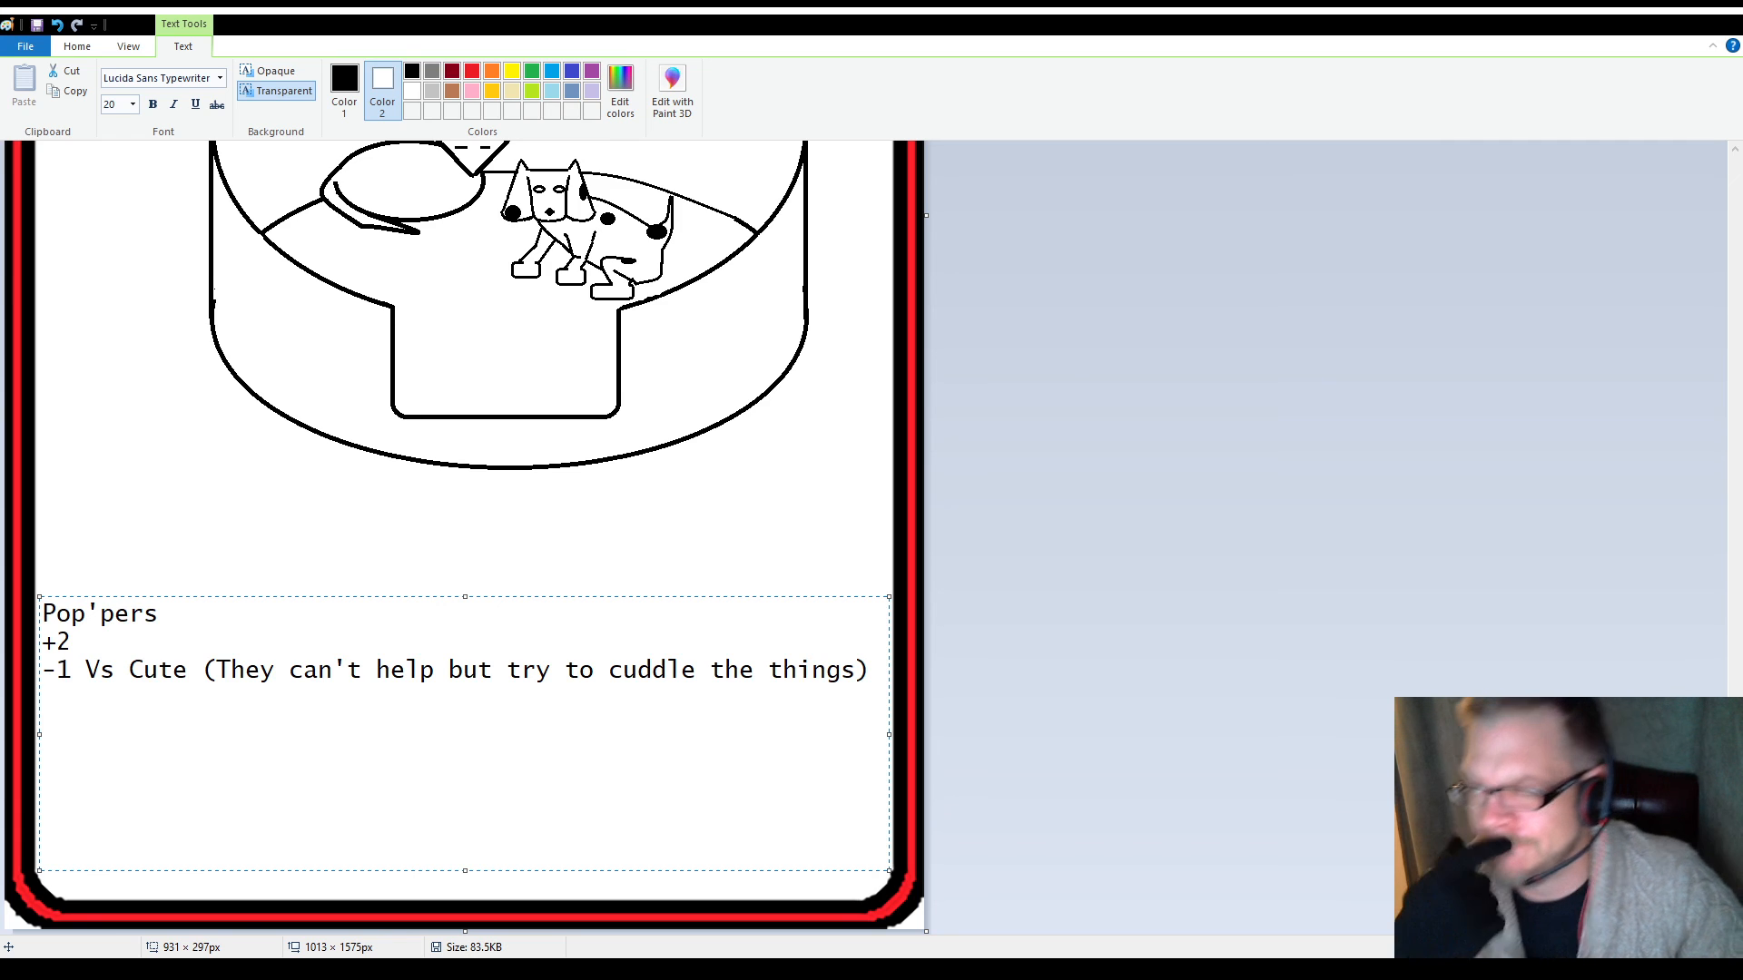
# Start a new line below the "-1 Vs Cute" line, and commit the "Pop'pers" text block to the canvas
pyautogui.press('Return')
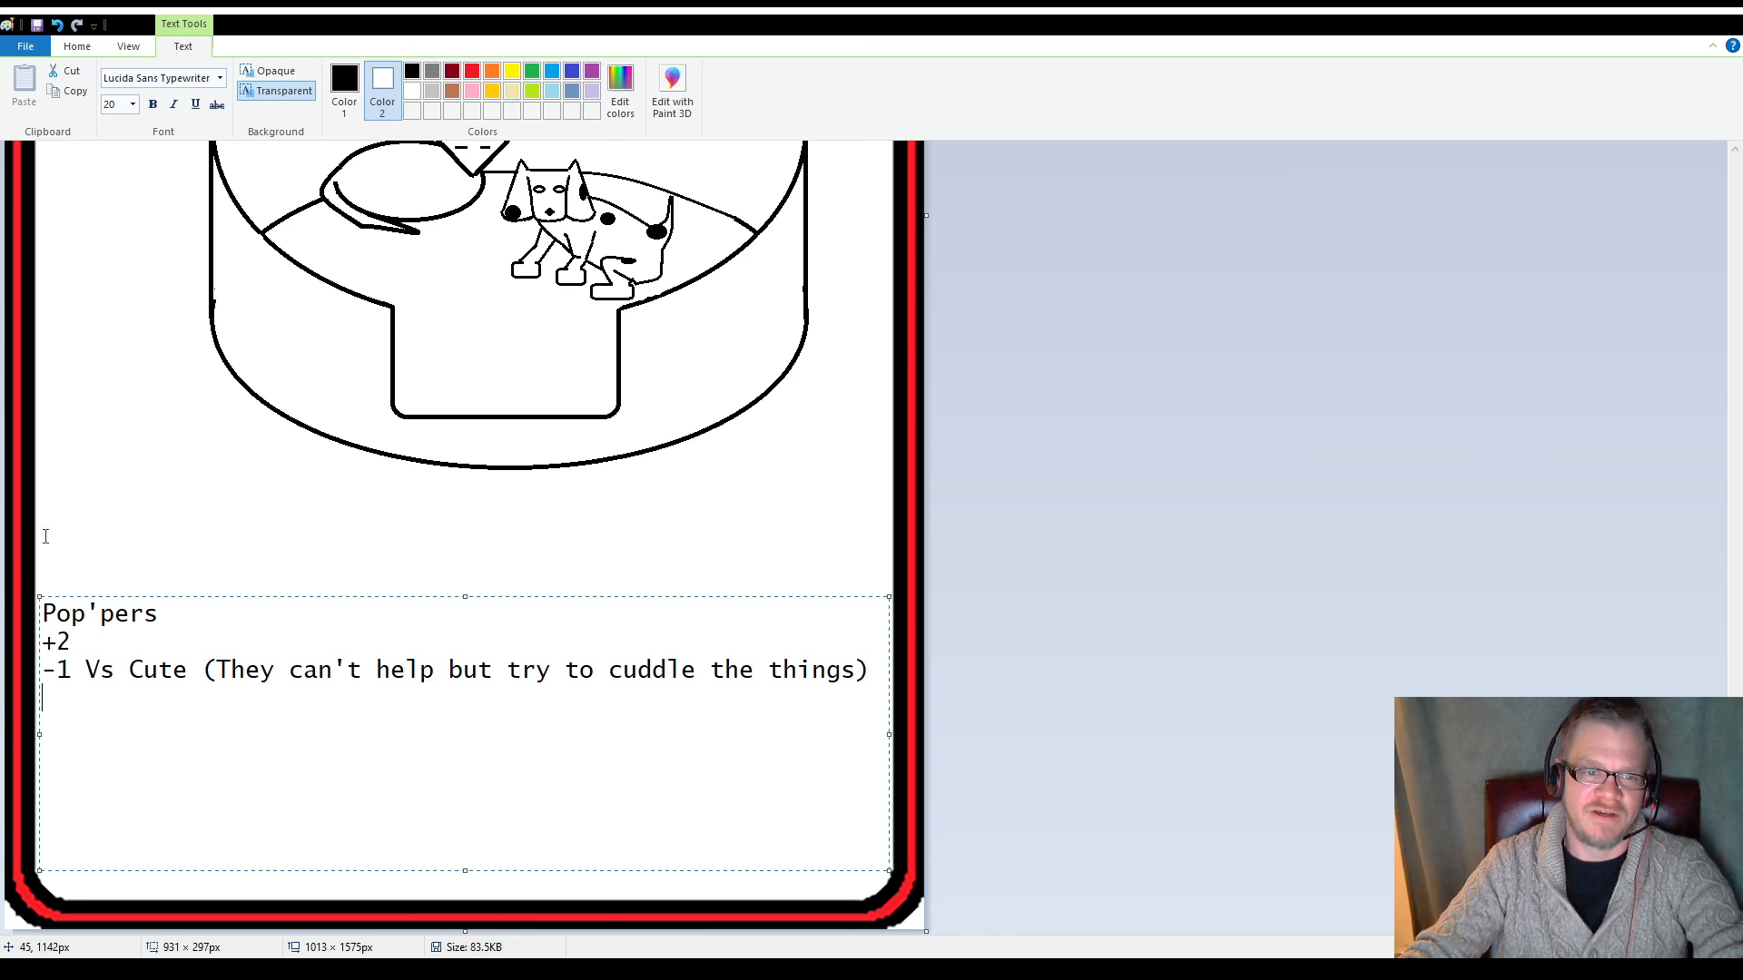
pyautogui.scroll(5, 113, 535)
pyautogui.scroll(-5, 112, 535)
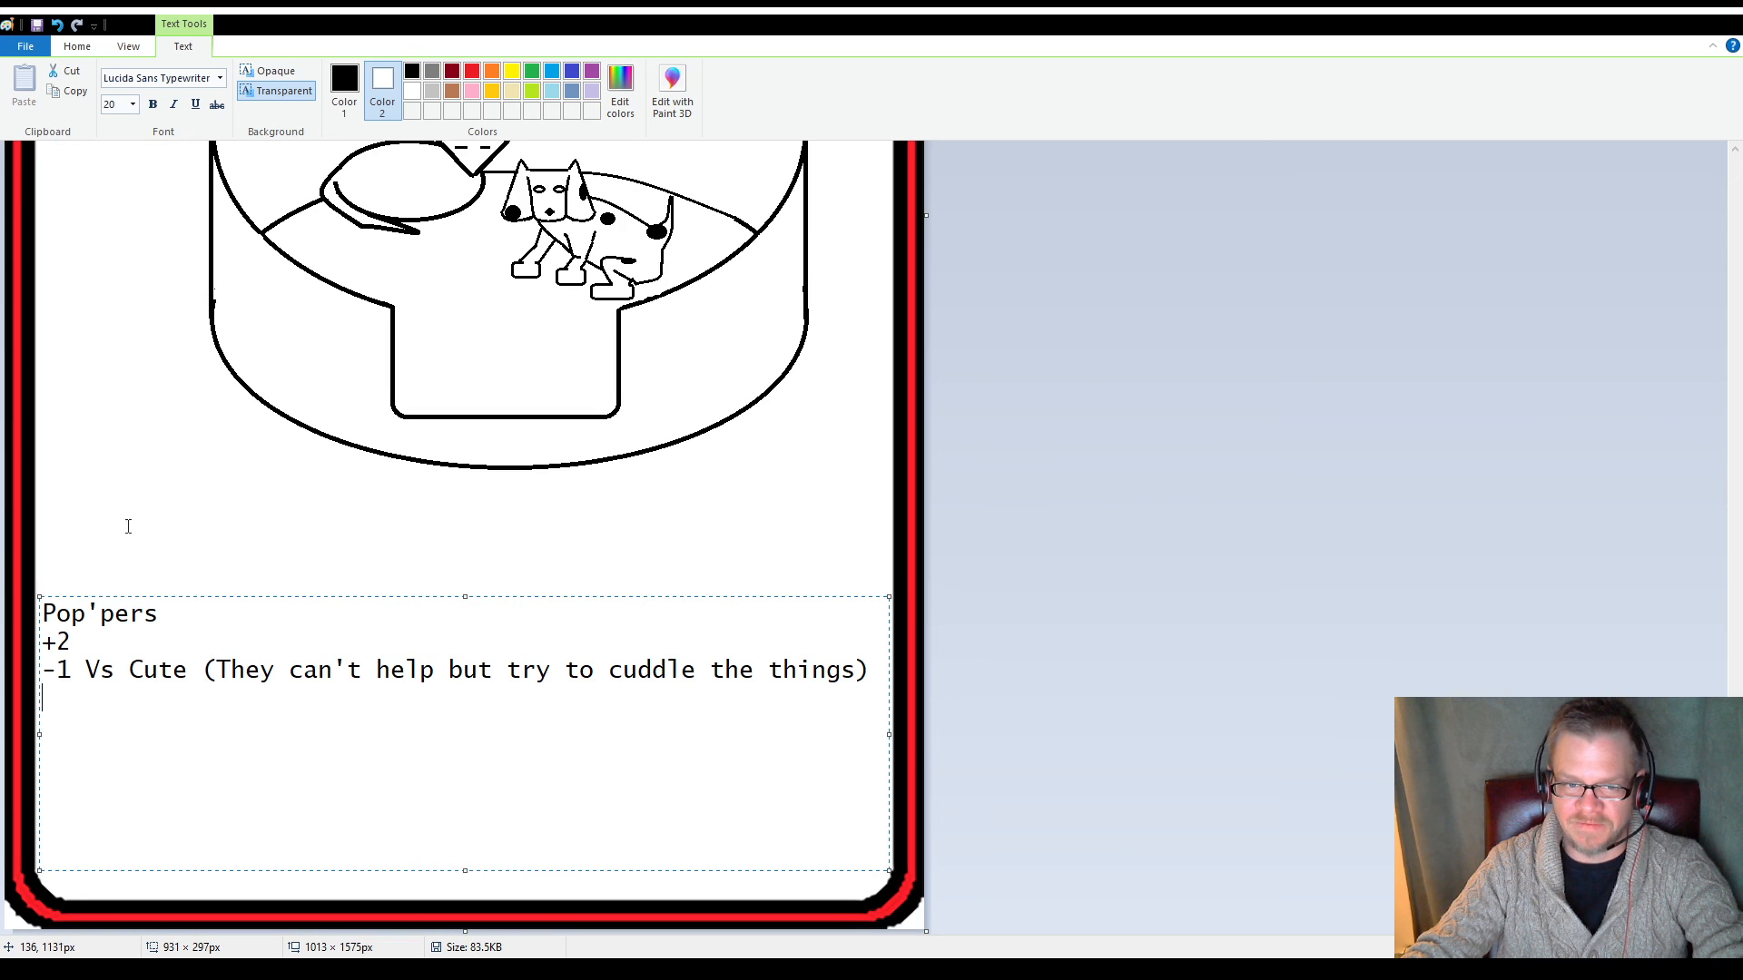
pyautogui.click(167, 513)
pyautogui.scroll(8, 249, 583)
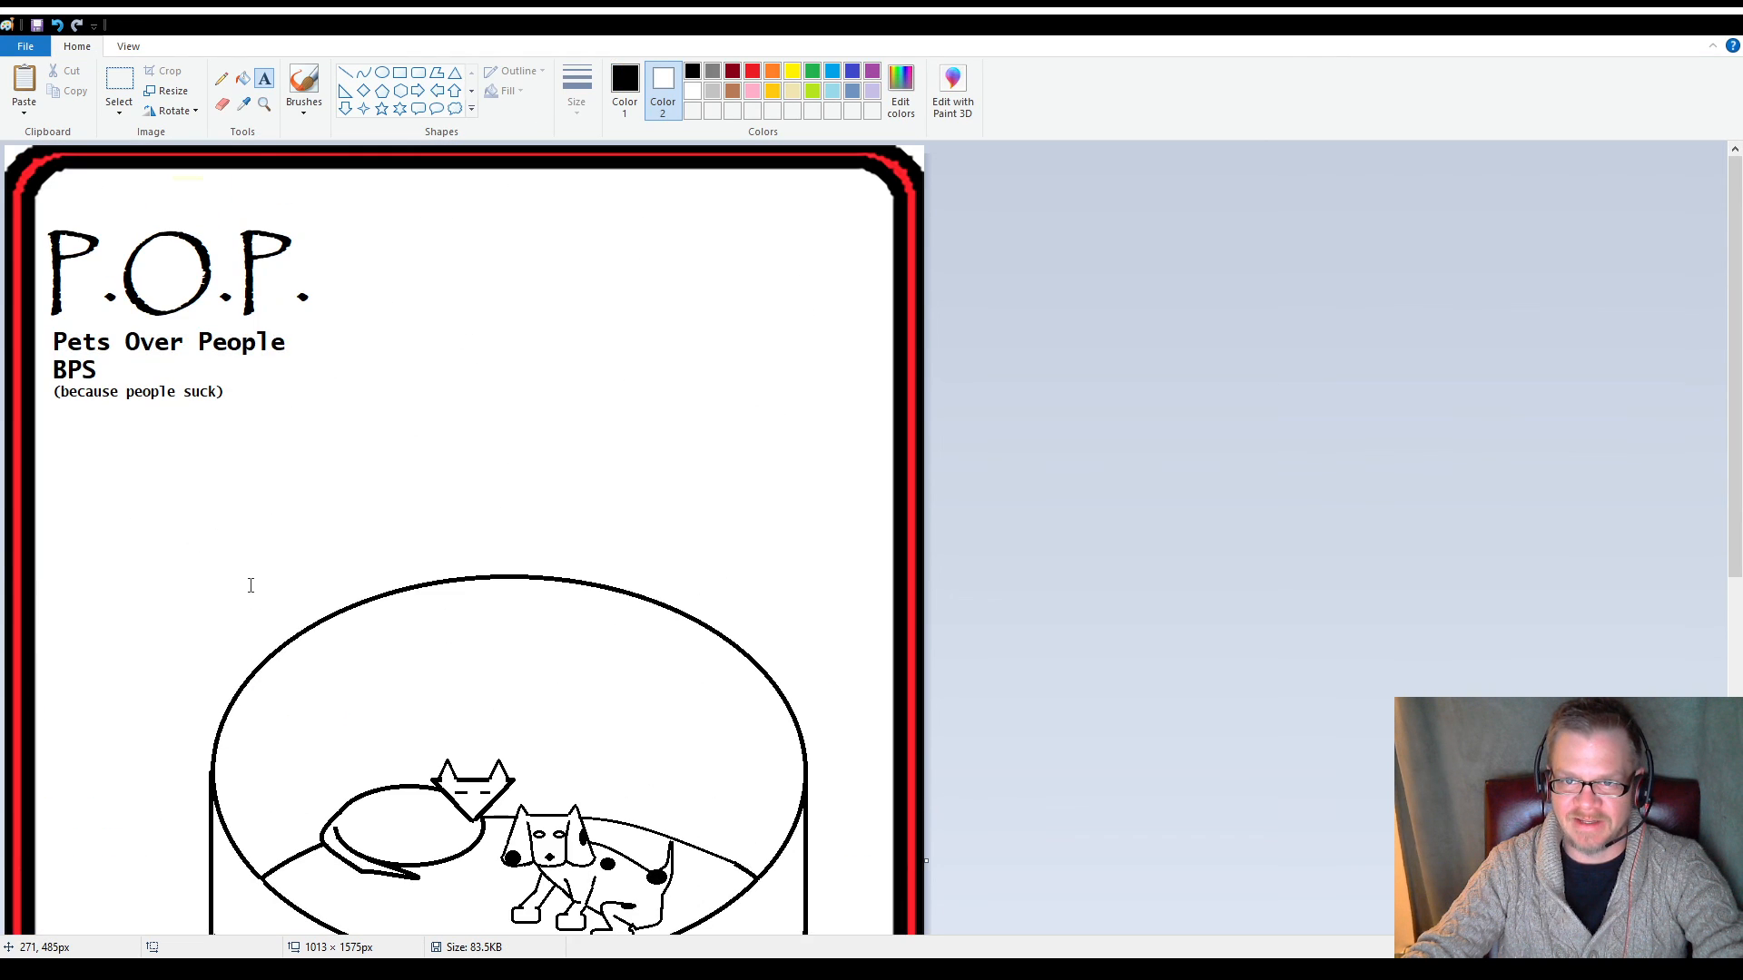
pyautogui.scroll(-7, 250, 583)
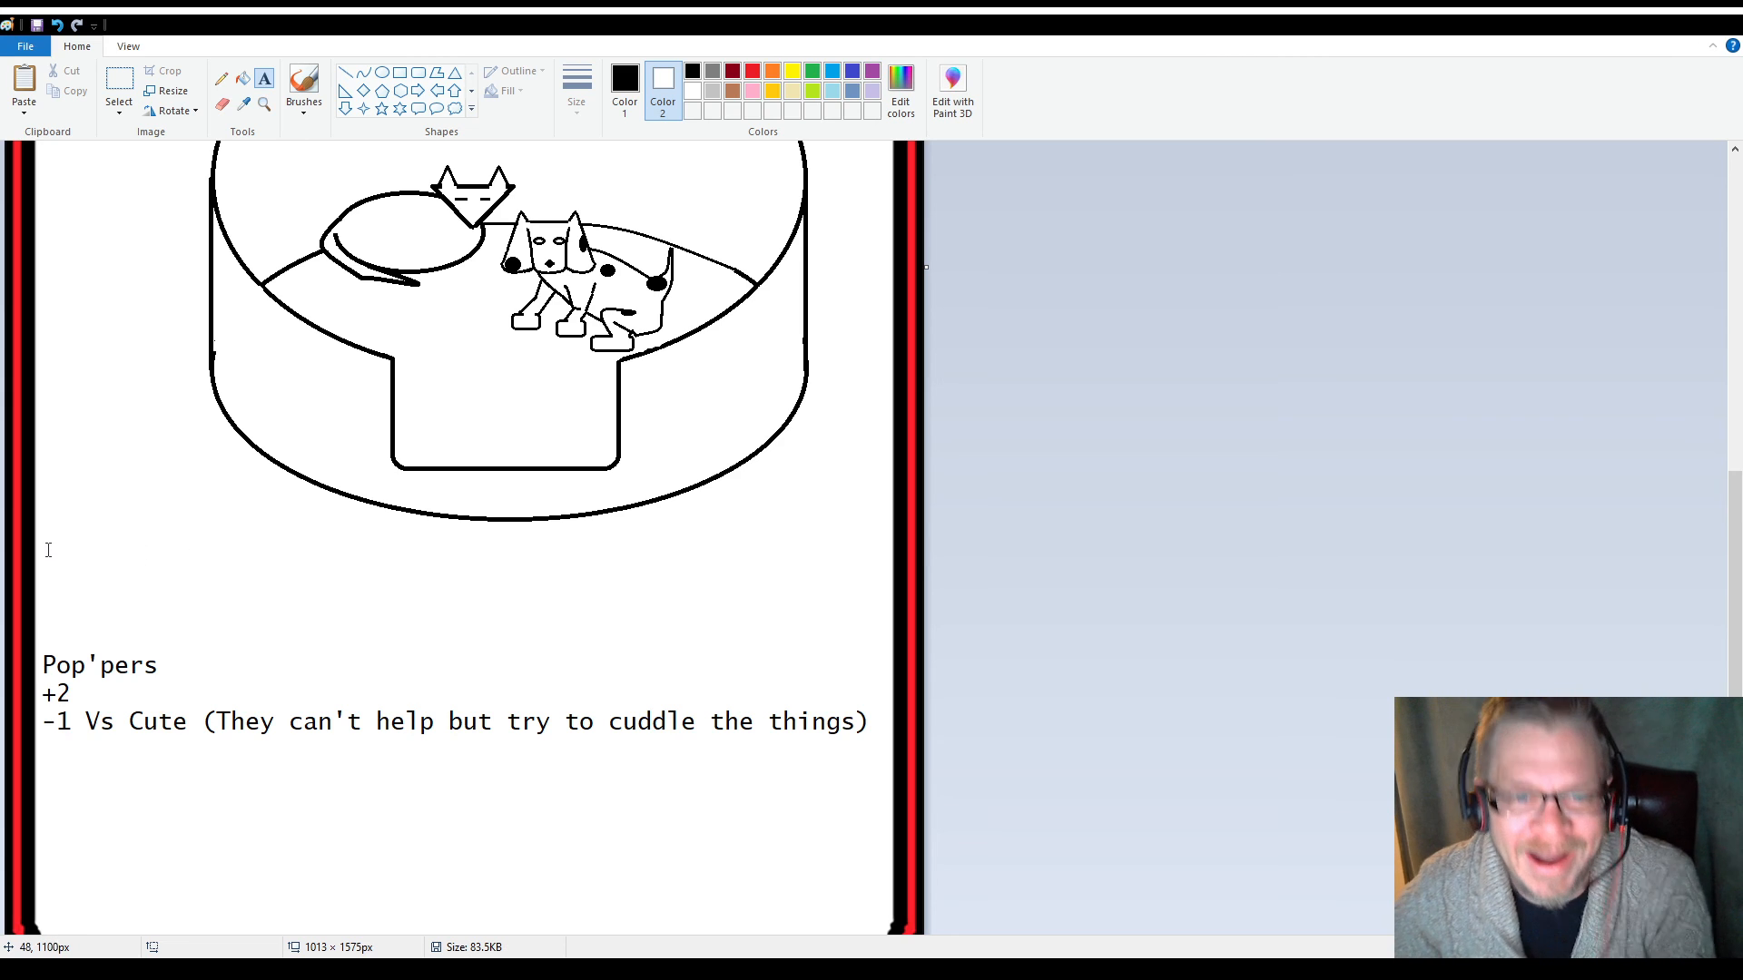
pyautogui.scroll(6, 218, 590)
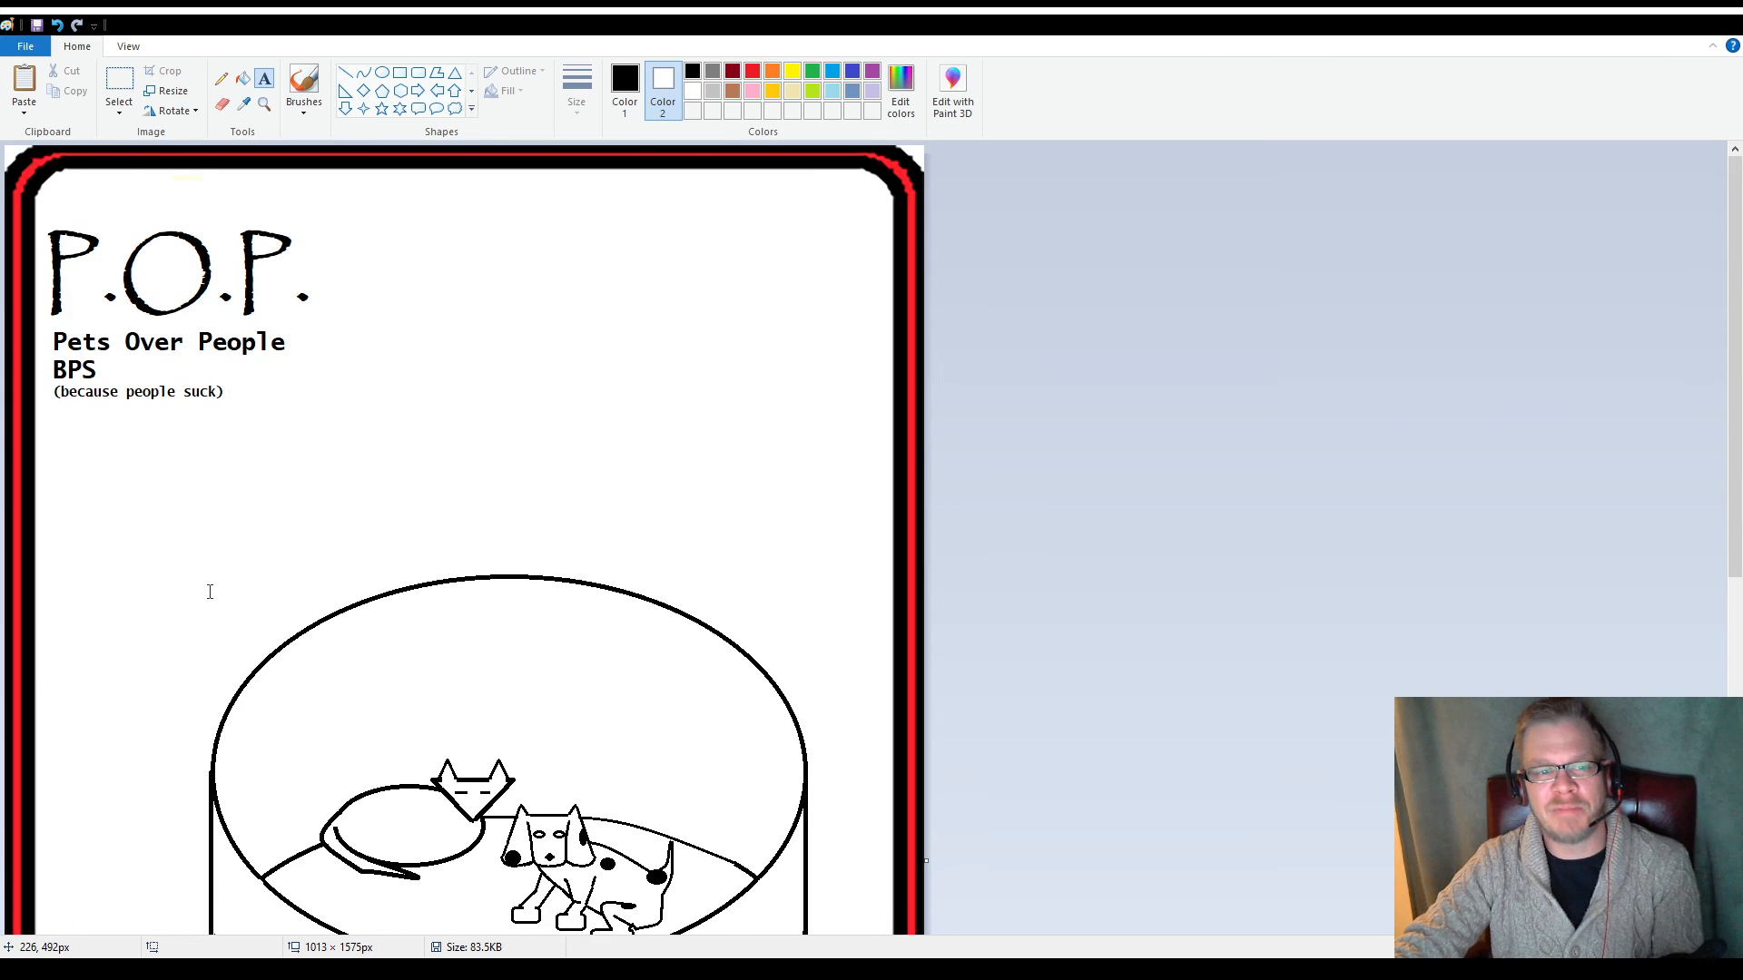
pyautogui.scroll(-7, 209, 591)
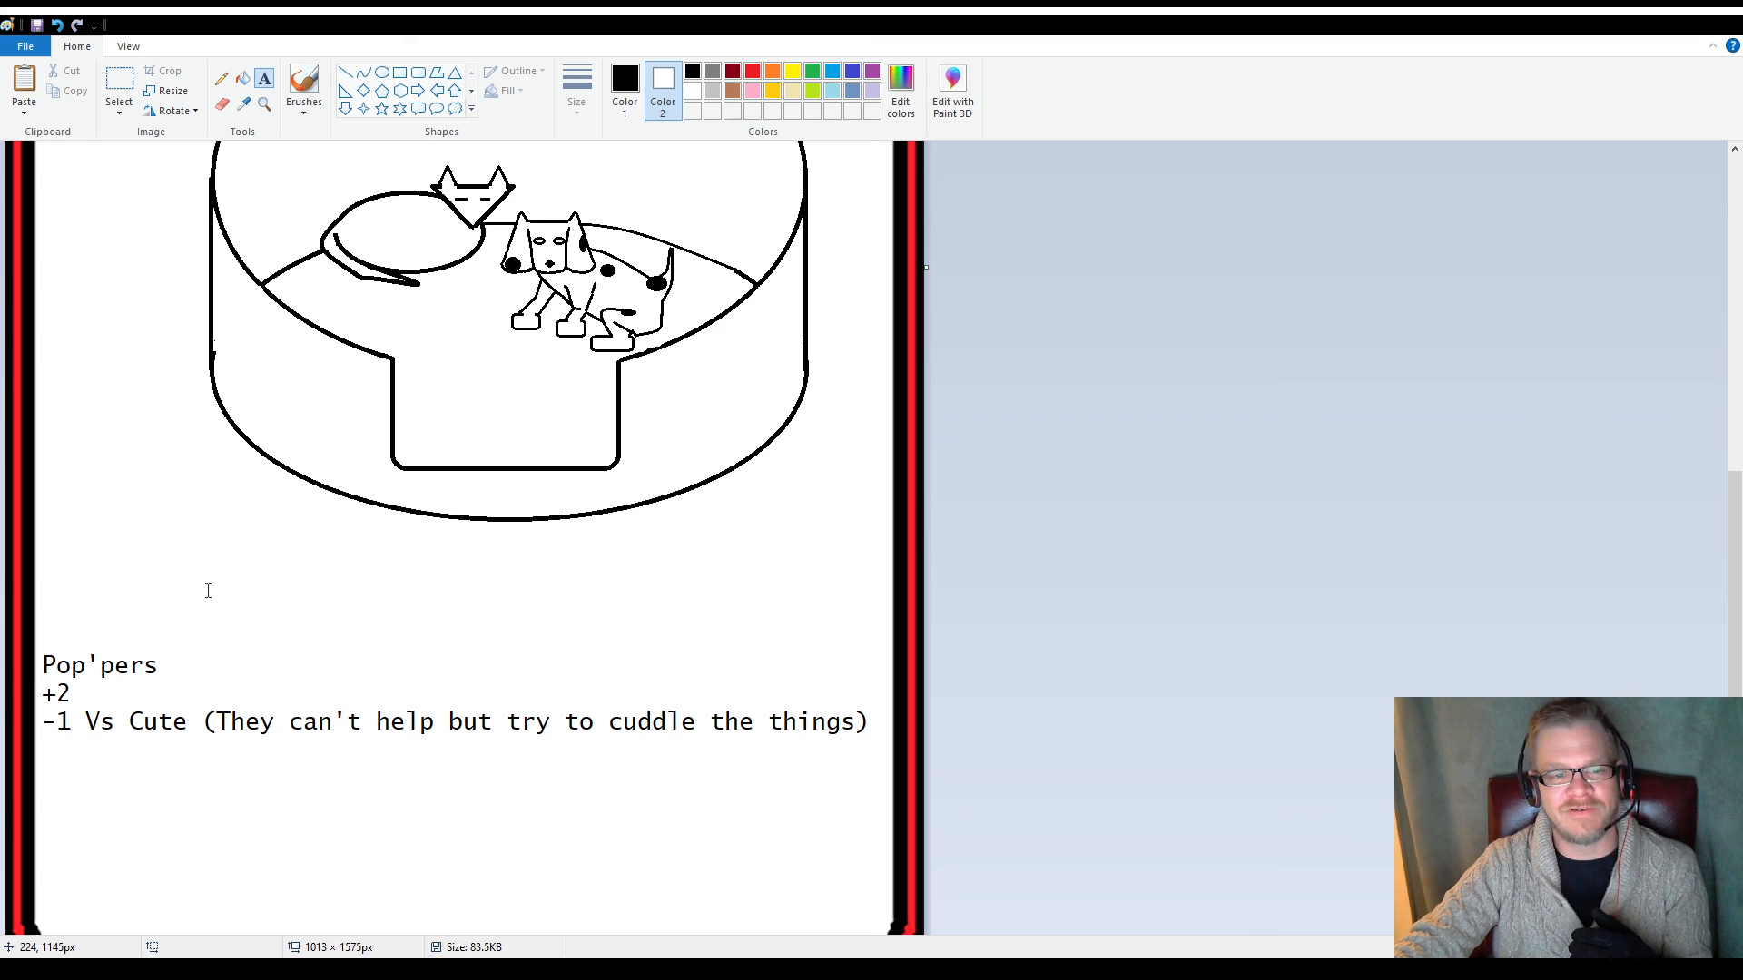